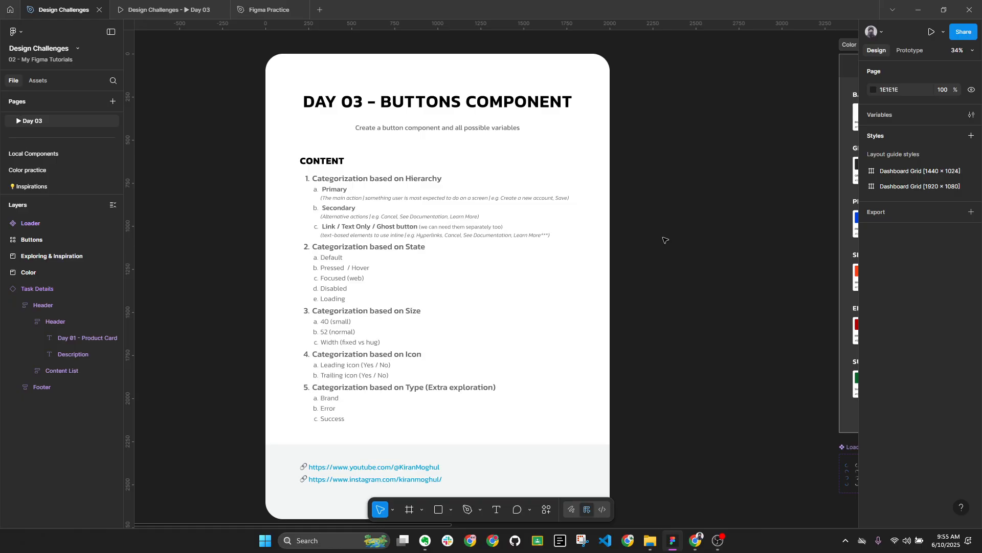
Read the Day 03 buttons brief, switch to Chrome, and examine the Dribbble button types results and the Takso Design System buttons shot
scroll(356, 216, "up", 3)
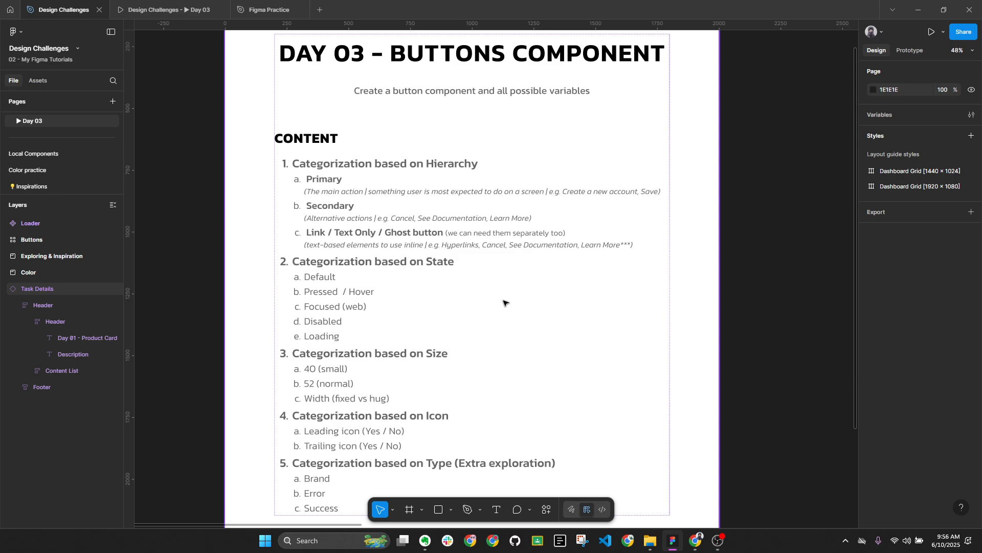
left_click(696, 541)
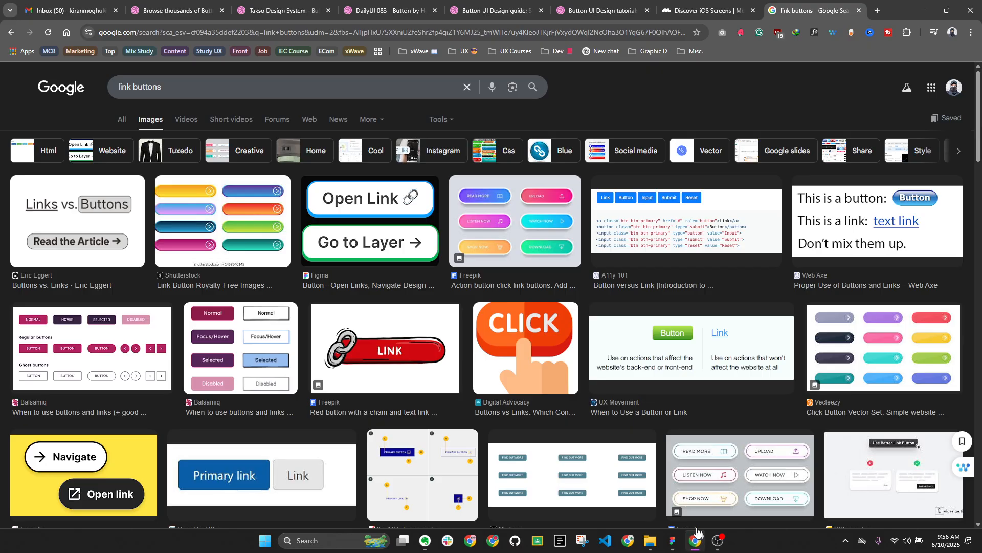
left_click(174, 10)
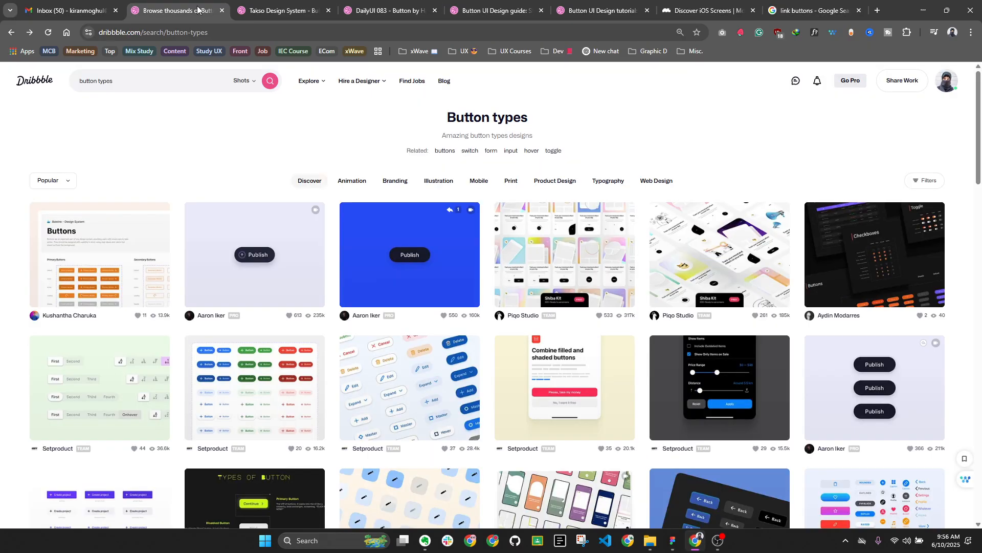
left_click(114, 85)
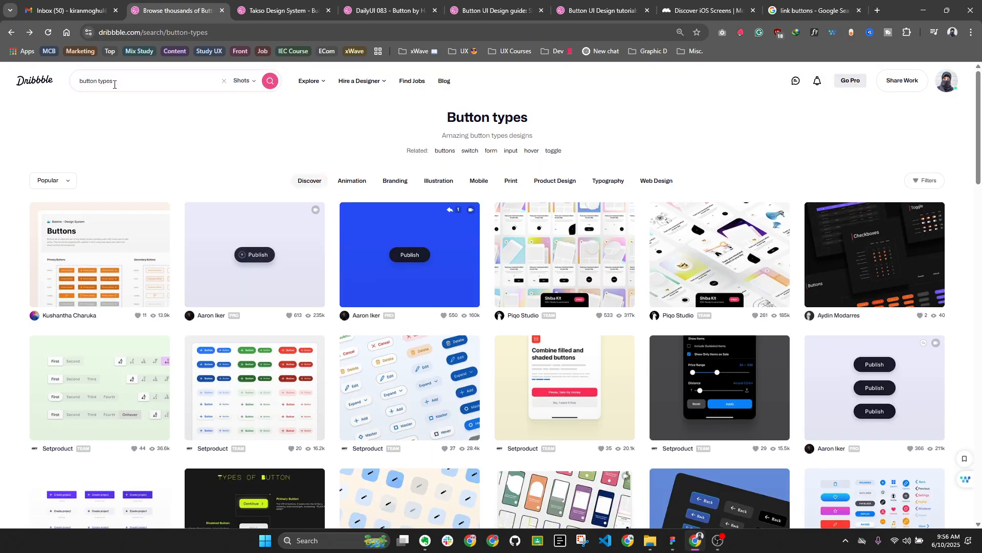
key("ctrl+Tab")
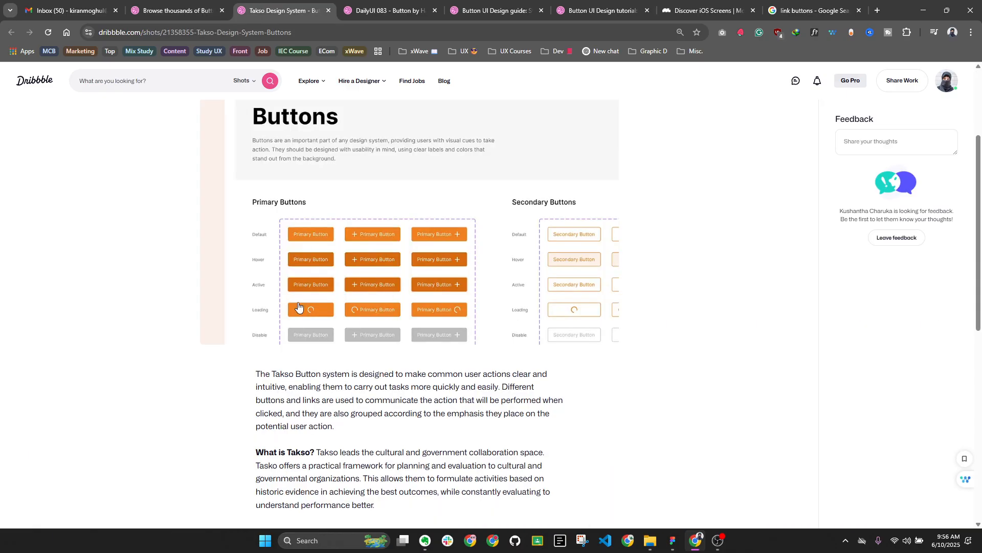
scroll(299, 306, "up", 1)
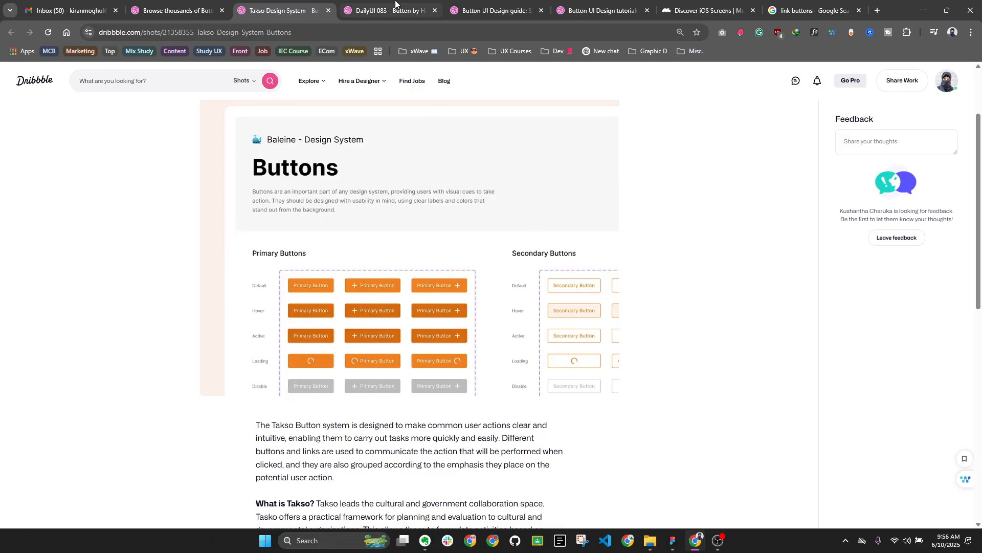
Examine the button states and styles in the DailyUI 083 and Button UI Design guide shots on Dribbble
left_click(176, 10)
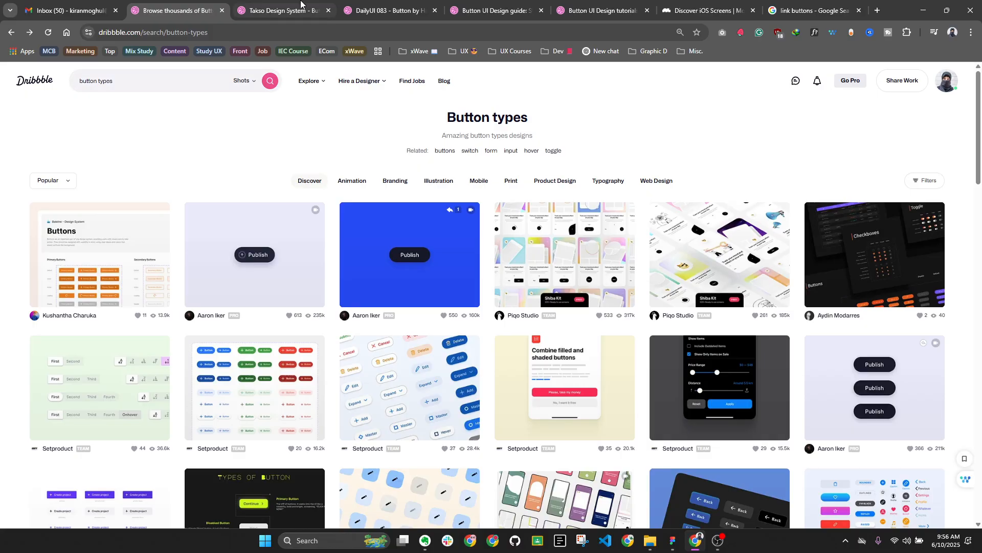
left_click(378, 7)
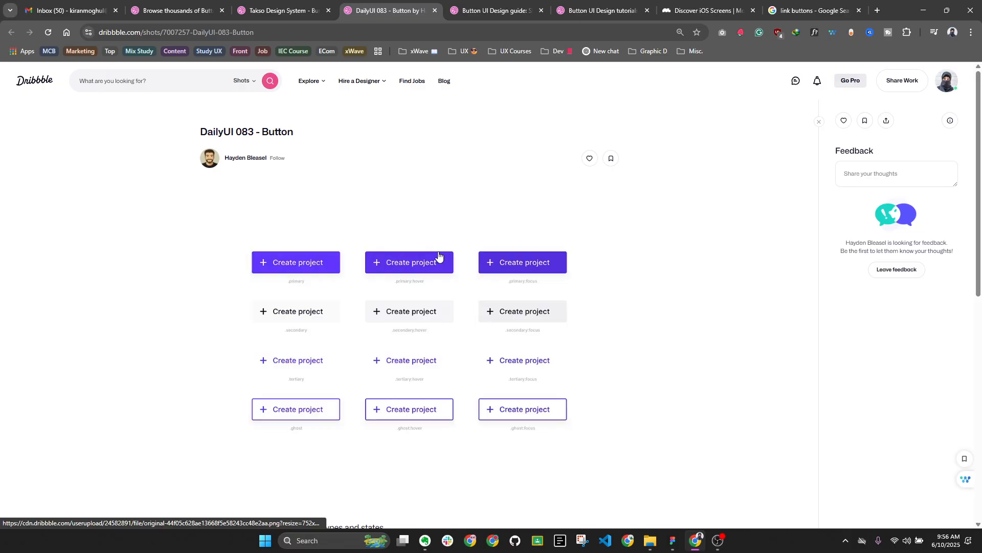
scroll(439, 254, "down", 1)
scroll(261, 253, "up", 1)
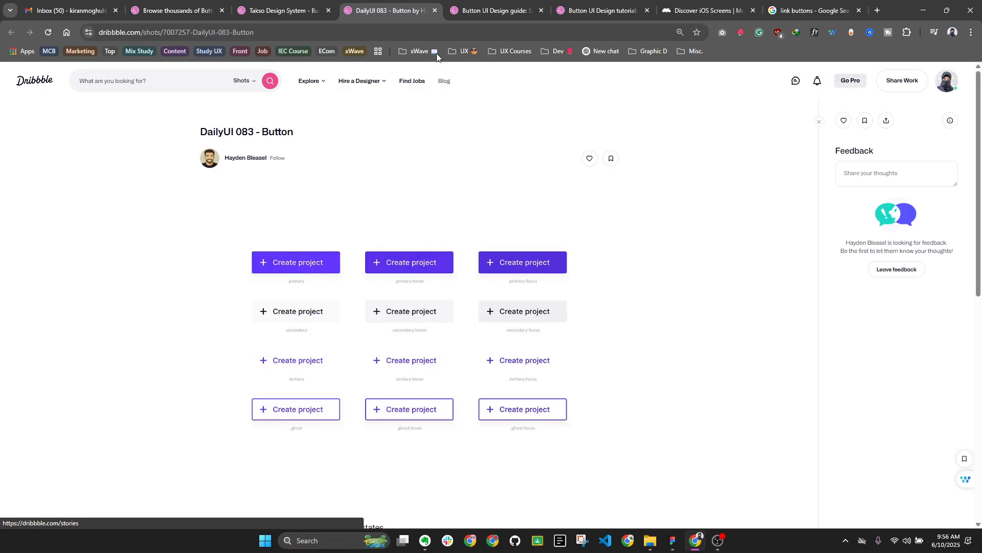
left_click(482, 8)
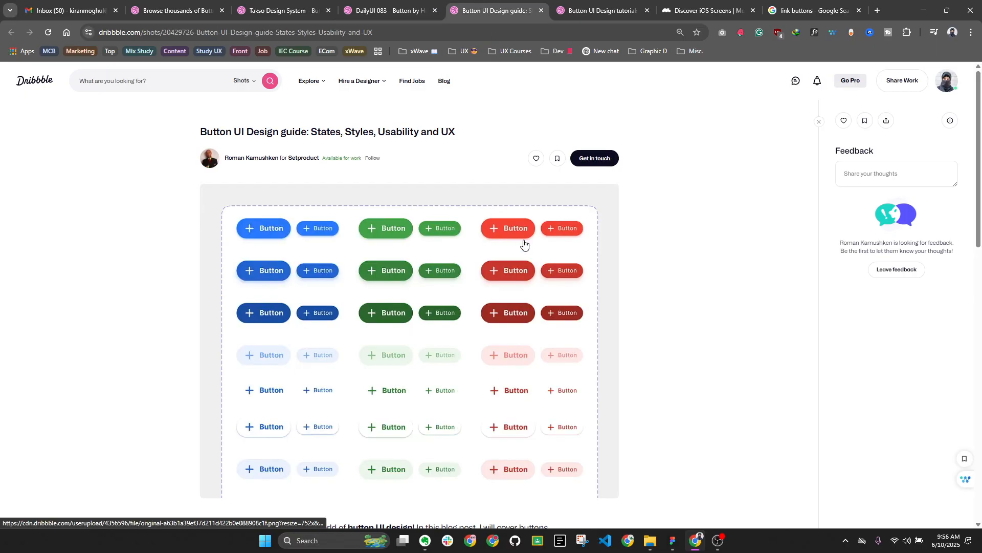
scroll(522, 245, "down", 1)
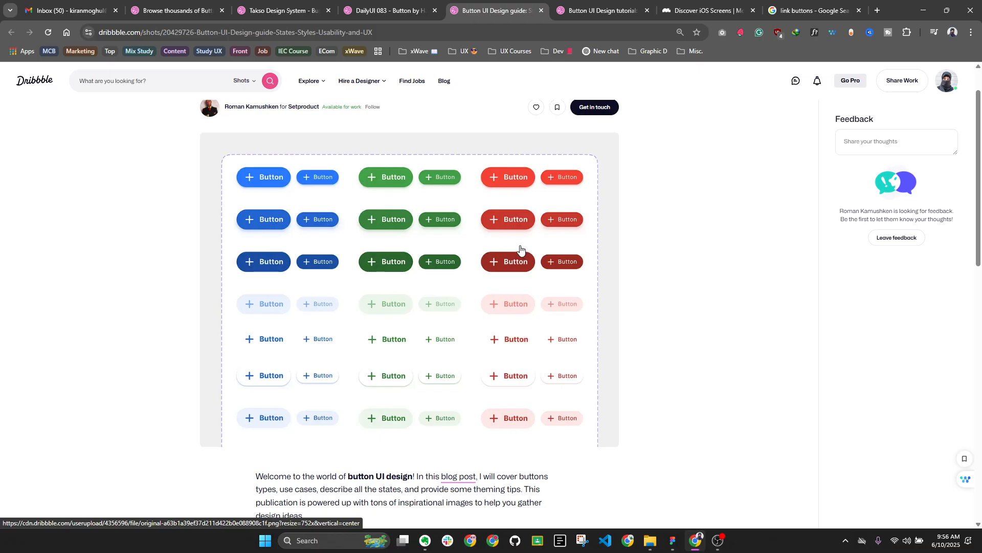
Switch to Figma and read the Categorization based on Hierarchy section of the Day 03 brief
left_click(684, 538)
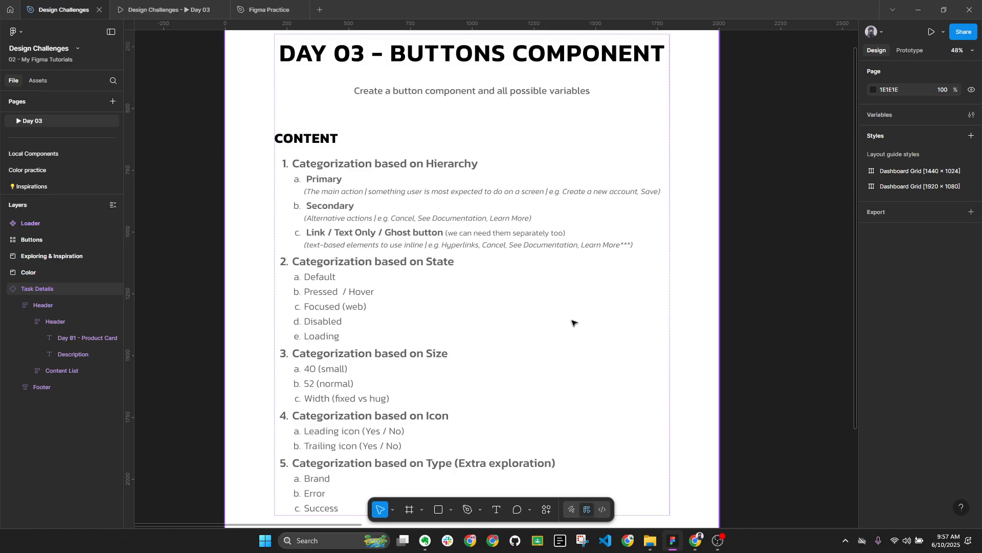
scroll(377, 189, "up", 3)
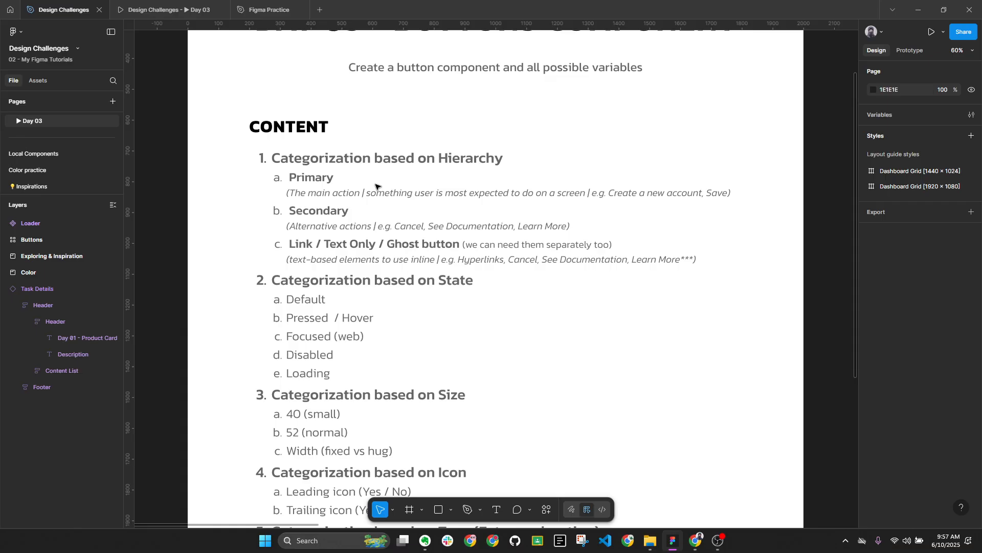
left_click(372, 185)
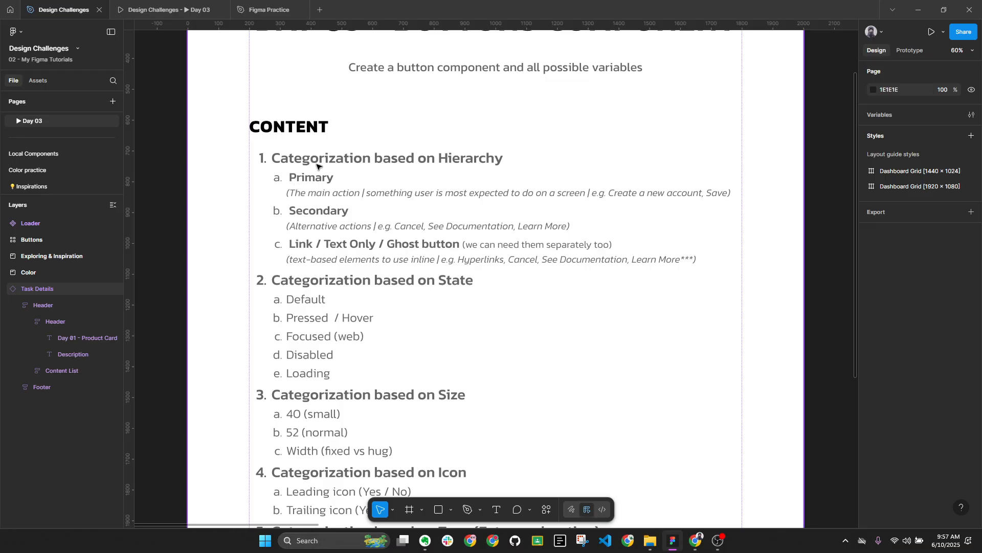
Switch to Mobbin in Chrome and replace the Help & Support filter on iOS screens with Signup
left_click(697, 541)
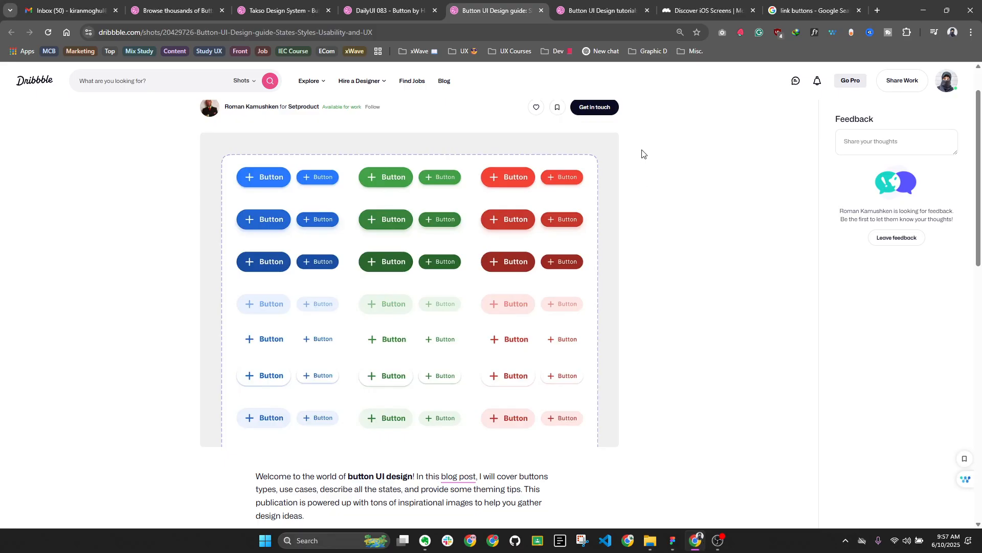
left_click(685, 10)
scroll(263, 202, "up", 1)
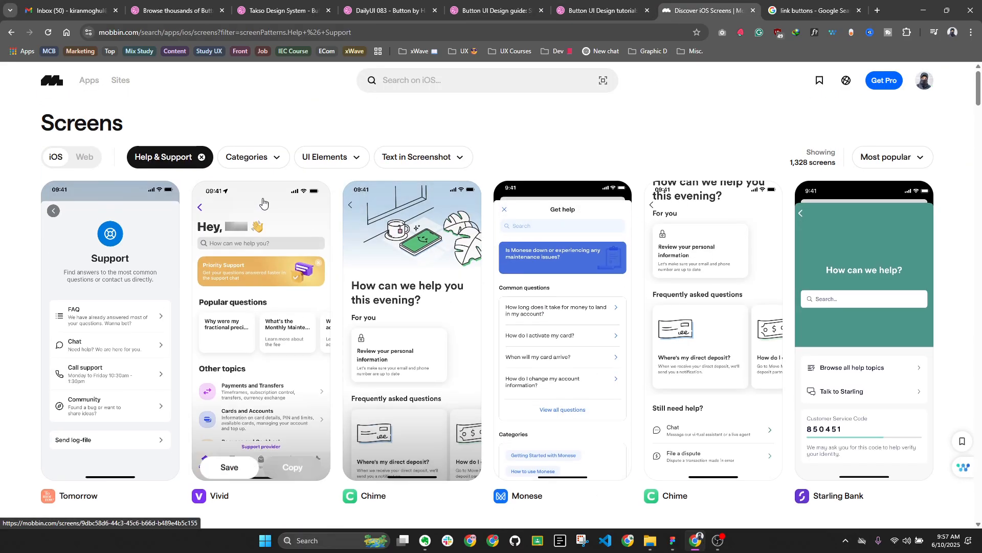
left_click(201, 157)
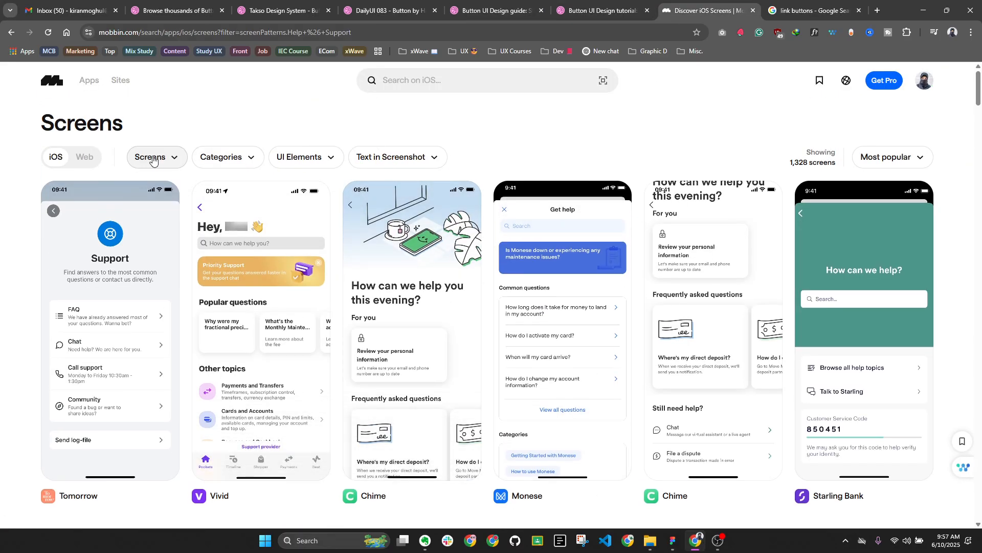
left_click(153, 159)
type("sign")
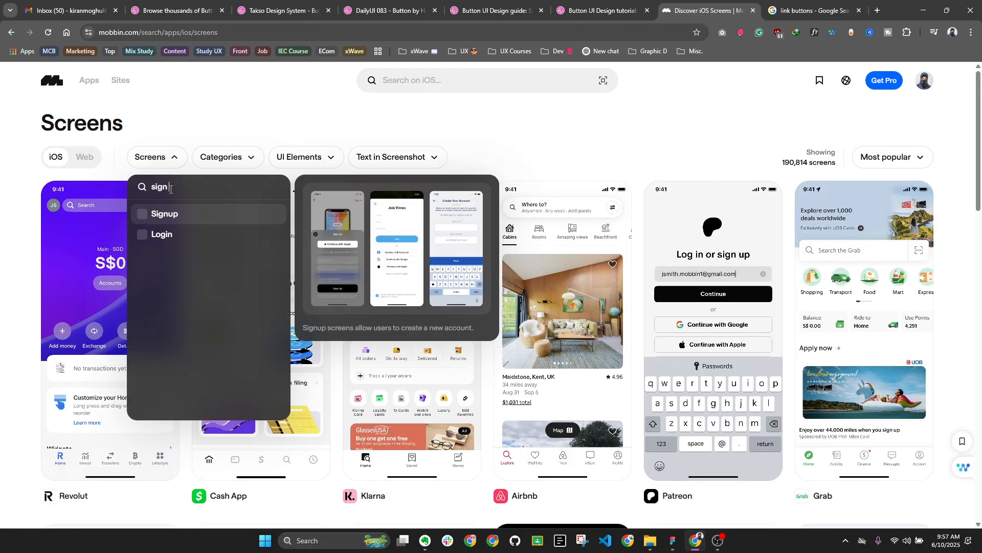
left_click(190, 213)
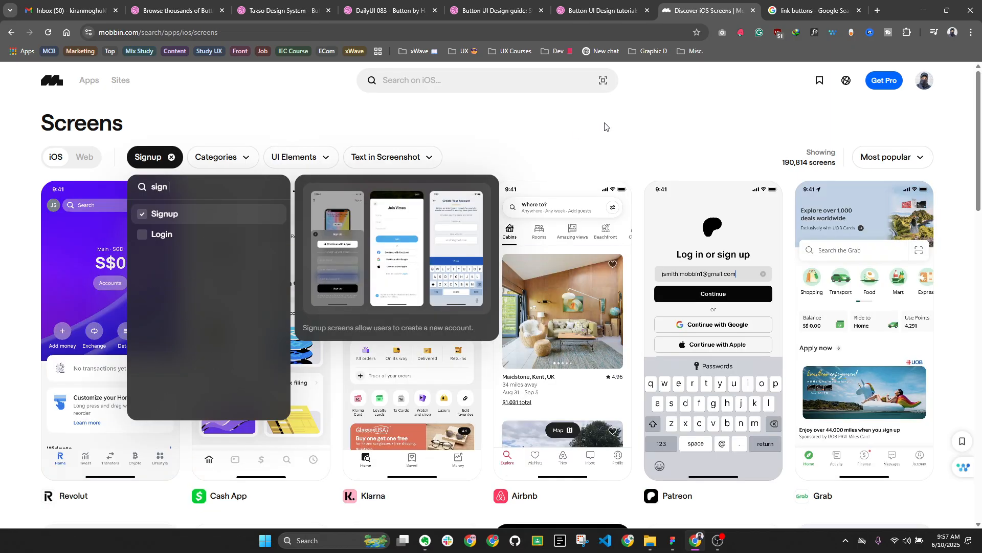
left_click(627, 143)
Compare the main and alternative action buttons on the Patreon, Airbnb and Uber signup screens with the hierarchy in the Figma brief
mouse_move(616, 210)
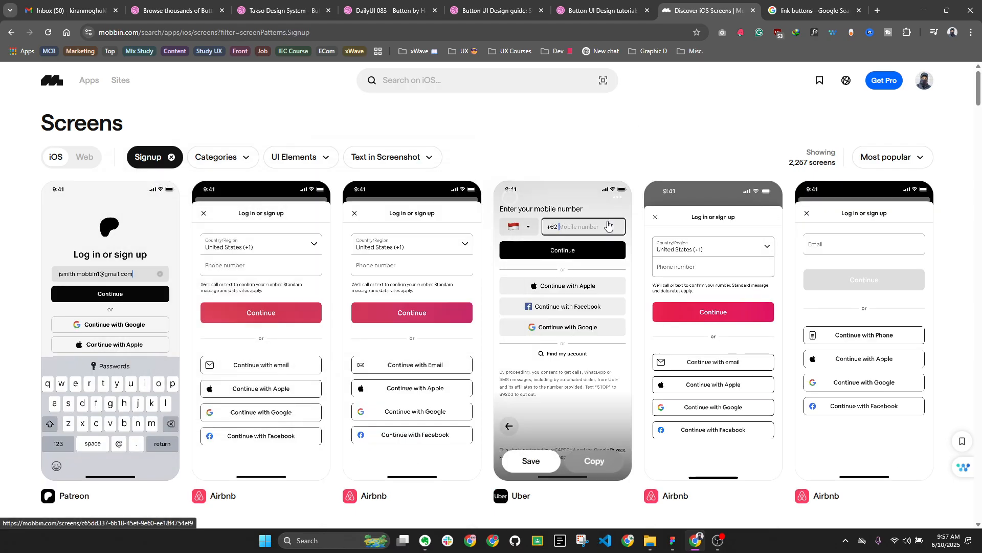
mouse_move(455, 311)
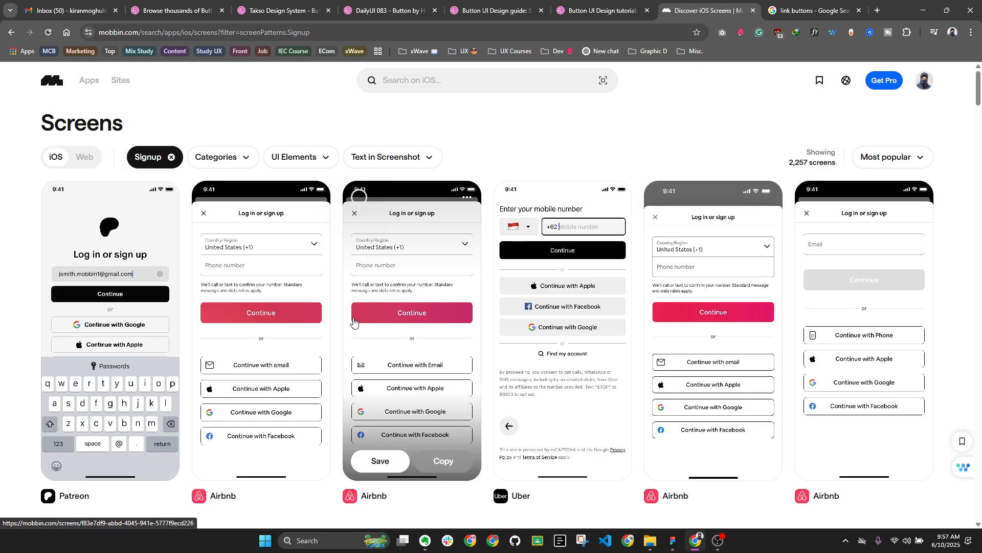
mouse_move(301, 313)
mouse_move(110, 303)
mouse_move(541, 474)
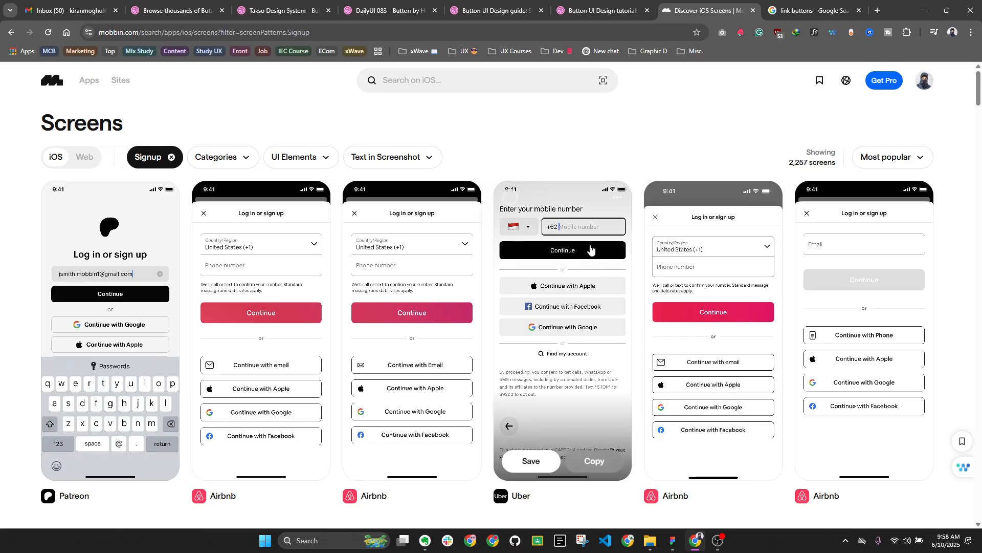
mouse_move(82, 506)
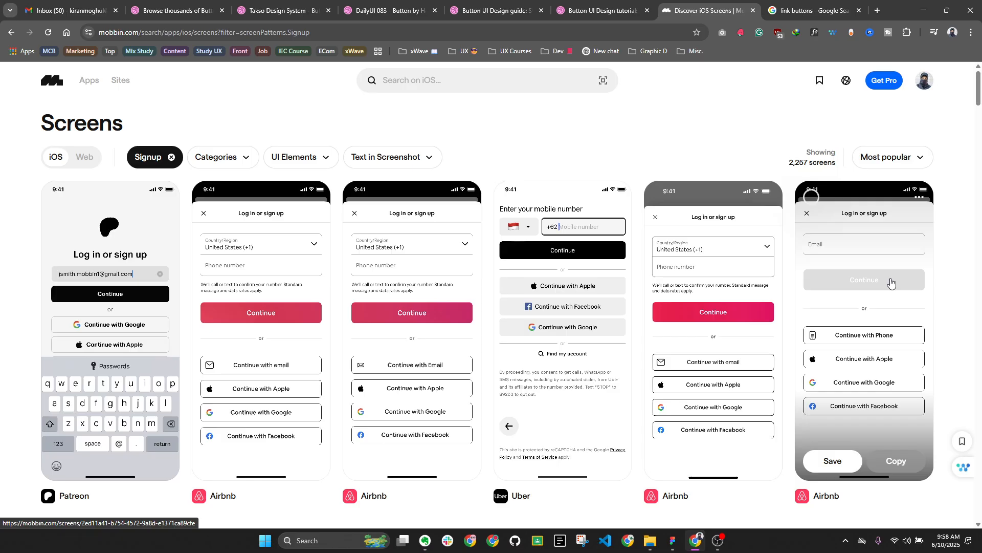
left_click(675, 542)
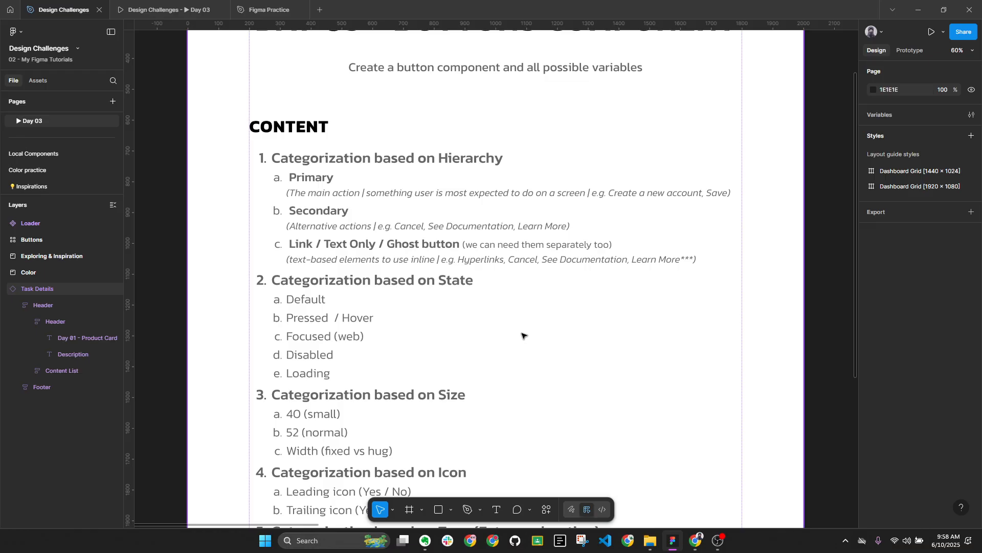
left_click(696, 541)
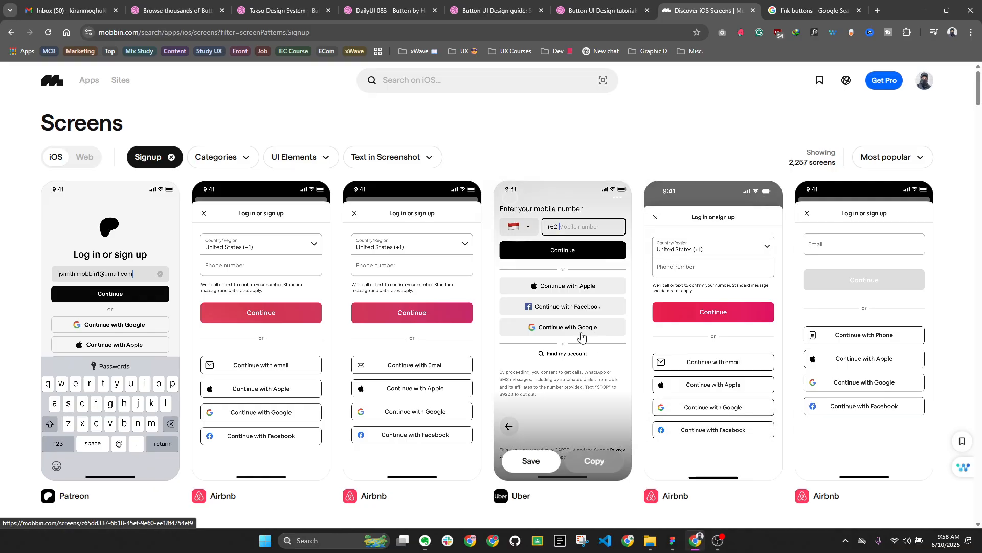
scroll(423, 341, "down", 1)
scroll(422, 341, "down", 1)
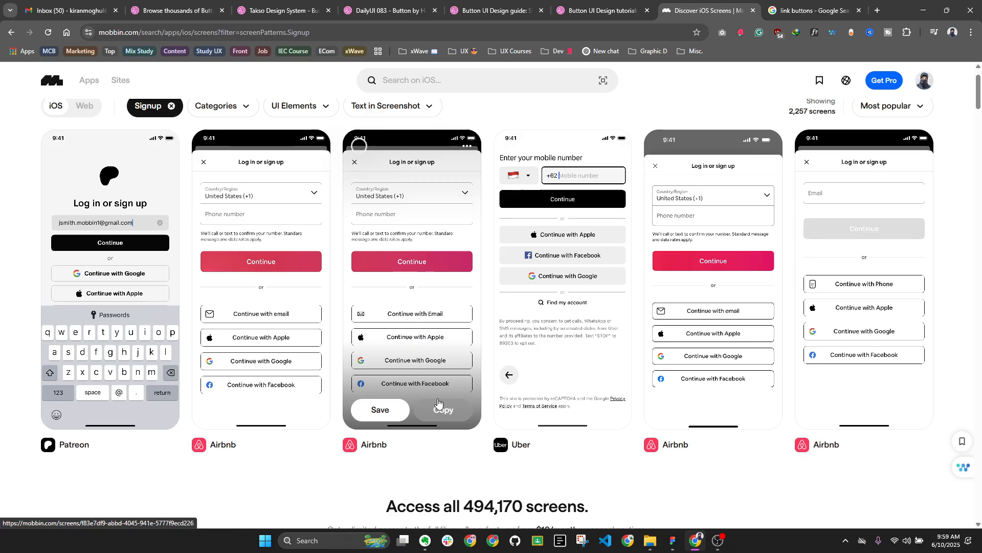
Check the Link / Text Only / Ghost button entry in the Figma brief against the link buttons image results on Google
left_click(677, 535)
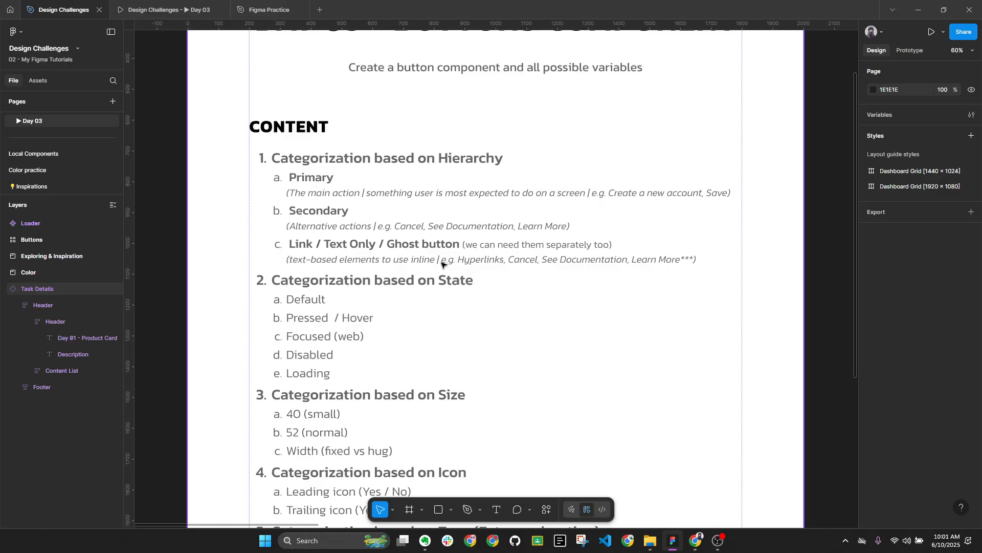
left_click(697, 539)
left_click(821, 10)
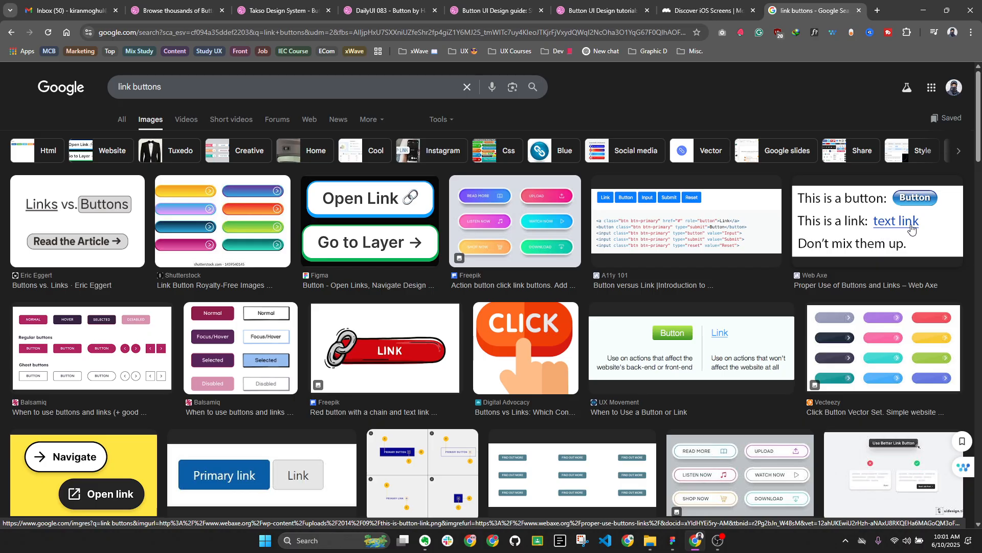
Switch to Figma and read the State, Size, Icon and Type categories of the buttons brief
left_click(673, 541)
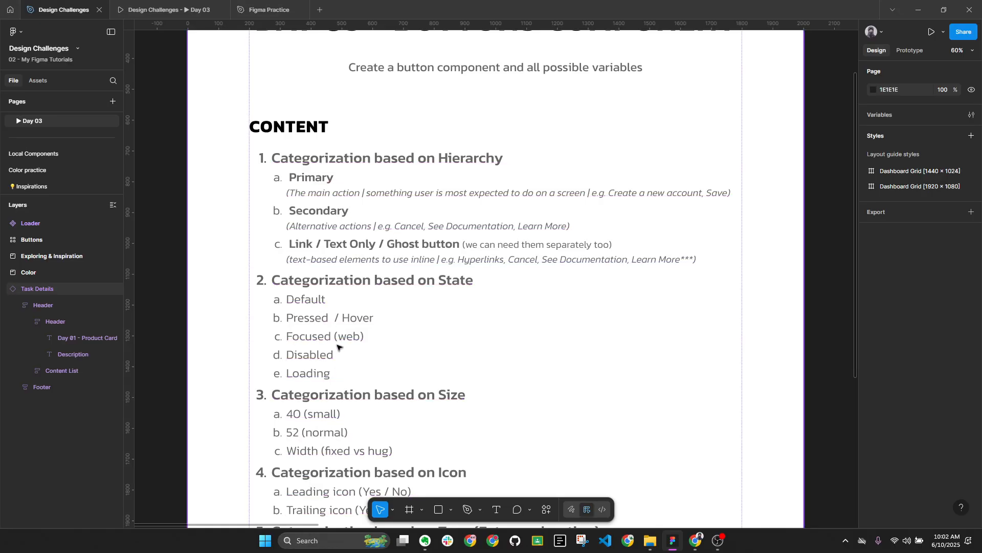
left_click(326, 317)
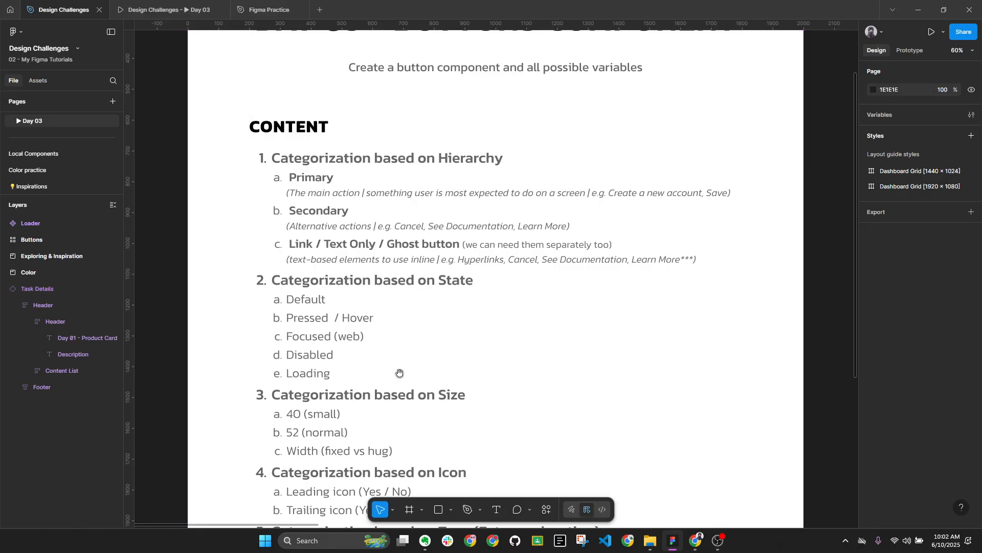
scroll(399, 373, "down", 3)
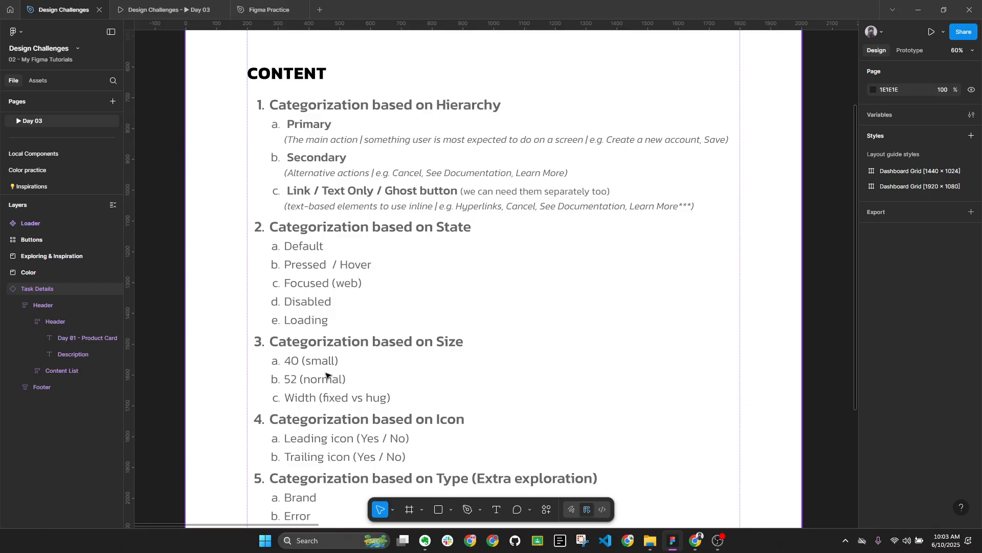
scroll(333, 389, "down", 3)
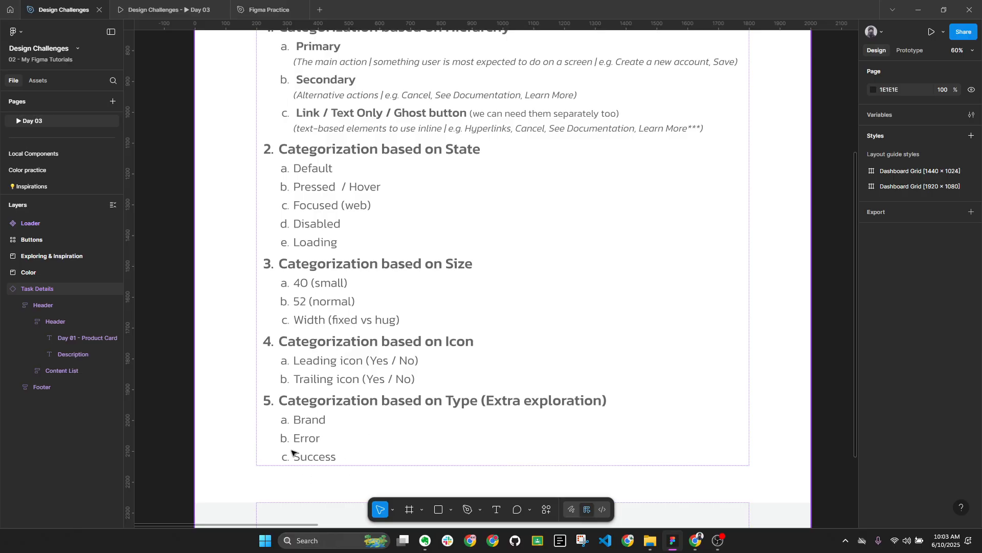
scroll(294, 404, "down", 3)
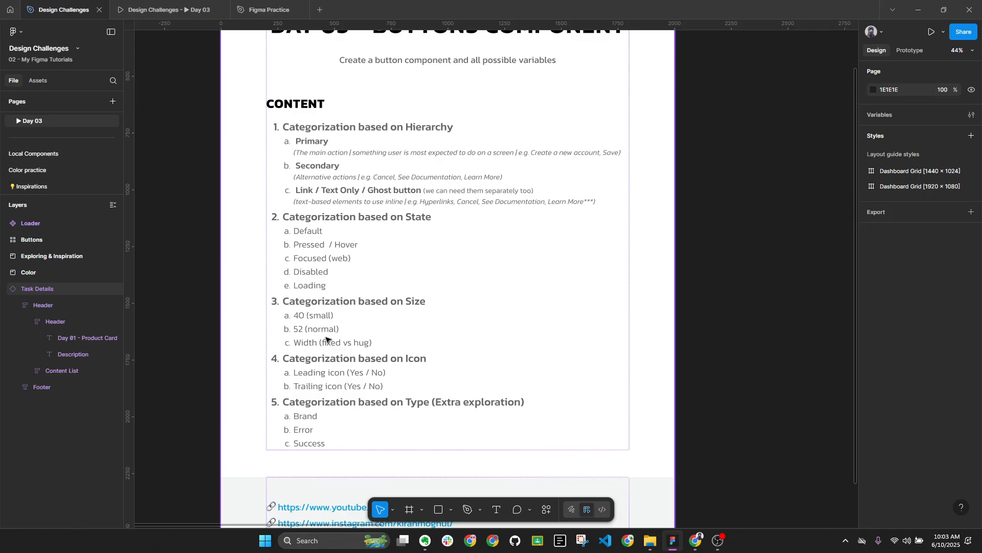
Examine the Color frame's background, gray, primary, secondary, error and success swatches beside the task brief
scroll(264, 300, "down", 3)
left_click_drag(597, 252, 276, 261)
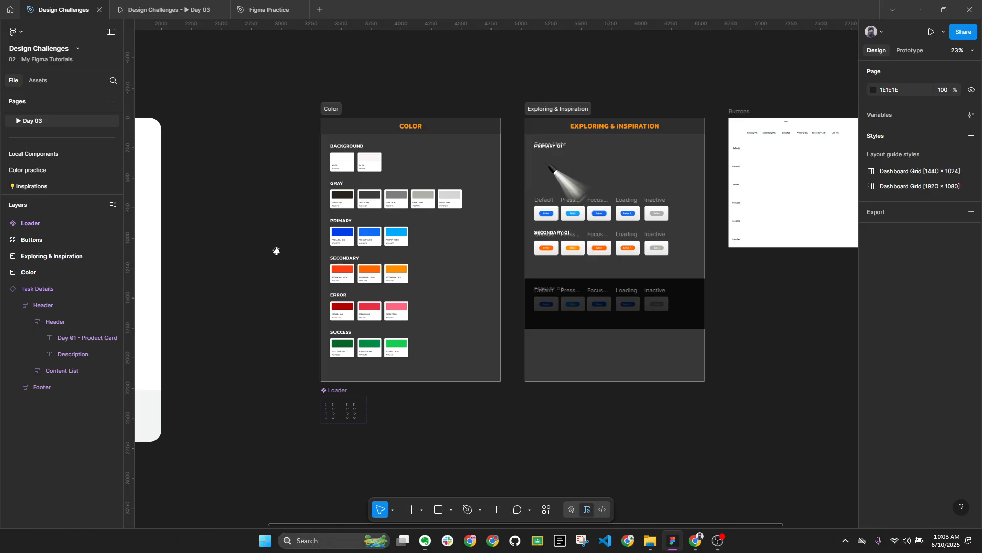
scroll(276, 260, "up", 4)
left_click_drag(340, 191, 281, 207)
scroll(280, 207, "up", 1)
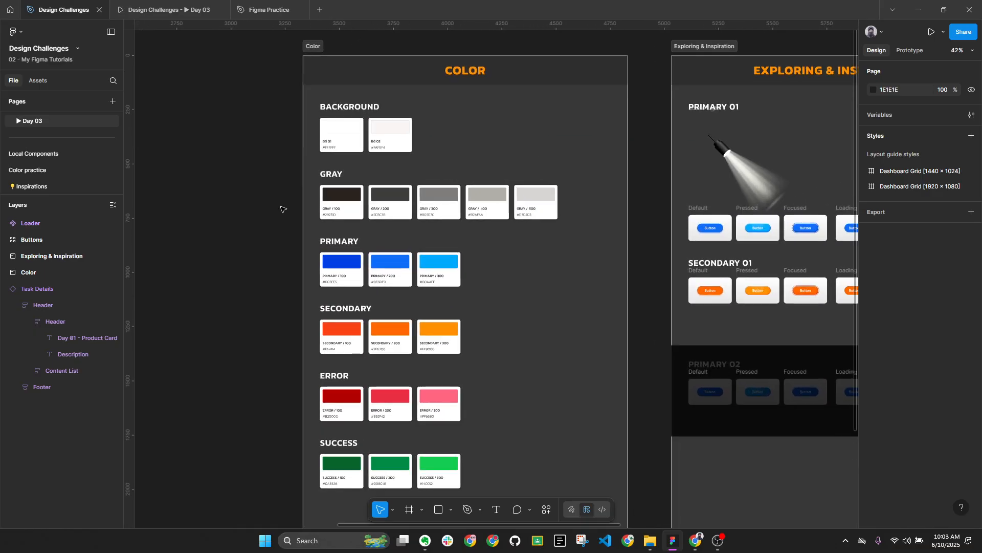
Collapse the layers and examine the background and gray swatches with their hex codes in the Color frame
key("alt+l")
scroll(326, 166, "up", 5)
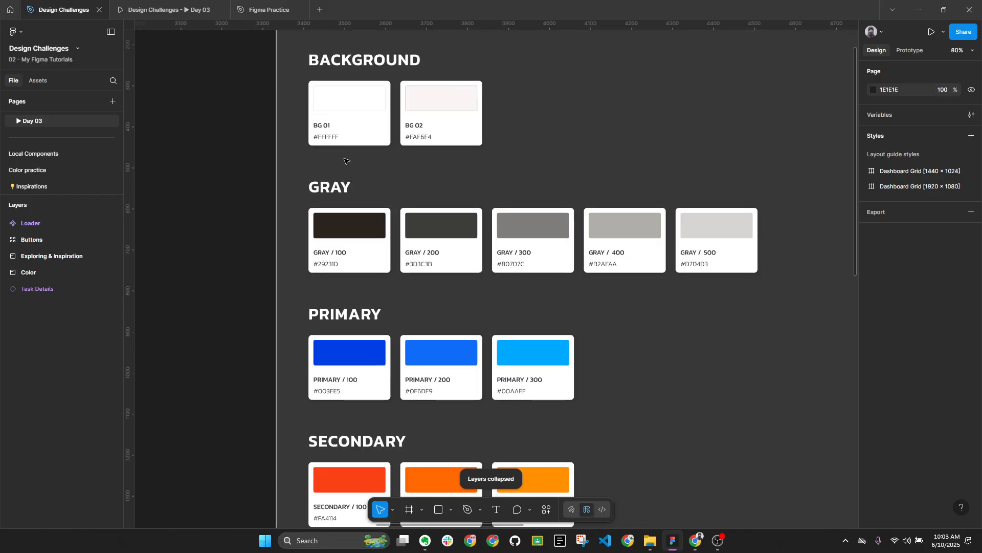
left_click_drag(603, 182, 533, 212)
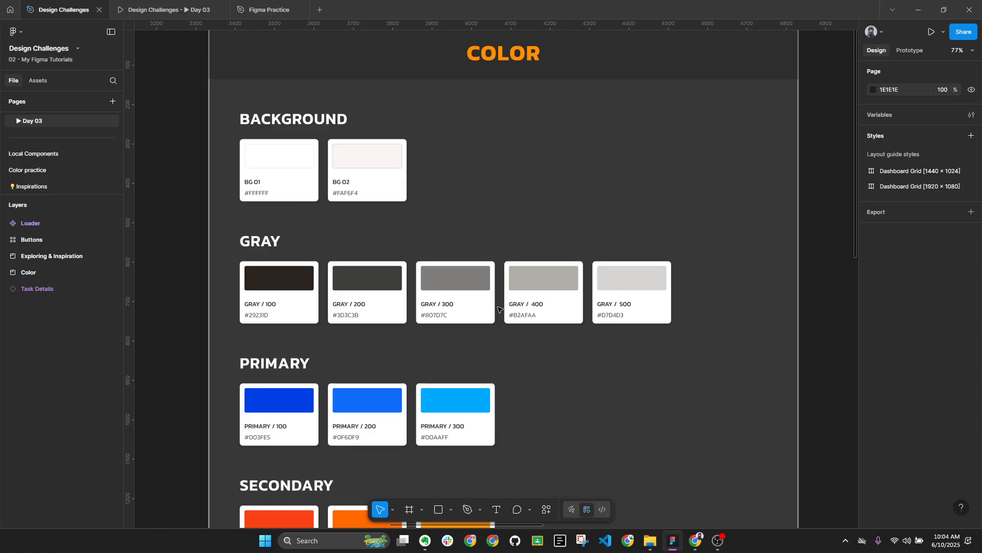
scroll(499, 307, "down", 1)
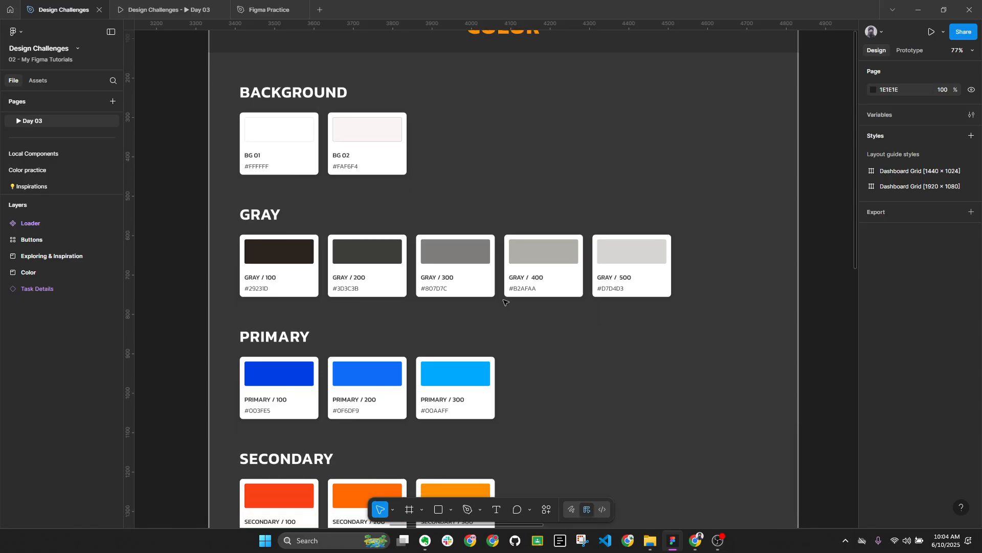
scroll(637, 386, "down", 5)
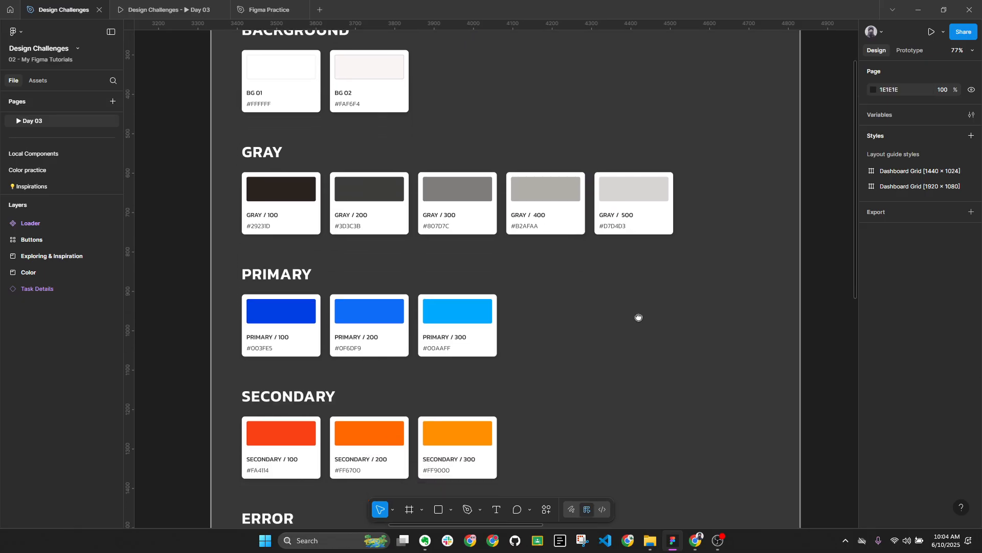
scroll(280, 250, "down", 2)
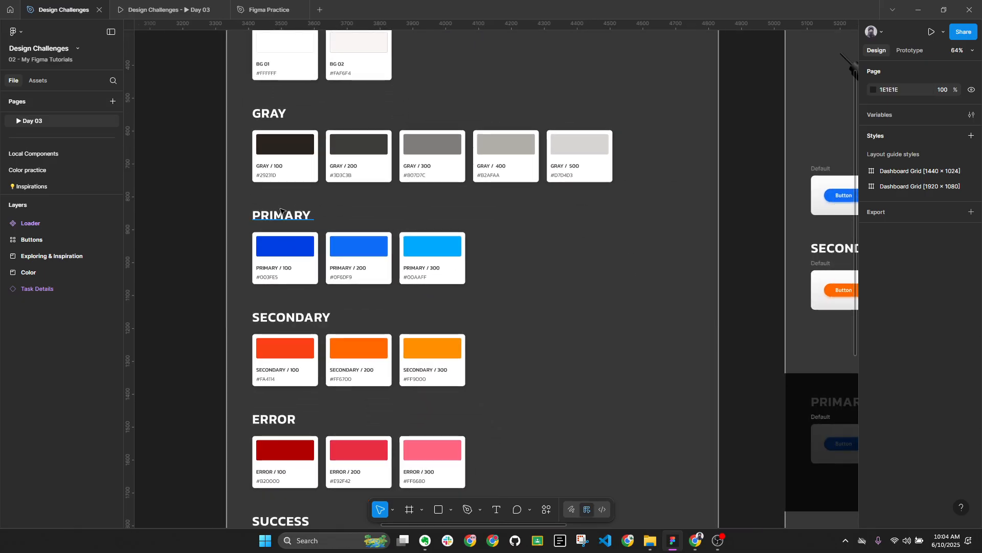
scroll(278, 317, "down", 2)
Inspect the three primary blue swatches closely and select the Primary / 200 swatch
left_click_drag(276, 383, 325, 344)
scroll(324, 184, "up", 1)
scroll(323, 184, "up", 1)
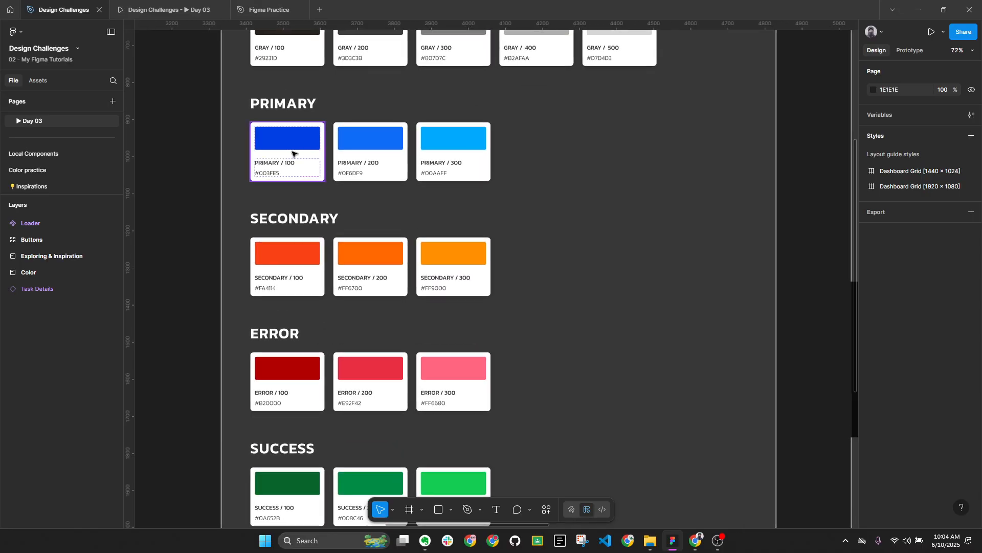
scroll(365, 143, "up", 5)
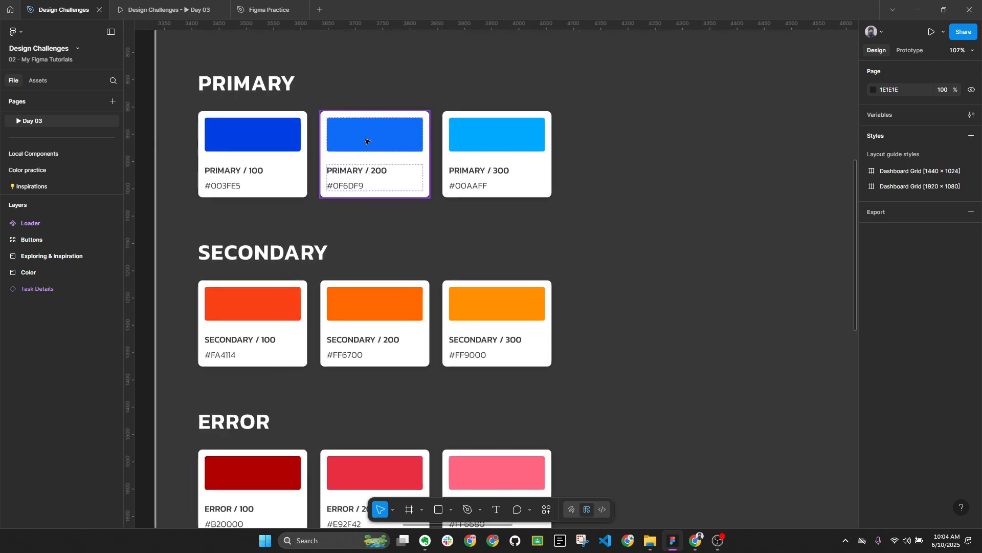
left_click(370, 152)
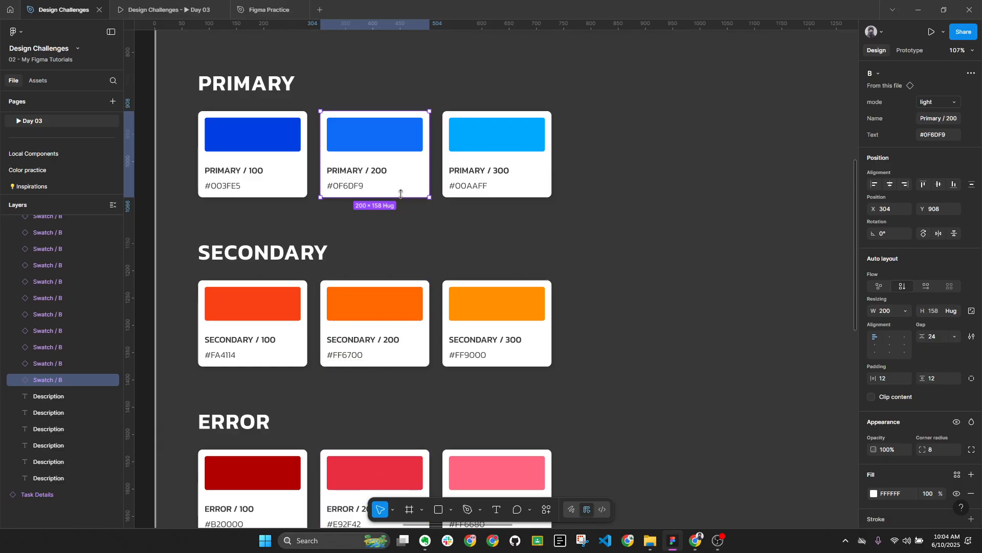
Compare the secondary, error and success swatches with the primary ones, and clear the swatch selection
scroll(400, 194, "down", 2)
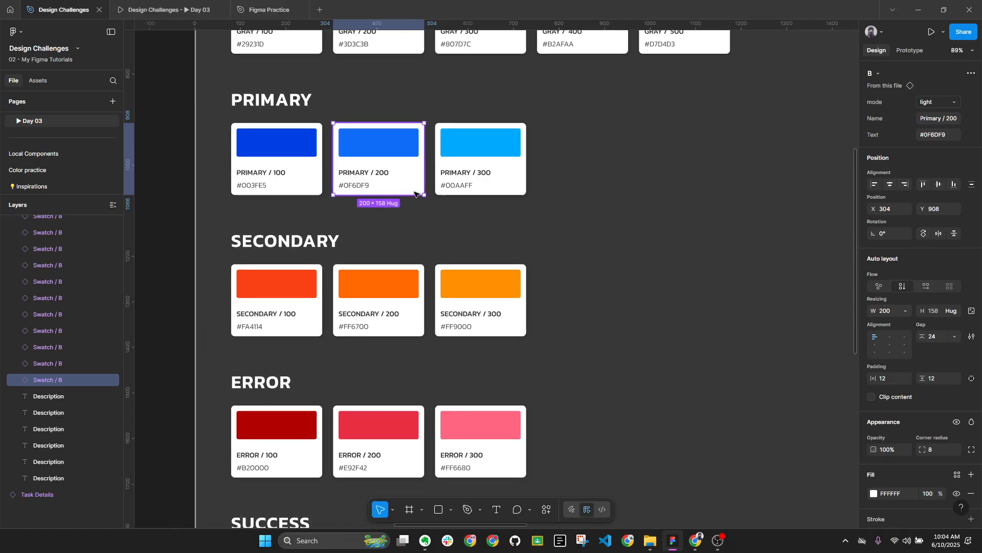
scroll(491, 194, "down", 2)
scroll(565, 192, "down", 1)
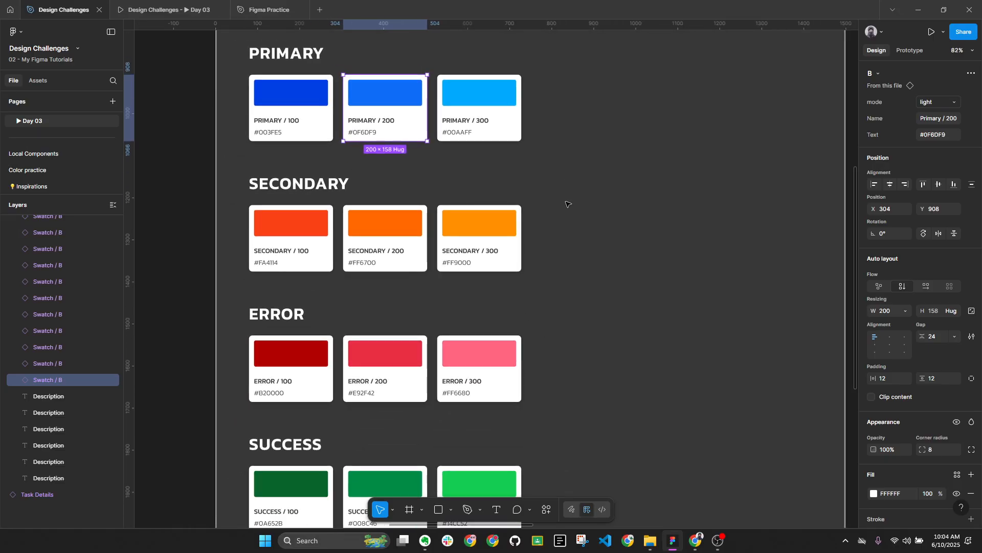
scroll(560, 197, "down", 2)
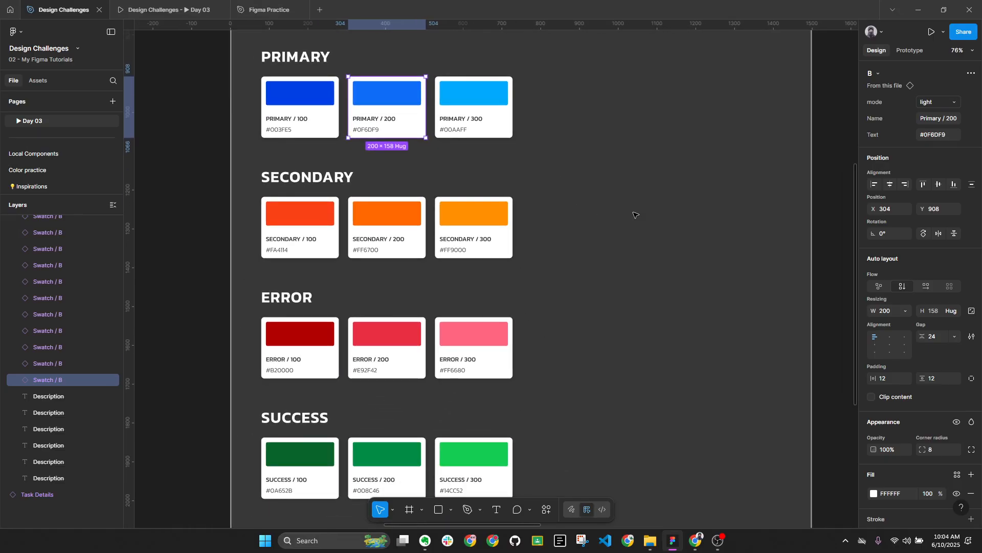
left_click(153, 232)
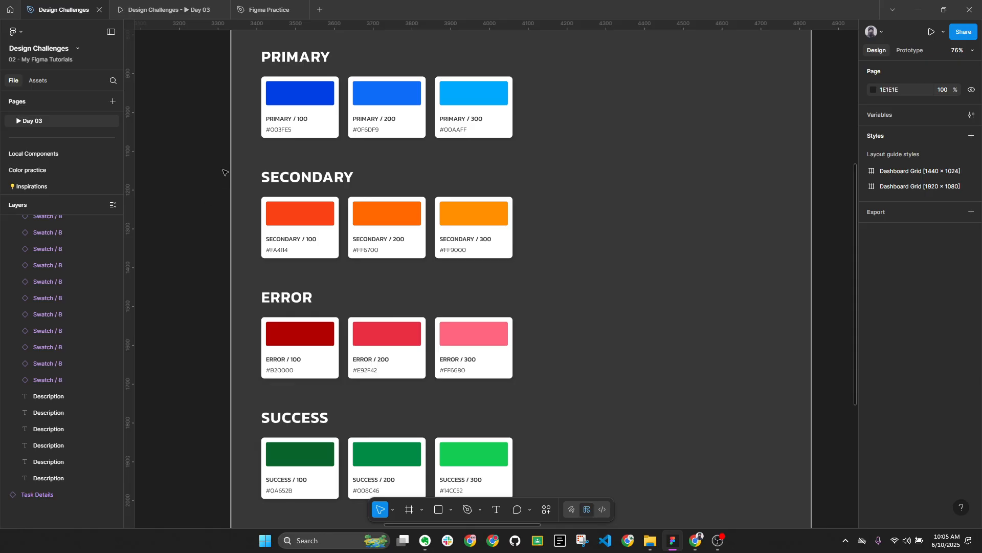
Review the five gray swatches above the primary colours and collapse the expanded layers
scroll(62, 179, "up", 2)
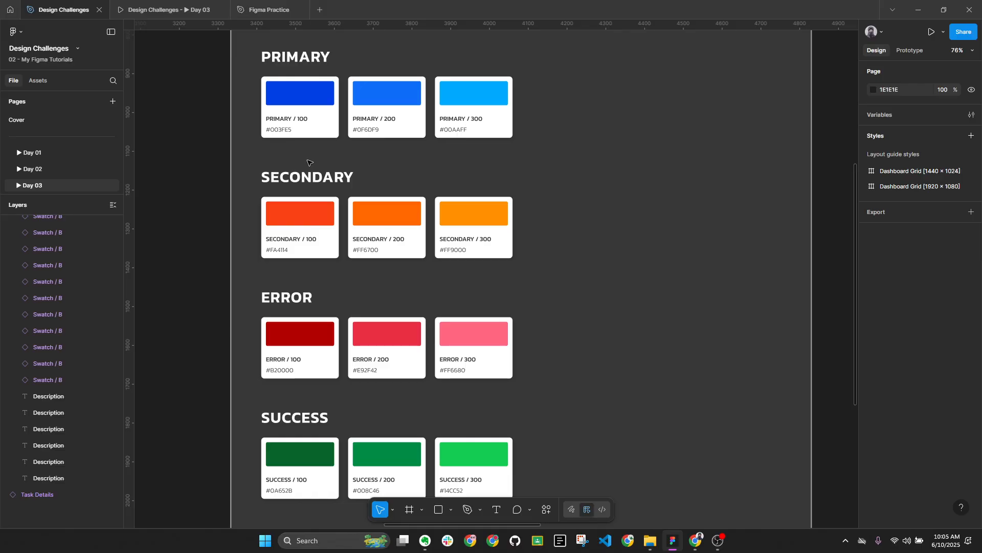
scroll(309, 160, "up", 3)
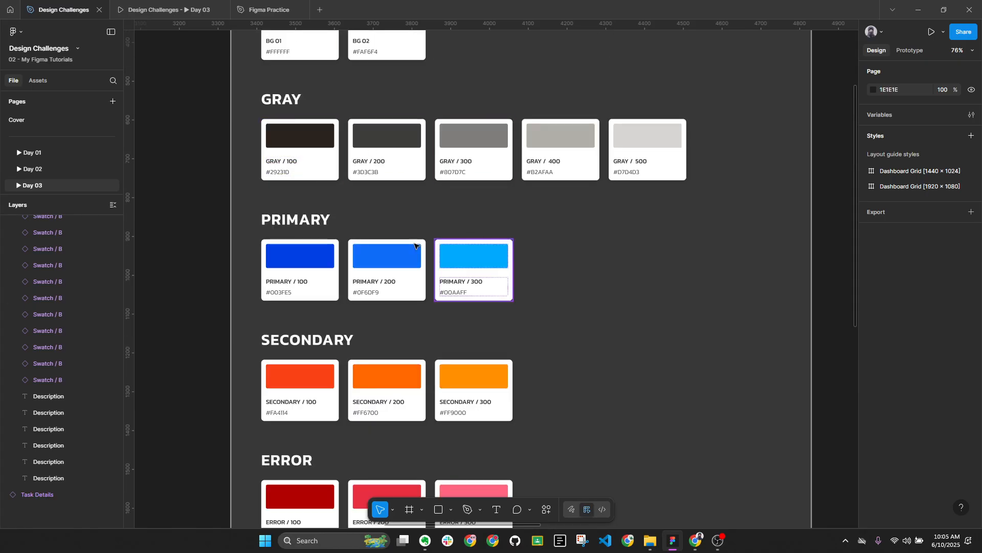
key("alt+l")
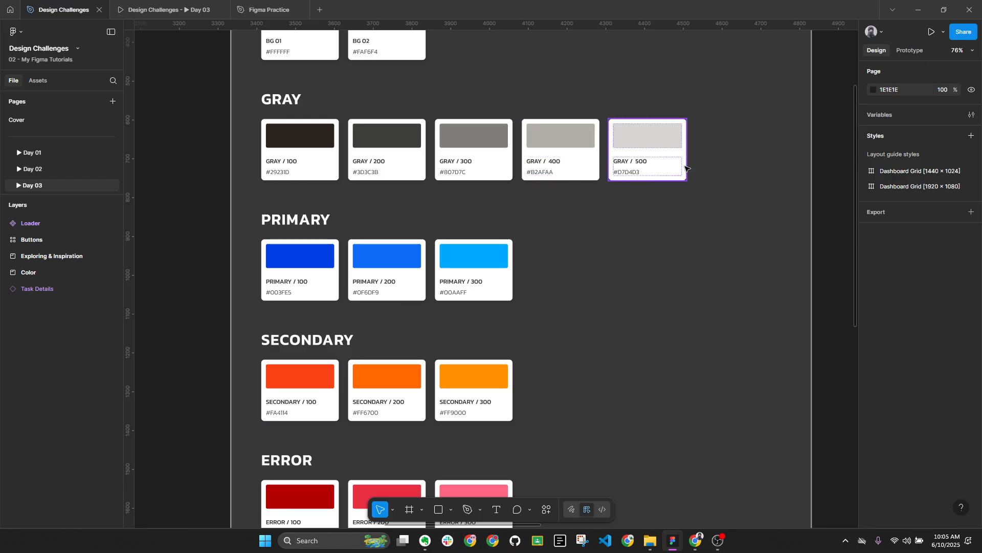
key("alt+l")
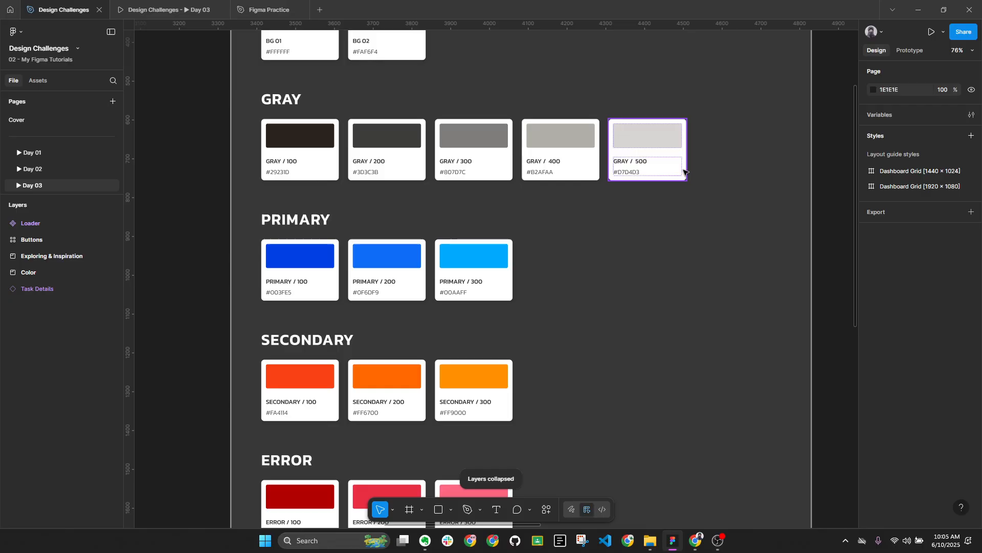
Look over the Primary 01 and Secondary 01 button states in the Exploring & Inspiration frame
scroll(706, 179, "down", 3)
left_click_drag(763, 174, 320, 213)
scroll(399, 163, "up", 3)
scroll(307, 161, "down", 2)
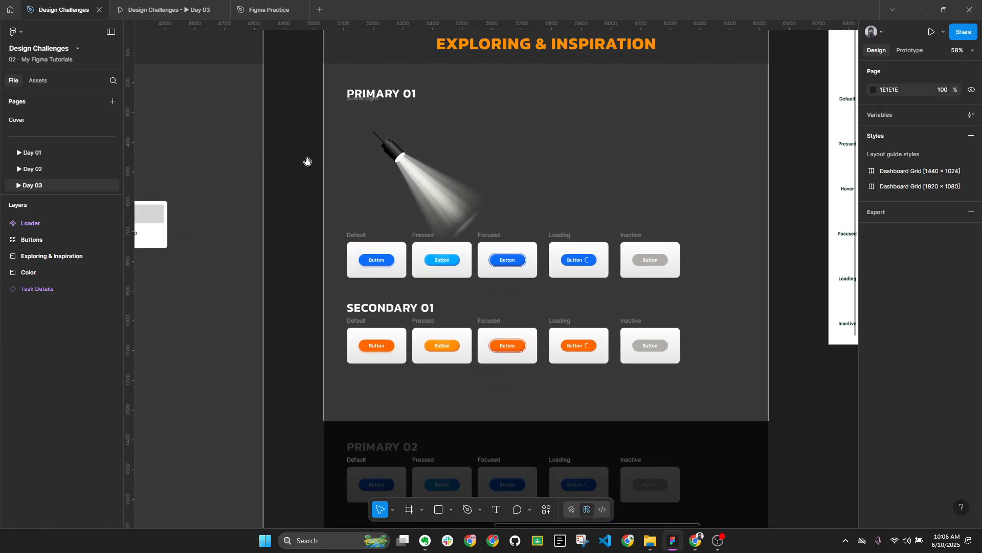
left_click_drag(307, 161, 259, 193)
Open the Day 03 prototype and run the Primary button through its pressed, focused, loading and inactive states
left_click(193, 7)
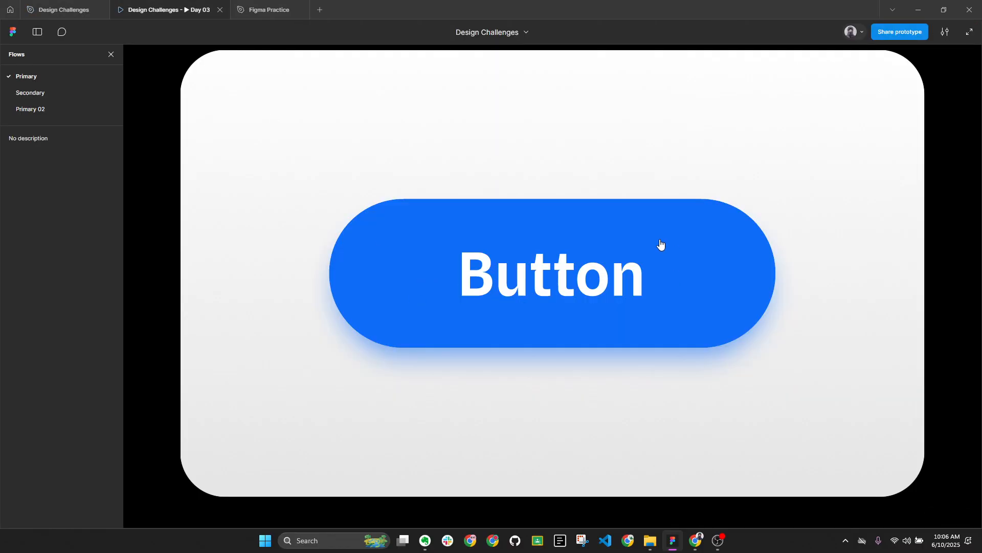
left_click(618, 241)
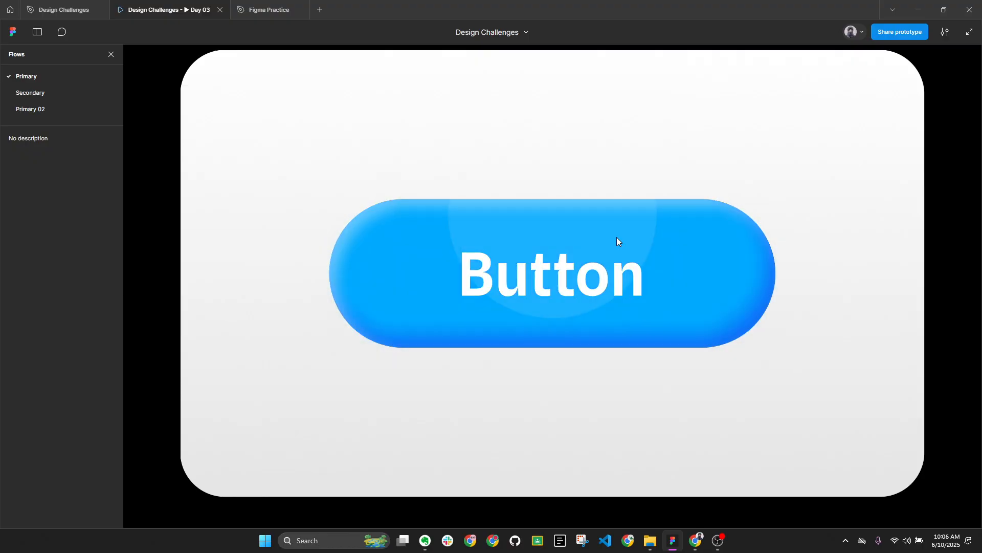
left_click(616, 238)
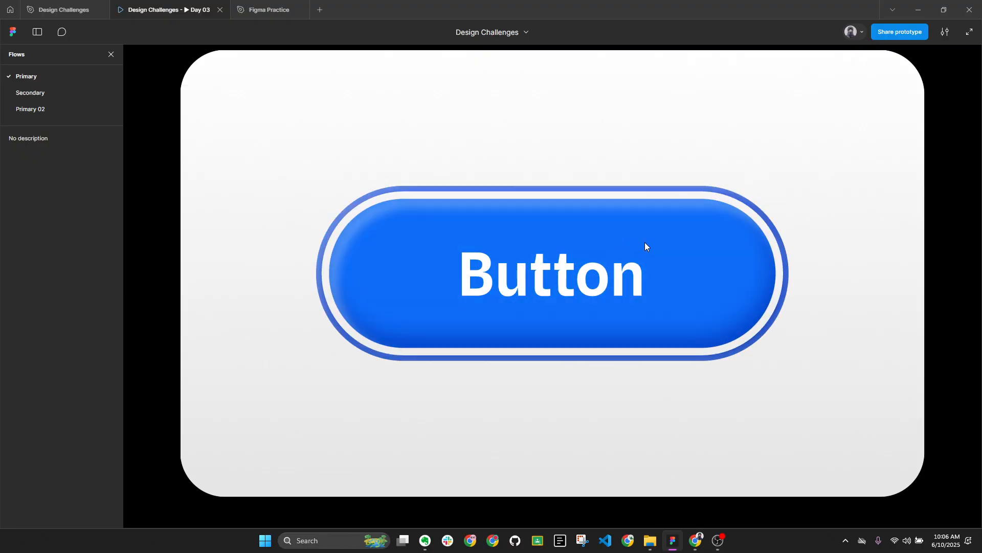
left_click(645, 242)
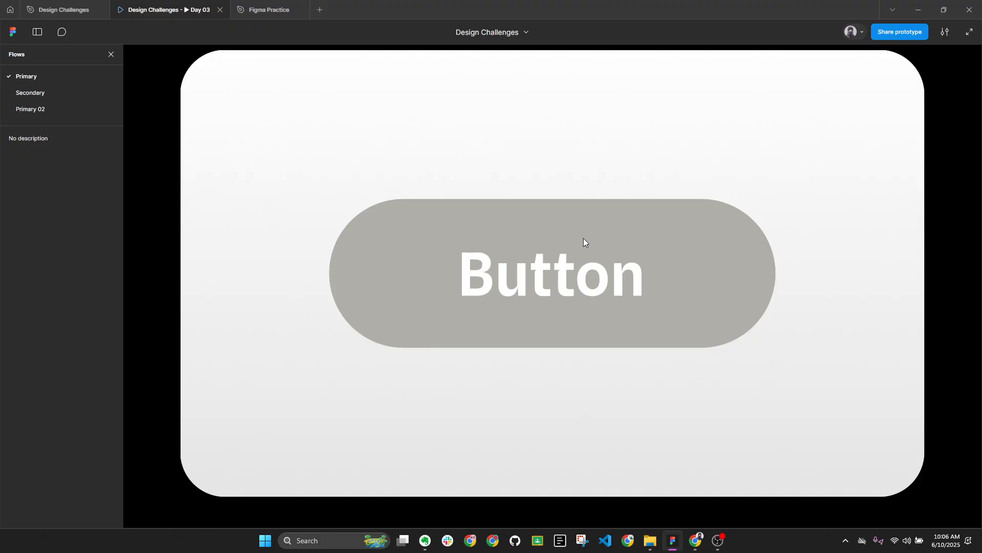
Return to the design file and examine the spotlight illustration and the button state rows under Primary 01 and Secondary 01
left_click(82, 9)
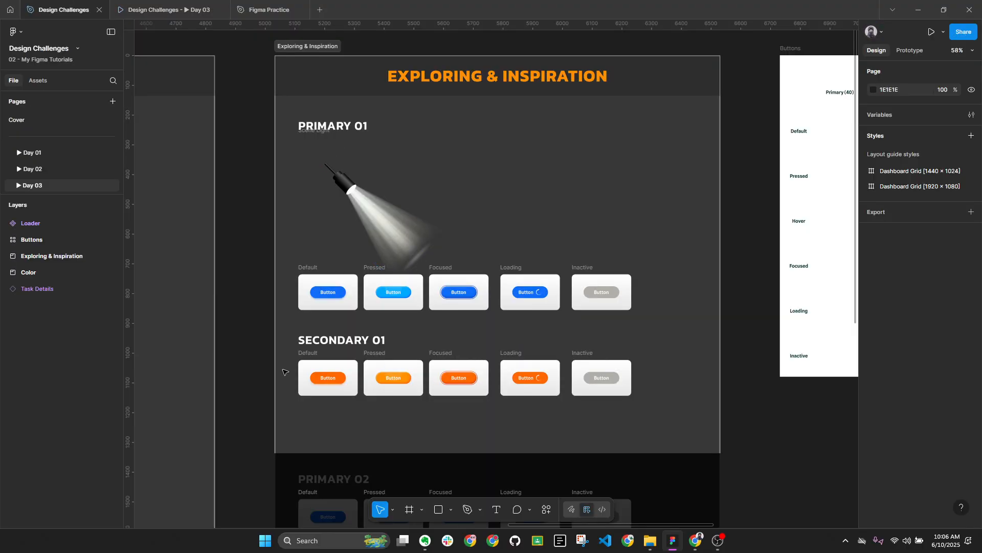
left_click_drag(276, 330, 442, 295)
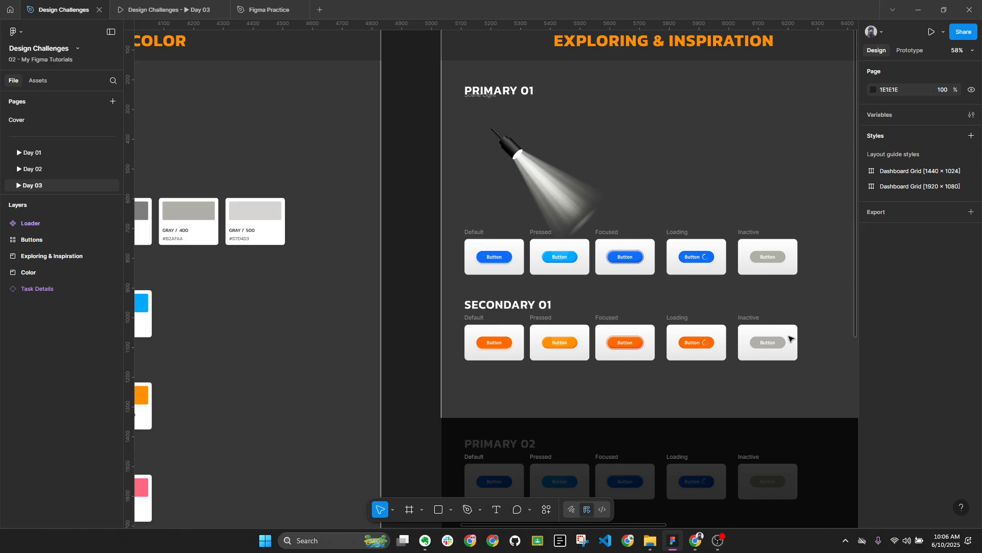
key("alt+l")
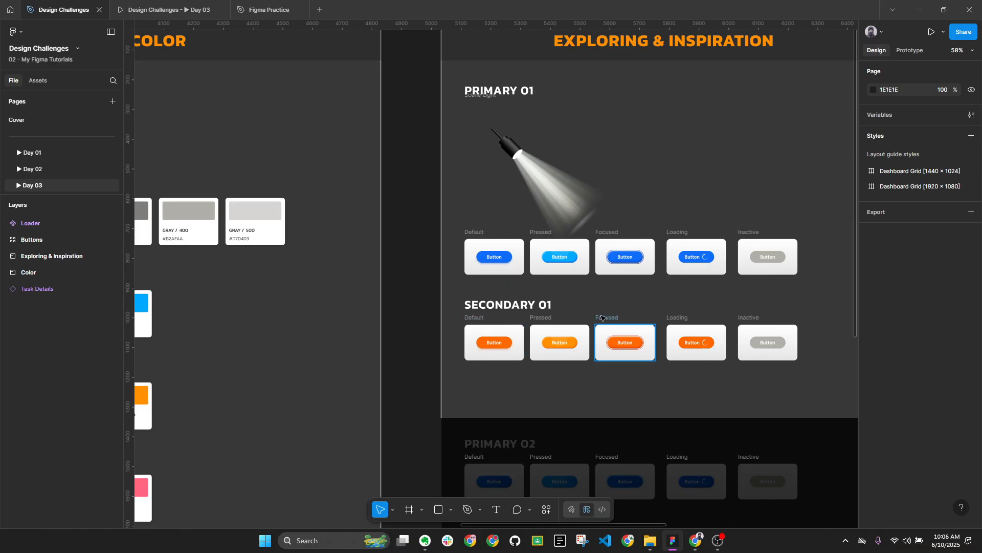
scroll(575, 324, "down", 2)
left_click_drag(600, 234, 552, 262)
scroll(547, 230, "up", 6)
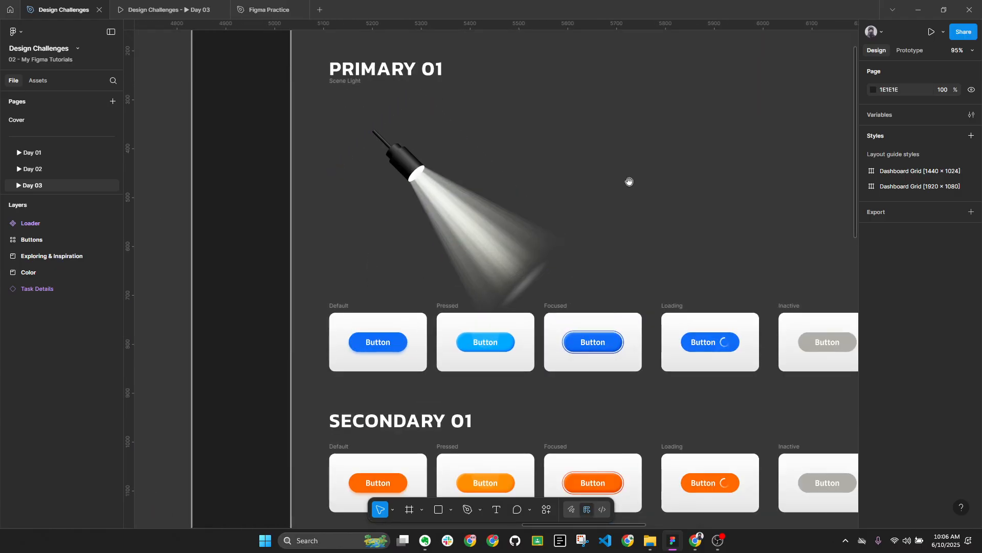
left_click_drag(630, 180, 571, 167)
scroll(338, 145, "up", 1)
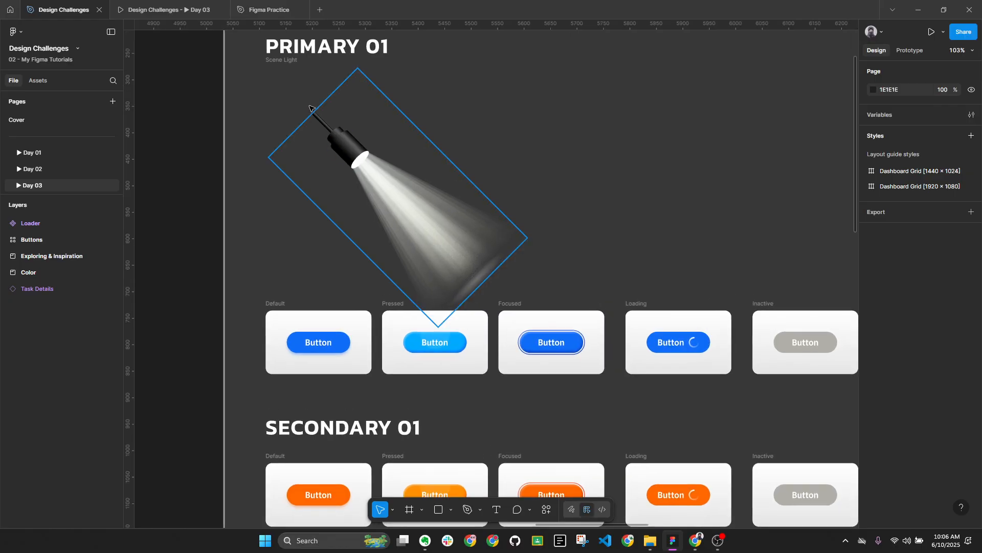
Find and select the Scene Light frame that holds the spotlight above the Primary 01 buttons
left_click(281, 64)
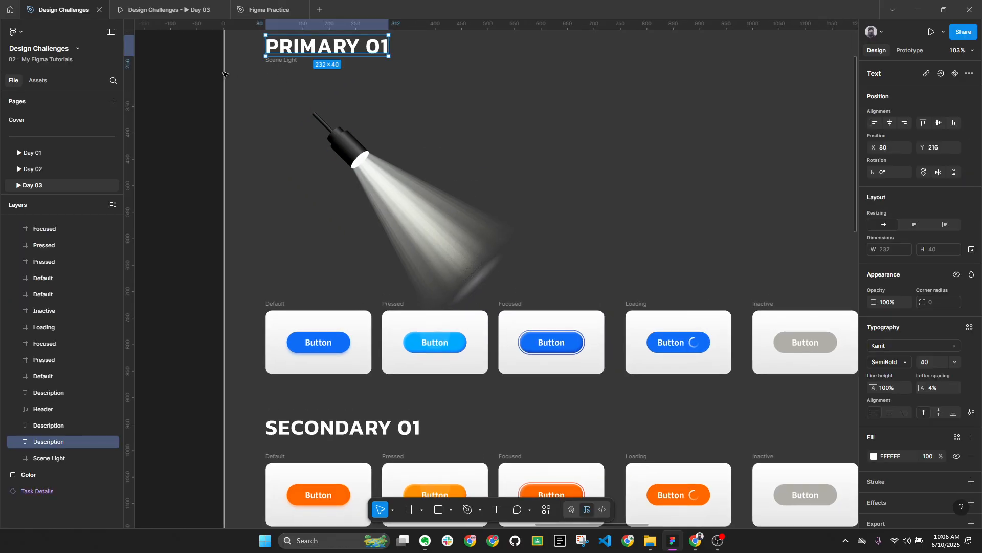
left_click(274, 71)
key("alt+l")
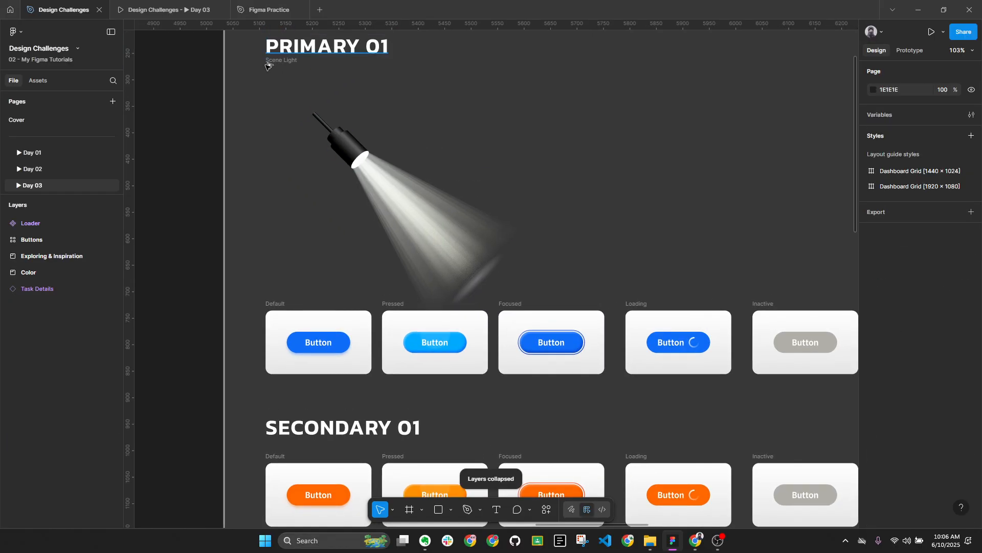
left_click(322, 313)
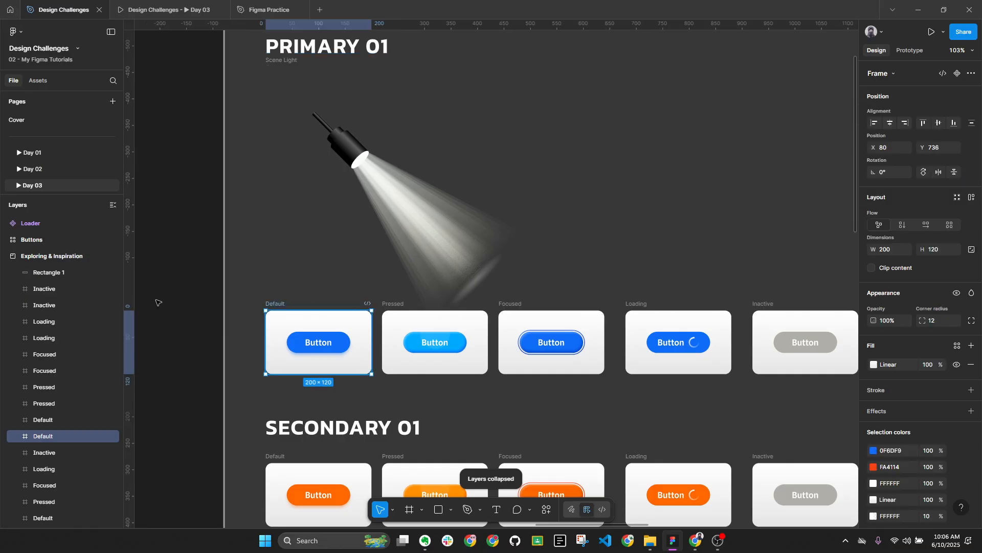
scroll(68, 322, "down", 3)
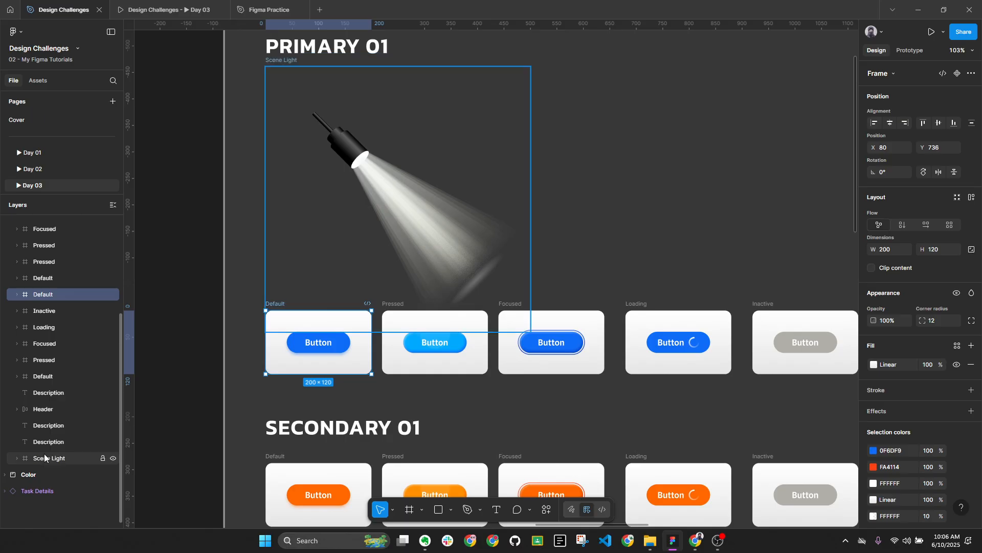
left_click(67, 457)
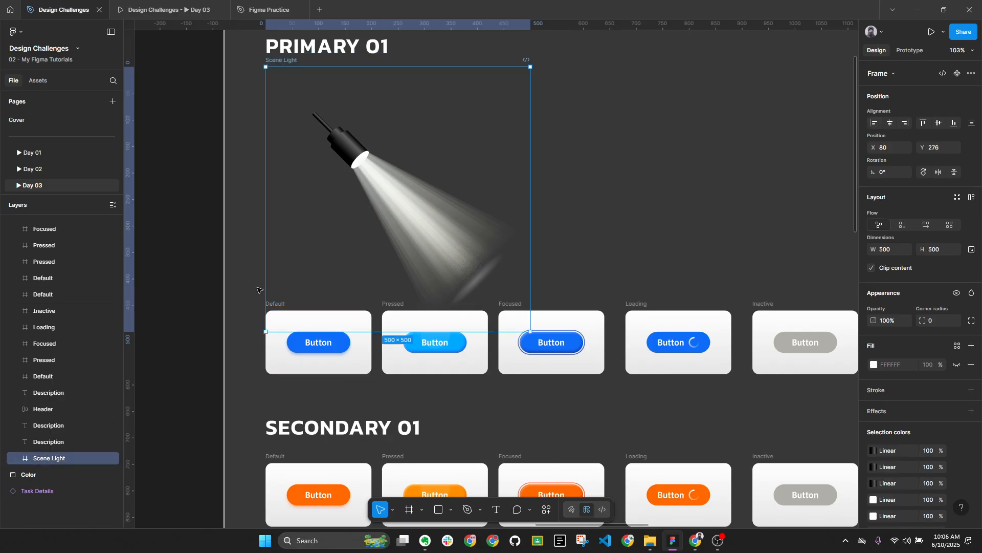
Deselect the Scene Light frame and examine the shadow and highlight differences between the Default and Pressed Primary 01 buttons
left_click(303, 389)
scroll(352, 399, "up", 4)
left_click_drag(310, 376, 498, 401)
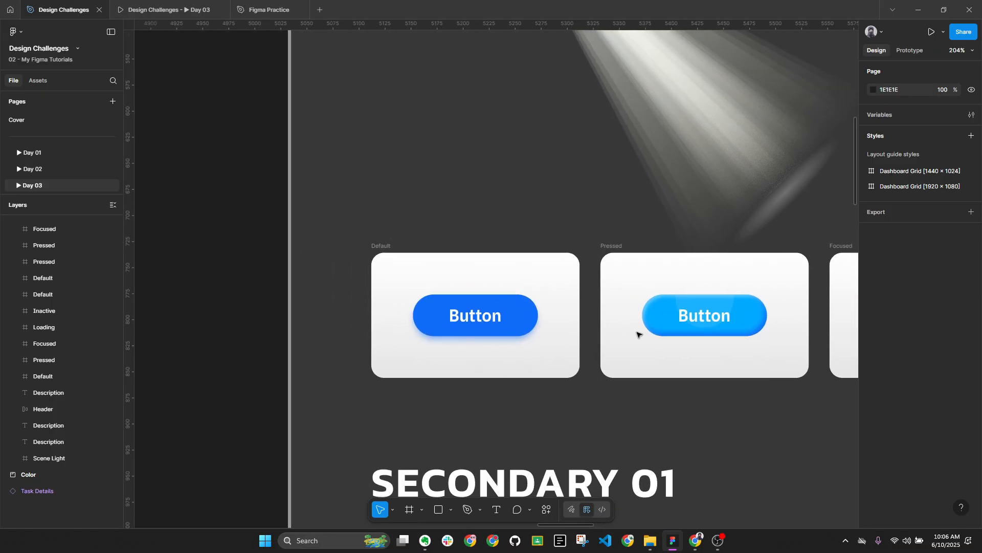
scroll(660, 335, "right", 3)
scroll(691, 332, "up", 2)
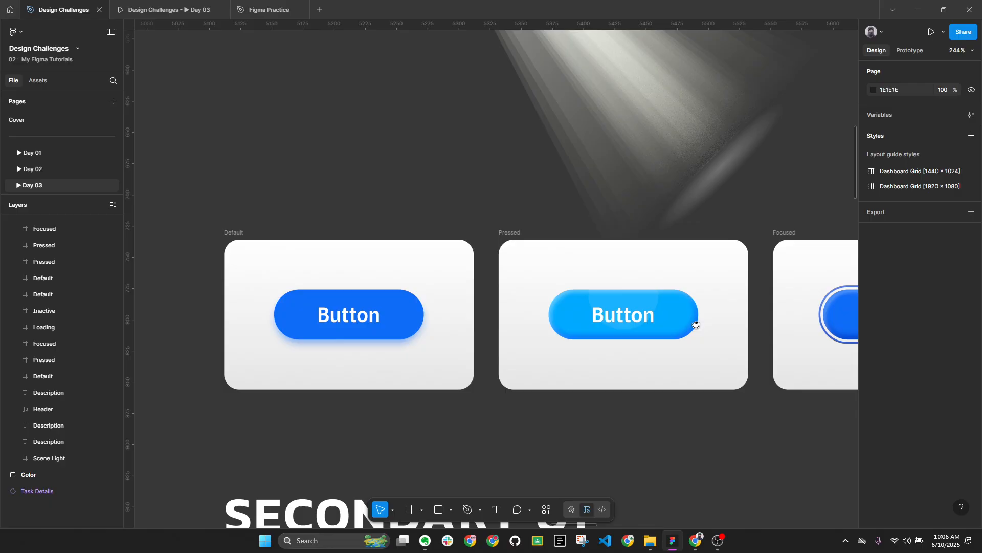
scroll(665, 327, "right", 4)
scroll(593, 325, "down", 1)
scroll(589, 326, "right", 1)
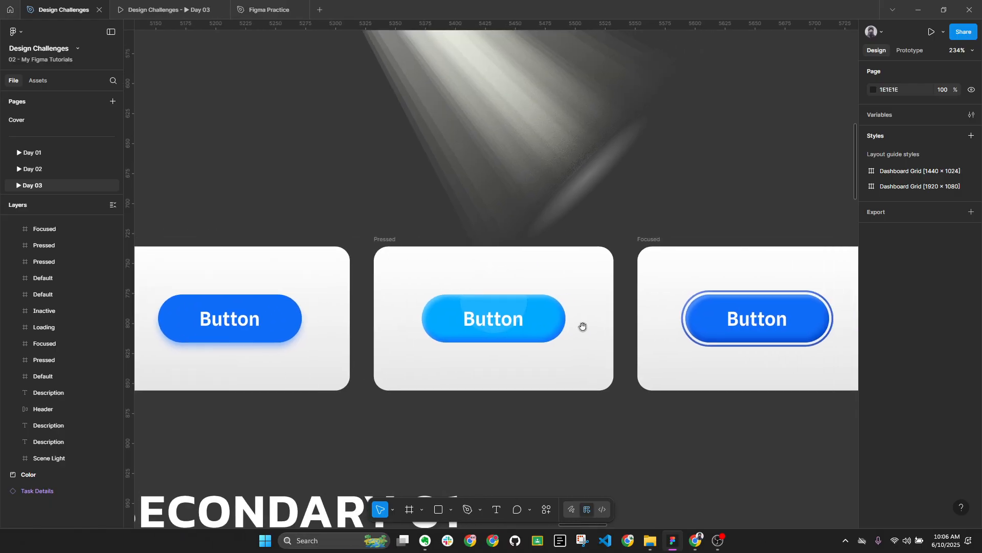
scroll(558, 328, "up", 3)
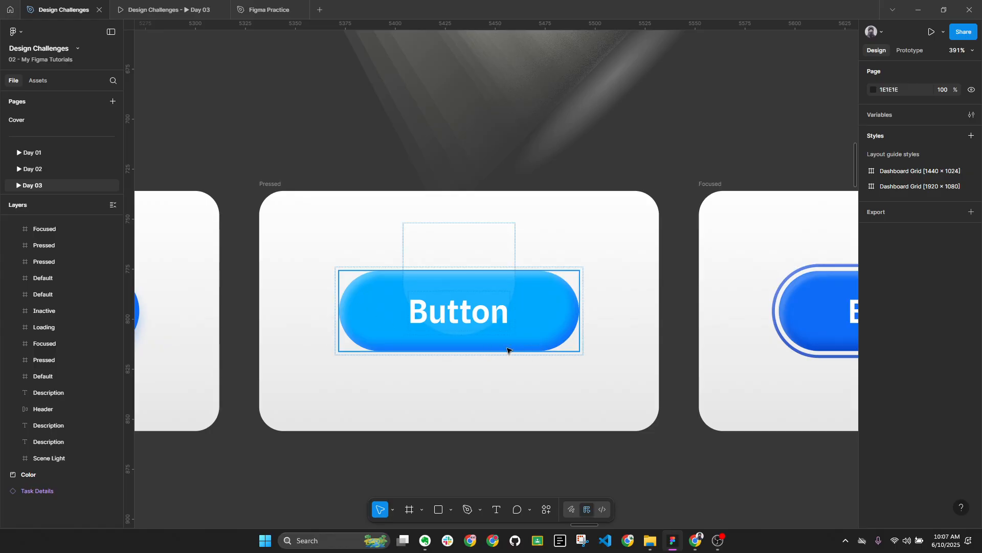
Examine how the spotlight's direction relates to the shadows and highlights of the Default, Pressed and Focused Primary 01 buttons
scroll(510, 352, "down", 6)
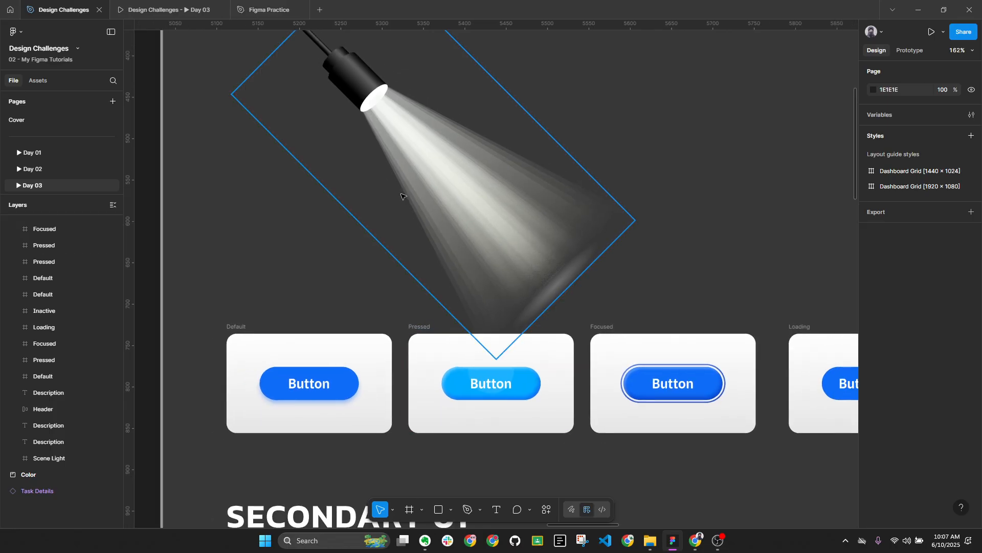
scroll(418, 218, "down", 3)
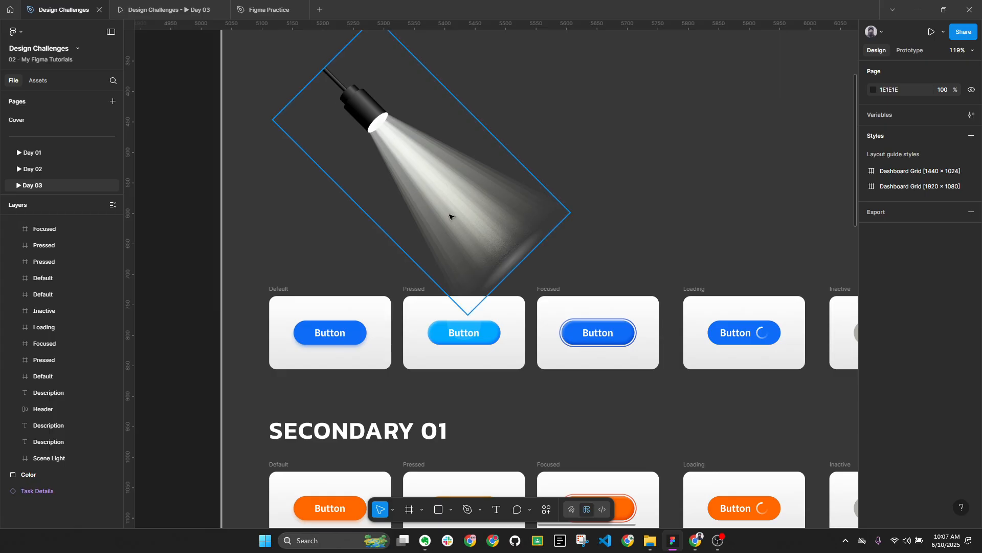
scroll(445, 337, "up", 4)
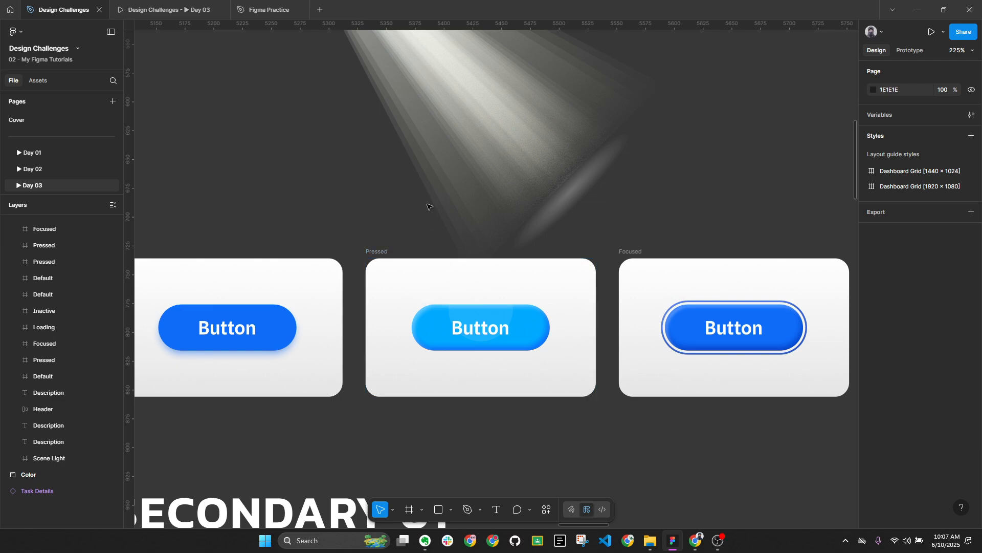
scroll(435, 215, "down", 5)
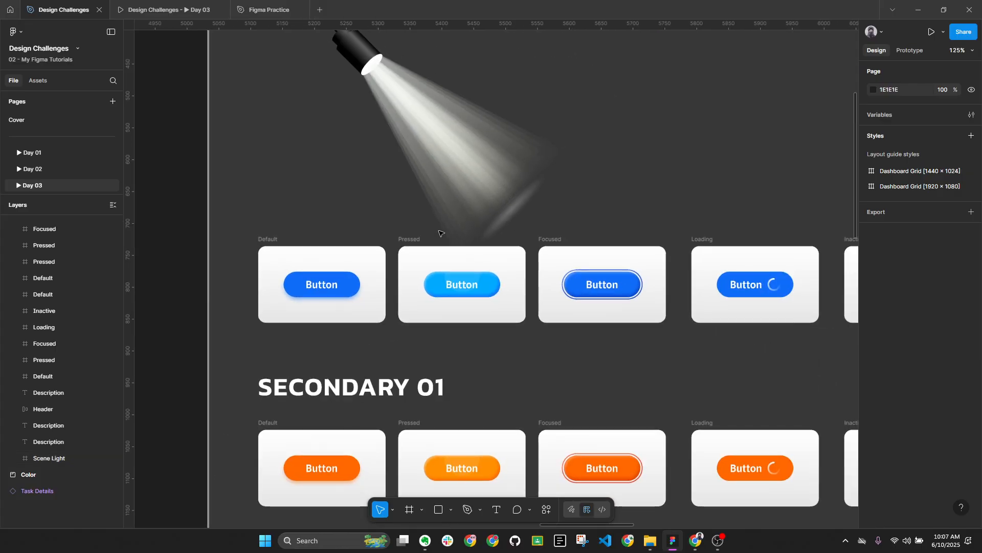
scroll(434, 175, "up", 3)
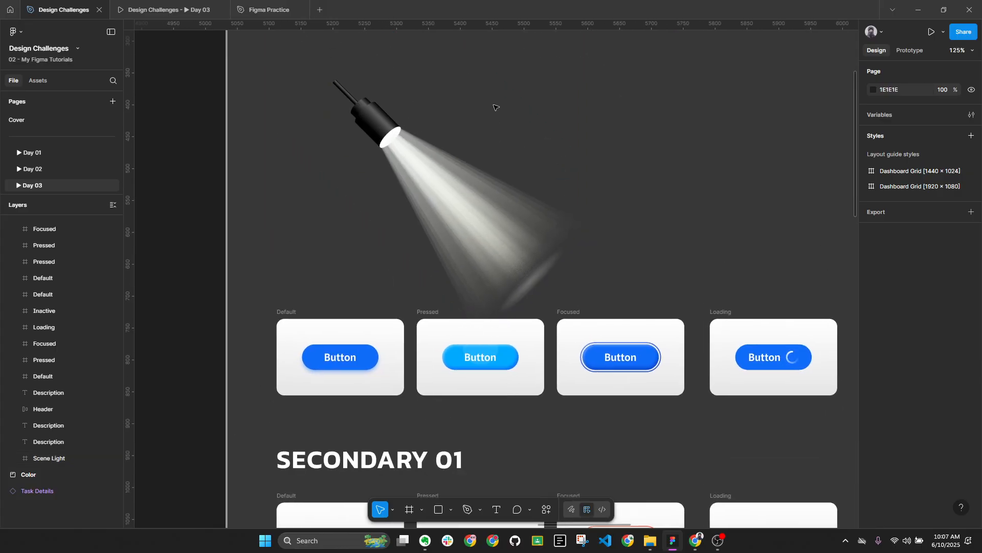
scroll(475, 383, "up", 5)
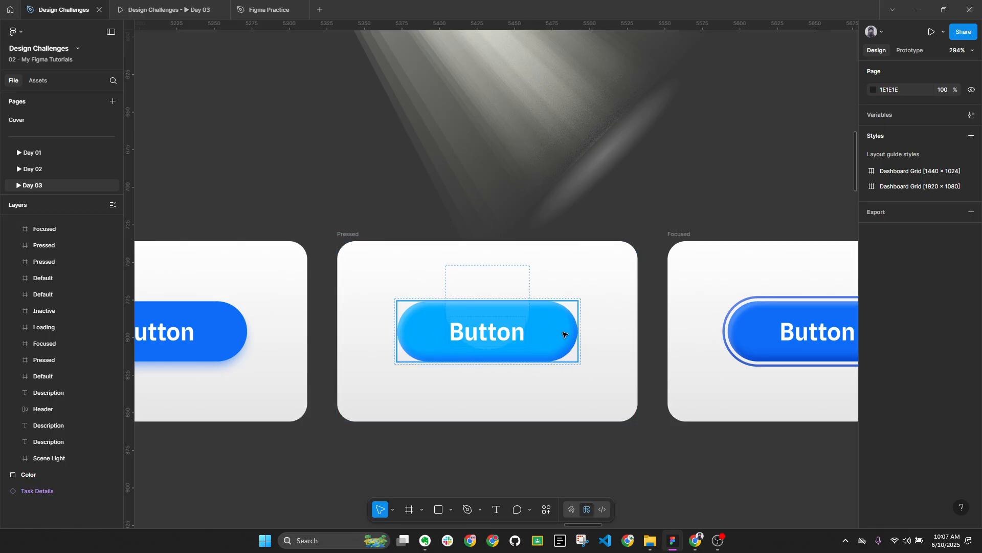
scroll(472, 326, "down", 5)
Collapse the layers and examine the Buttons grid's state rows and its Primary, Secondary and Link columns in sizes 40 and 52
key("alt+l")
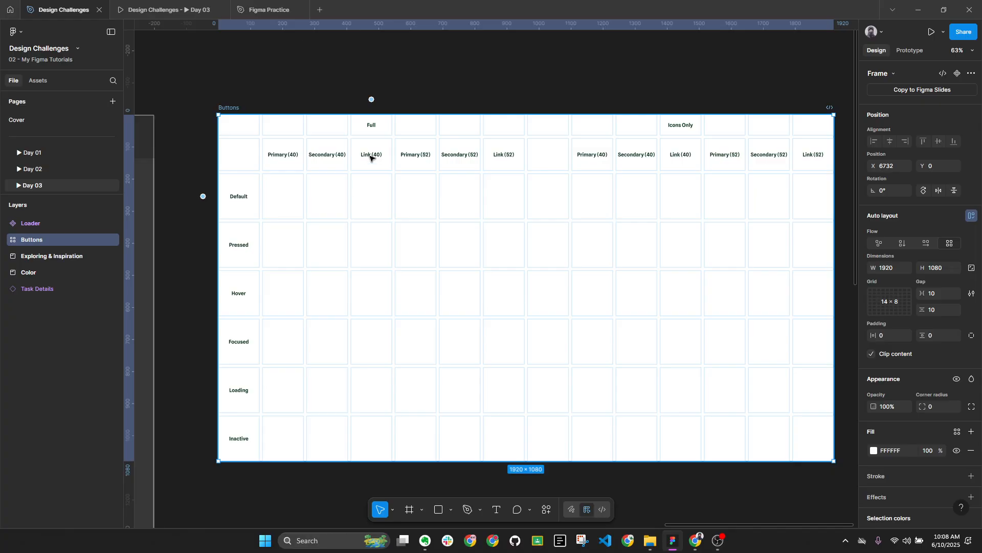
left_click_drag(471, 82, 426, 79)
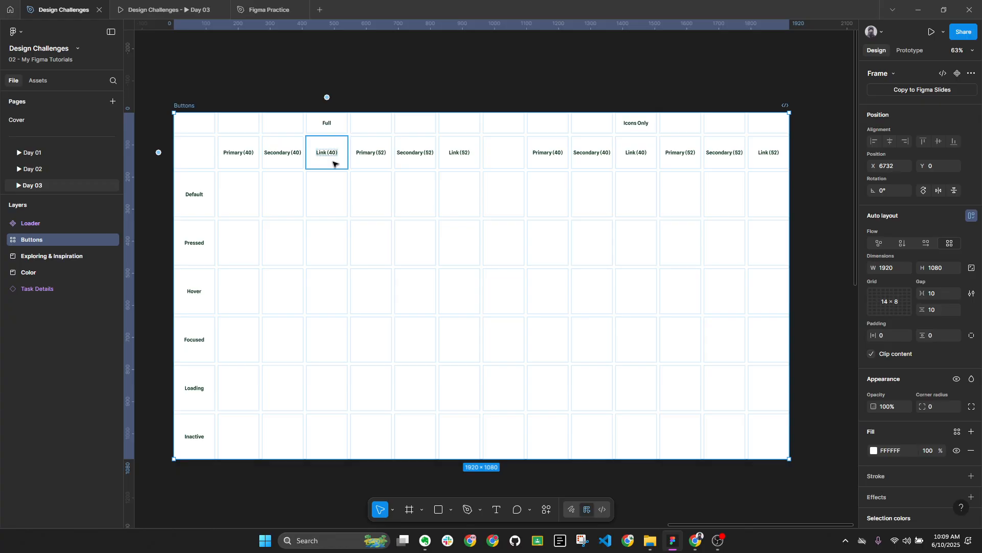
key("alt")
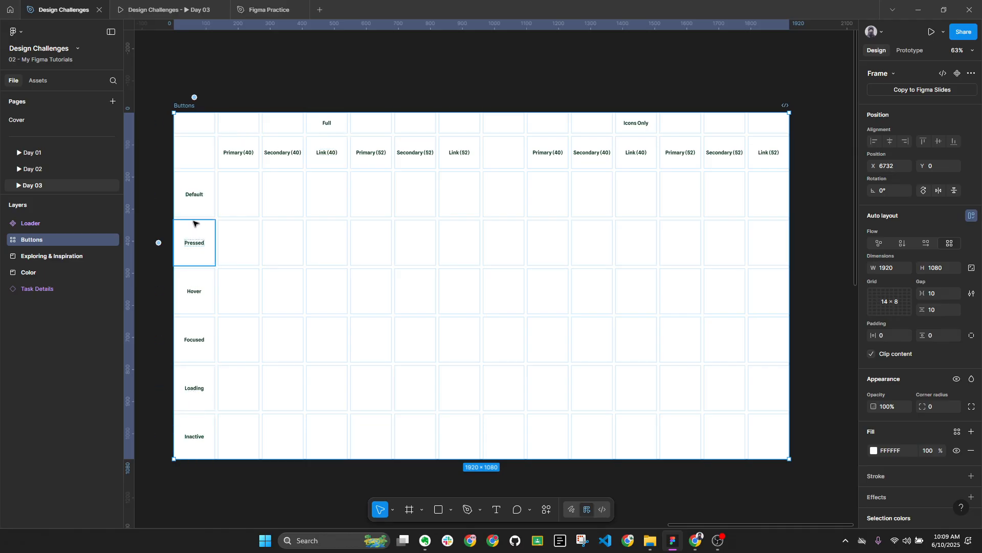
left_click_drag(296, 76, 310, 80)
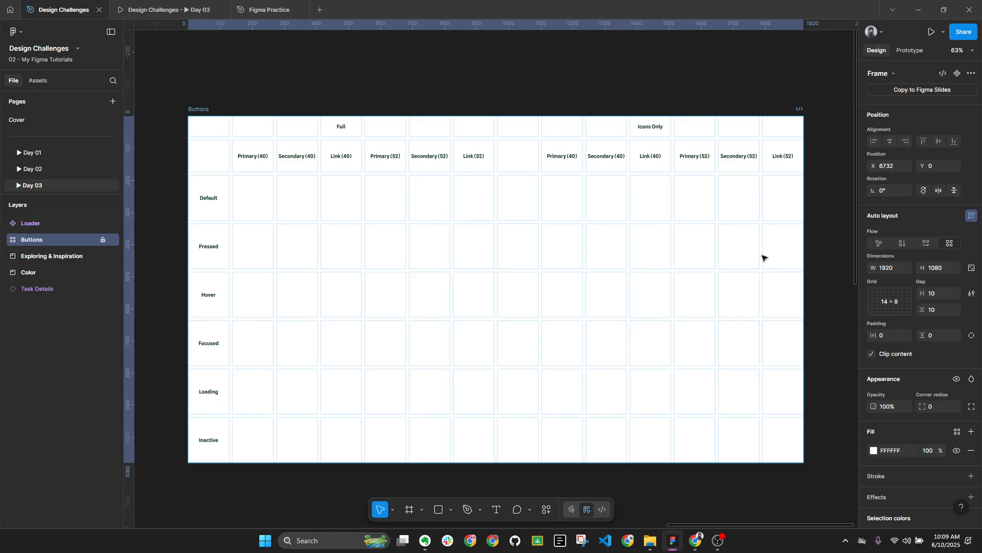
left_click_drag(259, 78, 298, 96)
scroll(298, 96, "left", 2)
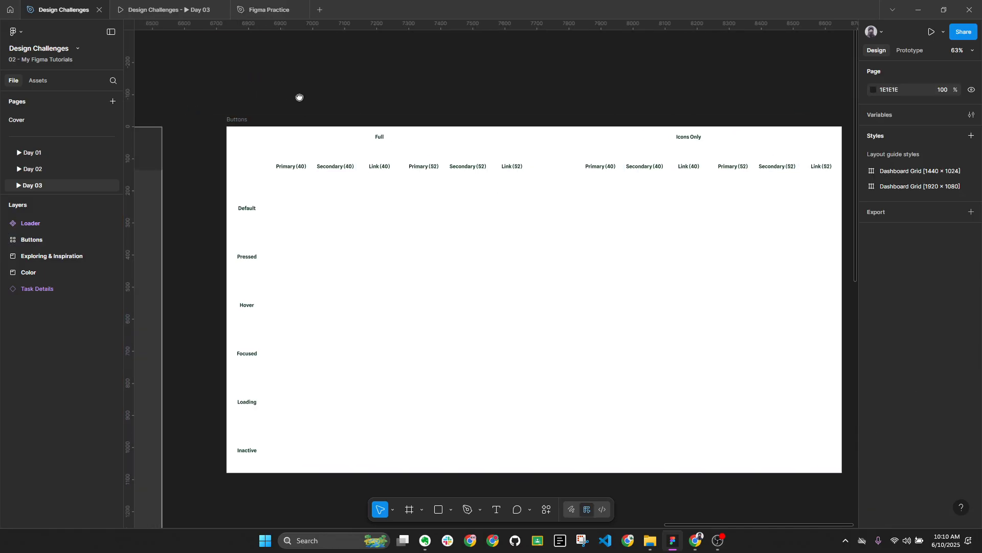
scroll(297, 204, "up", 3)
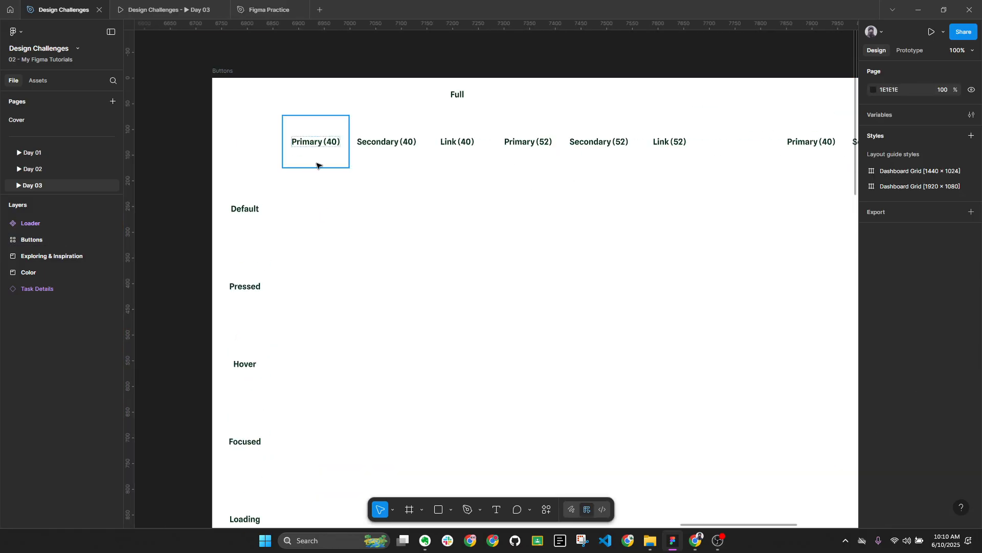
left_click_drag(293, 223, 401, 231)
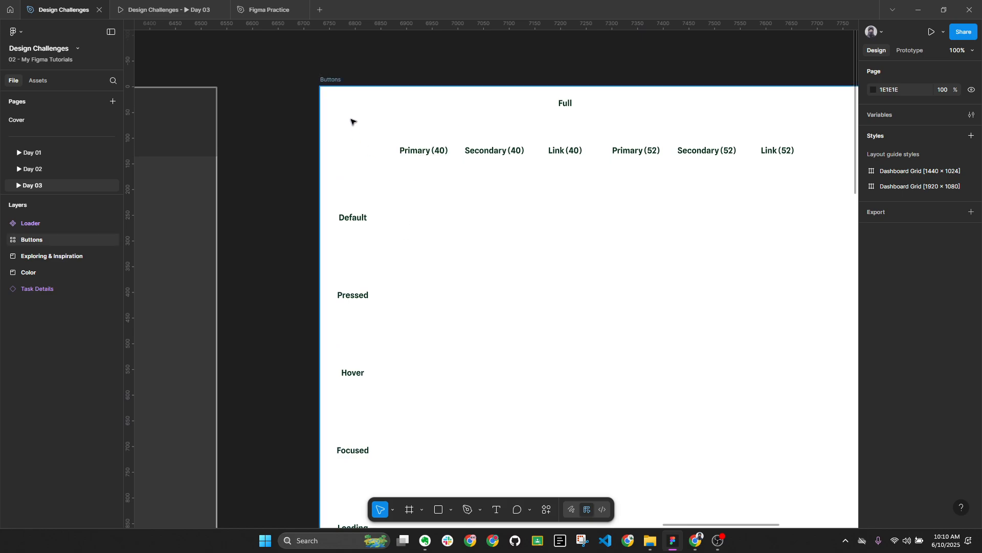
left_click(330, 79)
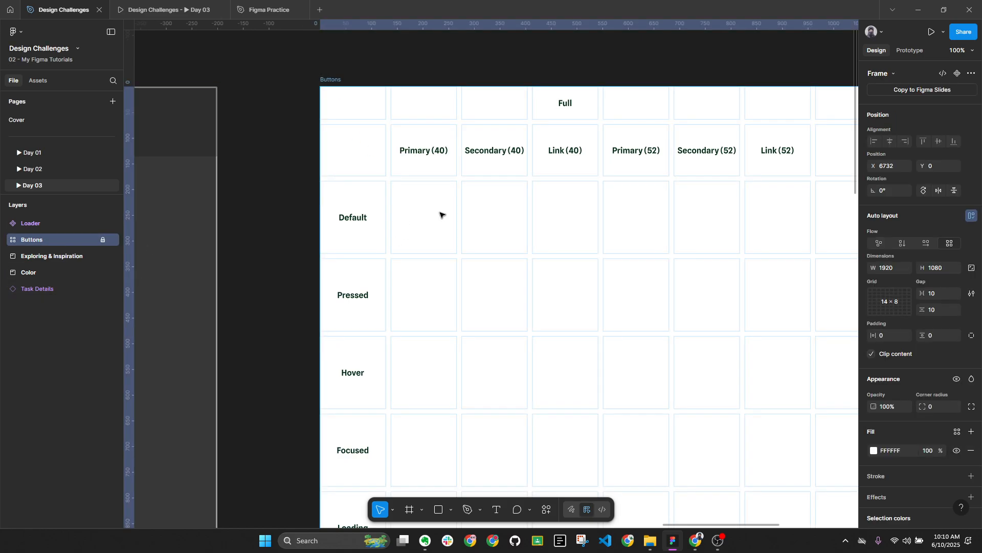
scroll(440, 214, "down", 3)
left_click(305, 211)
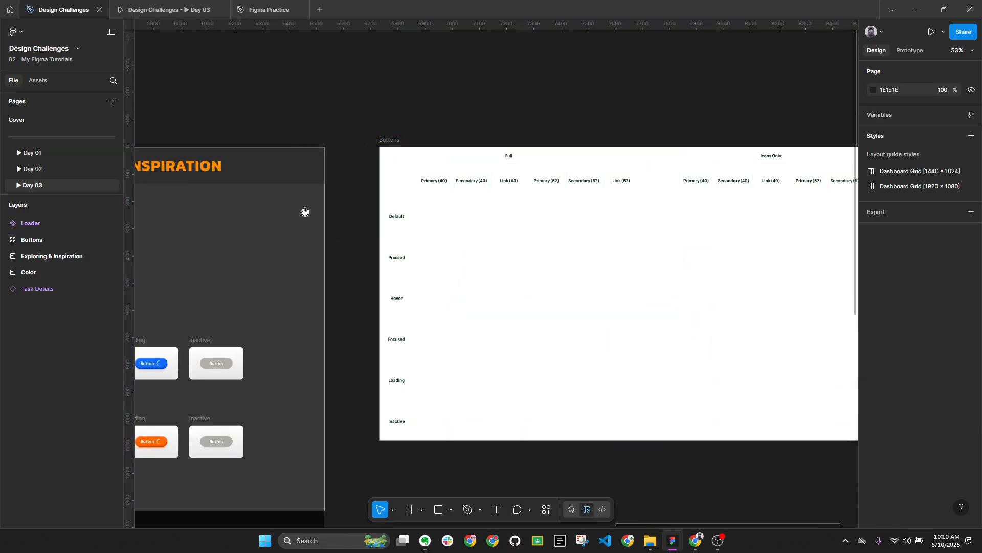
Recheck the Primary button in the Day 03 prototype and review the Exploring & Inspiration section beside the Buttons frame in the design file
left_click(192, 7)
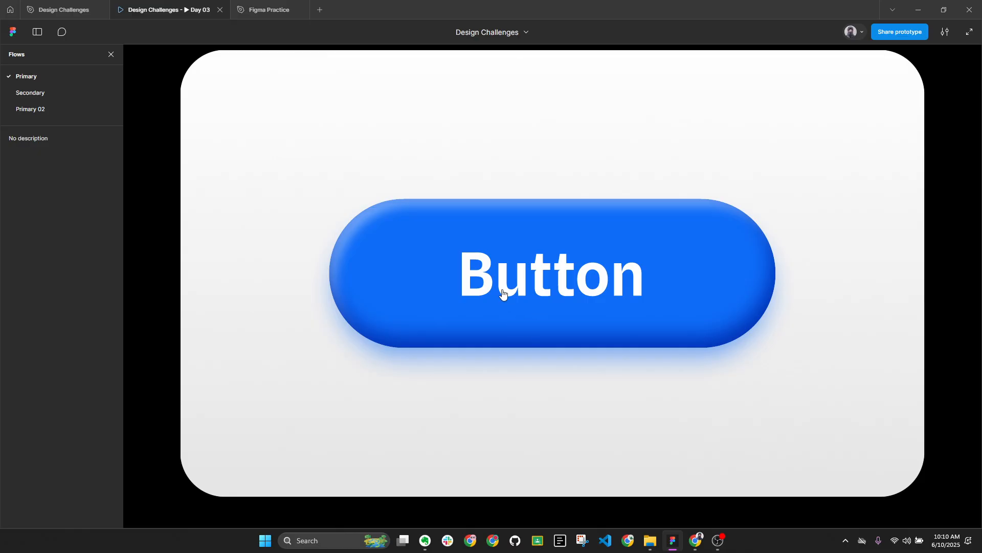
left_click(63, 10)
scroll(458, 198, "up", 2)
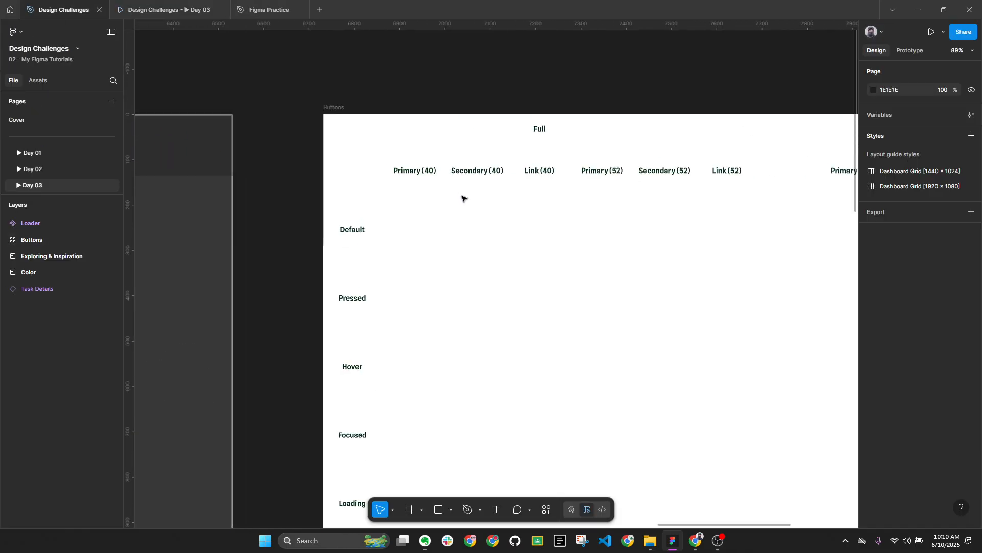
scroll(460, 204, "down", 4)
left_click_drag(390, 214, 539, 122)
scroll(539, 123, "down", 5)
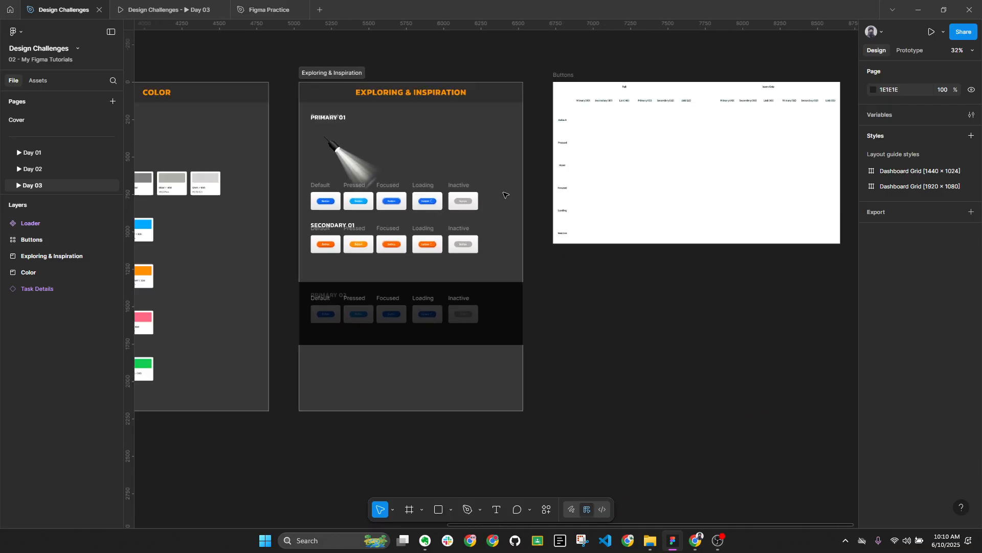
left_click_drag(485, 207, 356, 259)
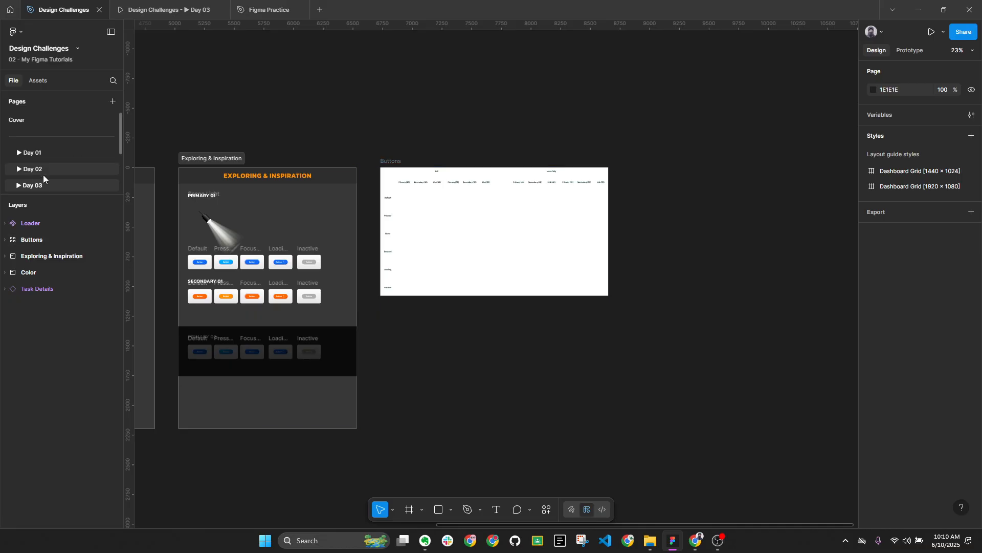
Copy the circle and rectangle icon components from the Icons section of the Day 02 page
left_click(42, 170)
scroll(601, 222, "up", 3)
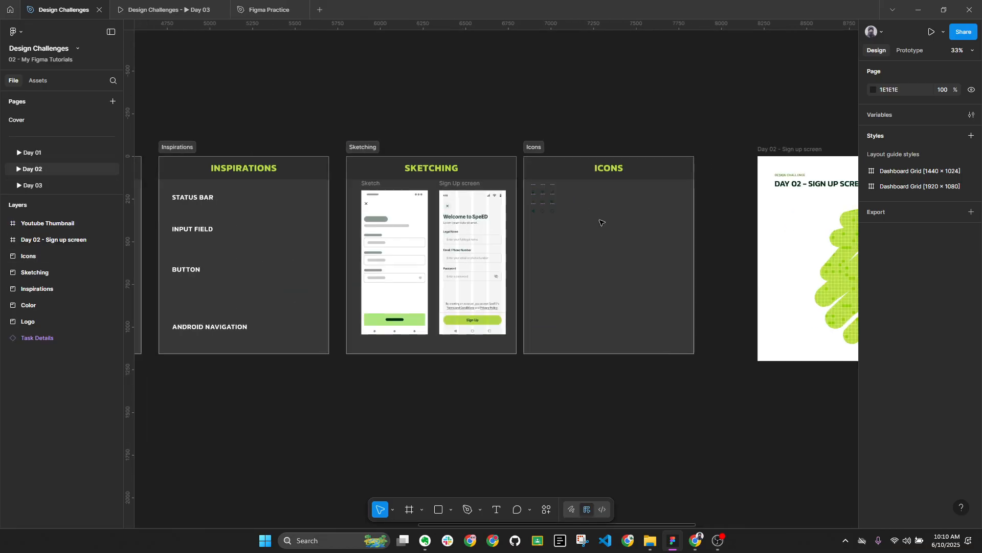
scroll(534, 204, "up", 5)
left_click(517, 247)
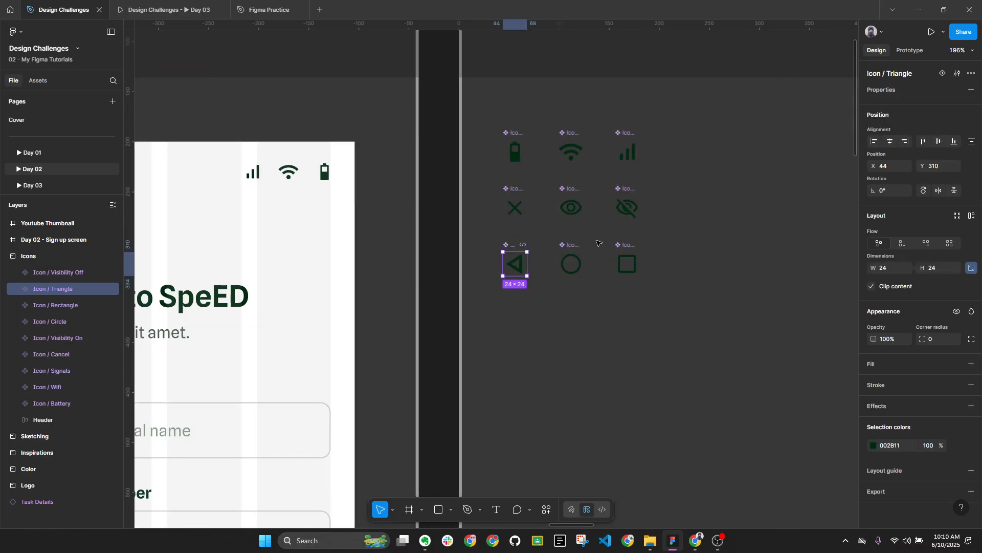
left_click(571, 245, "shift")
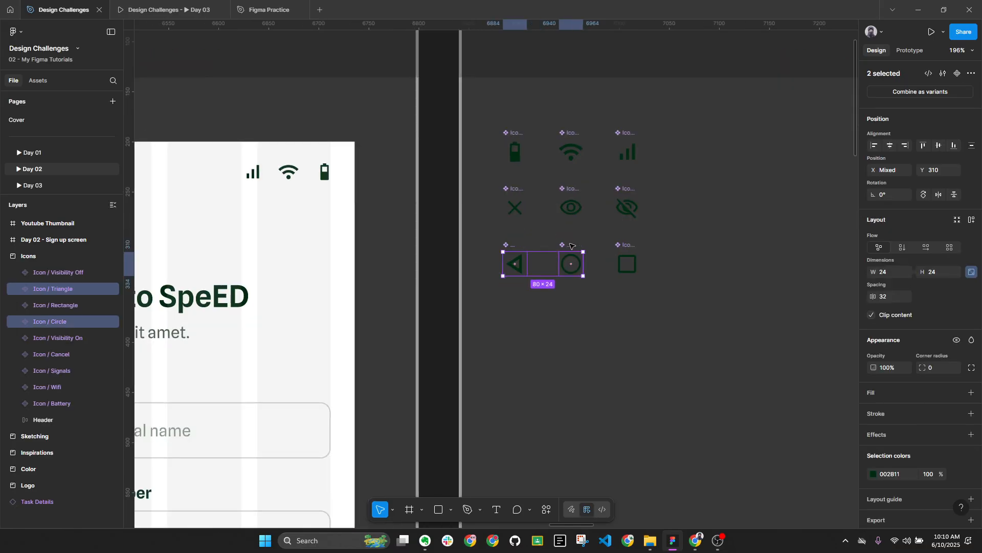
left_click(571, 247)
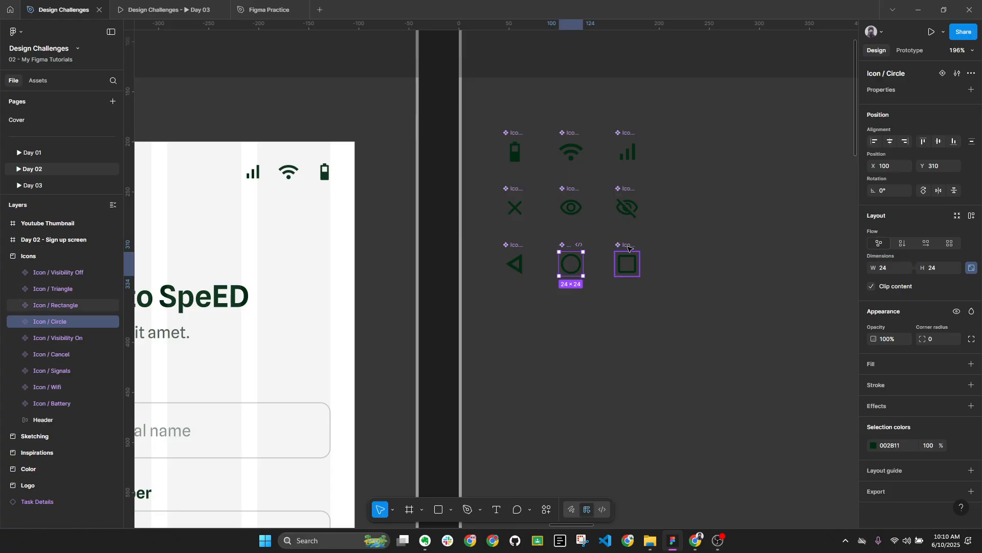
left_click(628, 249, "shift")
Paste the circle and rectangle icons onto the Day 03 page and place them on the empty canvas above the Buttons frame
left_click(61, 194)
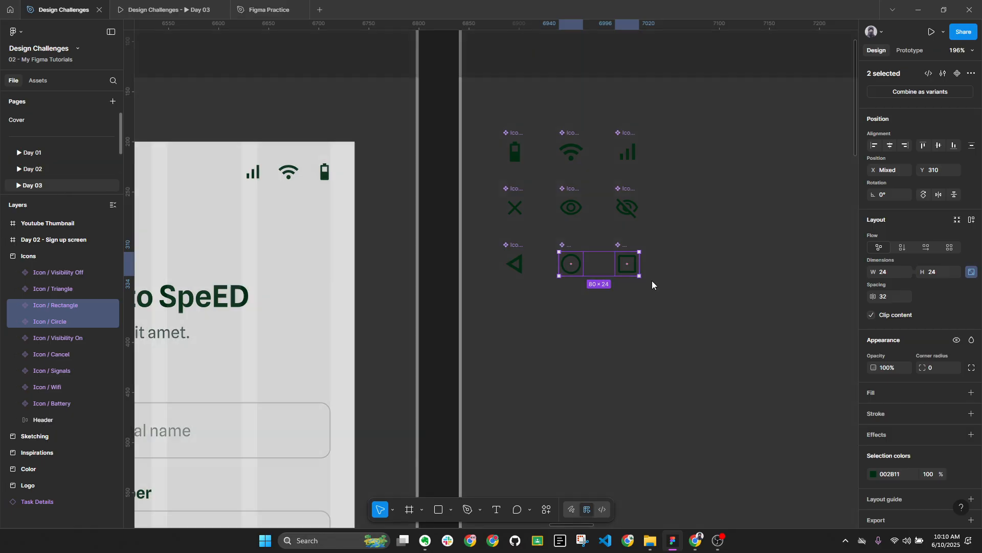
key("ctrl+v")
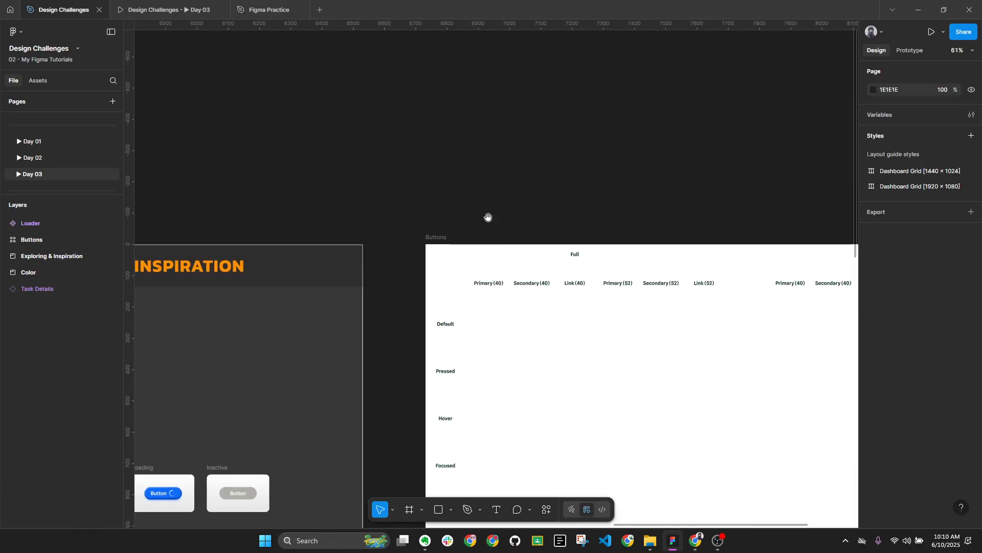
left_click_drag(473, 275, 444, 312)
key("ctrl+z")
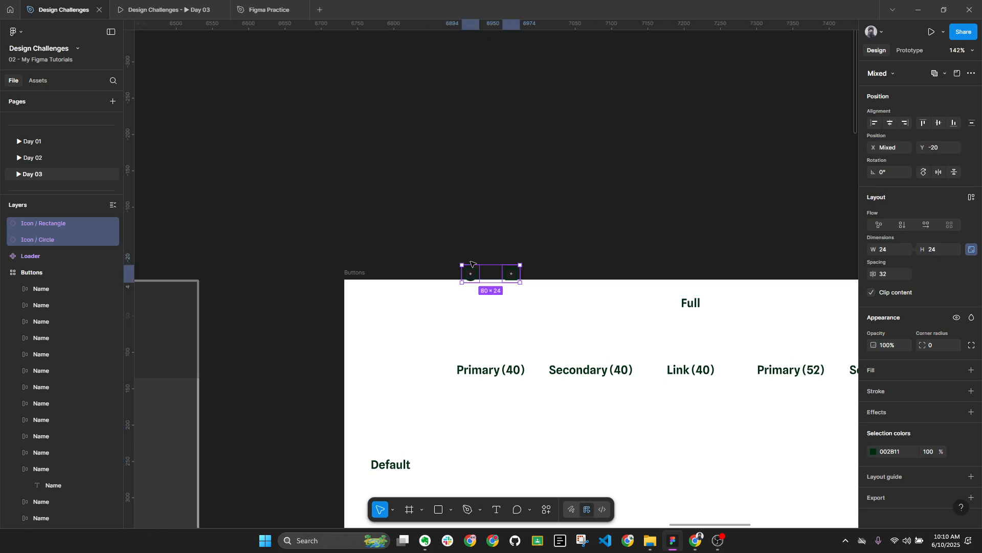
left_click_drag(474, 267, 470, 203)
left_click(324, 240)
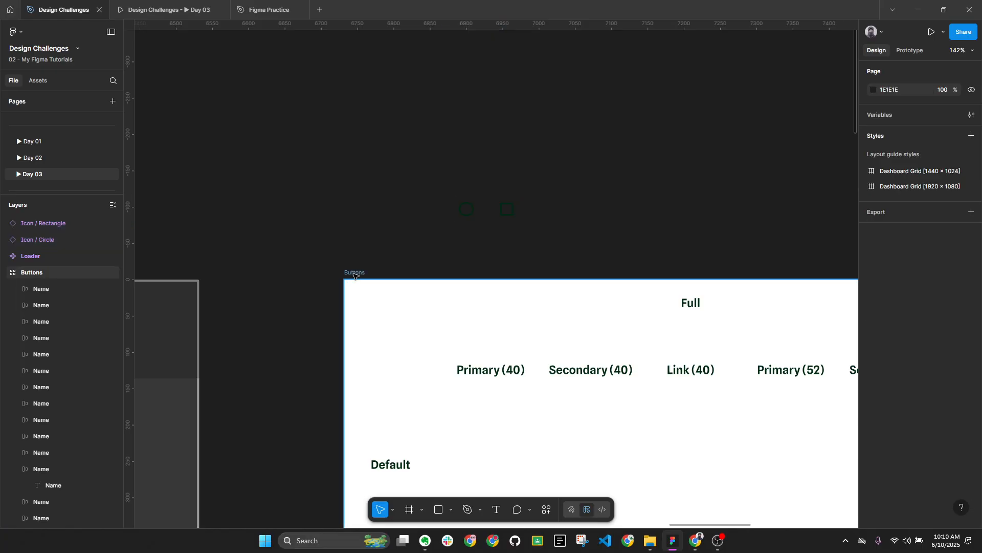
Lock the Buttons frame and move the two icons over it, just below the Primary (40) heading at Y 167
left_click(352, 272)
left_click(103, 272)
left_click_drag(433, 144, 510, 417)
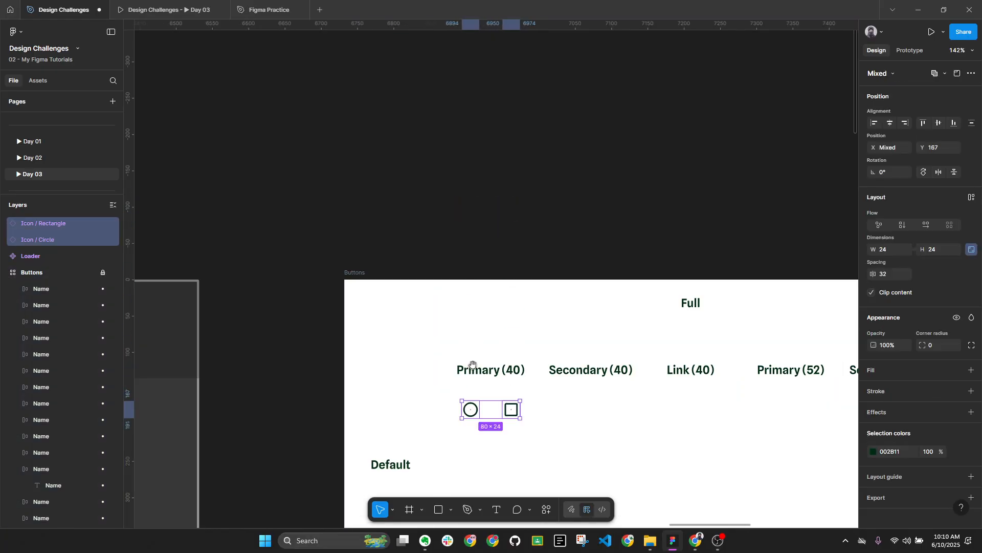
left_click_drag(471, 362, 457, 270)
key("alt+l")
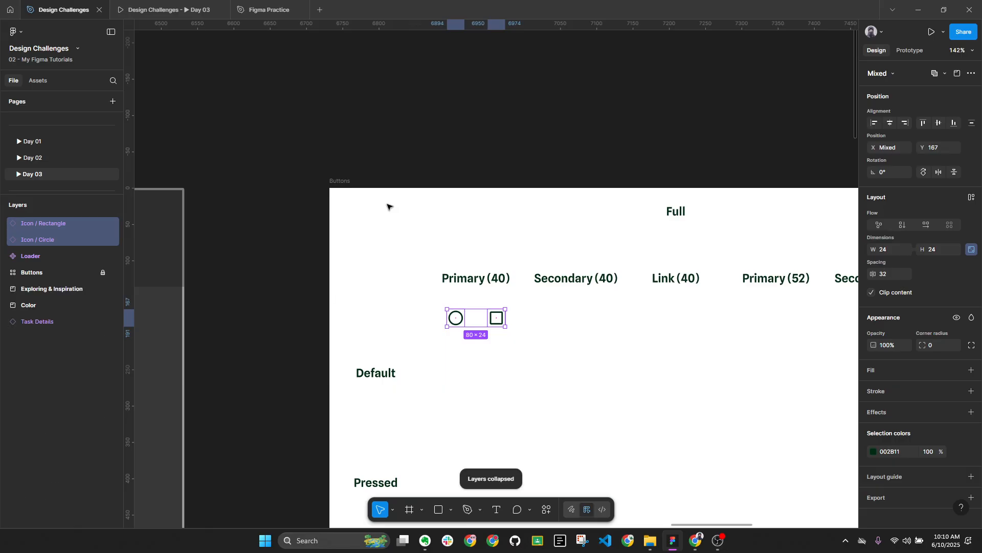
left_click(363, 218)
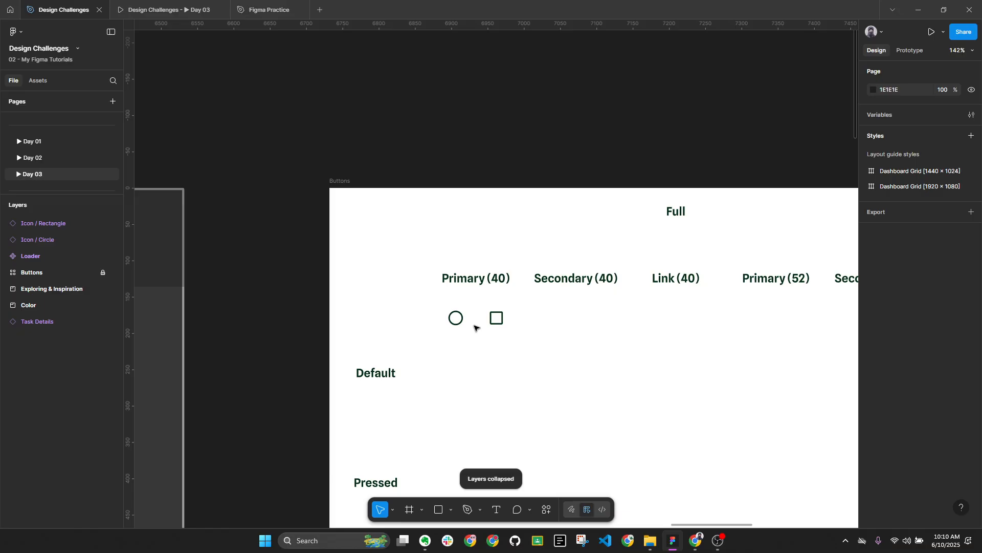
Move both icons down to the Default row at Y 239 and shift the rectangle icon away from the circle to X 6974
left_click(457, 321)
scroll(473, 326, "up", 5)
left_click(532, 318)
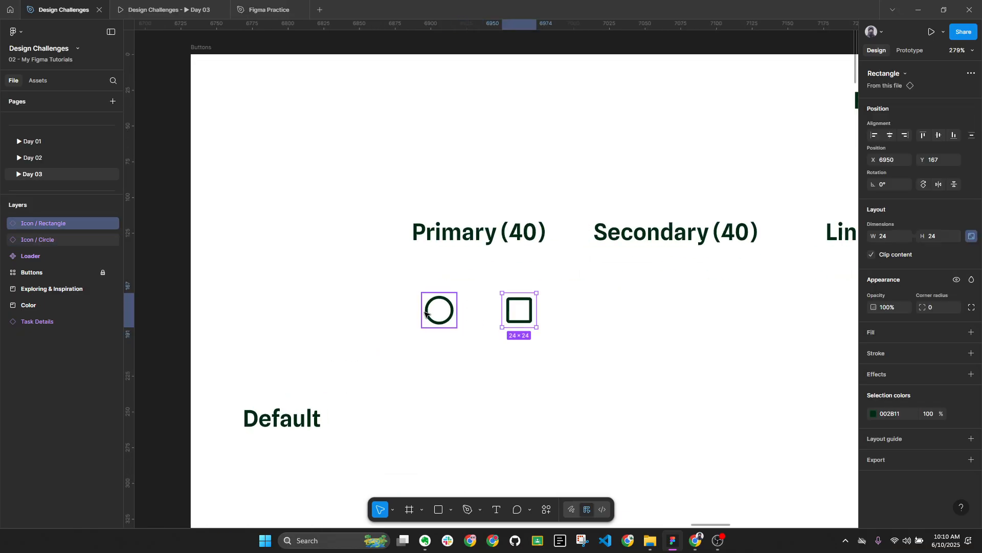
left_click(439, 310, "shift")
scroll(461, 276, "down", 3)
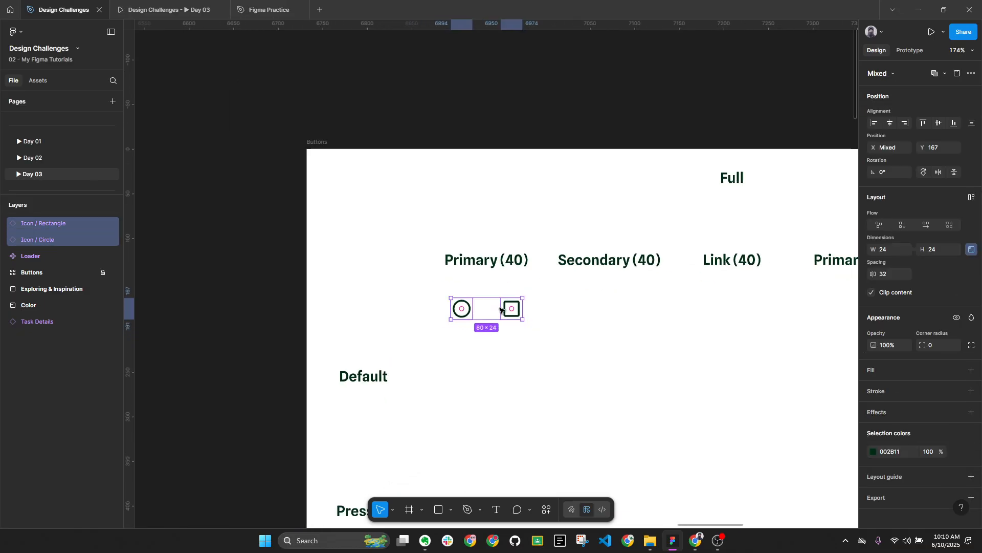
scroll(481, 245, "down", 2)
scroll(494, 214, "up", 3)
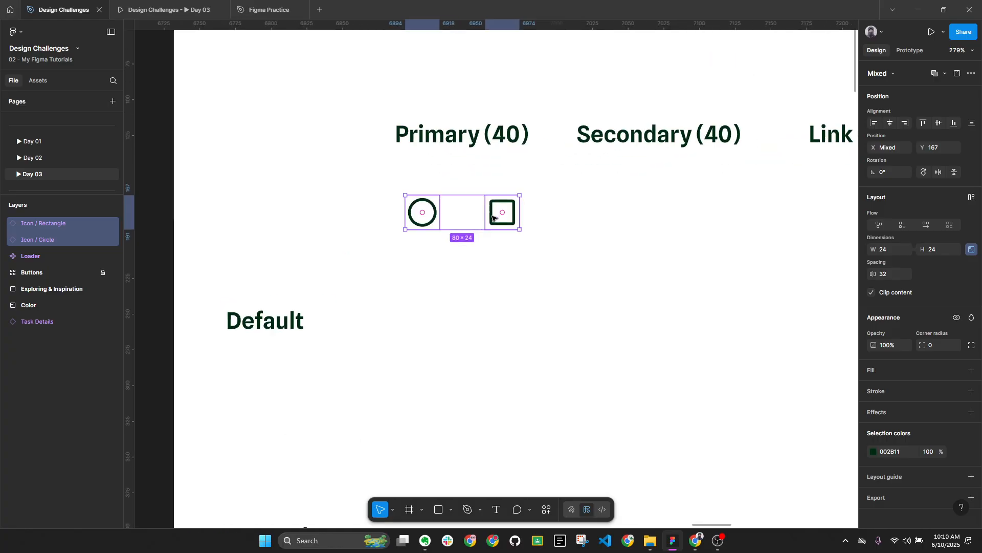
scroll(488, 287, "up", 2)
left_click(482, 324)
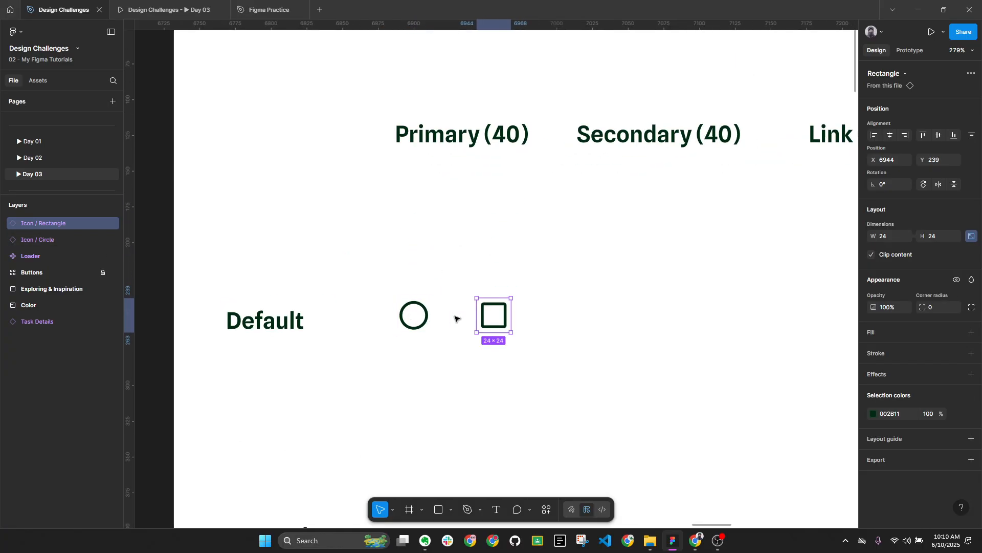
scroll(498, 317, "down", 4)
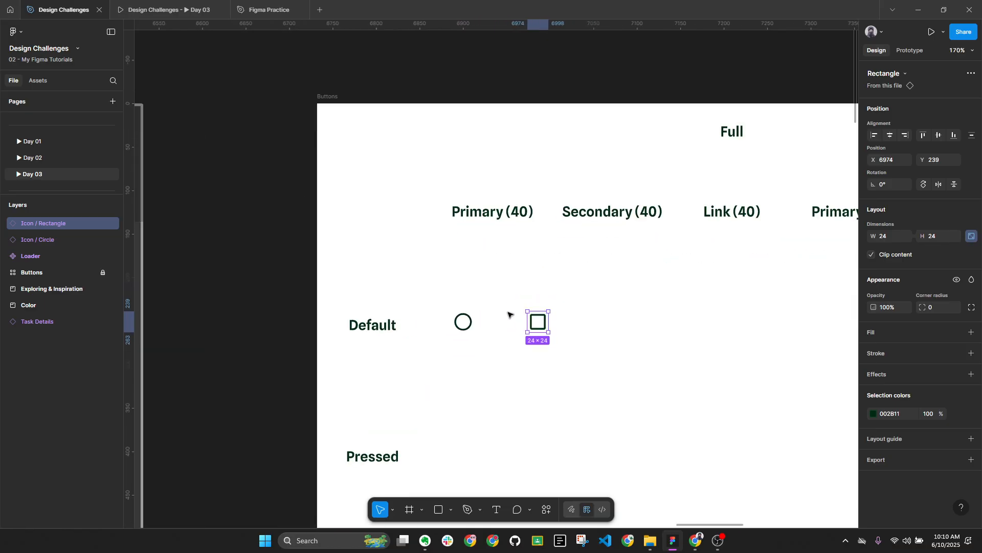
Add a text layer reading "Button" between the circle and rectangle icons on the Default row
key("t")
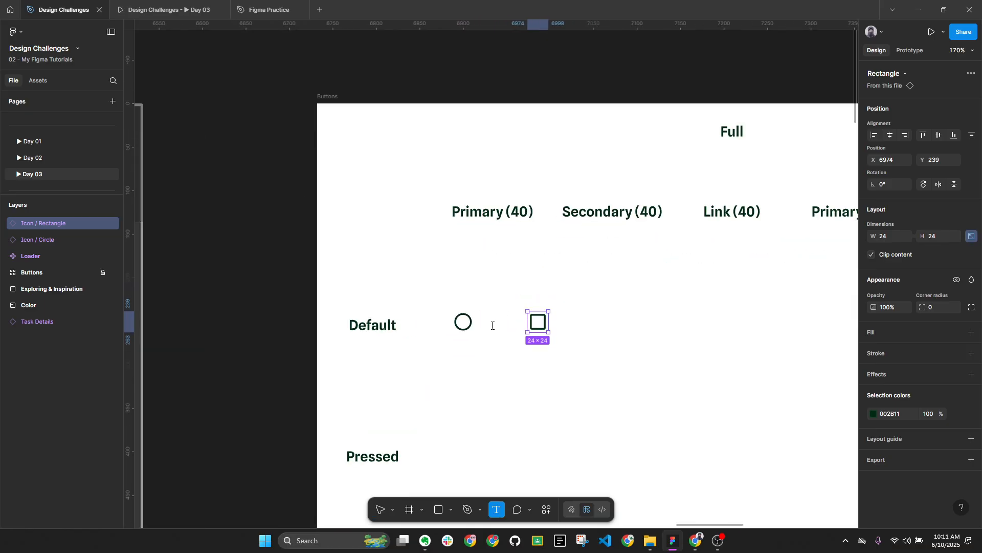
left_click(492, 326)
type("Button")
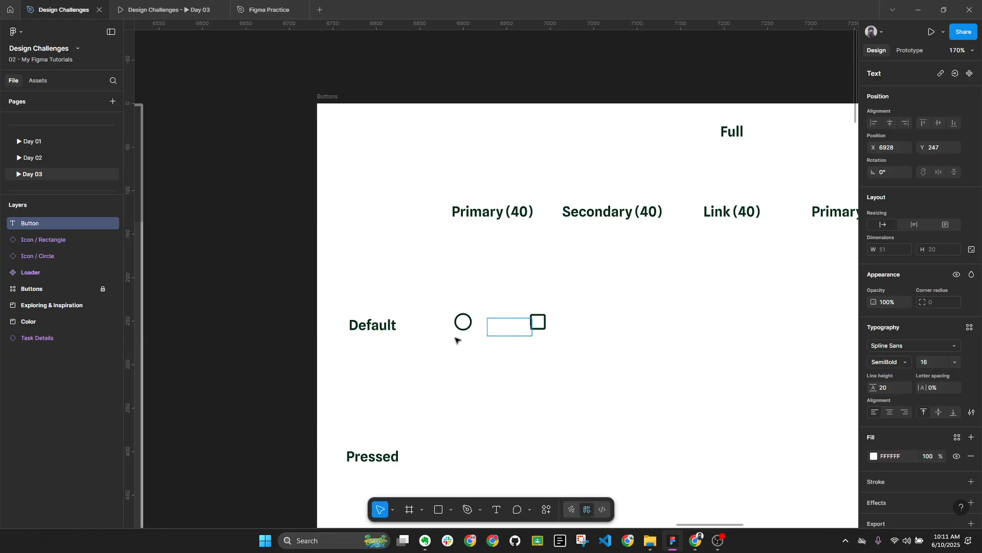
key("Escape")
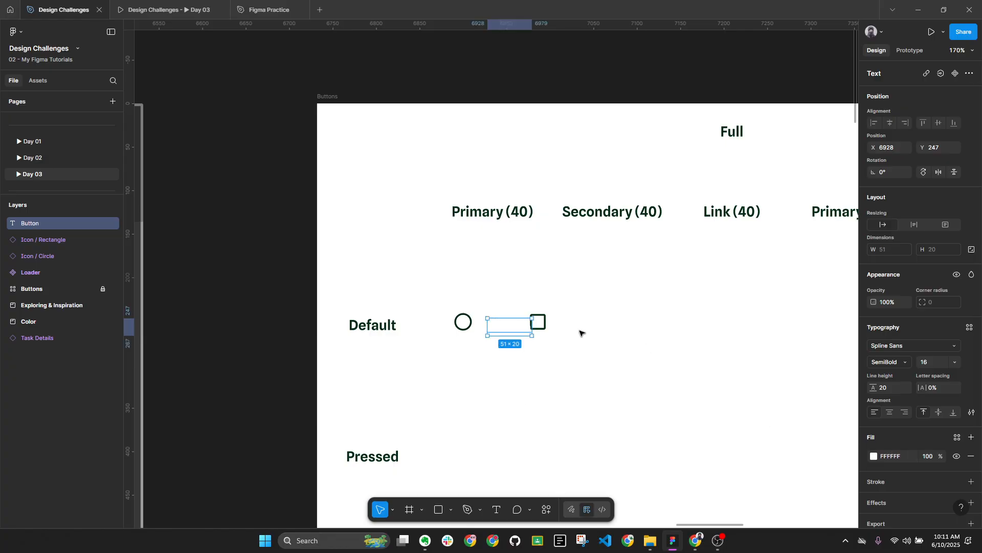
Set the Button text's fill to the rectangle icon's colour, 002B11
key("Tab")
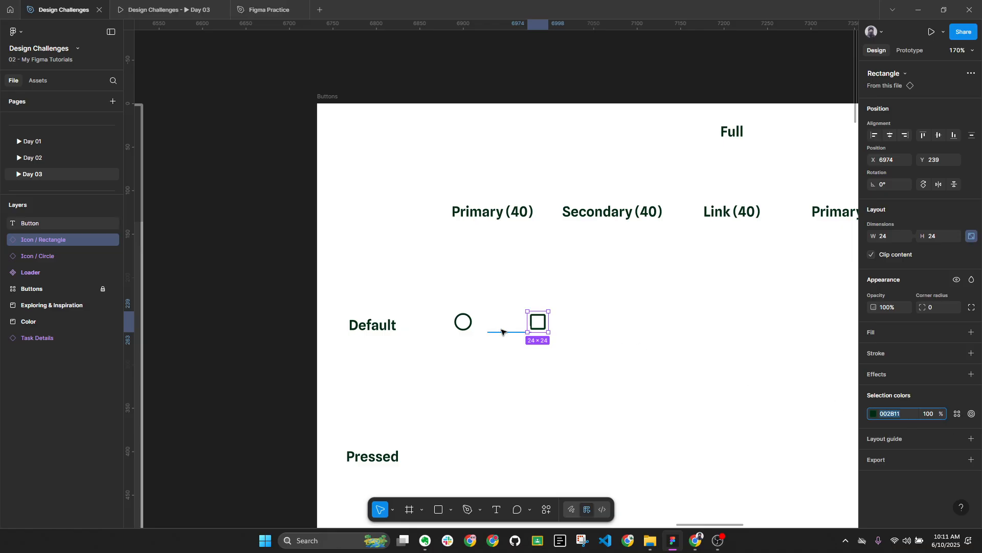
left_click(503, 328)
left_click(904, 457)
key("ctrl+v")
key("Return")
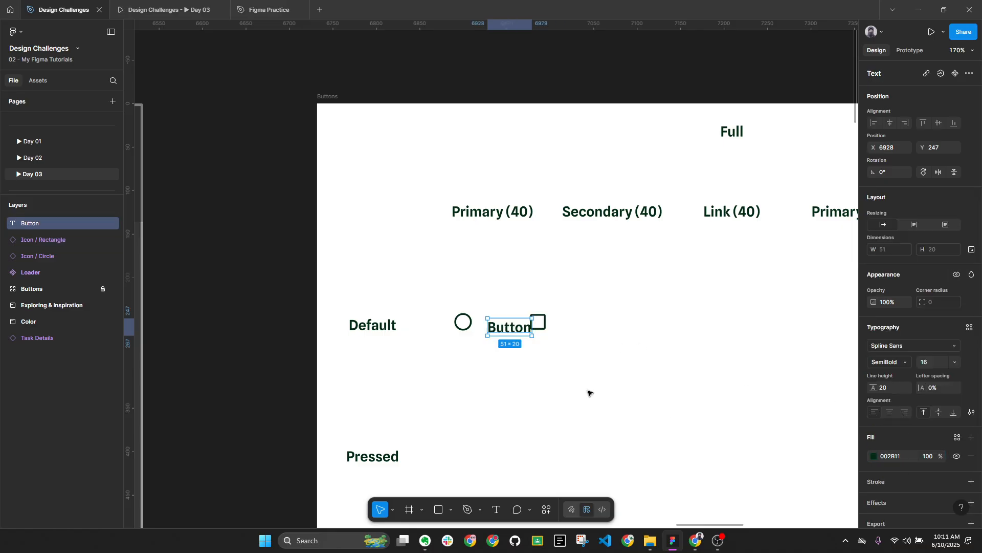
Copy the Gray / 100 swatch's fill value 29231D from the Color frame
left_click(629, 294)
scroll(628, 293, "down", 5)
left_click_drag(430, 266, 792, 207)
scroll(669, 244, "down", 5)
scroll(302, 292, "up", 6)
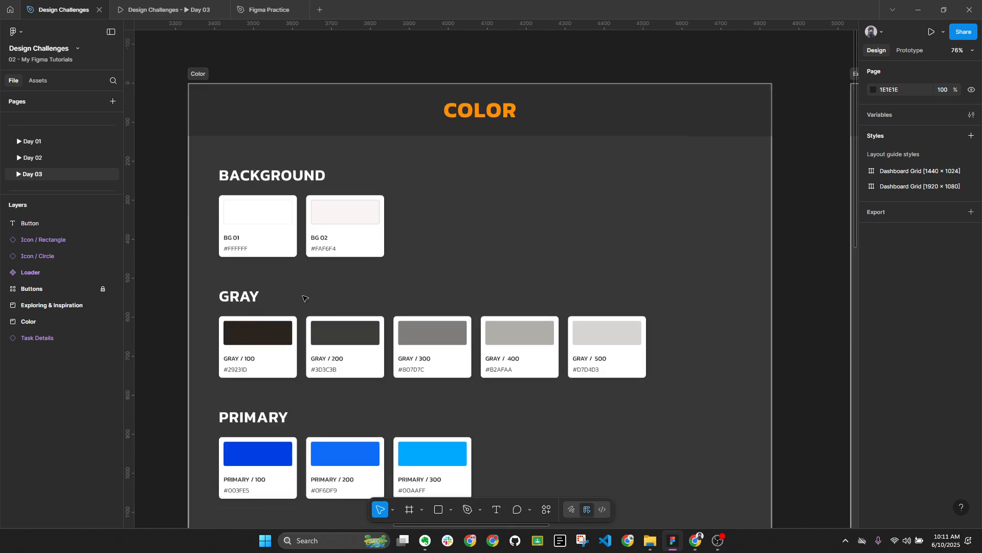
left_click(257, 339, "ctrl")
scroll(293, 448, "down", 3)
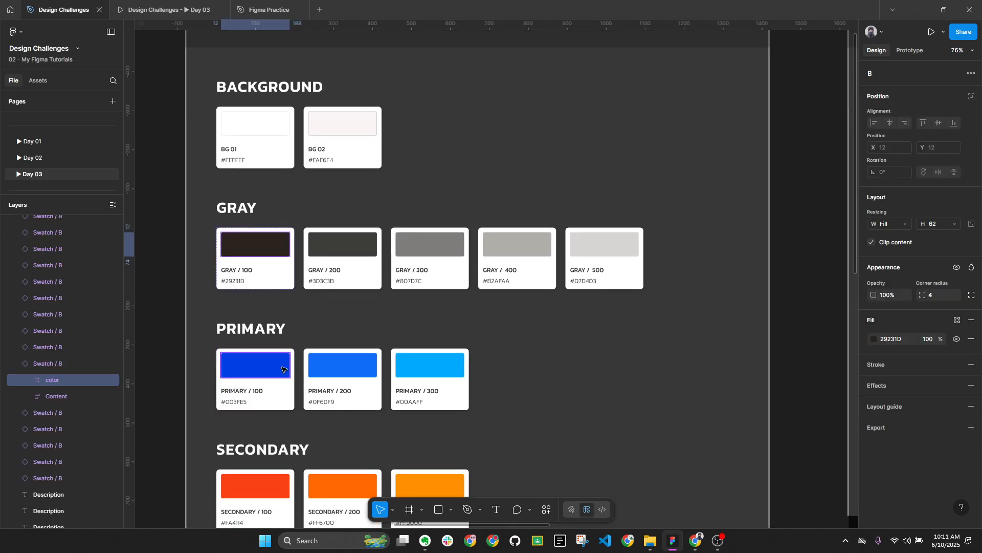
left_click(893, 338)
key("ctrl+c")
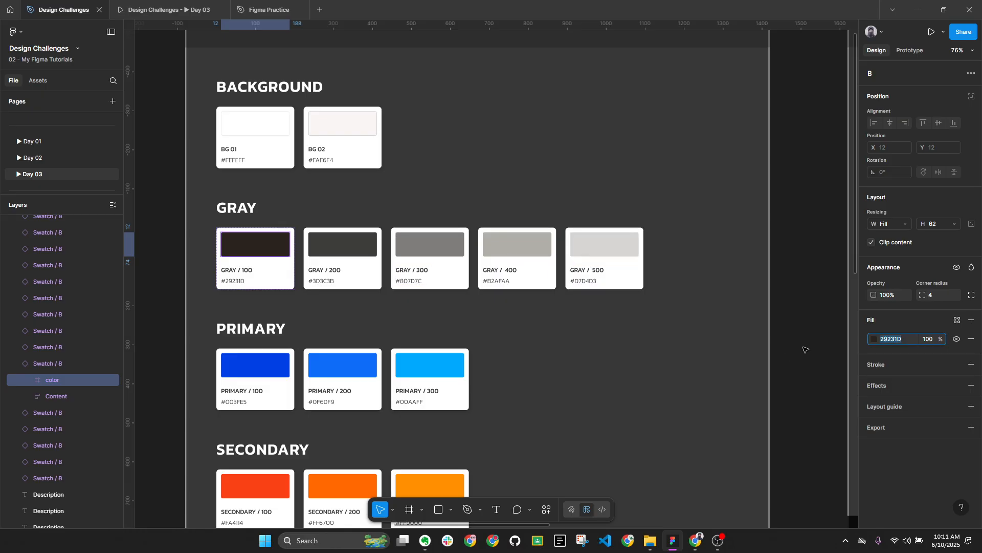
left_click(520, 414)
Select the Button text together with the circle and rectangle icons on the Default row
scroll(510, 389, "down", 4)
left_click_drag(668, 317, 491, 277)
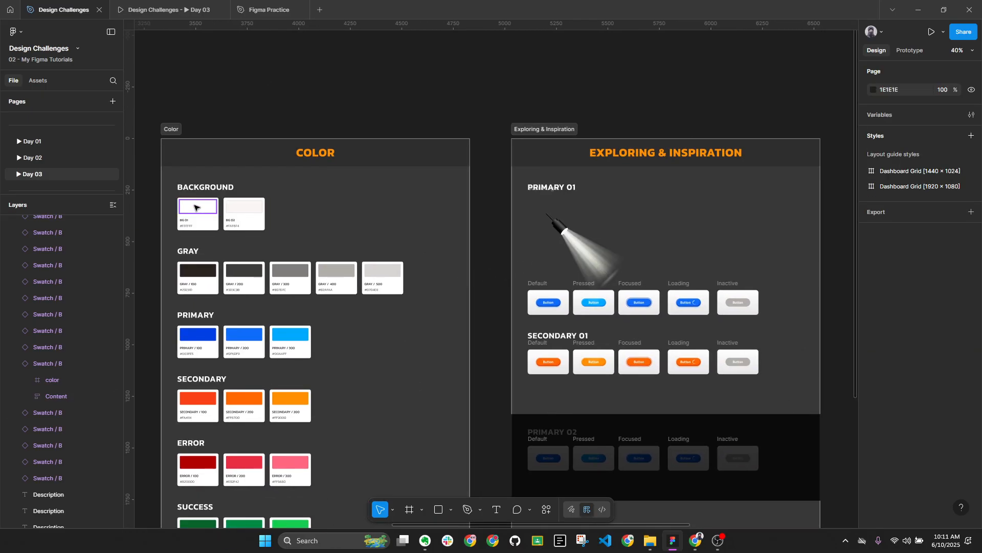
scroll(629, 220, "right", 6)
scroll(553, 184, "up", 6)
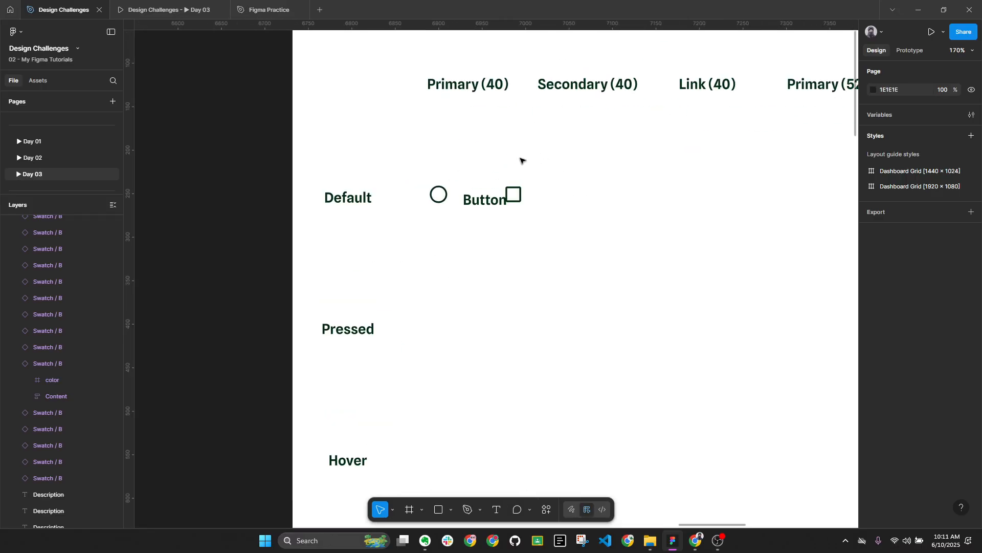
left_click(475, 201)
left_click(513, 195, "shift")
left_click(439, 195, "shift")
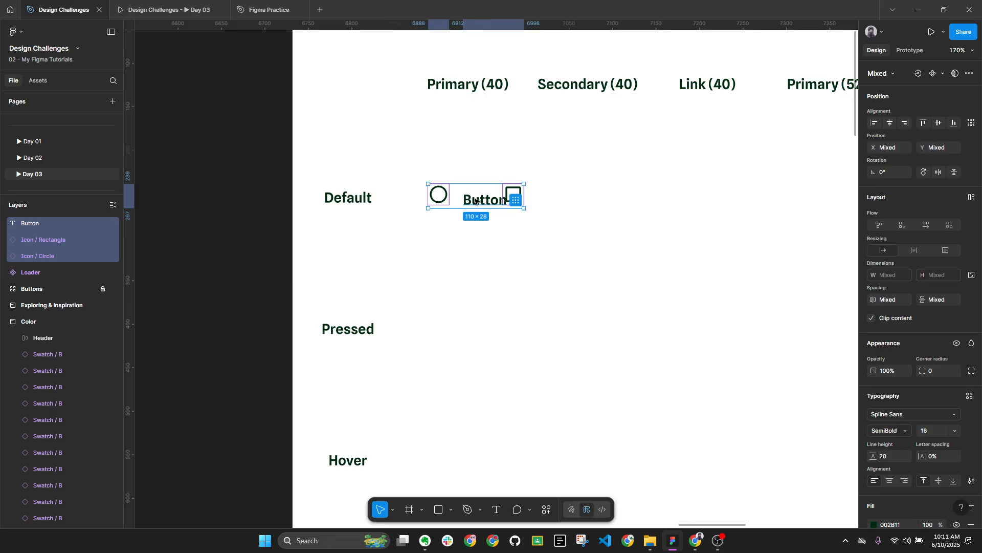
scroll(876, 442, "down", 3)
left_click(904, 380)
key("ctrl+v")
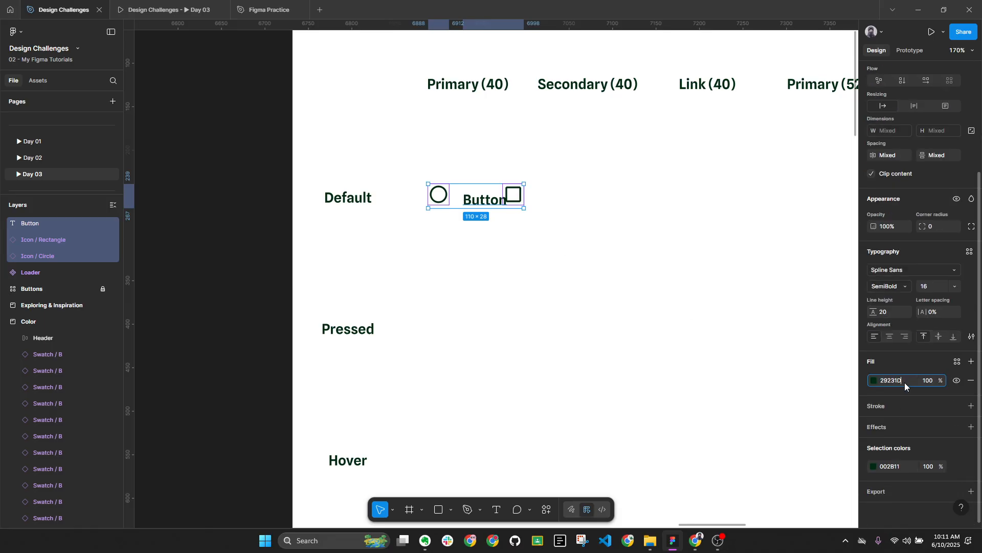
key("Return")
key("ctrl+z")
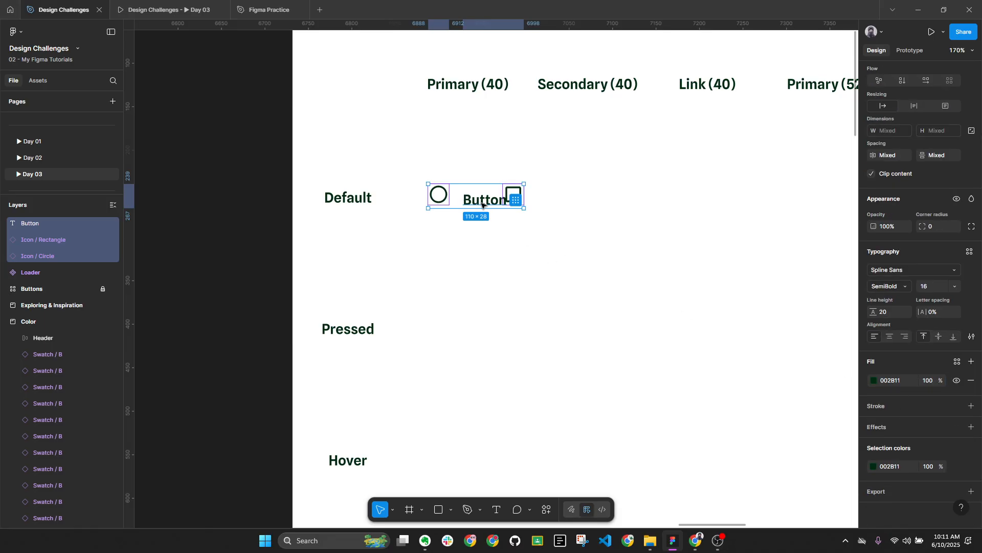
Replace the shared selection colour of the Button text and both icons with 29231D
scroll(482, 205, "up", 3)
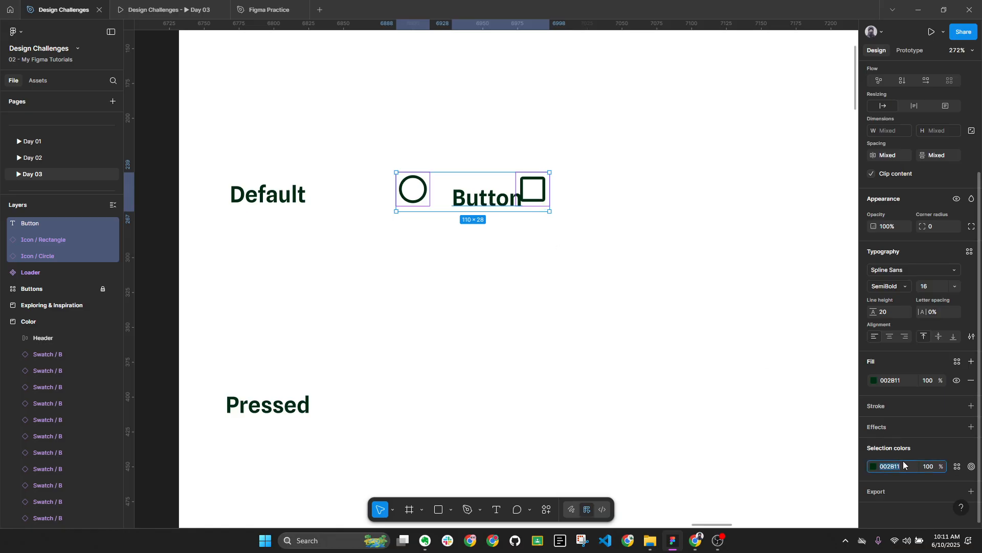
key("Return")
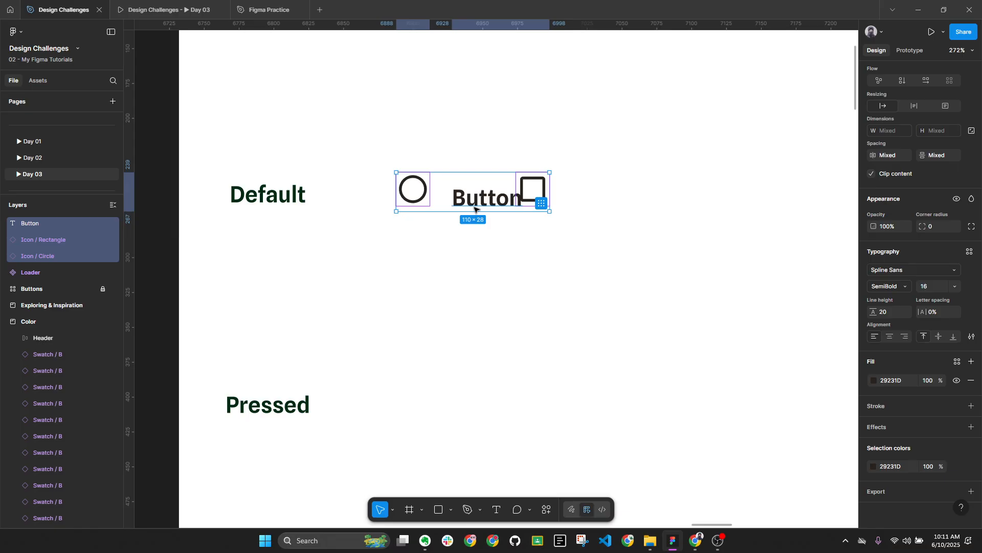
Wrap the text and both icons in a horizontal auto layout frame with centred alignment and a gap of 8
scroll(967, 224, "up", 3)
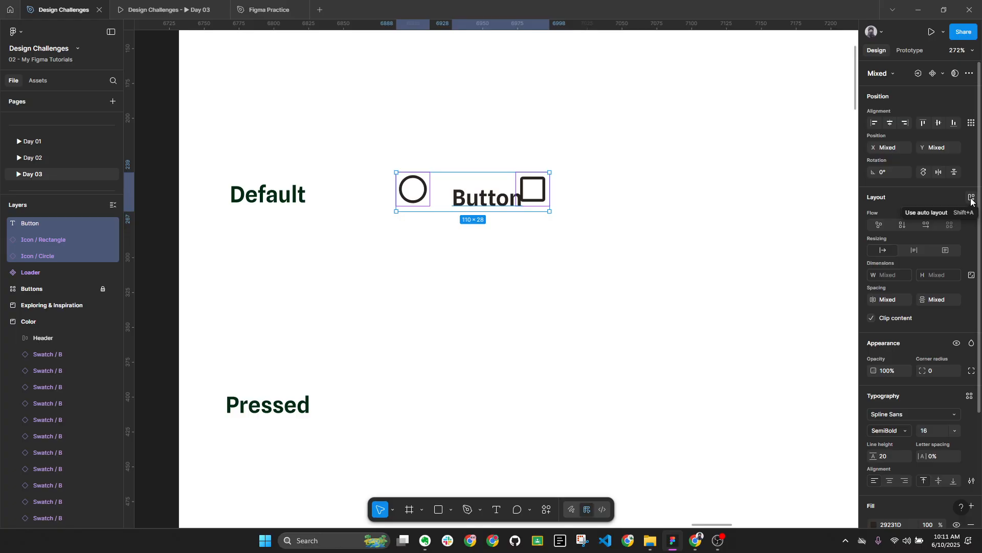
left_click(972, 199)
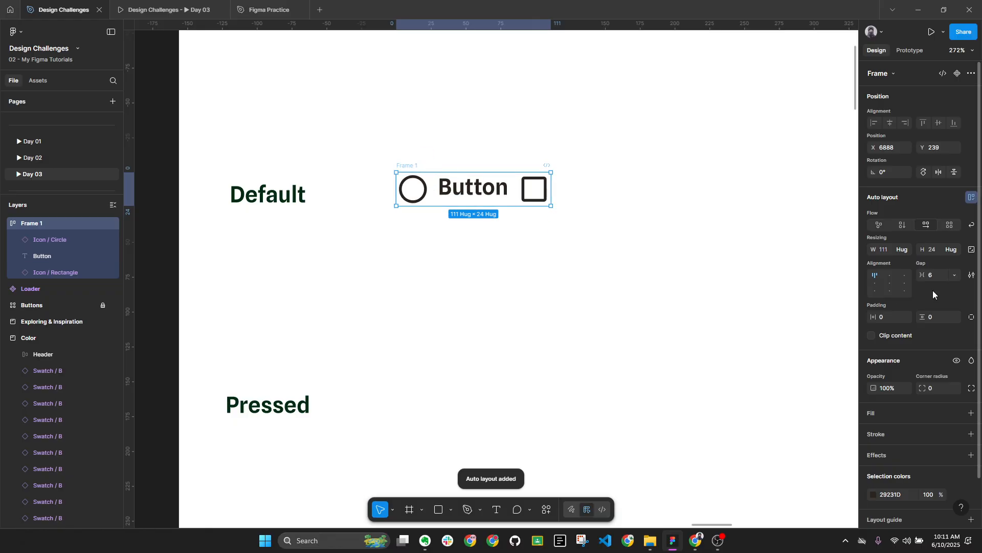
left_click(891, 285)
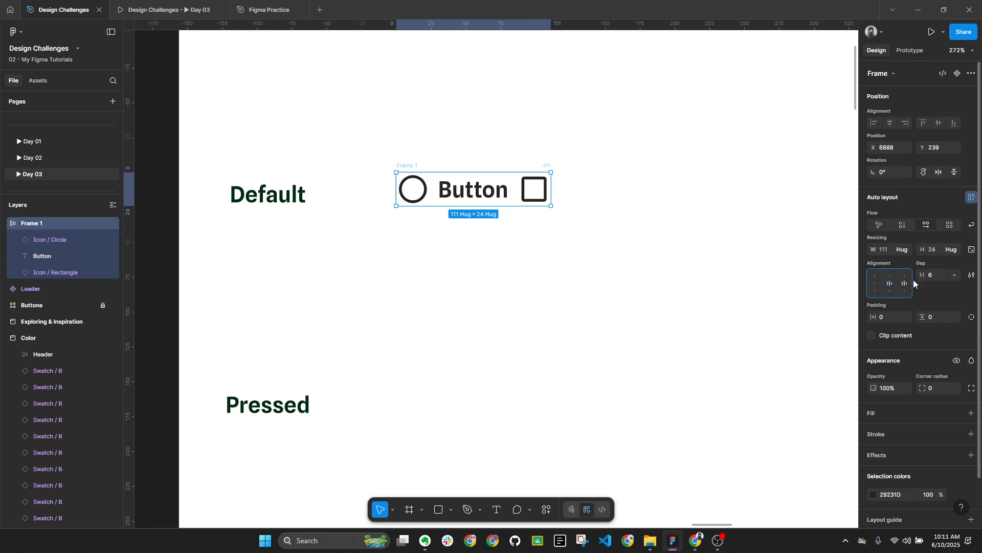
left_click(935, 275)
type("8")
key("Return")
left_click(605, 293)
Move the auto layout frame up and slightly left to X 6878, Y 223
scroll(589, 274, "down", 4)
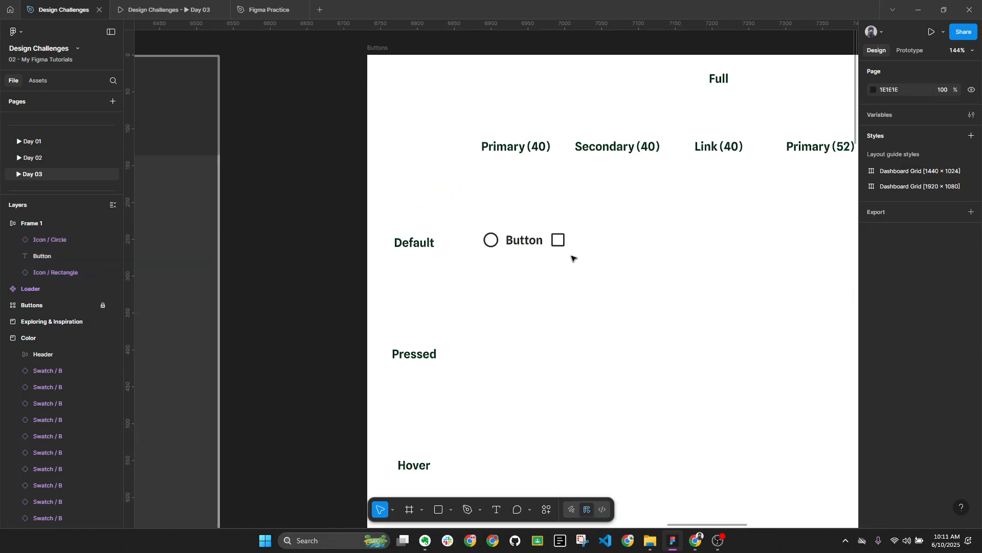
scroll(532, 148, "up", 3)
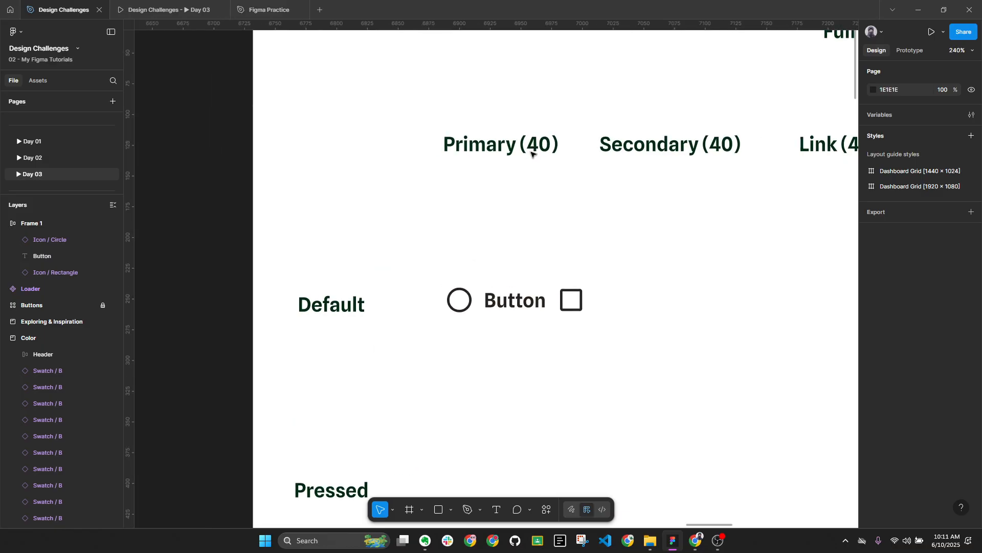
left_click(461, 286)
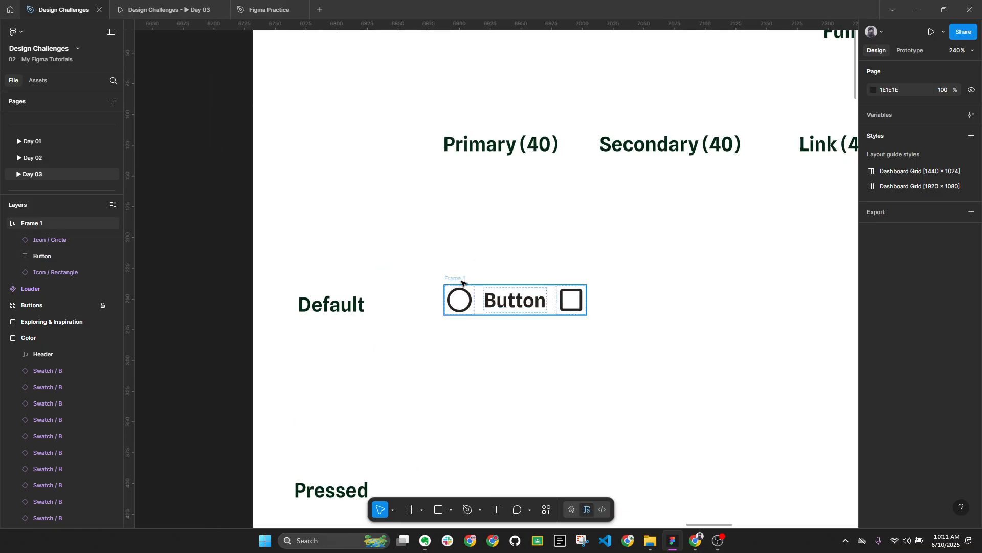
left_click_drag(461, 283, 449, 263)
left_click(491, 285)
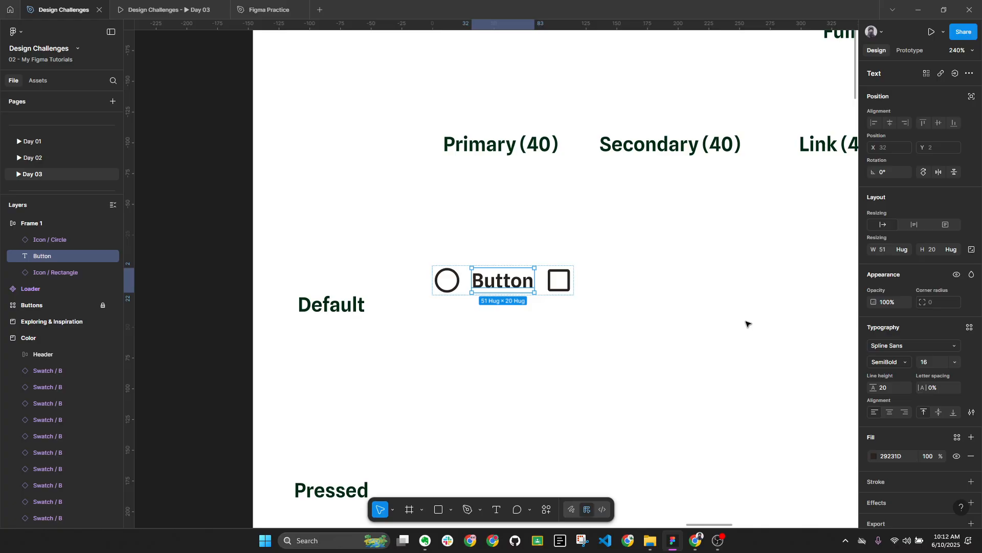
left_click(615, 344)
Rename the auto layout frame "Button / Default" and move it back to the Default row at X 6880, Y 239
left_click(443, 258)
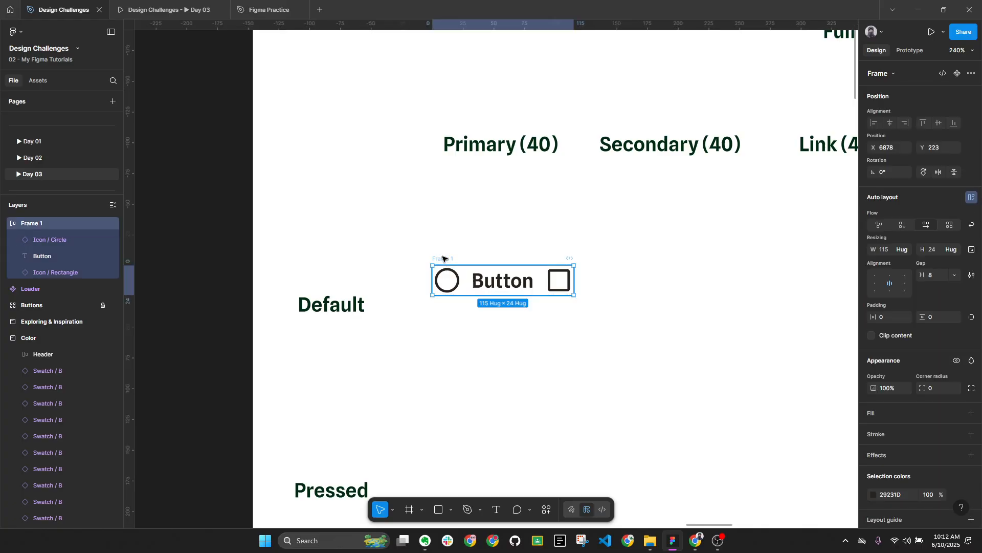
double_click(443, 258)
type("Button / Default")
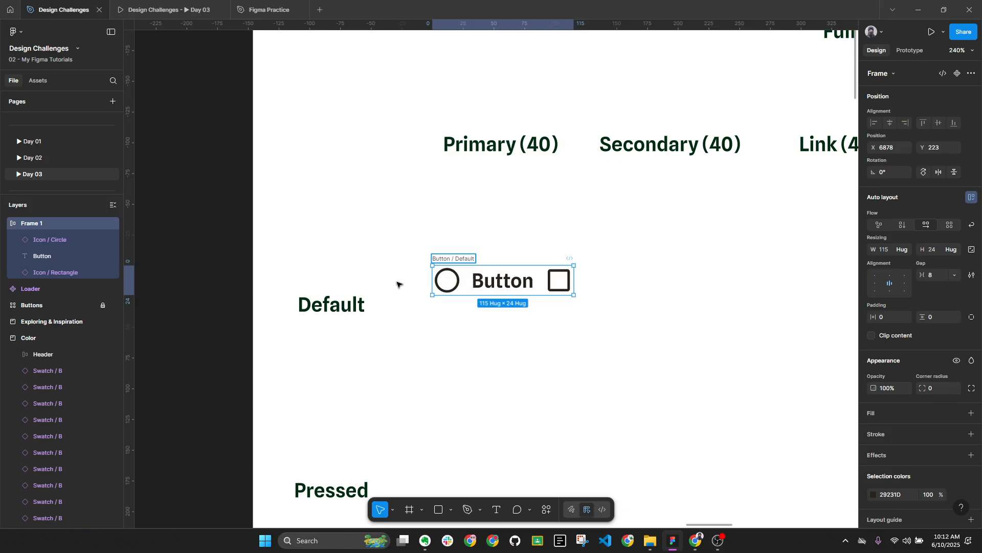
key("Return")
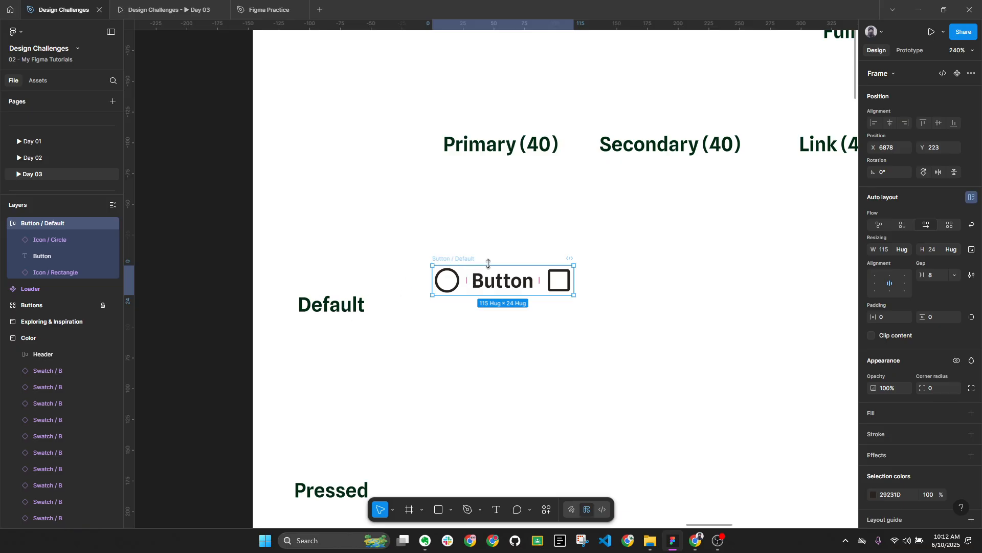
key("alt+l")
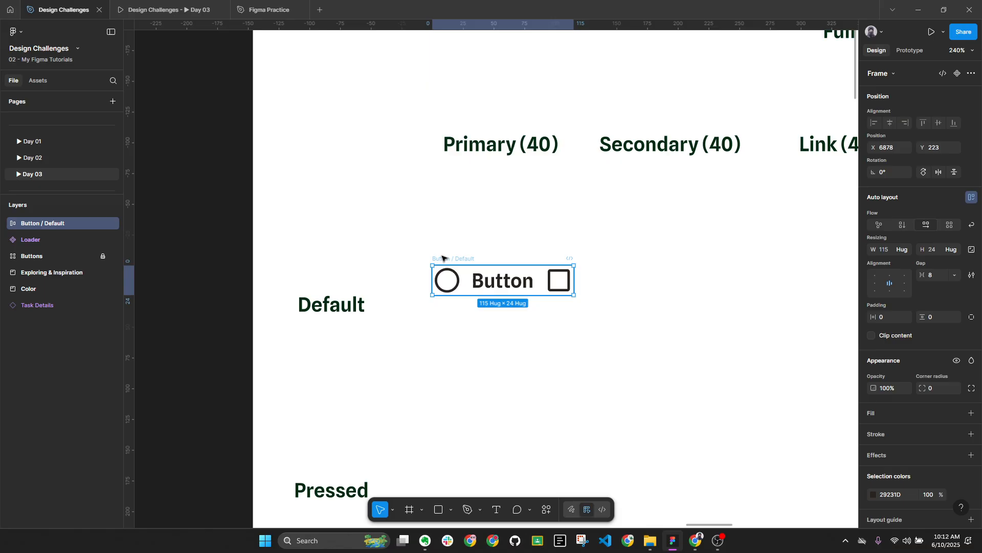
left_click_drag(443, 261, 445, 280)
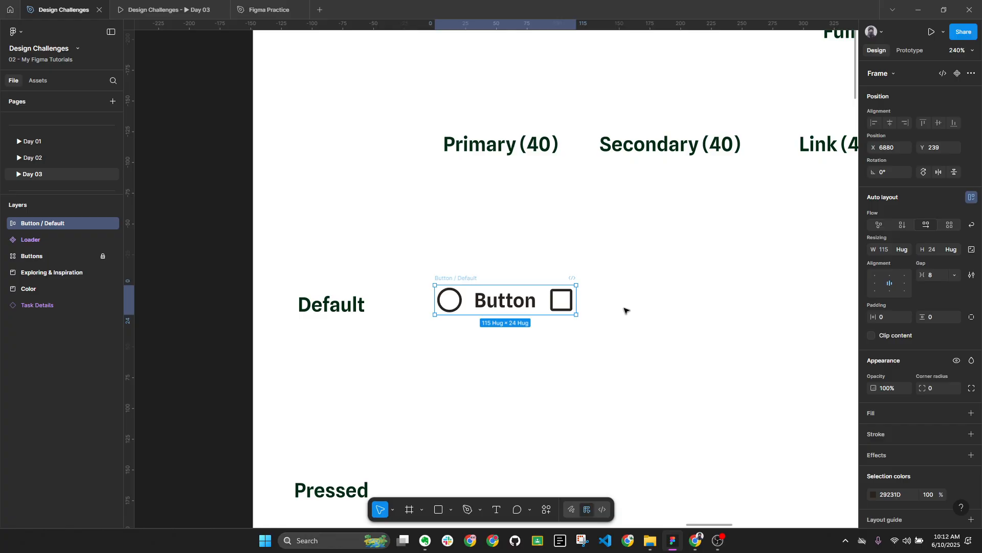
Copy the colour value 0F6DF9 from the Primary / 200 swatch in the Color frame
scroll(596, 271, "down", 5)
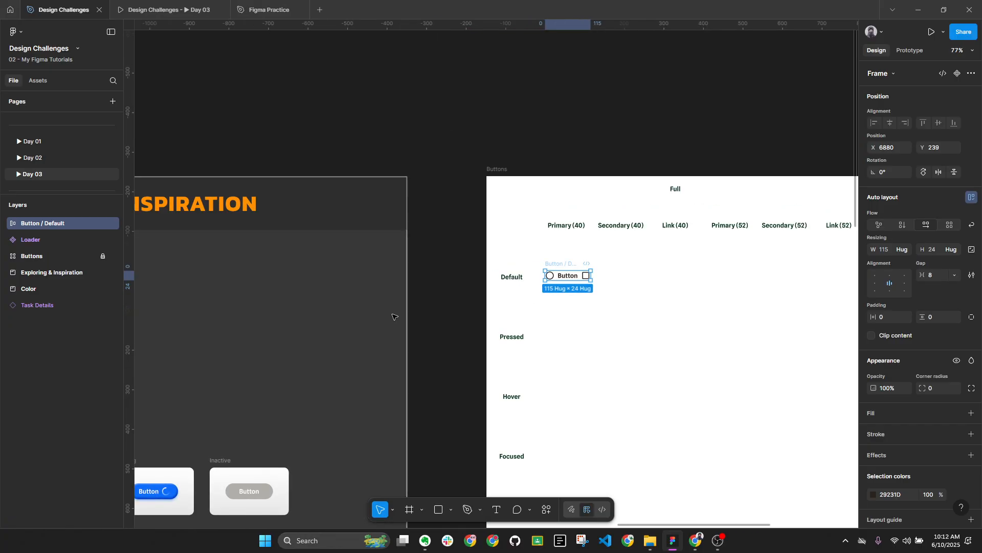
left_click_drag(397, 317, 607, 219)
left_click_drag(488, 261, 769, 229)
left_click_drag(490, 280, 722, 276)
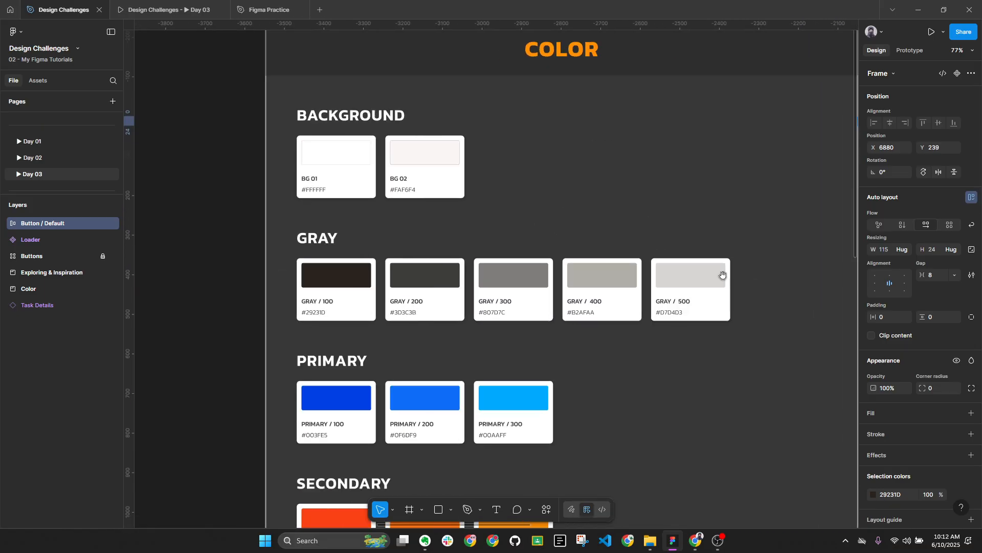
left_click(353, 396, "ctrl")
left_click(429, 403)
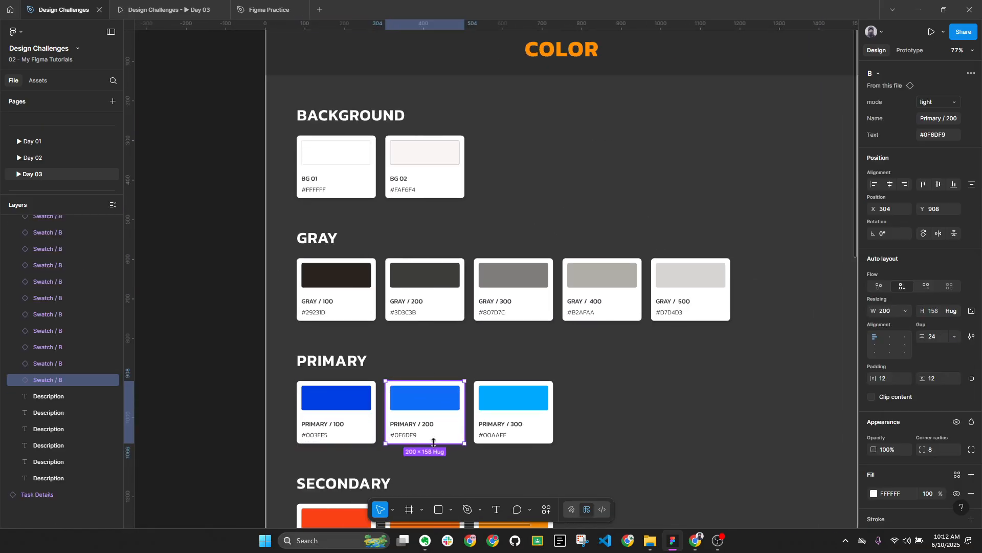
scroll(922, 467, "down", 2)
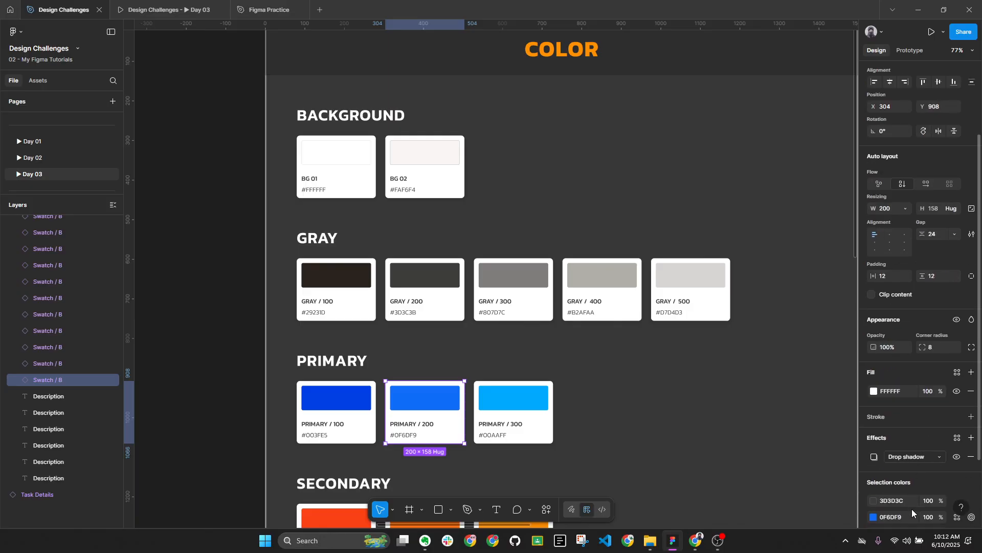
left_click(907, 515)
key("ctrl+c")
left_click(672, 425)
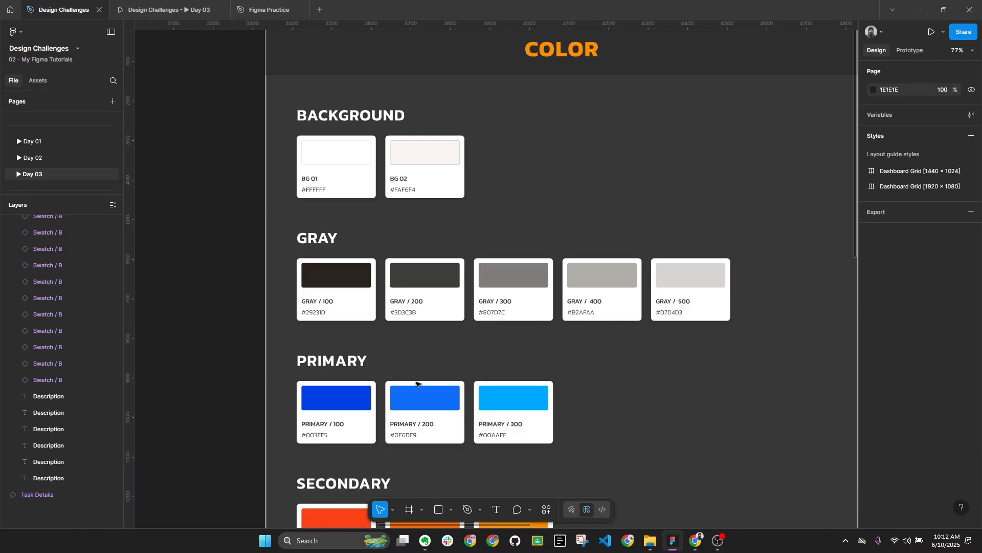
Add a fill with the copied Primary / 200 colour 0F6DF9 to the "Button / Default" frame
scroll(417, 383, "down", 4)
left_click_drag(598, 302, 186, 220)
scroll(489, 217, "up", 5)
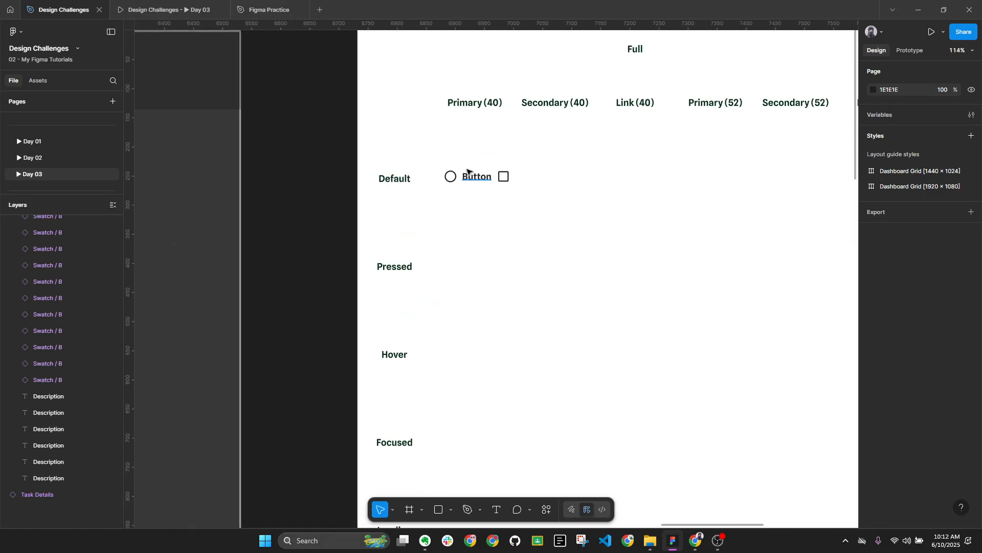
left_click(479, 179)
scroll(470, 173, "up", 3)
scroll(914, 395, "down", 1)
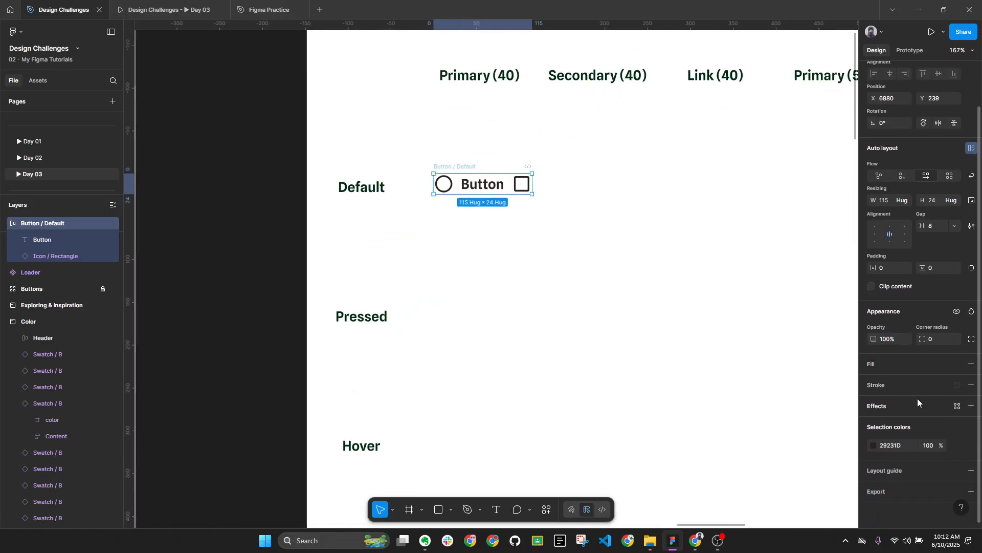
left_click(972, 365)
left_click(904, 383)
key("ctrl+v")
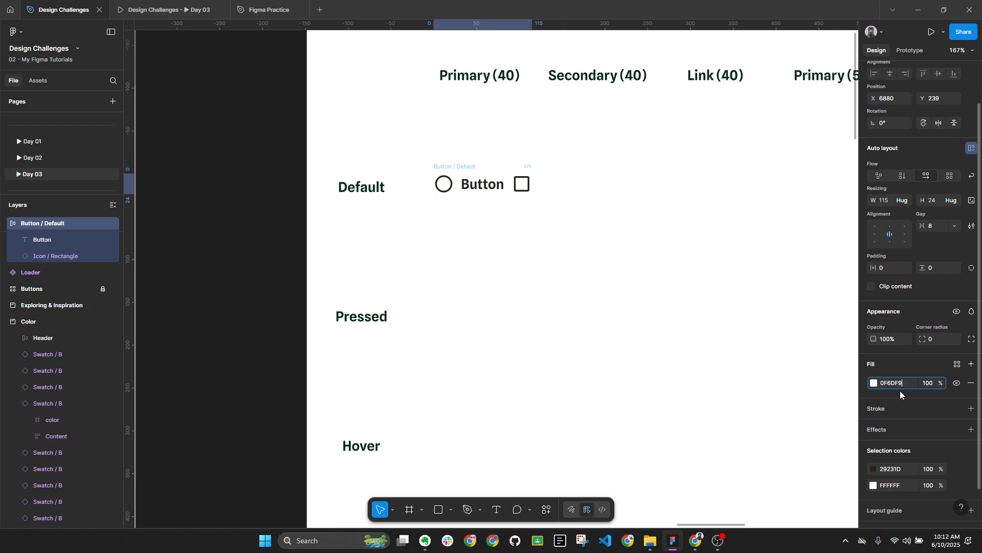
key("Return")
Change the button's text and icon colour from the selection colours to white, FFFFFF
scroll(469, 174, "up", 3)
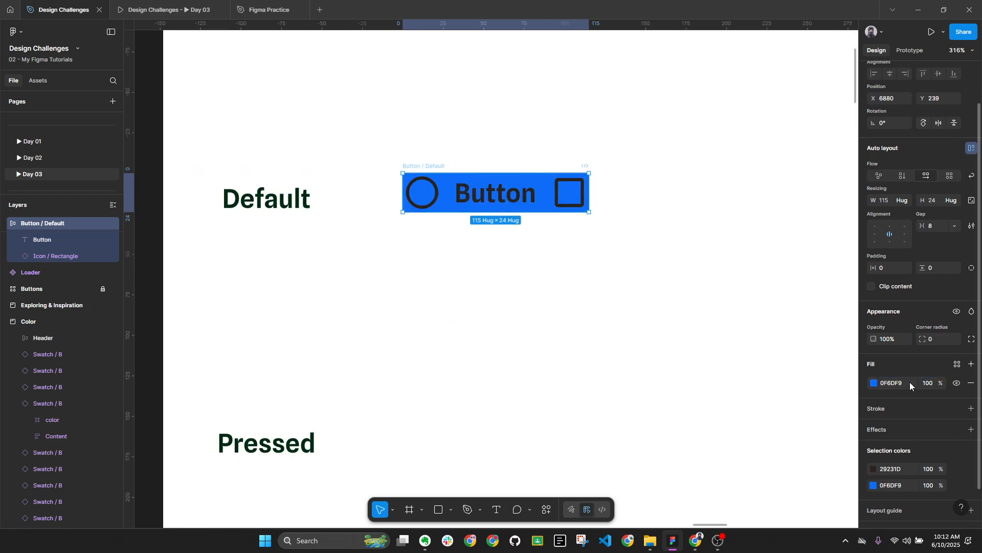
left_click(903, 471)
type("ffffff")
key("Return")
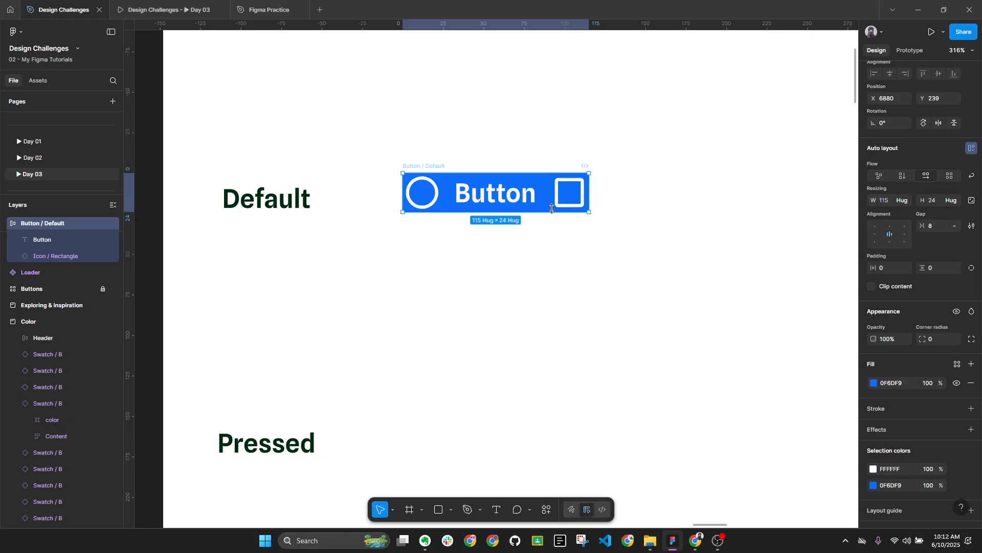
Set the "Button / Default" frame's height to 40
scroll(435, 169, "up", 1)
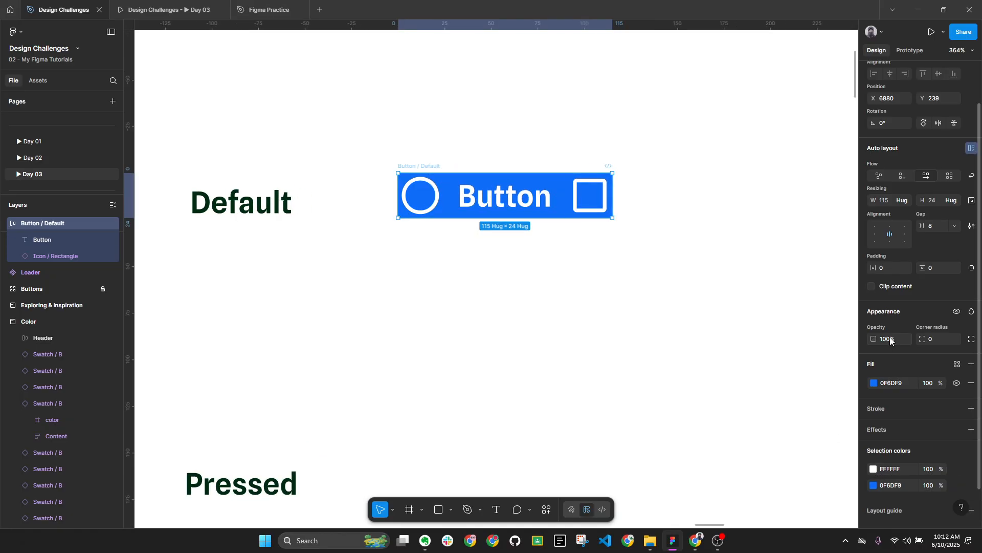
scroll(955, 262, "up", 2)
scroll(623, 329, "down", 5)
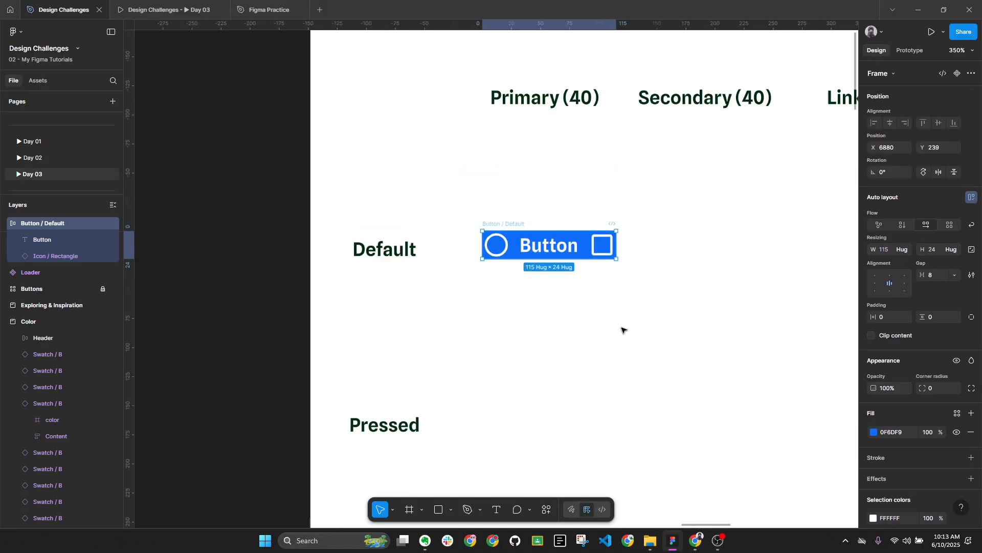
scroll(584, 134, "up", 1)
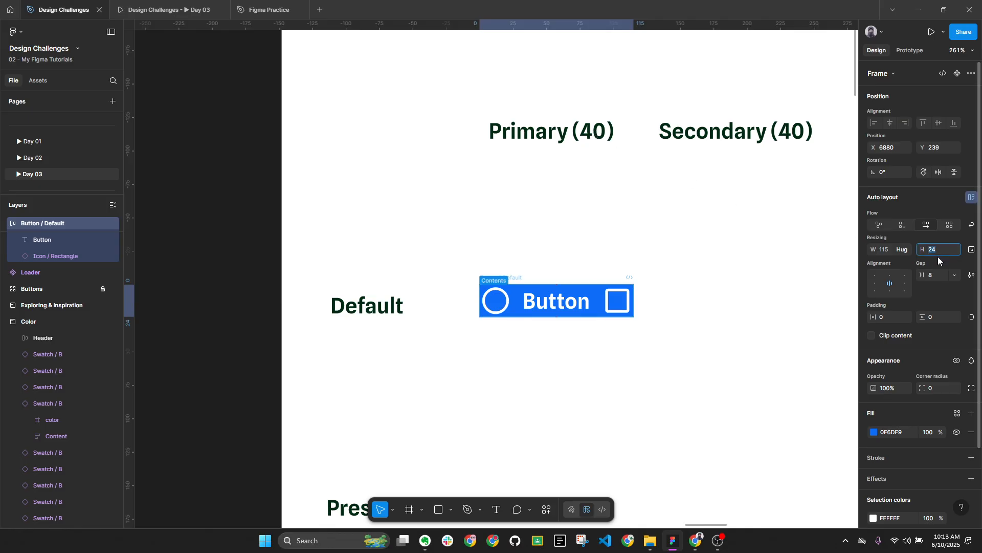
type("40")
key("Return")
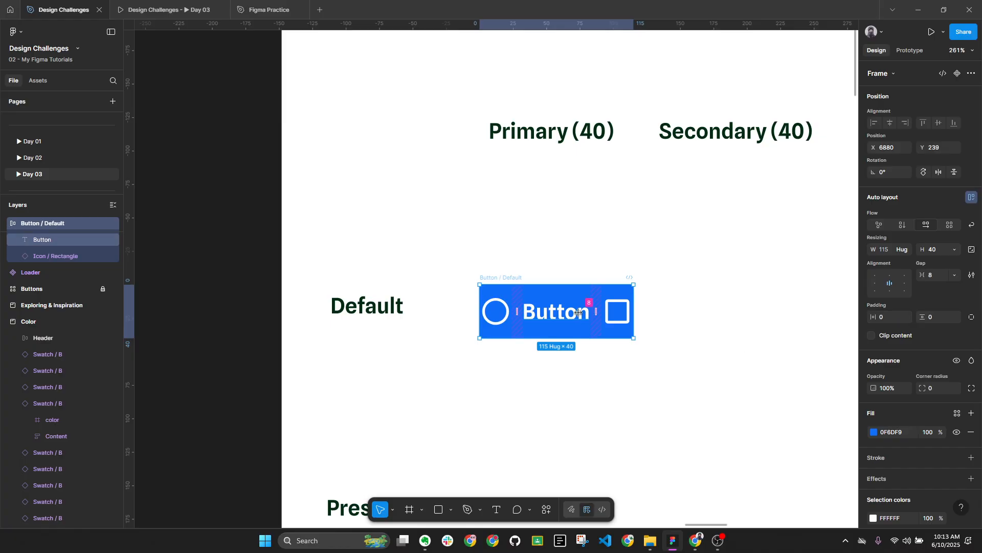
Inspect the dimensions of the circle and rectangle icons and the text settings inside the button frame
left_click(618, 311)
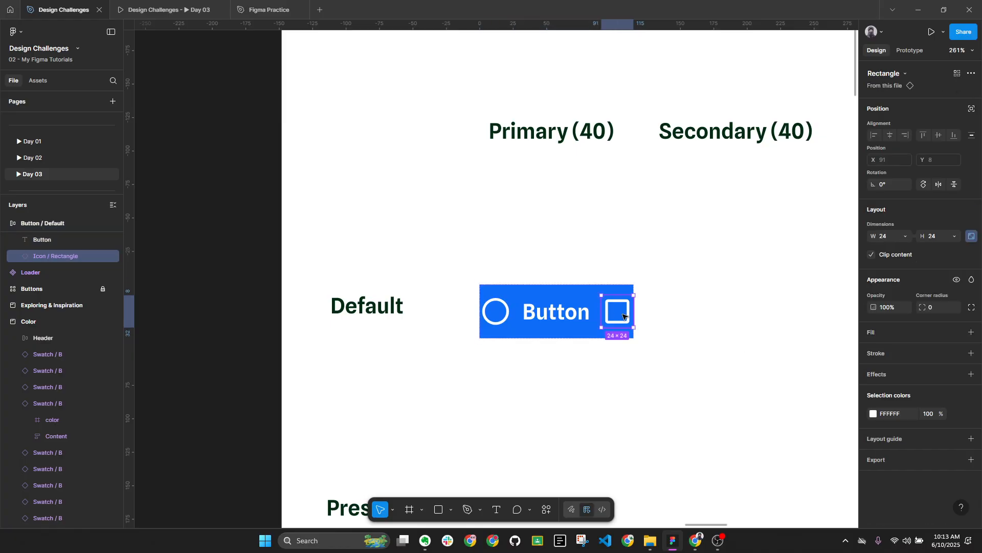
left_click(500, 316, "shift")
left_click(617, 360)
scroll(545, 307, "up", 3)
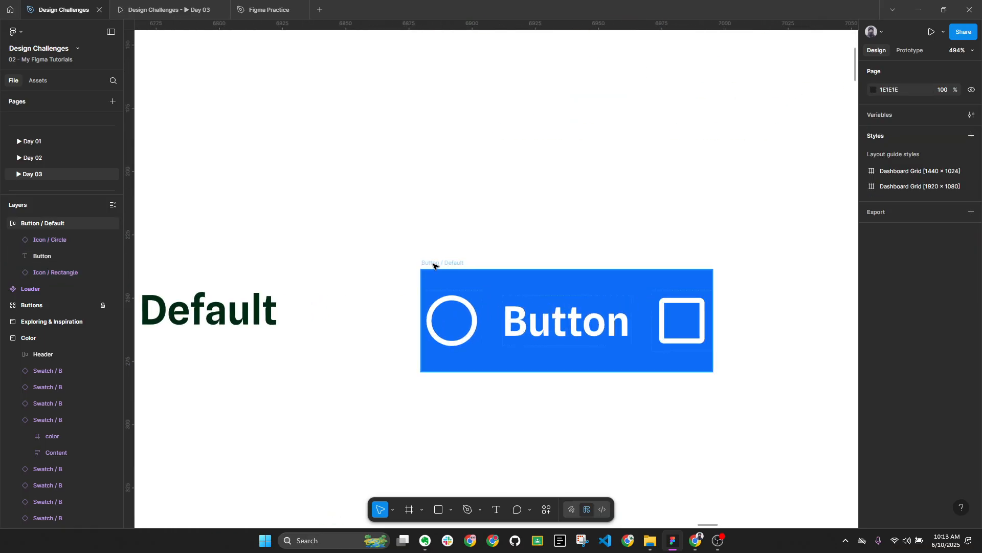
left_click(435, 264)
key("alt+l")
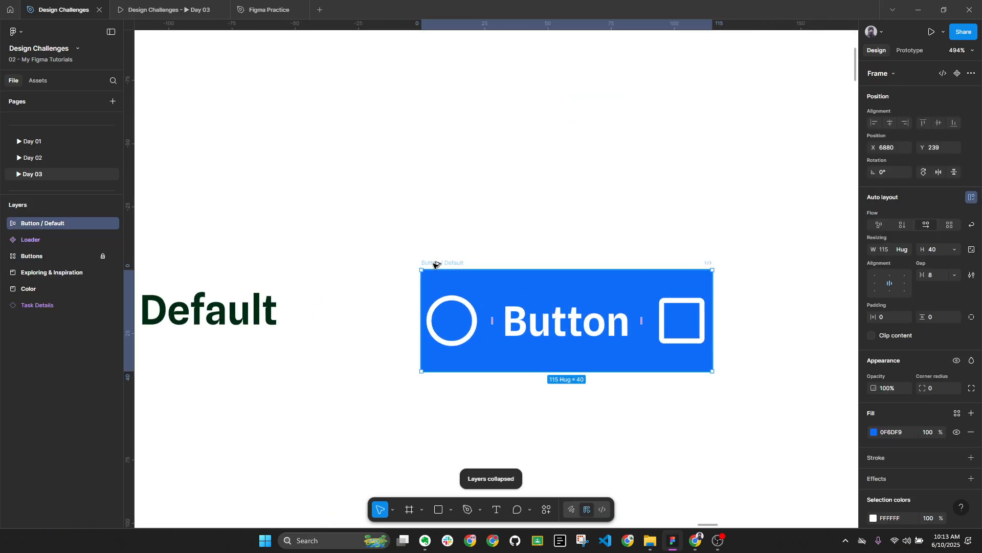
double_click(451, 349)
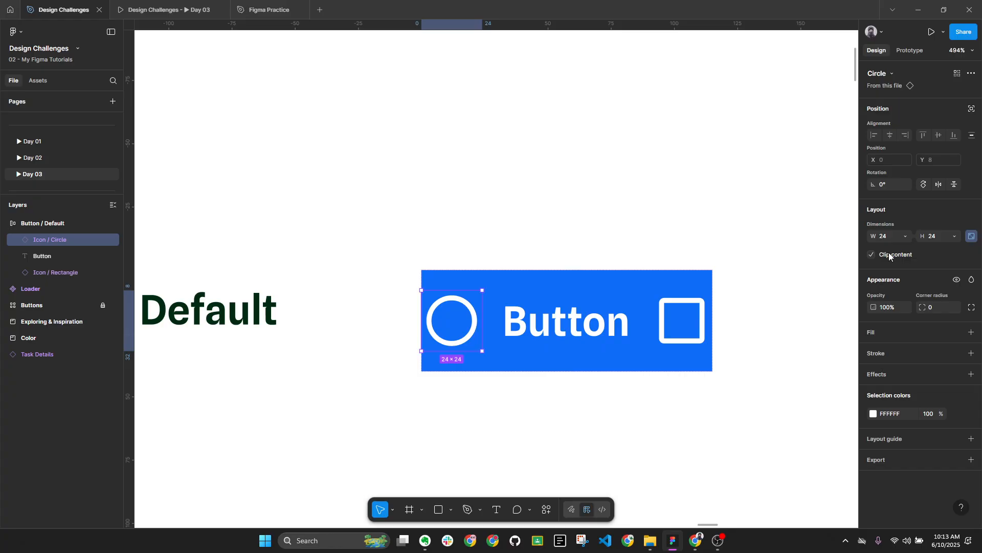
left_click(589, 329)
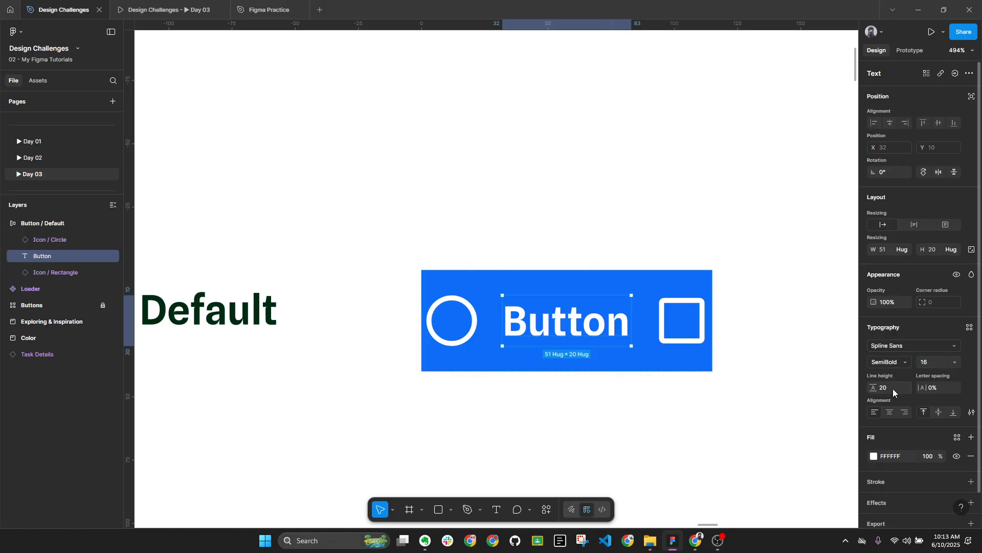
left_click(682, 334)
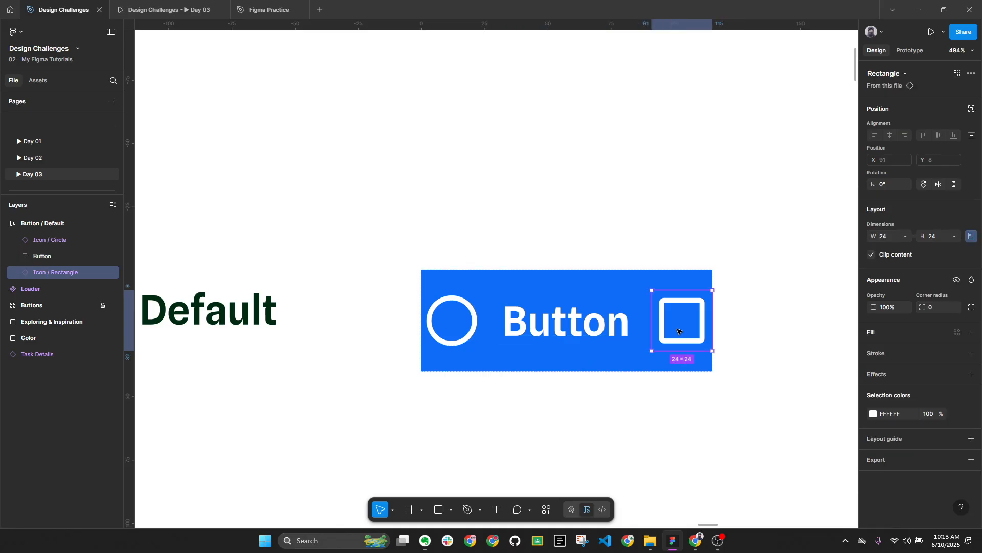
left_click(485, 328)
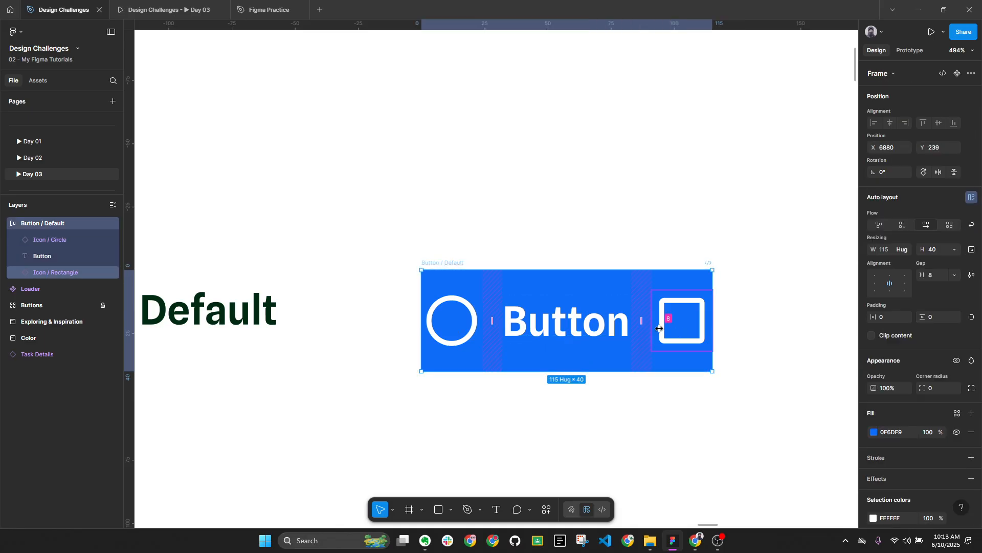
Resize the circle and rectangle icons together to a height of 20 with the aspect ratio locked
left_click(683, 330)
left_click(435, 335, "shift")
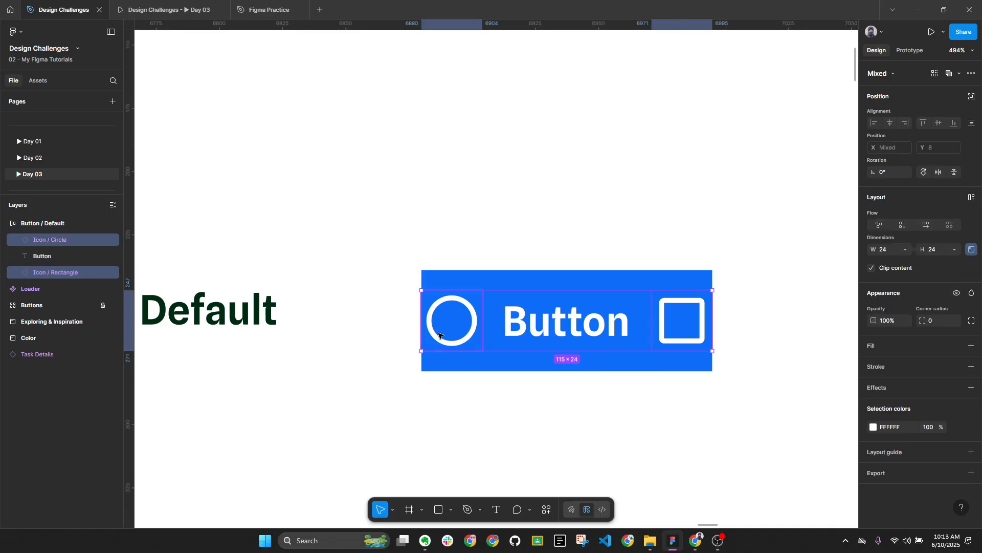
left_click(934, 249)
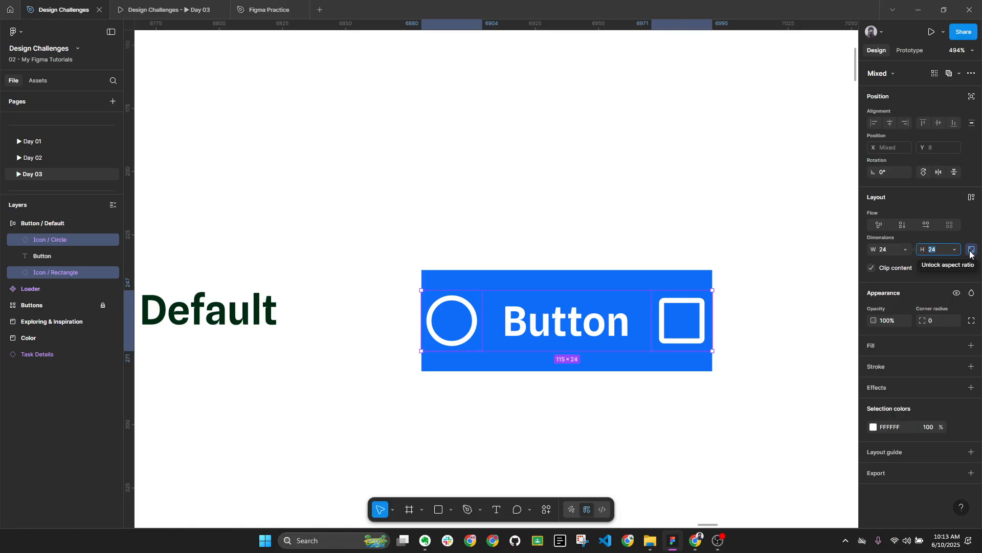
type("20")
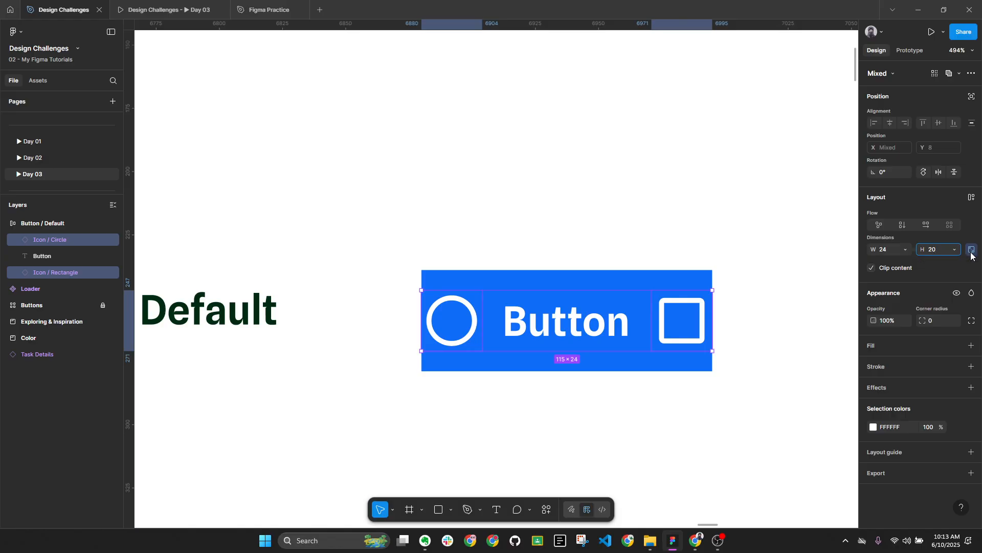
key("Return")
left_click(707, 411)
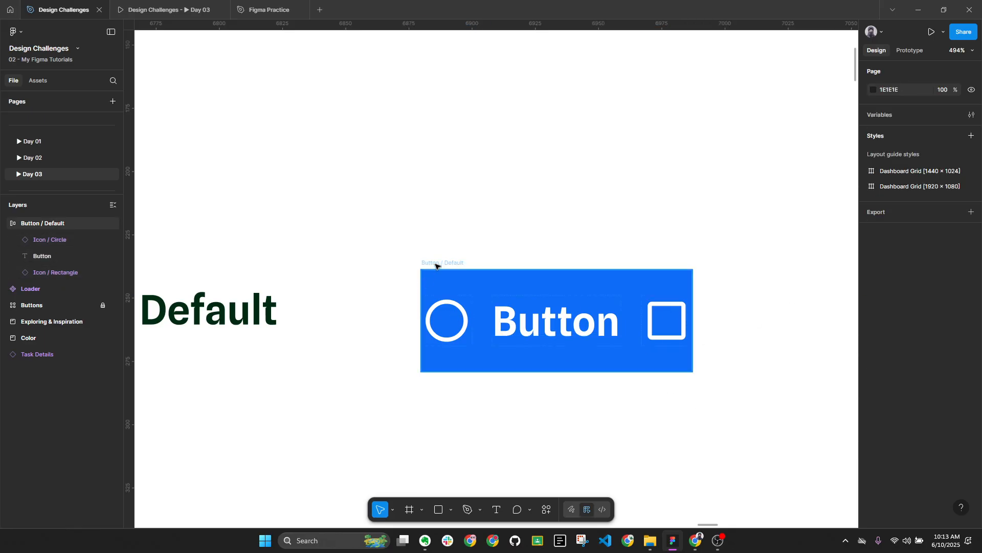
Set the "Button / Default" frame's horizontal padding to 16 and collapse the layers
left_click(464, 271)
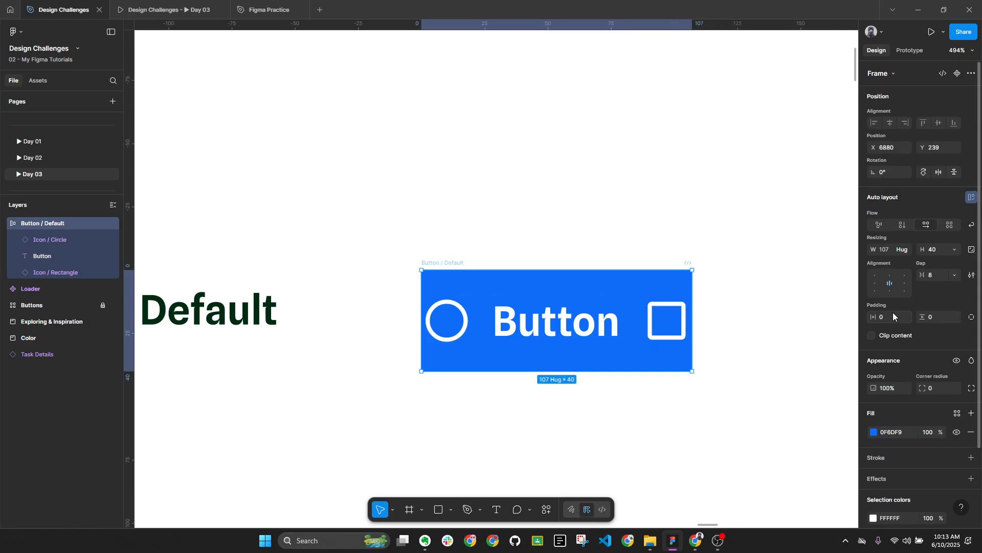
left_click(674, 324)
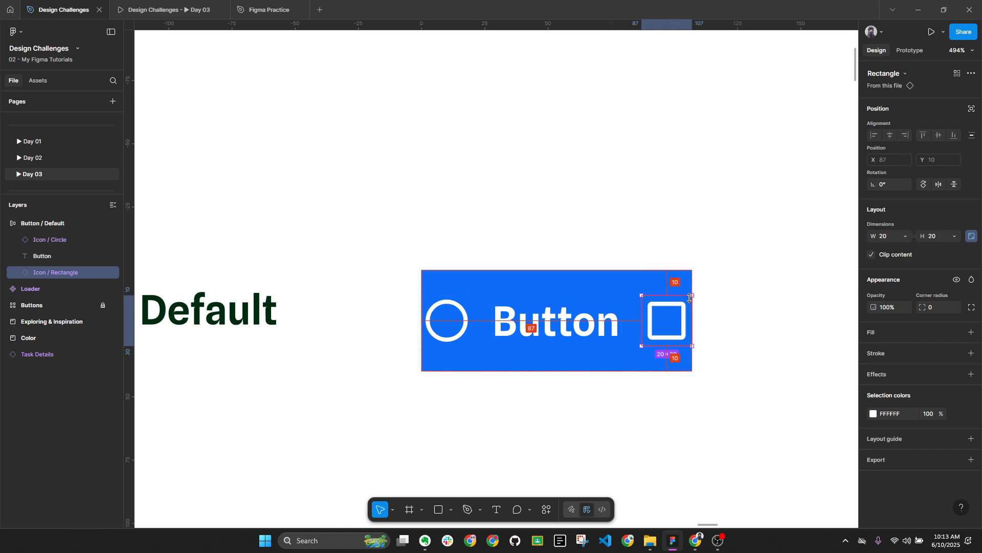
left_click(452, 262)
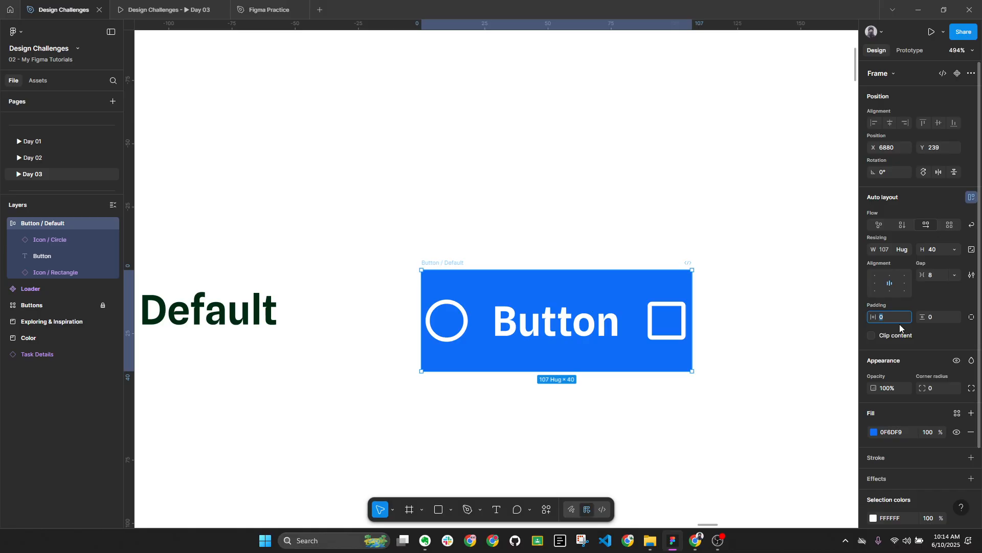
key("Return")
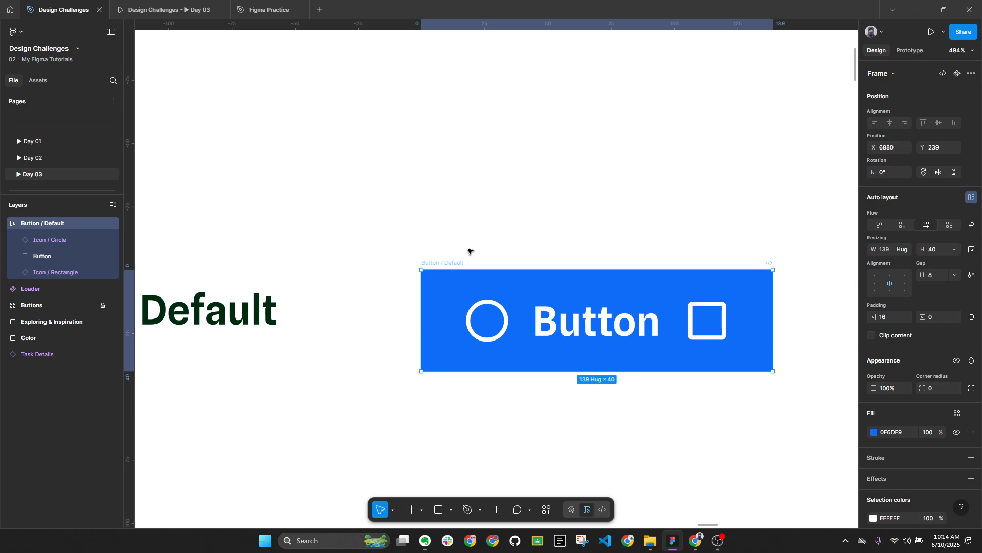
key("alt+l")
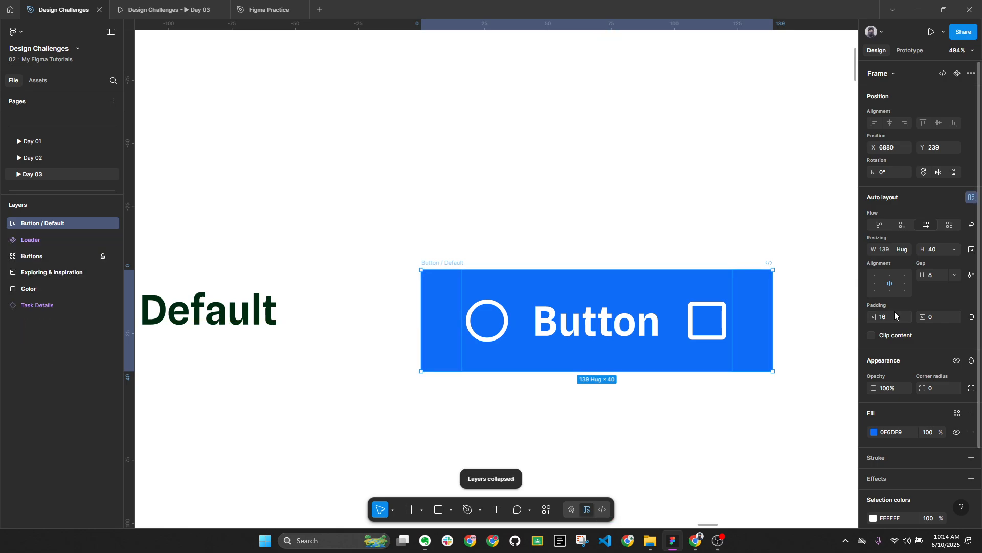
View the canvas at 100% and move the button frame under the Primary (40) heading at X 6856, Y 230
scroll(830, 306, "down", 3)
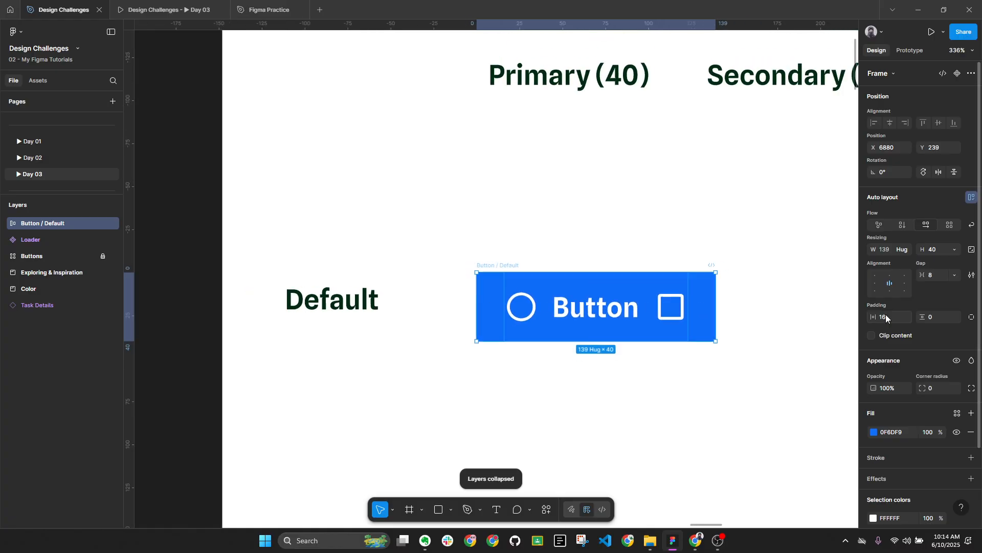
left_click(958, 50)
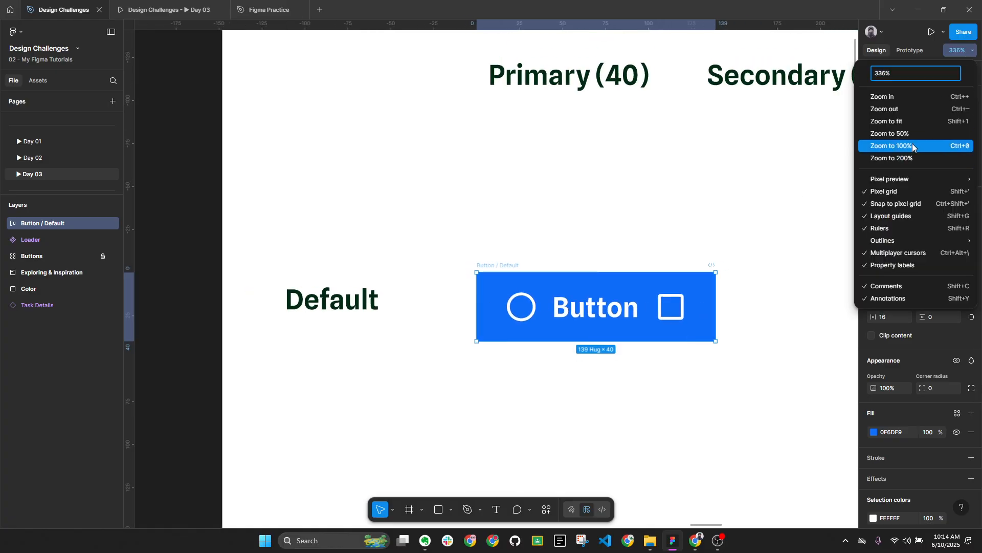
left_click(879, 145)
left_click(593, 256)
mouse_move(511, 269)
left_mouse_down()
mouse_move(499, 261)
mouse_move(506, 269)
left_mouse_up()
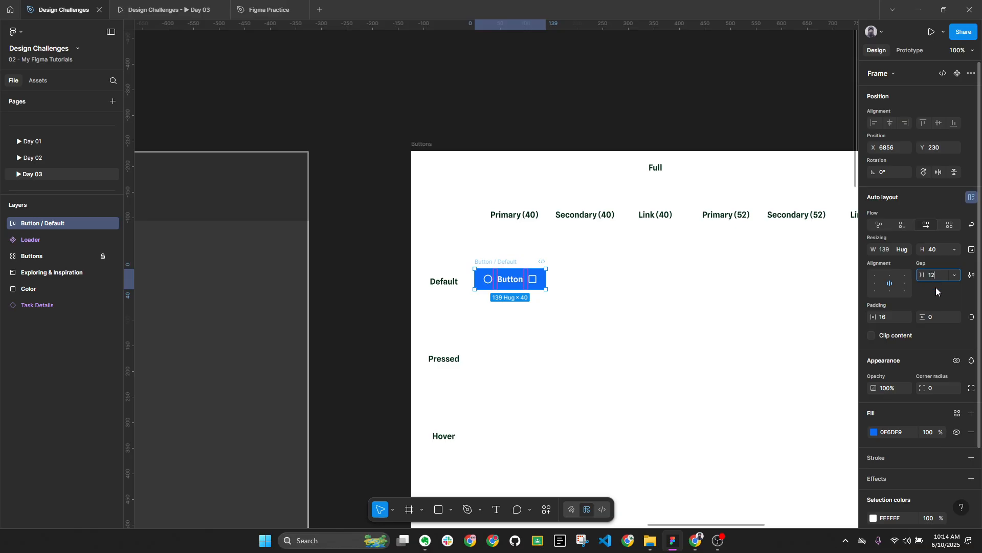
Try a gap of 12 and a horizontal padding of 20 on the button frame, and undo both changes
key("Return")
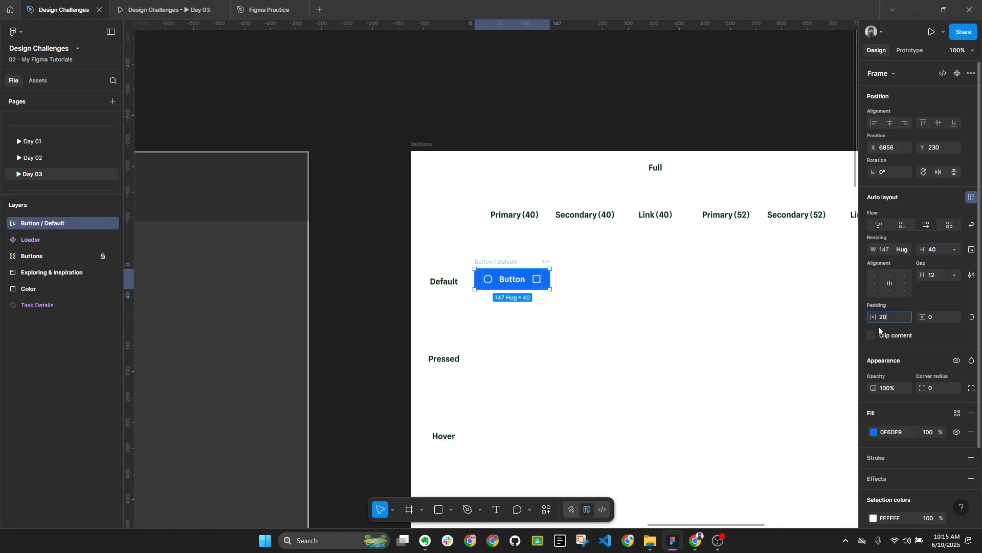
key("Return")
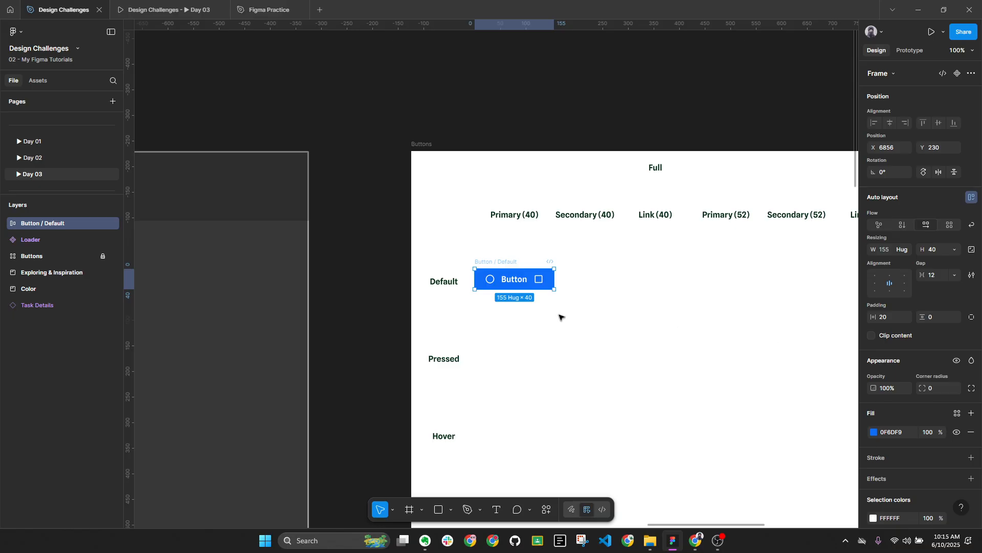
key("ctrl+z")
key("ctrl+z")
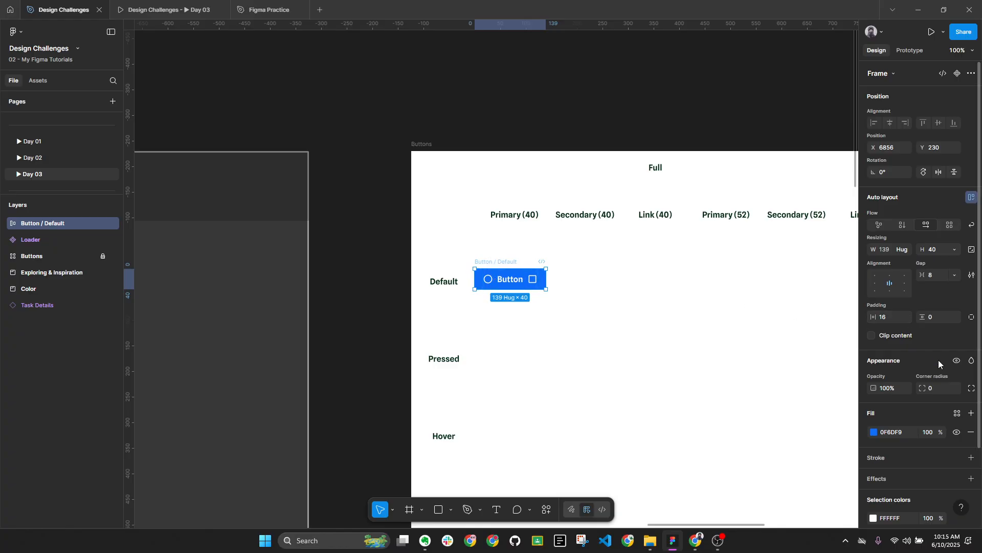
Set the button frame's corner radius to 2
left_click(930, 389)
type("2")
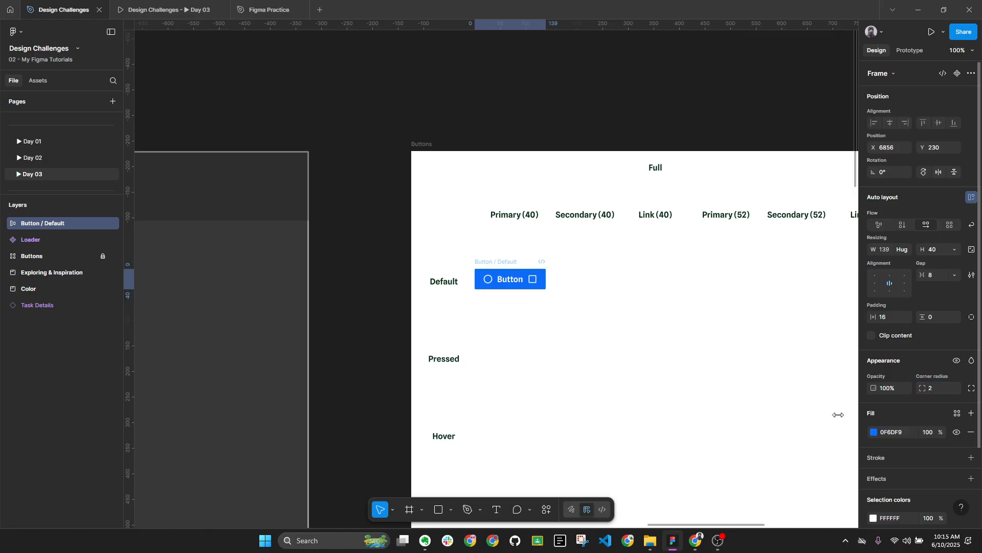
left_click(597, 419)
Set the corner radius of the "Button / Default" frame to 100
left_click(498, 282)
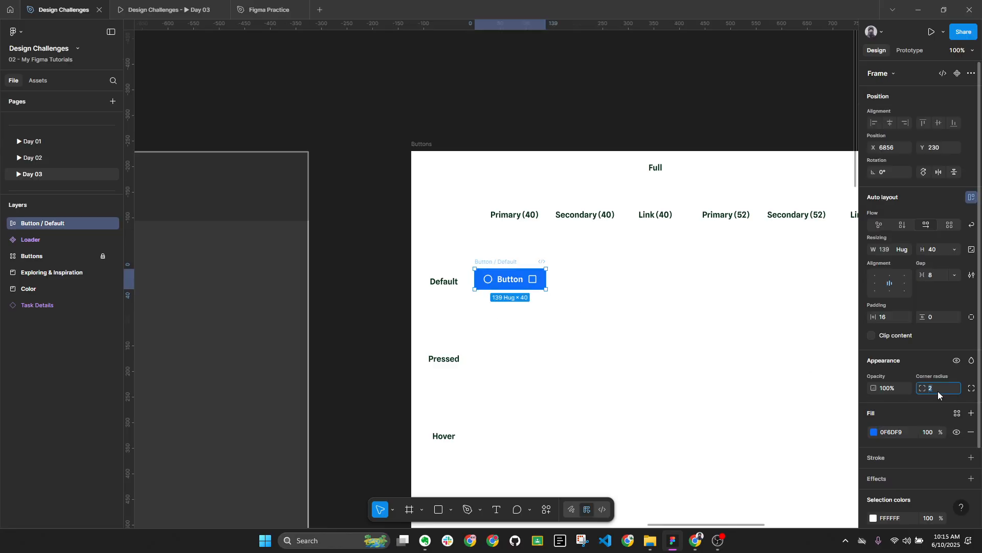
left_click(684, 410)
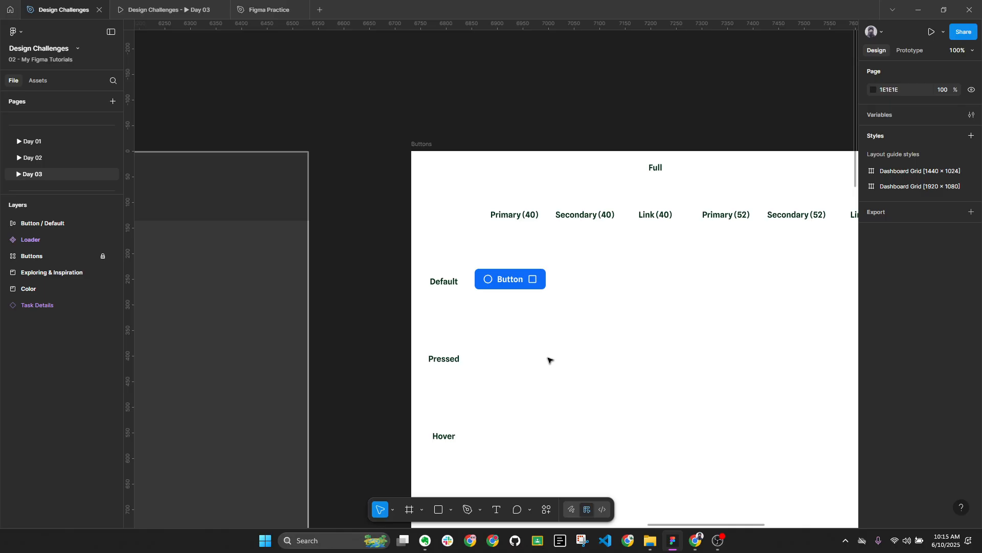
left_click(497, 279)
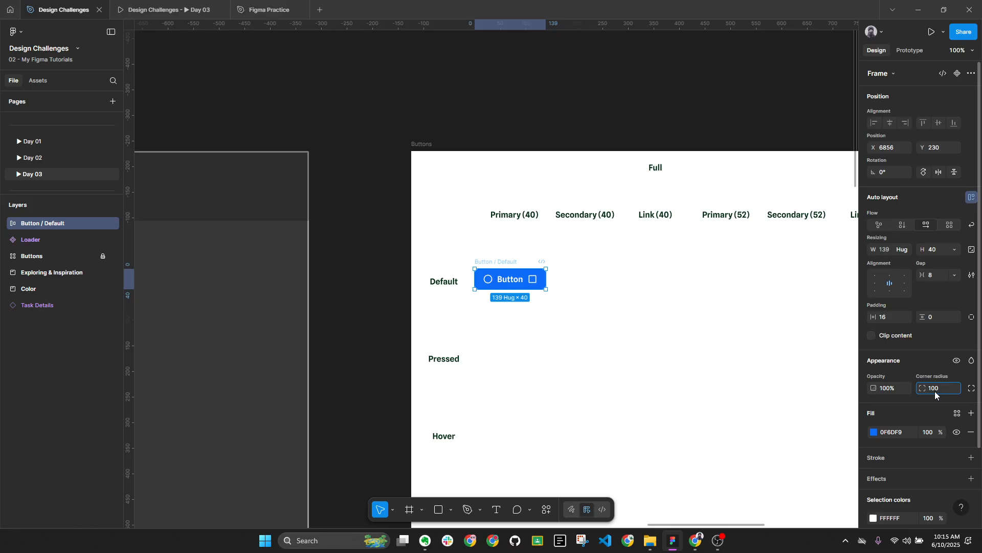
key("Return")
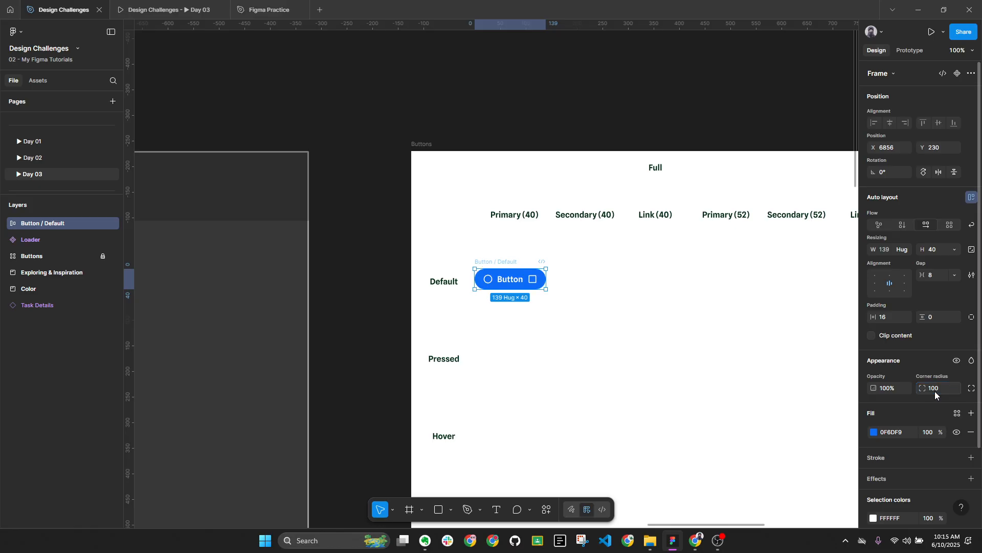
left_click(579, 364)
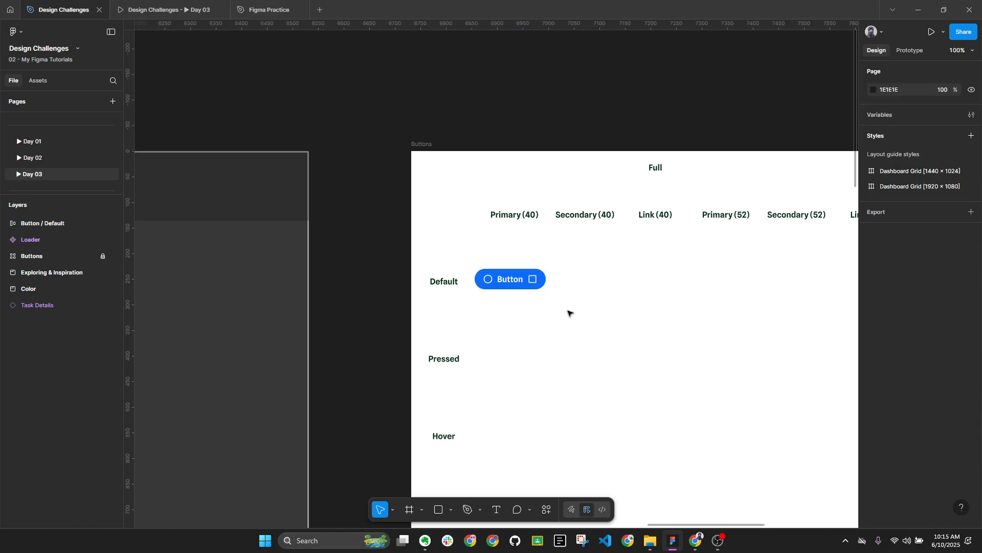
Set the horizontal padding of the "Button / Default" frame to 20
scroll(478, 270, "up", 3)
left_click(490, 263)
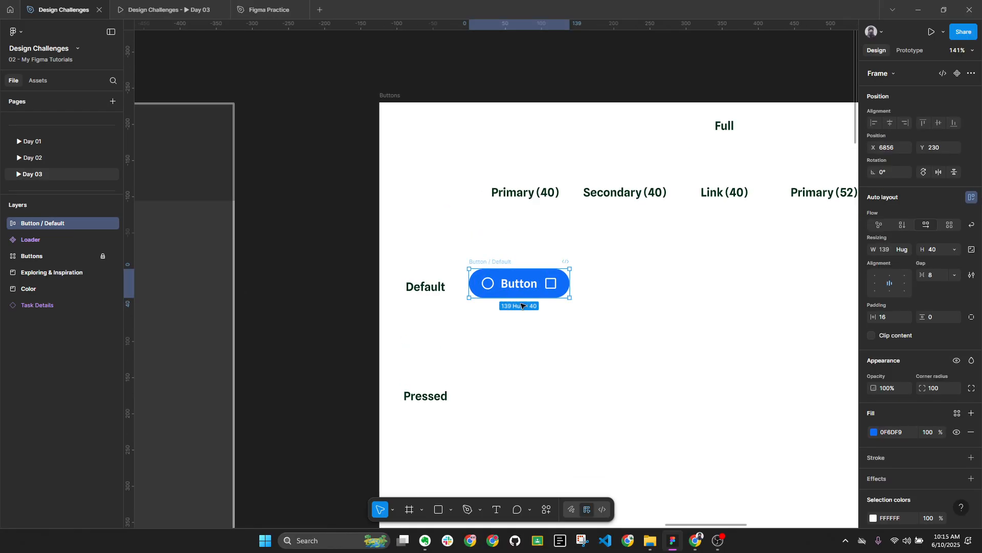
scroll(514, 329, "right", 2)
scroll(513, 329, "down", 1)
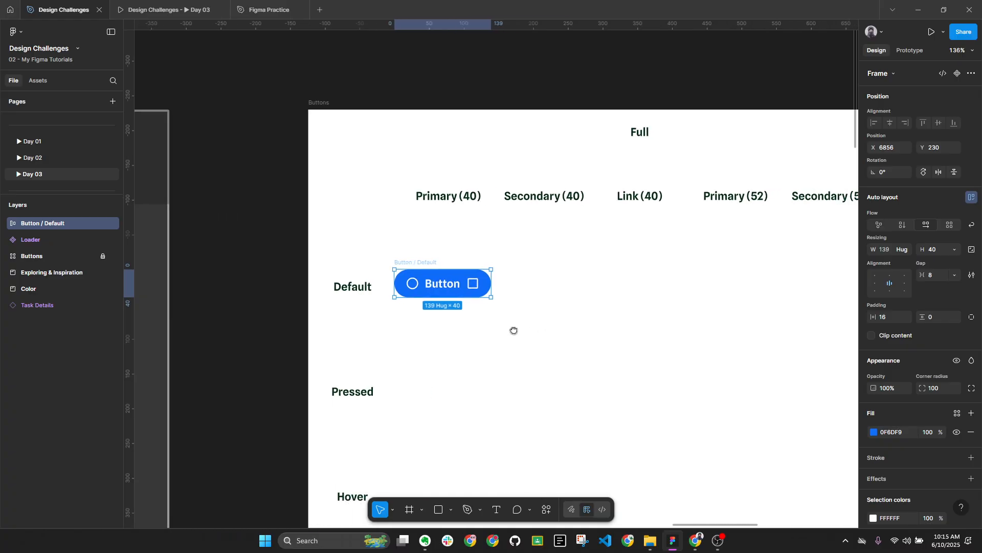
key("alt+l")
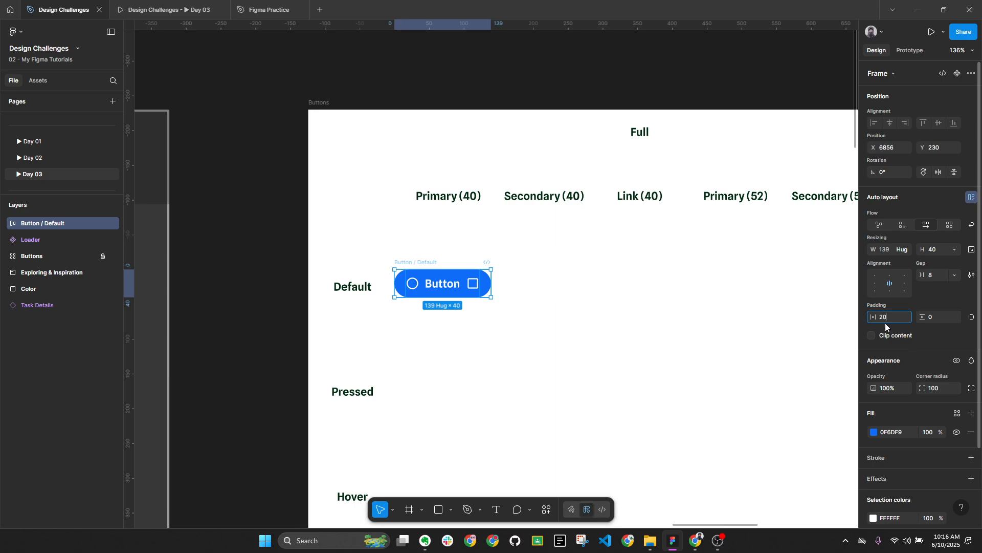
key("Return")
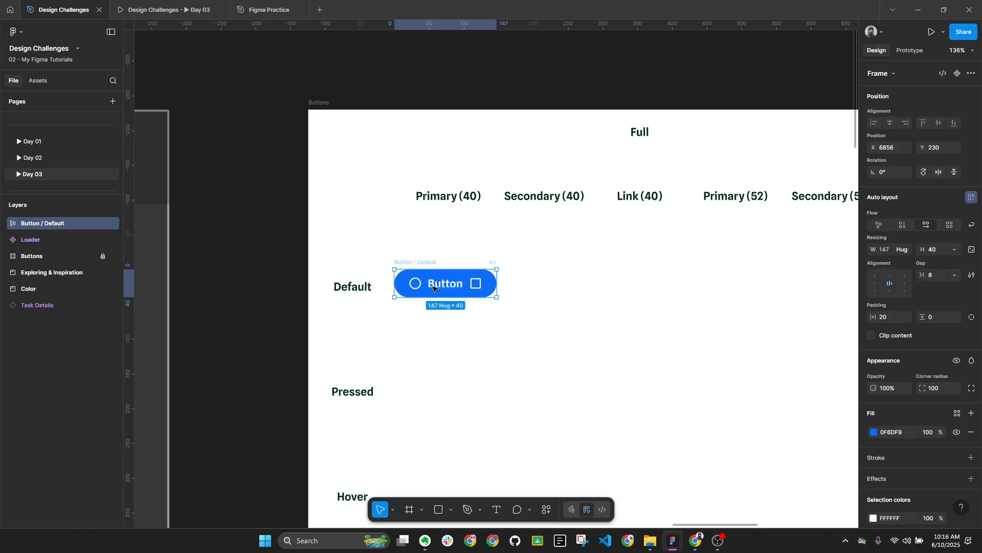
key("alt+l")
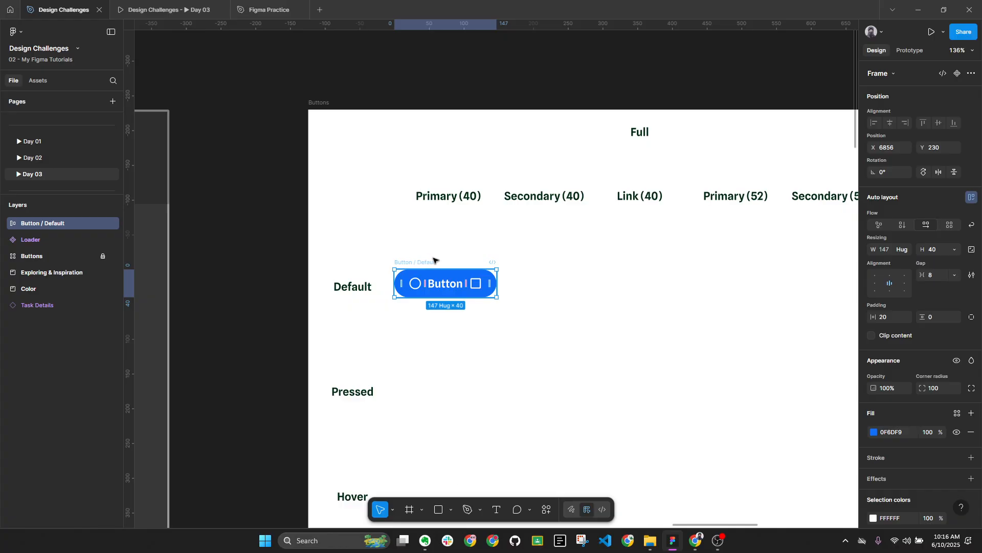
Duplicate the default button into the Pressed row at Y 380 and rename the copy "Button / Pressed"
scroll(435, 256, "down", 3)
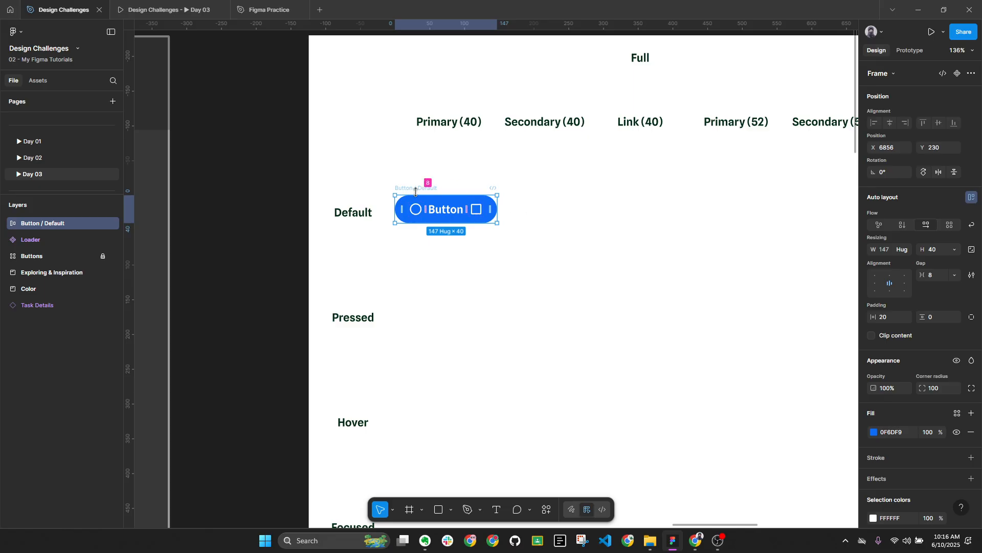
left_click_drag(415, 191, 399, 288)
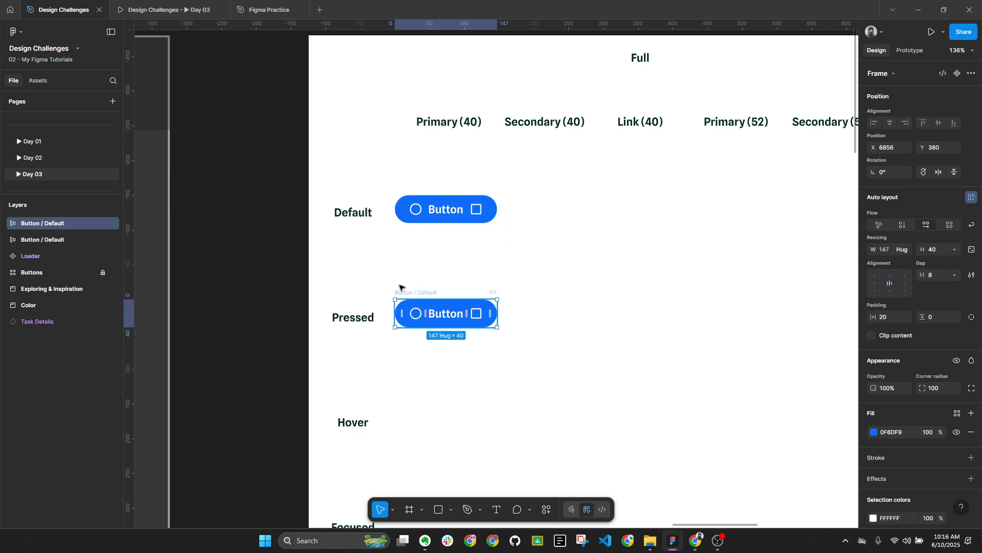
scroll(400, 287, "down", 2)
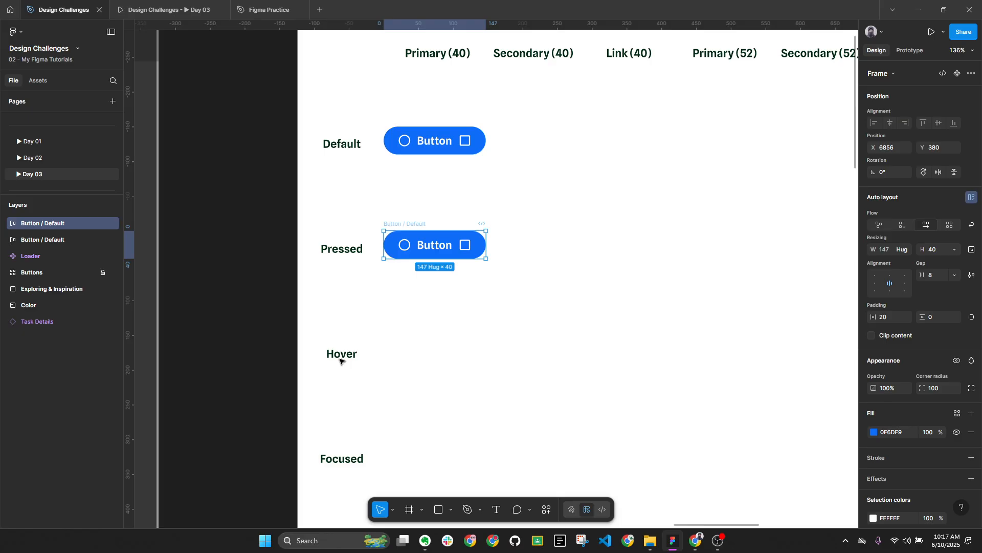
double_click(418, 224)
left_click(426, 224)
key("BackSpace")
key("BackSpace")
key("BackSpace")
key("BackSpace")
key("BackSpace")
key("BackSpace")
key("BackSpace")
type("Pressed")
key("Return")
key("l")
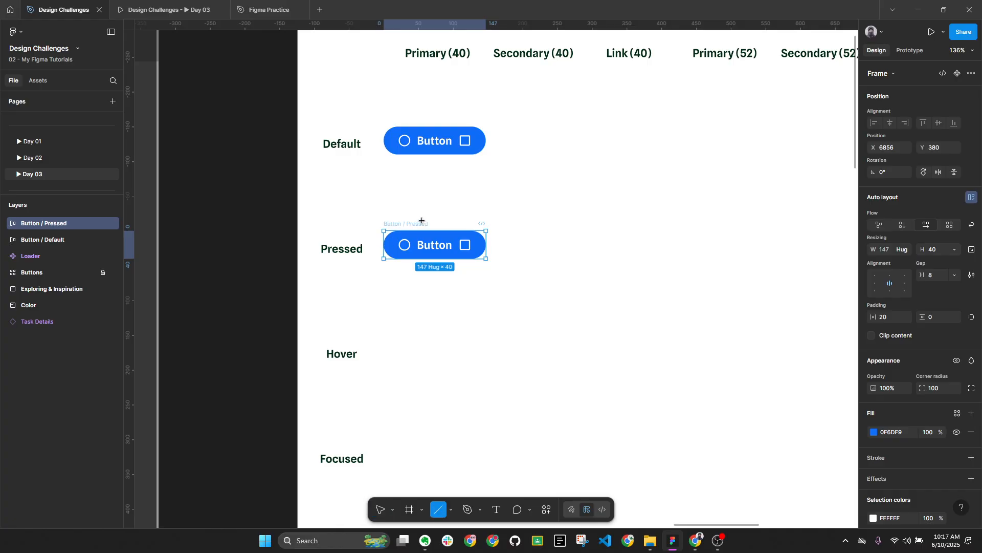
key("v")
Examine the ellipse overlay inside the Primary 01 Pressed example on the Exploring & Inspiration board
scroll(419, 225, "down", 6)
left_click_drag(318, 253, 702, 107)
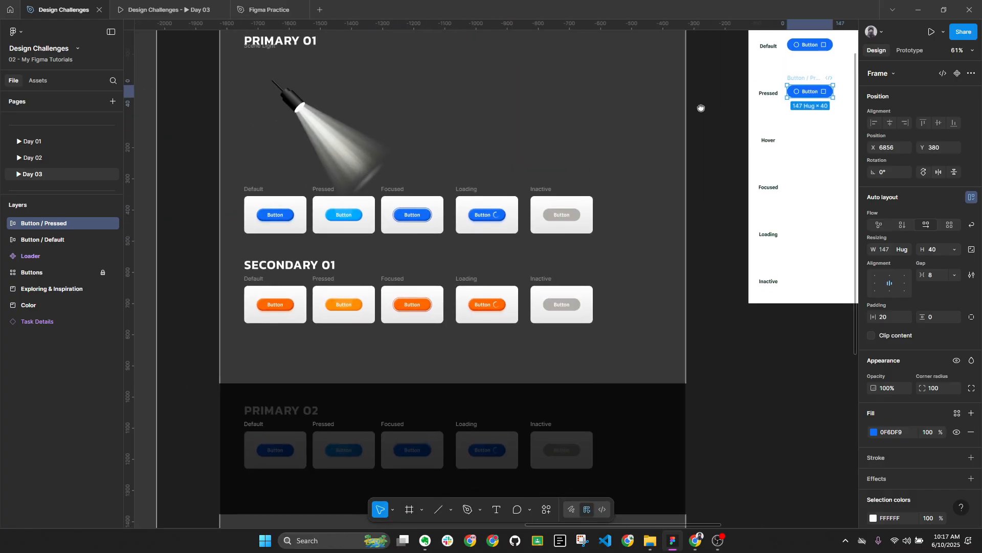
scroll(362, 215, "up", 1)
scroll(330, 215, "up", 5)
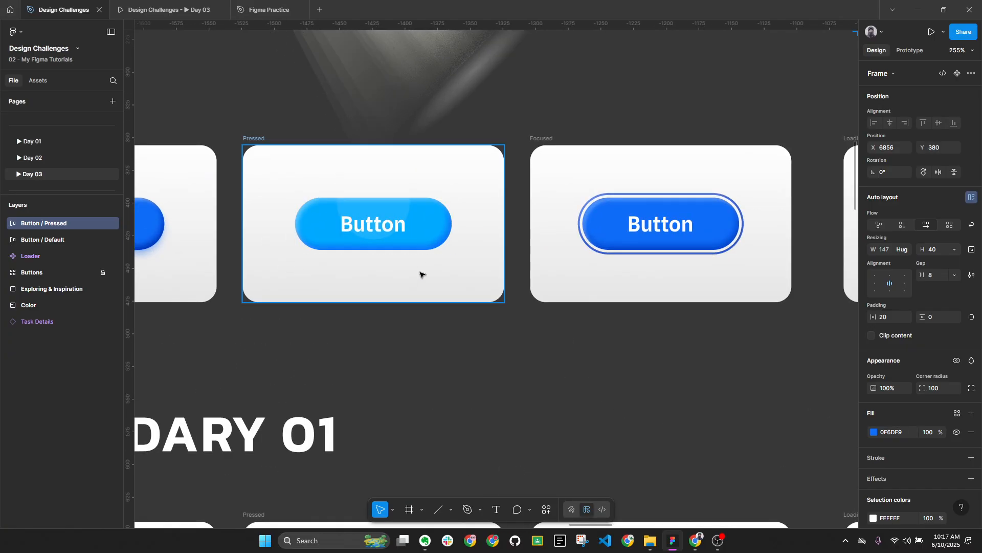
left_click(405, 209, "ctrl")
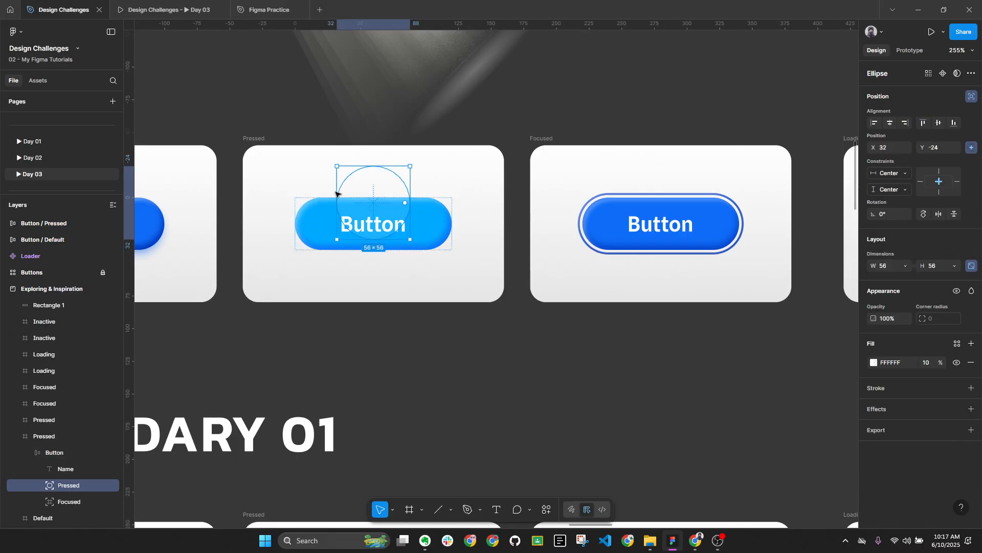
left_click(459, 233)
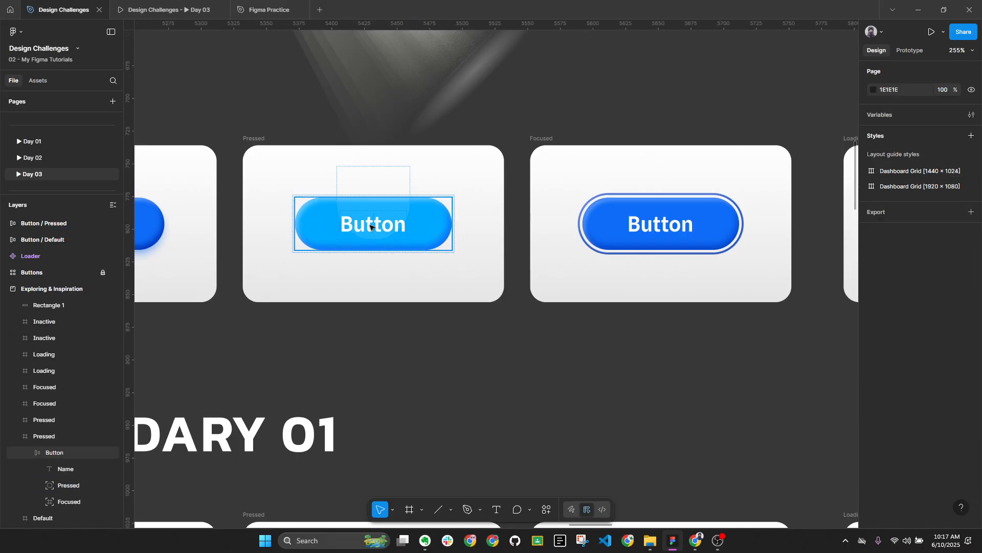
Fill the "Button / Pressed" frame with 00AAFF sampled from the light-blue Primary swatch on the Color board, and collapse the layers
scroll(456, 270, "down", 10, "ctrl")
scroll(716, 205, "up", 5, "ctrl")
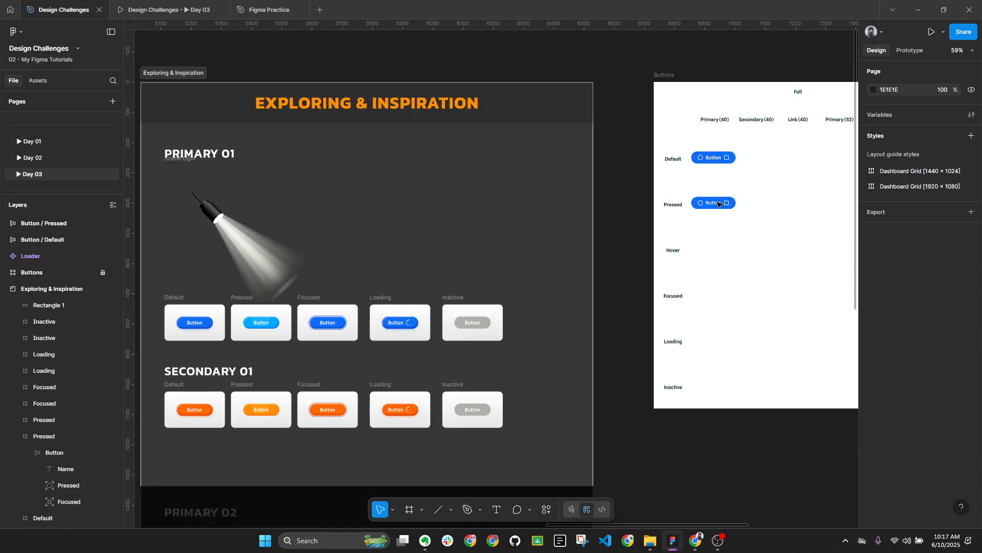
left_click(722, 205, "ctrl")
left_click(709, 192)
left_click(724, 191)
scroll(749, 193, "down", 4, "ctrl")
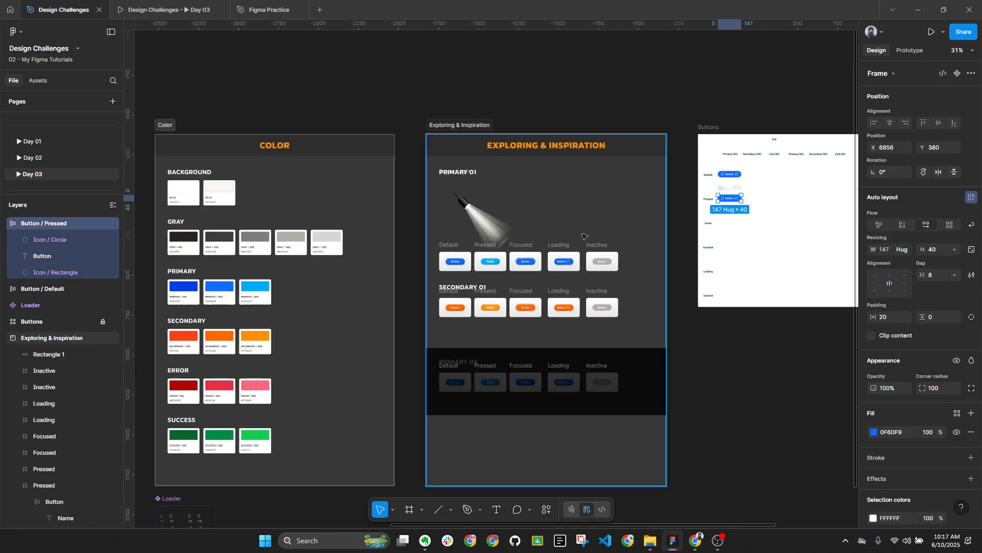
scroll(584, 237, "left", 2)
key("i")
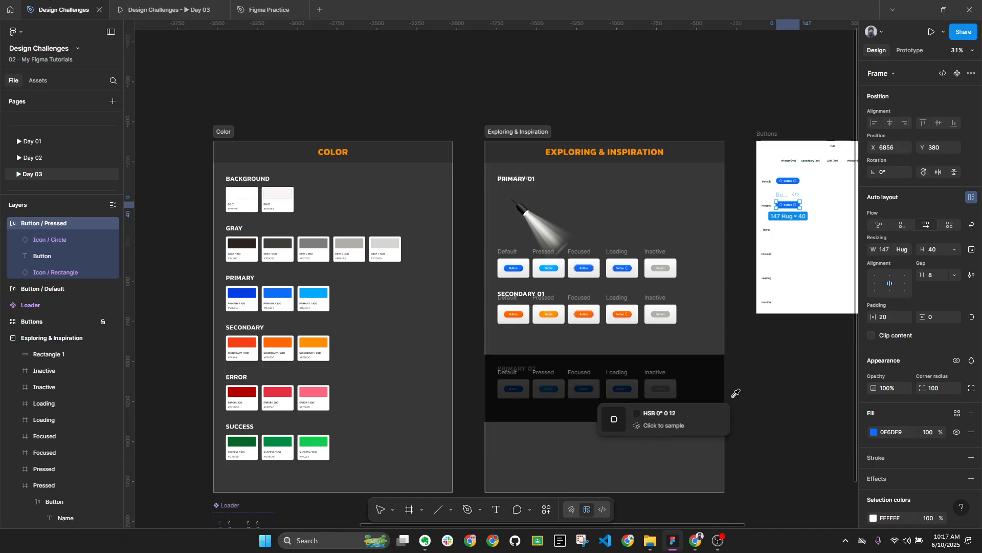
scroll(324, 288, "up", 4, "ctrl")
left_click(311, 287)
scroll(306, 294, "down", 5, "ctrl")
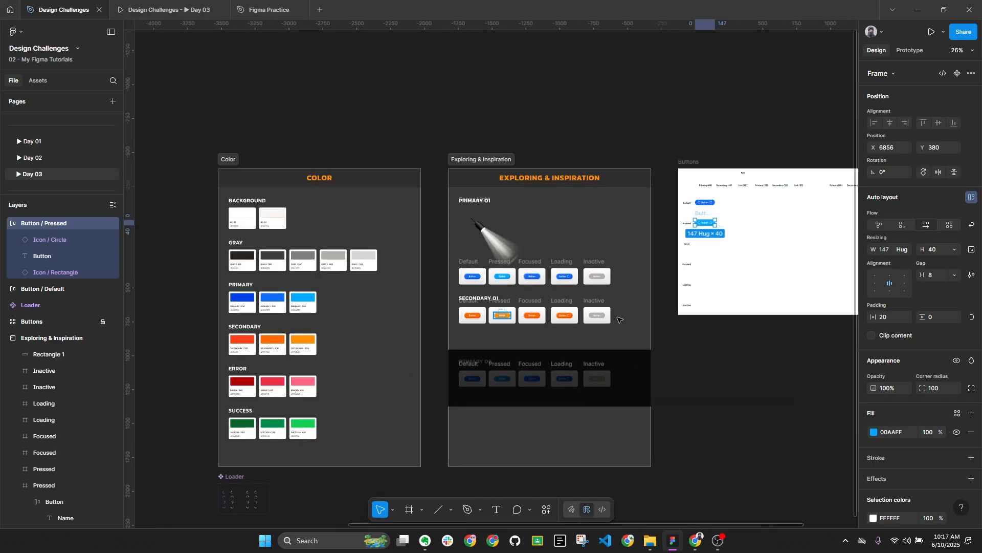
scroll(617, 313, "right", 2)
scroll(576, 220, "up", 10, "ctrl")
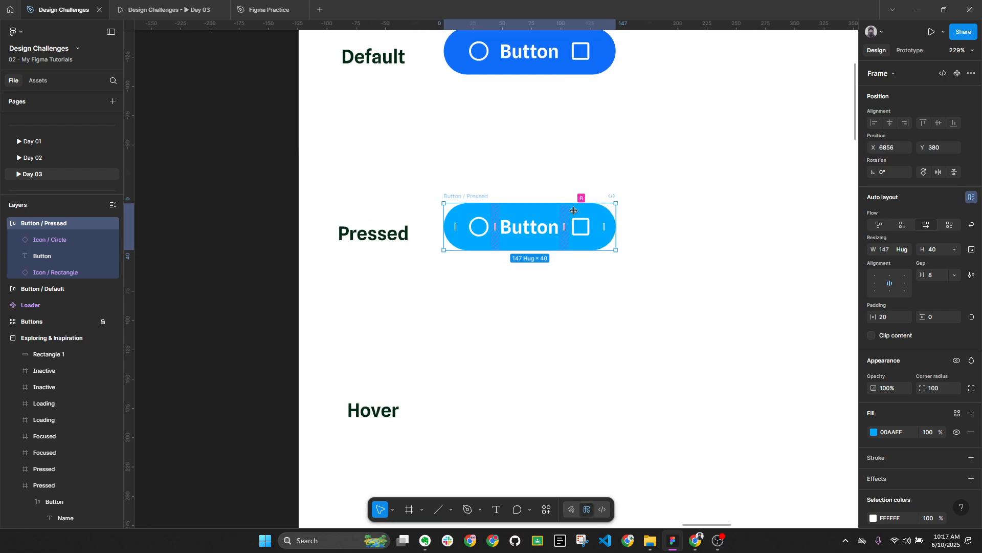
key("alt")
key("alt+l")
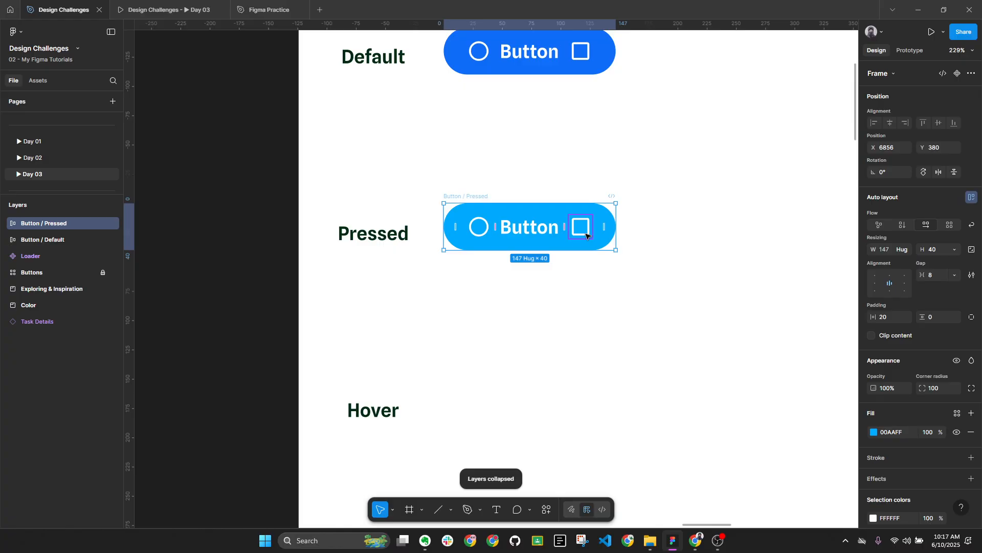
Duplicate the pressed button into the Hover row at Y 530 and rename the copy "Button / Hover"
scroll(530, 230, "down", 1)
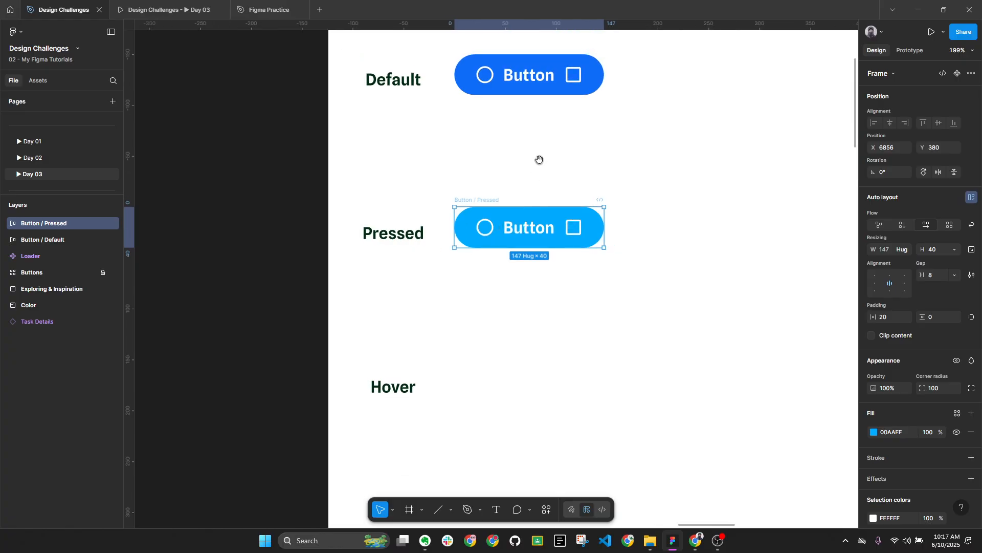
left_click_drag(539, 160, 519, 176)
scroll(518, 177, "down", 1)
left_click_drag(466, 228, 461, 361, "alt")
double_click(465, 362)
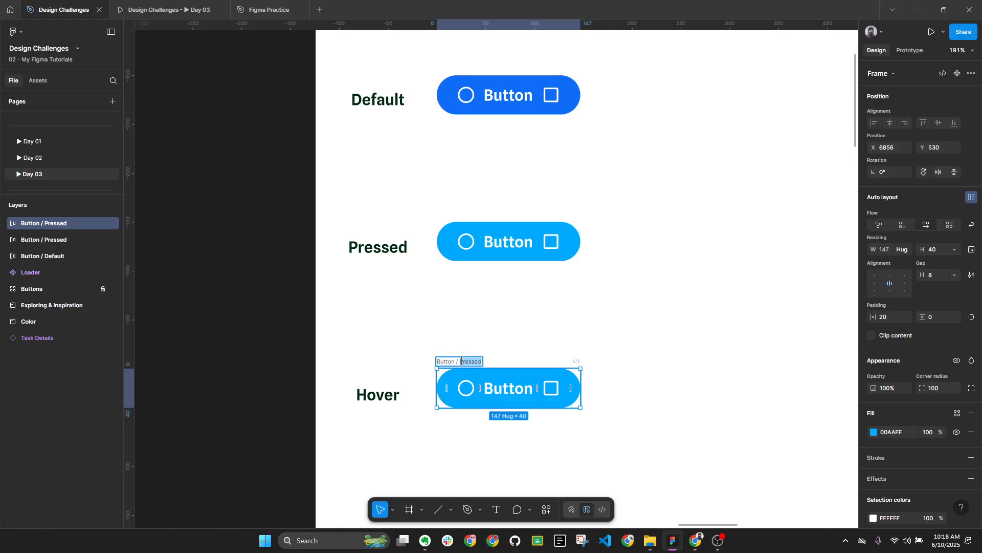
type("Hover")
key("Return")
key("alt+l")
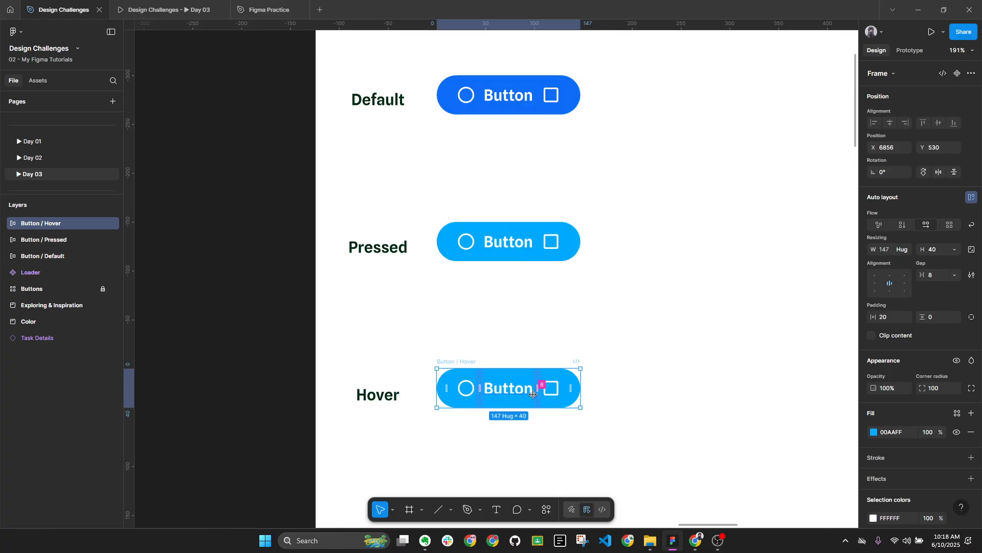
Paste the 56 × 56 "Pressed" ellipse into the "Button / Hover" frame and centre it horizontally
left_click(504, 394)
scroll(478, 408, "up", 3)
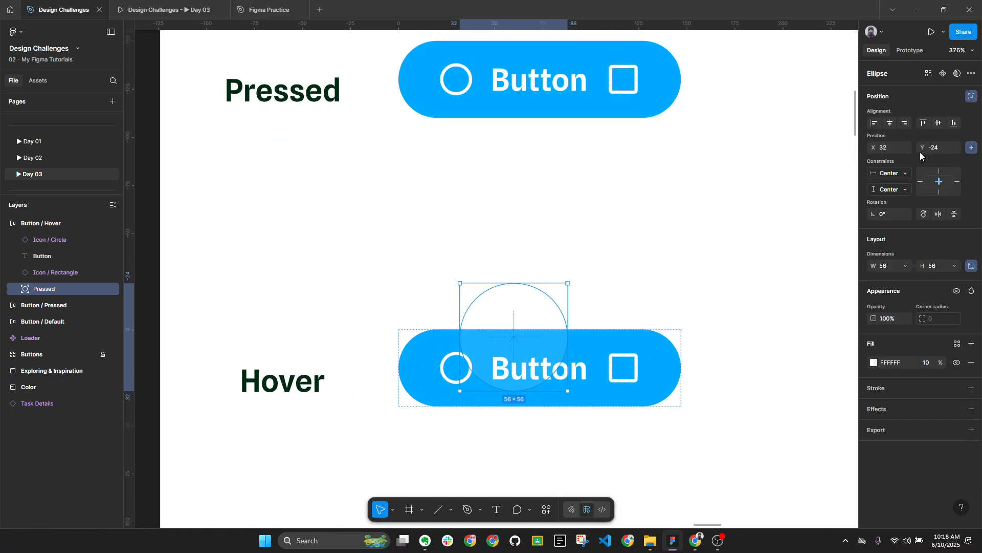
left_click(891, 122)
scroll(561, 376, "up", 3)
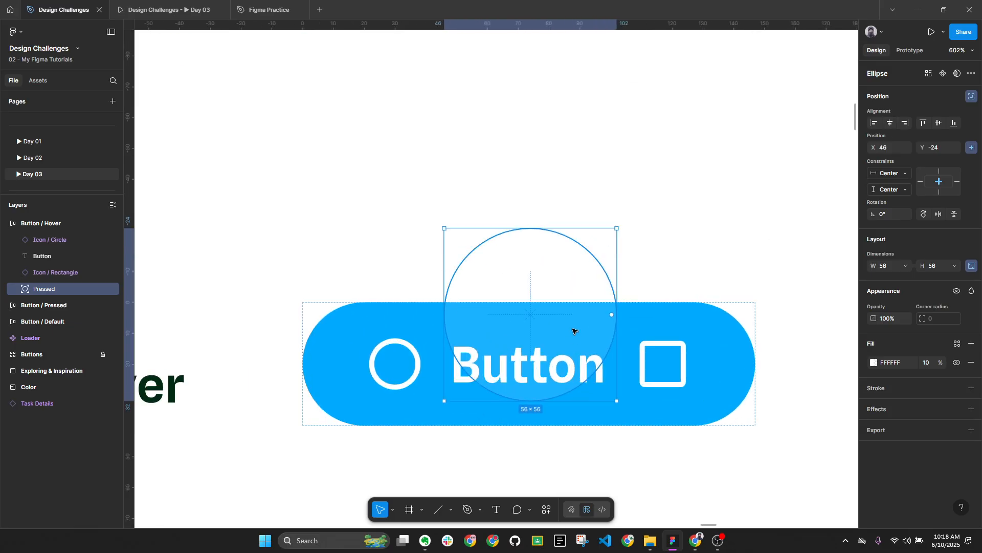
key("Escape")
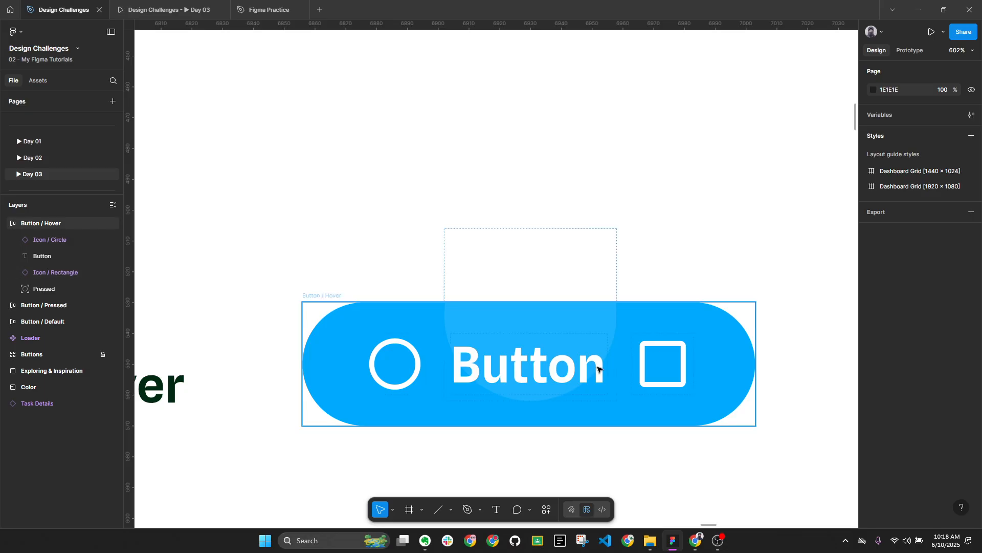
Move the "Pressed" ellipse out of the "Button / Hover" frame into "Button / Pressed" at X 46, Y -24
left_click(574, 334)
scroll(574, 334, "down", 6)
key("Escape")
left_click(592, 177)
scroll(592, 177, "up", 5)
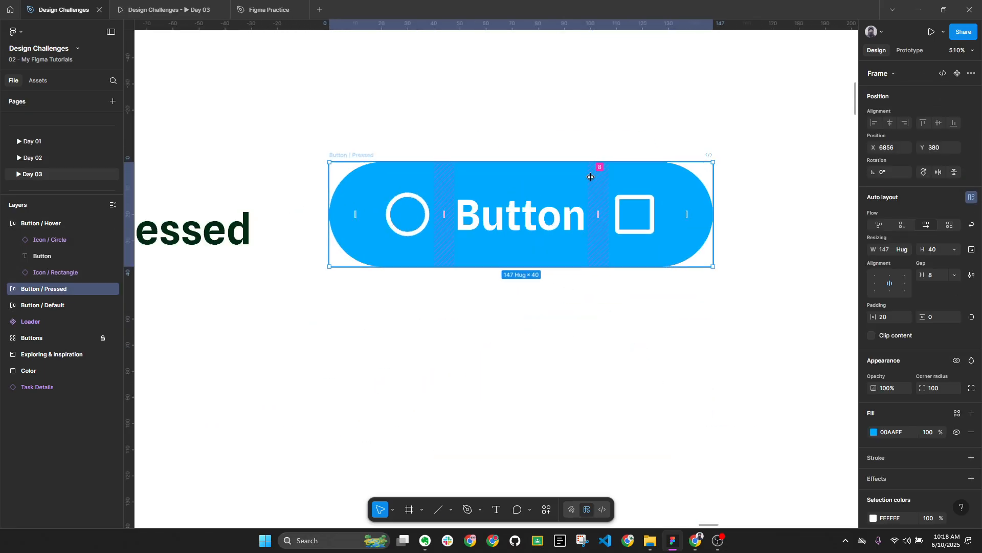
left_click(591, 177)
scroll(573, 217, "up", 3)
left_click(633, 402)
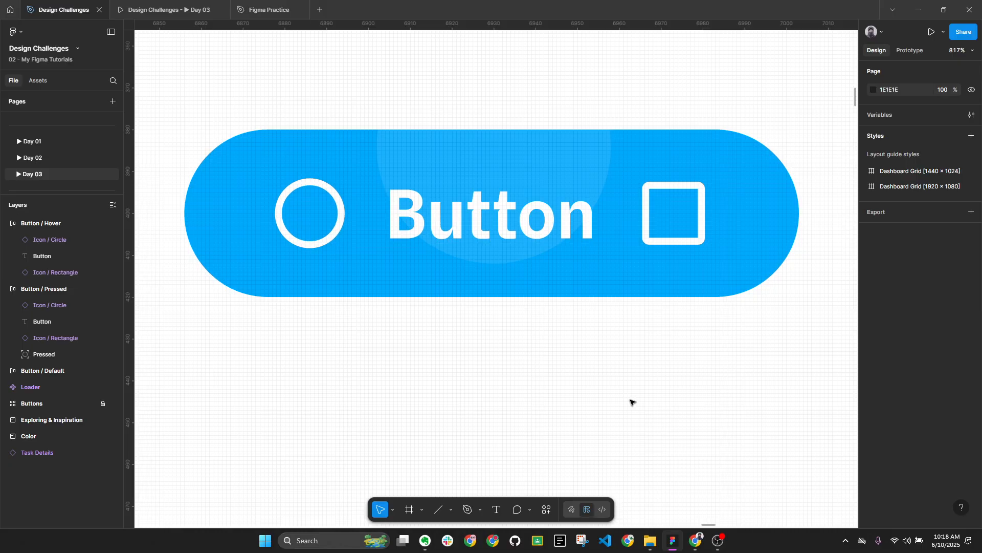
Delete the 56 × 56 "Pressed" ellipse from the "Button / Pressed" frame
left_click(583, 149)
mouse_move(576, 149)
left_mouse_down()
mouse_move(612, 226)
mouse_move(674, 272)
mouse_move(710, 274)
mouse_move(561, 159)
mouse_move(571, 156)
left_mouse_up()
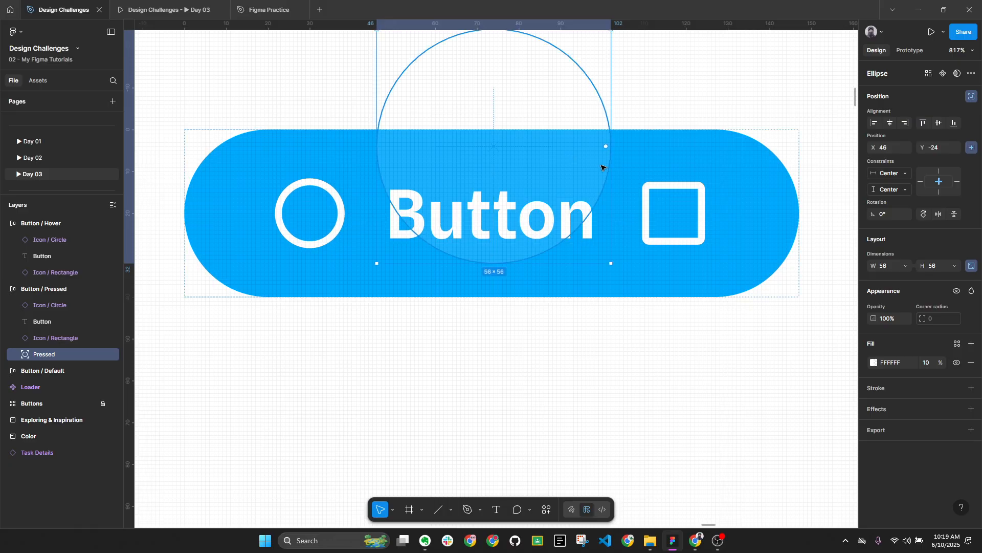
scroll(596, 204, "down", 3)
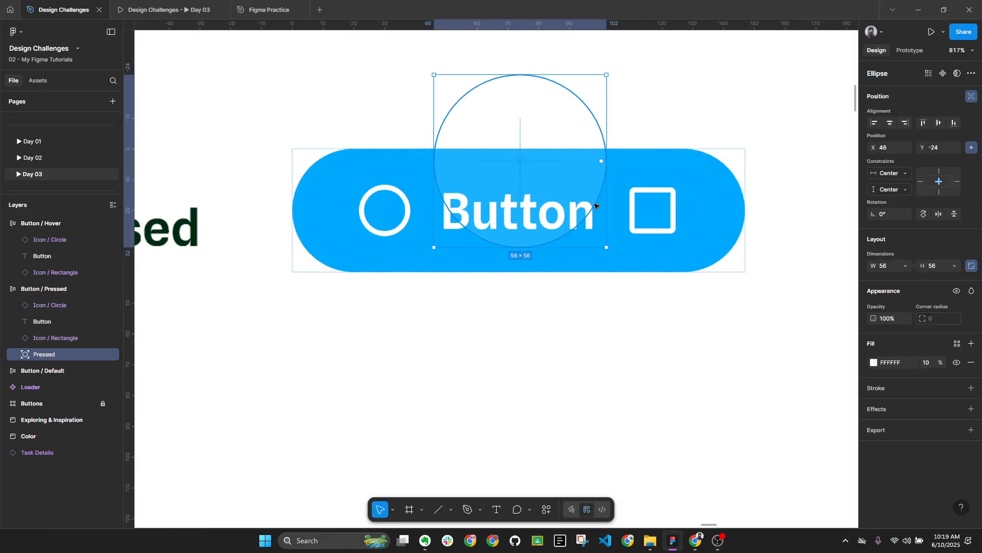
key("Escape")
left_click(552, 132)
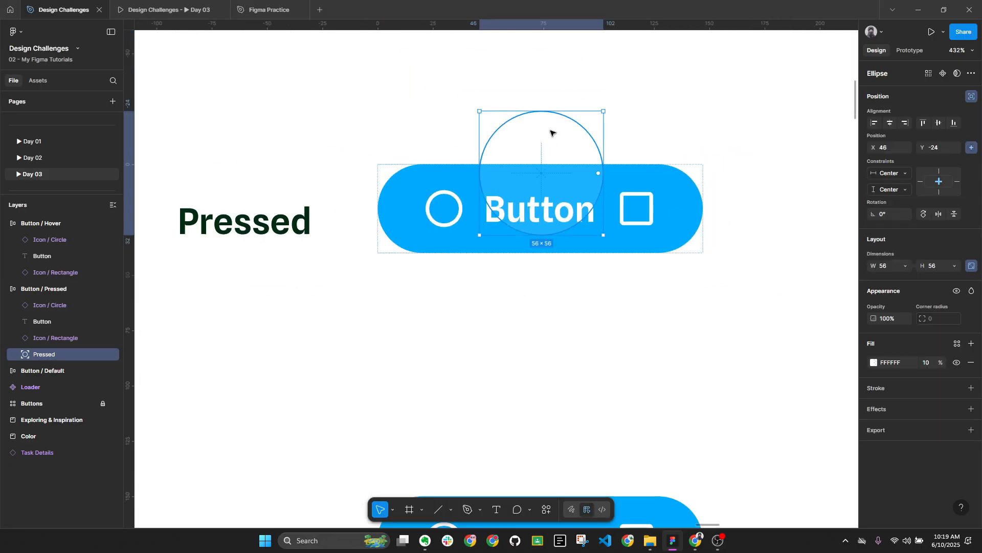
key("Delete")
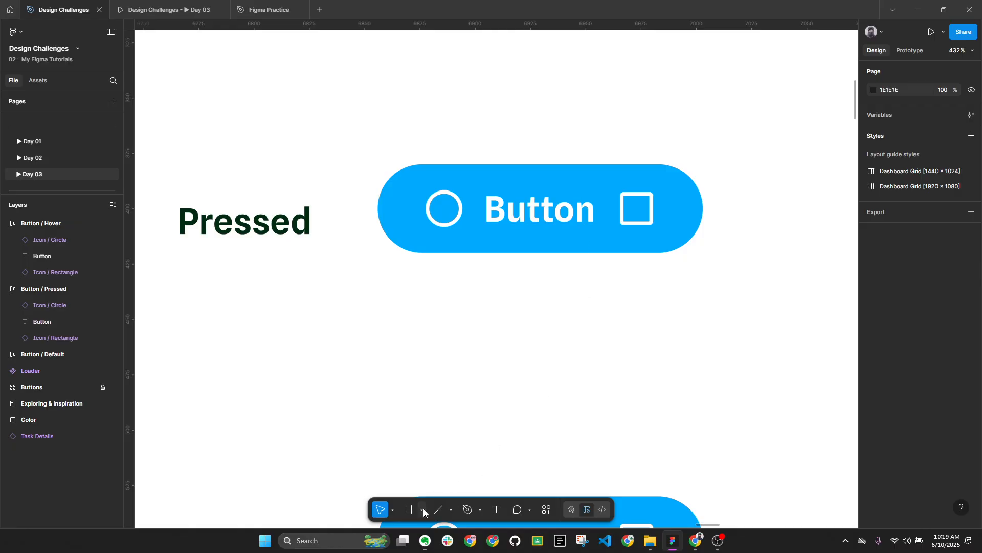
Draw a circle about 36 × 36 just outside the upper right of the pressed button and fill it with FFFFFF
left_click(450, 510)
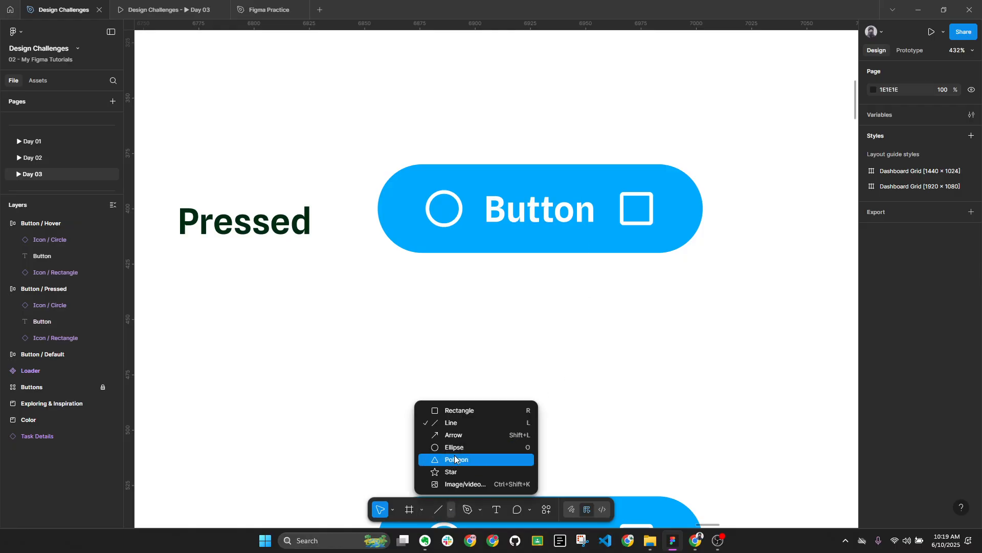
left_click(455, 447)
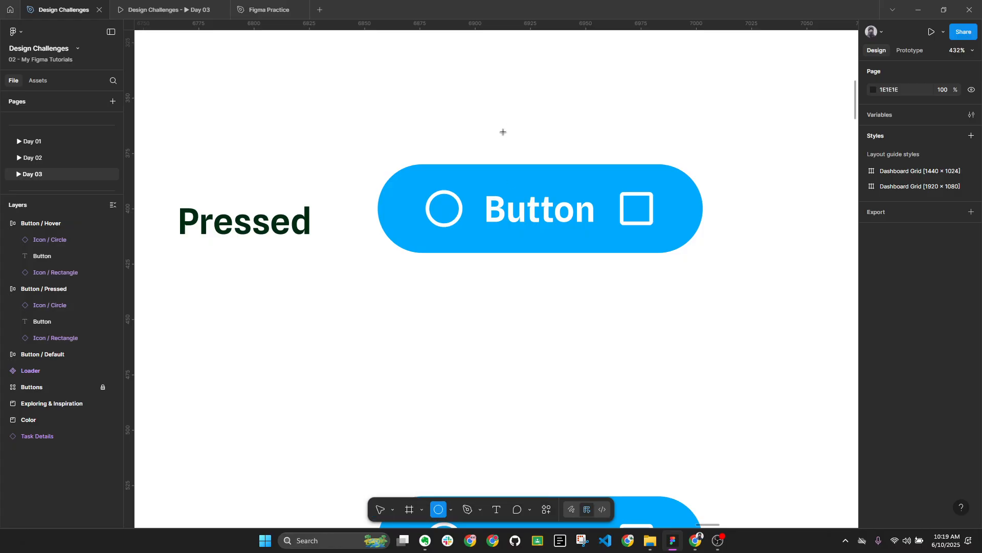
mouse_move(504, 131)
left_mouse_down()
mouse_move(584, 185)
mouse_move(671, 147)
mouse_move(805, 152)
left_mouse_up()
left_click(906, 324)
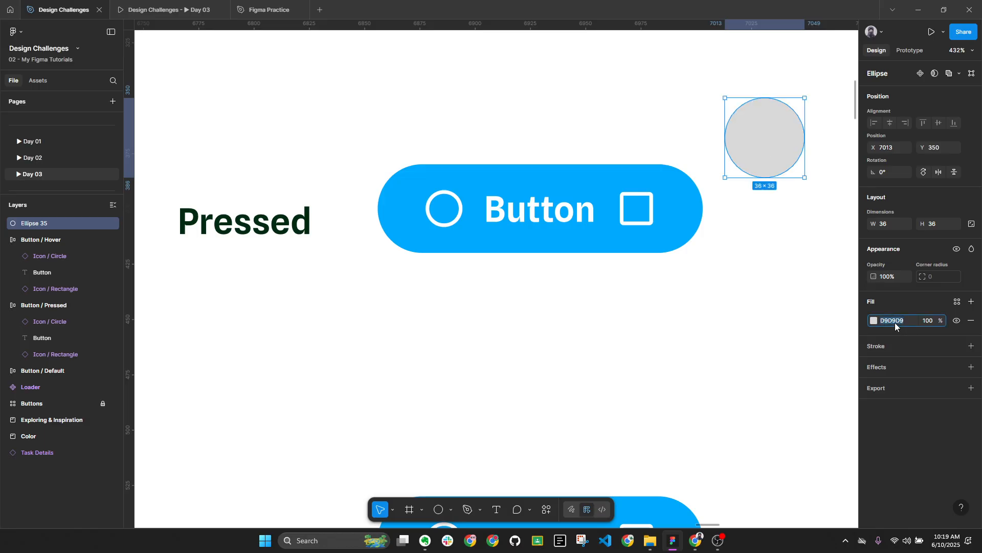
type("ffffff")
key("Return")
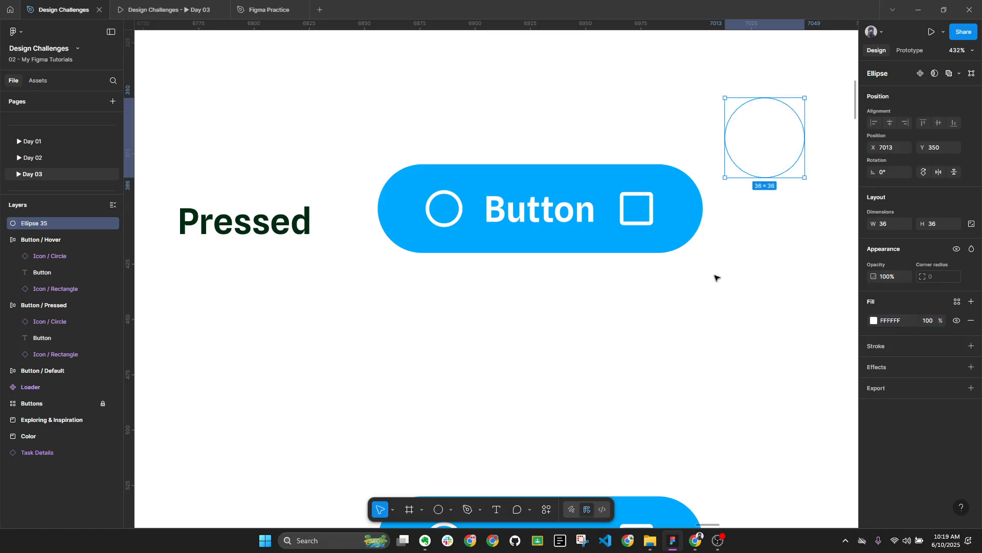
Rename the new circle "Pressed" and place it inside the "Button / Pressed" frame, set to ignore auto layout
double_click(63, 227)
type("Pressed")
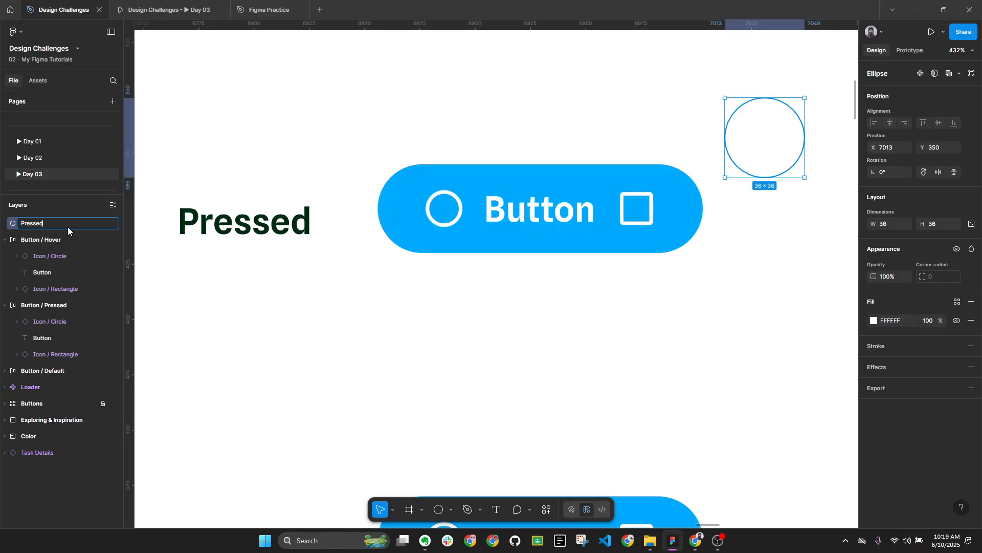
key("Return")
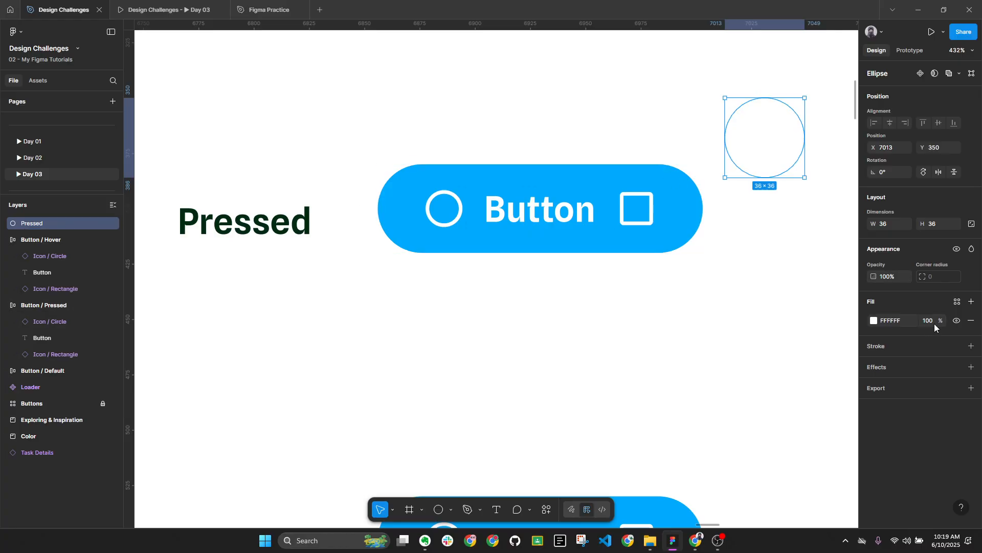
left_click_drag(774, 147, 567, 187)
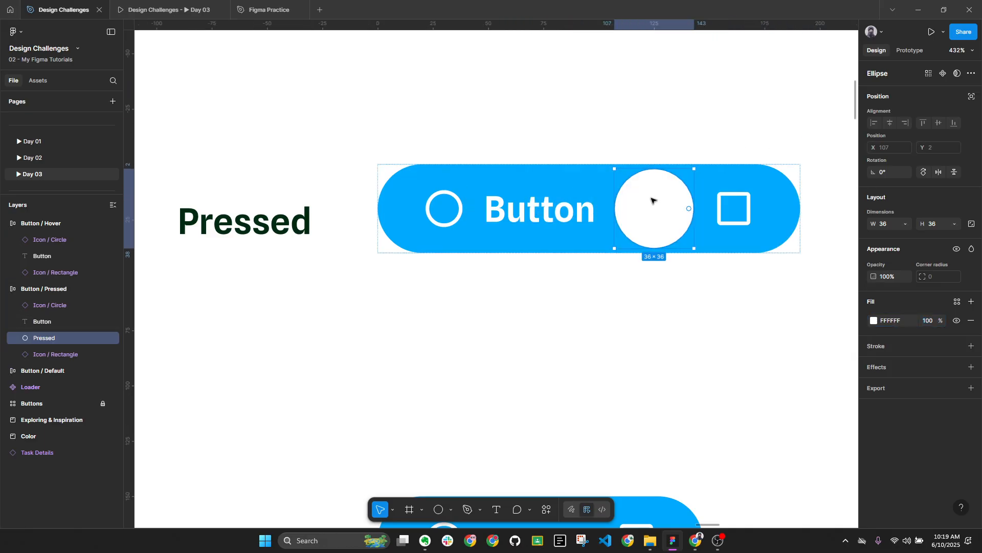
left_click(970, 97)
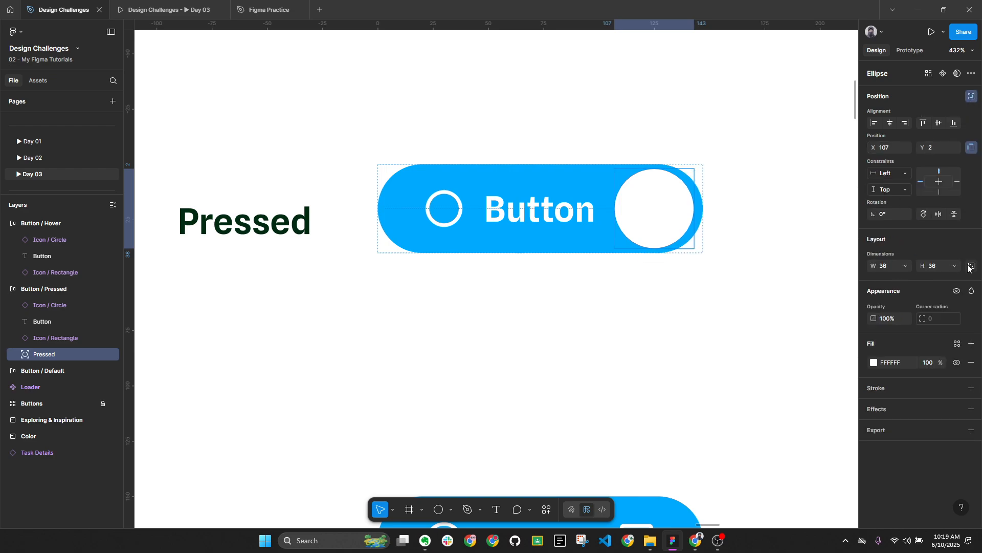
Resize the "Pressed" circle to 48 × 48 with locked proportions and centre it horizontally and vertically in the "Button / Pressed" frame
left_click(935, 270)
key("Return")
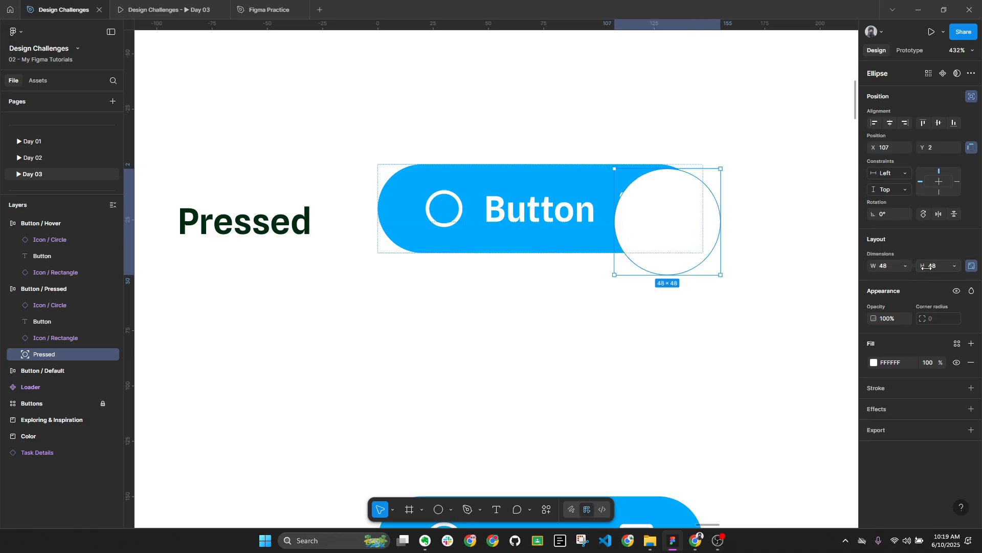
left_click(890, 123)
left_click(938, 123)
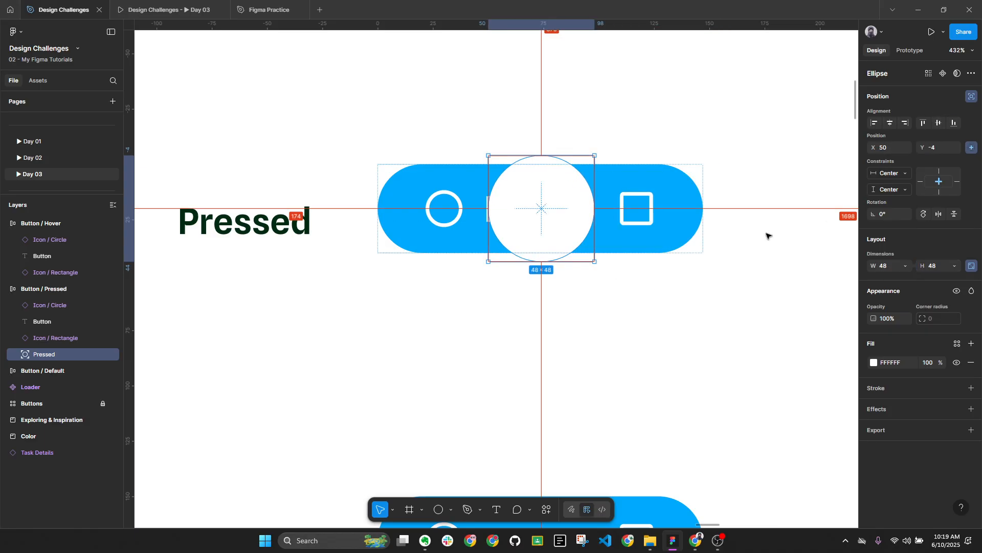
key("alt+l")
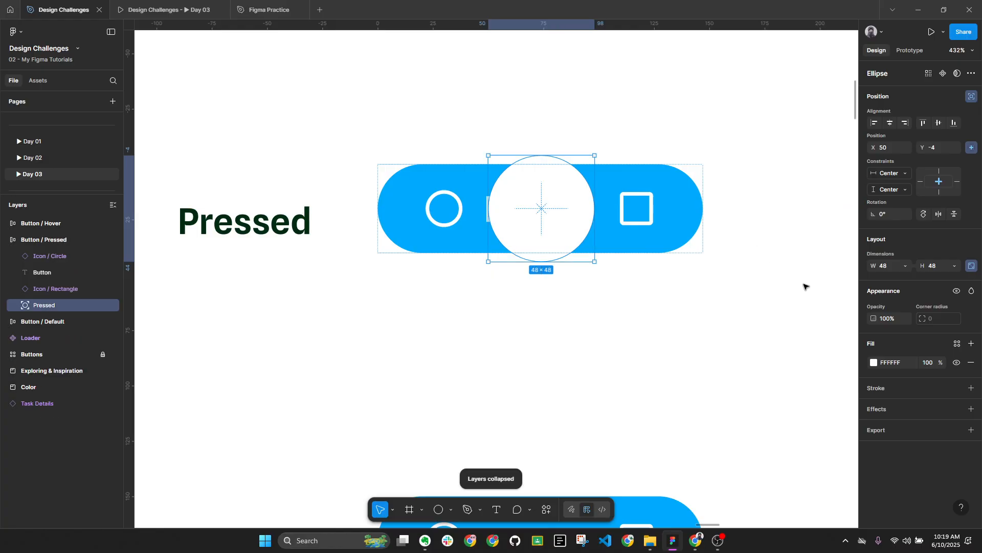
Set the opacity of the "Pressed" circle to 10% and collapse the layers
left_click(928, 363)
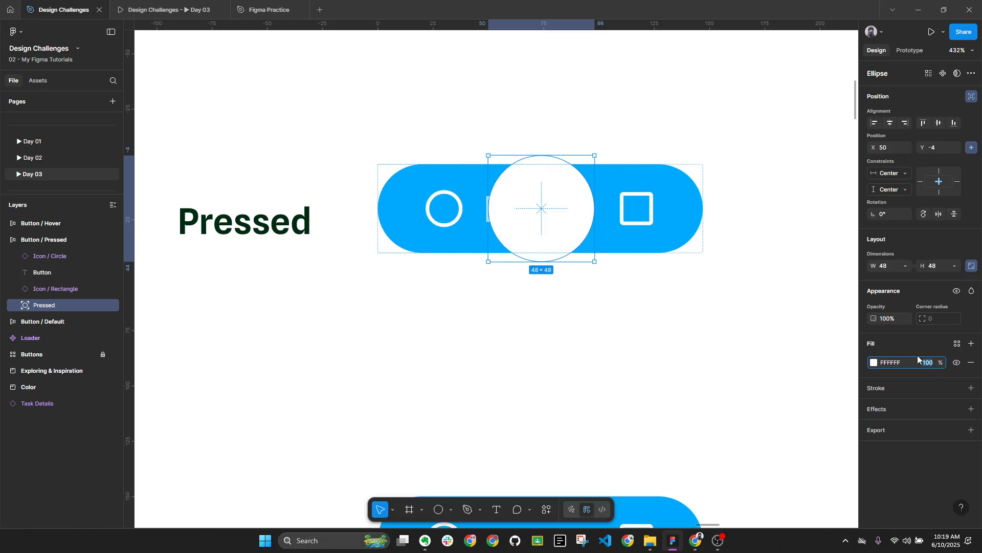
left_click(885, 318)
key("Return")
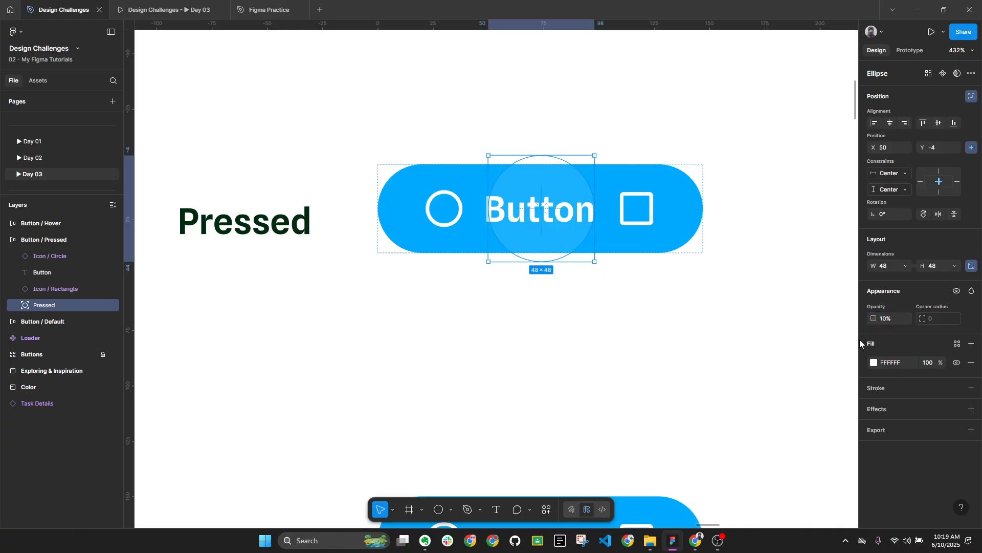
left_click(742, 346)
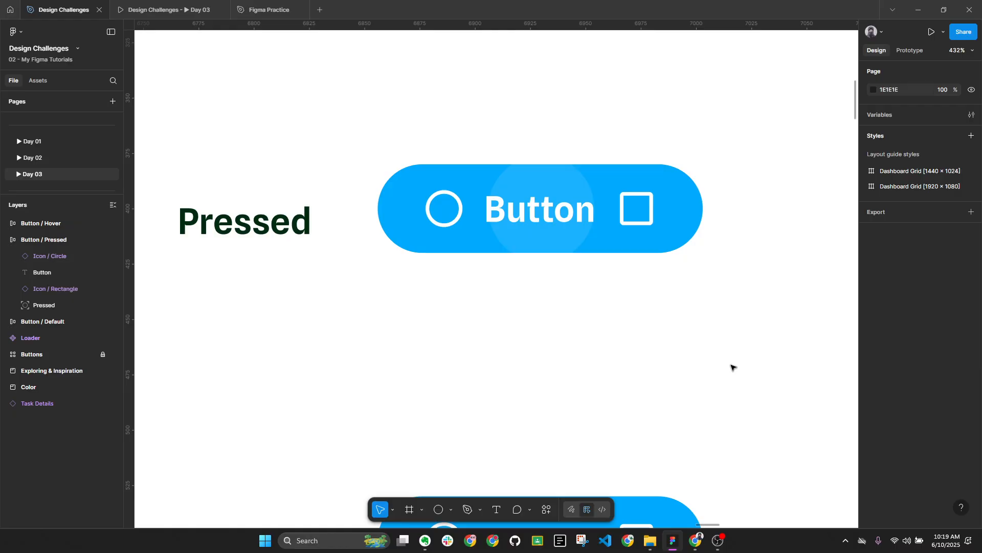
key("alt+l")
Nudge the "Pressed" circle upward in the "Button / Pressed" frame to Y -15
left_click(571, 172)
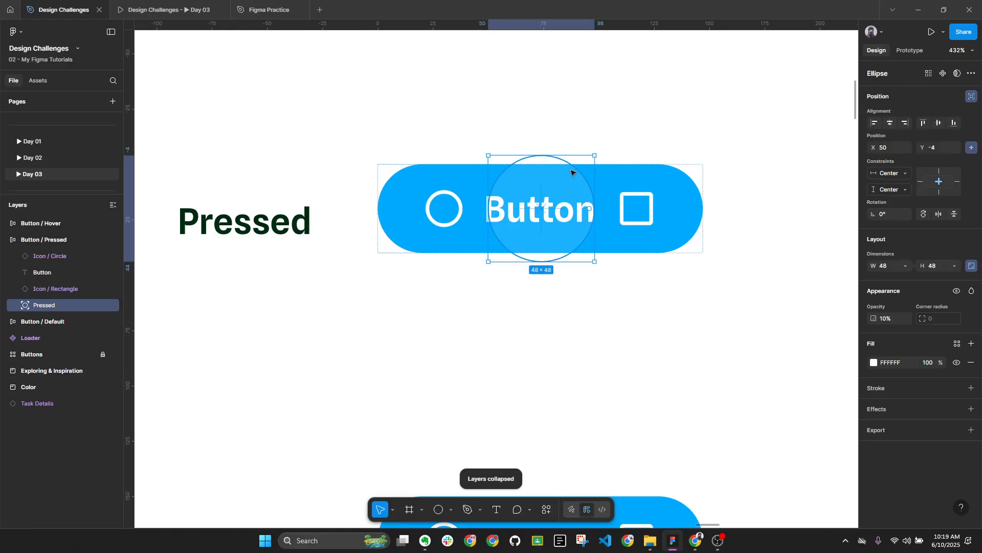
key("Up")
key("Up")
key("Up")
key("Up")
key("Up")
key("Up")
key("Up")
key("Up")
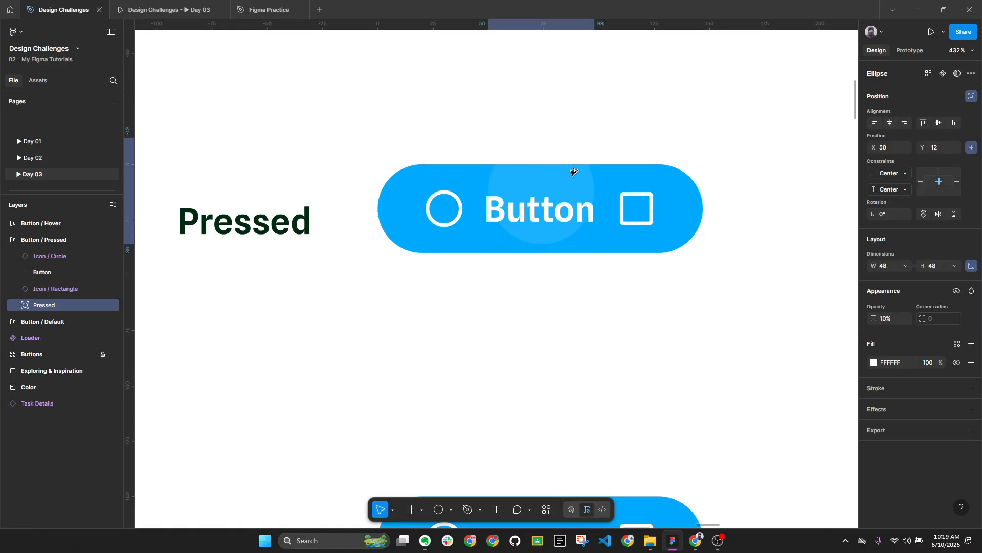
key("Up")
key("Up")
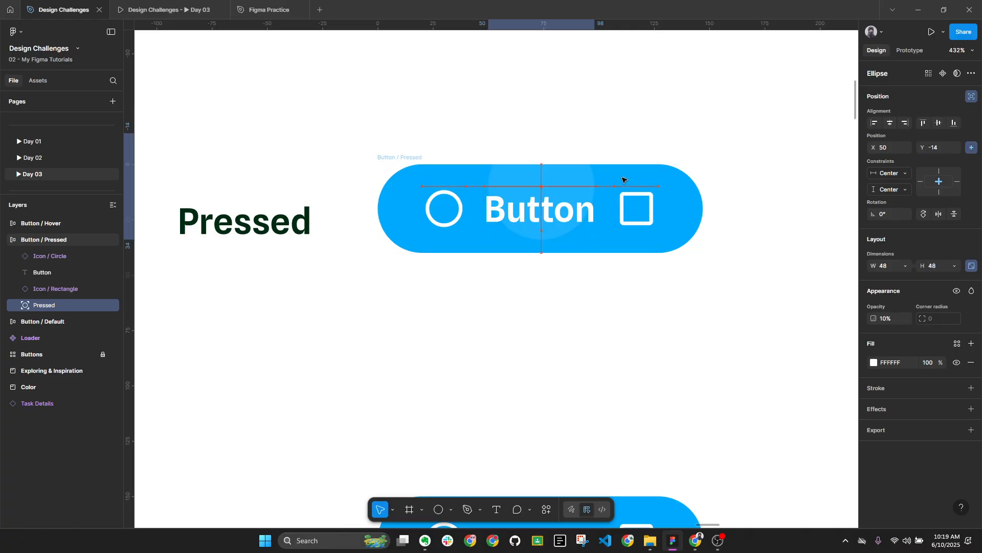
key("Up")
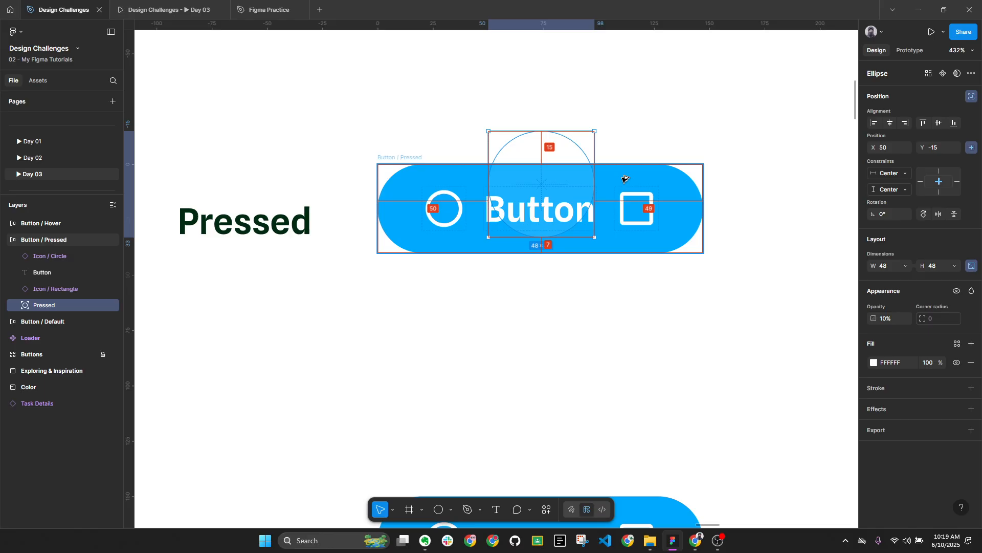
key("alt+l")
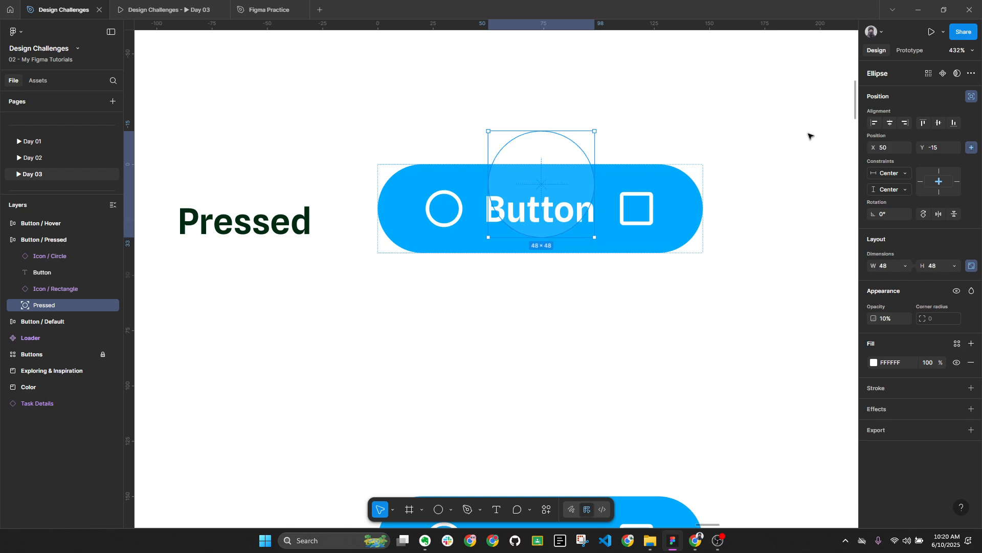
Examine the "Pressed" circle's spacing inside its button and compare the pressed button with the Default and Hover buttons
mouse_move(554, 159)
left_mouse_down()
mouse_move(660, 205)
mouse_move(459, 160)
mouse_move(570, 169)
left_mouse_up()
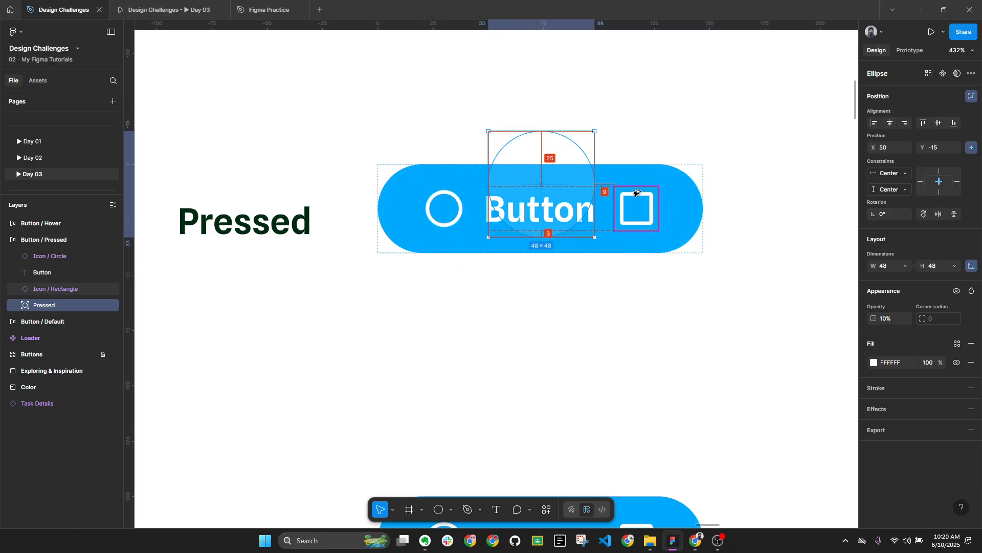
key("alt+l")
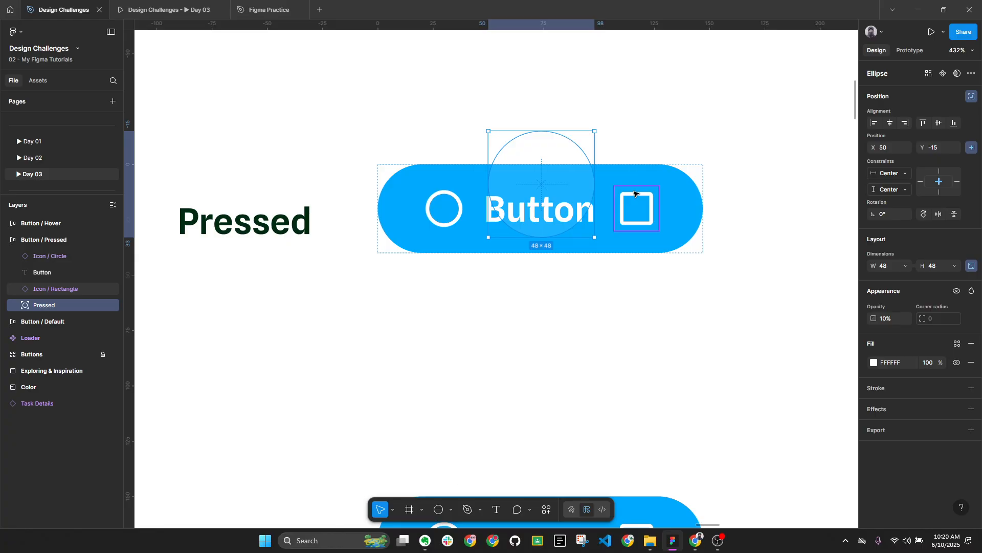
left_click(591, 321)
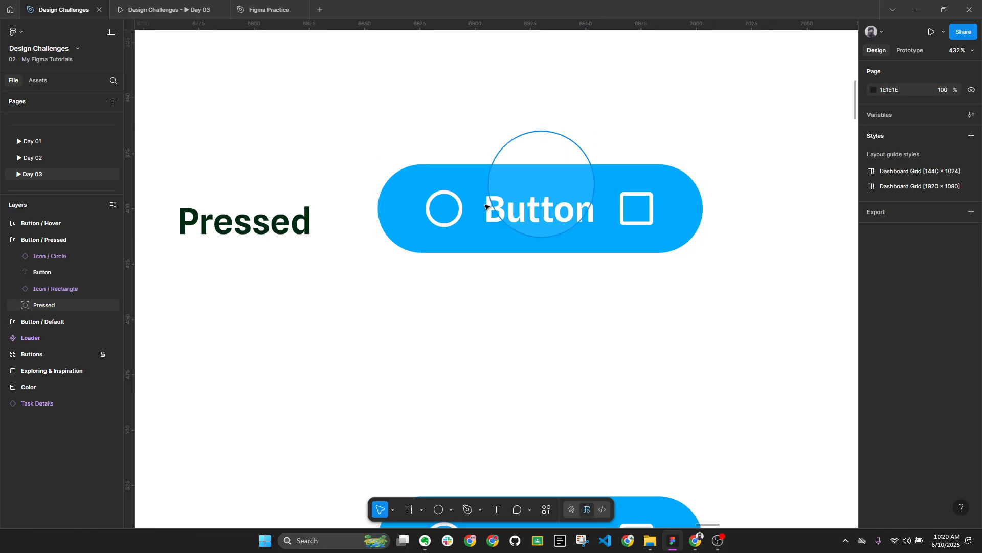
key("alt+l")
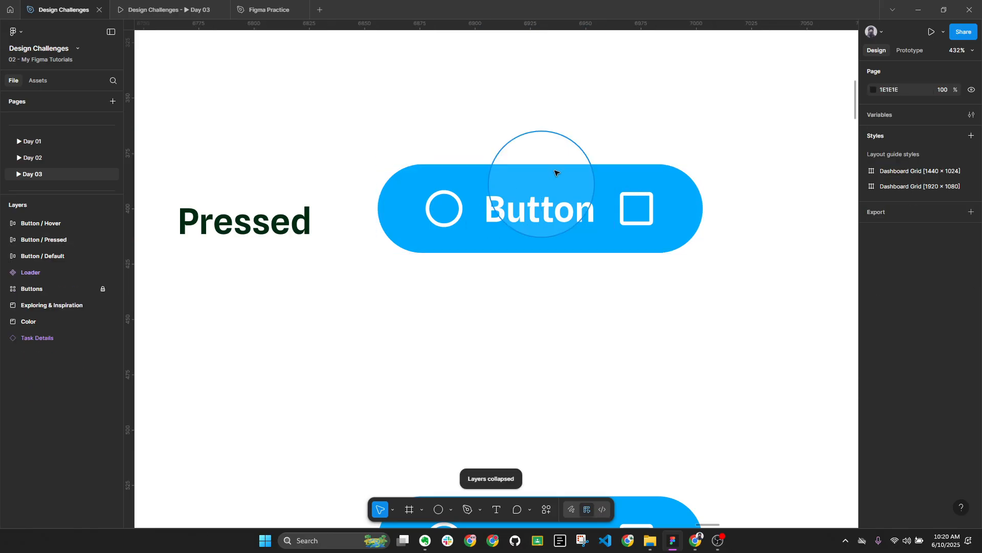
scroll(553, 174, "down", 3, "ctrl")
scroll(563, 230, "down", 2)
scroll(578, 273, "down", 1)
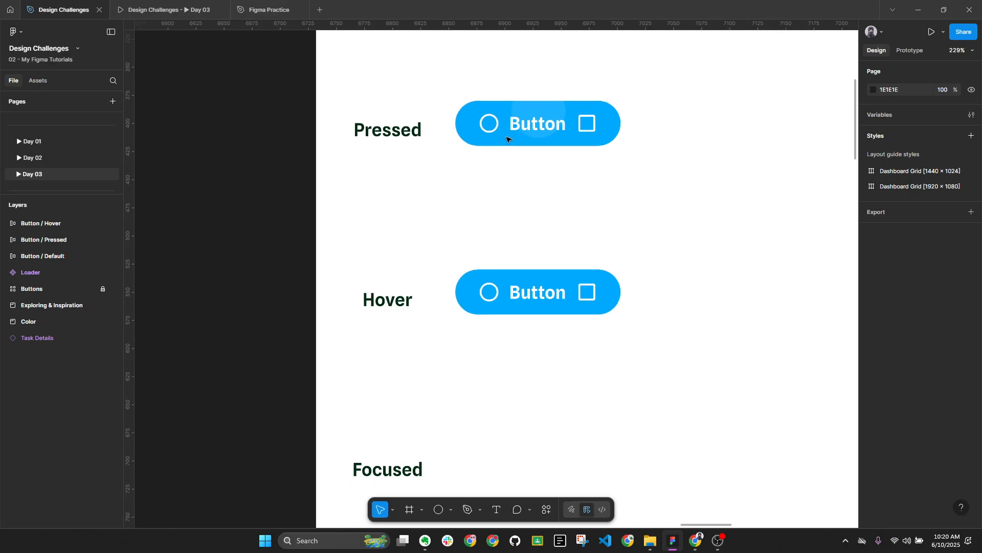
left_click(548, 105)
scroll(543, 205, "up", 3)
scroll(540, 294, "up", 3, "ctrl")
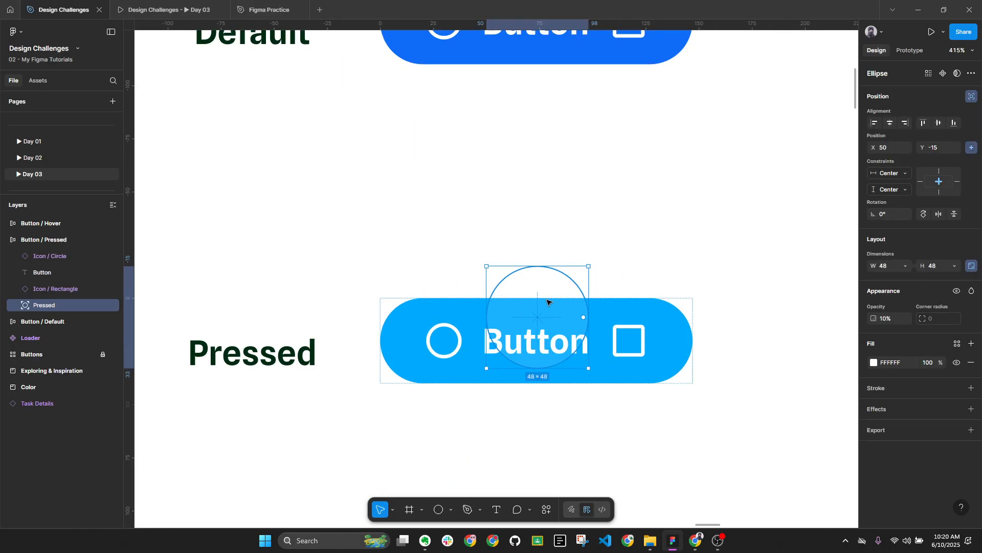
scroll(549, 305, "down", 1, "ctrl")
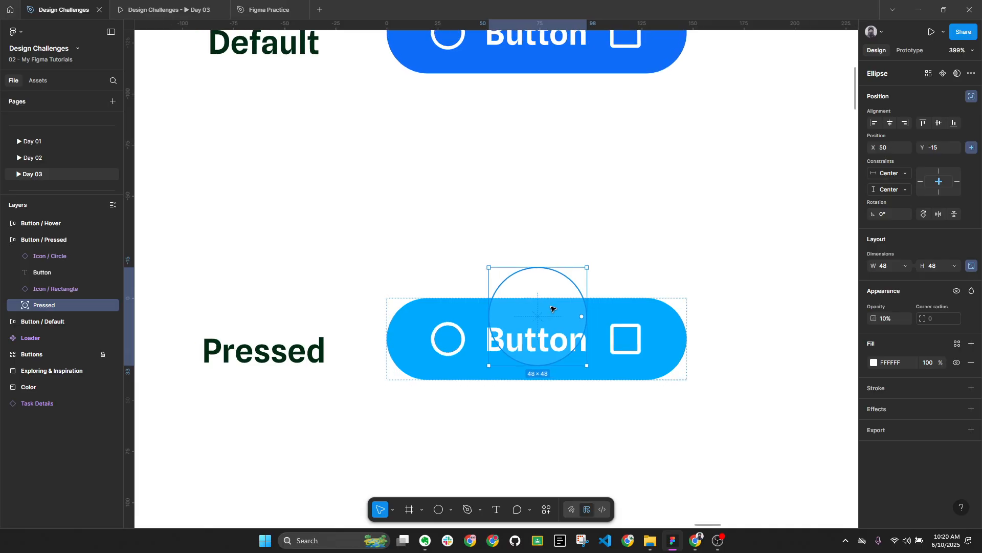
scroll(551, 309, "down", 3, "ctrl")
scroll(579, 197, "up", 2)
Copy the "Pressed" circle from "Button / Pressed" into the "Button / Default" frame at X 50, Y -15
left_click(590, 168)
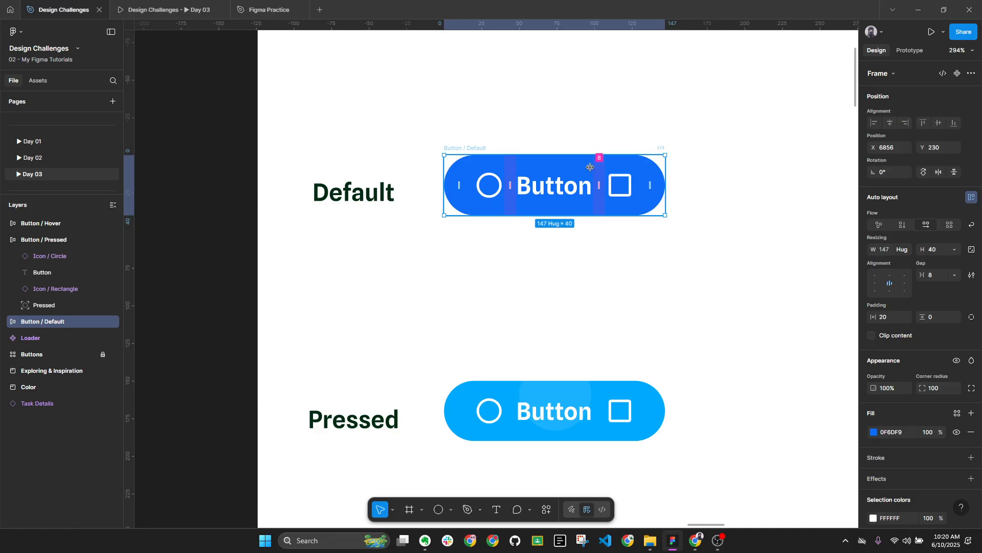
key("alt")
key("alt+l")
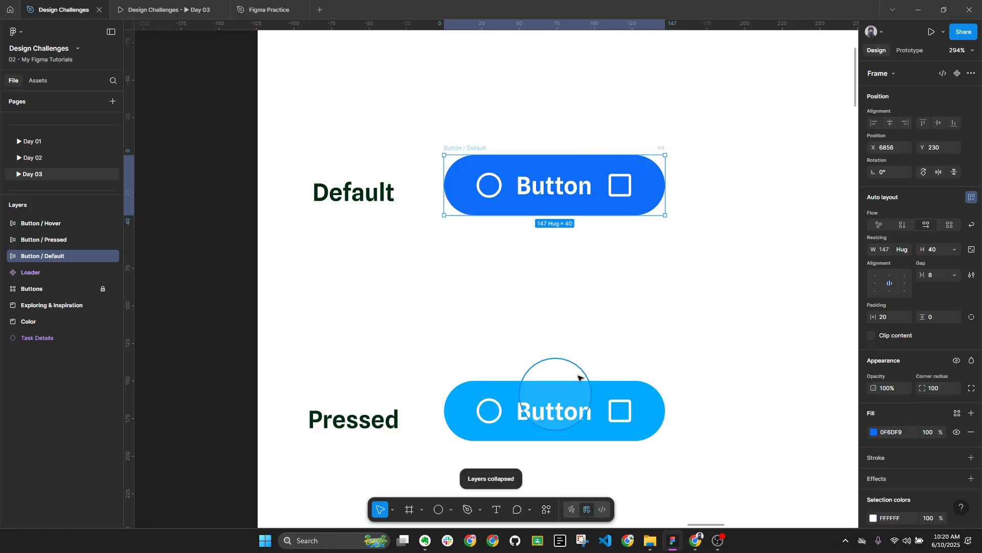
left_click(583, 391, "ctrl")
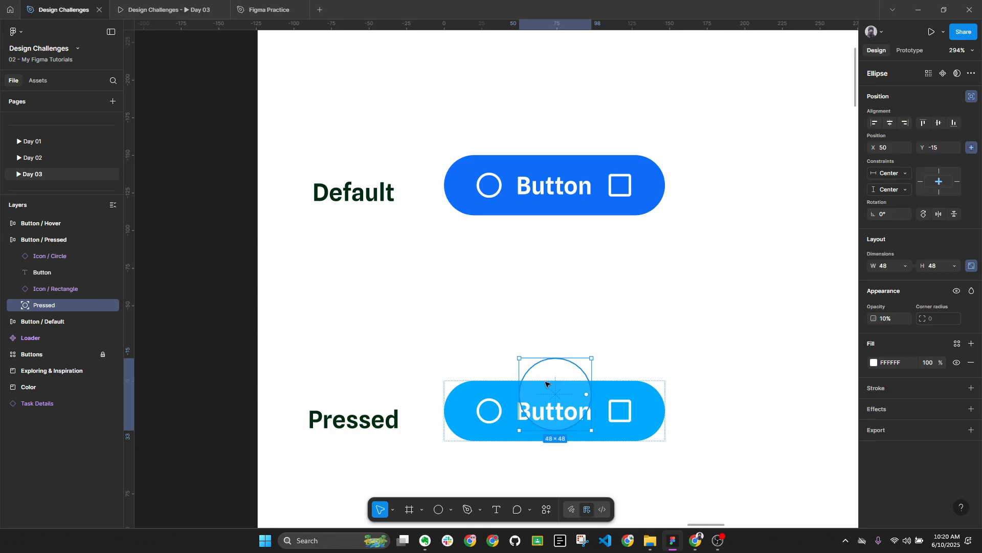
left_click(583, 174)
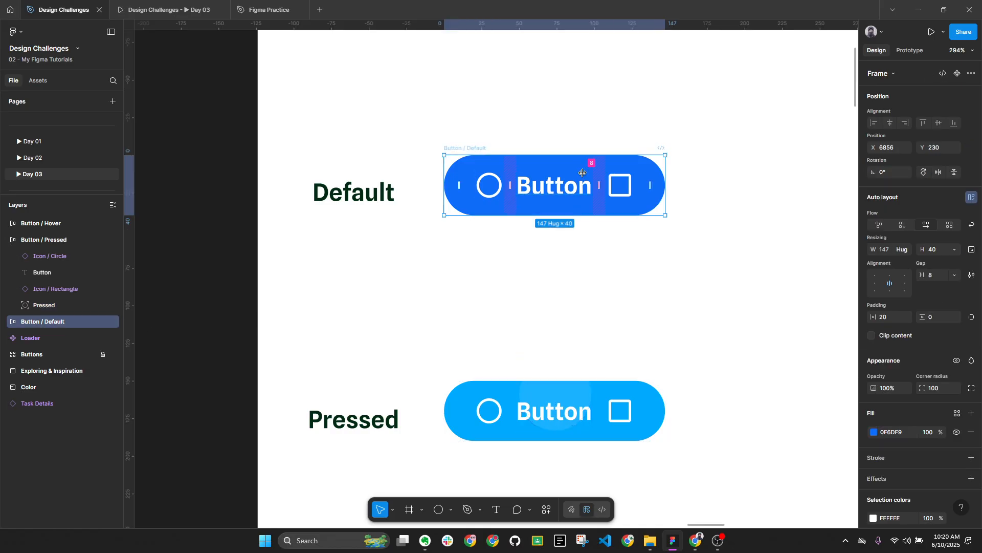
left_click(583, 174)
scroll(575, 171, "up", 3)
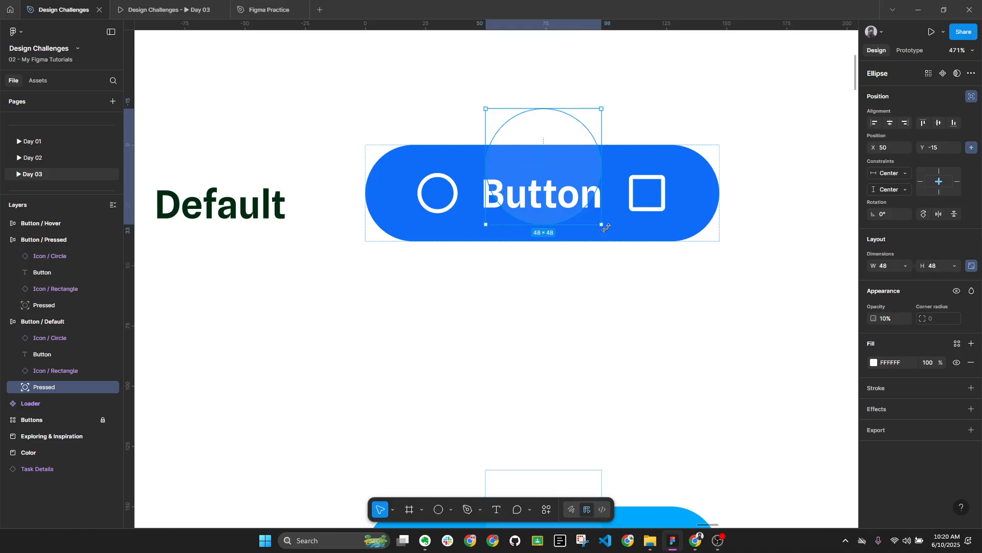
Shrink the "Pressed" circle in the "Button / Default" frame to 3 × 3 and align it to the button's top centre
left_click_drag(606, 227, 490, 115)
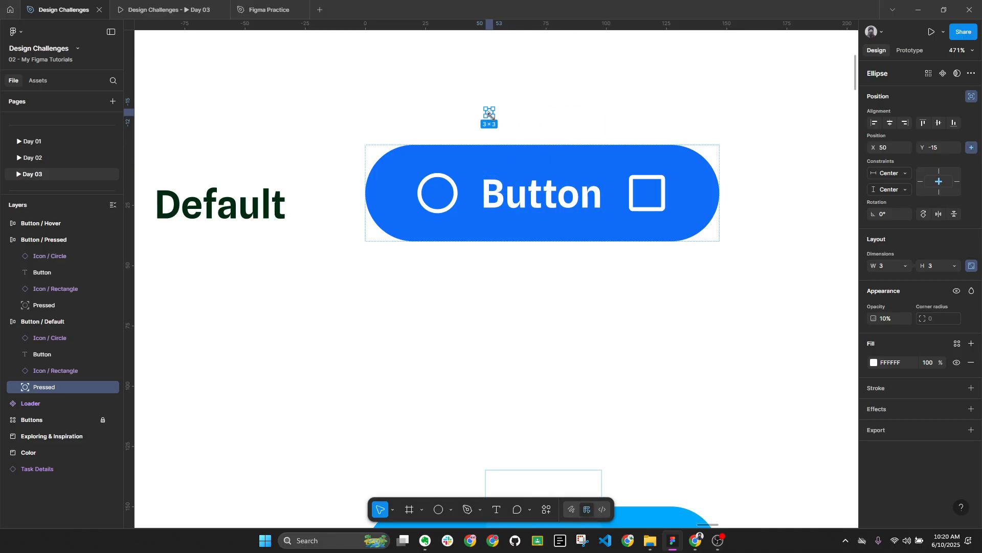
left_click(890, 122)
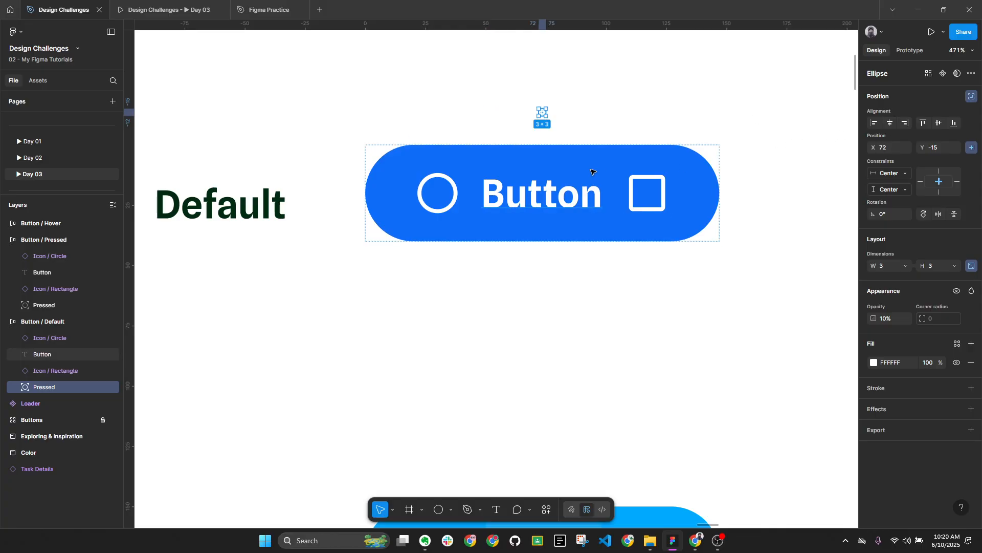
left_click(924, 123)
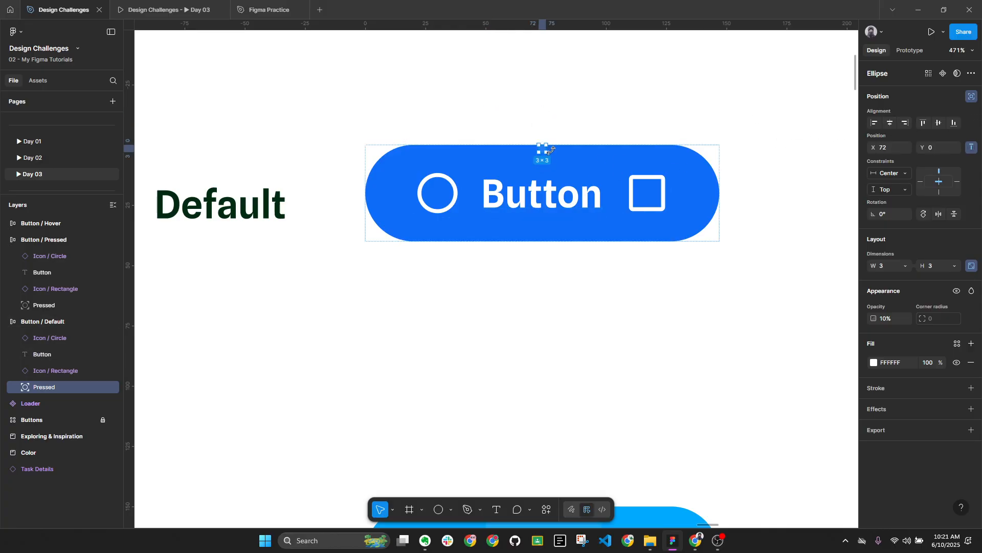
Set the opacity of the small "Pressed" circle in "Button / Default" to 0%
scroll(552, 150, "up", 10)
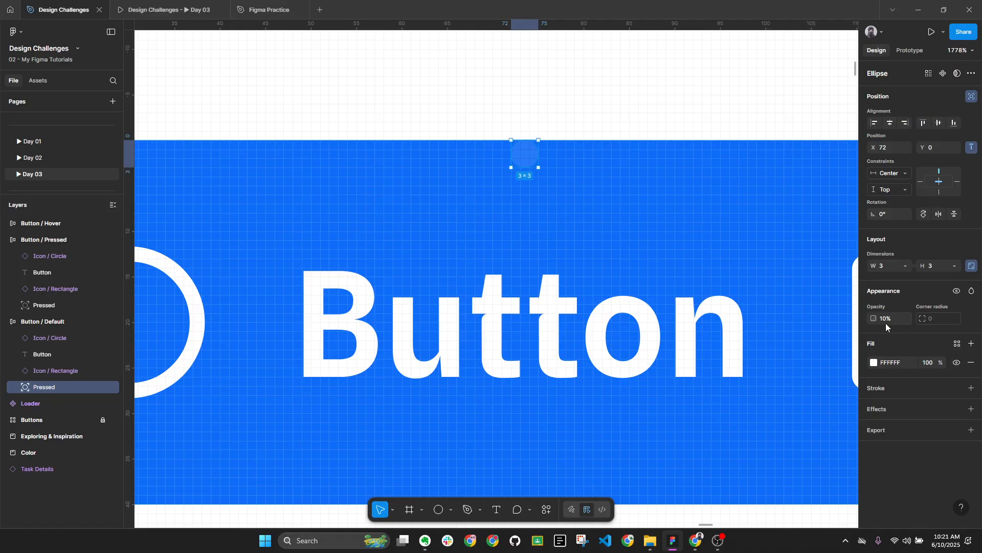
key("Return")
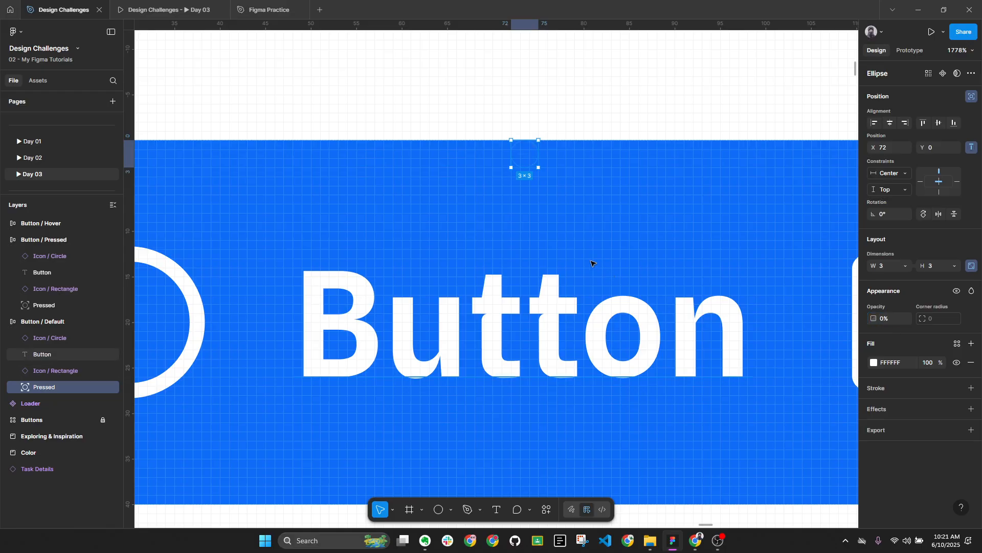
scroll(590, 263, "down", 12)
left_click(763, 253)
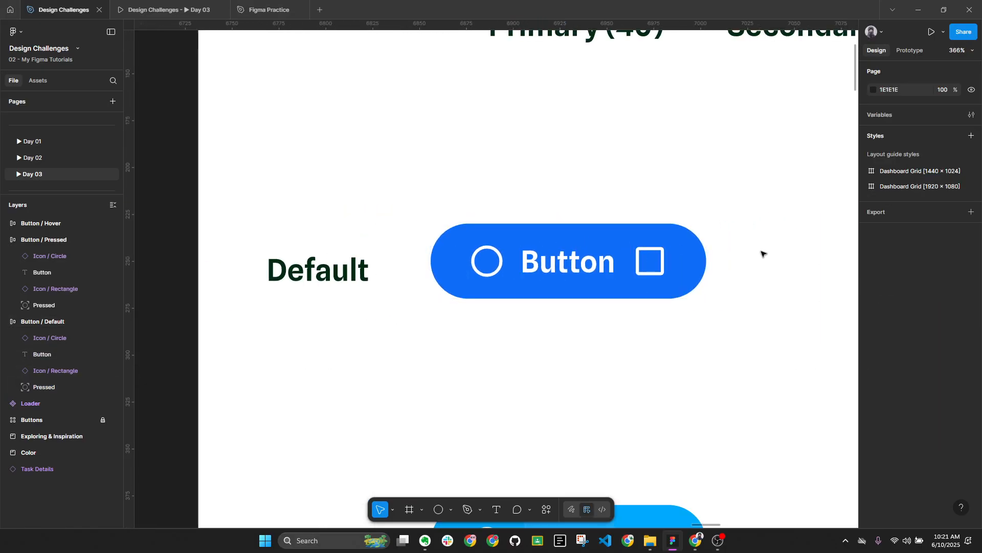
Copy the 3 × 3 transparent "Pressed" circle from "Button / Default" into the "Button / Hover" frame and collapse the other layers
left_click(569, 227)
scroll(581, 294, "down", 5)
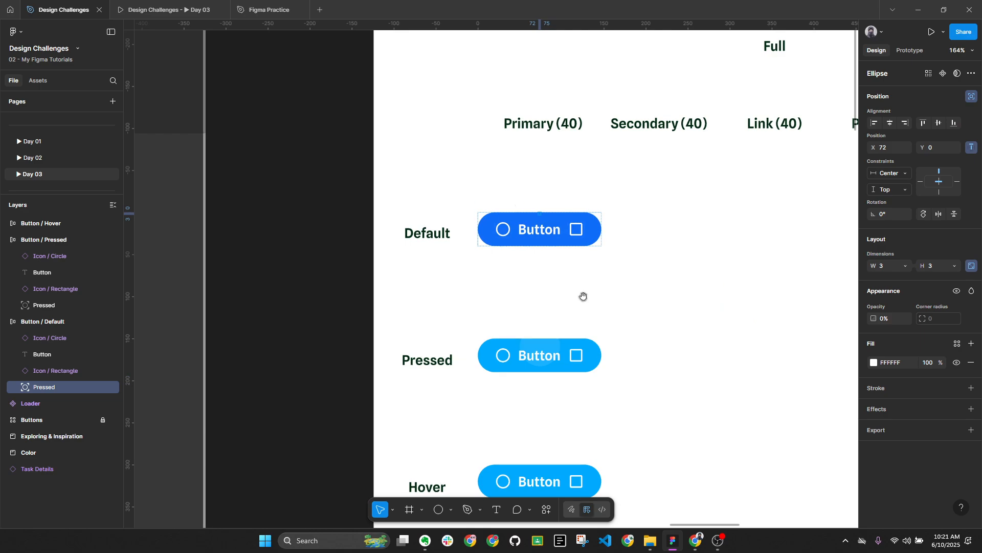
scroll(537, 296, "down", 3)
left_click(521, 348)
left_click(596, 345)
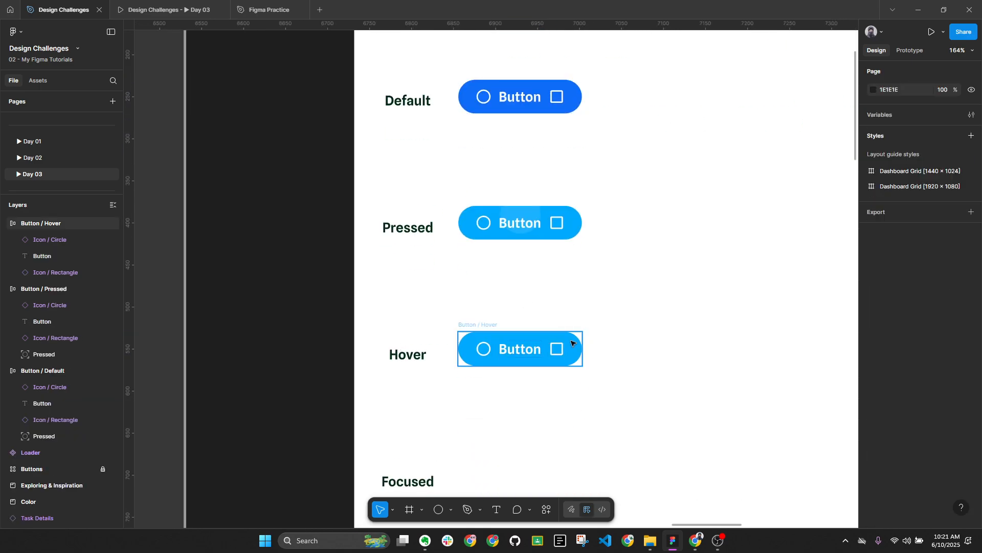
left_click(575, 343)
key("ctrl+v")
scroll(547, 347, "up", 1)
scroll(553, 352, "up", 3)
key("alt")
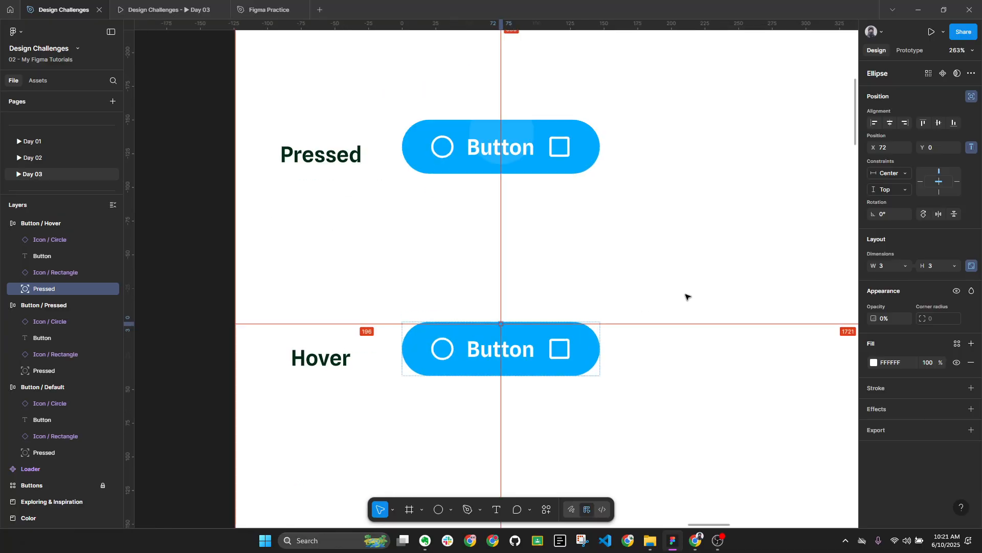
key("alt+l")
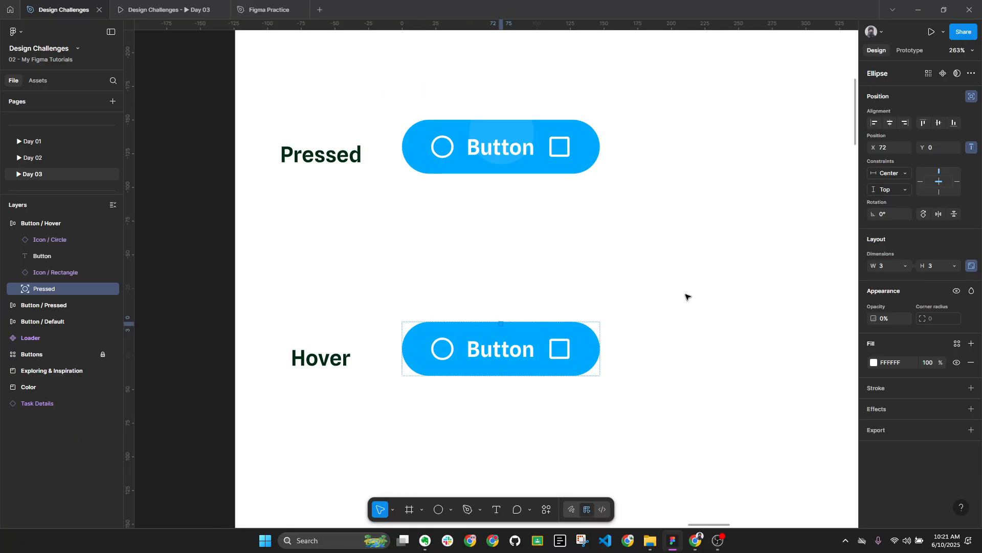
scroll(617, 268, "down", 3)
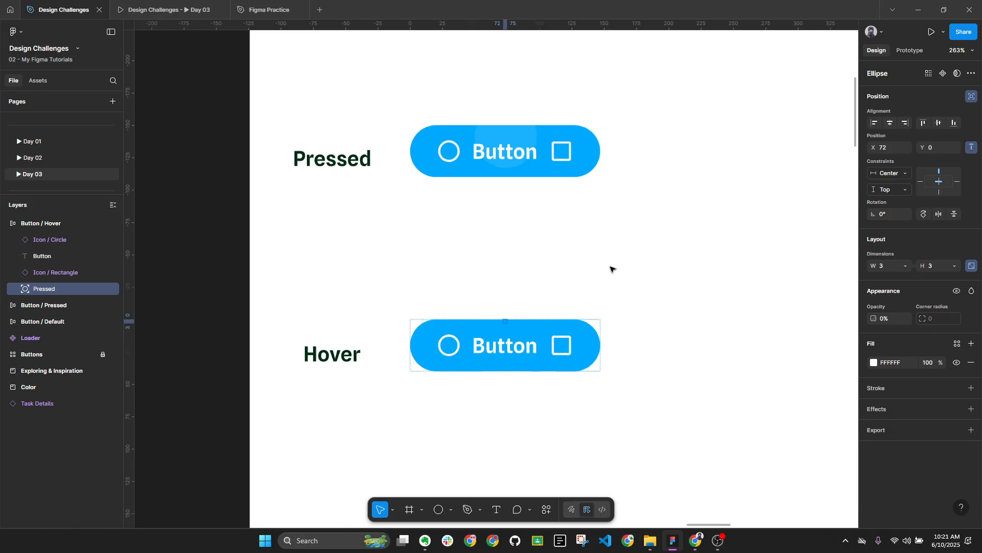
scroll(612, 272, "down", 1)
scroll(686, 271, "down", 1)
left_click(676, 263)
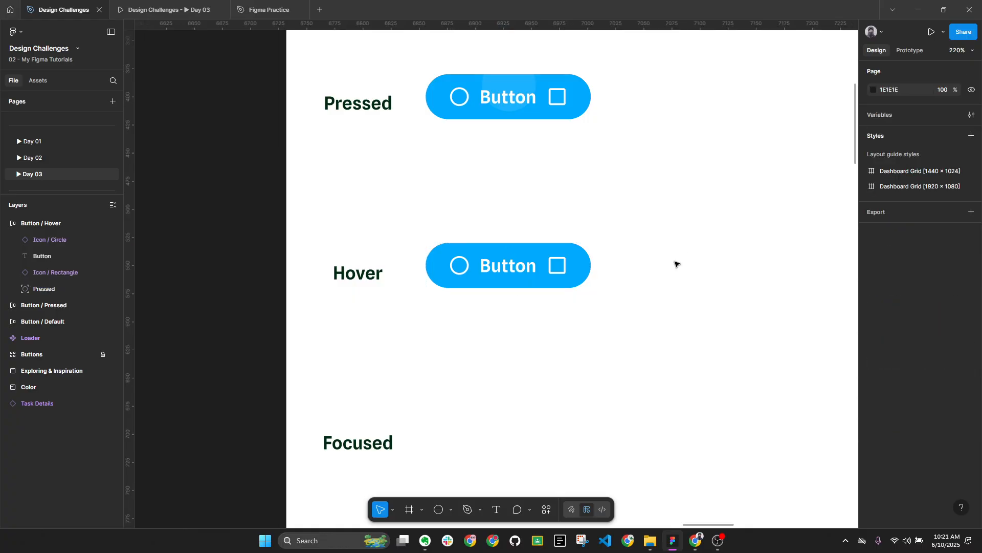
Examine the reference buttons' Focused and Loading states and compare them with the button variants in the Primary (40) column
scroll(614, 229, "down", 4)
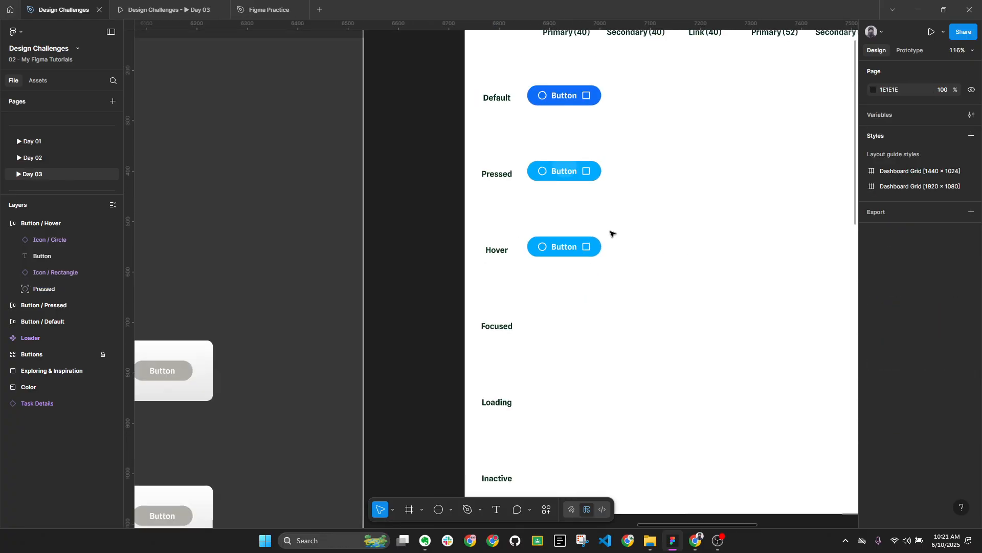
left_click_drag(402, 335, 735, 171)
left_click_drag(543, 203, 685, 228)
scroll(685, 228, "up", 5)
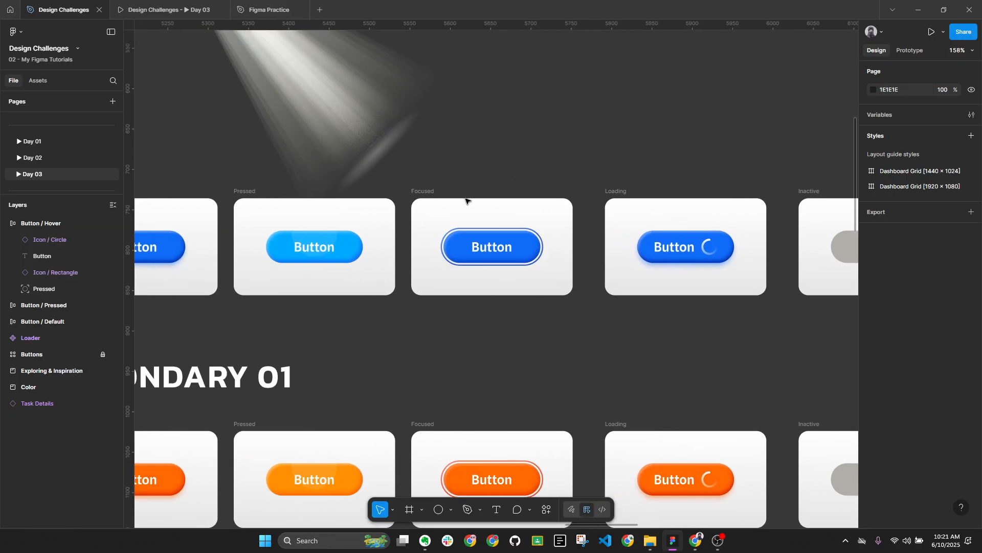
scroll(469, 210, "down", 2)
scroll(471, 225, "right", 10)
scroll(450, 242, "right", 5)
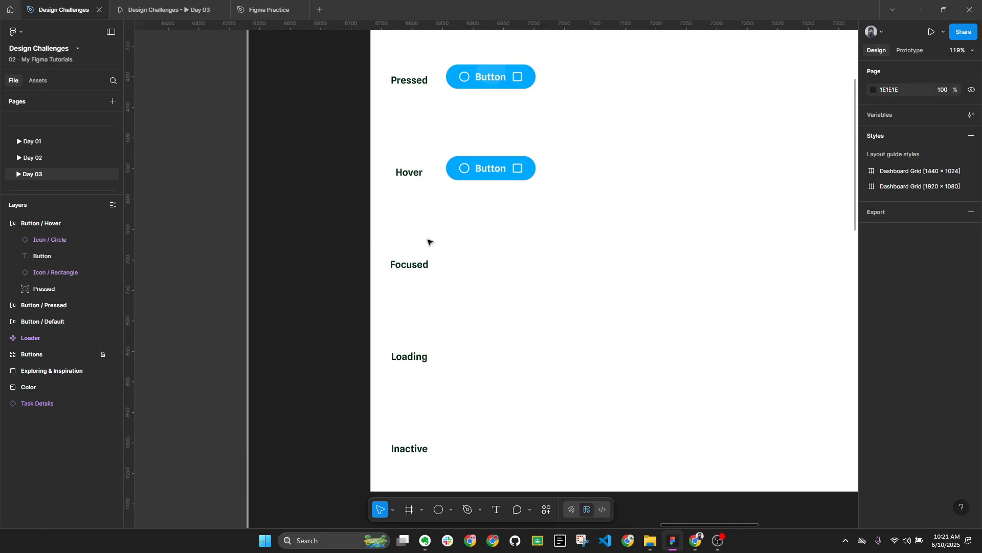
scroll(494, 189, "up", 3)
scroll(563, 179, "up", 2)
scroll(596, 165, "left", 2)
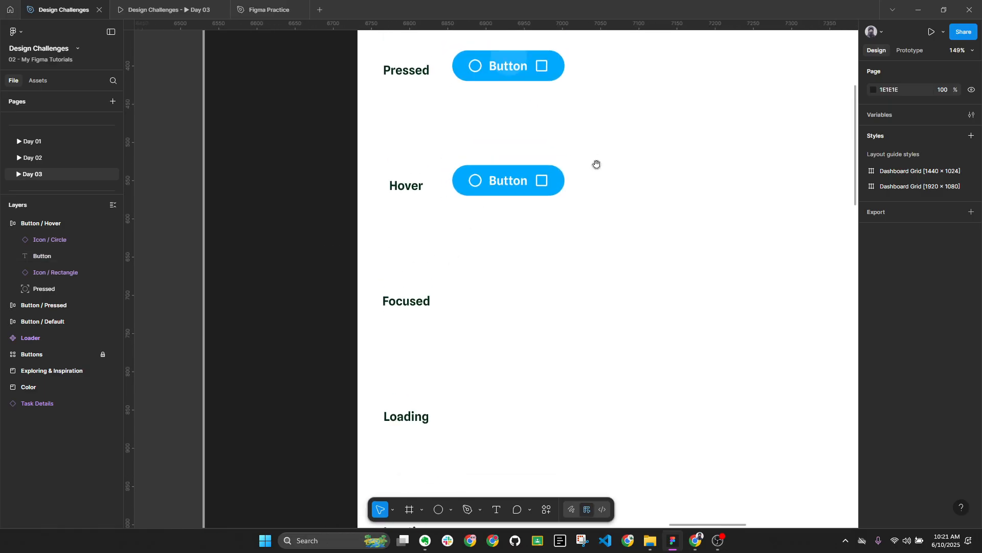
scroll(567, 301, "down", 1)
scroll(566, 301, "up", 5)
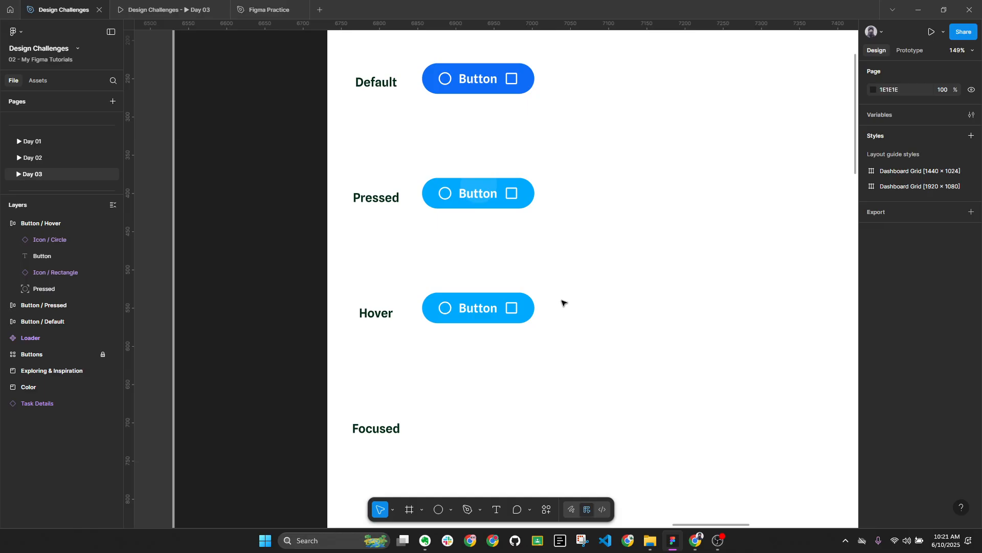
Switch to Chrome and examine how keyboard focus is shown on the "link buttons" image results
left_click(696, 541)
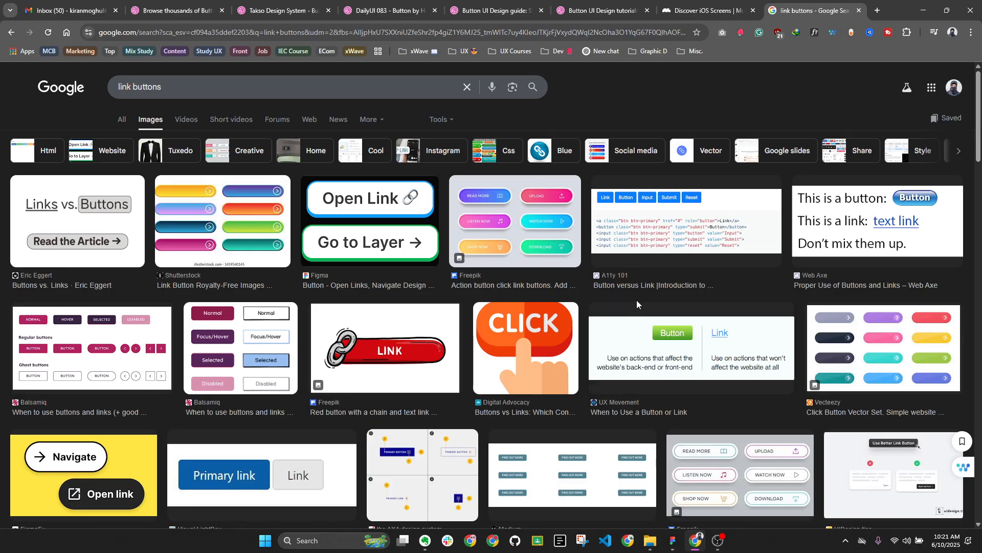
key("Tab")
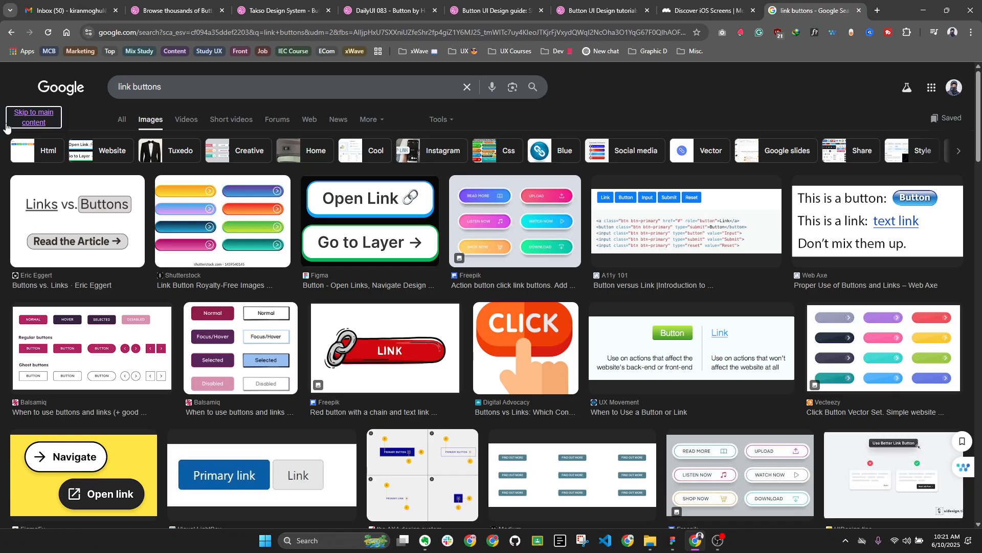
left_click(32, 118)
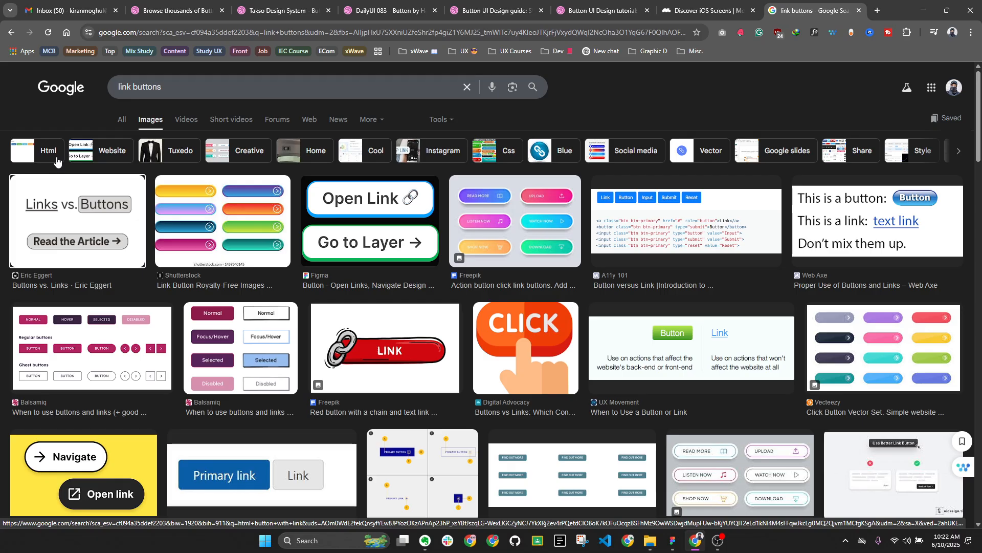
scroll(57, 161, "down", 1)
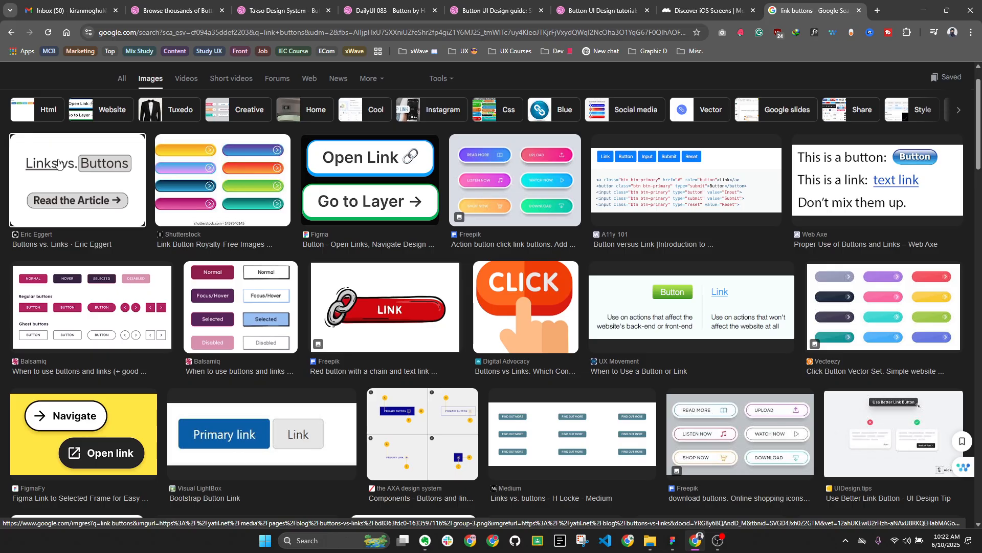
scroll(58, 162, "down", 1)
scroll(132, 184, "up", 2)
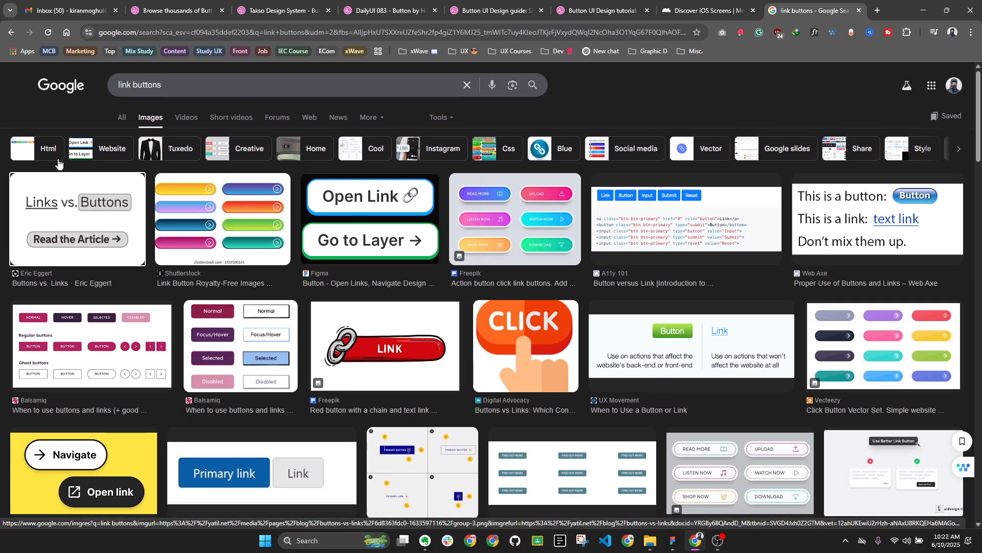
left_click(47, 33)
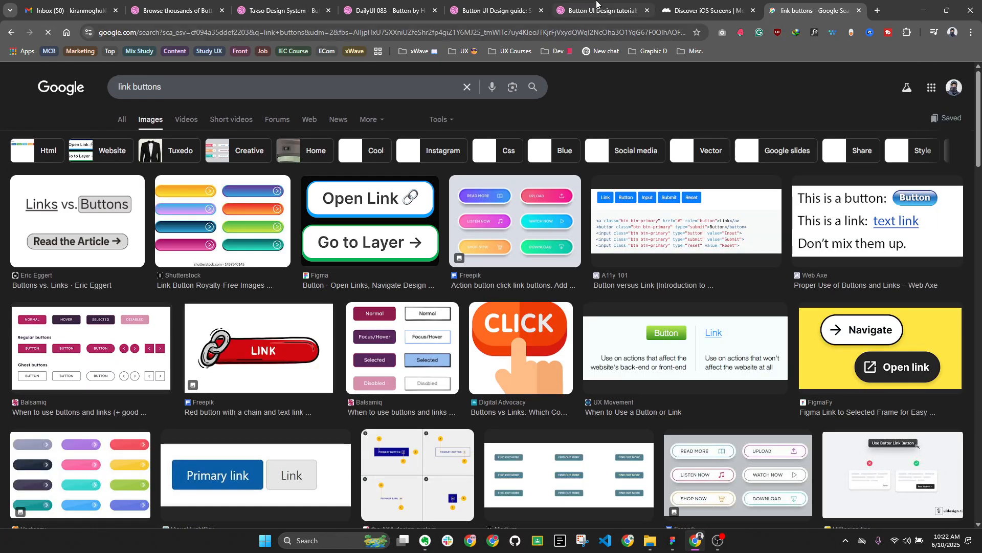
View the Dribbble button tutorial and check keyboard focus on Mobbin's signup screens page, changing it from iOS to Web
left_click(595, 6)
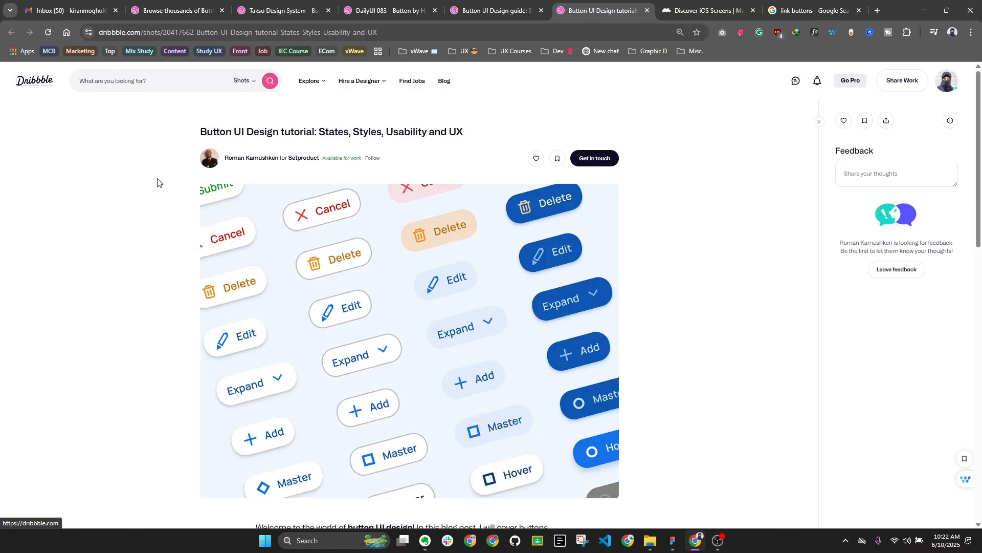
scroll(157, 183, "down", 1)
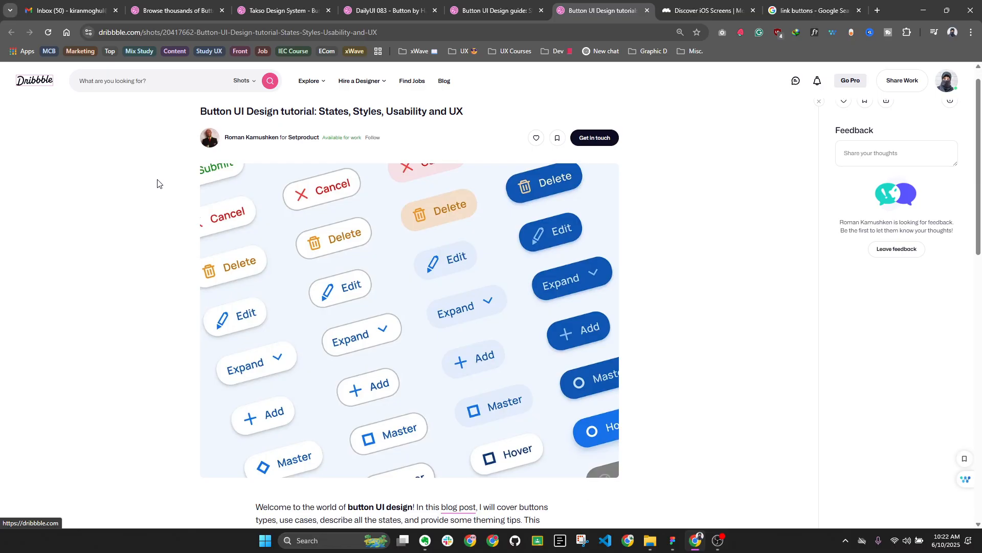
scroll(157, 183, "up", 1)
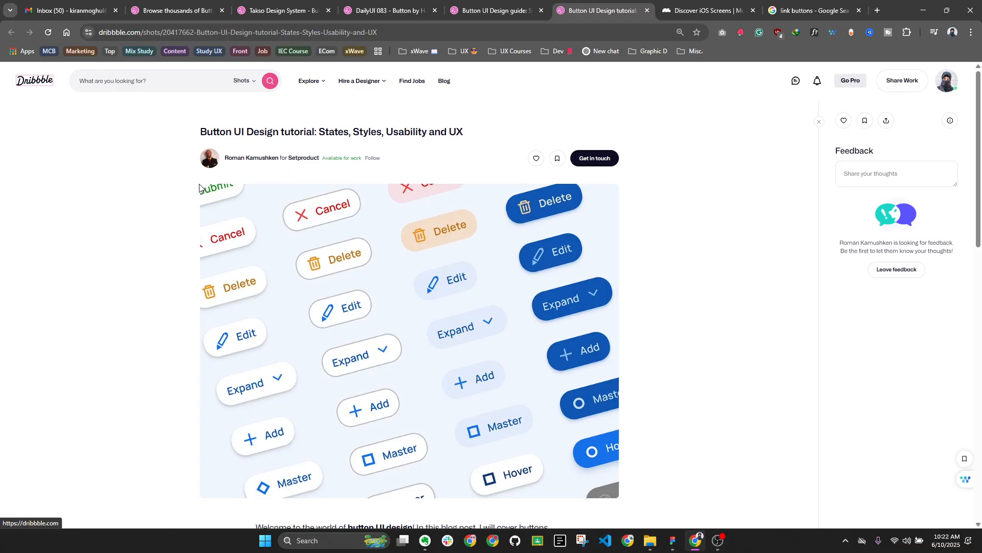
key("ctrl+Tab")
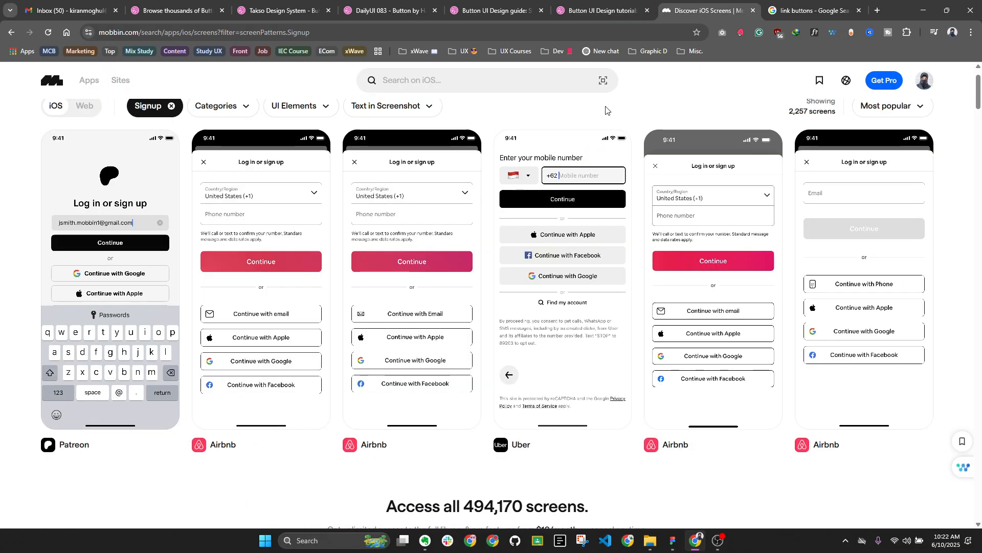
key("Tab")
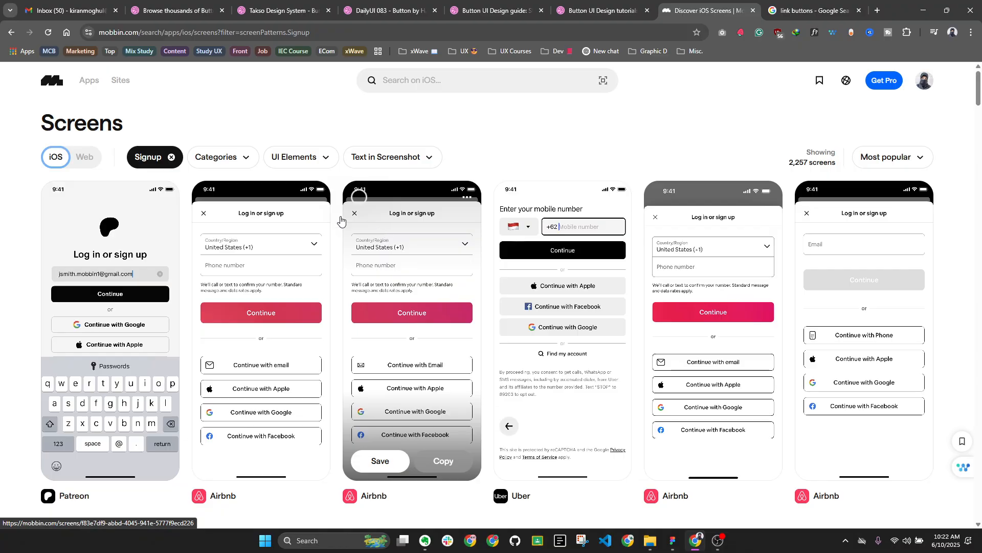
left_click(55, 167)
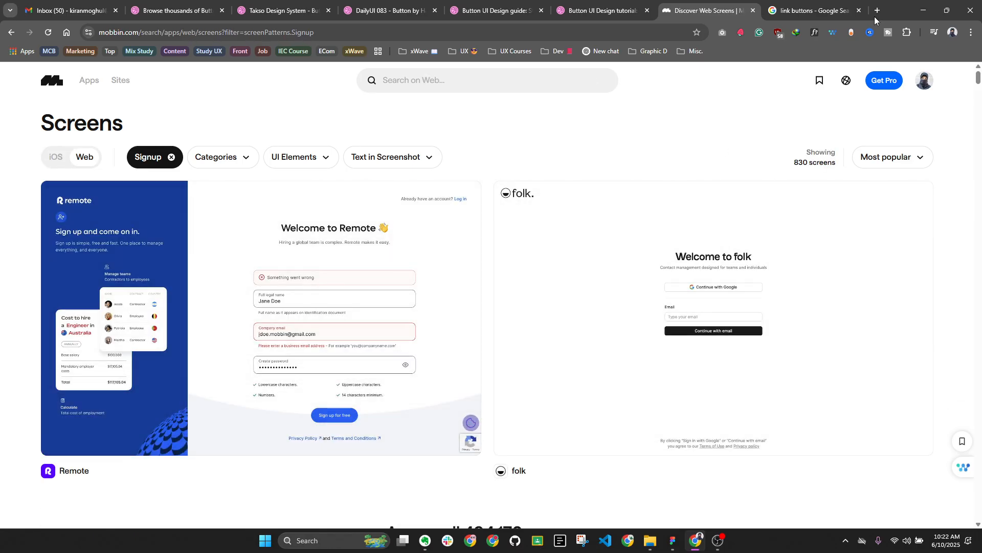
Reload the "link buttons" image results and bring keyboard focus to the "Skip to main content" link
left_click(815, 11)
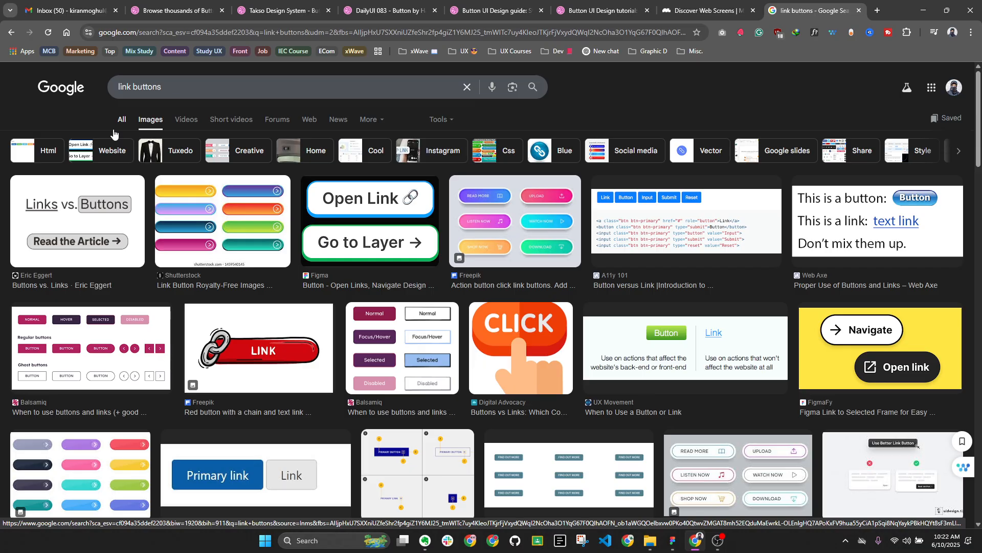
left_click(48, 32)
key("Tab")
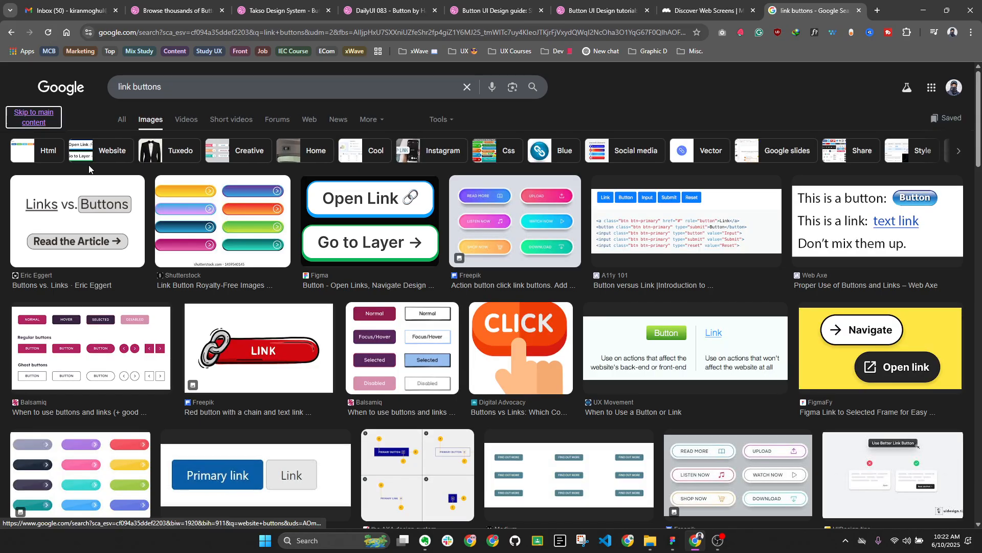
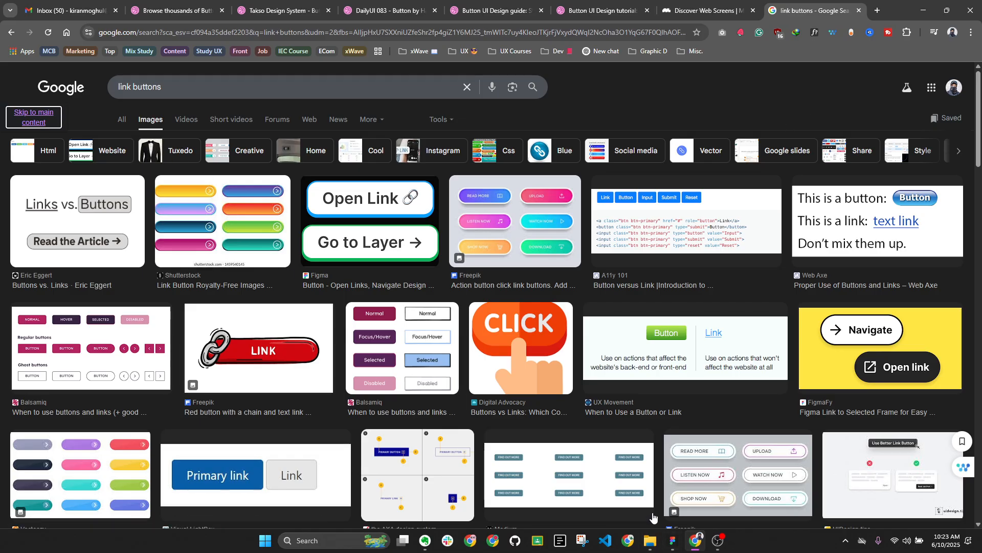
Switch to Figma and duplicate the Default Primary (40) button into the Focused row
left_click(672, 540)
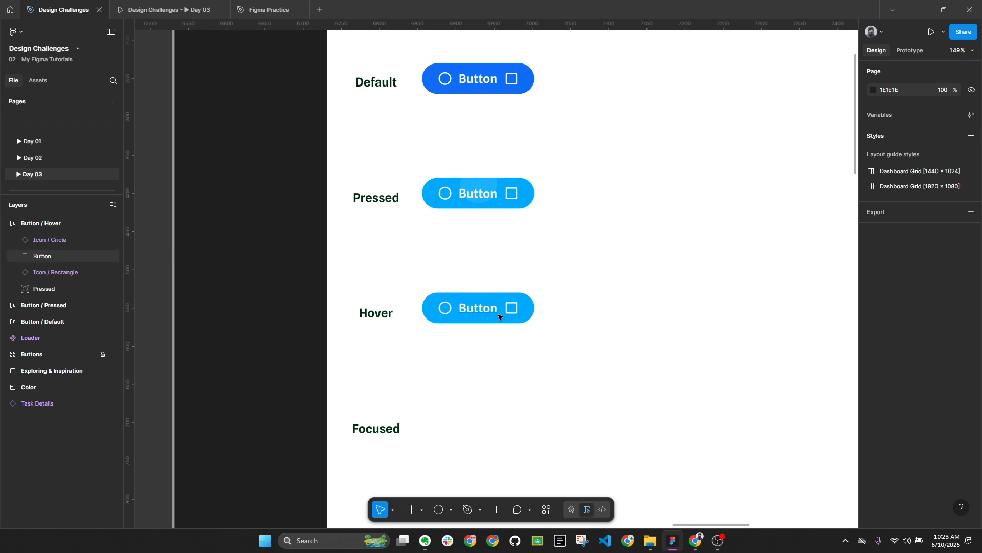
scroll(448, 235, "down", 3)
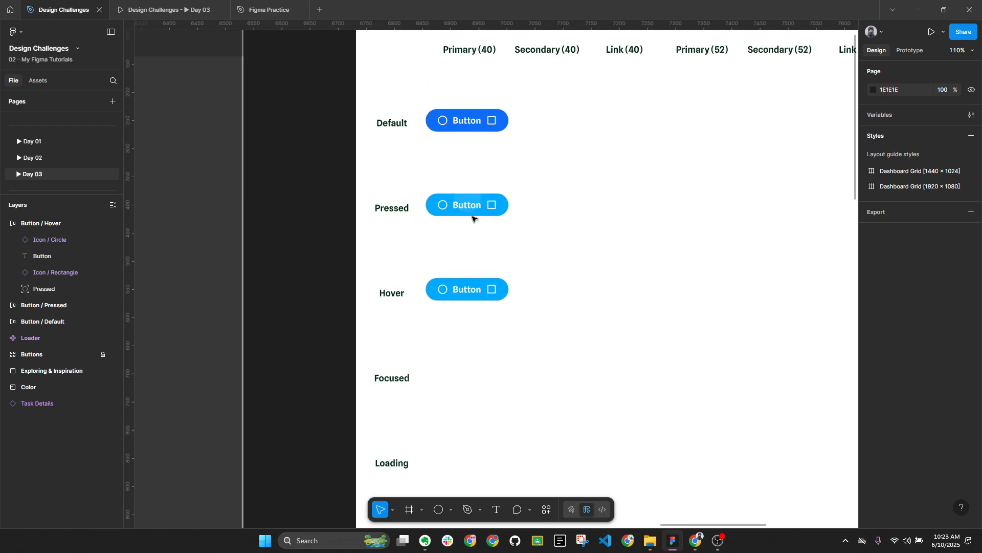
left_click(448, 102)
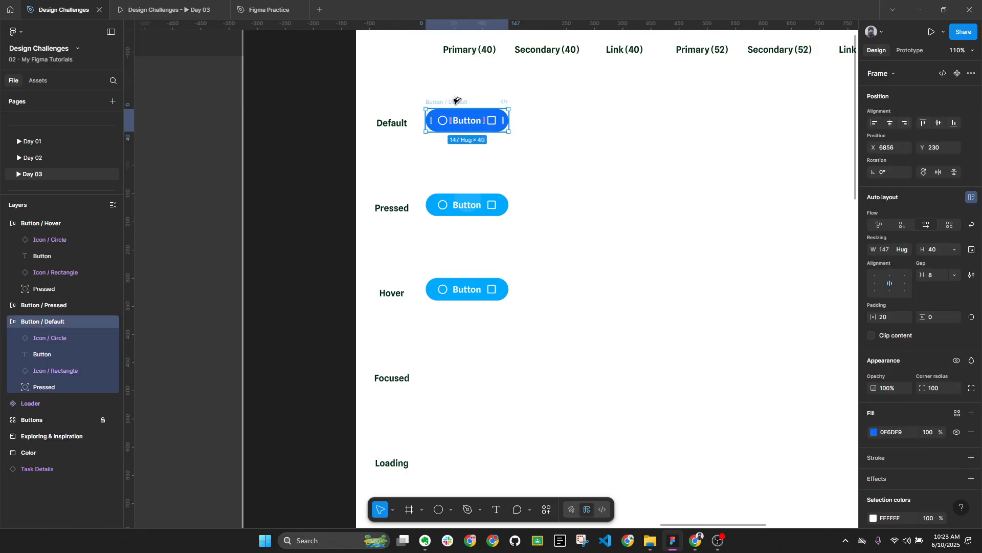
left_click_drag(452, 101, 453, 353)
left_click(561, 367)
left_click_drag(550, 352, 540, 292)
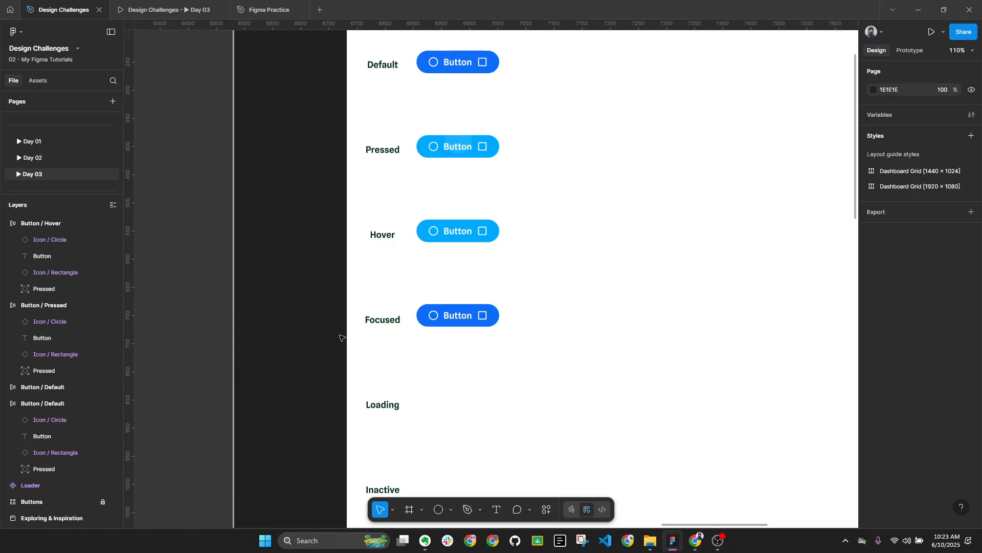
Examine the outline around the reference Focused button under Primary 01 and compare it with the new Focused-row button
scroll(413, 311, "up", 5)
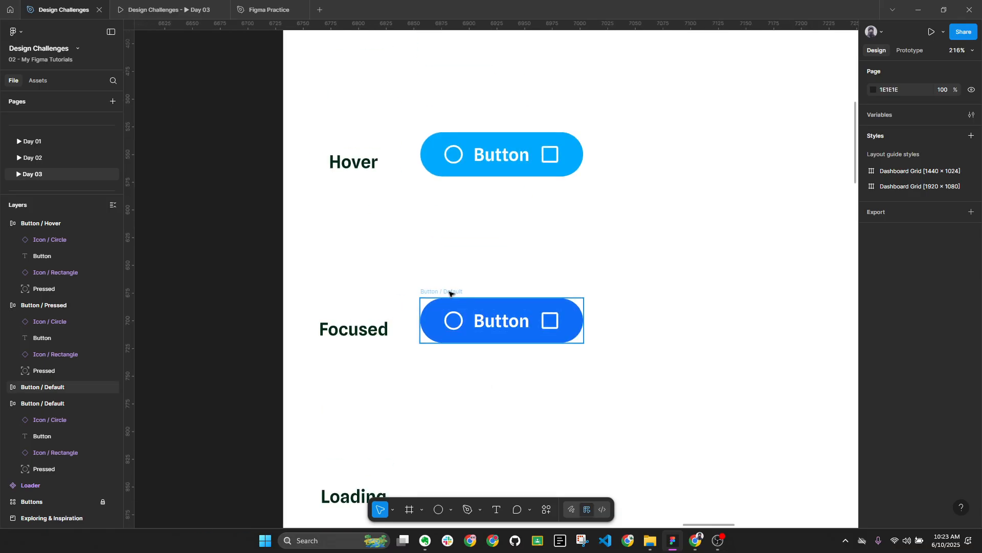
scroll(634, 269, "down", 7)
left_click_drag(375, 342, 414, 337)
scroll(425, 312, "left", 5)
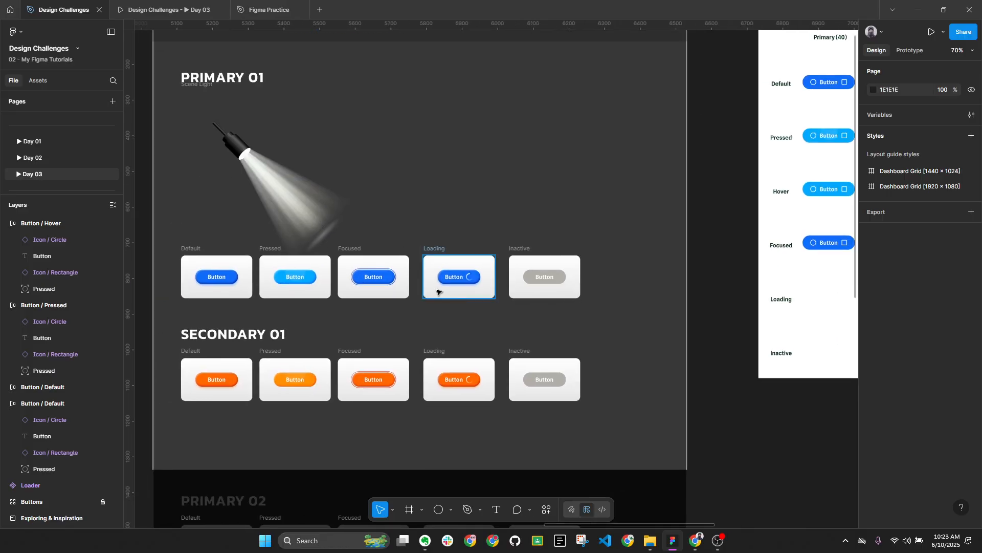
scroll(436, 287, "up", 7)
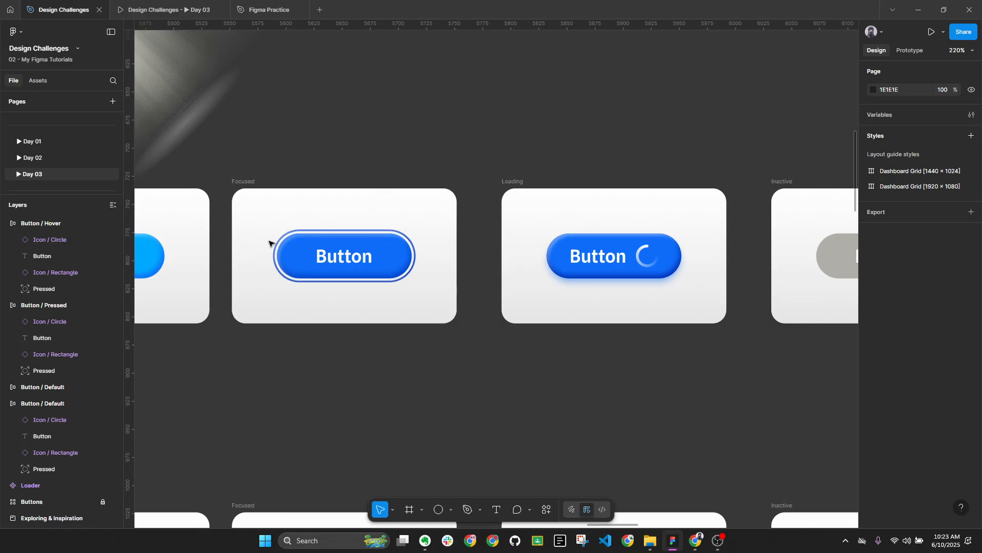
scroll(268, 244, "down", 6)
scroll(395, 291, "up", 8)
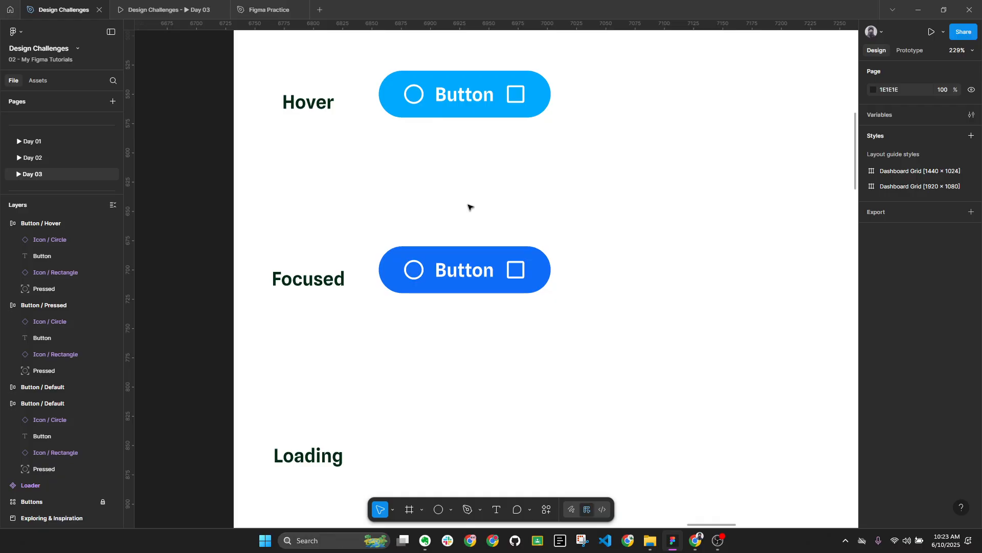
Draw a frame about 128 by 44 below the Focused-row button and set its width to the button's 147
key("f")
left_click_drag(401, 323, 564, 370)
key("ctrl+z")
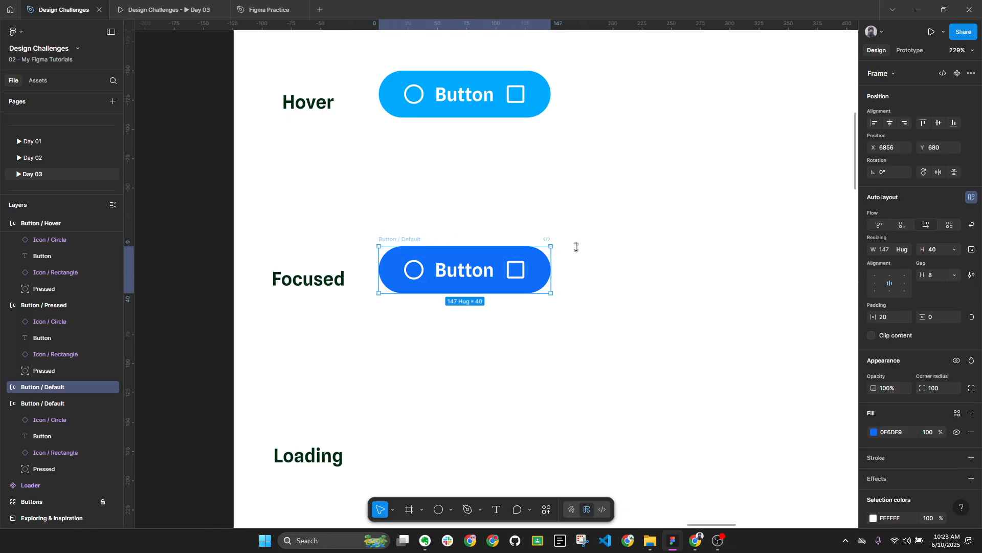
left_click(892, 253)
key("ctrl+c")
left_click(430, 334)
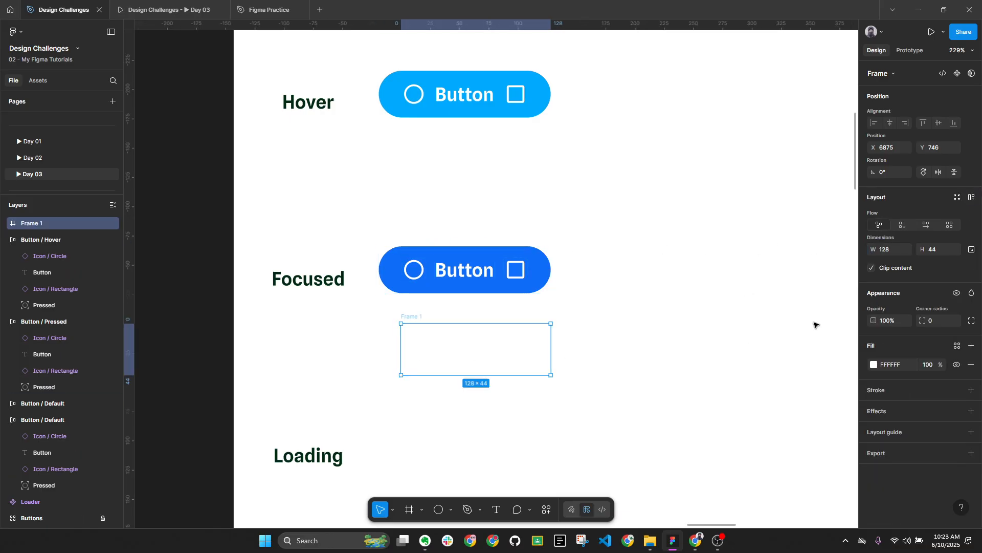
left_click(899, 252)
key("ctrl+v")
key("Return")
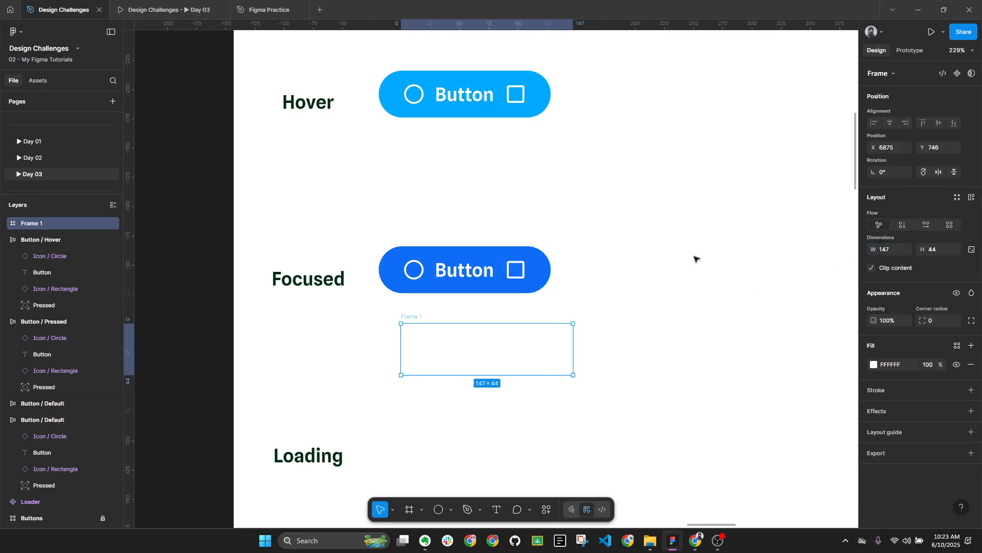
Set the new frame's height to 40 to match the Focused-row button
left_click(435, 271, "ctrl")
left_click(388, 249)
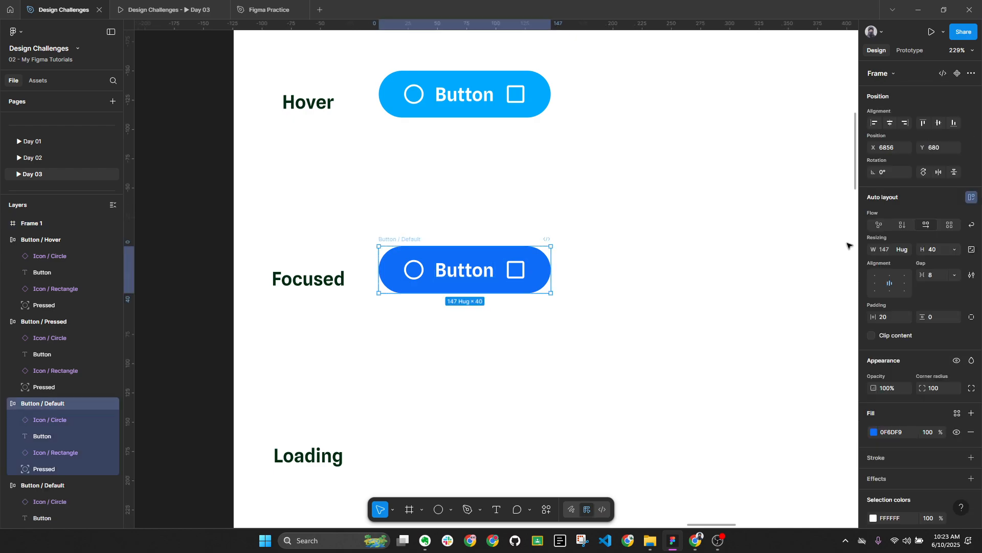
left_click(937, 254)
left_click(500, 357)
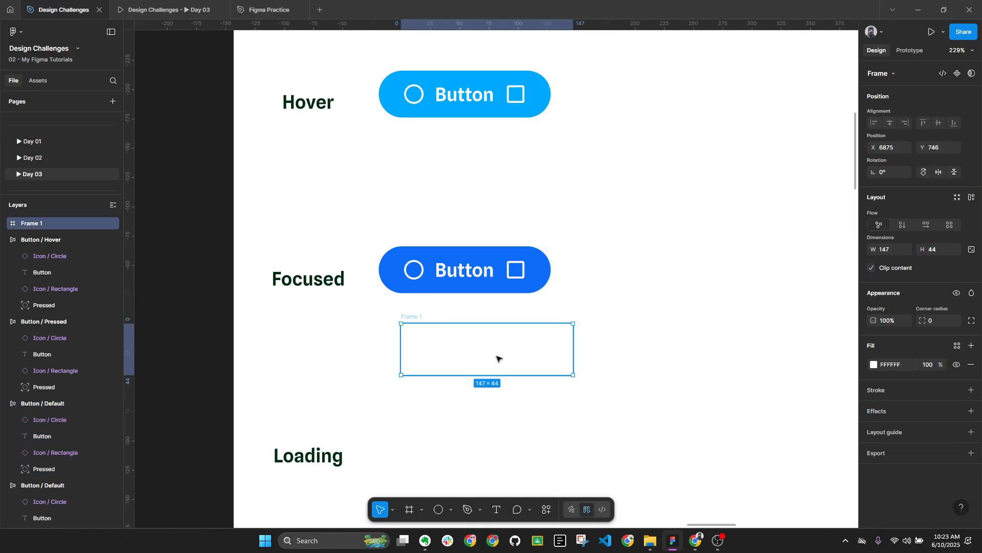
left_click(940, 249)
type("40")
key("Return")
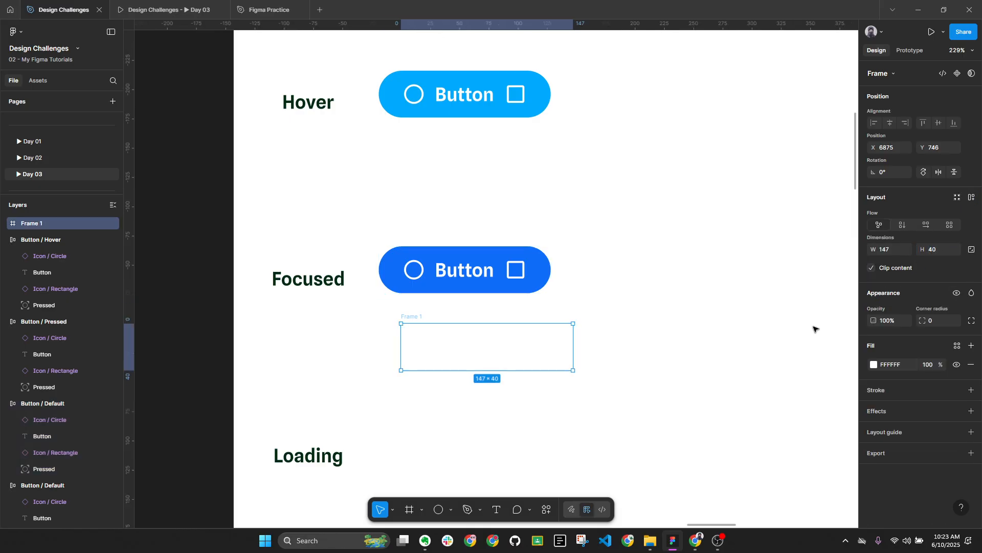
Remove the new frame's fill and give it a stroke
scroll(707, 312, "down", 3, "ctrl")
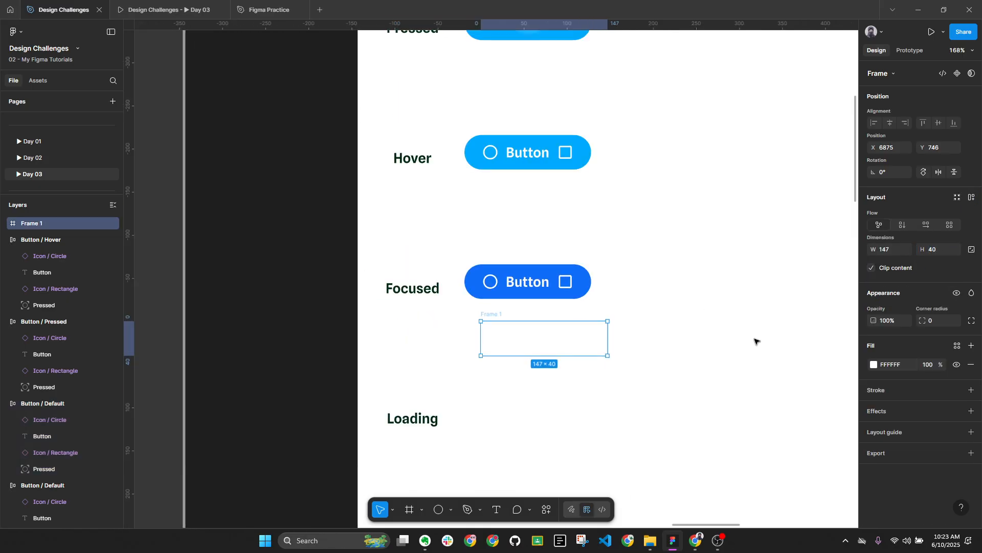
left_click(972, 364)
left_click(972, 366)
left_click(658, 393)
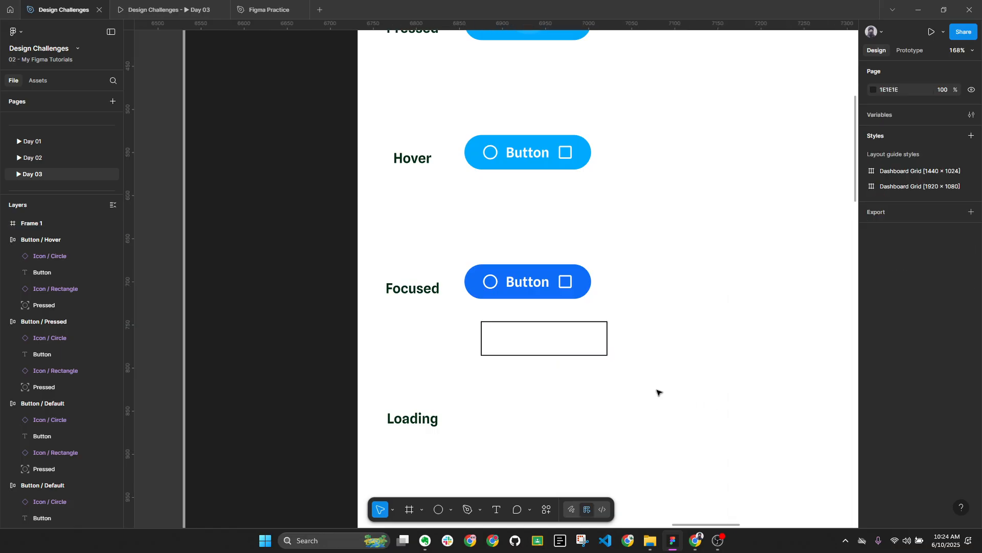
Copy the fill code 003FE5 from the Primary / 100 swatch in the Color section
scroll(663, 371, "down", 6, "ctrl")
left_click_drag(286, 323, 768, 278)
left_click_drag(430, 251, 760, 261)
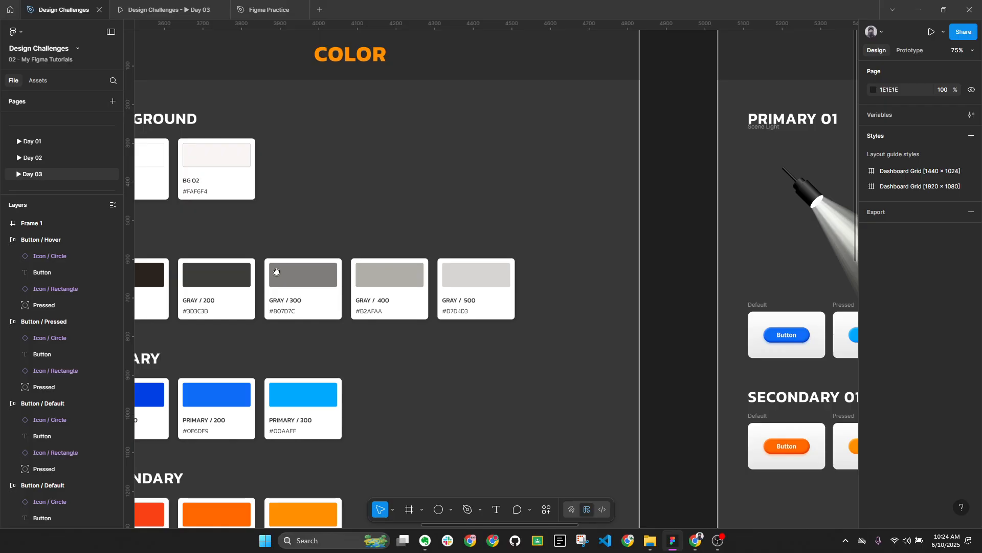
left_click_drag(228, 271, 452, 272)
left_click(339, 395, "ctrl")
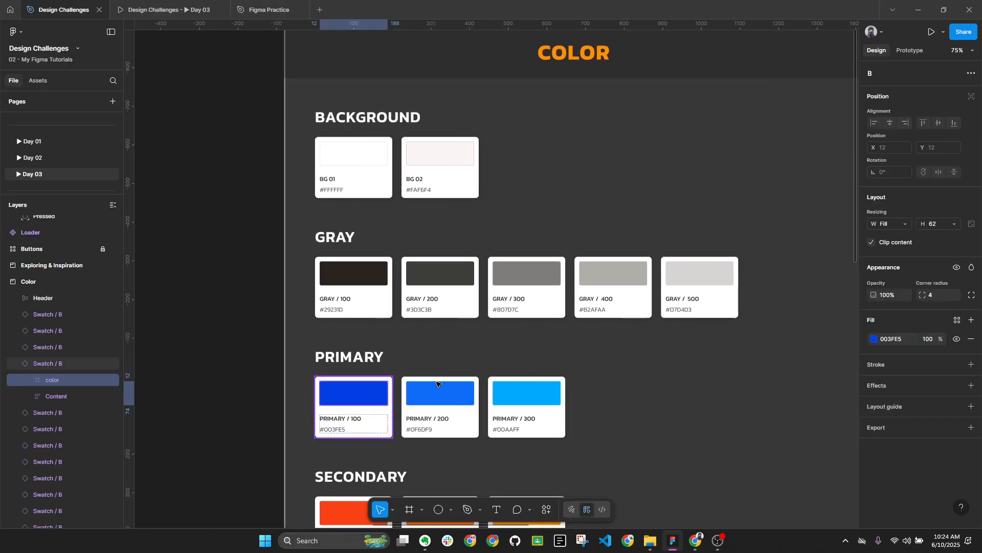
left_click(890, 339)
key("ctrl+c")
left_click(241, 335)
Apply the colour 003FE5 to the stroke of the frame below the Focused-row button and set its corner radius to 1000
scroll(241, 335, "down", 3, "ctrl")
left_click_drag(622, 322, 210, 291)
scroll(619, 281, "up", 6, "ctrl")
left_click(537, 316)
scroll(537, 316, "up", 2, "ctrl")
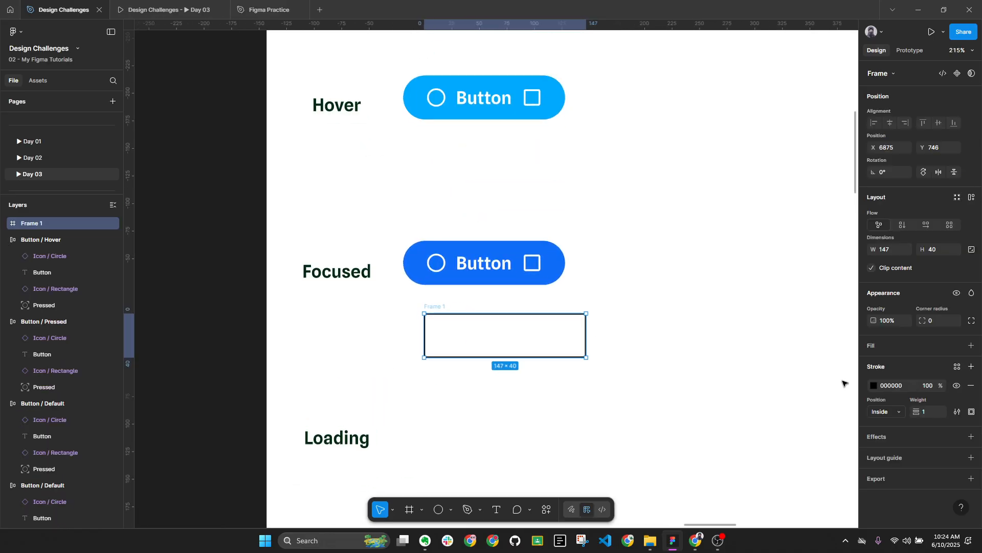
left_click(896, 385)
key("ctrl+v")
key("Return")
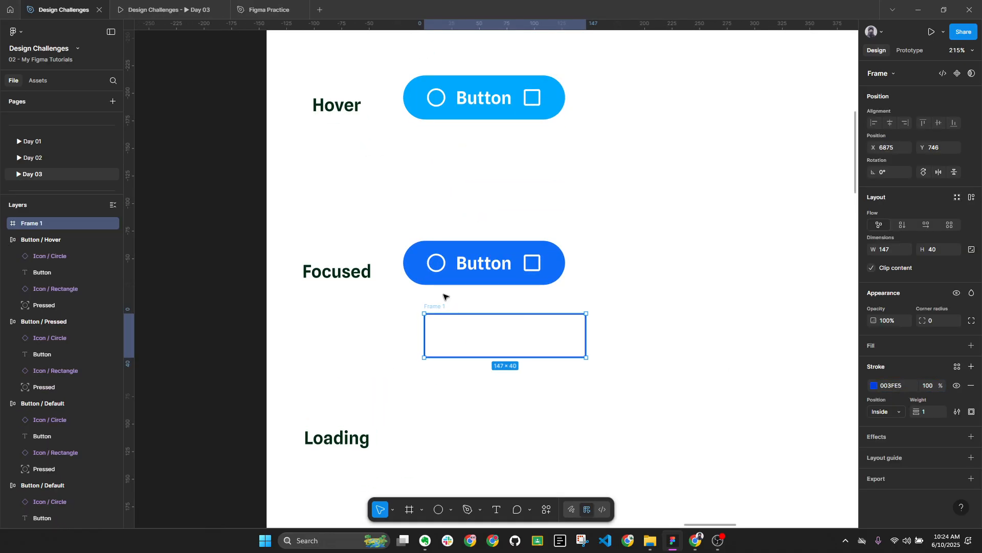
scroll(448, 300, "up", 2, "ctrl")
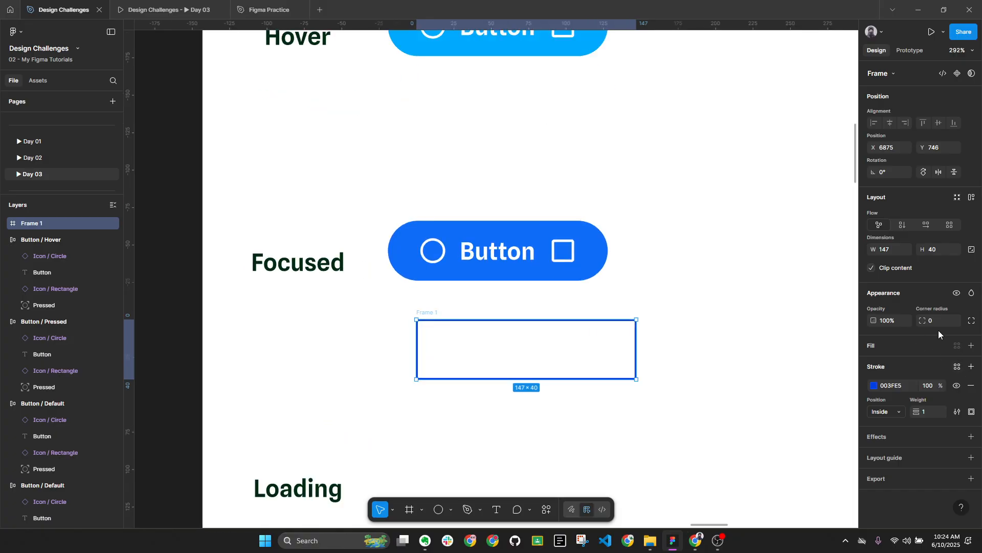
key("Return")
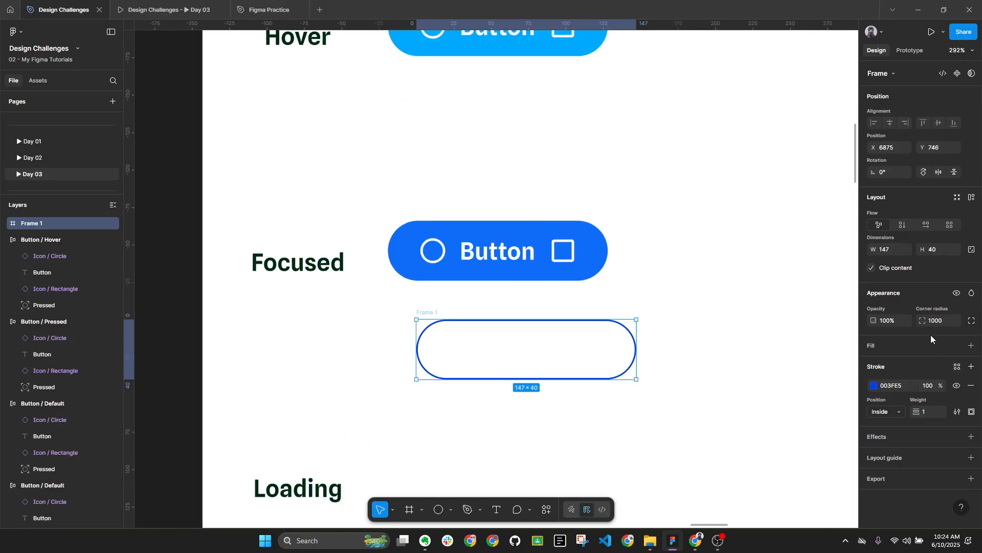
Rename the outline frame as Focused and collapse the layers
double_click(422, 313)
type("Fresse")
key("ctrl+a")
type("Focuse")
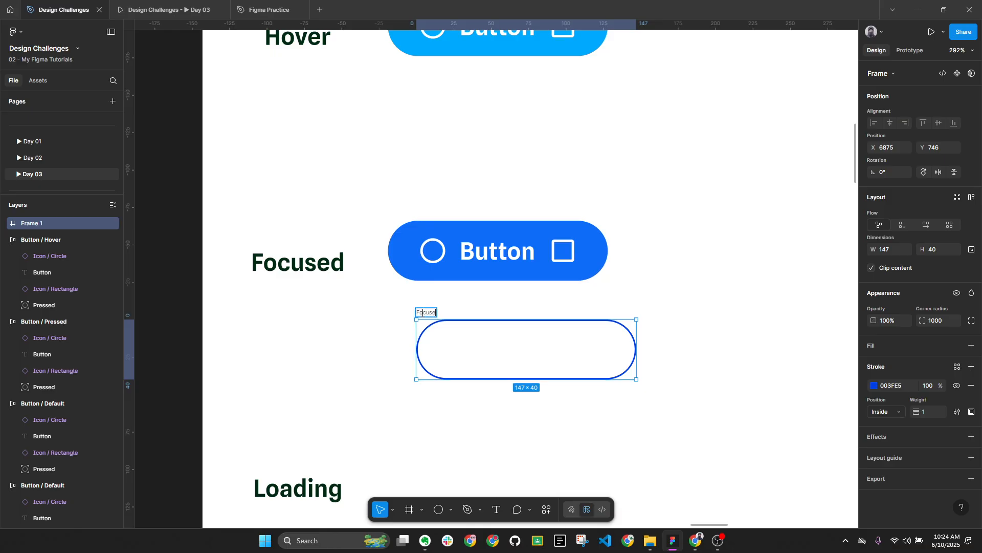
type("d")
key("Return")
key("alt+l")
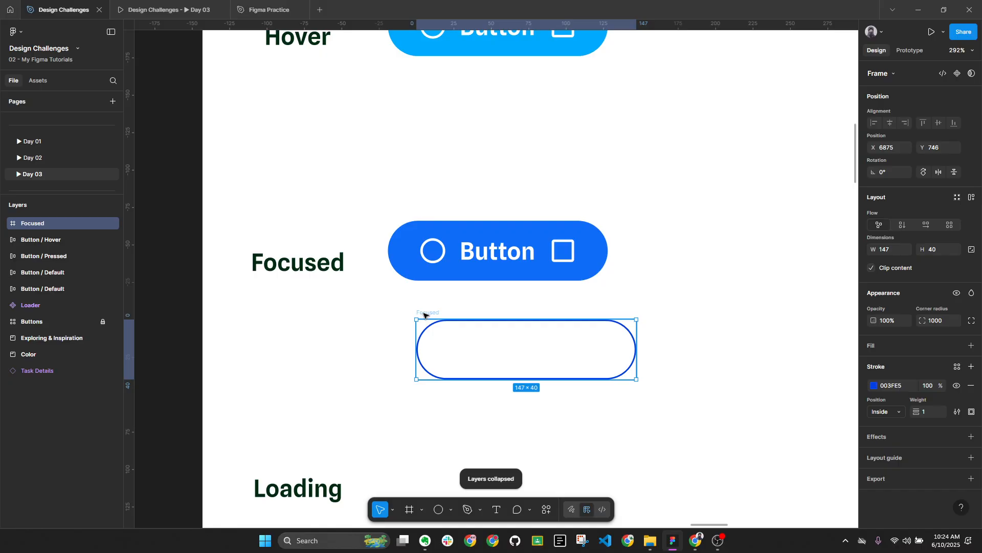
Try to cut the Focused outline frame and paste it into the Focused-row button
key("Delete")
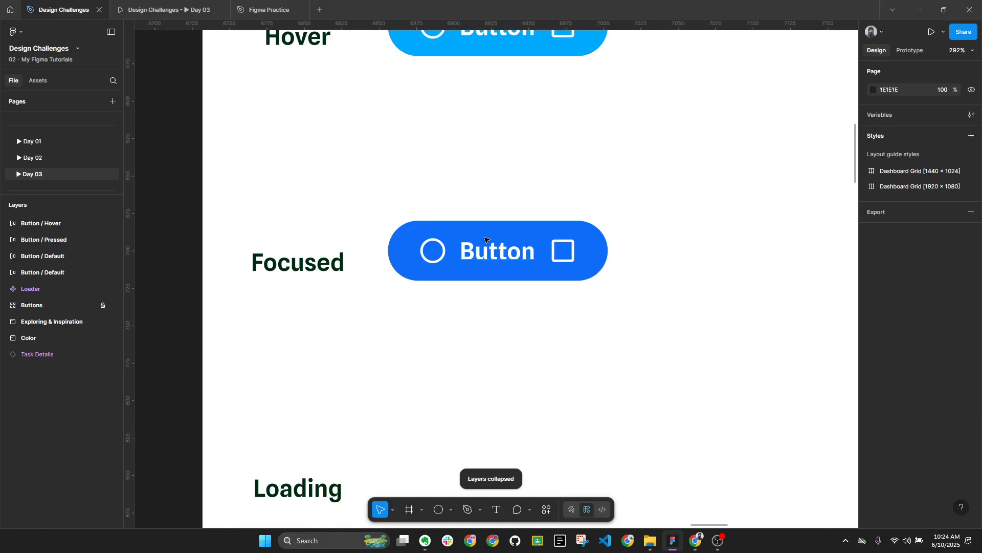
left_click(451, 225)
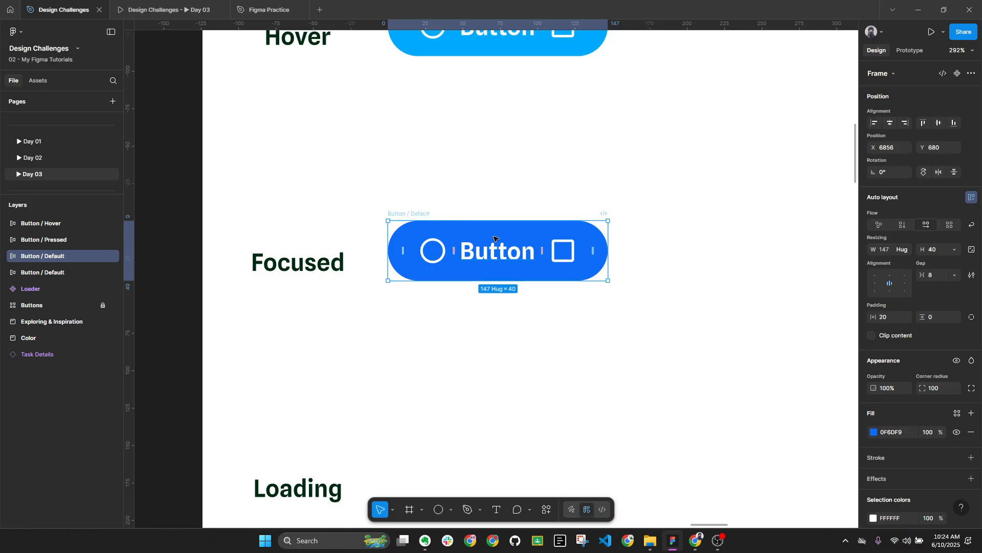
key("ctrl+z")
scroll(716, 232, "down", 6, "ctrl")
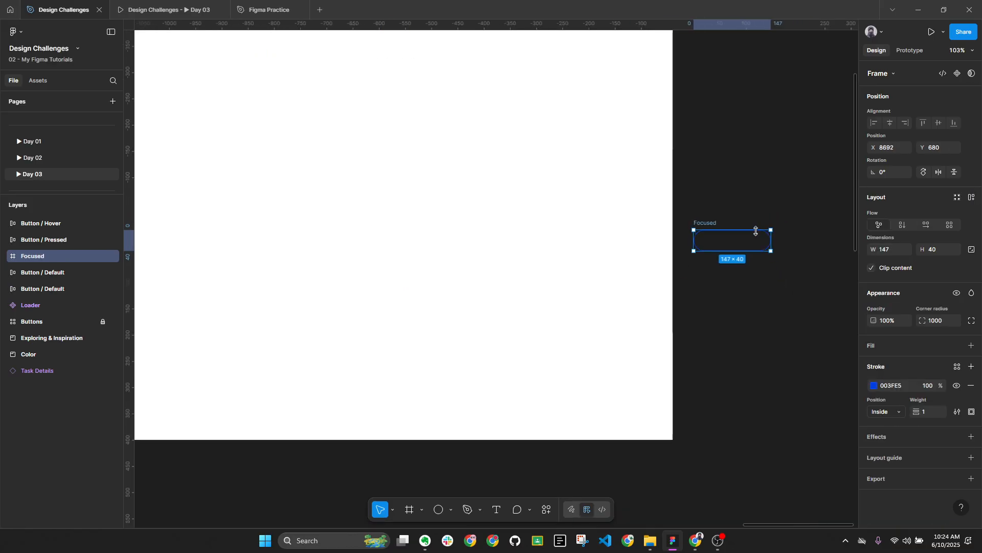
scroll(391, 214, "up", 4, "ctrl")
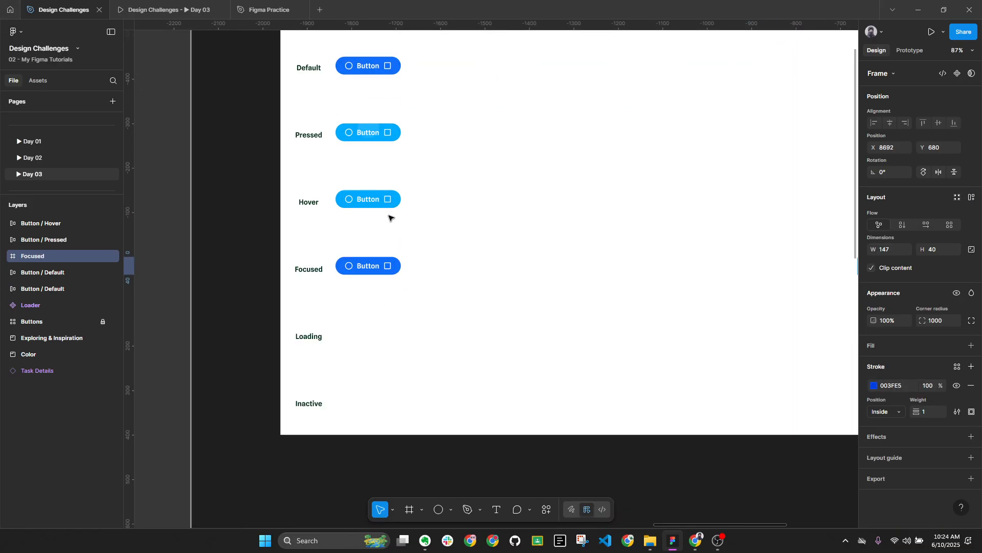
Cut the Focused outline frame and paste it inside the Focused-row button after its text layer
key("Delete")
left_click(364, 266, "ctrl")
scroll(339, 258, "up", 5, "ctrl")
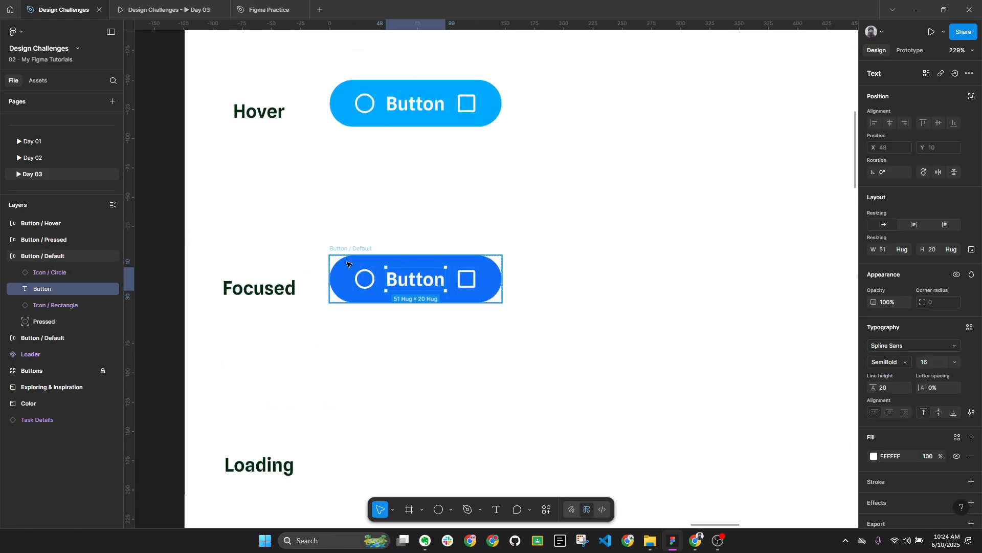
key("ctrl+z")
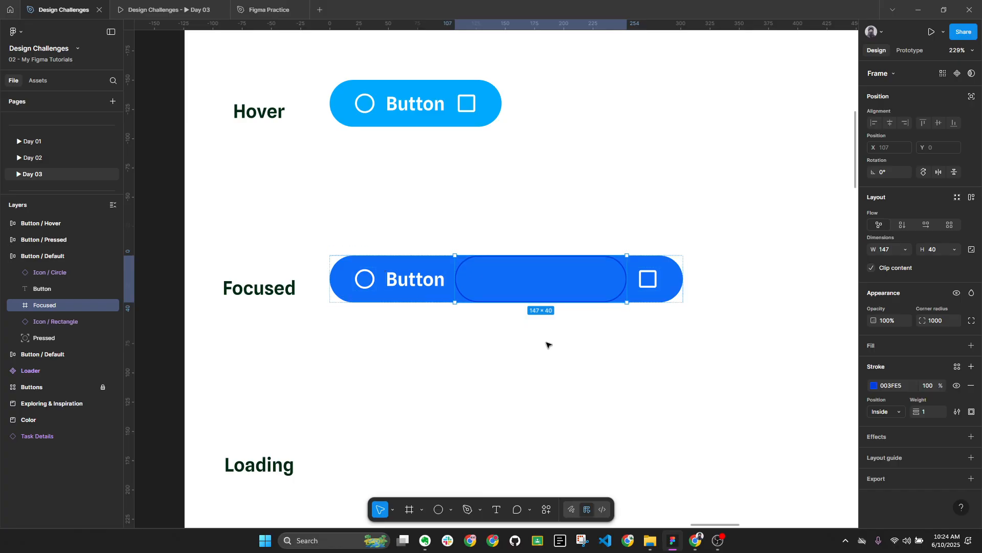
Position the Focused outline absolutely at the button's left edge and open its horizontal constraint options
left_click(972, 97)
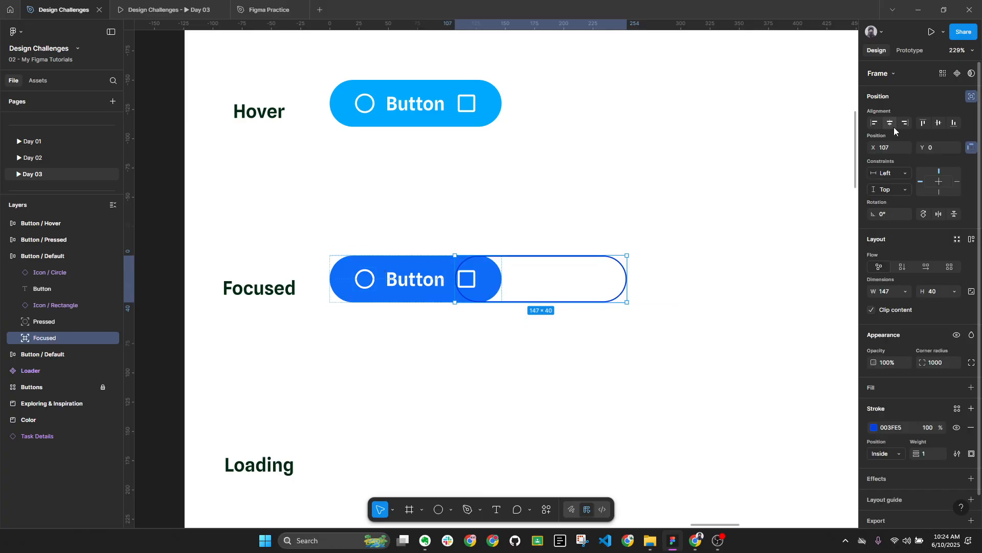
left_click(876, 124)
left_click(895, 175)
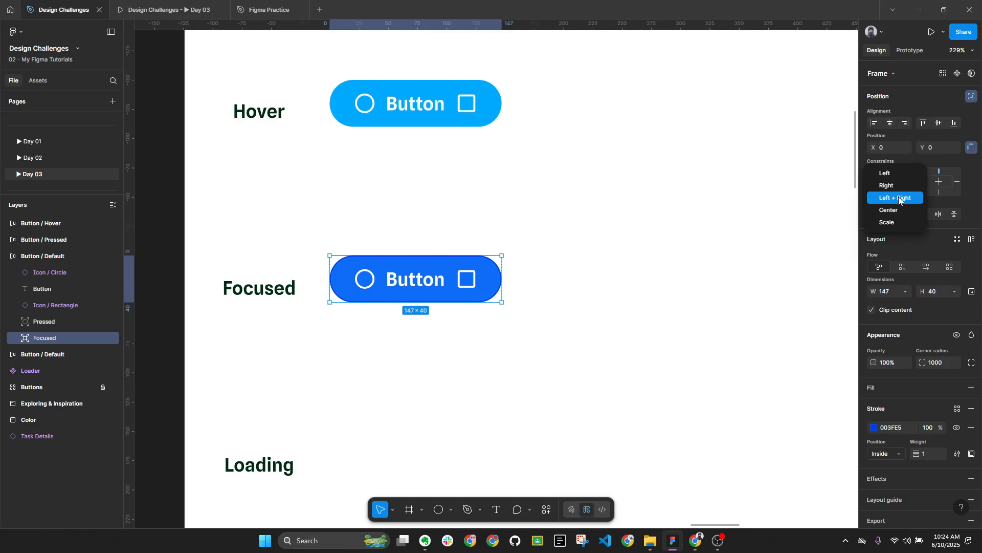
Set the Focused frame's constraints to Left + Right horizontally and Top + Bottom vertically
left_click(899, 199)
left_click(894, 189)
left_click(903, 212)
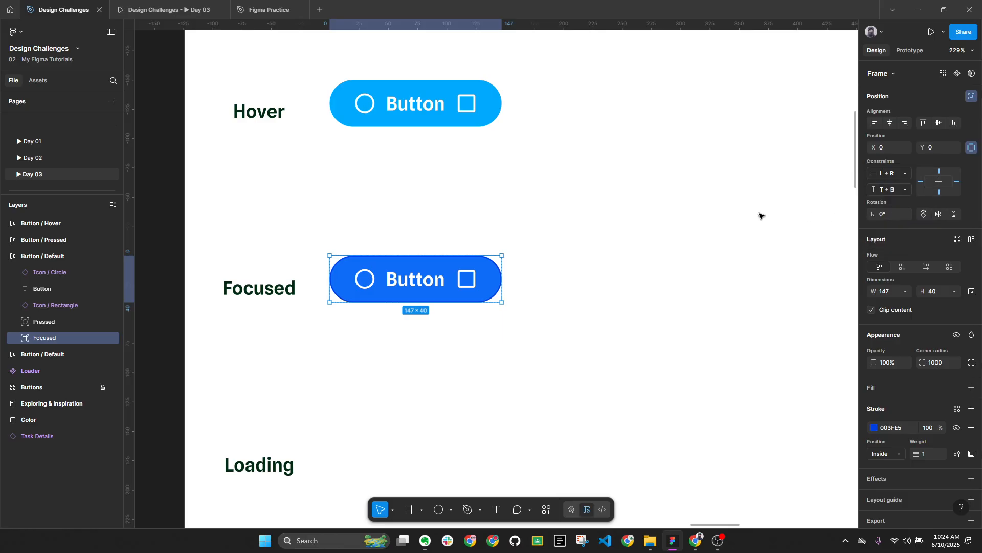
Change the stroke position of the Focused frame to Outside
scroll(318, 263, "up", 5)
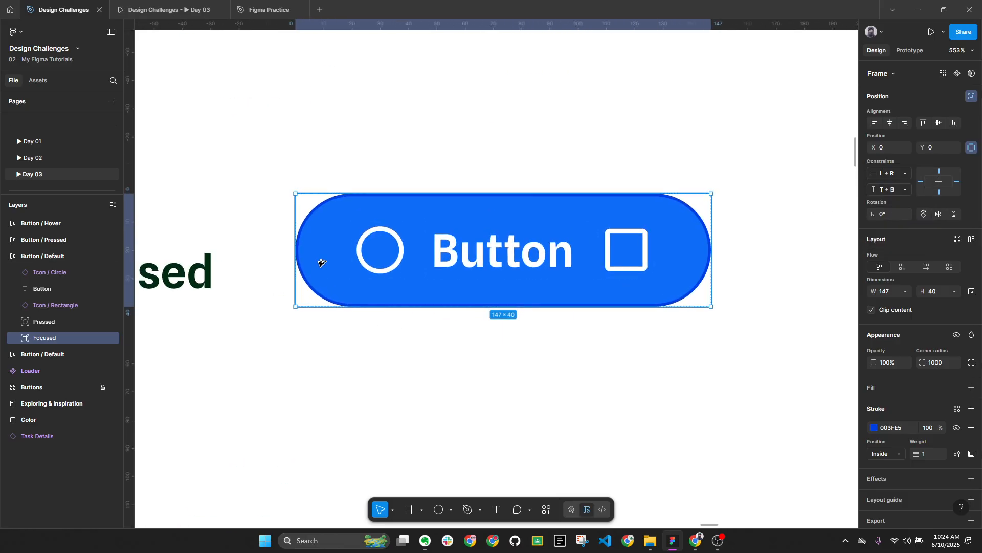
key("alt+l")
left_click(883, 455)
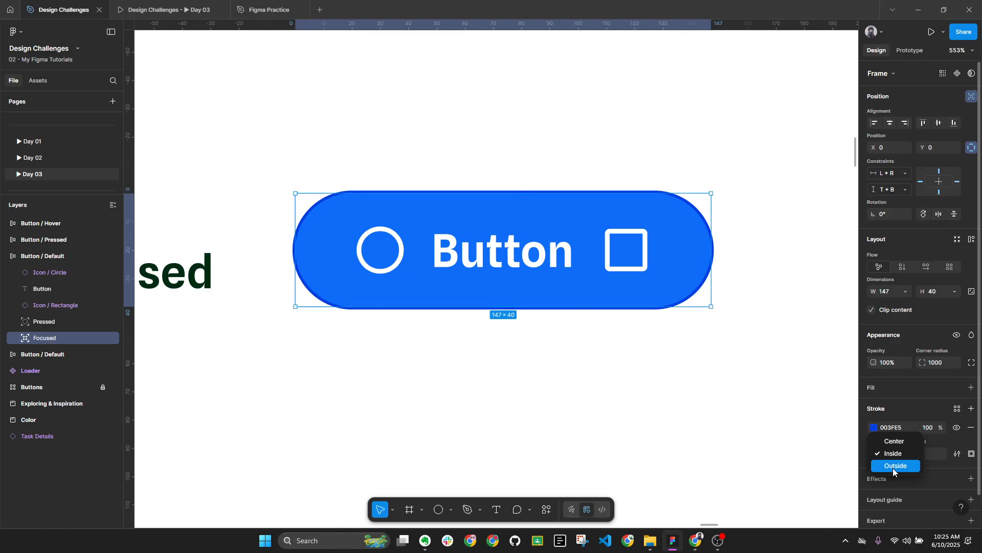
left_click(894, 468)
left_click(896, 453)
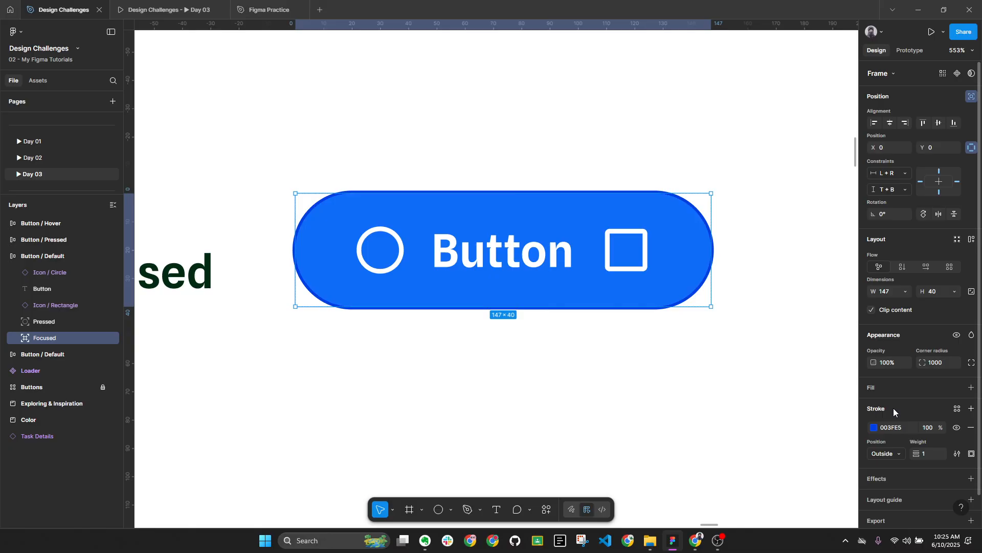
Offset the Focused frame to X -2, Y -2 and resize it to 151 by 44 so it rings the button
key("Left")
key("Left")
key("Up")
key("Up")
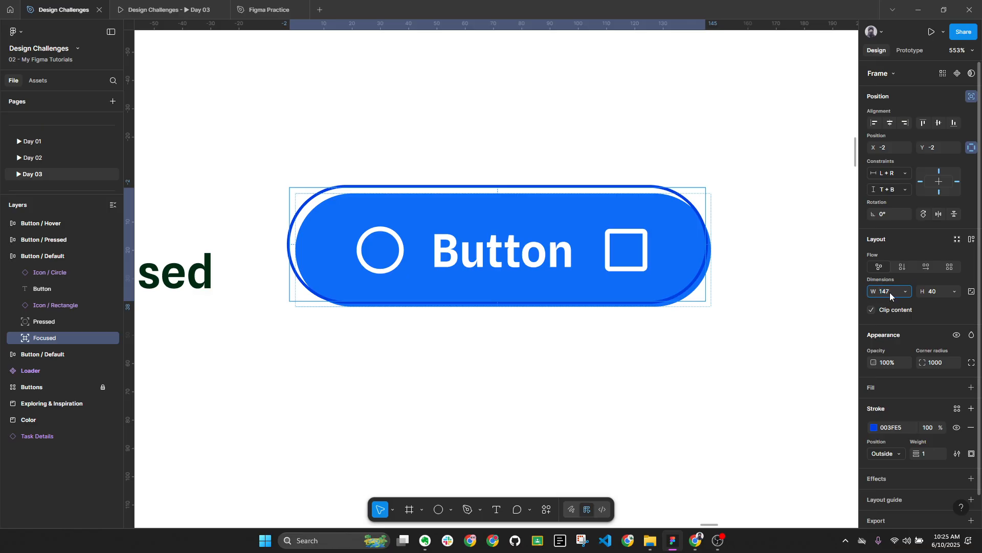
key("Return")
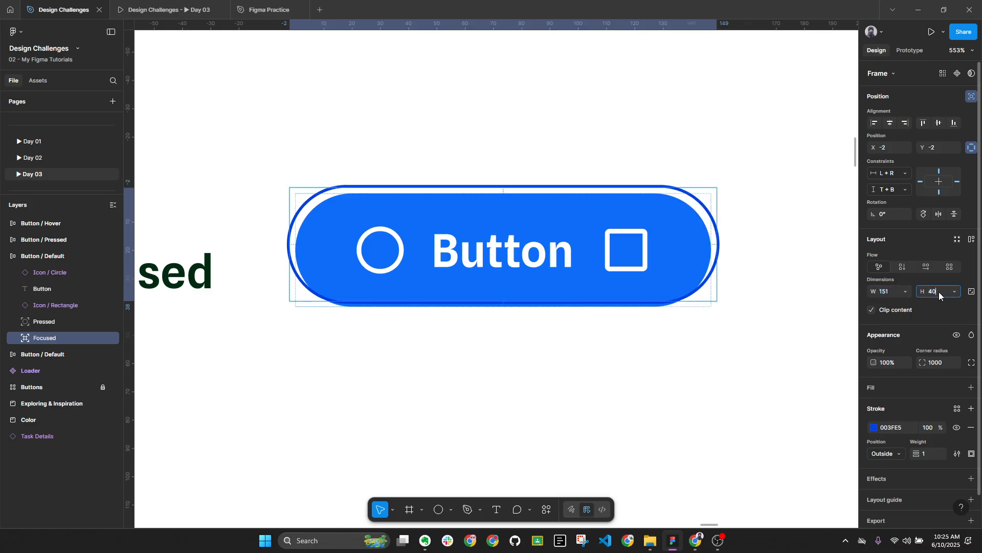
type("4")
key("Return")
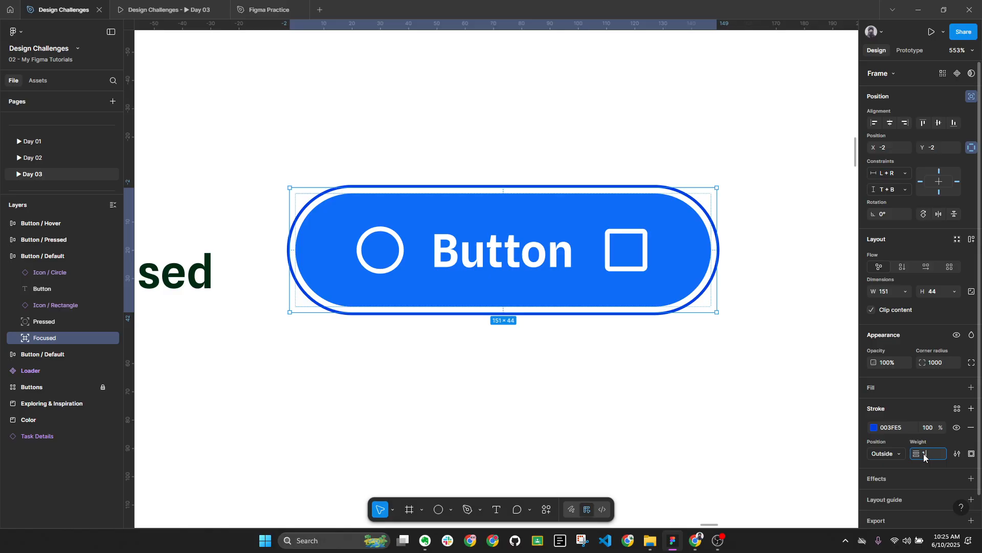
Compare stroke weights 1.5 and 2 on the Focused frame and keep 1.5
key("Return")
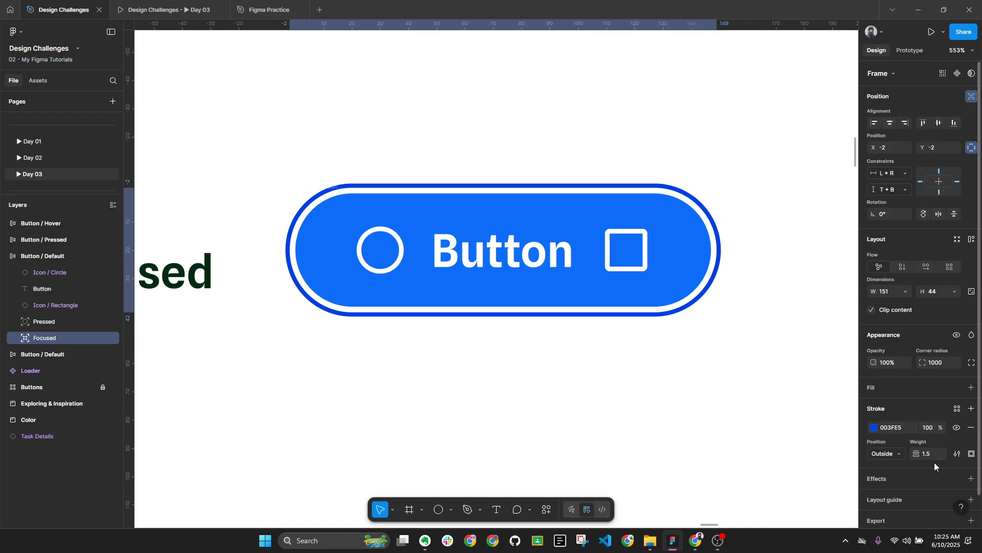
type("2")
key("Return")
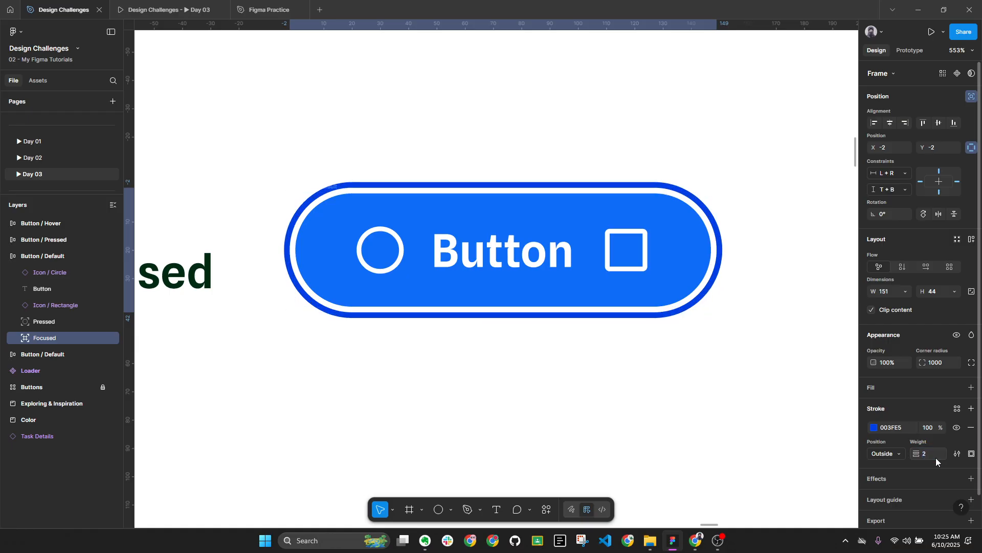
type("1.5")
key("Return")
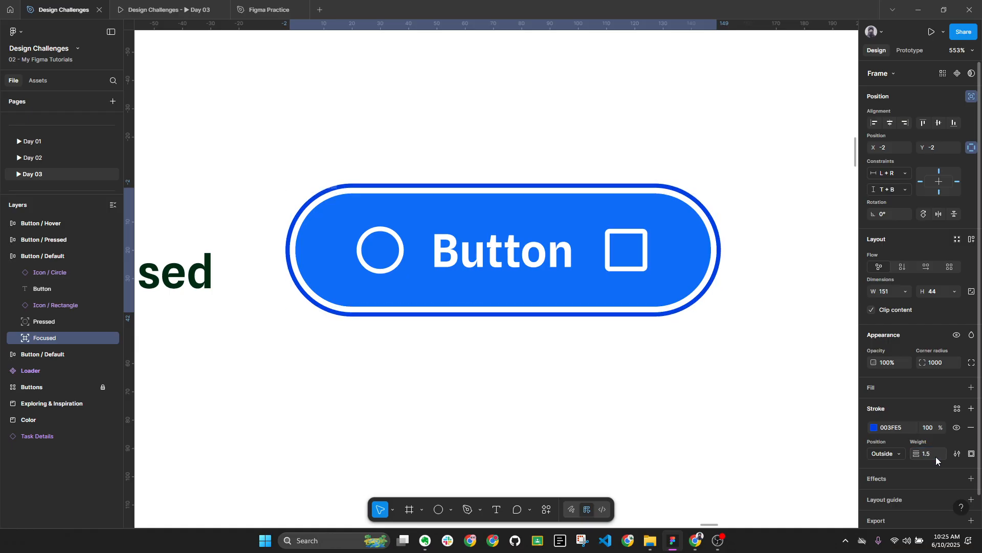
left_click(624, 343)
Turn Clip content on for the button in the Focused row, and switch it off again
scroll(486, 307, "down", 3)
scroll(491, 310, "down", 3)
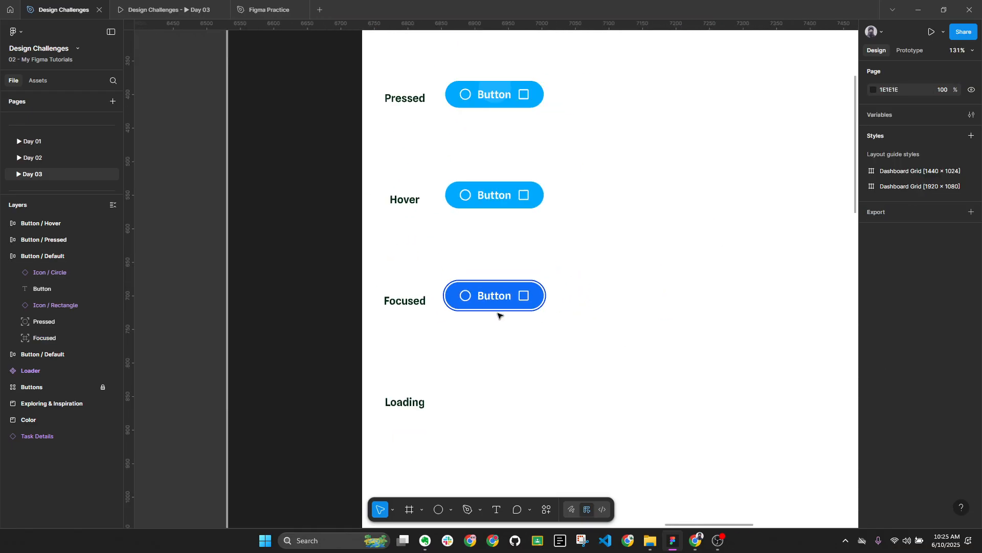
scroll(445, 271, "up", 4)
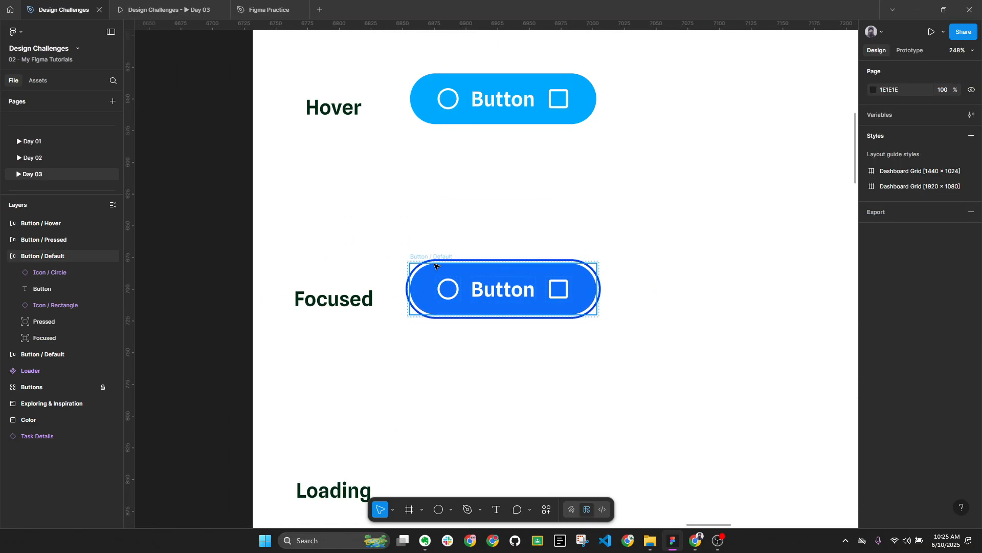
left_click(444, 267)
scroll(476, 264, "up", 3)
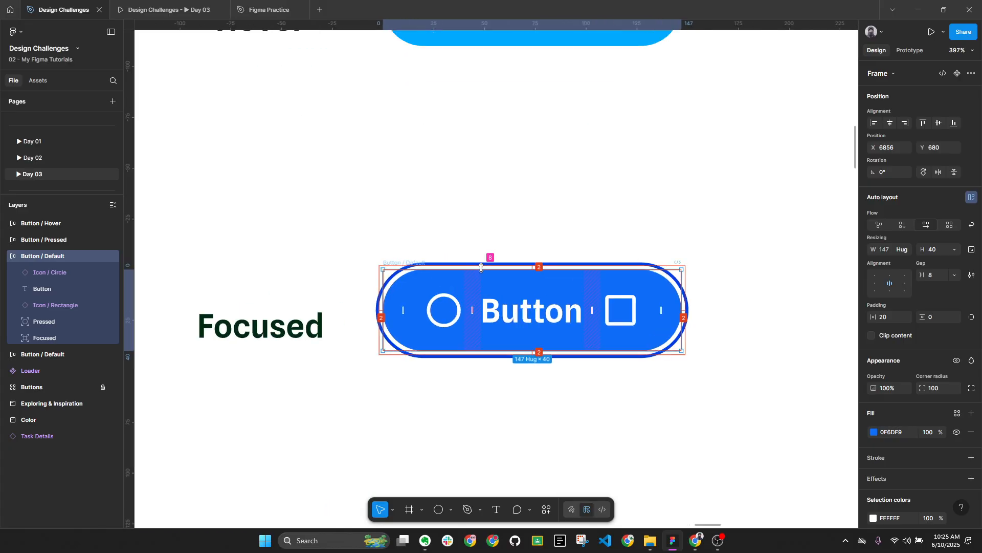
key("alt+l")
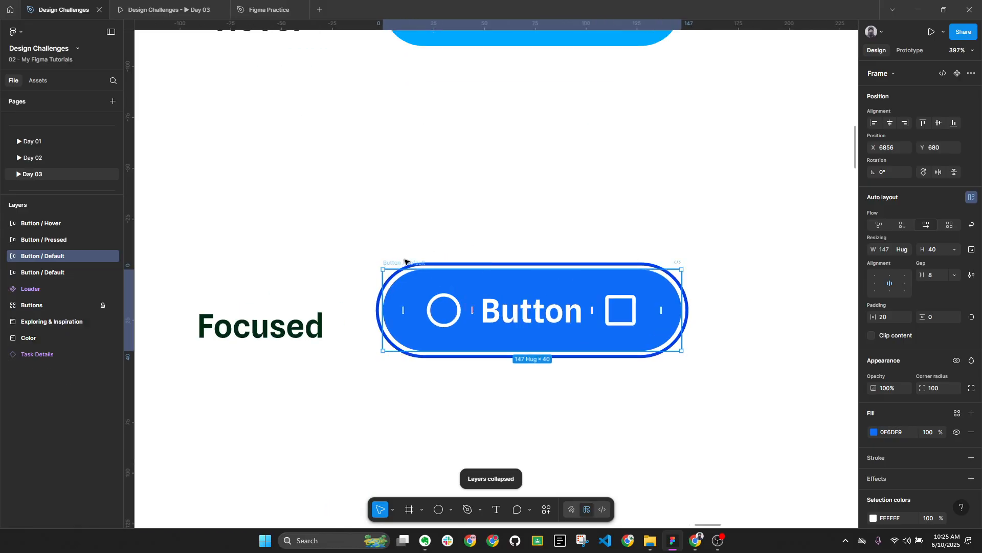
left_click(872, 337)
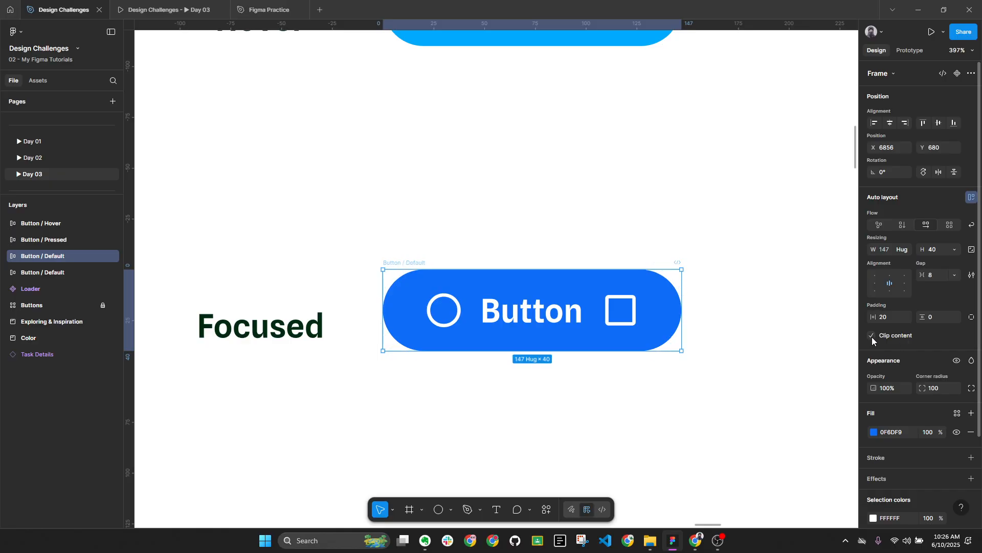
left_click(872, 336)
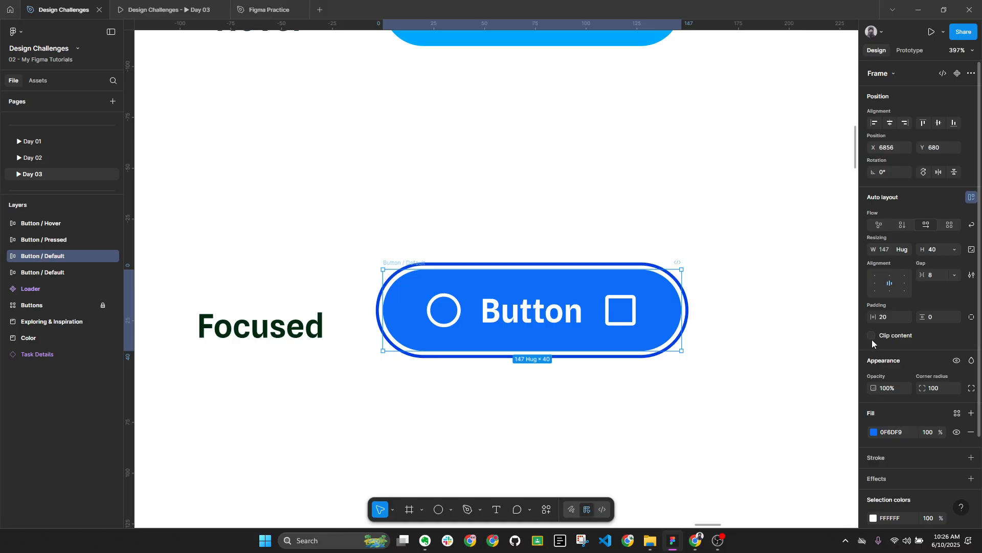
key("alt+l")
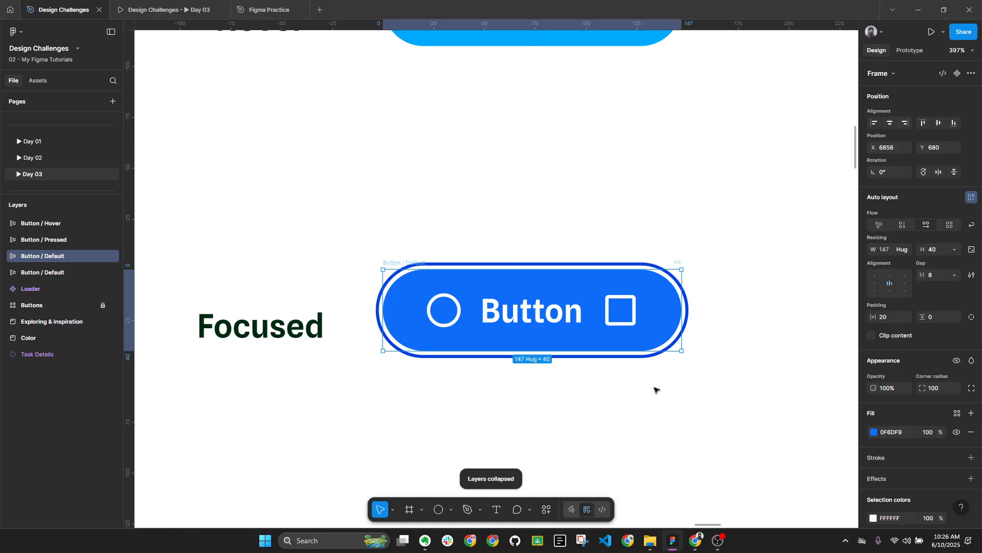
Add a default drop shadow and a FFFFFF fill to the Loader component set below the Color frame
scroll(656, 390, "down", 10, "ctrl")
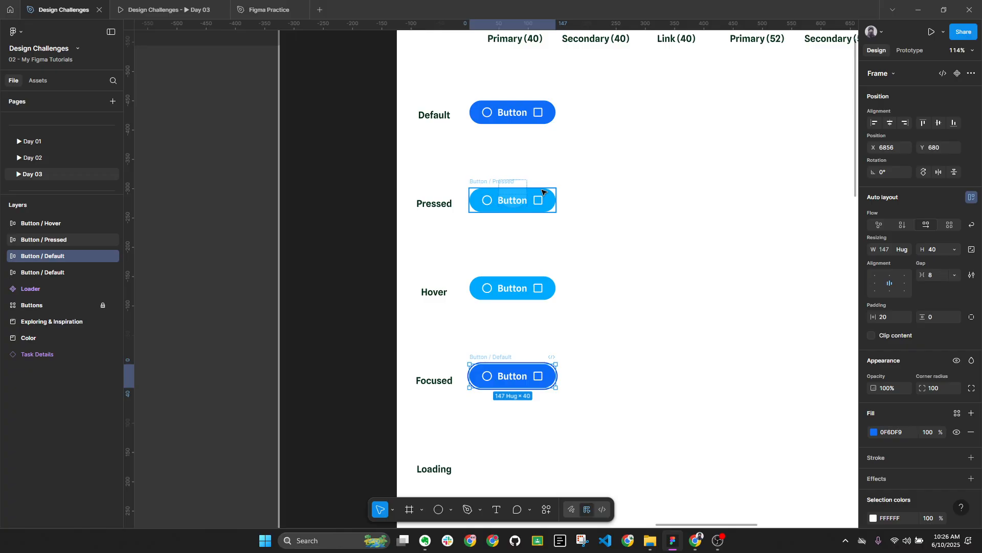
scroll(569, 222, "down", 8, "ctrl")
left_click_drag(441, 397, 691, 200)
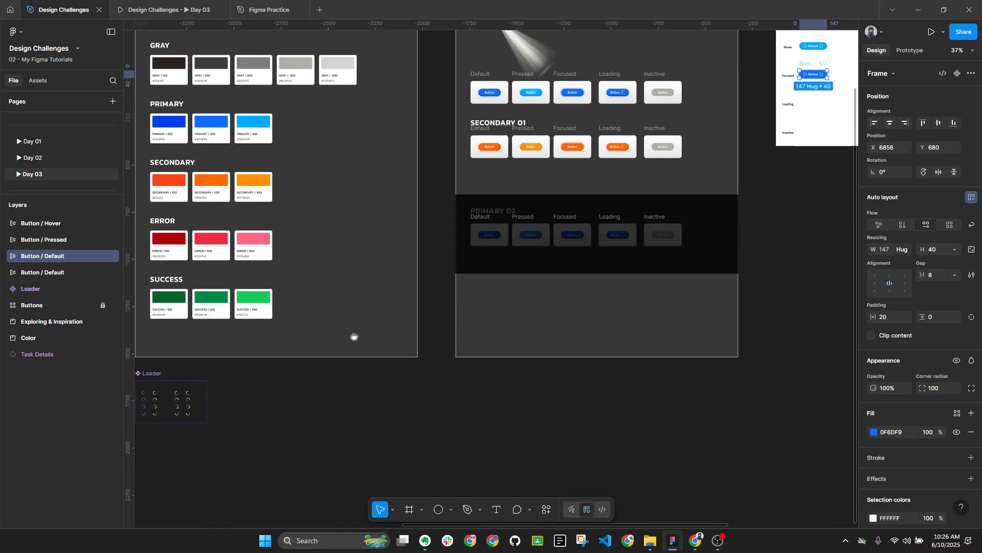
left_click_drag(354, 337, 616, 297)
scroll(398, 369, "up", 8, "ctrl")
left_click(436, 280)
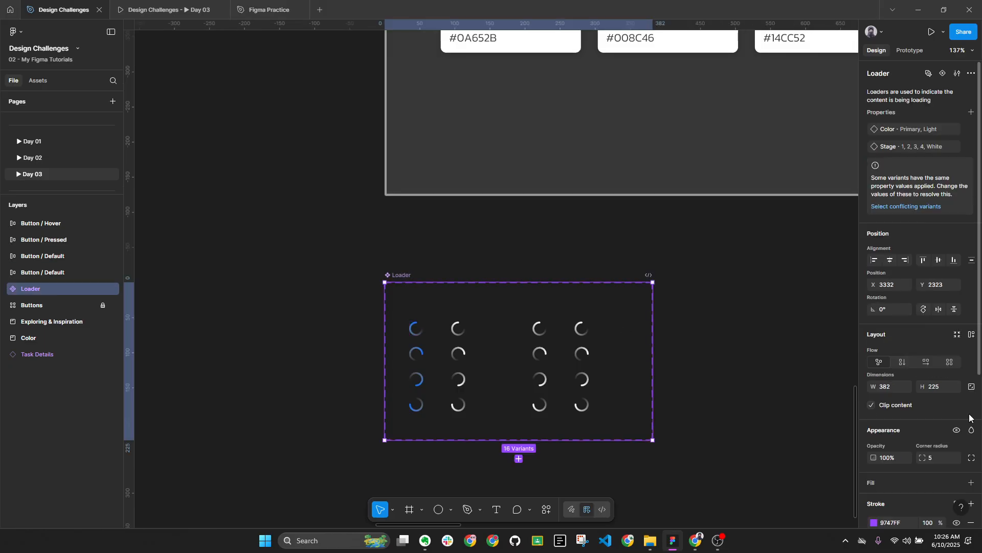
scroll(970, 417, "down", 3)
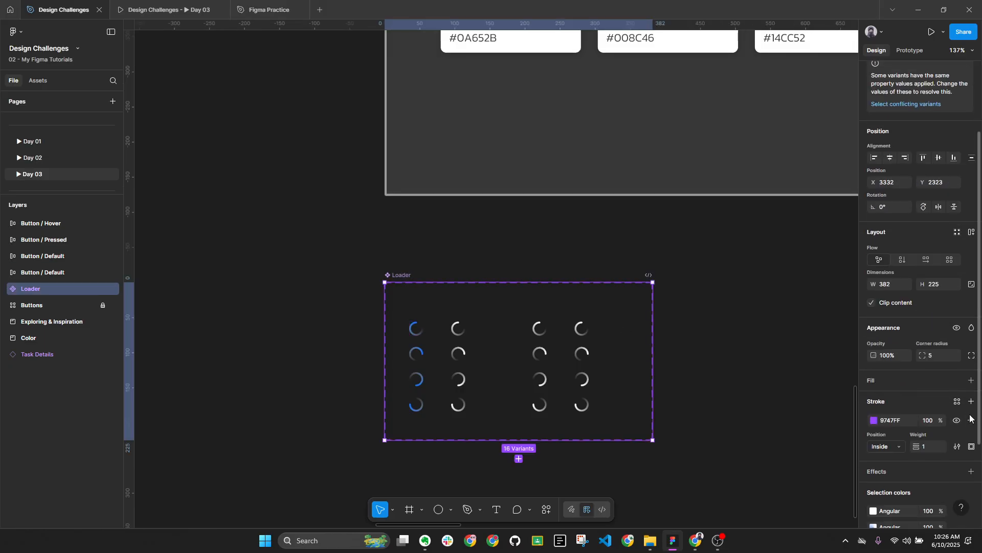
left_click(971, 472)
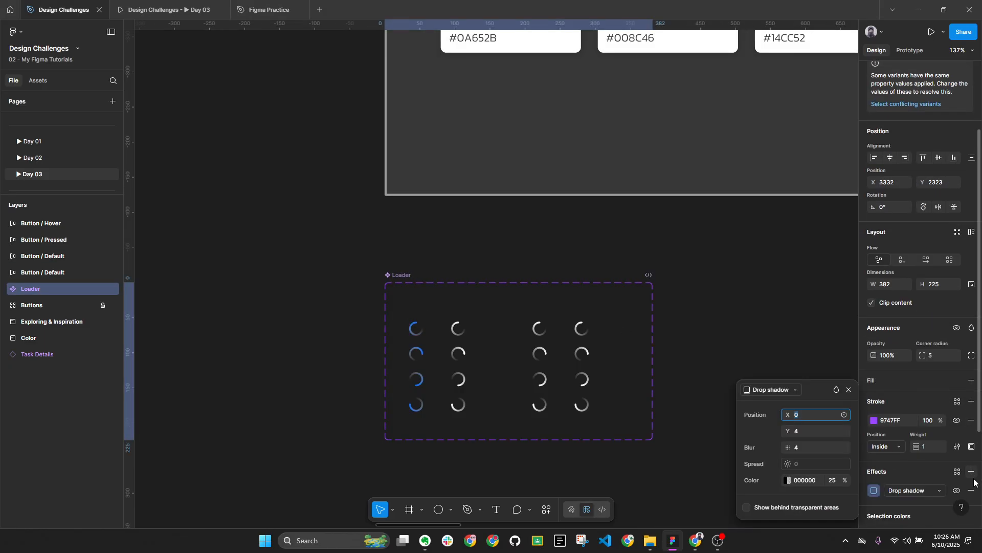
left_click(971, 379)
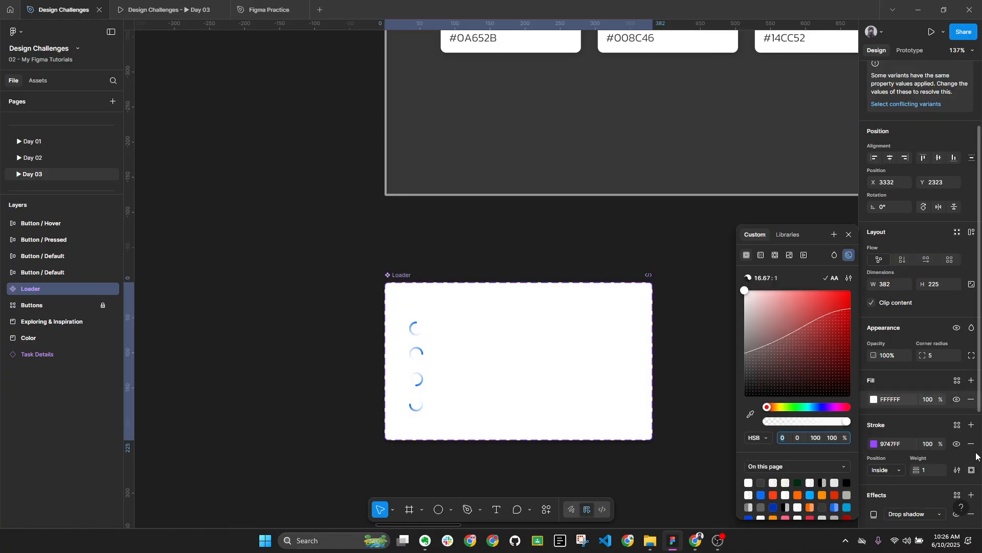
scroll(976, 455, "down", 3)
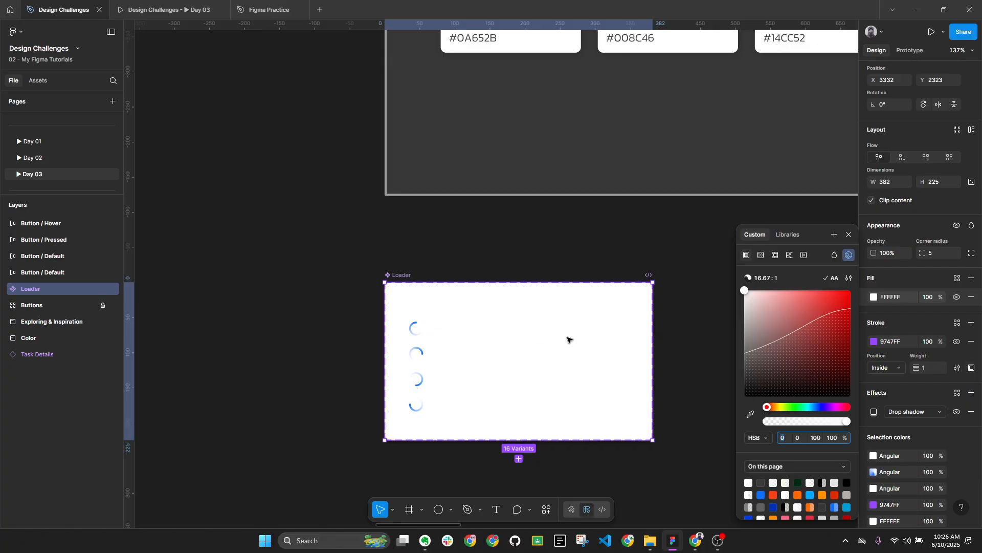
Sample the Color frame's own dark grey background with the eyedropper for its fill
left_click(584, 165)
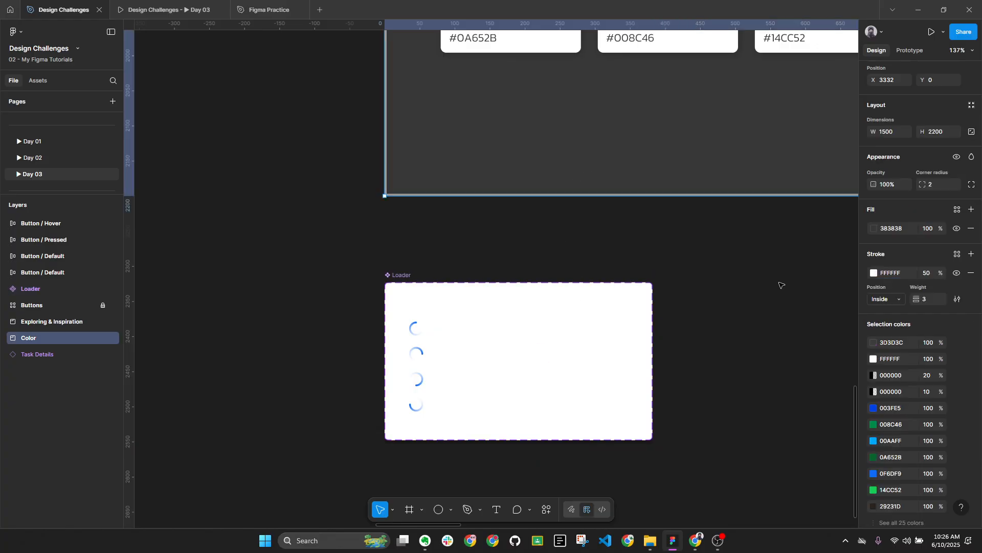
left_click(874, 272)
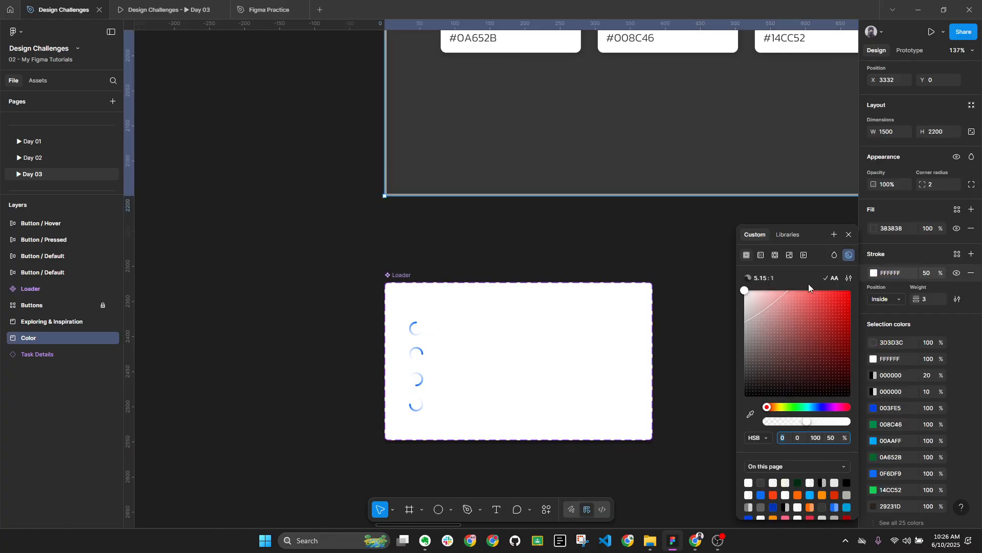
left_click(873, 228)
left_click(751, 410)
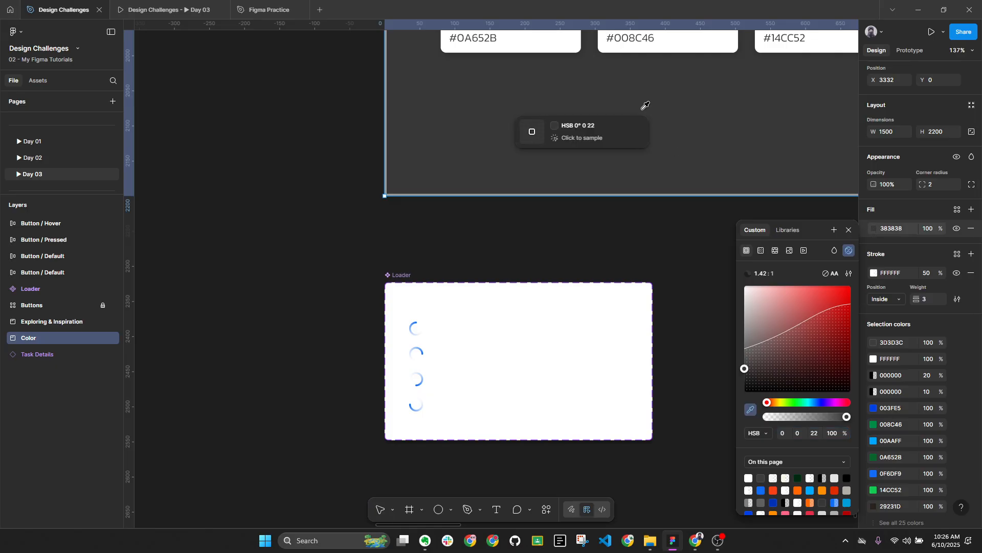
left_click(622, 106)
key("Escape")
left_click(475, 292)
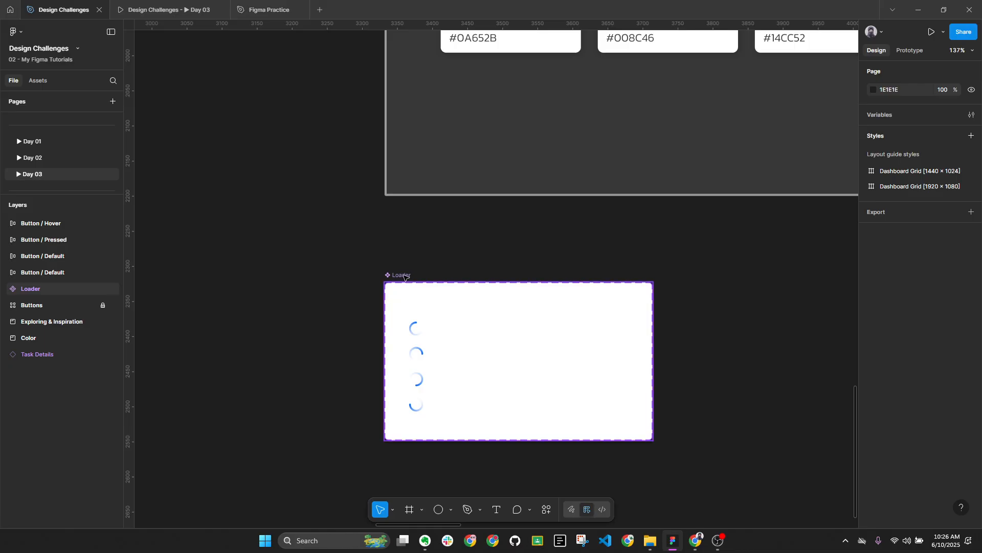
Replace the Loader component set's white fill with the dark grey sampled from the Color frame's background
scroll(904, 420, "down", 2)
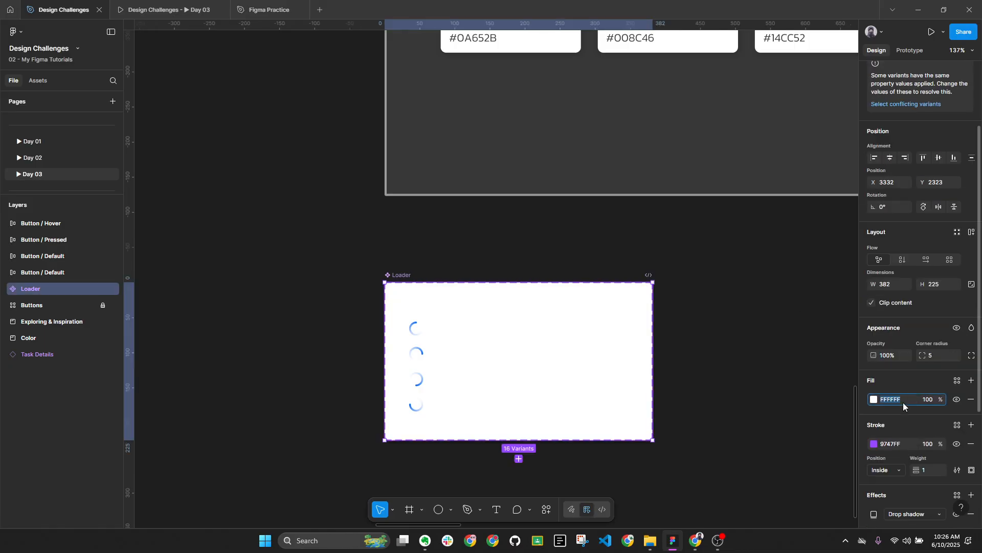
left_click(971, 399)
left_click(971, 380)
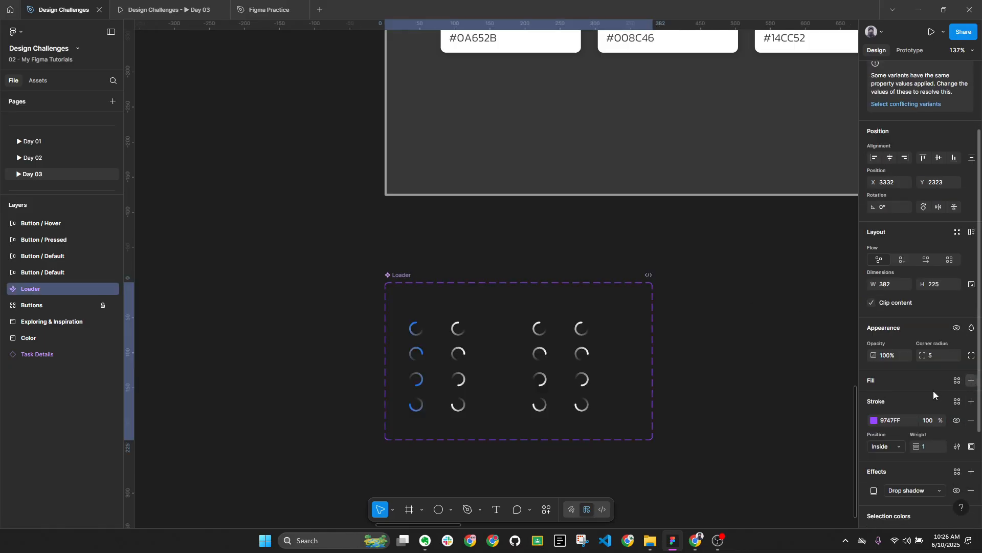
left_click(874, 400)
left_click(875, 400)
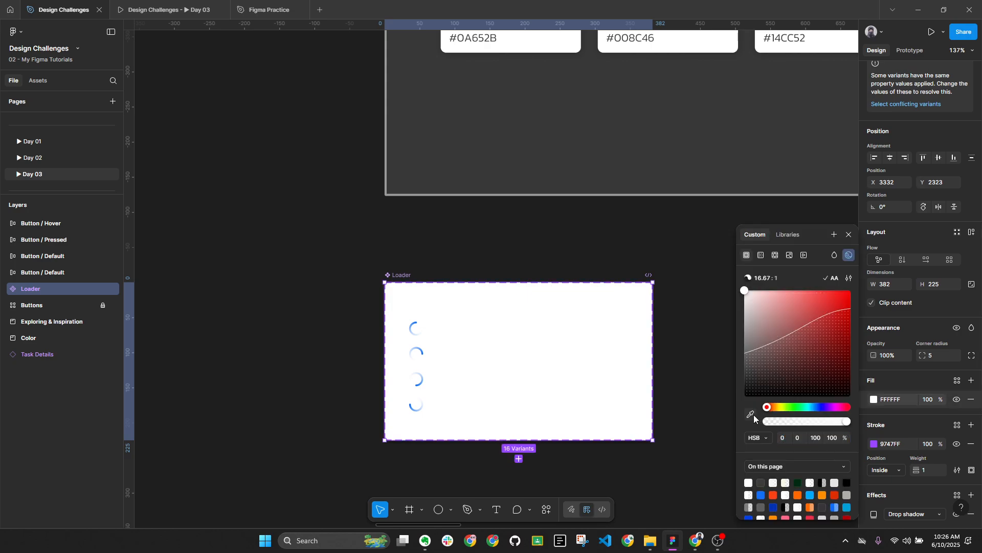
left_click(750, 414)
left_click(680, 126)
left_click(705, 278)
Examine the Angular gradient fill and its stops on the first blue spinner in the Loader component set
scroll(422, 379, "up", 5)
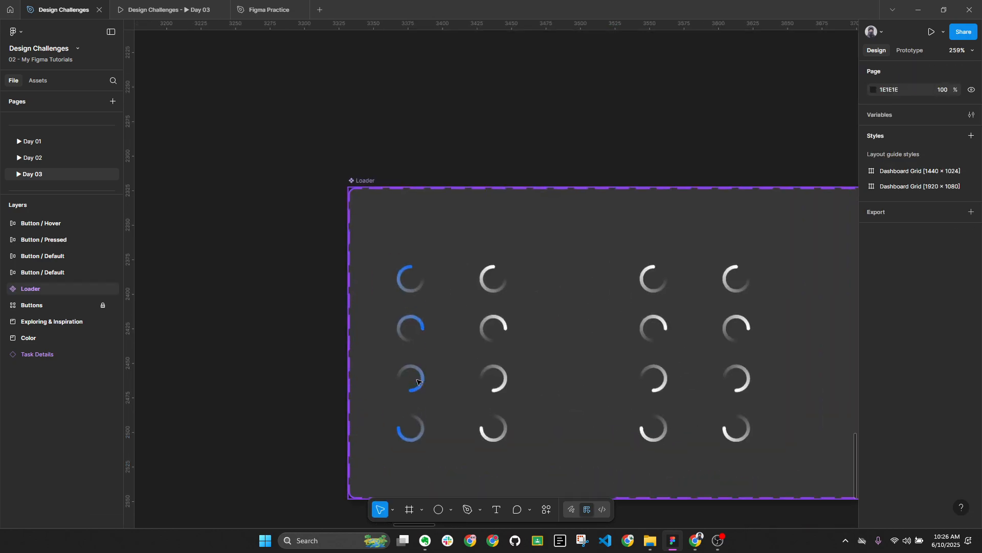
double_click(410, 279)
left_click(901, 322)
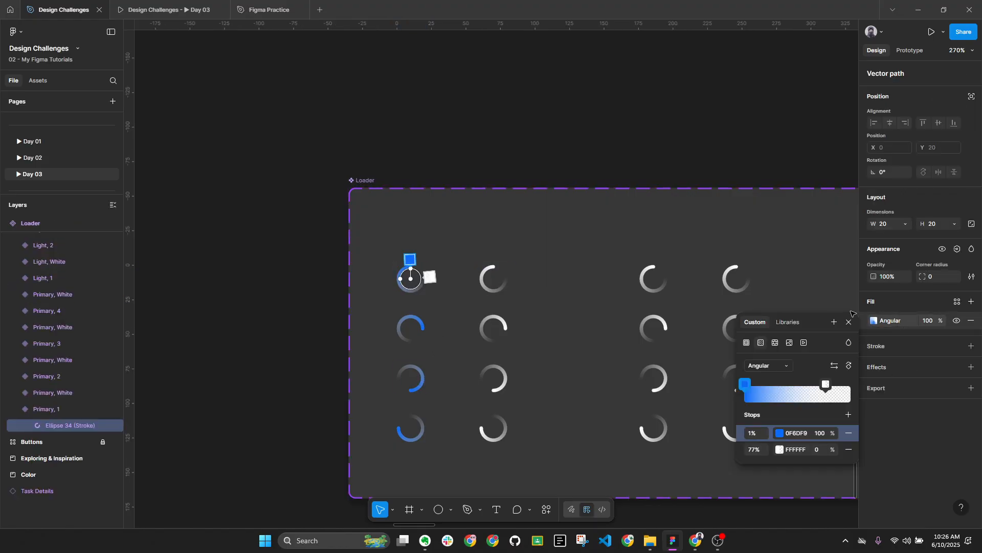
key("Escape")
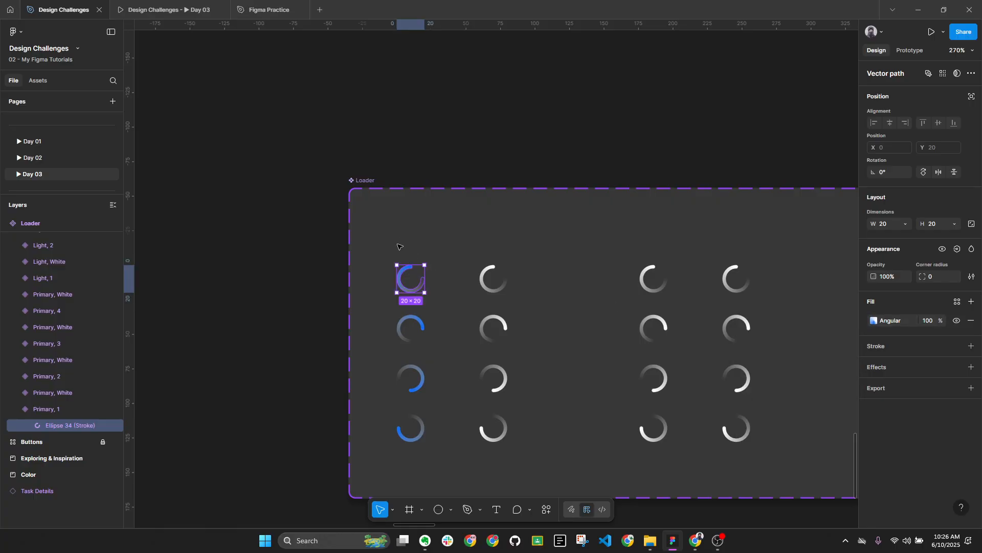
scroll(397, 213, "up", 2)
scroll(429, 230, "down", 4)
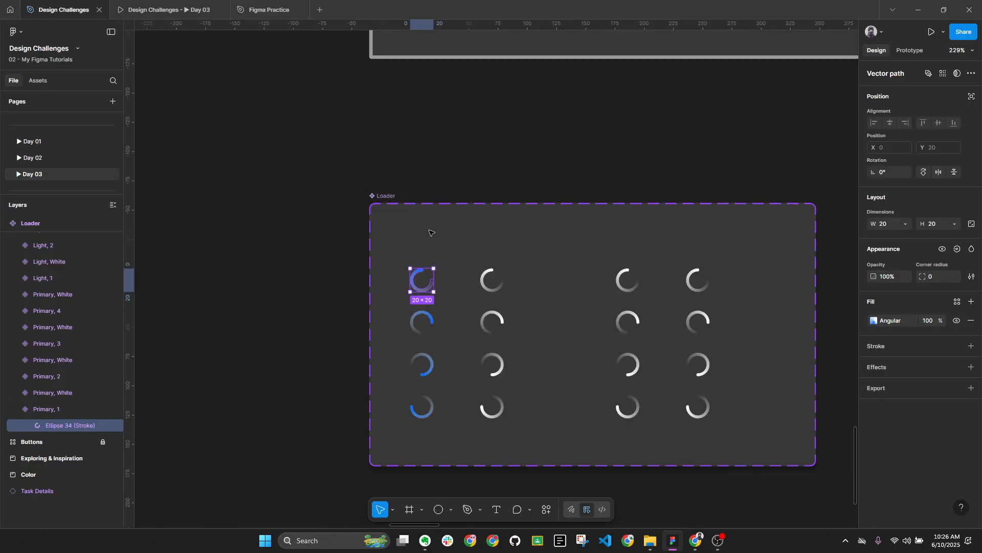
Collapse the layer list under the Loader component set and look at the properties of its first blue variant
left_click(532, 134)
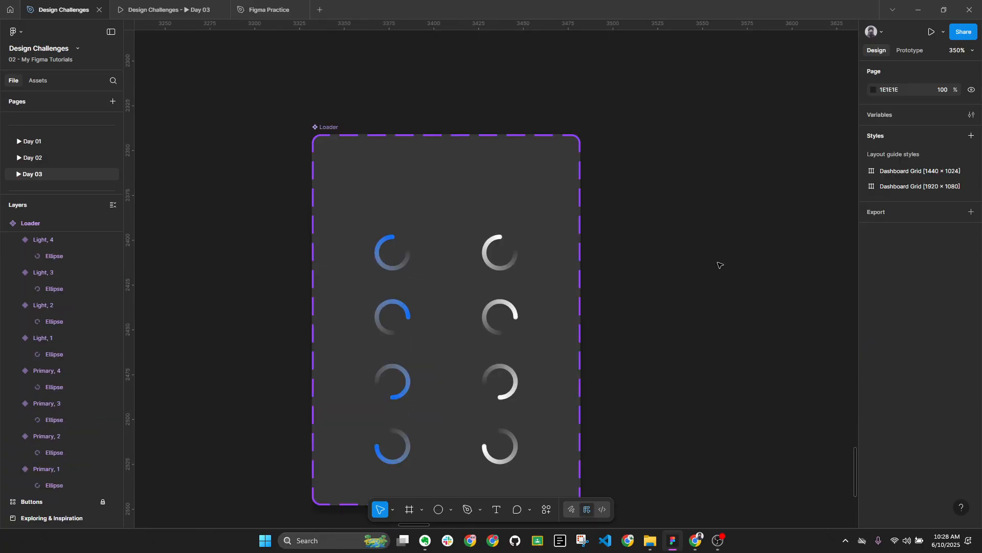
left_click(328, 128)
key("alt+l")
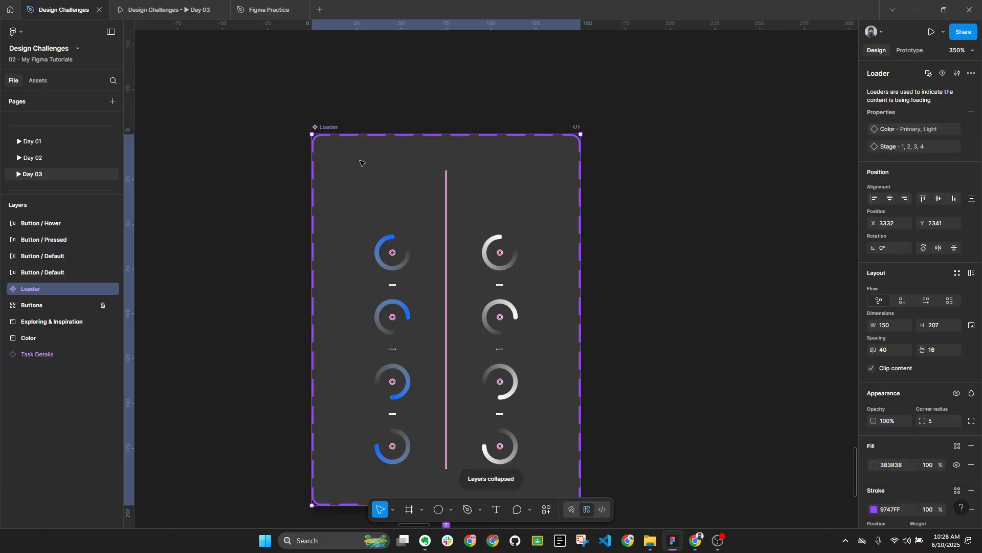
left_click(393, 258)
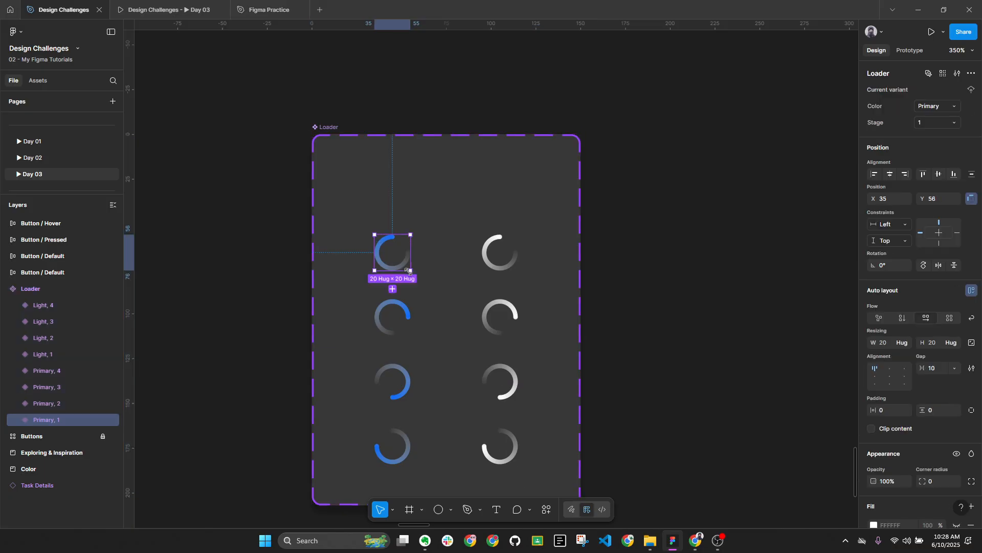
left_click(653, 259)
scroll(608, 241, "right", 3)
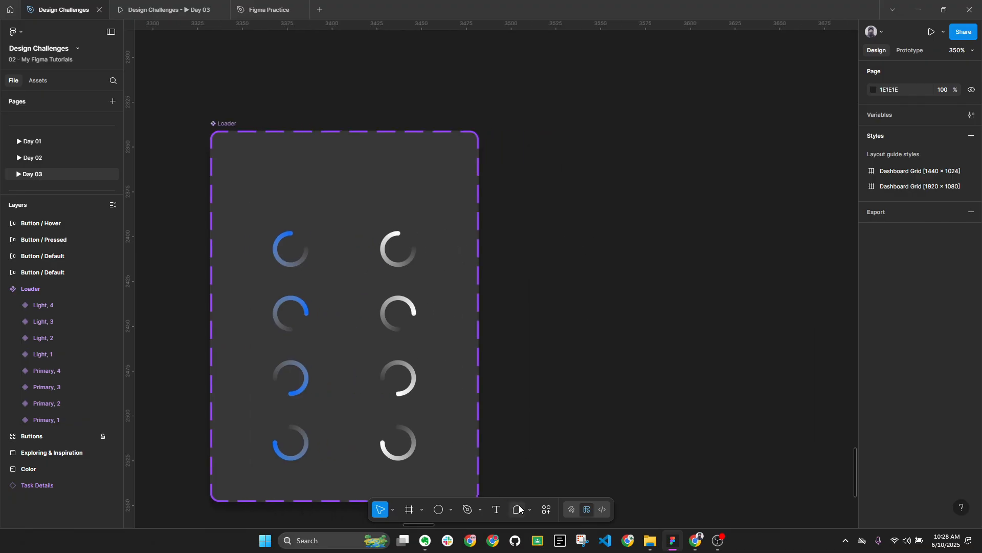
Draw a 20 × 20 ellipse on the empty canvas beside the Loader component set
left_click(450, 510)
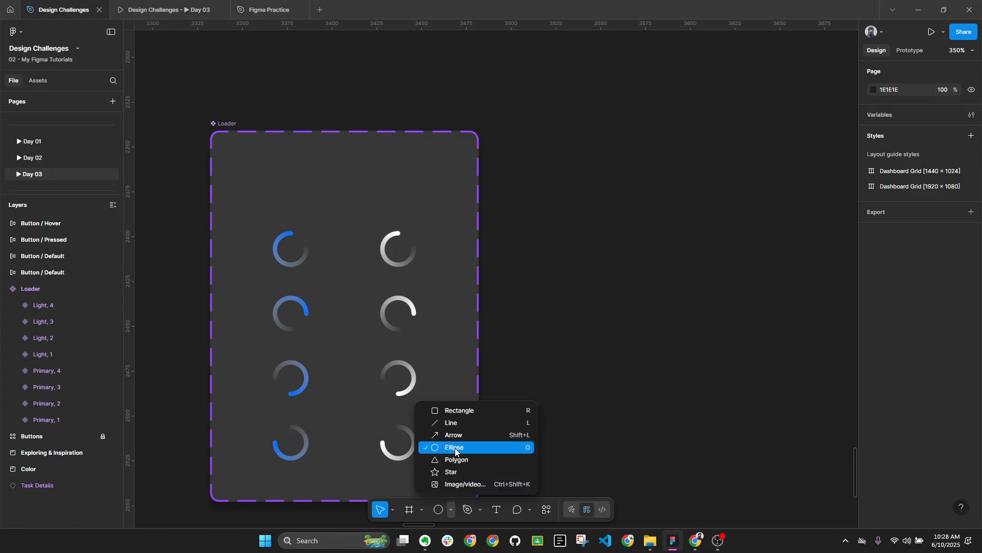
left_click(454, 447)
left_click_drag(586, 204, 622, 240)
scroll(589, 227, "up", 2)
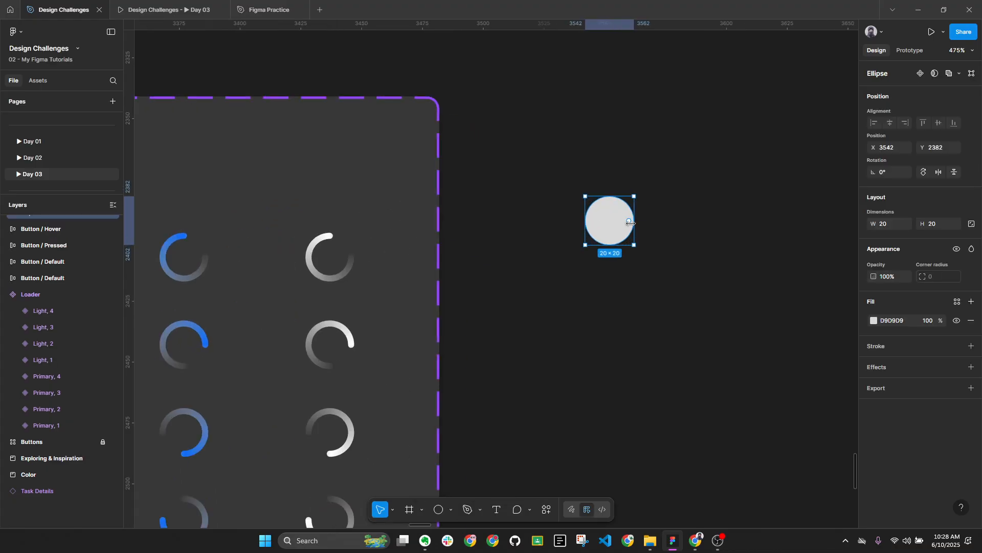
Shape the new ellipse into an open ring segment with a sweep of about -55% and a ratio of about 67%
scroll(633, 220, "up", 4)
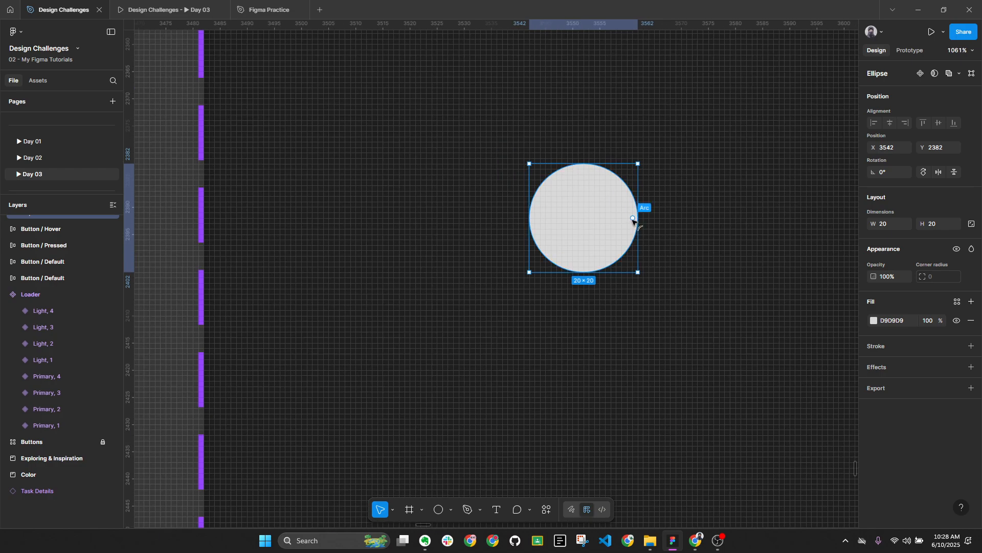
left_click_drag(633, 220, 585, 191)
scroll(711, 215, "down", 5)
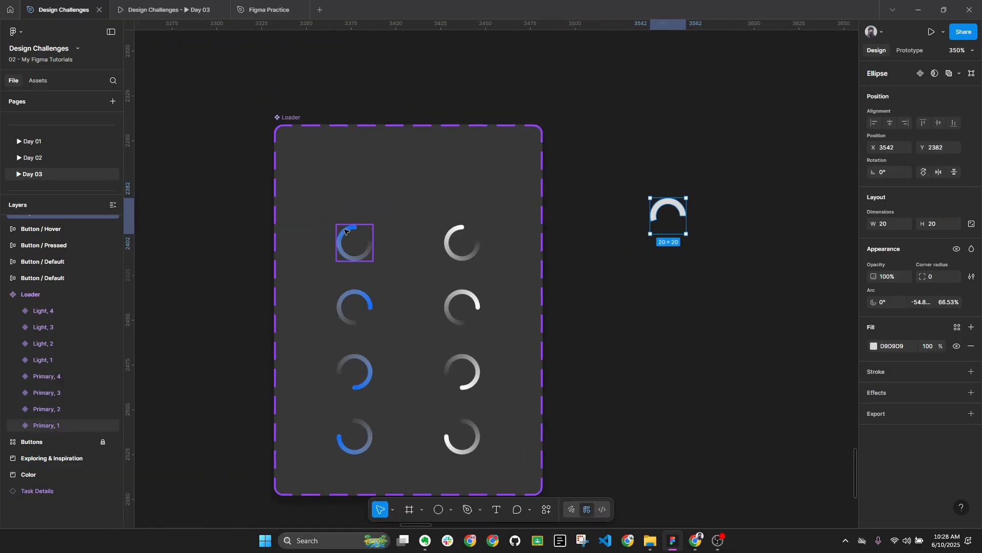
Inspect the Angular gradient fill of the ellipse in the Loader set's first blue variant
double_click(345, 231)
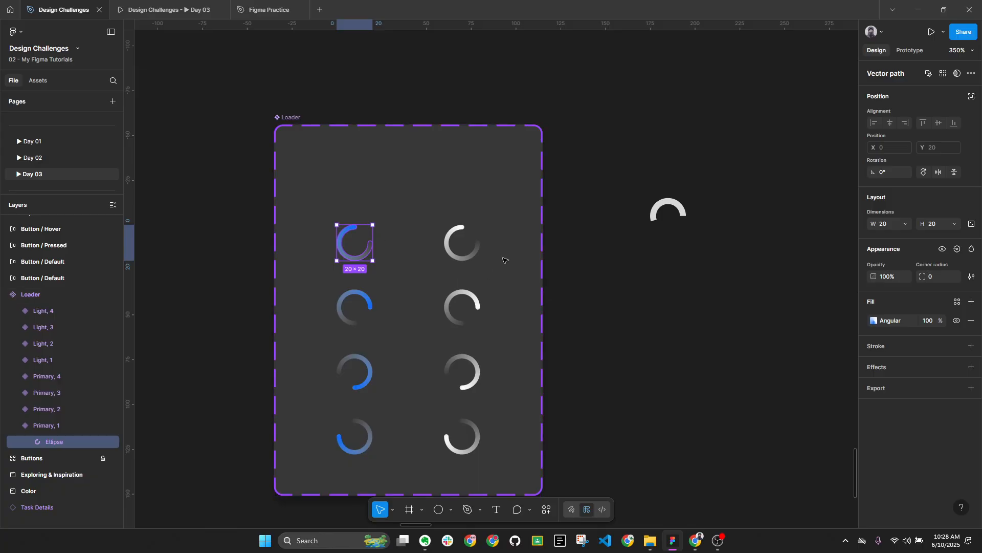
left_click_drag(609, 297, 559, 310)
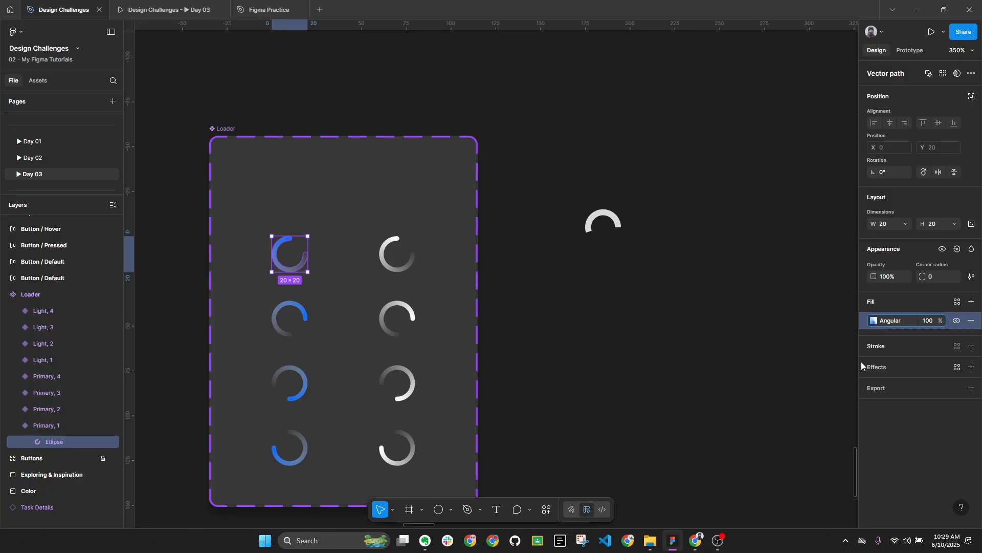
left_click(874, 320)
left_click(802, 433)
left_click(673, 397)
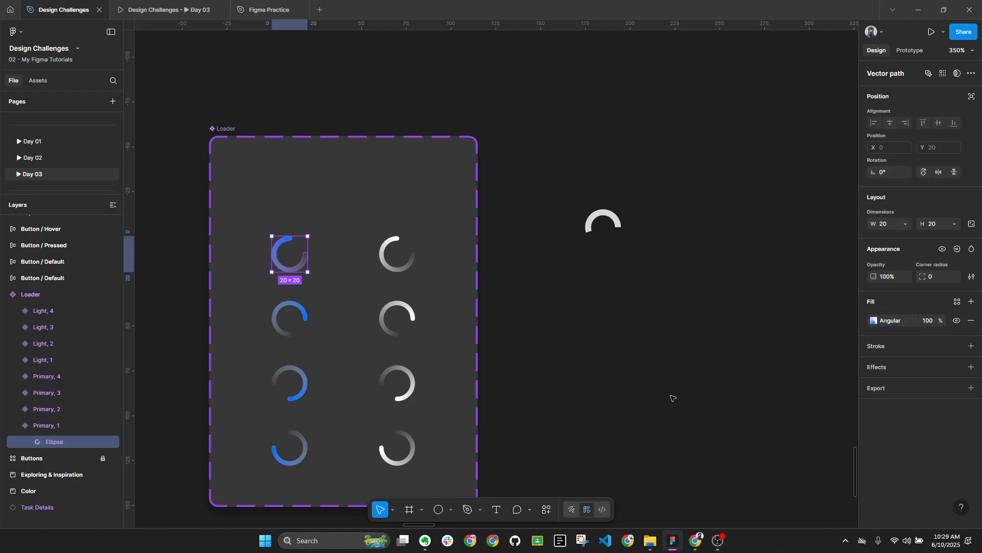
left_click(671, 392)
Extend the new arc's sweep to -75%, making it a three-quarter ring
scroll(607, 225, "up", 3)
left_click(602, 208)
scroll(581, 248, "up", 2)
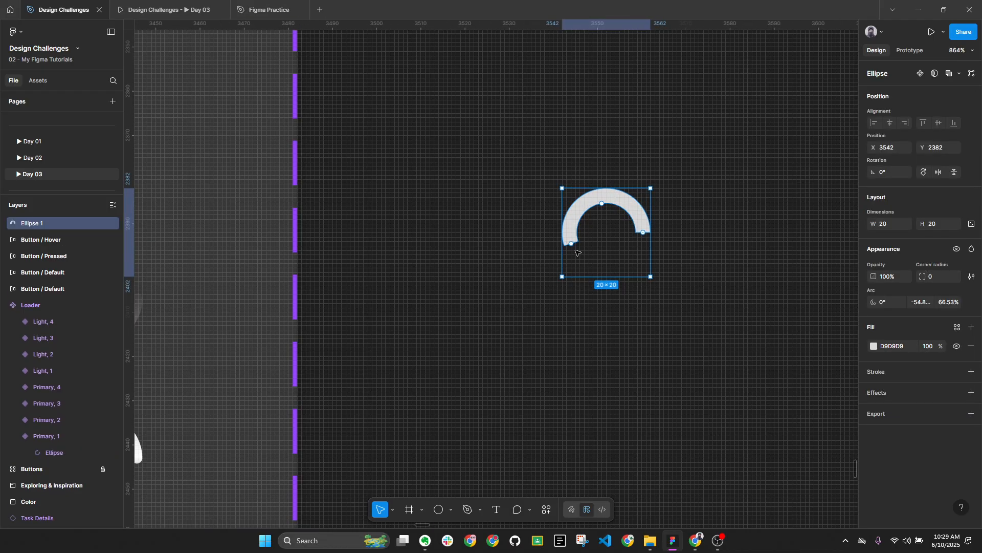
scroll(596, 256, "down", 3)
scroll(597, 256, "down", 2)
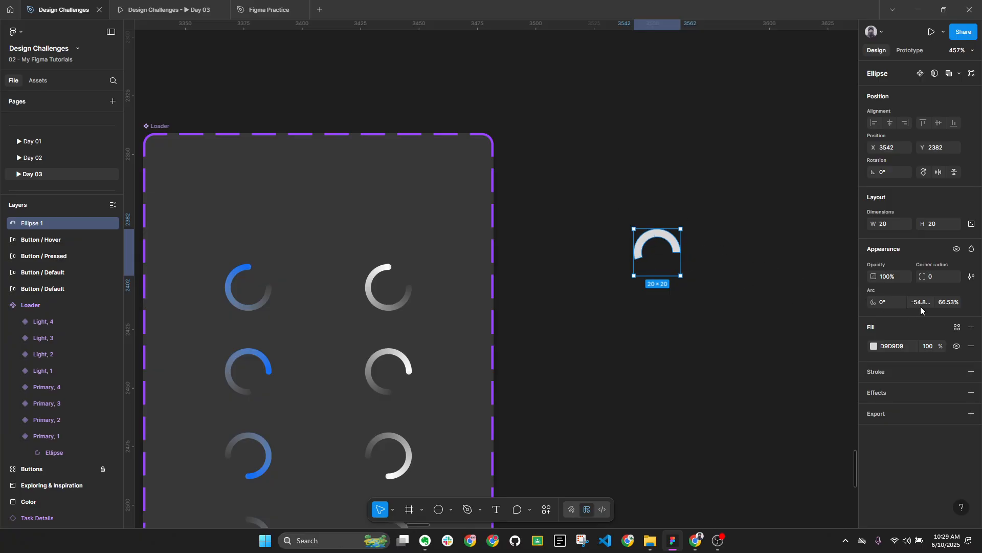
scroll(688, 244, "up", 2)
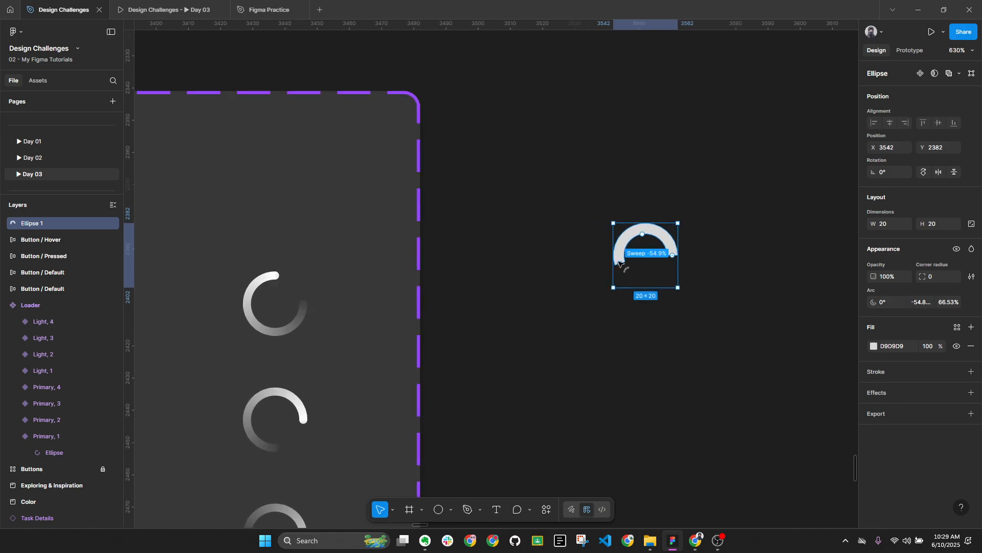
left_click_drag(618, 263, 647, 285)
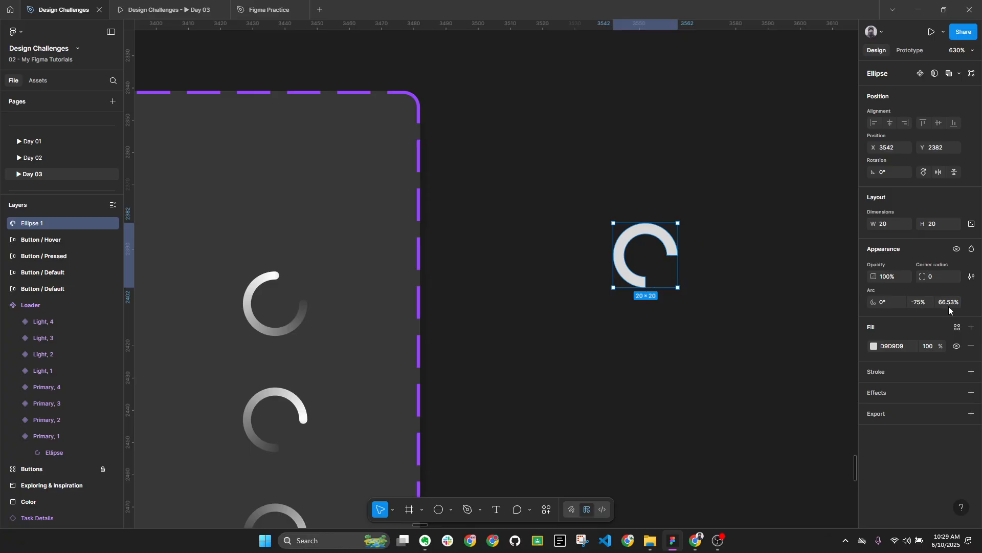
Set the three-quarter ring's ratio to 80% and round its ends with a corner radius of 20
scroll(633, 243, "up", 1)
left_click_drag(631, 240, 626, 238)
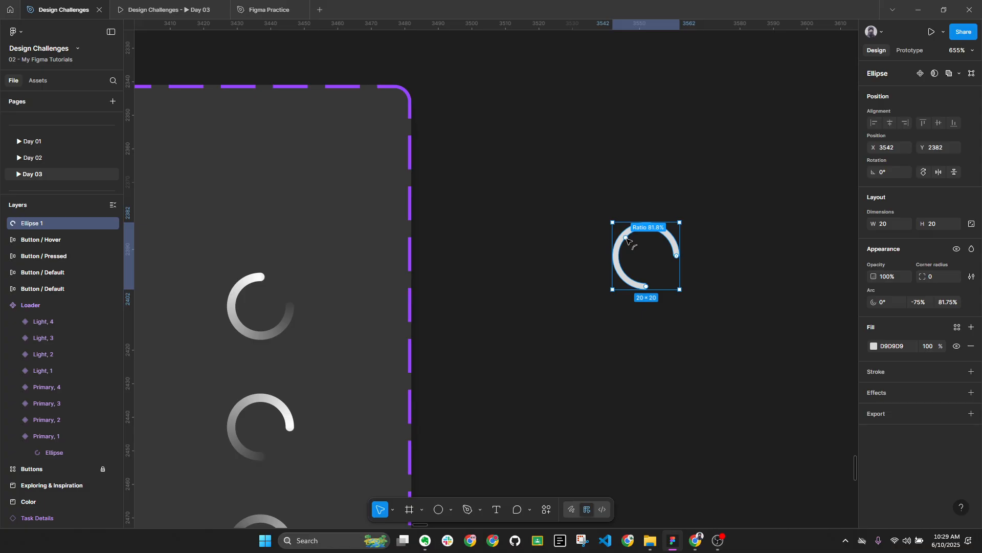
left_click(947, 305)
type("80")
key("Return")
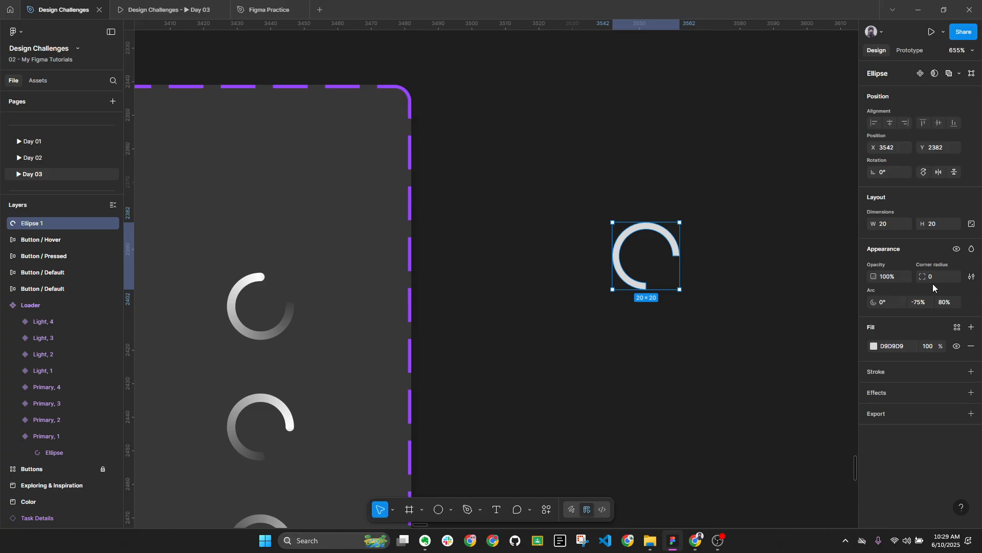
mouse_move(924, 277)
left_mouse_down()
mouse_move(70, 278)
mouse_move(929, 278)
left_mouse_up()
type("20")
key("Return")
Change the ring's solid fill to an Angular gradient
left_click(872, 347)
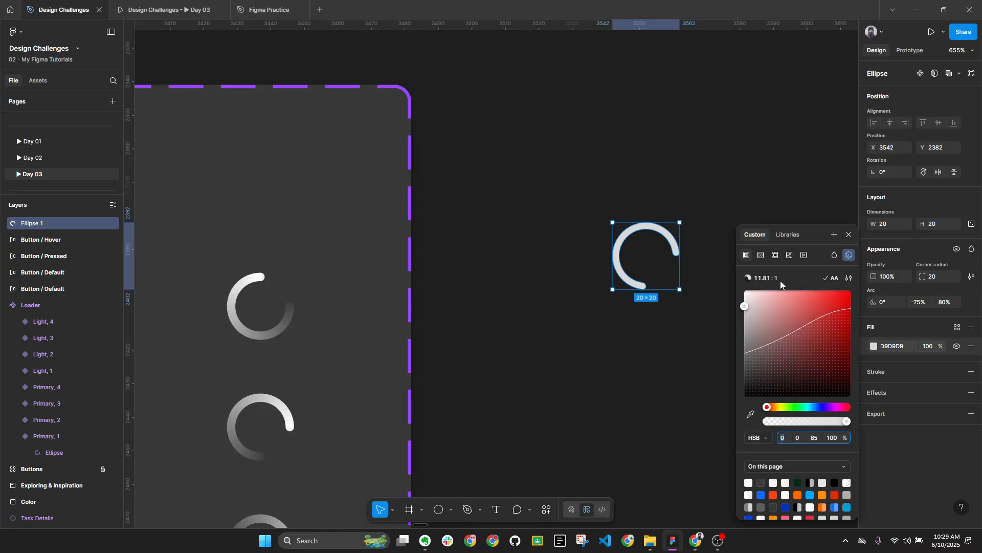
left_click(761, 255)
left_click(770, 278)
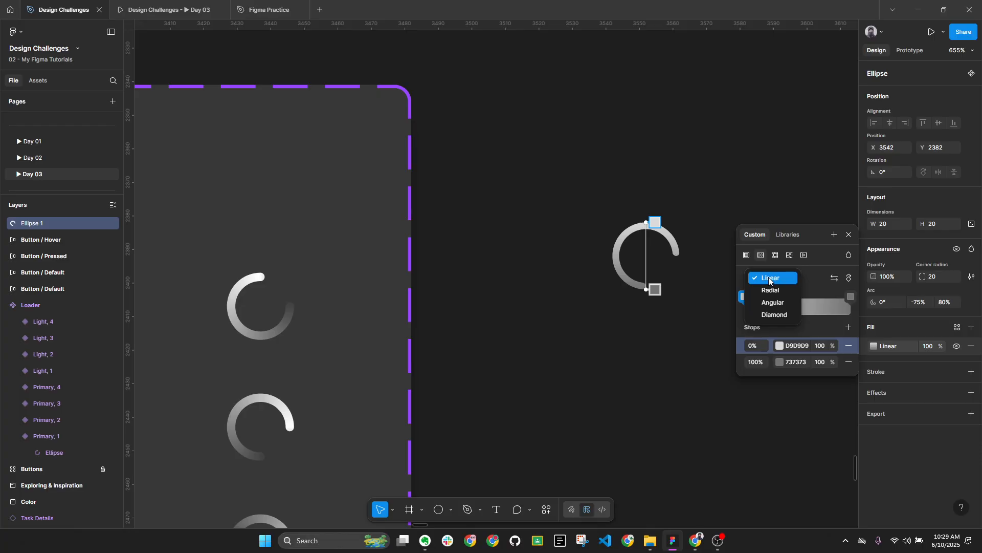
left_click(773, 302)
key("Escape")
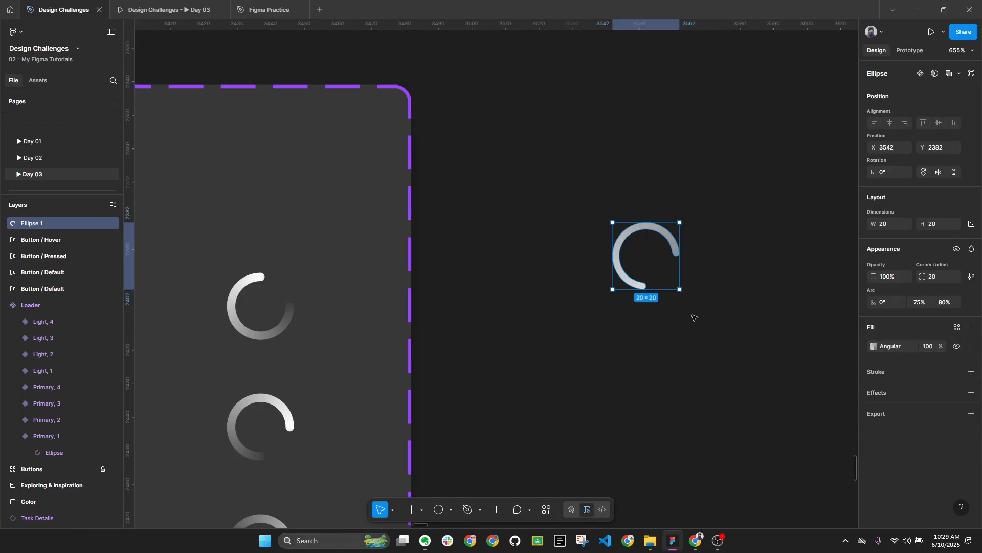
Check the gradient stop colours, positions and opacities on the ellipse of the Primary, 1 Loader variant
scroll(701, 320, "down", 3)
left_click(31, 305)
left_click(54, 452)
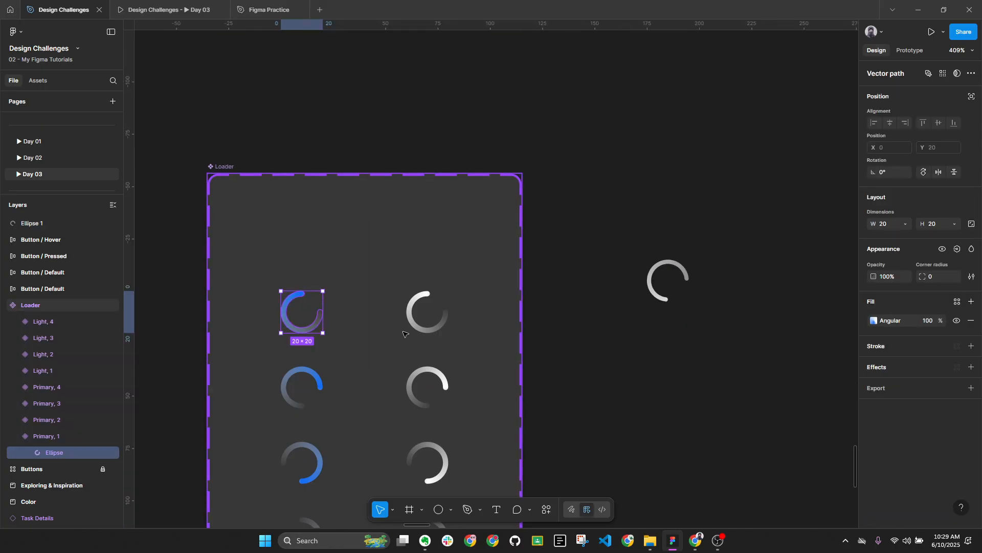
left_click(874, 321)
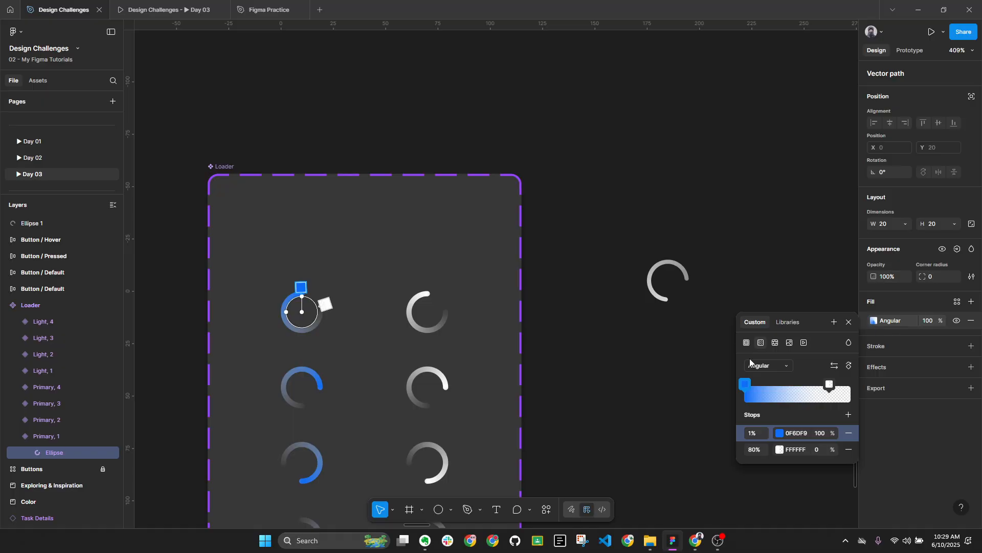
key("Escape")
Set the 100% gradient stop of the new ring to 0F6DF9
scroll(601, 364, "up", 5)
left_click(586, 255)
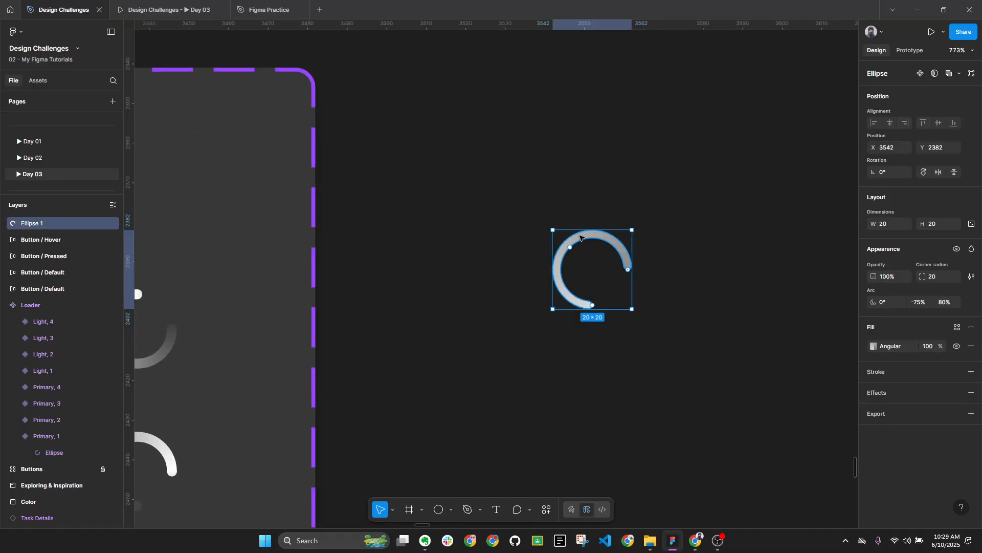
left_click(873, 346)
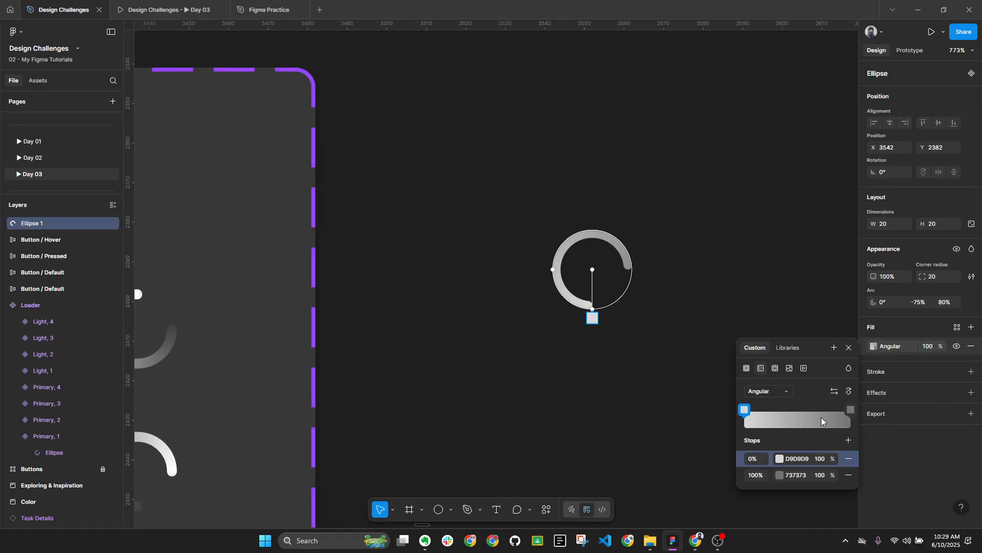
left_click(808, 476)
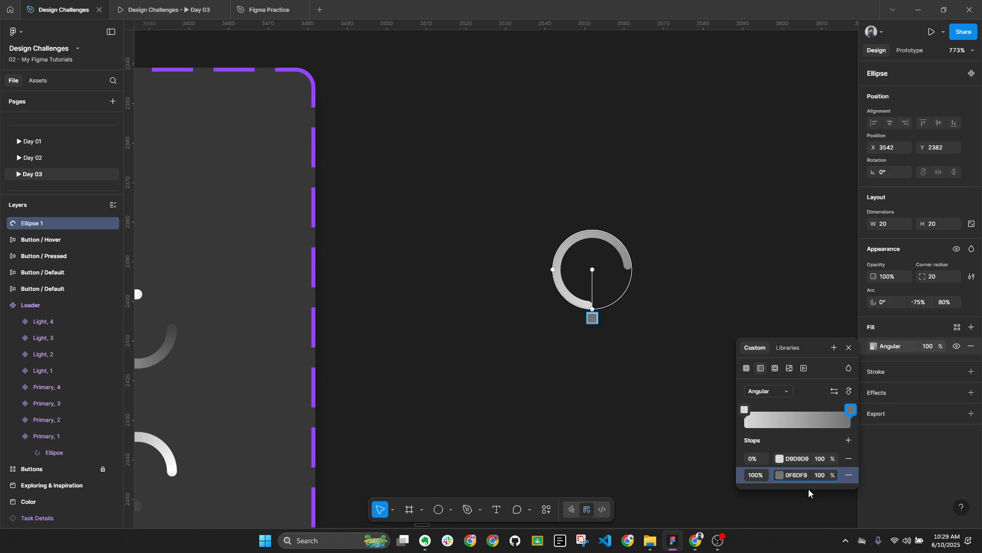
key("Return")
Set the new ring's 0% gradient stop to FFFFFF with 0% opacity
left_click(805, 459)
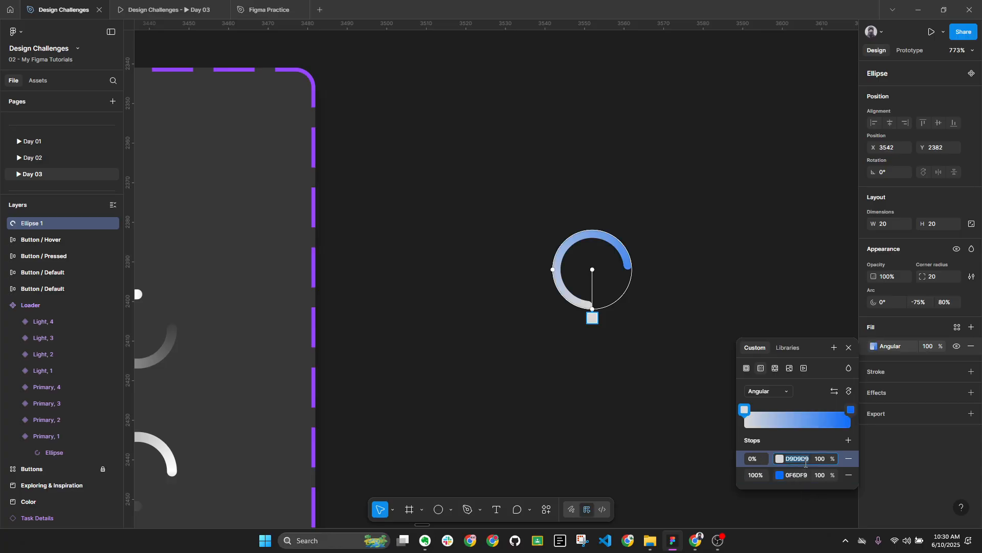
type("ff")
key("Return")
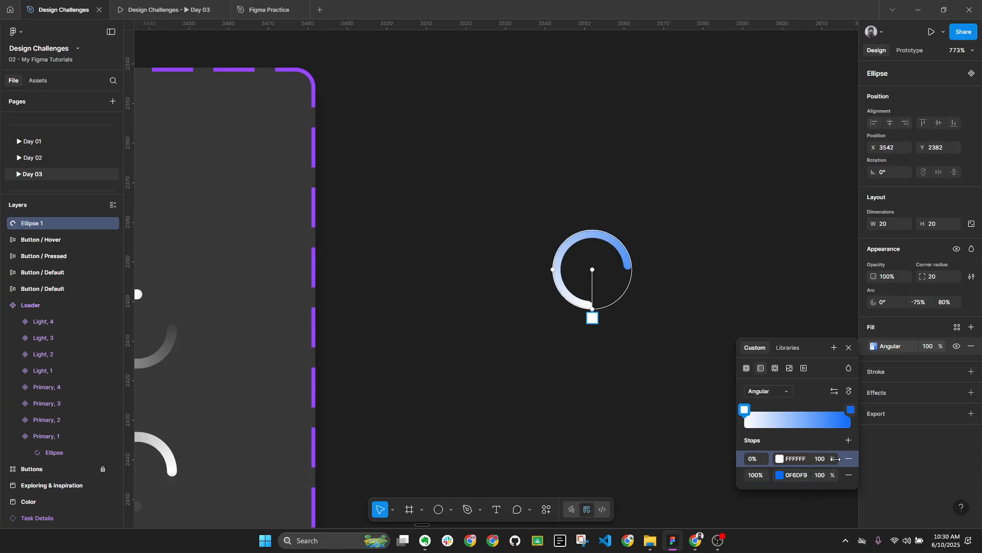
left_click(828, 460)
type("0")
key("Return")
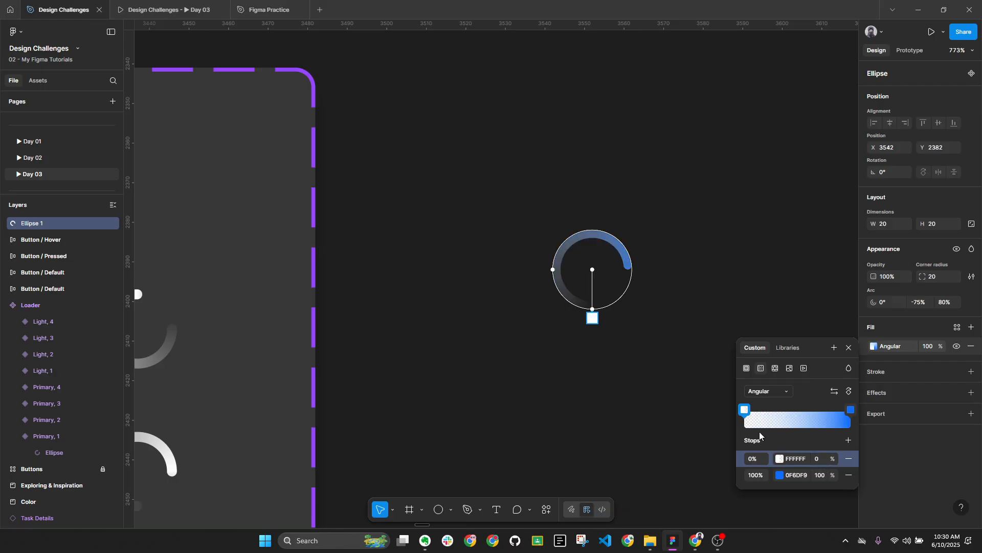
key("Escape")
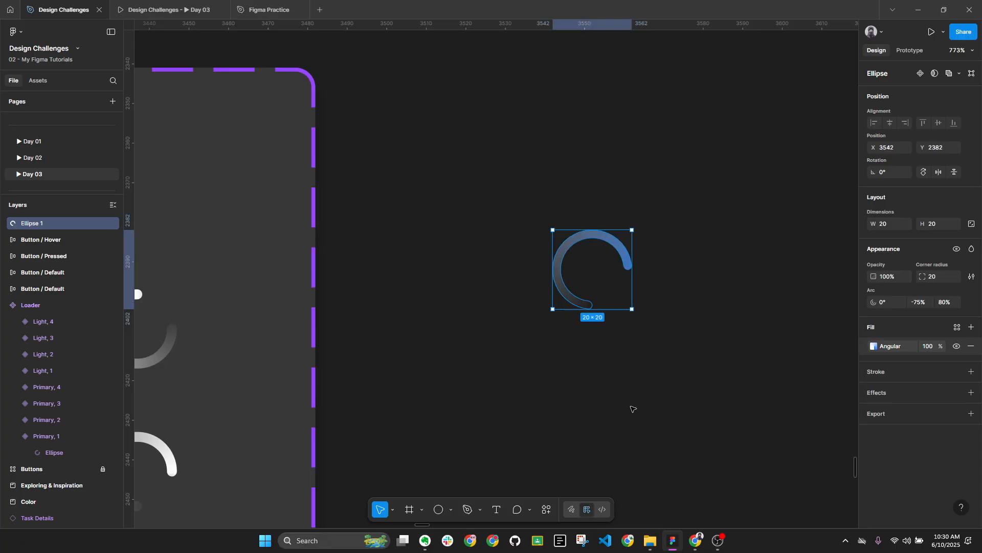
Draw a rectangle about 70 × 79 as a backdrop behind the new gradient ring
scroll(614, 253, "down", 1)
key("Escape")
key("r")
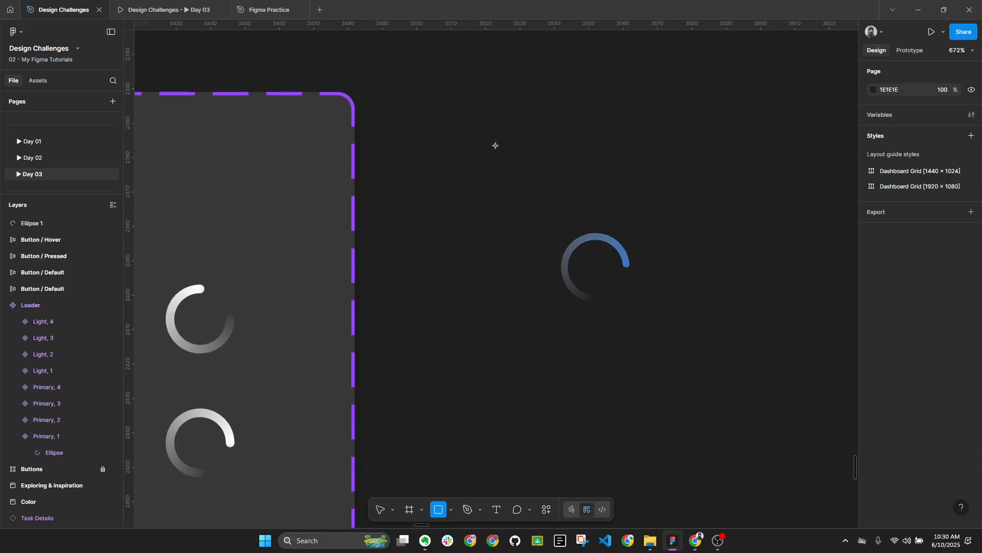
left_click_drag(489, 126, 730, 398)
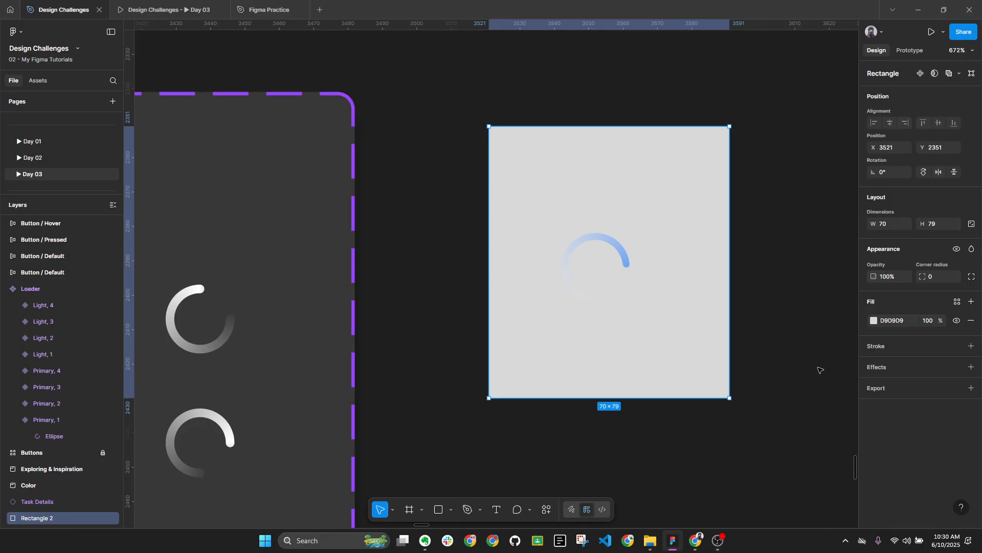
Try a FFFFFF fill on the backdrop rectangle behind the ring
left_click(888, 320)
type("fff")
key("Return")
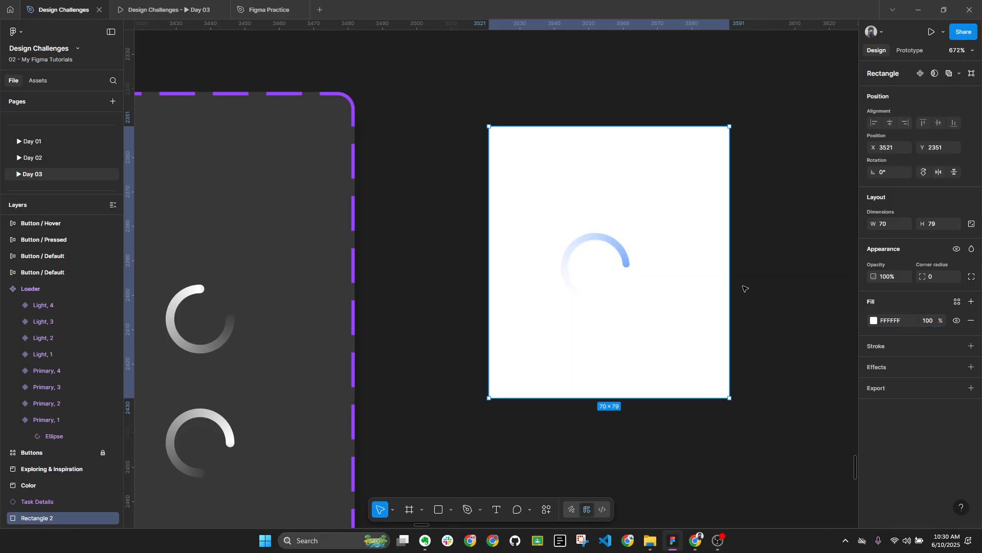
Set the backdrop rectangle's fill to black, 000000
left_click(876, 320)
left_click_drag(813, 328, 696, 419)
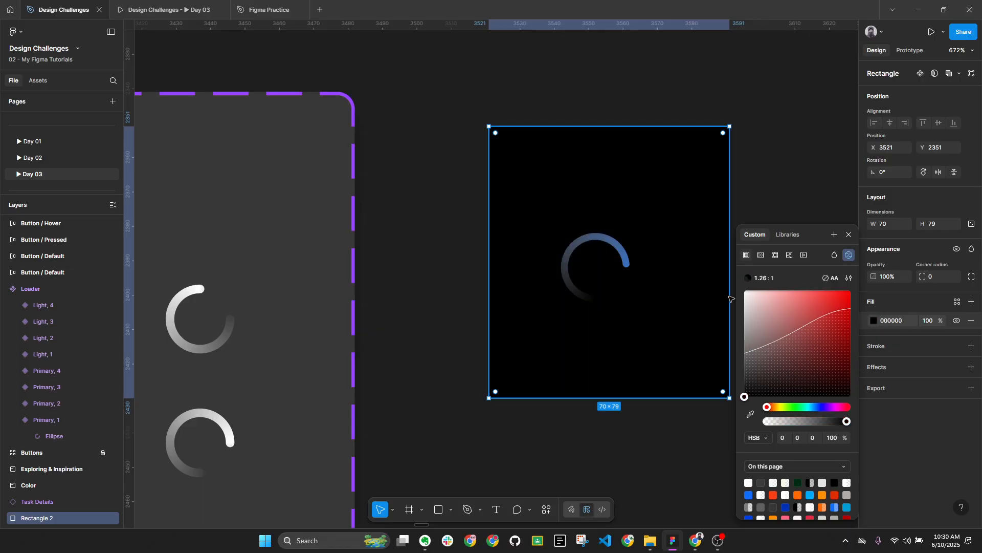
left_click(848, 235)
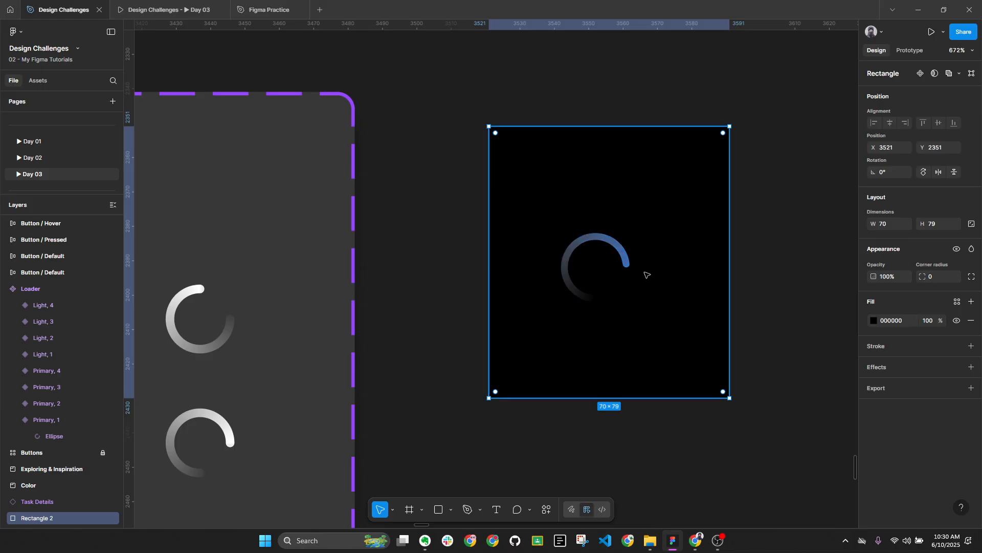
scroll(618, 247, "down", 1)
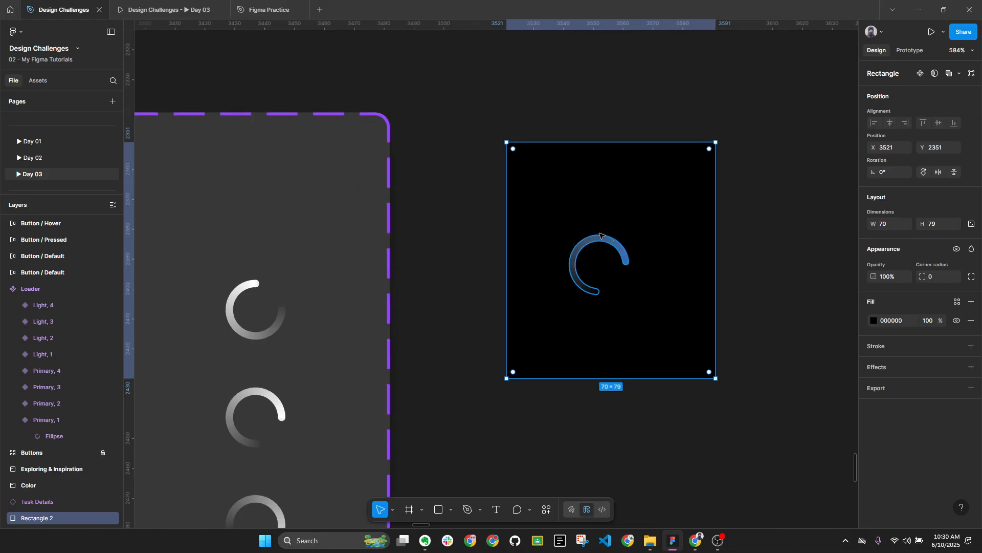
Examine the angular gradient fill shared by the four blue rings in the Loader component
left_click_drag(555, 237, 660, 235)
scroll(708, 246, "down", 2)
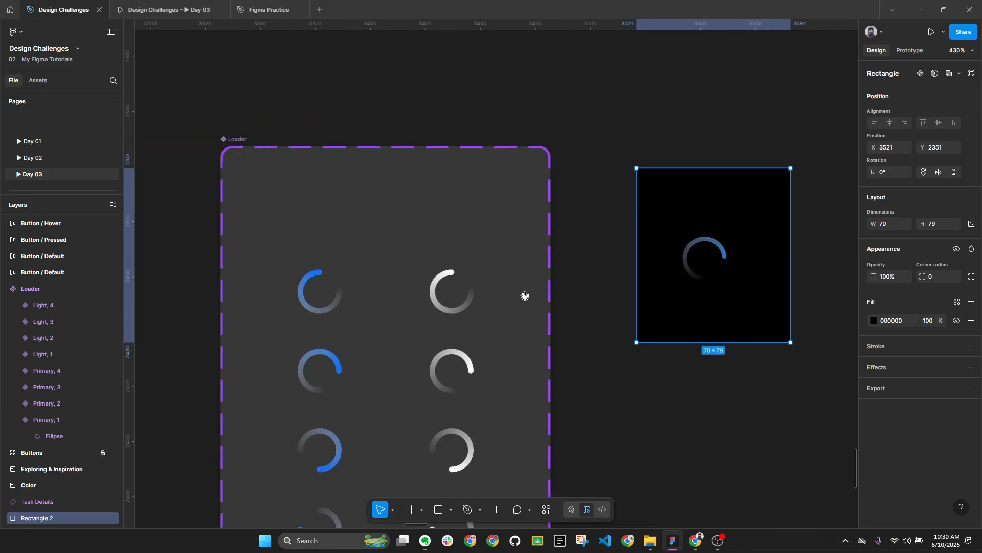
left_click_drag(524, 296, 647, 226)
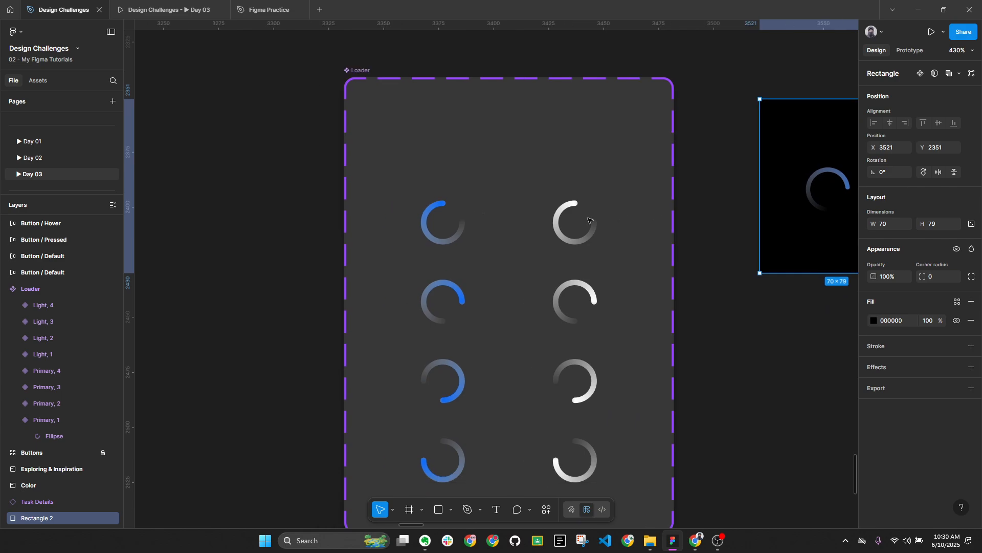
left_click(426, 210)
left_click(452, 283)
left_click(461, 375, "shift")
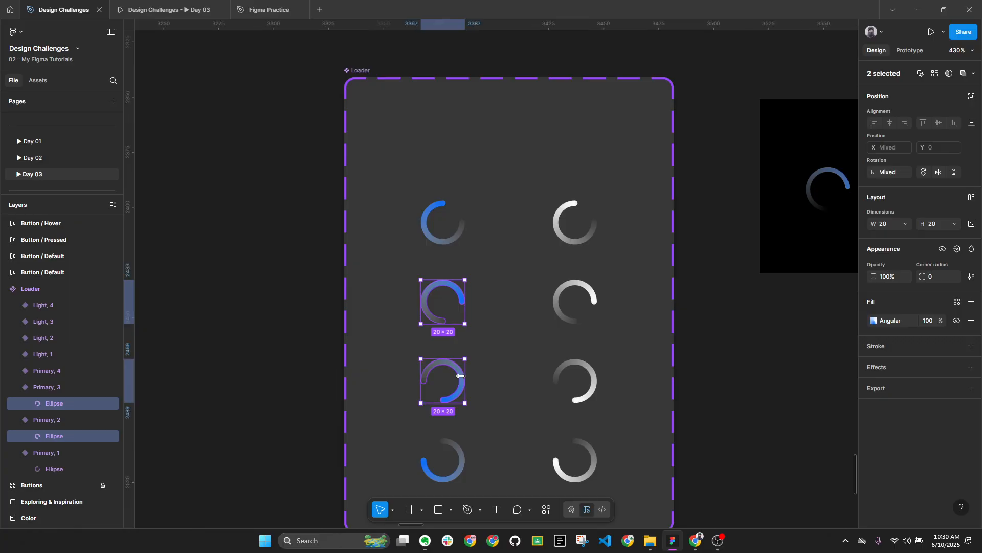
scroll(426, 205, "down", 2)
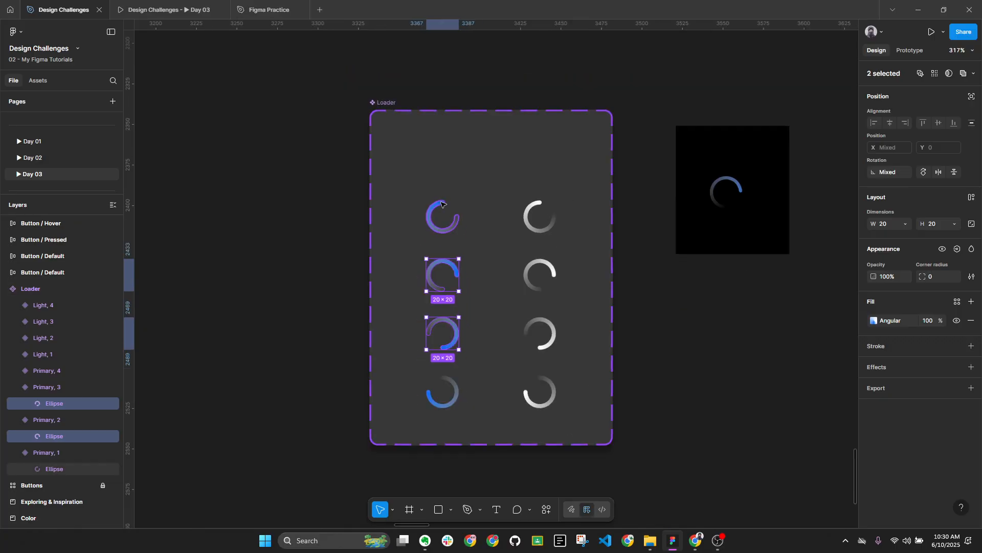
left_click(454, 402)
left_click(455, 335, "shift")
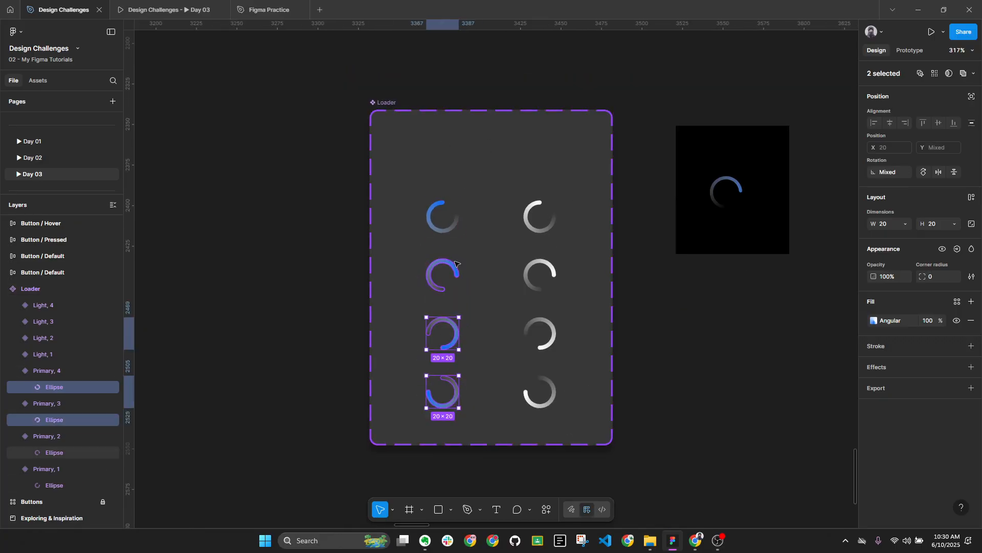
left_click(456, 269, "shift")
left_click(447, 231, "shift")
left_click(874, 320)
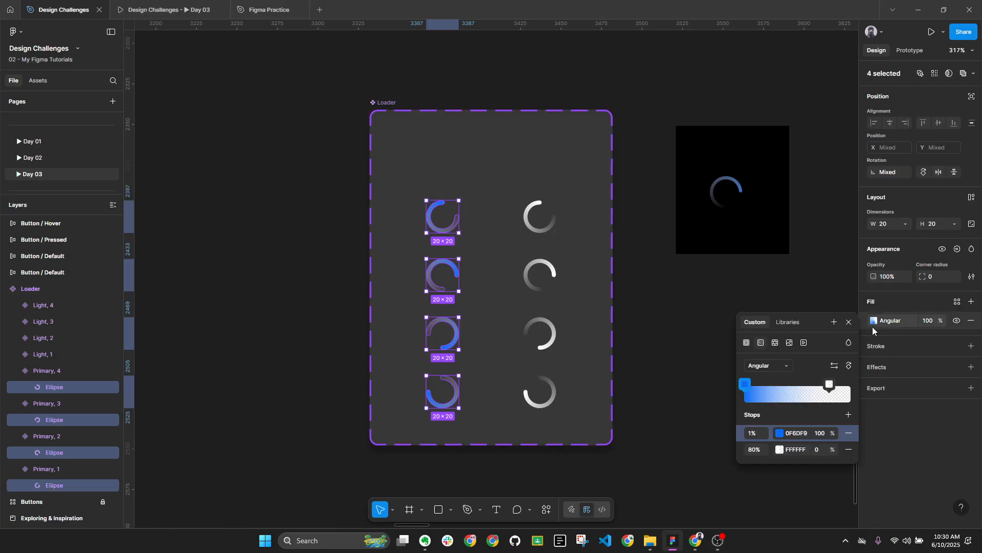
left_click(711, 327)
Stretch the black backdrop rectangle downward to make room for more rings below the first one
scroll(725, 248, "right", 1)
left_click(725, 250)
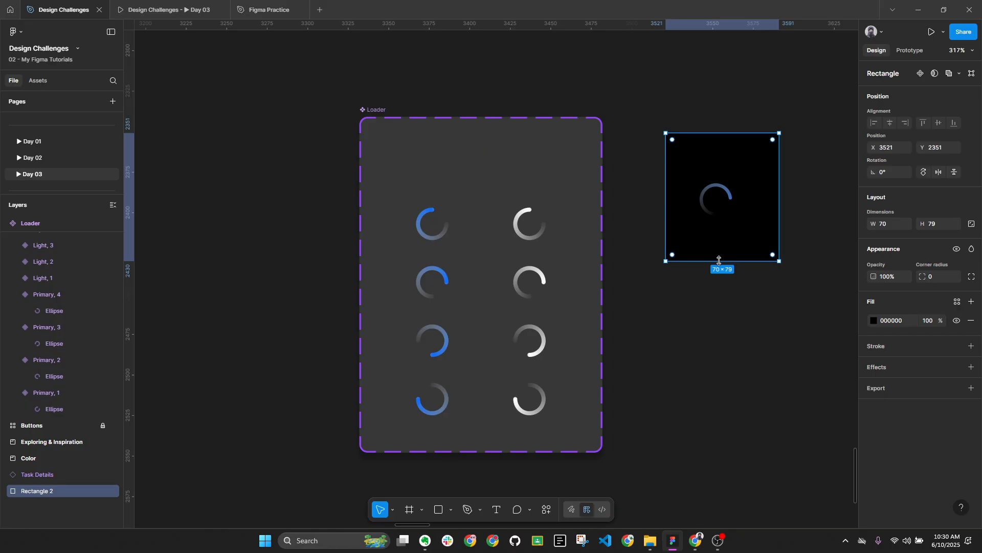
left_click_drag(722, 262, 722, 416)
Duplicate the gradient ring straight below the original at Y 2417 and set the copy's arc start to -90°
left_click(731, 197)
scroll(740, 196, "up", 2)
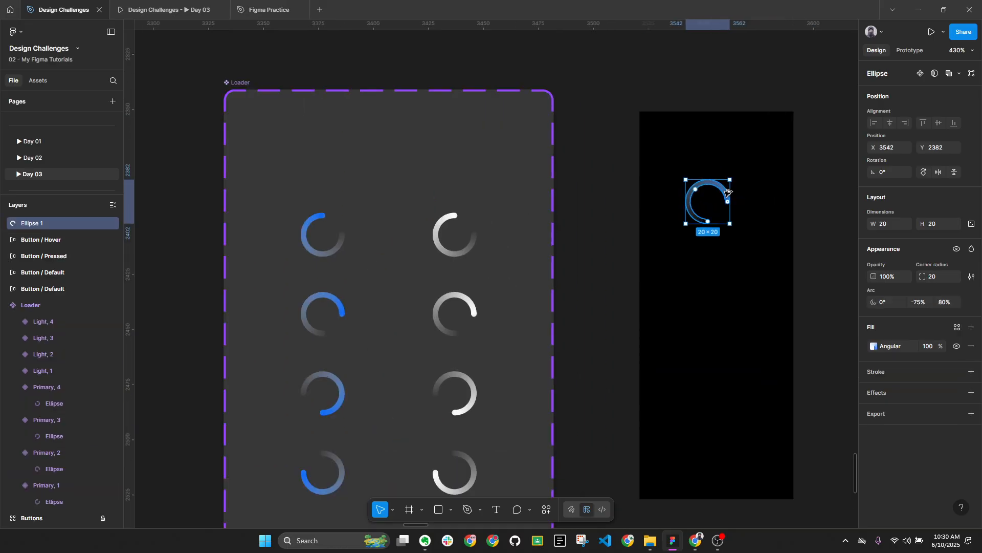
left_click_drag(727, 195, 709, 257)
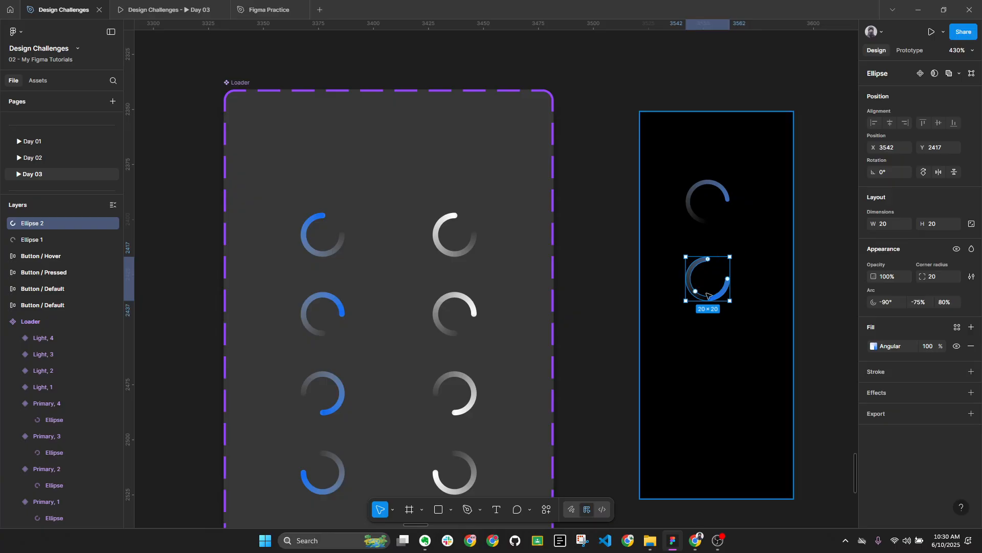
Compare the copied ring's angular gradient with that of the Primary, 1 ring in the Loader component
left_click(874, 346)
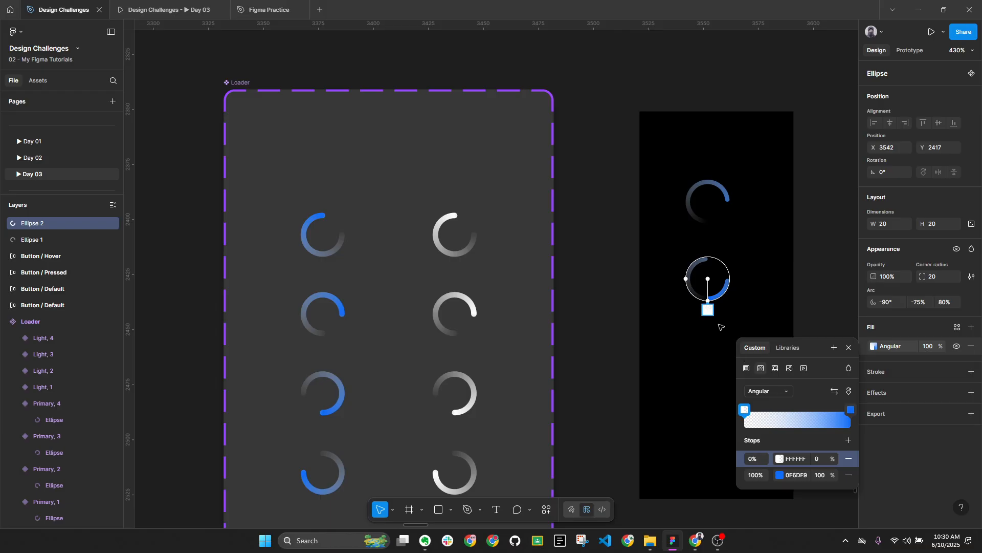
scroll(719, 322, "up", 2, "ctrl")
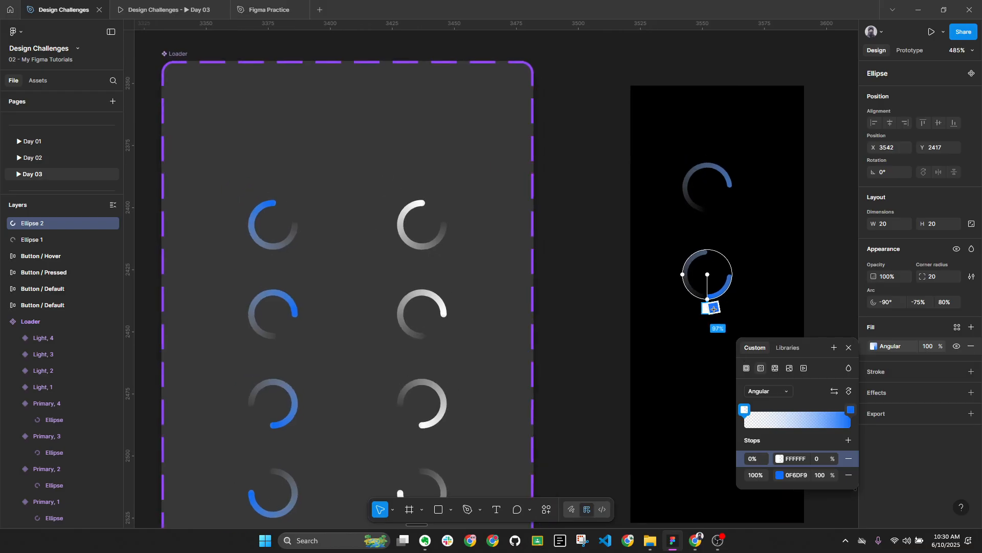
left_click(250, 225, "ctrl")
left_click(876, 328)
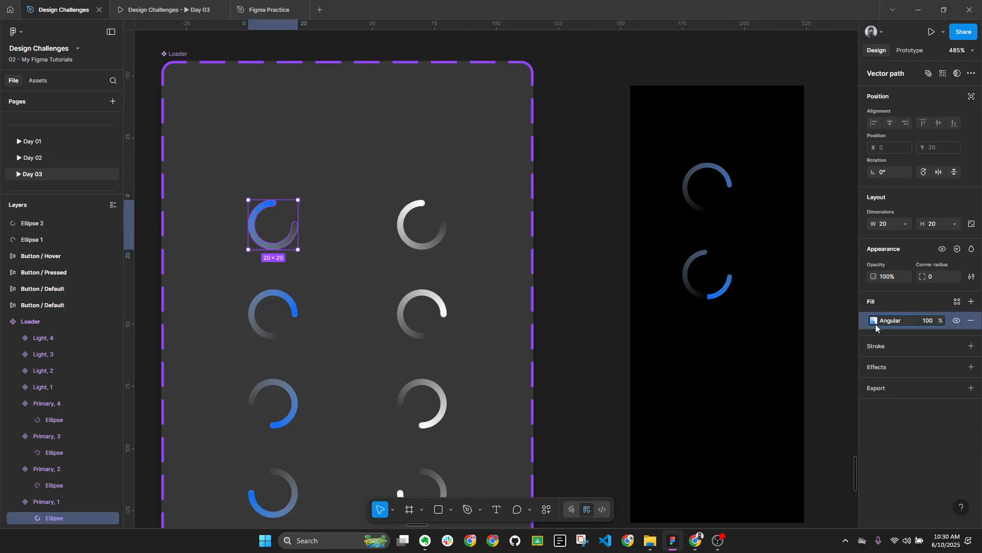
left_click(875, 322)
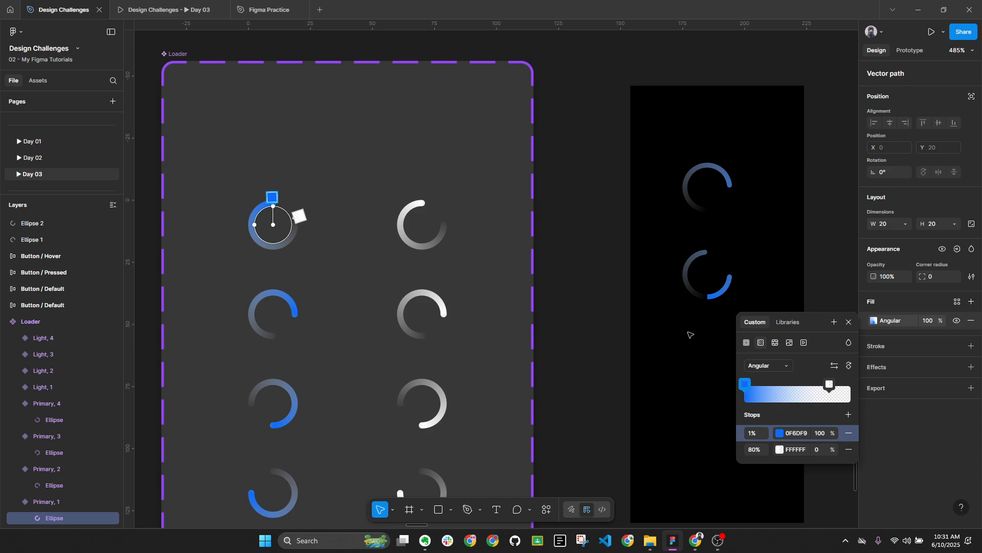
key("Escape")
Rotate the upper ring's angular gradient in 90° turns until full blue sits at the arc's right-hand end
left_click(731, 179)
scroll(746, 185, "up", 2)
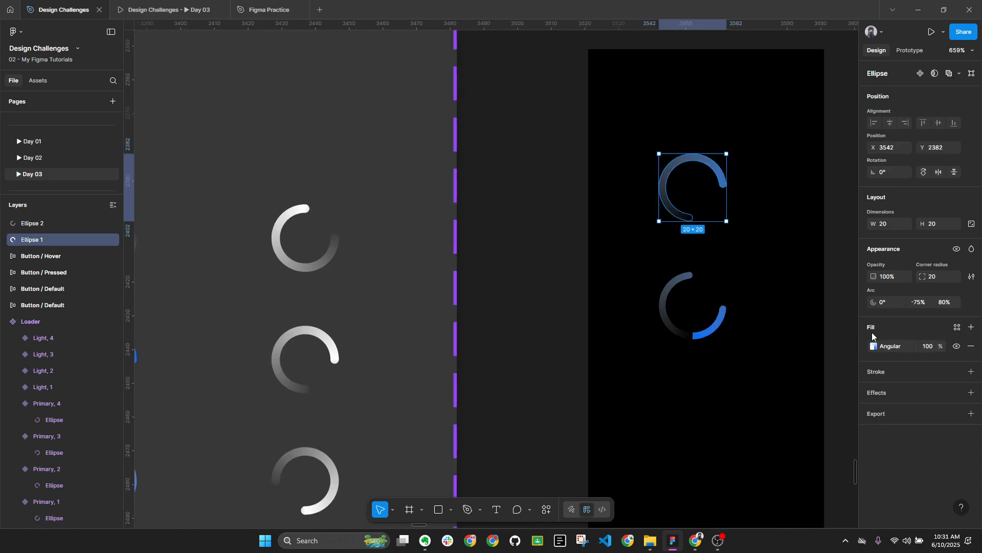
left_click(874, 346)
left_click(852, 392)
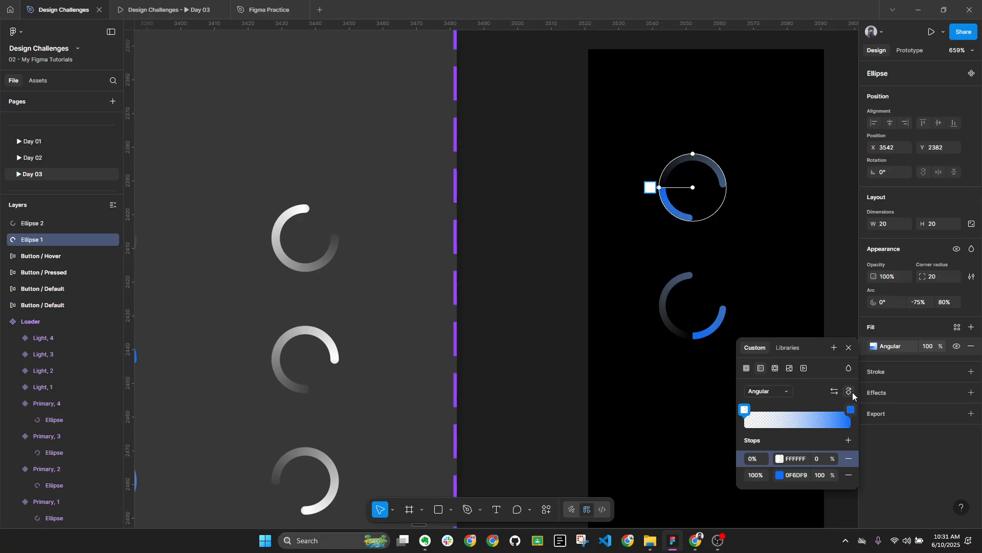
left_click(851, 392)
left_click(852, 392)
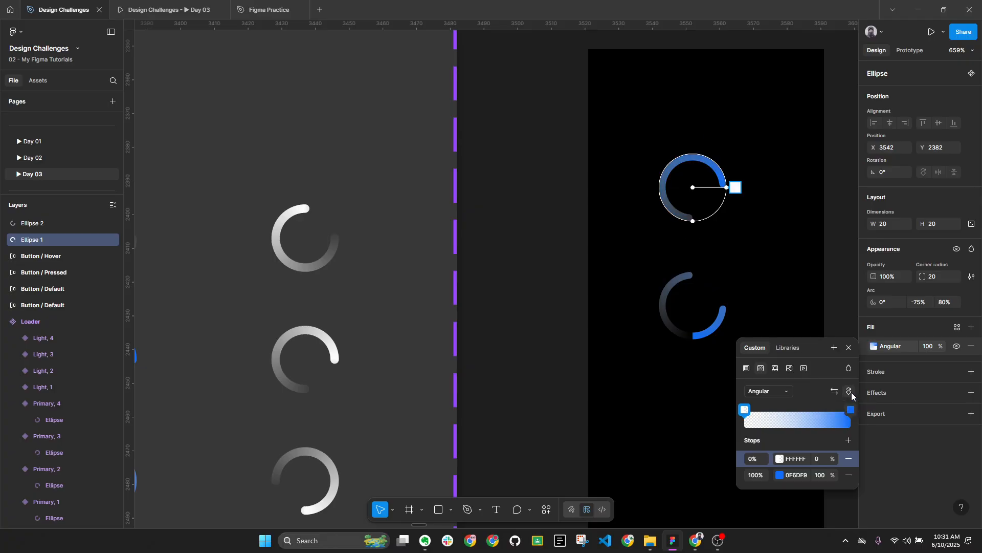
key("Escape")
Rotate the second ring's angular gradient by 180° so full blue sits at the arc's upper end
left_click(723, 328)
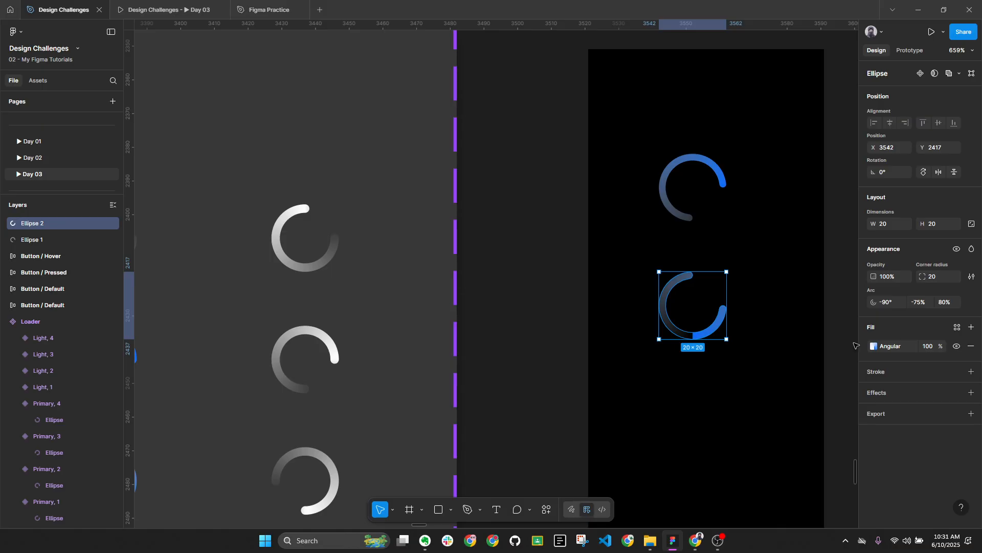
left_click(874, 347)
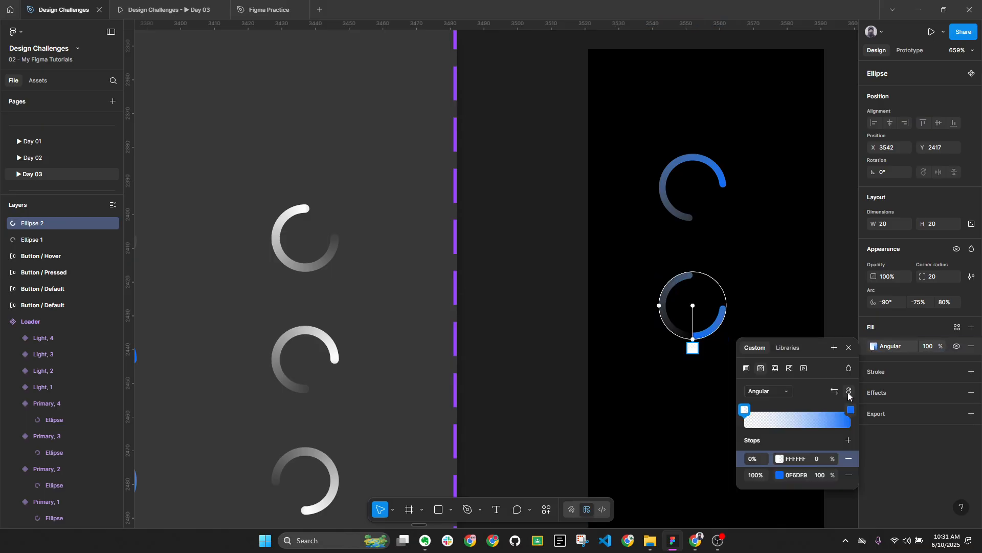
left_click(848, 392)
left_click(849, 392)
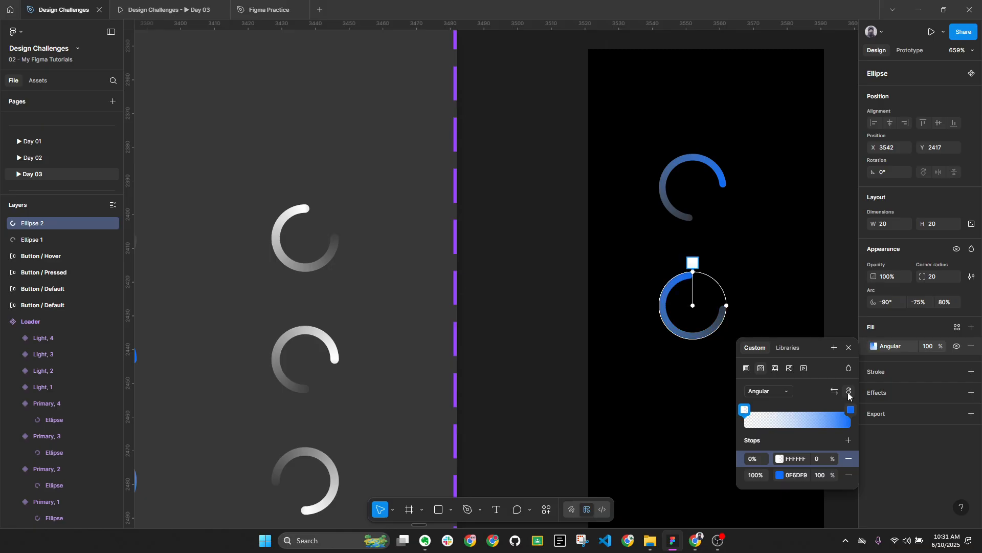
key("Escape")
Duplicate the second ring straight below it at Y 2455 and check the copy's gradient fill
scroll(708, 262, "down", 1)
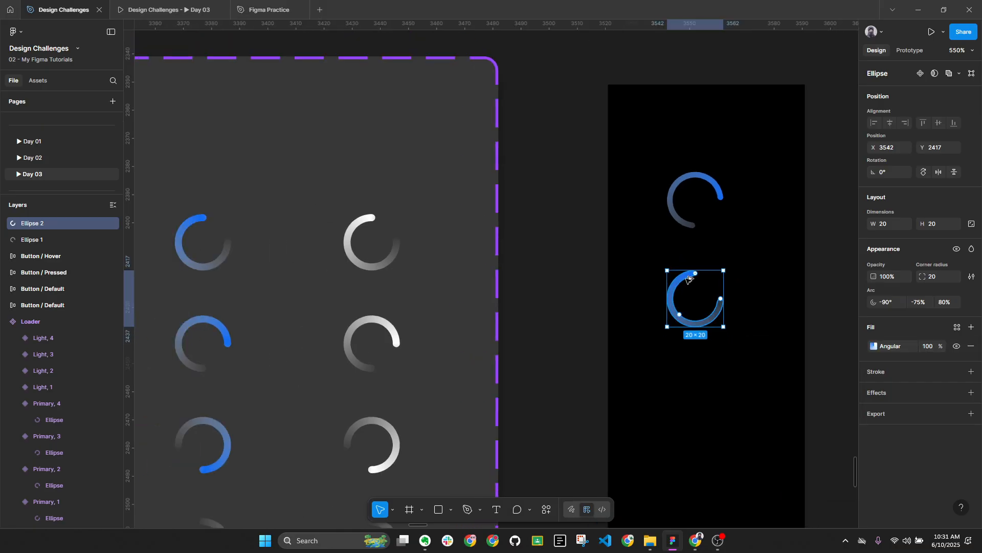
left_click_drag(688, 278, 687, 385)
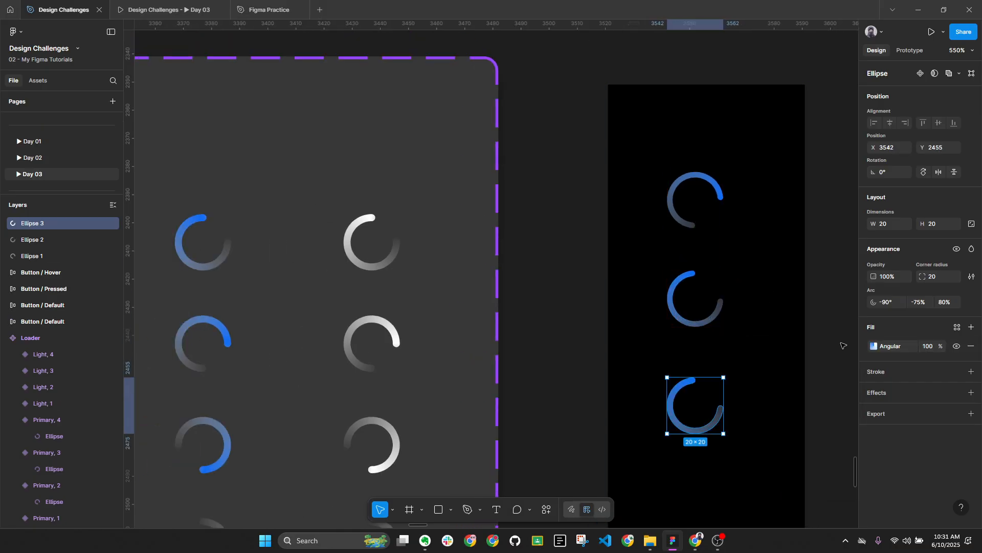
left_click(874, 346)
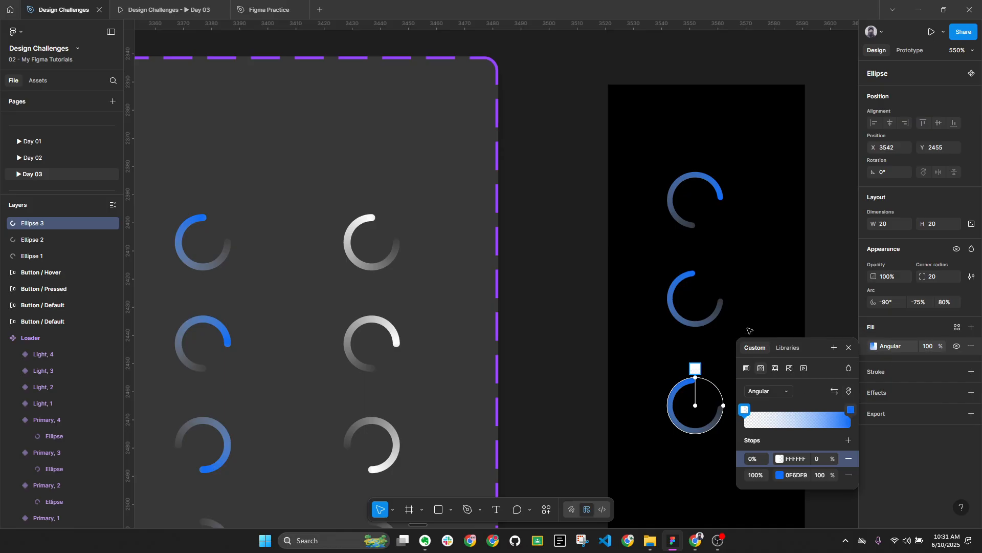
left_click(849, 347)
scroll(716, 368, "down", 3)
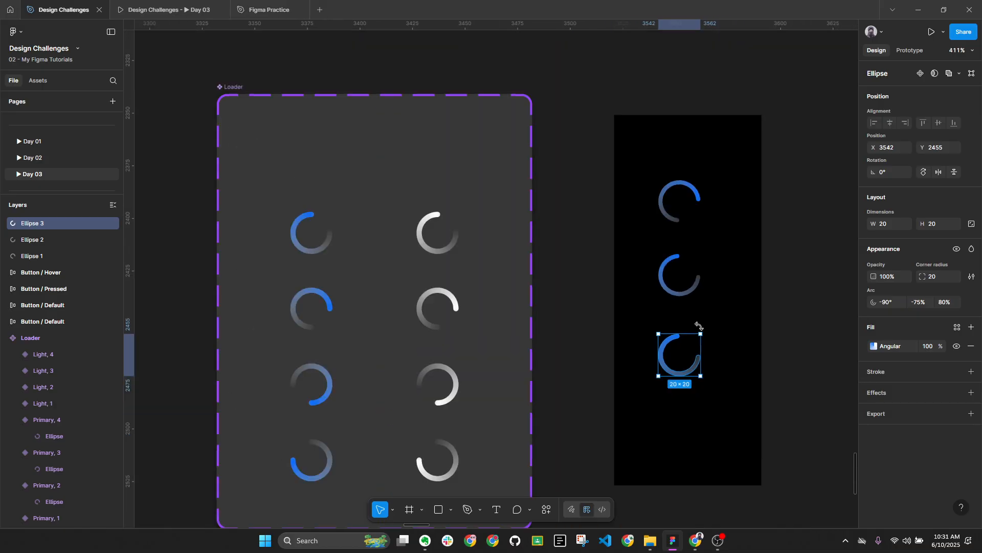
Move the second ring above the first one to Y 2354 and the newest ring up to Y 2416
left_click(665, 283)
left_click_drag(665, 286, 664, 153)
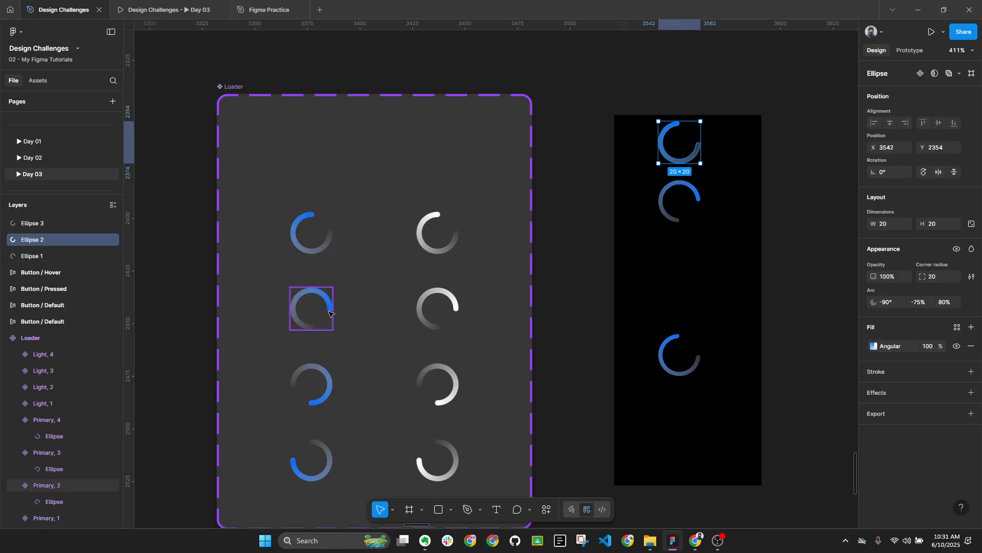
left_click_drag(658, 360, 659, 278)
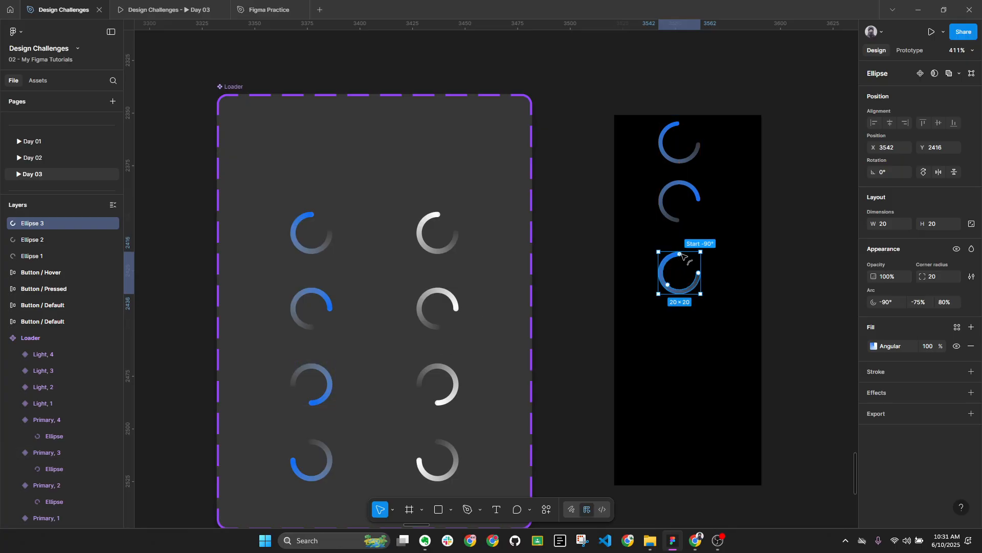
Set the lowest ring's arc start to 90° and rotate its gradient 180° so full blue sits at the arc's lower end
left_click_drag(698, 288, 665, 274)
left_click(874, 347)
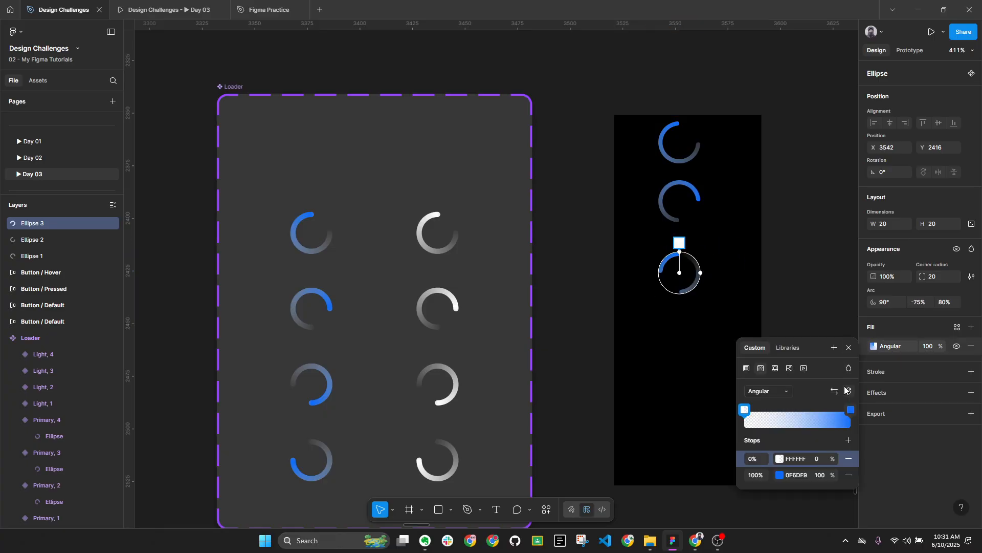
key("shift+2")
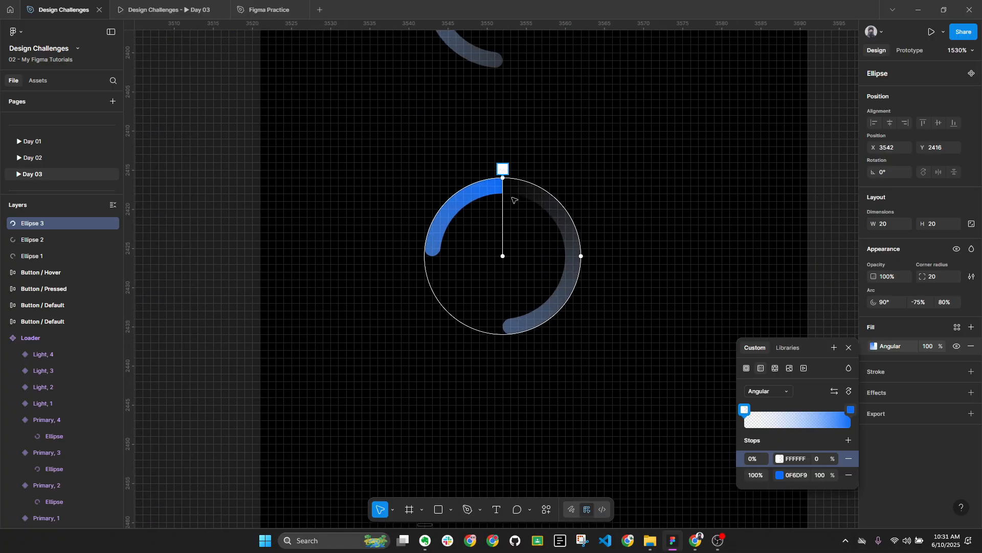
left_click(849, 391)
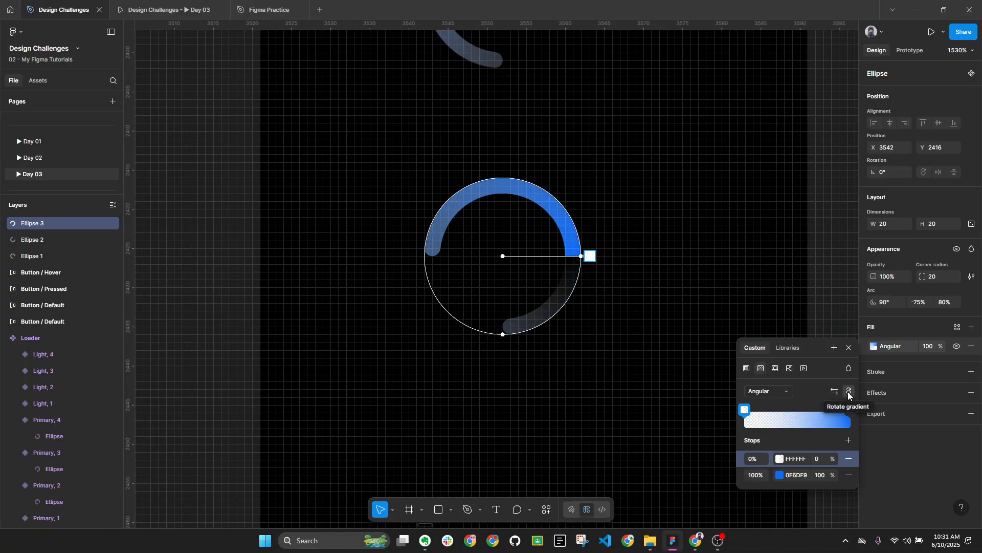
left_click(849, 392)
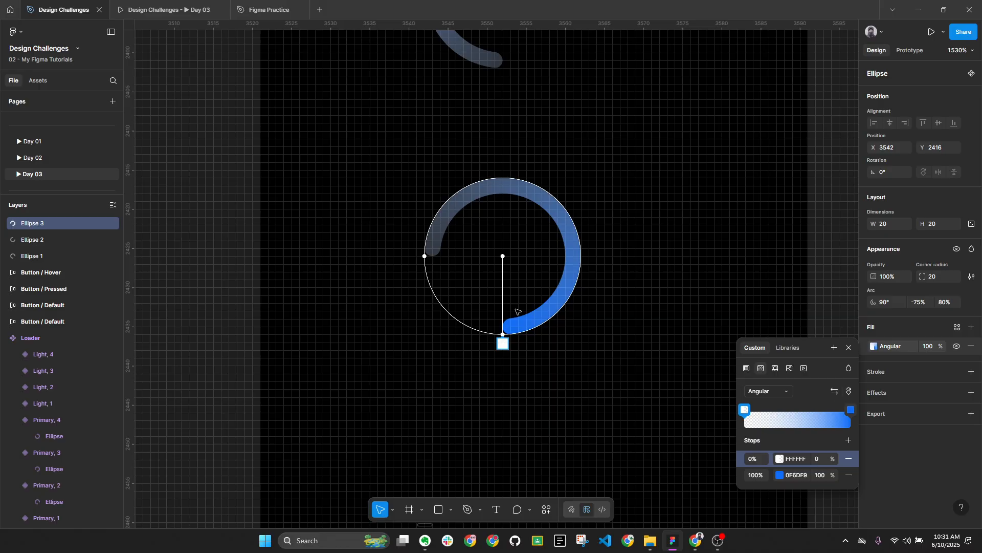
scroll(516, 309, "down", 5, "ctrl")
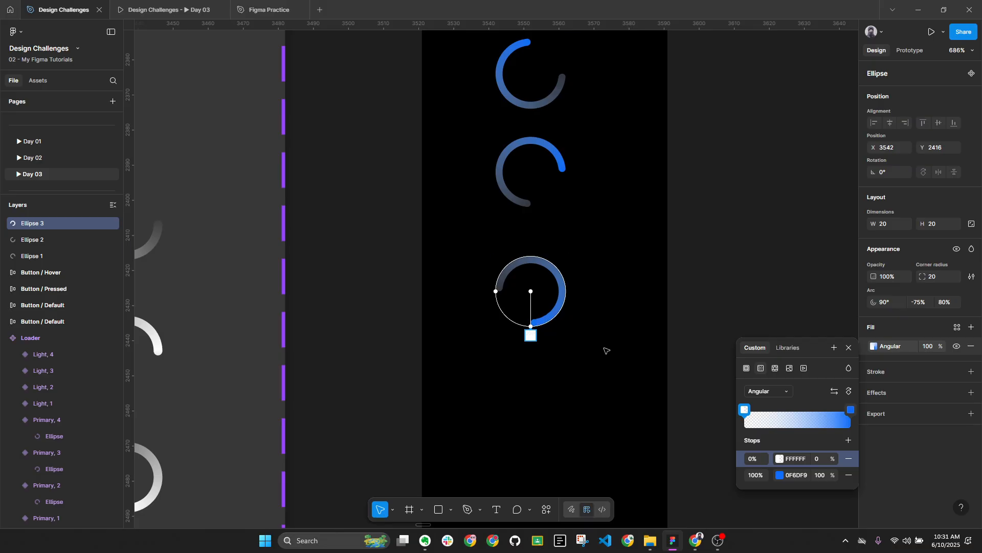
key("Escape")
Duplicate the lowest ring straight below itself at Y 2448 on the backdrop
scroll(697, 347, "down", 3, "ctrl")
left_click_drag(708, 257, 781, 300, "alt")
scroll(711, 329, "up", 1, "ctrl")
left_click(873, 347)
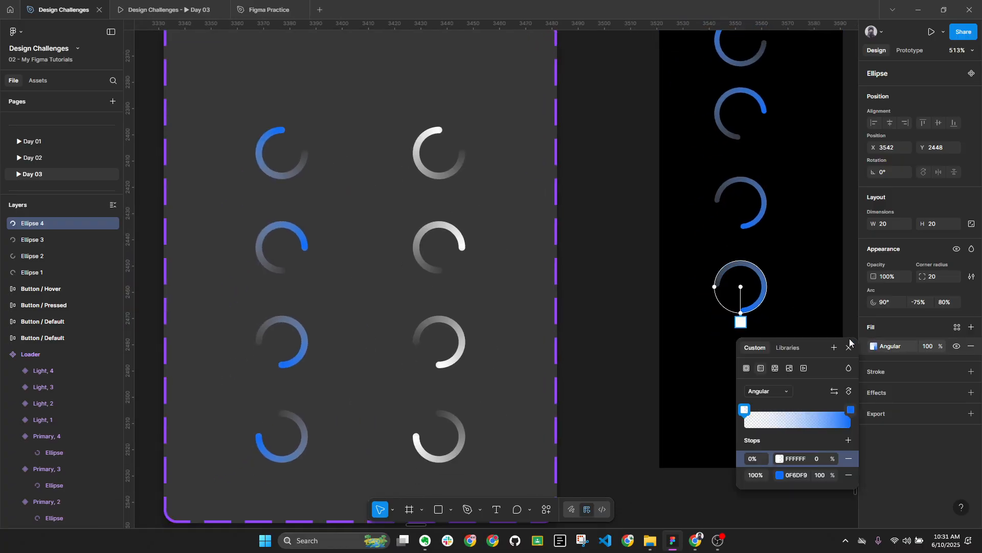
scroll(741, 316, "up", 3, "ctrl")
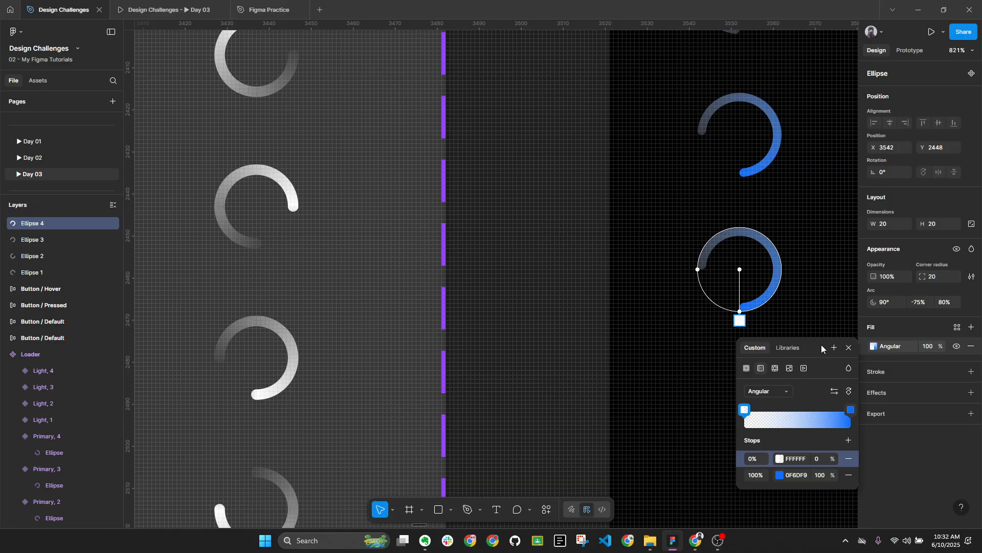
left_click(839, 281)
Set the lowest ring's arc start to 180° and rotate its gradient so full blue sits at the arc's left end
left_click(746, 307)
left_click_drag(702, 269, 740, 233)
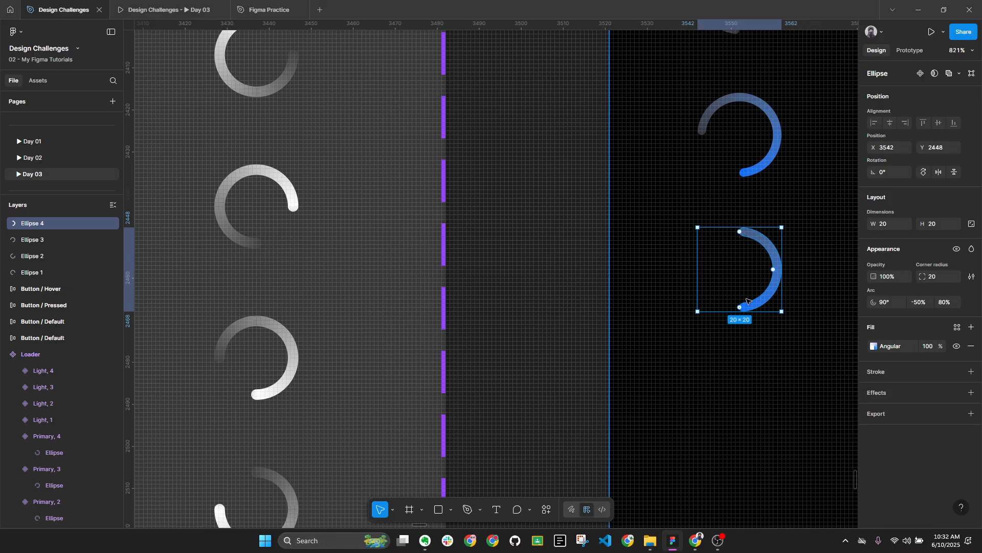
left_click_drag(740, 307, 699, 269)
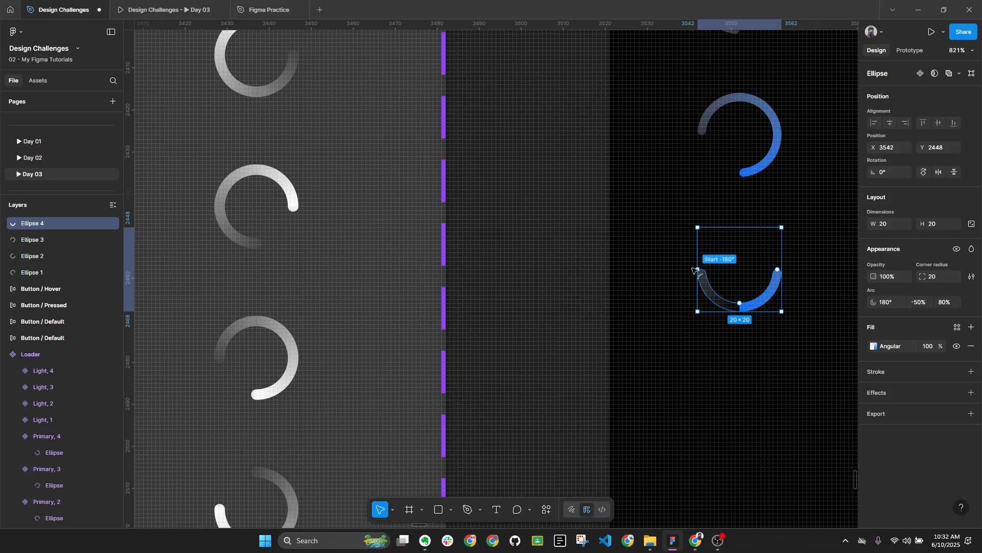
left_click_drag(776, 261, 746, 237)
left_click(874, 346)
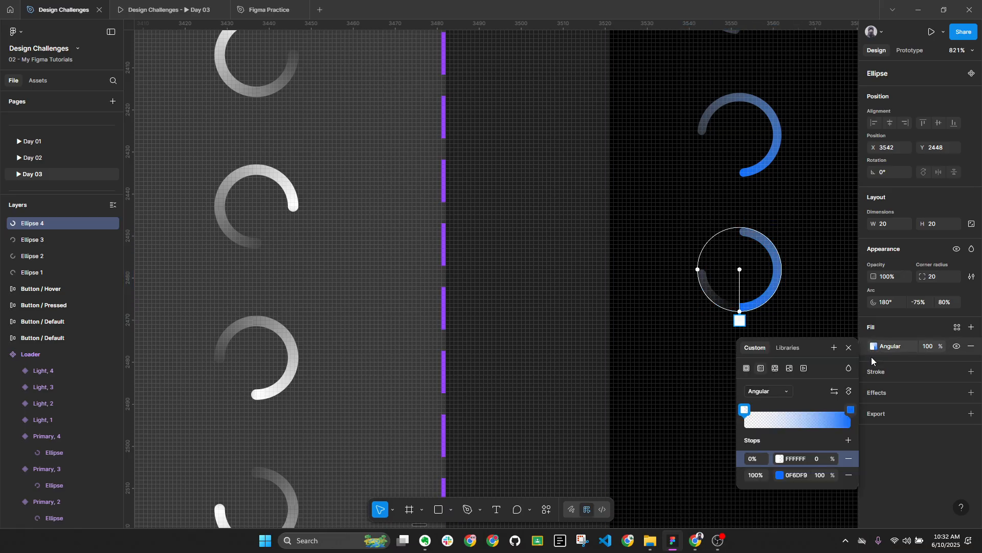
left_click(849, 391)
left_click(699, 292)
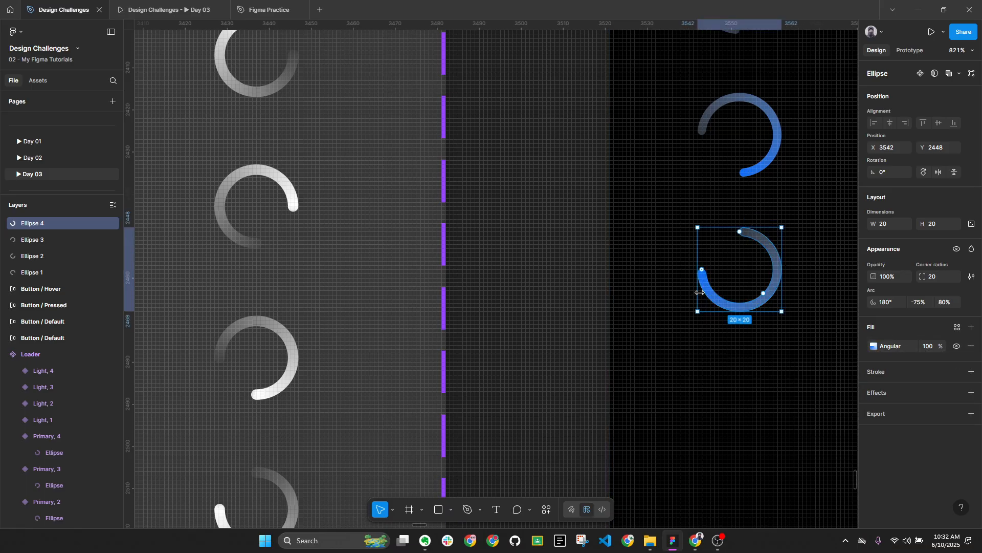
Delete the black backdrop rectangle behind the four blue rings
scroll(699, 292, "down", 4)
left_click_drag(757, 162, 686, 207)
left_click_drag(591, 101, 687, 345)
left_click(706, 270)
key("Delete")
Rename all four blue ring layers together as "Circle"
left_click_drag(585, 111, 682, 363)
key("alt+l")
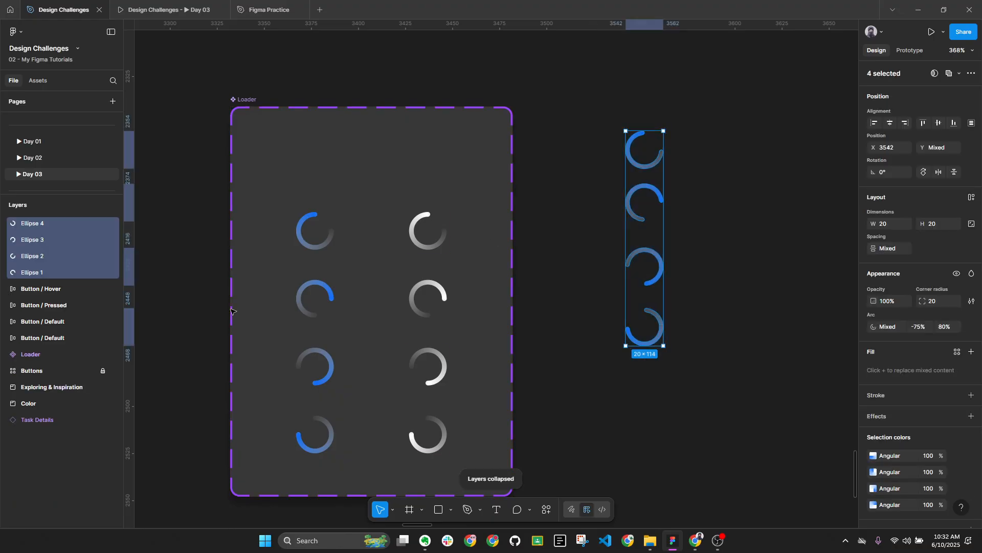
right_click(60, 236)
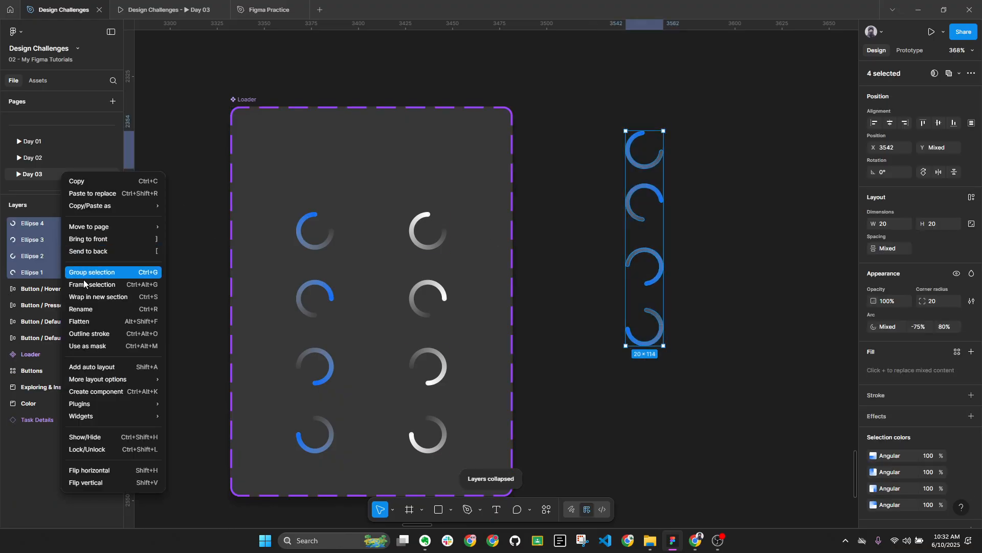
left_click(93, 311)
type("Ci")
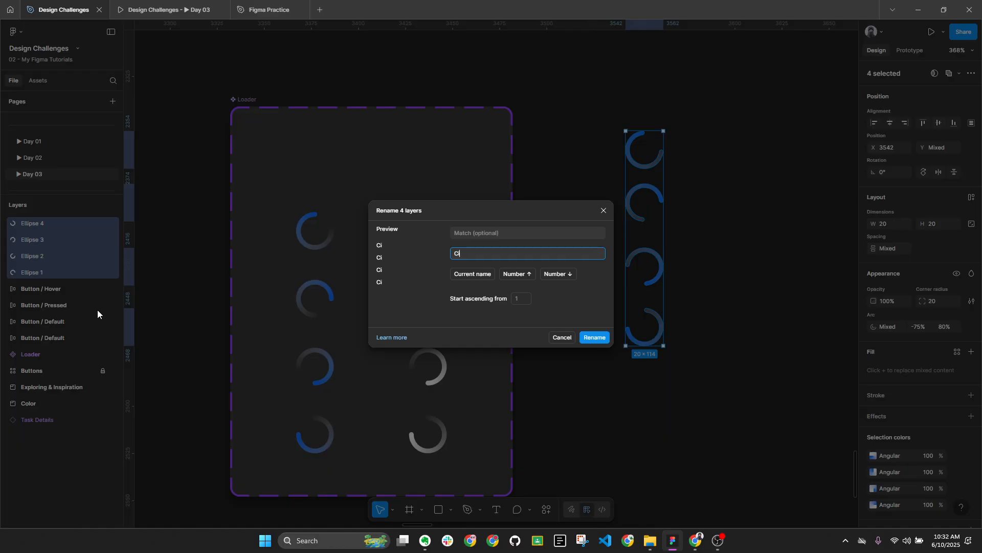
type("rcle")
key("Return")
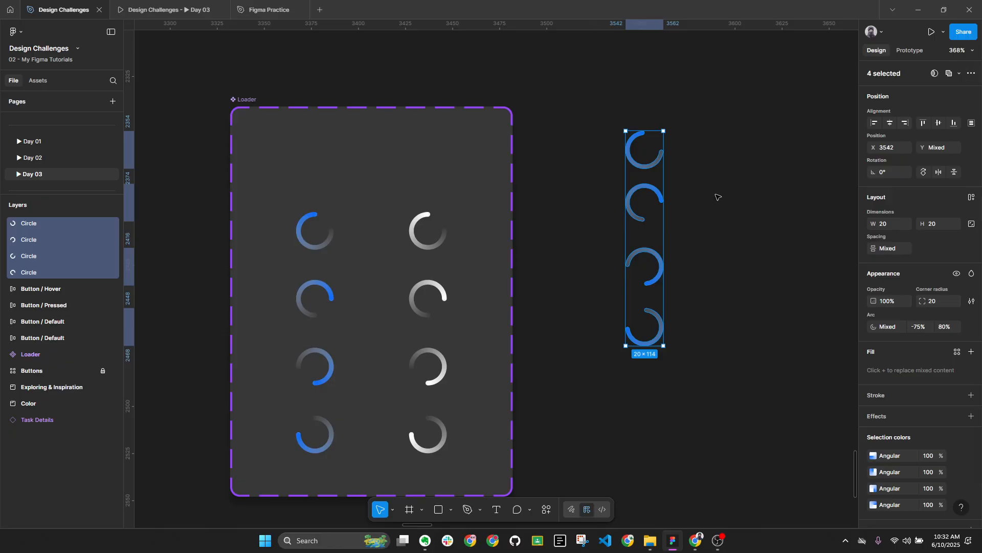
Combine the four Circle rings into a component set and name its variant property "State"
left_click(971, 73)
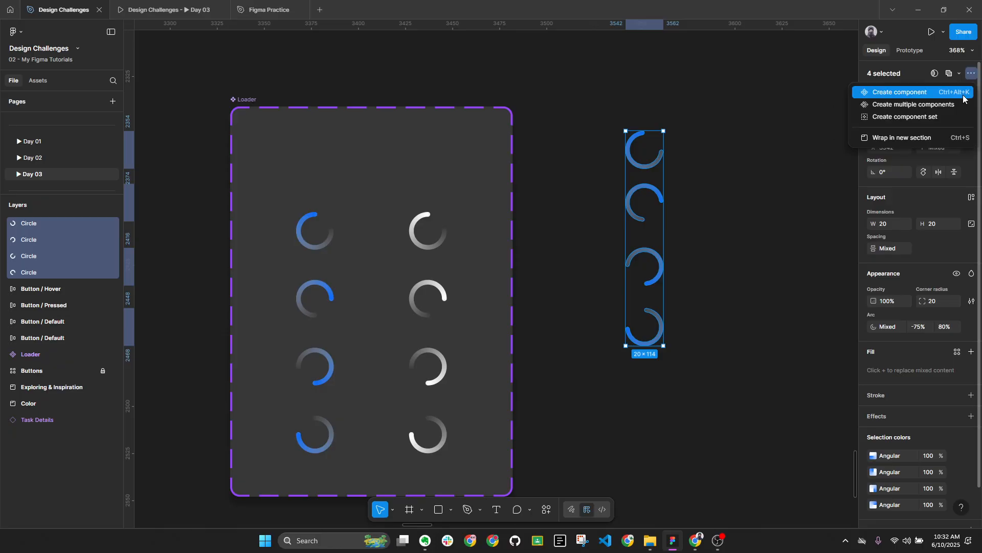
left_click(941, 117)
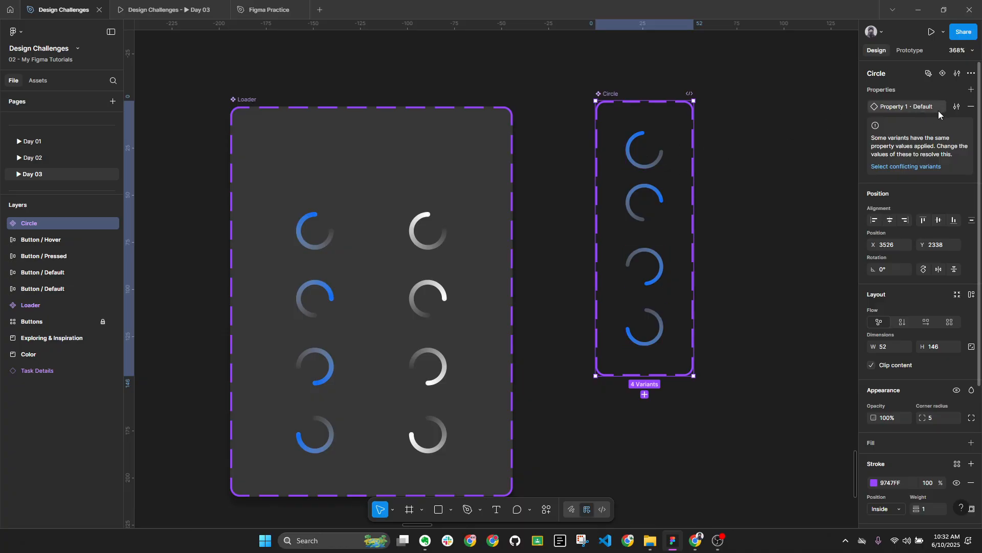
left_click(955, 111)
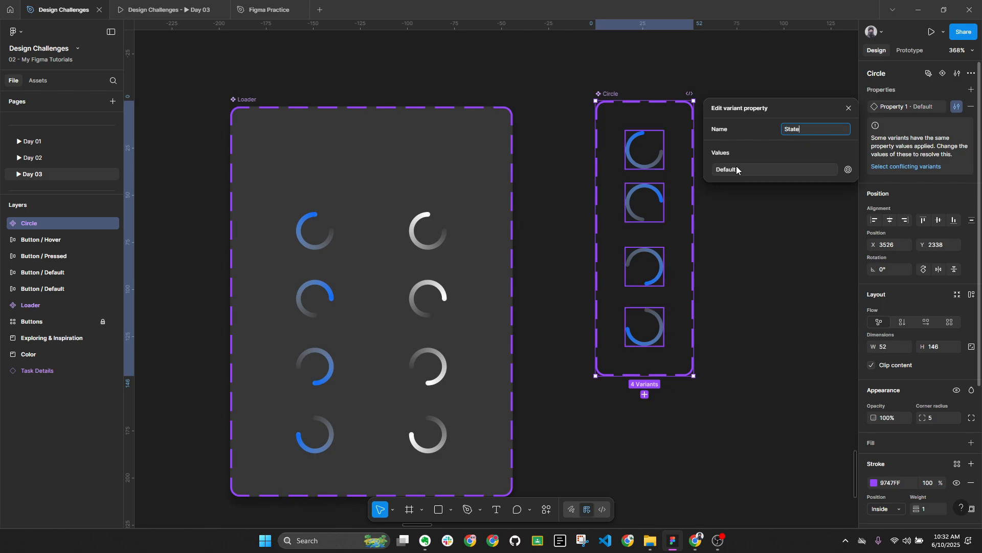
Set the State values of the four Circle variants to 01, 02, 03 and 04 from the uppermost ring down
left_click(657, 156)
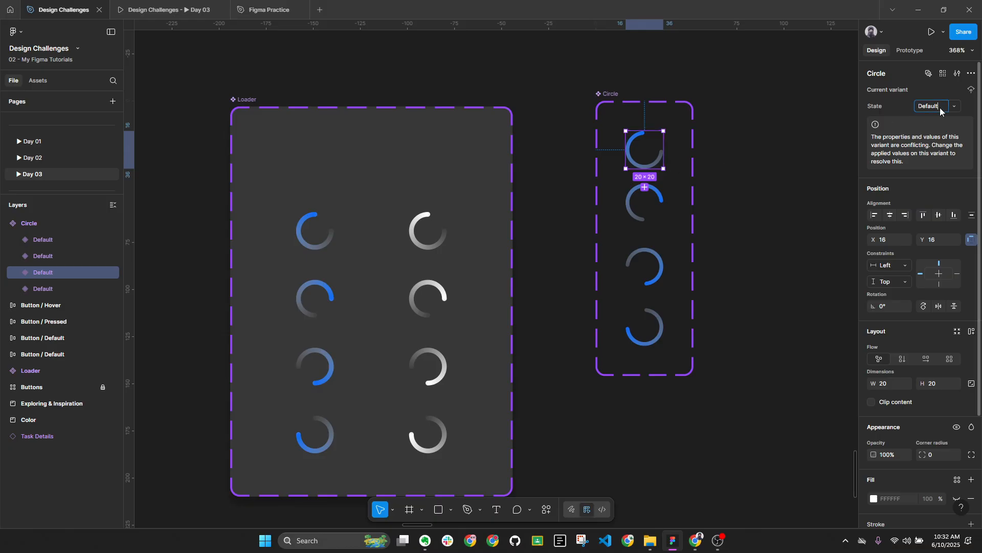
key("Tab")
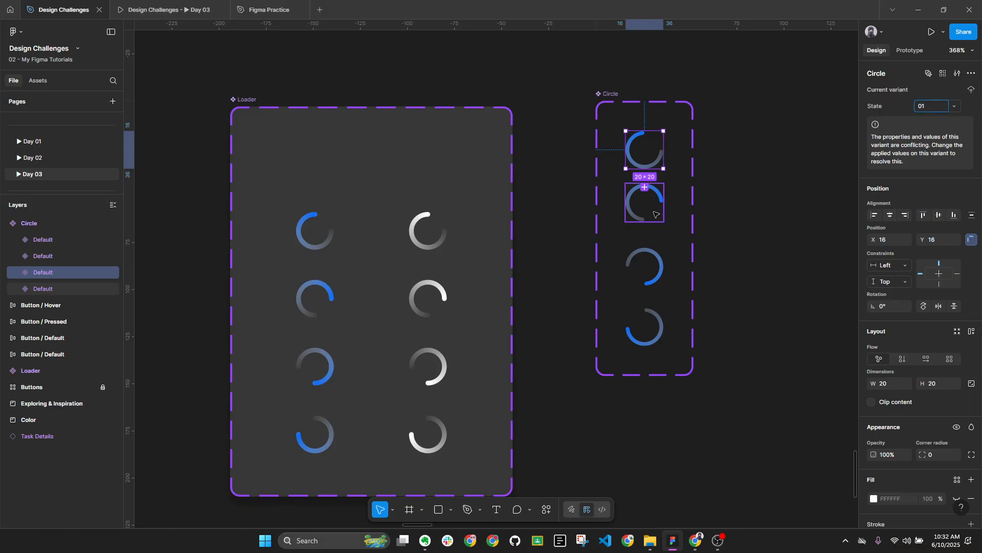
left_click(943, 107)
type("01")
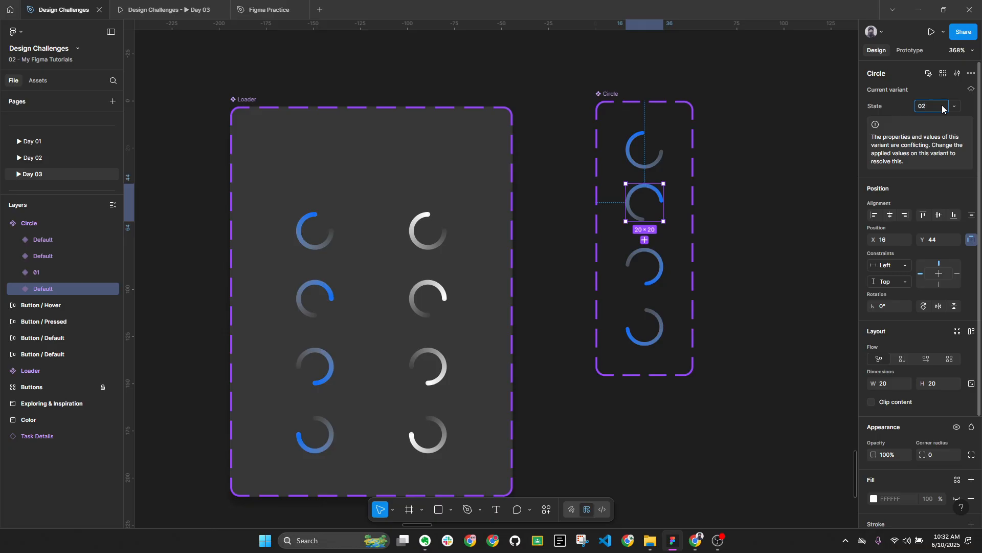
key("Tab")
left_click(944, 107)
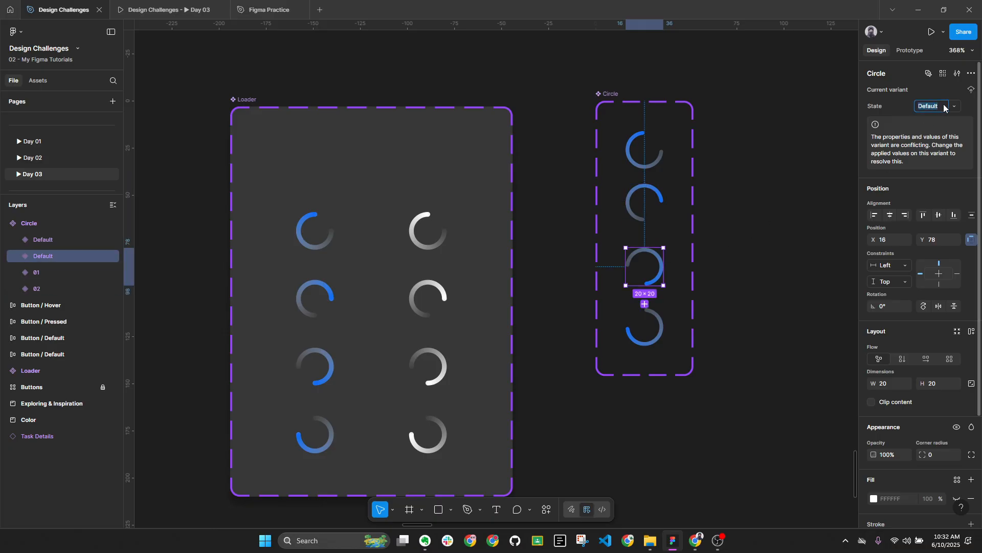
type("03")
key("Tab")
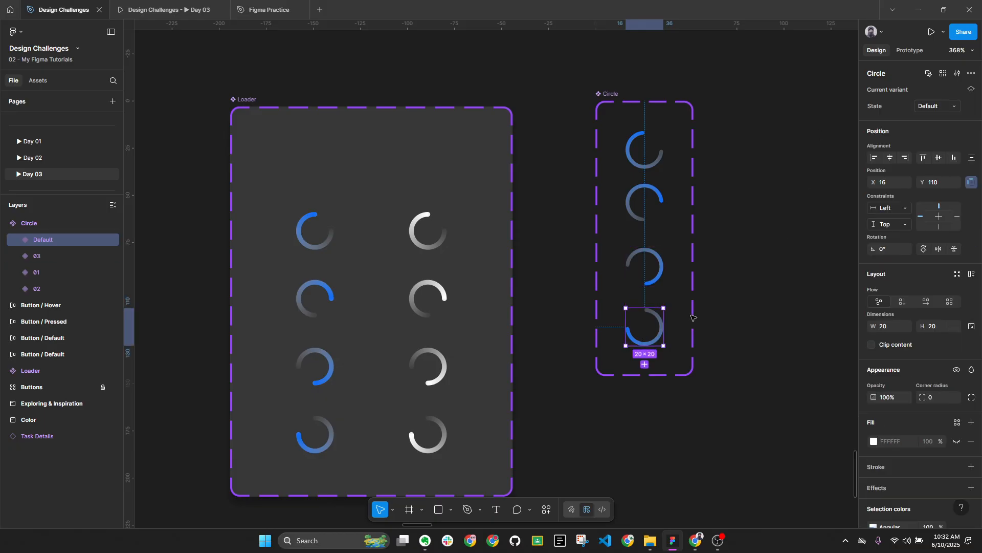
left_click(940, 107)
type("04")
key("Tab")
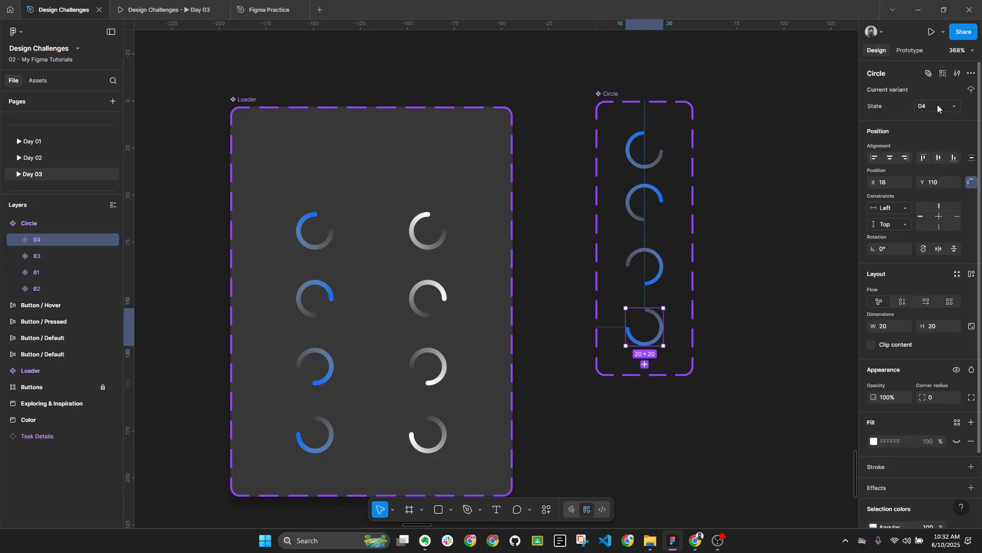
left_click(761, 308)
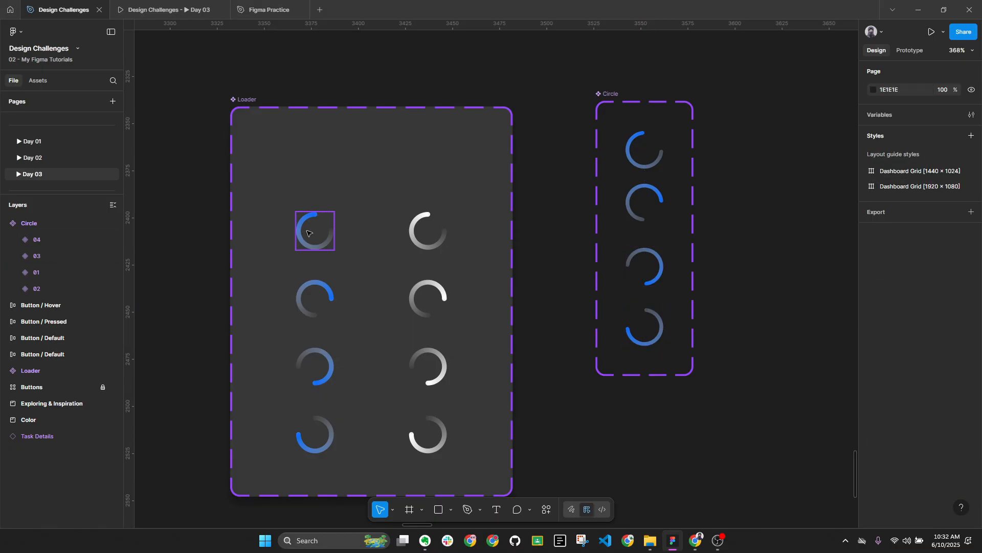
Examine the prototype connections in the Loader component set and the interaction settings of its first blue ring
left_click(247, 99)
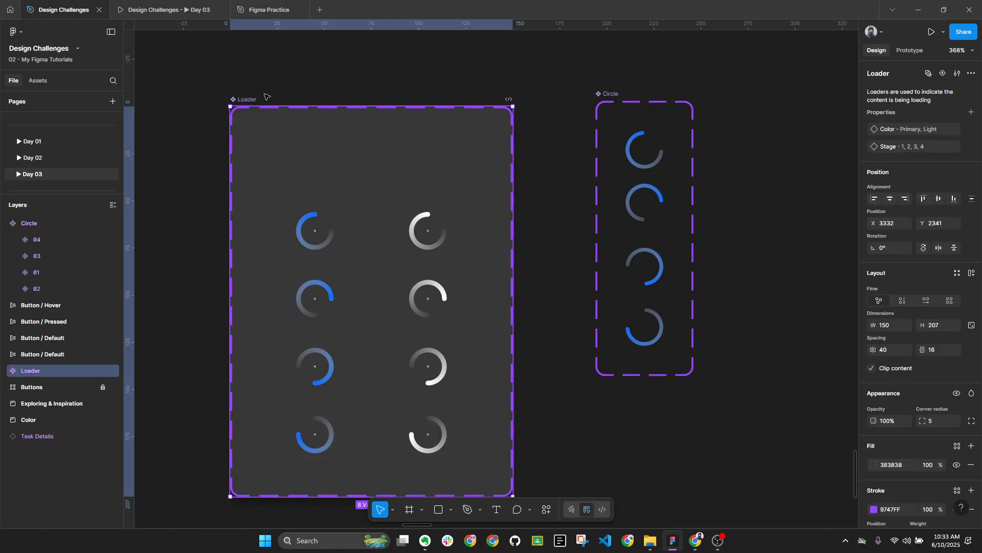
left_click(910, 50)
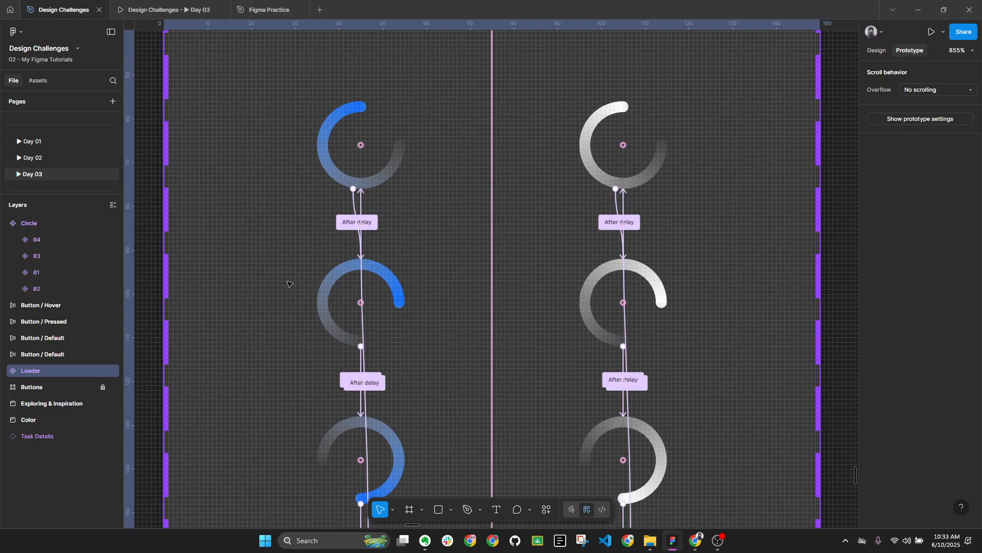
scroll(352, 312, "up", 3)
scroll(359, 144, "down", 1)
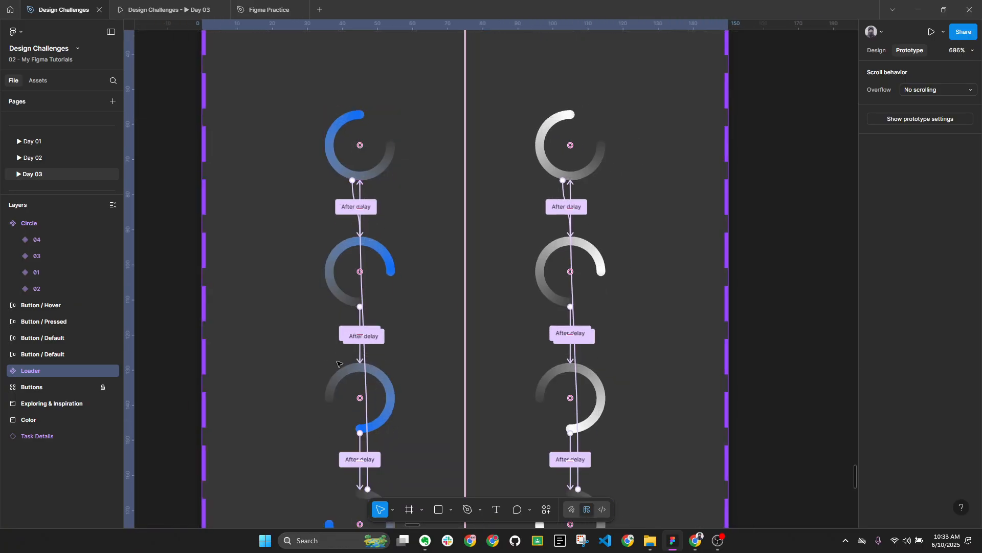
scroll(358, 358, "down", 1)
left_click(353, 186)
left_click(353, 186)
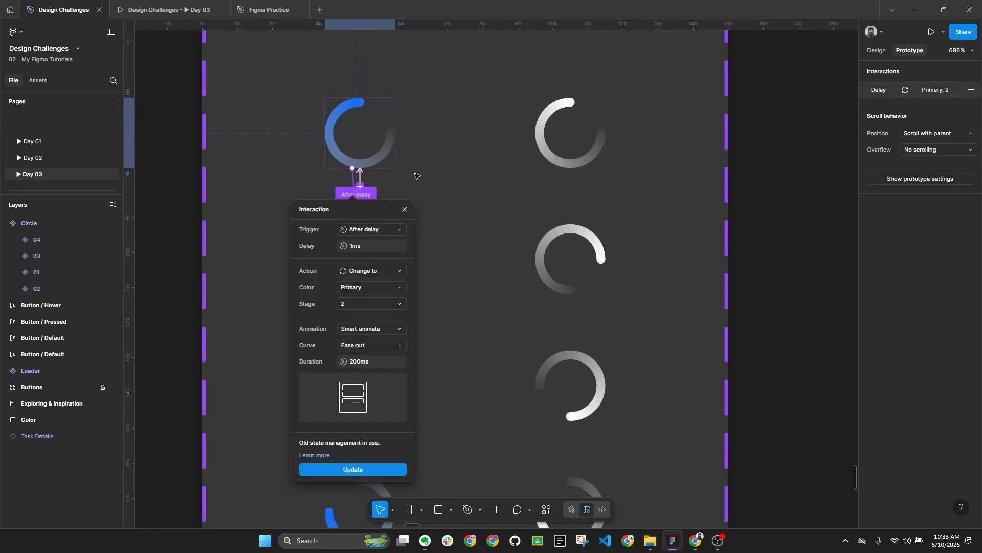
scroll(353, 186, "down", 1)
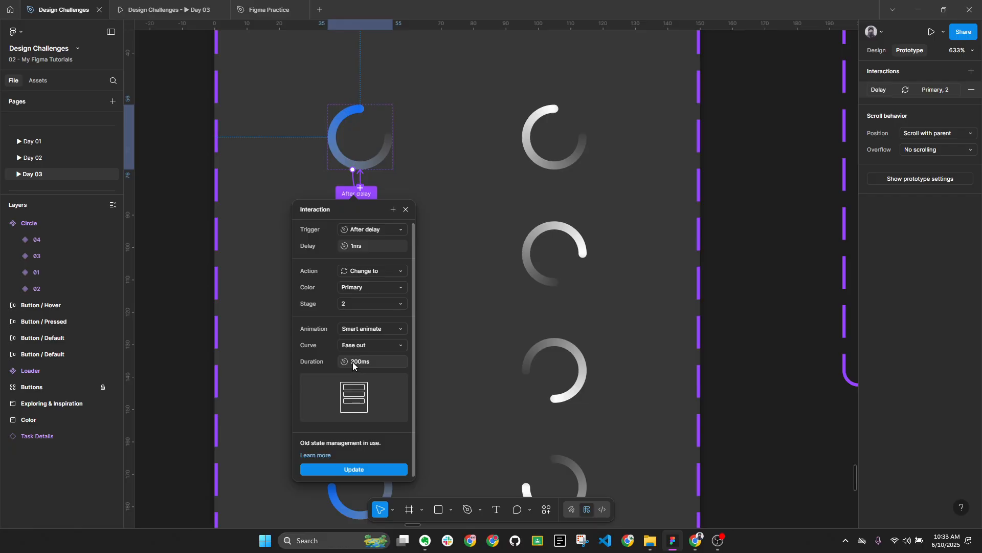
key("alt+l")
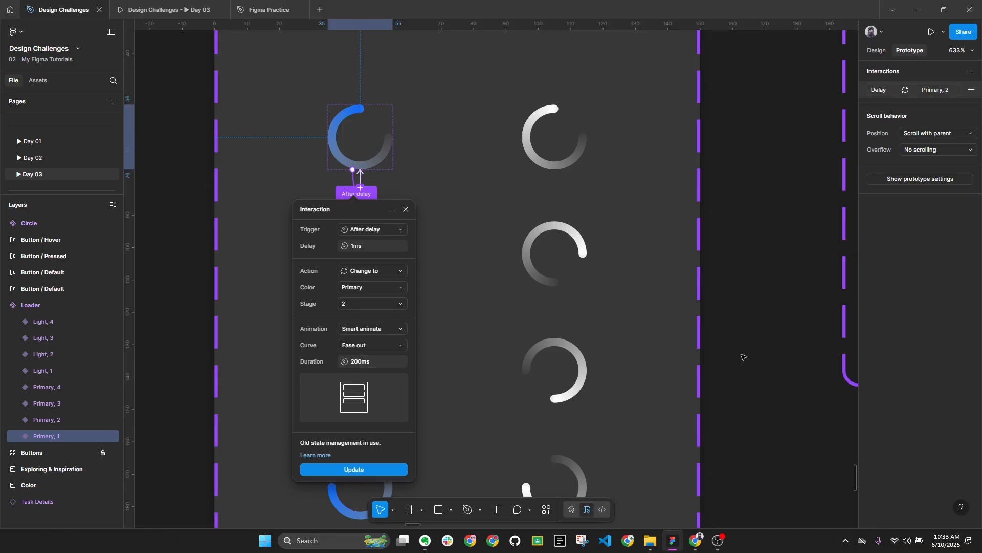
Add a prototype interaction from Circle variant 01 to variant 02
left_click(772, 345)
scroll(747, 340, "down", 3)
left_click_drag(758, 266, 479, 291)
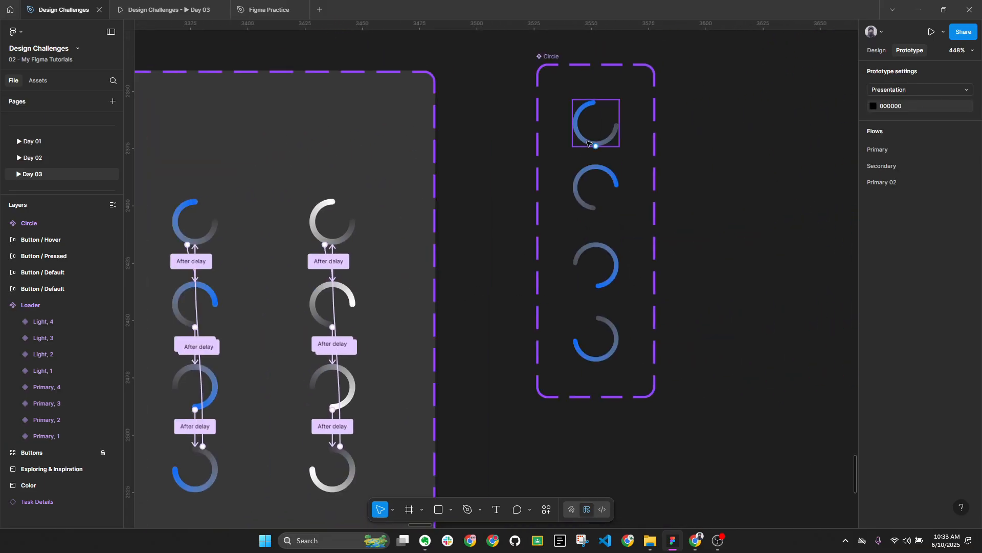
left_click(581, 122)
left_click_drag(580, 123, 636, 116)
scroll(681, 122, "up", 1)
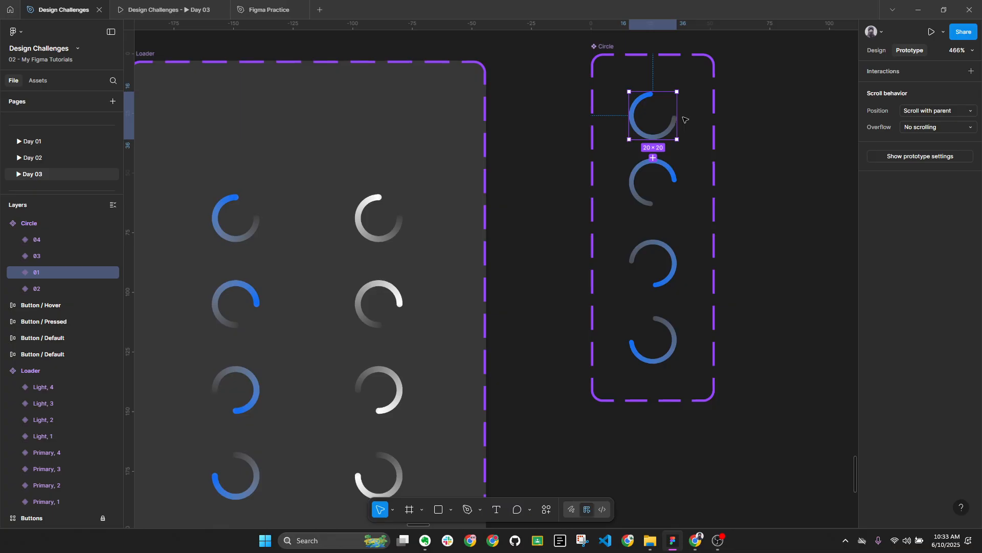
left_click_drag(660, 172, 661, 172)
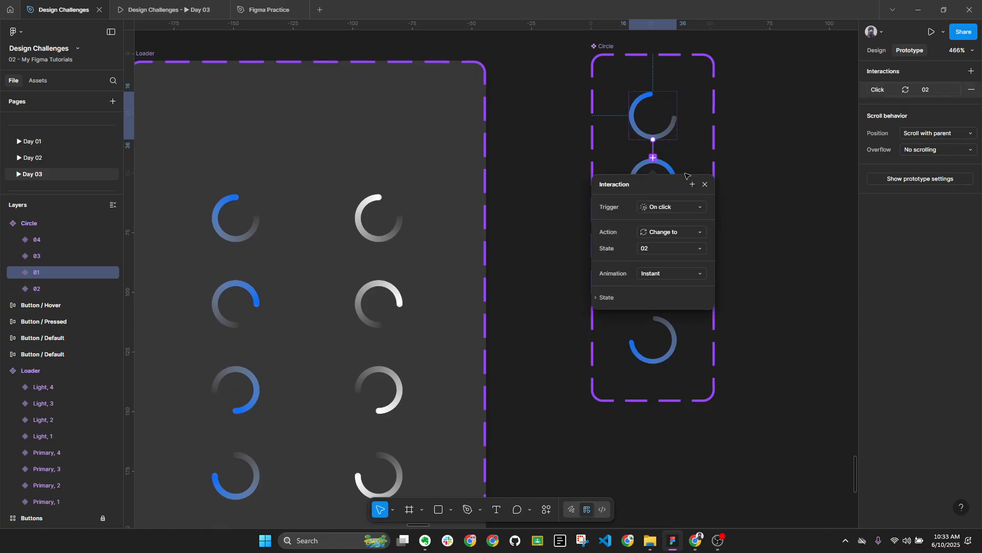
Trigger the 01-to-02 interaction after a 1 ms delay and animate it with Smart animate
left_click(681, 210)
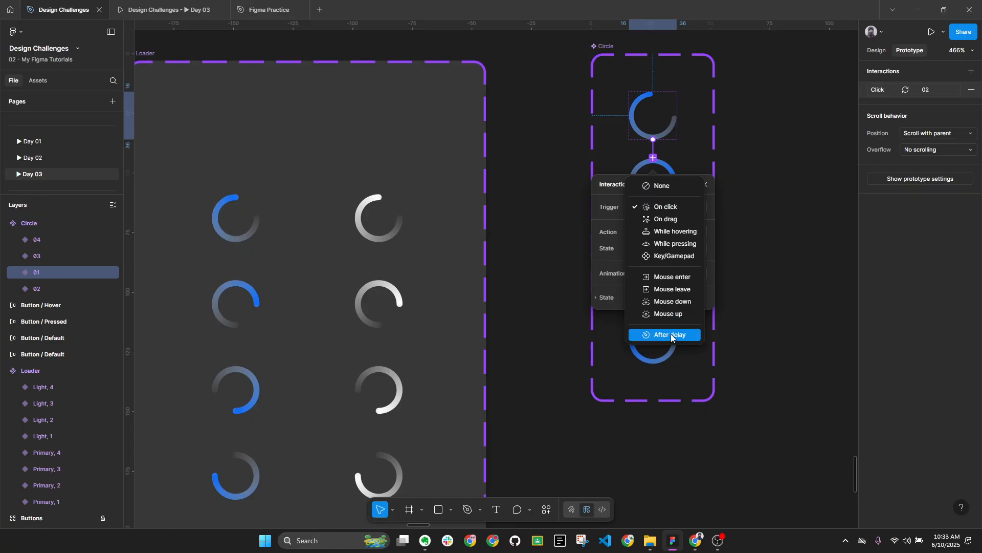
left_click(671, 334)
left_click(667, 226)
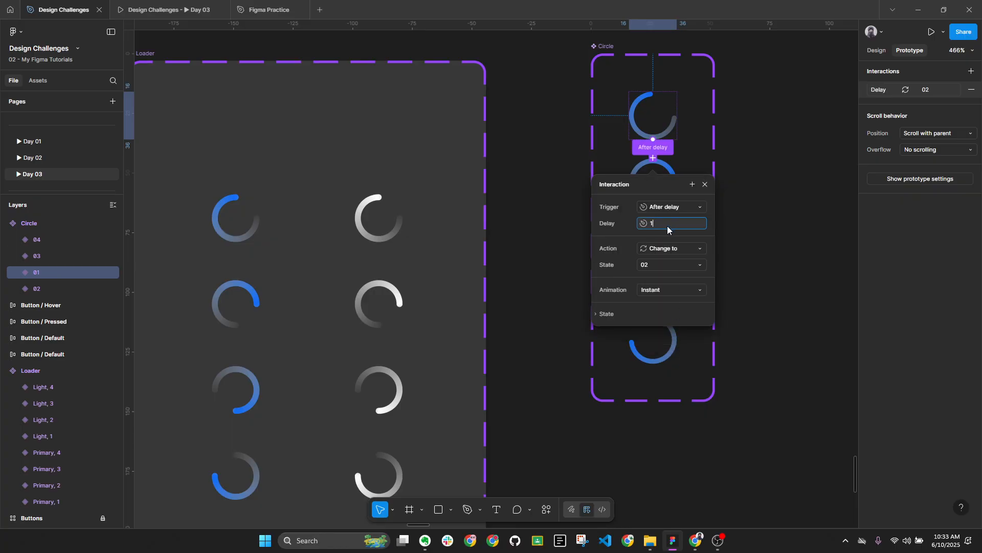
key("Return")
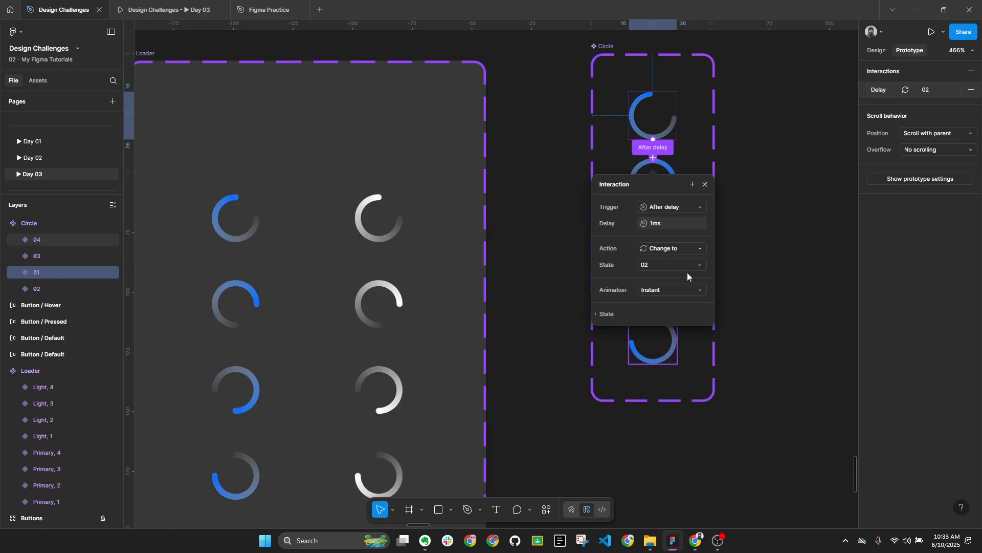
left_click(687, 290)
left_click(691, 314)
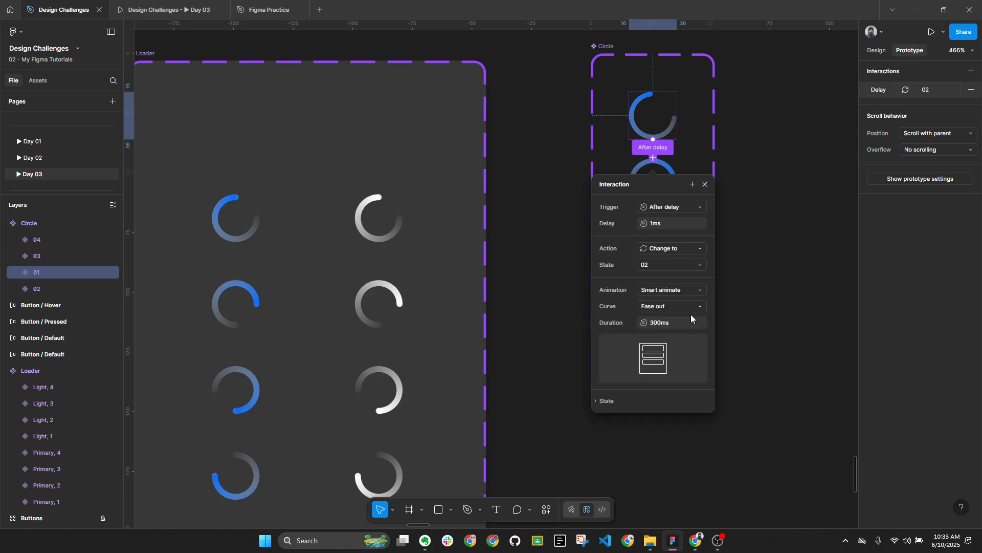
Check the first blue Loader ring's interaction for reference and set the 01-to-02 animation duration to 200 ms
left_click(255, 235)
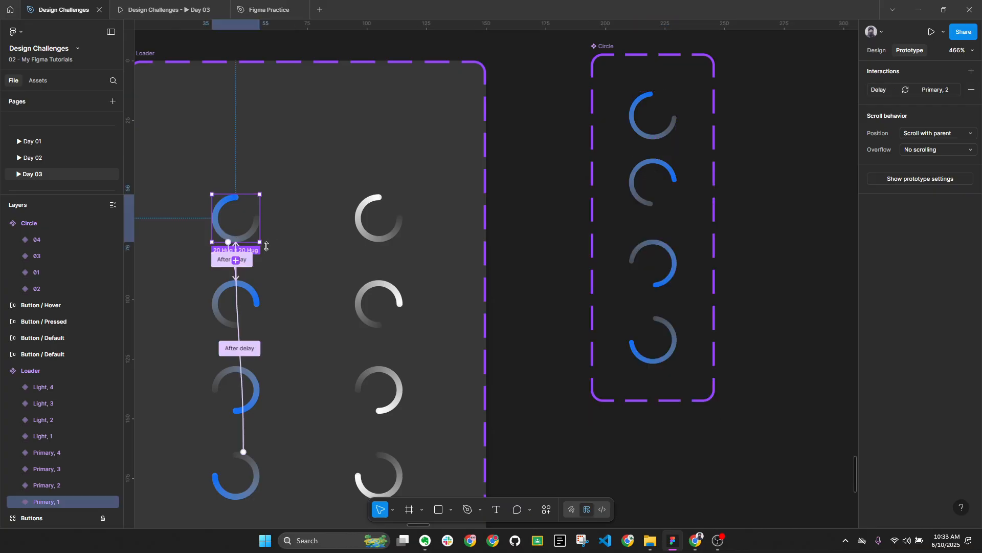
left_click(225, 260)
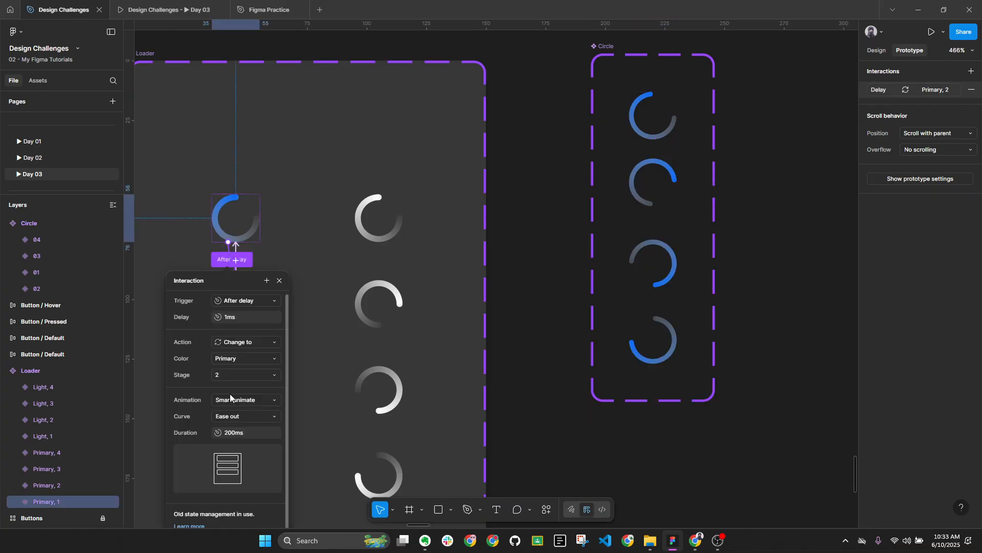
left_click(637, 132)
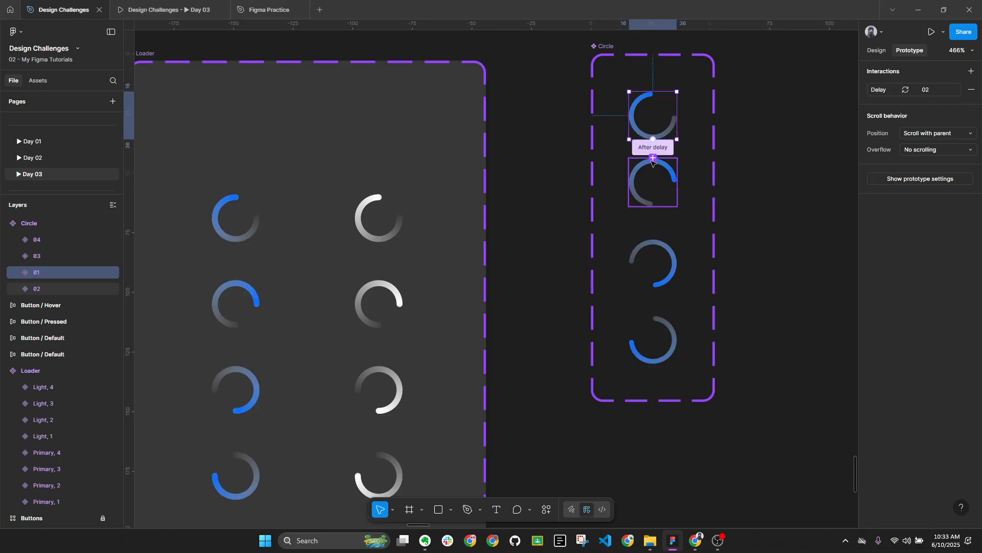
left_click(655, 147)
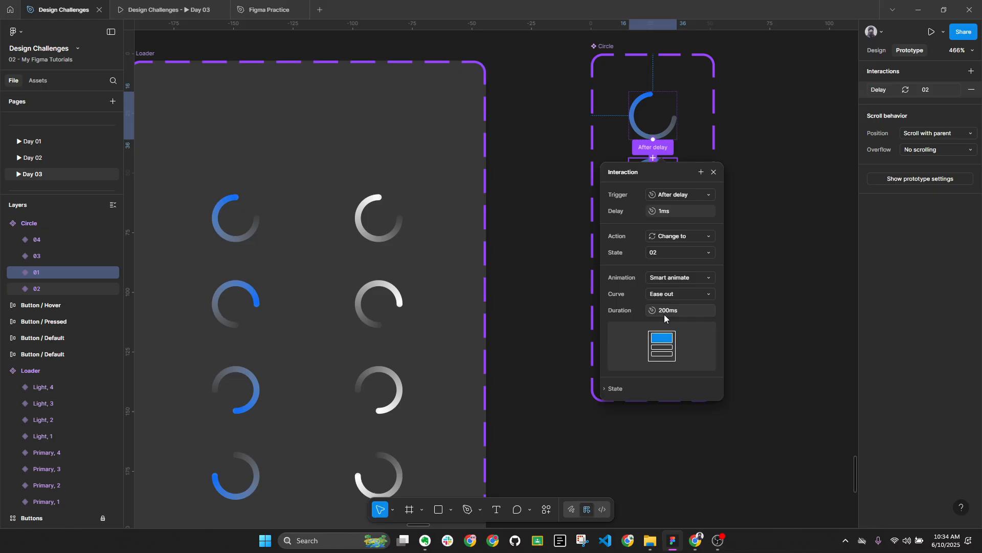
Add a prototype interaction from Circle variant 02 to variant 03, triggered after a 1 ms delay
left_click(675, 181)
scroll(675, 182, "up", 3)
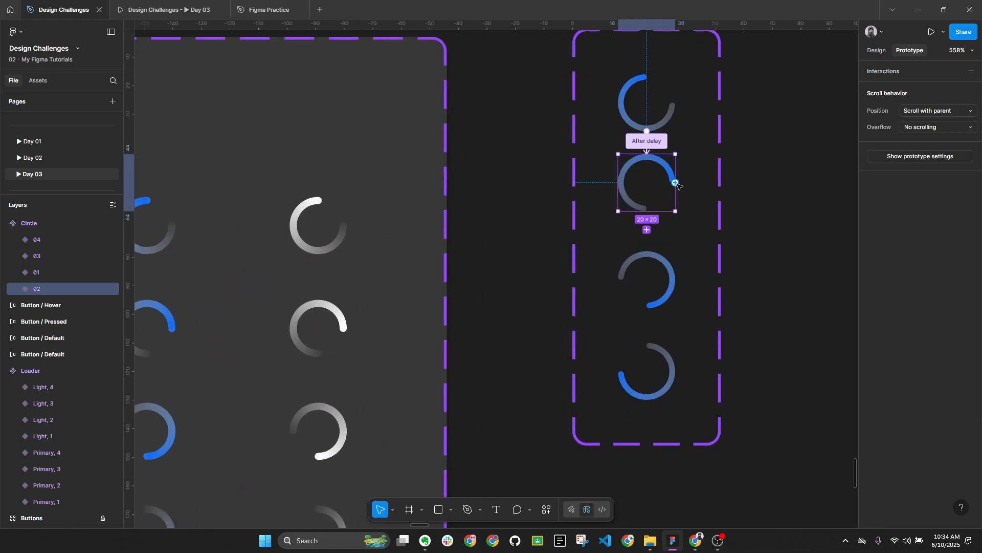
left_click_drag(675, 182, 644, 277)
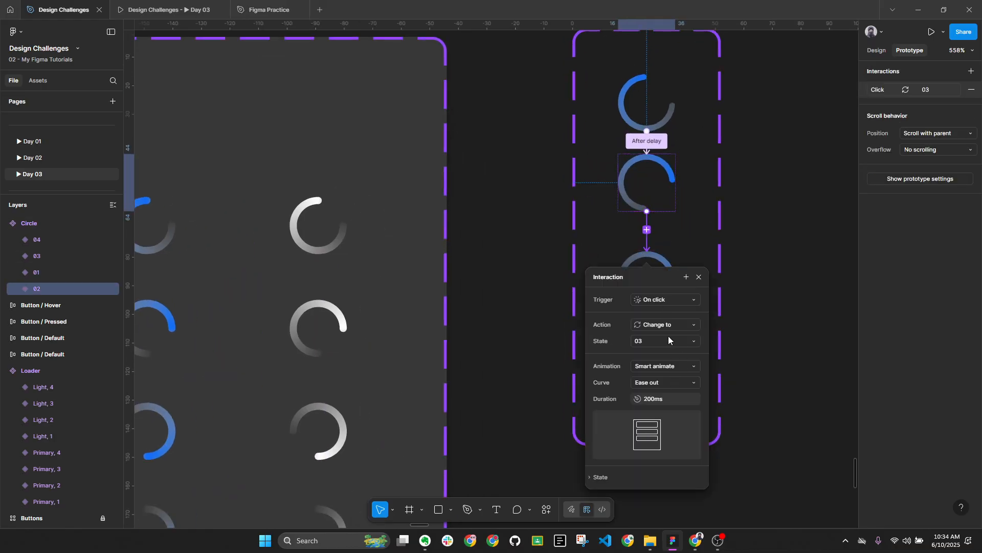
left_click(665, 300)
left_click(659, 425)
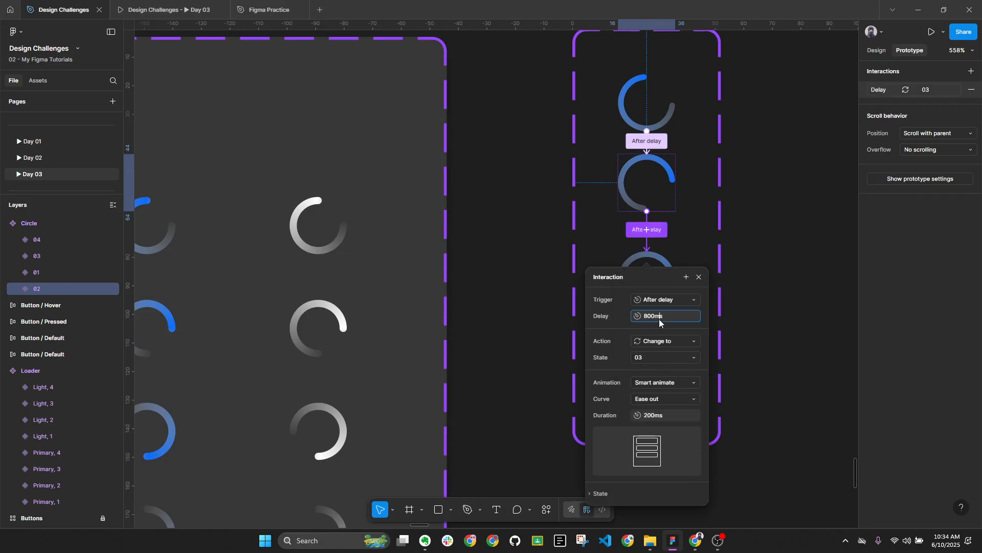
left_click(663, 319)
type("1ms")
key("Return")
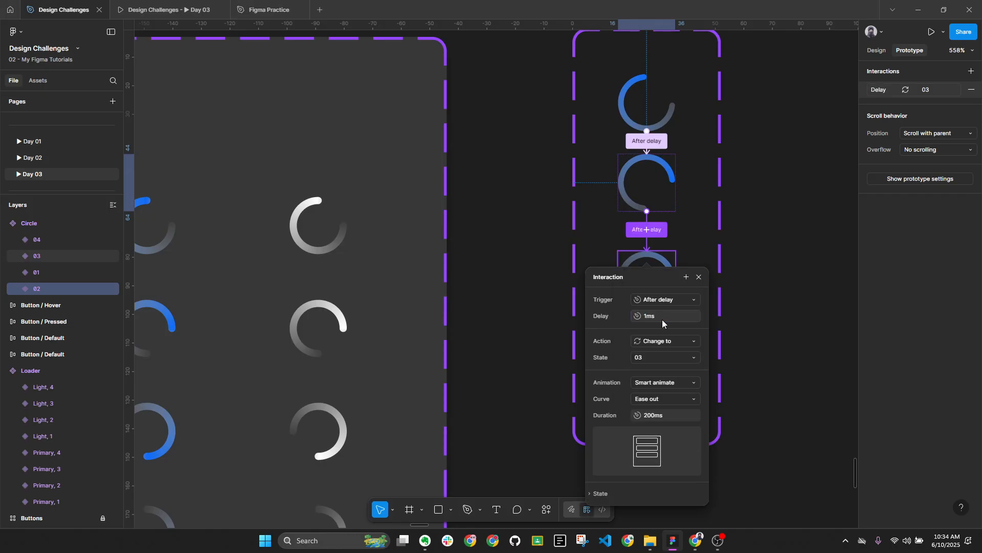
Connect Circle variant 03 to variant 04 with an interaction triggered after a 1 ms delay
left_click(735, 372)
left_click(674, 294)
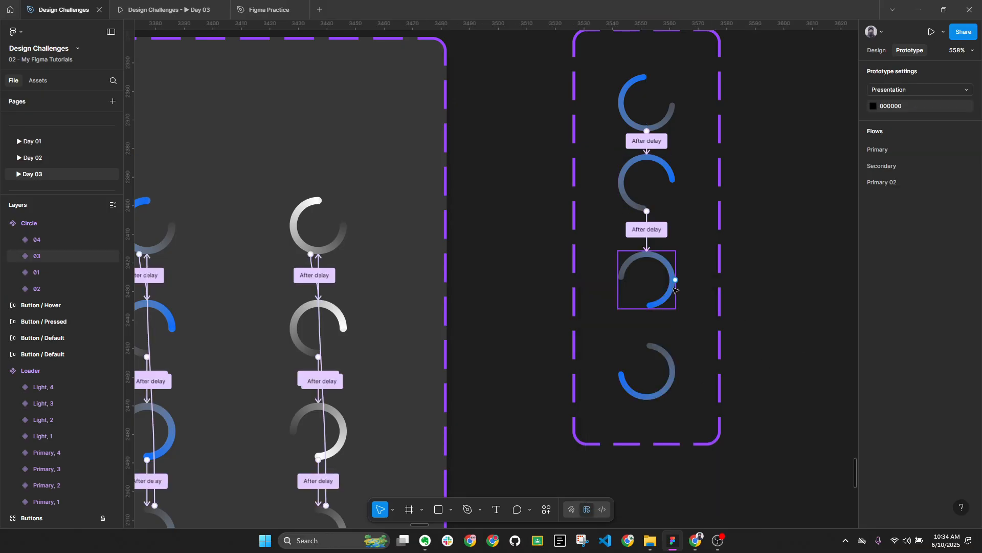
left_click_drag(675, 279, 660, 378)
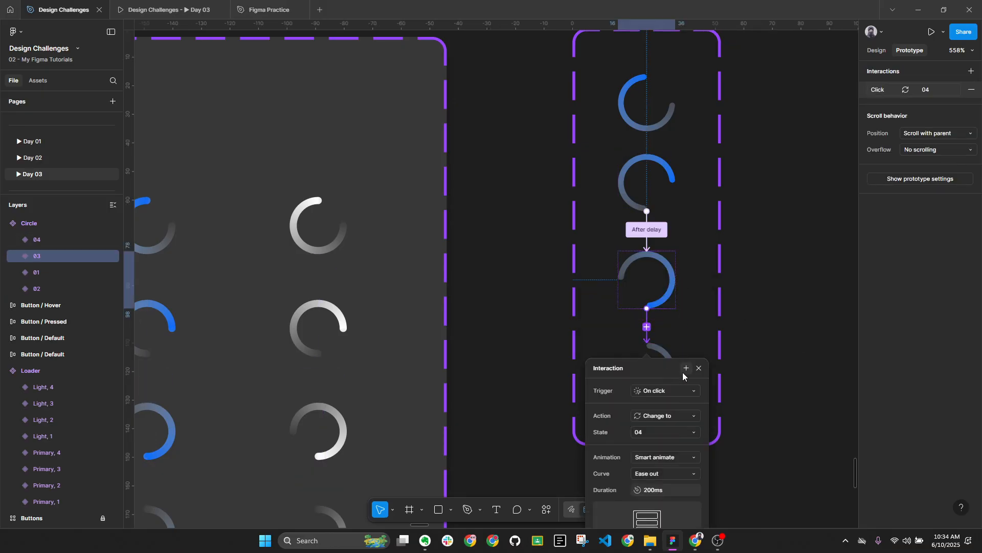
left_click(660, 390)
left_click(665, 514)
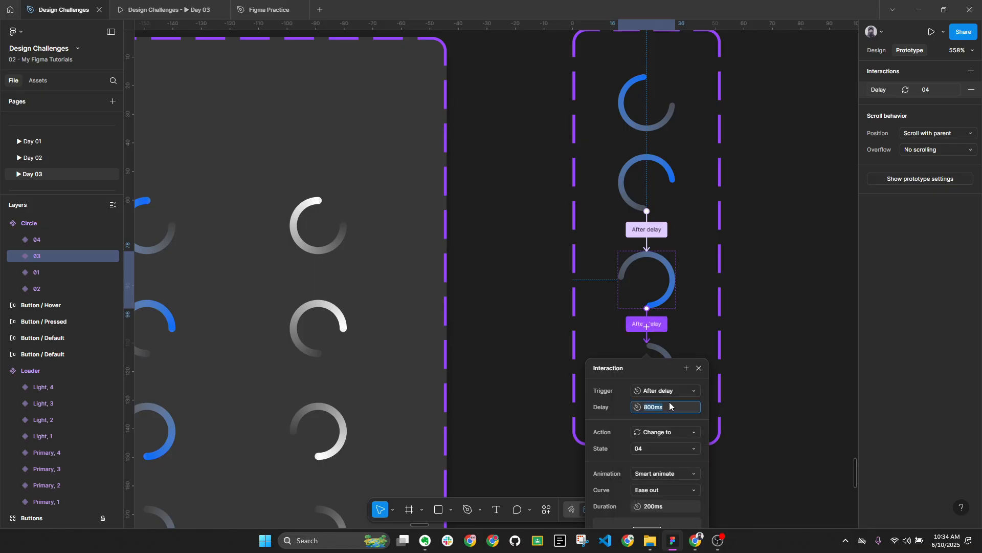
key("Return")
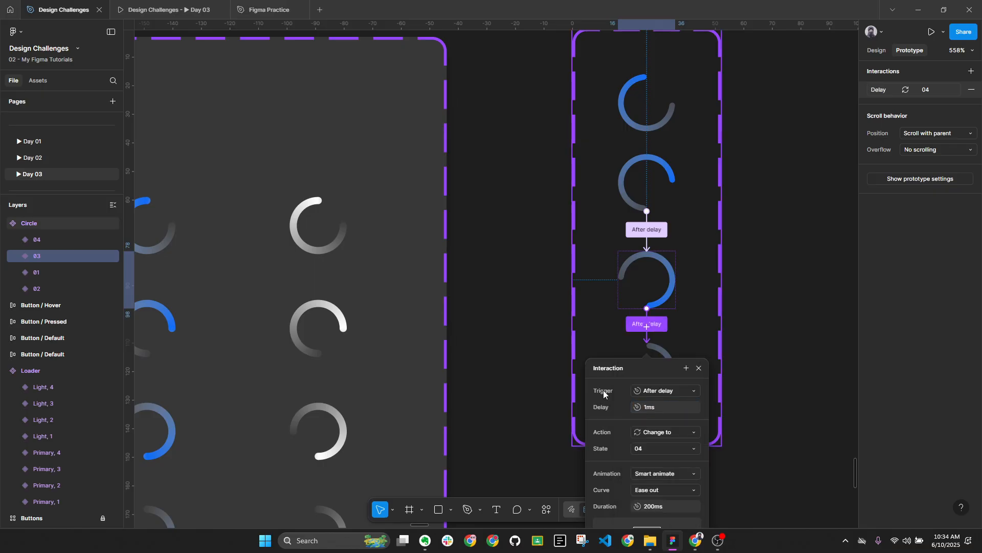
Check the prototype interaction of the fourth blue ring in the Loader component set for reference
scroll(634, 347, "down", 5)
left_click(376, 446)
scroll(404, 390, "up", 3)
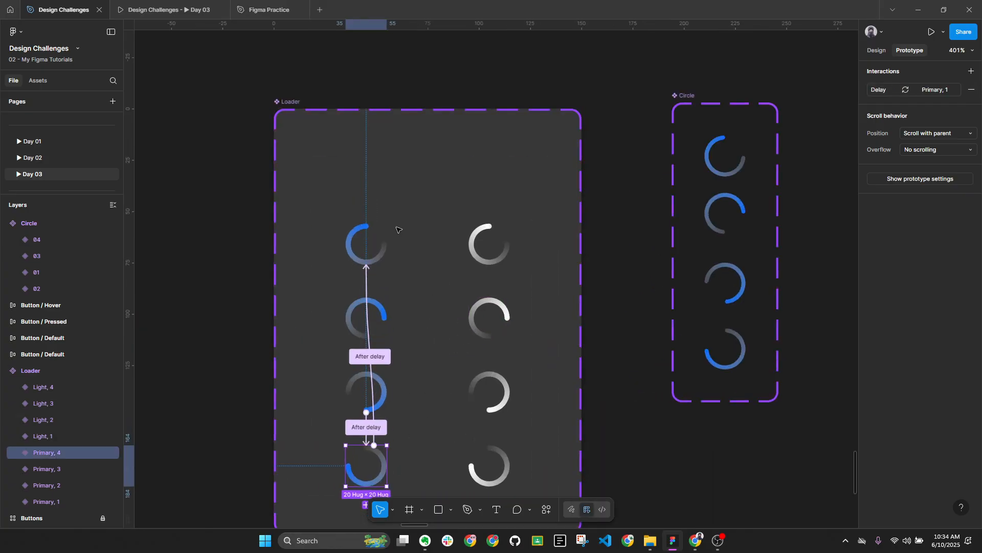
scroll(618, 338, "down", 2)
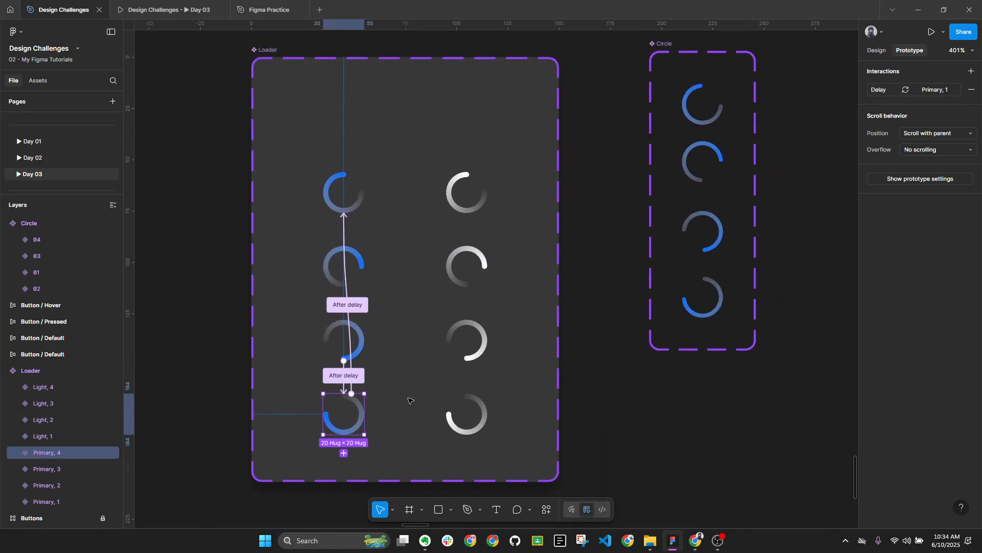
left_click(353, 374)
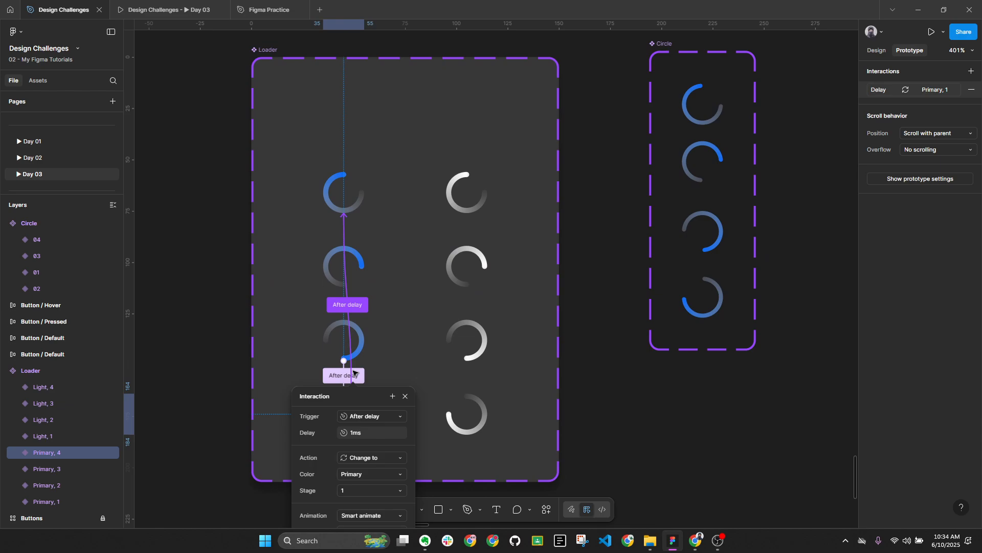
scroll(360, 366, "down", 3)
scroll(372, 355, "down", 2)
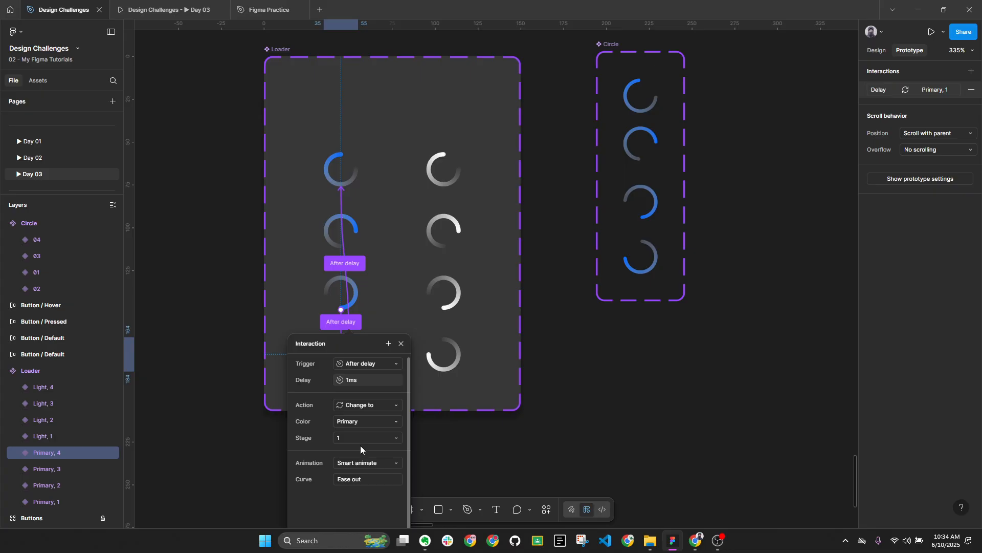
key("Escape")
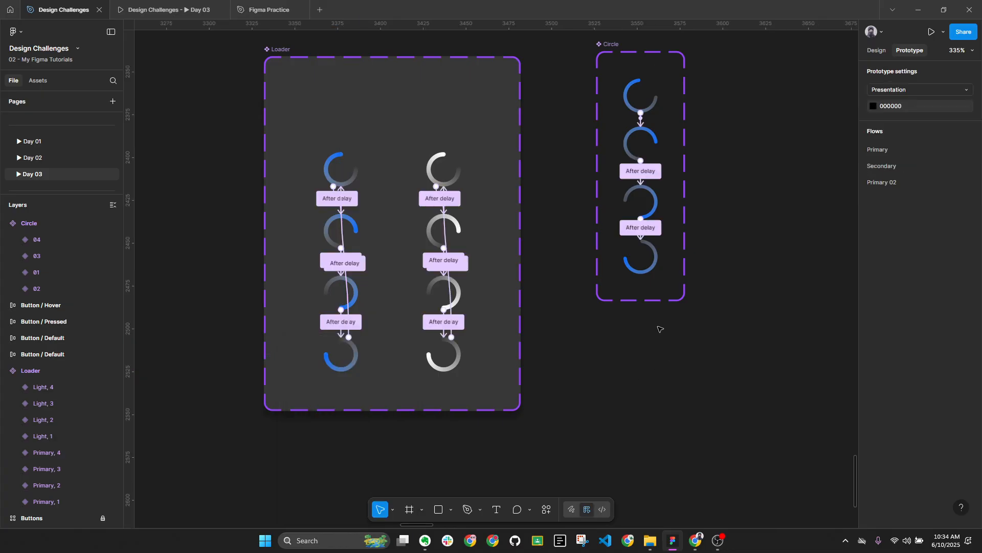
Close the animation loop by connecting Circle variant 04 back to variant 01 after a 1 ms delay
left_click(651, 256)
left_click_drag(658, 257, 641, 99)
left_click(660, 162)
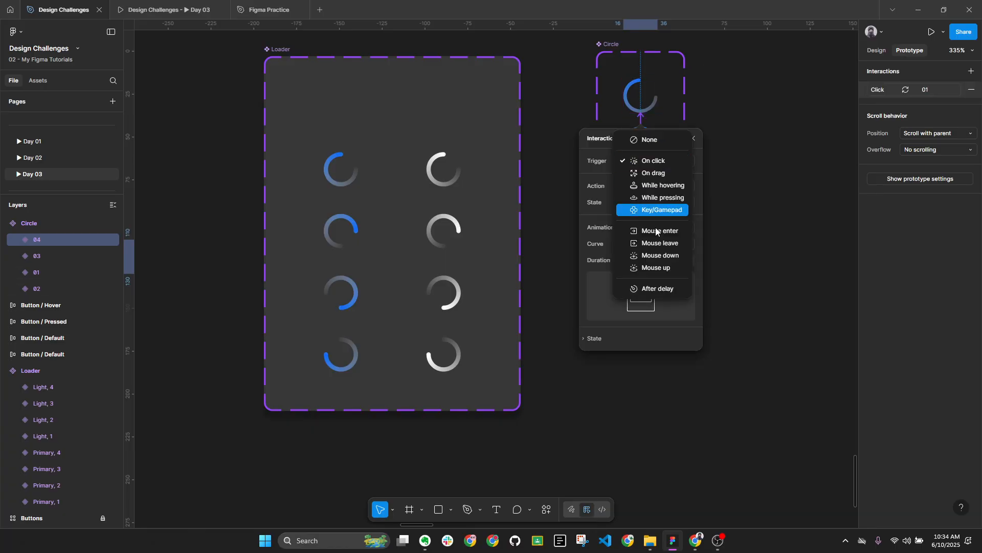
left_click(650, 289)
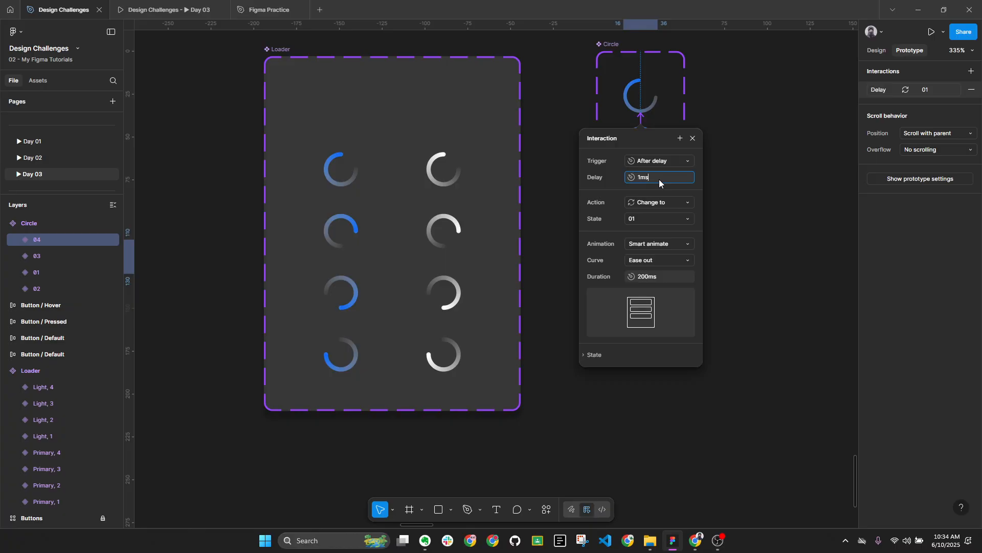
left_click(672, 279)
left_click(730, 304)
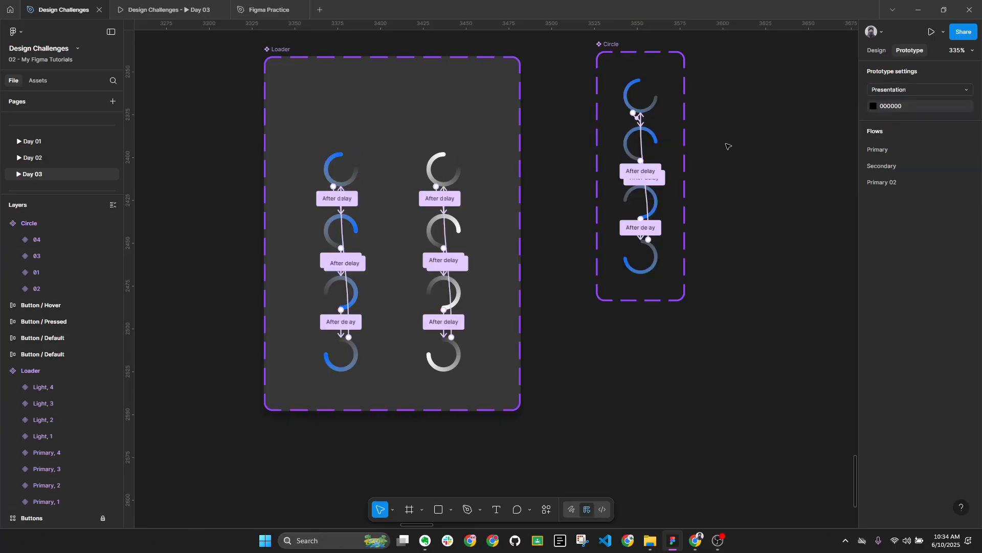
Widen the Circle component set to 126 px to make room for a second column of rings
left_click(874, 51)
left_click_drag(735, 108, 658, 157)
left_click_drag(656, 77, 759, 149)
left_click(550, 93)
left_click(601, 149)
left_click(602, 176, "shift")
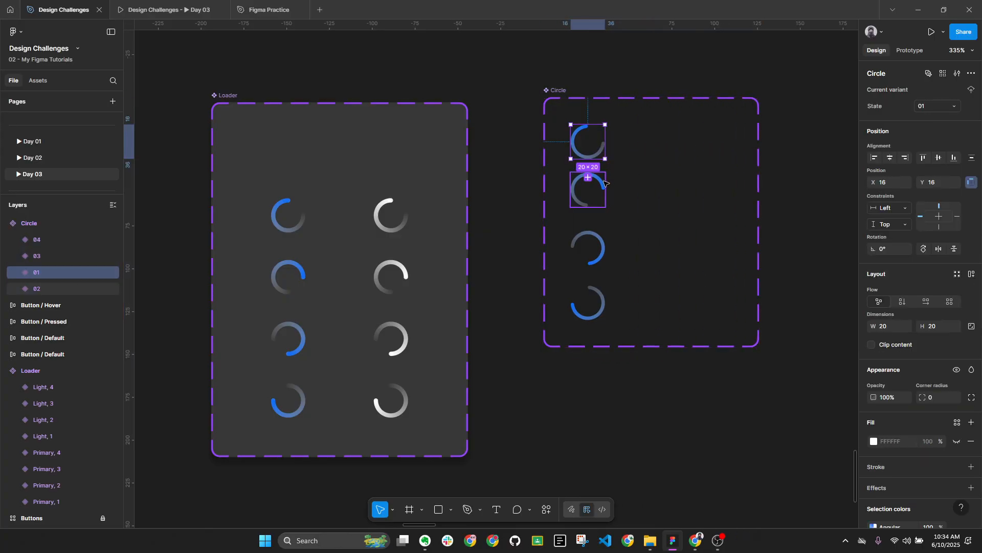
left_click(594, 234, "shift")
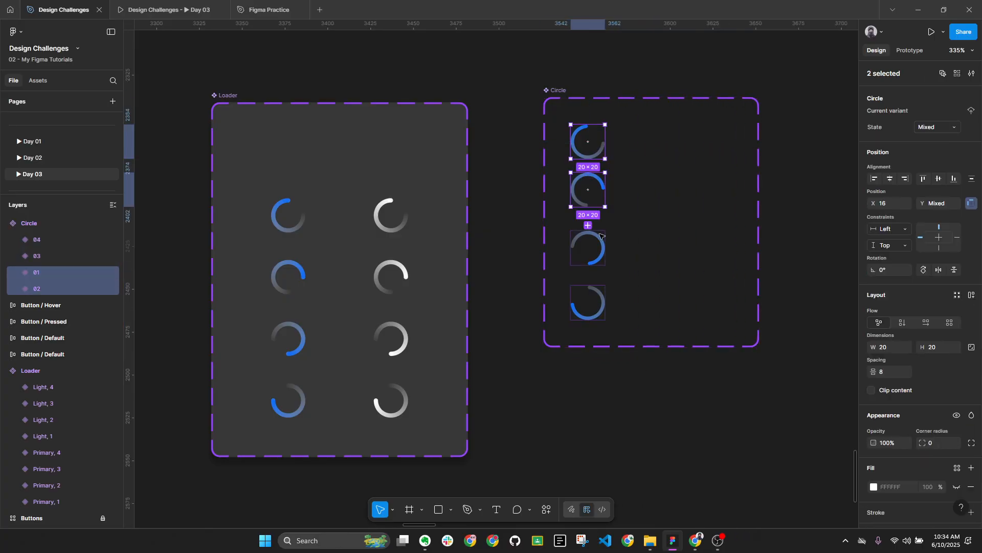
Add a variant property named Color with the value Primary to the Circle component set
left_click(626, 113)
left_click(971, 89)
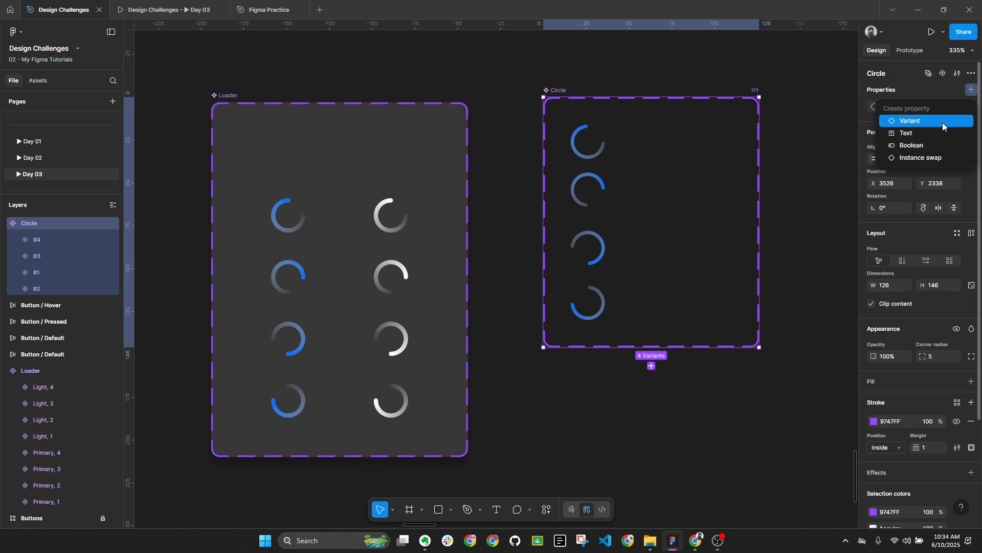
left_click(936, 124)
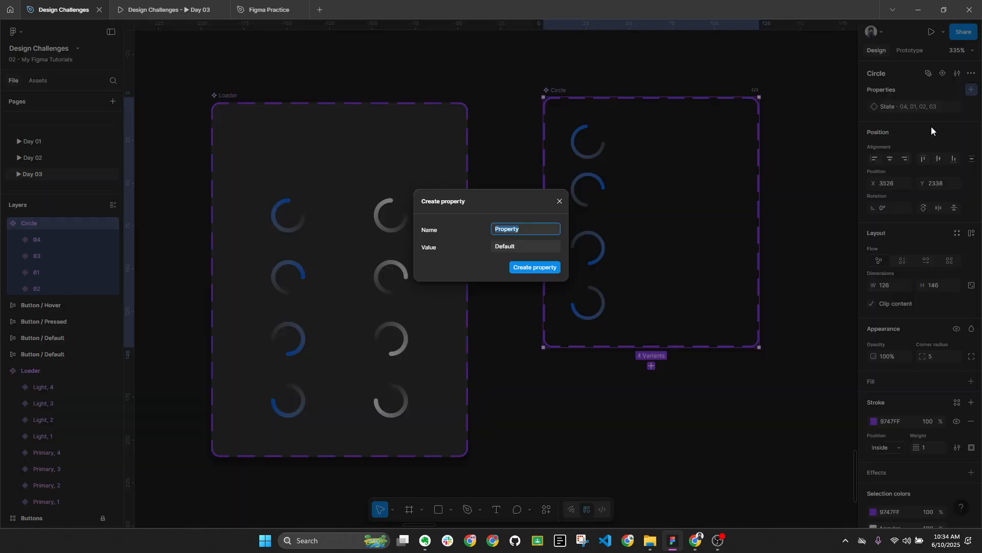
type("Color")
type("Prima")
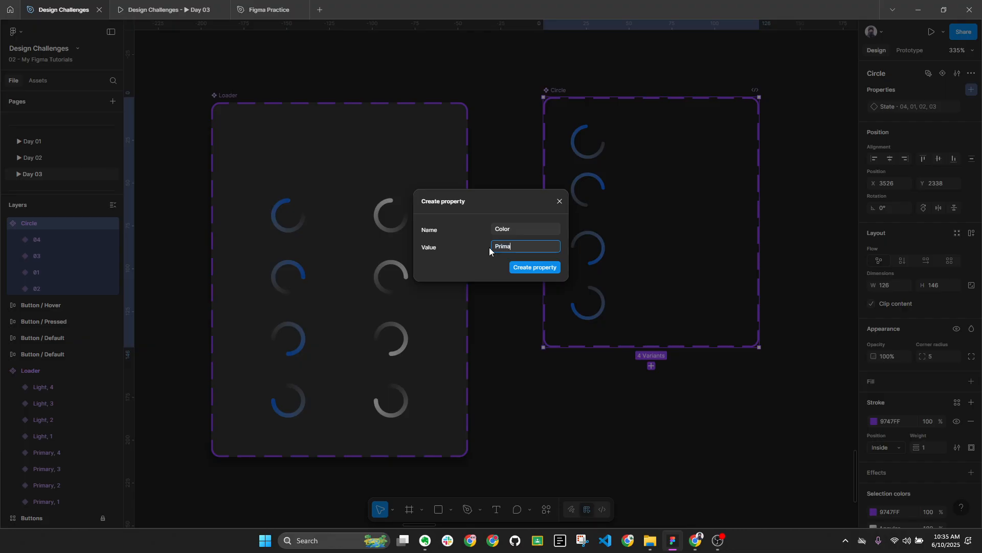
type("ry")
key("Return")
Duplicate all four Primary rings as new variants in the Circle set and set their Color to White
left_click(596, 154)
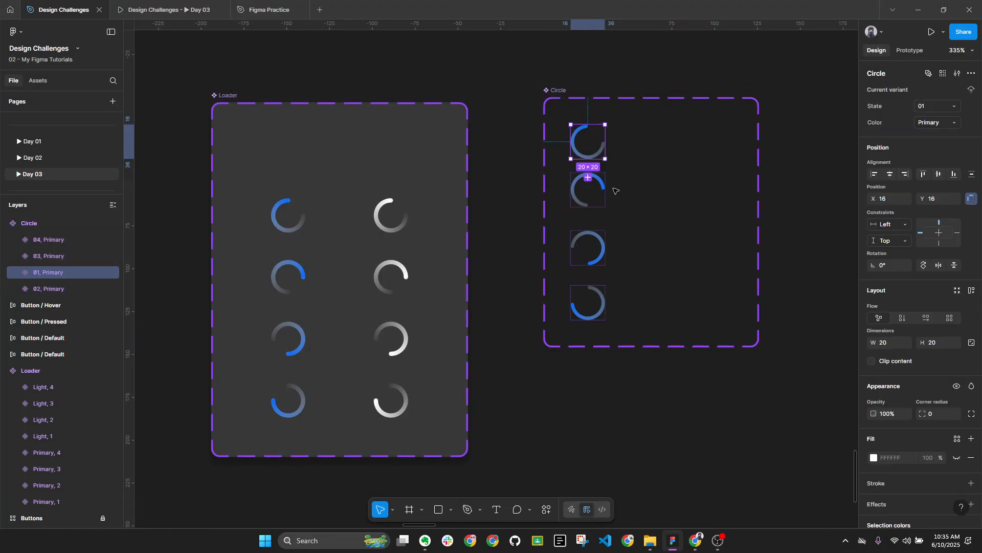
left_click(598, 194, "shift")
left_click(596, 250, "shift")
left_click(594, 304, "shift")
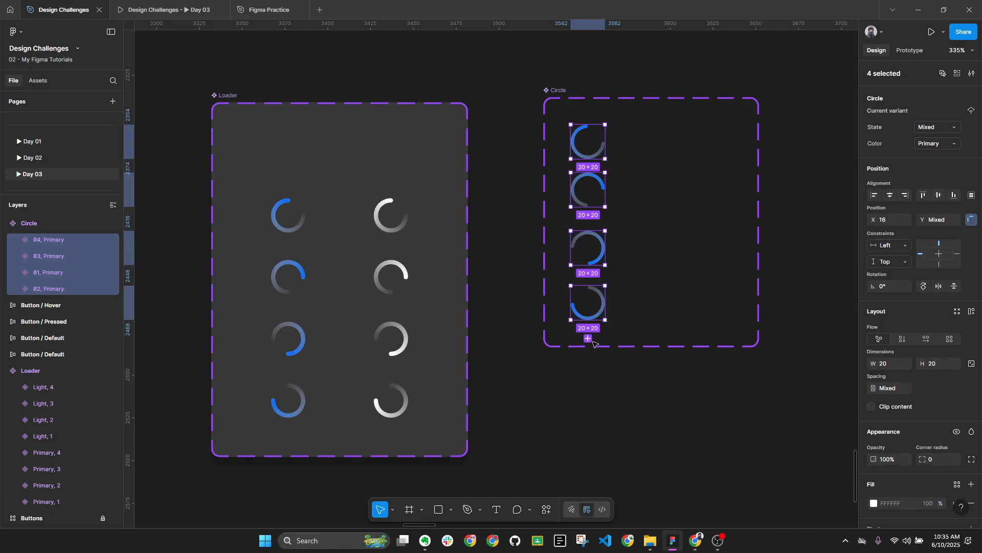
left_click(588, 339)
left_click(960, 144)
type("W")
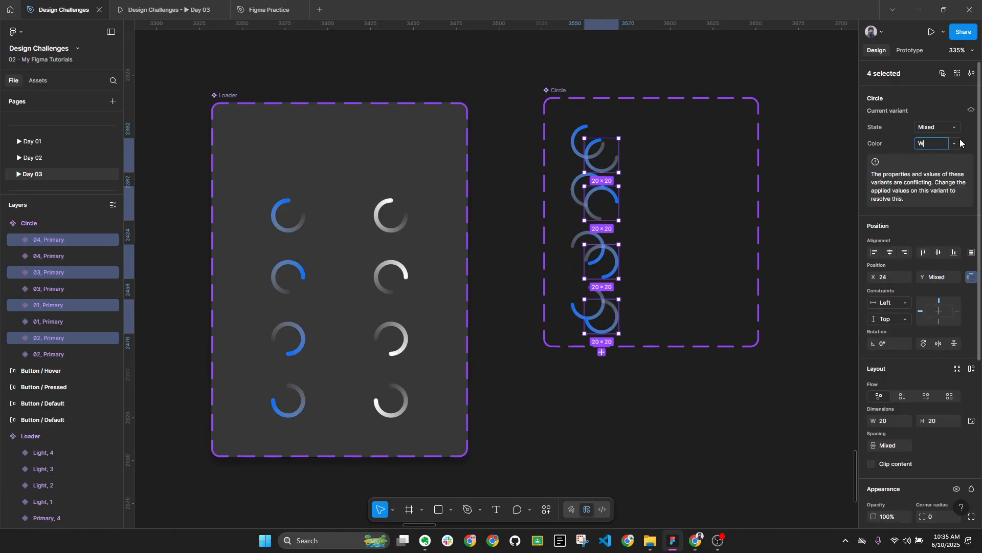
type("hite")
key("Return")
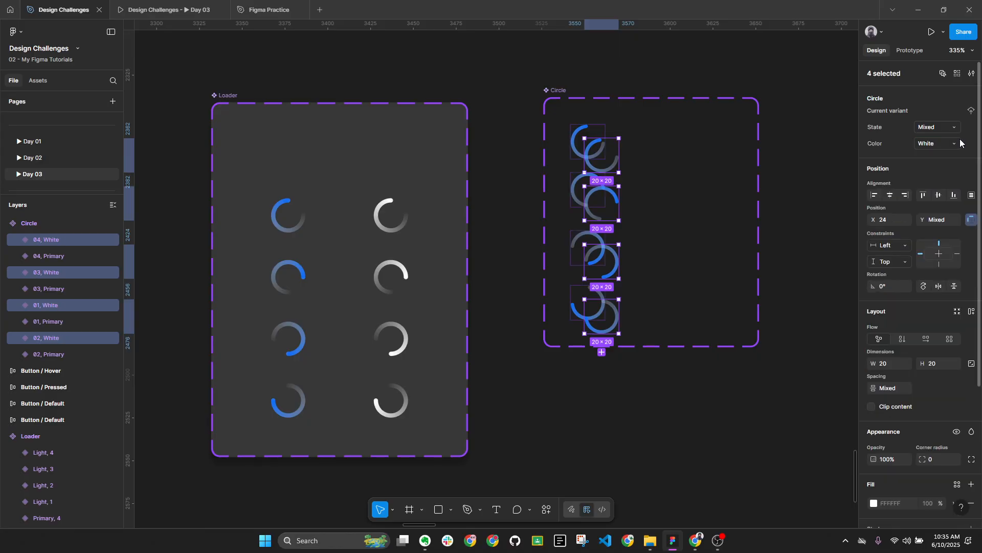
Move the four White variants right to X 64, forming a second column beside the Primary rings
key("shift+Right")
key("shift+Right")
key("shift+Right")
key("shift+Right")
key("shift+Right")
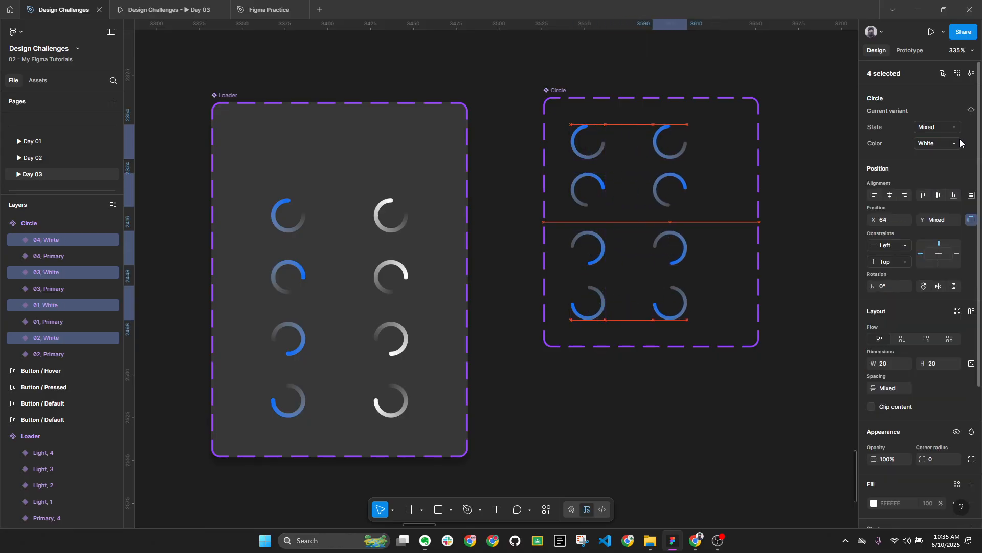
Change the 100% gradient stop of the White 04 ring to FFFFFF
scroll(876, 369, "down", 4)
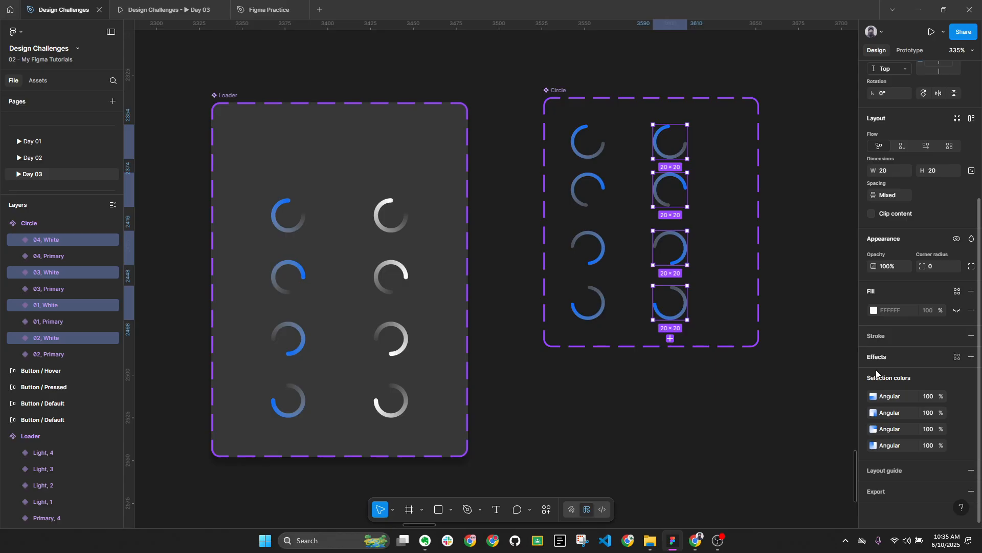
left_click(873, 396)
left_click(796, 504)
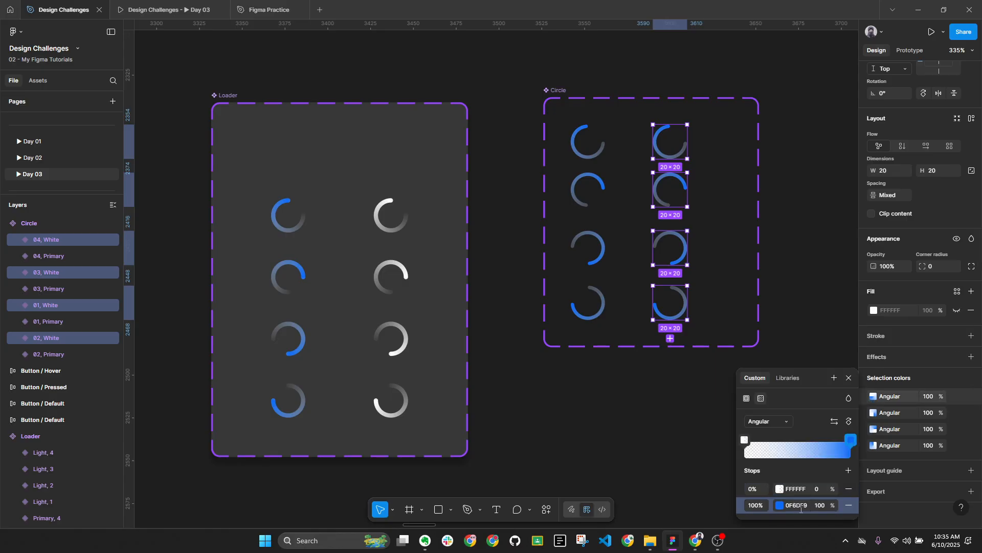
type("ff")
key("Return")
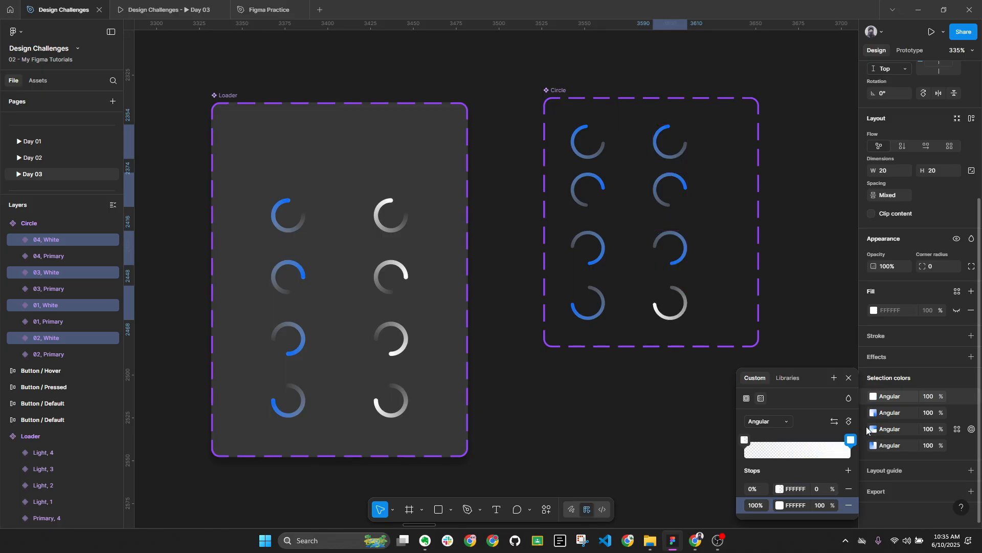
key("Escape")
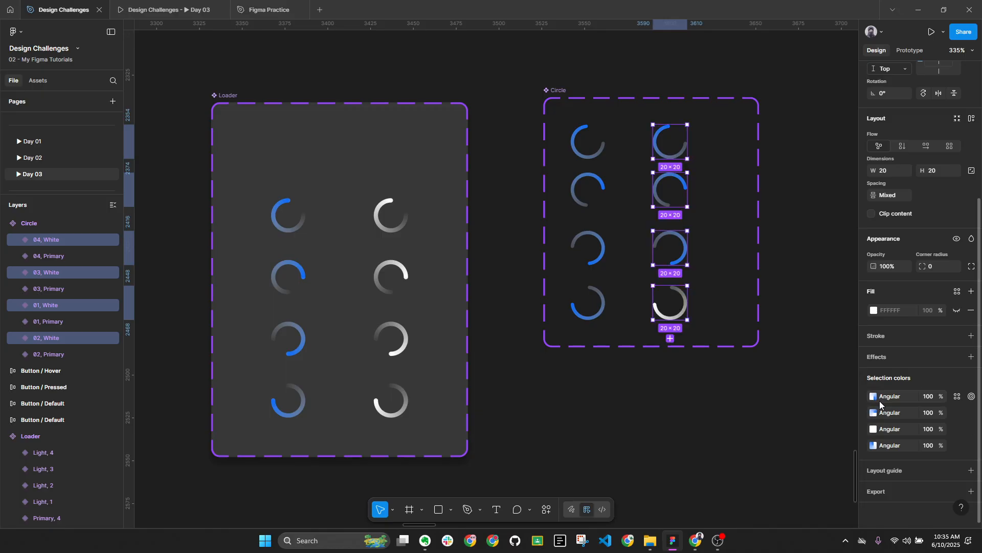
Recolor the White 03 ring by setting its 100% gradient stop to FFFFFF
left_click(873, 397)
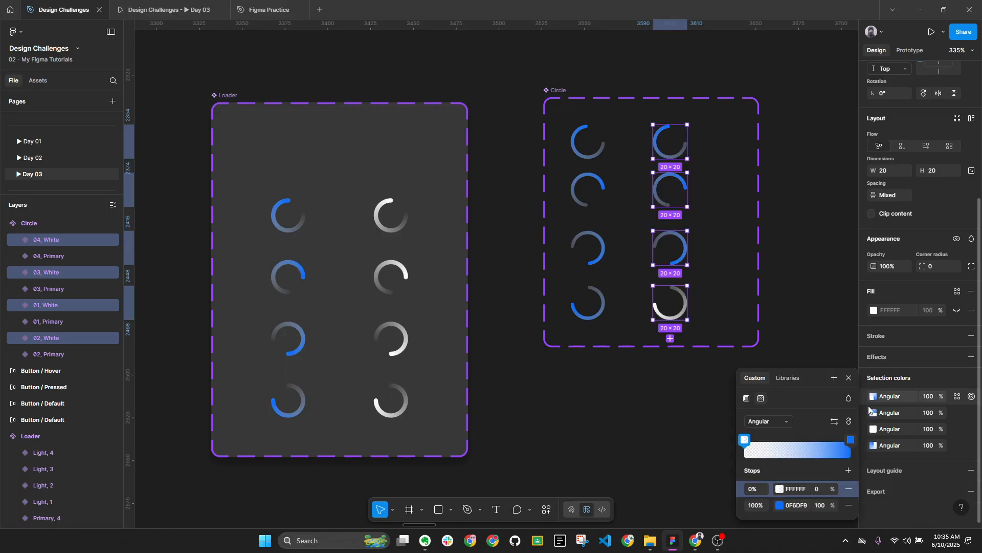
left_click(806, 507)
type("ff")
key("Return")
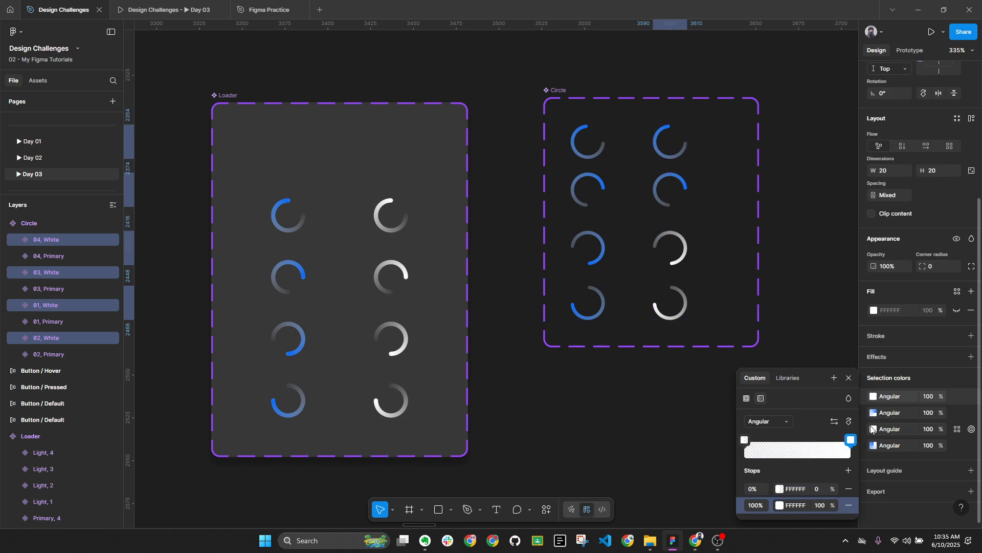
key("Escape")
Set the 100% gradient stop of the White 02 ring to FFFFFF
left_click(873, 414)
left_click(873, 430)
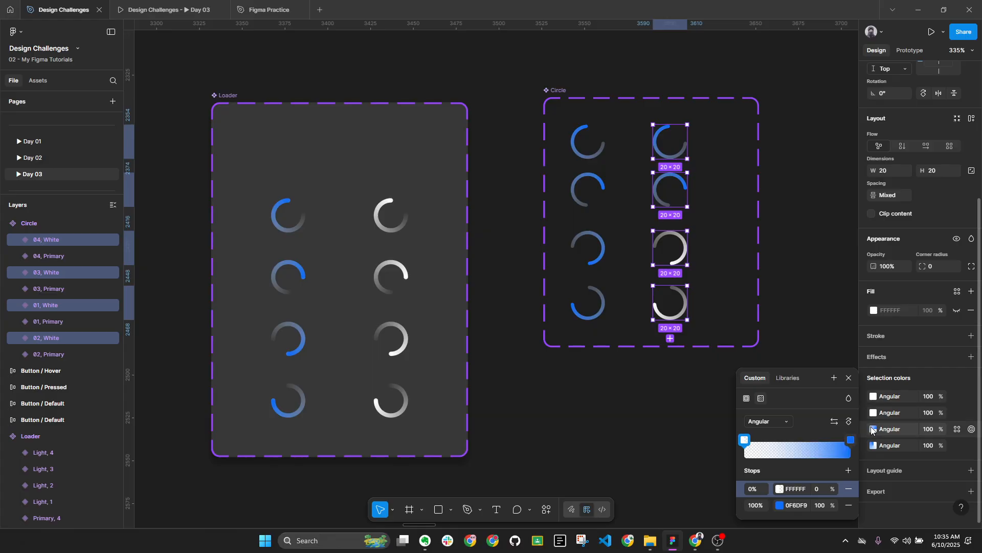
left_click(806, 506)
type("ff")
key("Return")
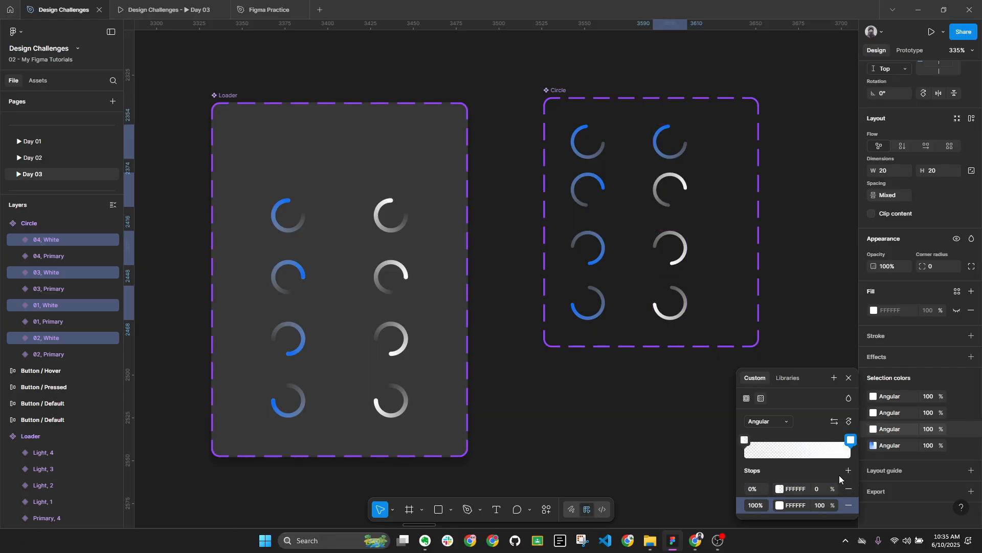
key("Escape")
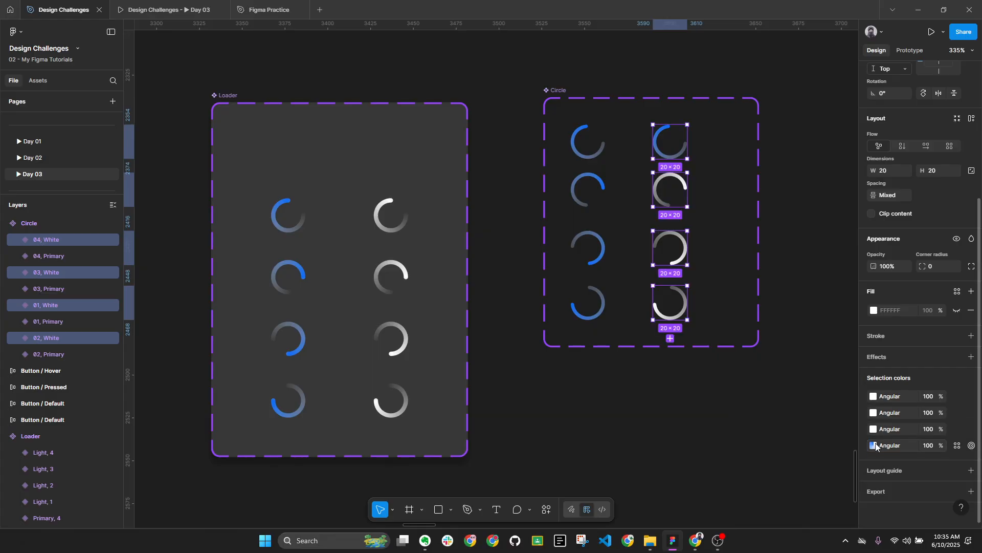
Set the 100% gradient stop of the White 01 ring to FFFFFF
left_click(874, 446)
left_click(797, 505)
type("ff")
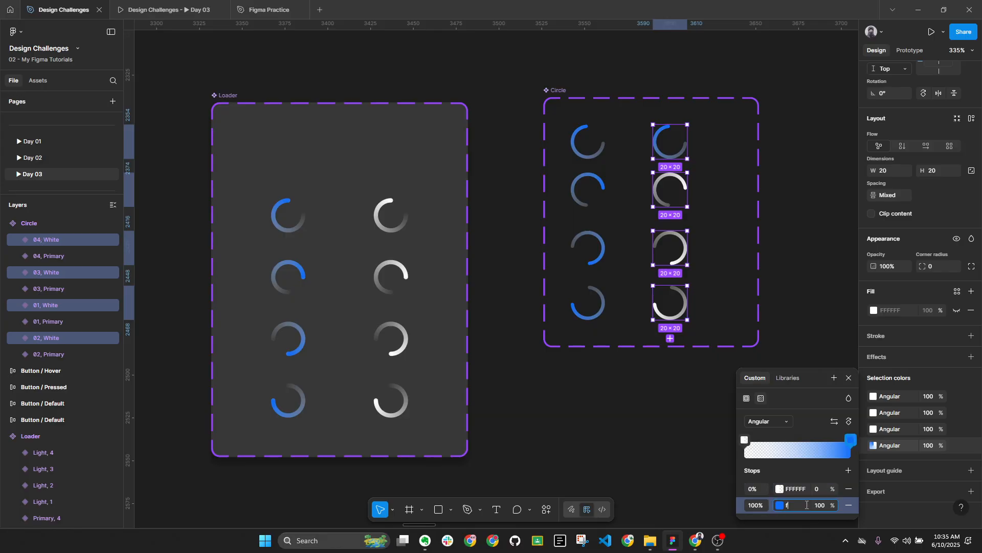
key("Return")
left_click(673, 462)
Move the Circle component set away from its place beside the Loader set to the empty canvas below and left of it
scroll(622, 132, "down", 5)
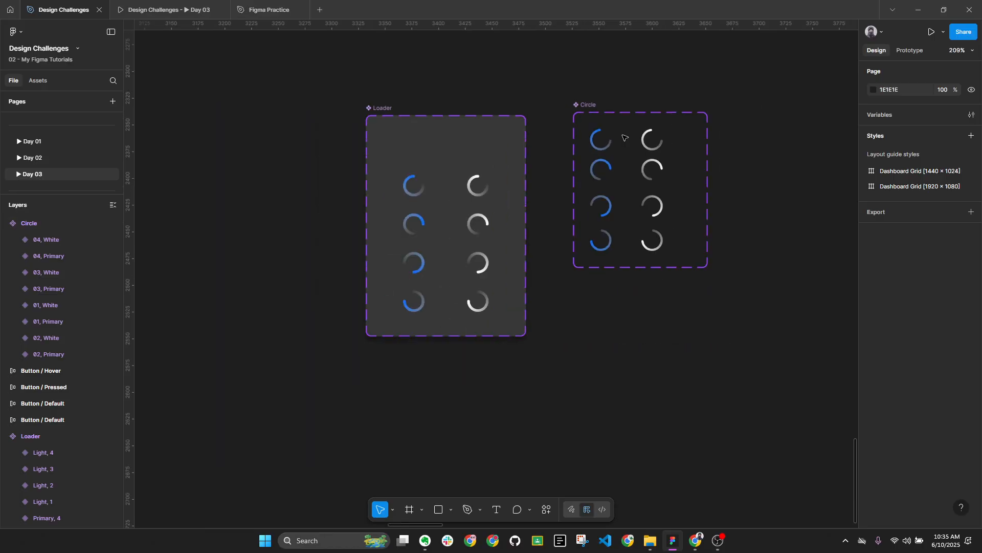
left_click(605, 116)
left_click_drag(605, 114, 115, 452)
Inspect the prototype interactions of the Loader's Light, 1 variant and of the Circle variants
left_click(583, 171)
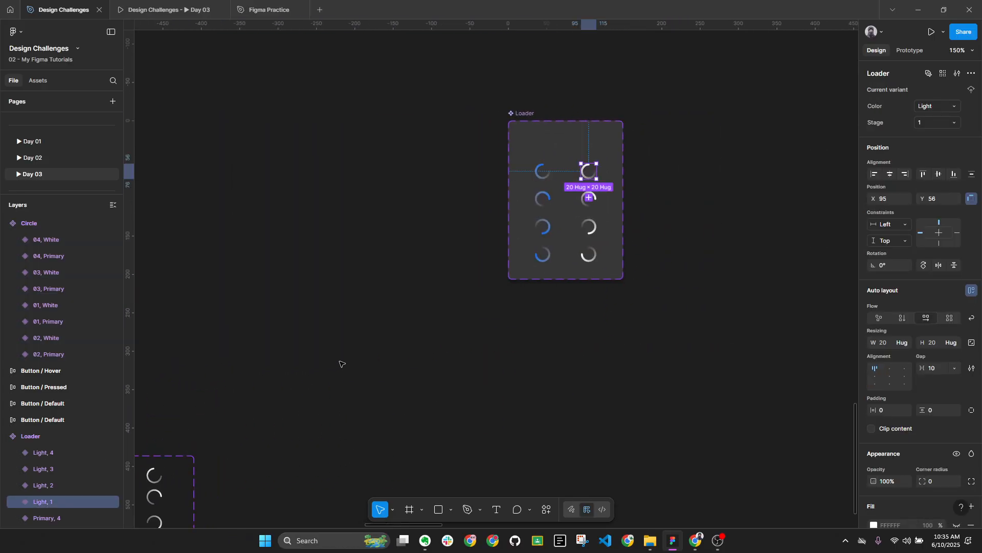
scroll(613, 260, "down", 2)
left_click_drag(705, 197, 700, 205)
scroll(247, 454, "up", 4)
left_click_drag(347, 284, 398, 234)
left_click(912, 50)
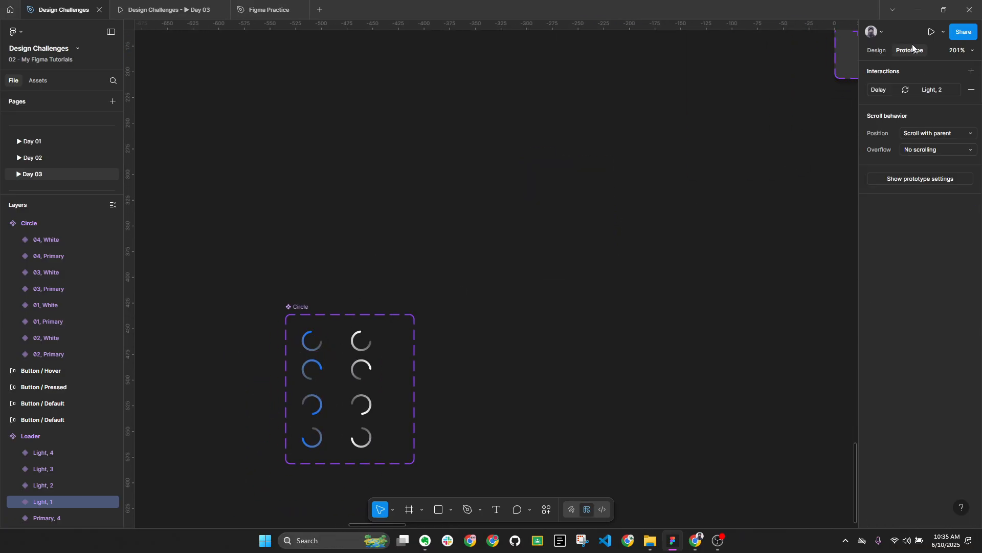
left_click(589, 362)
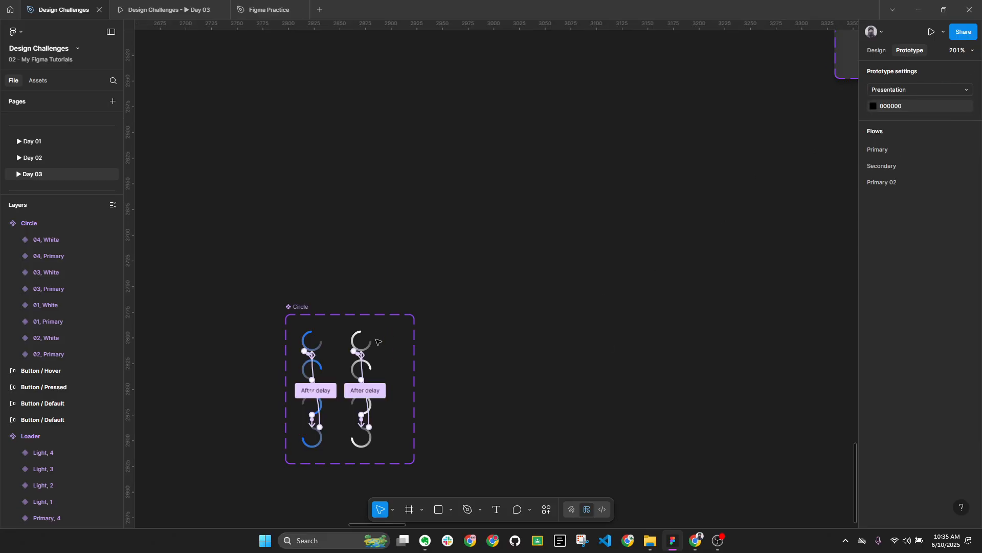
left_click(880, 50)
Copy the Light, Stage 1 variant from the Loader component set
scroll(675, 232, "down", 2)
left_click_drag(737, 206, 525, 375)
mouse_move(765, 178)
left_mouse_down()
mouse_move(737, 219)
mouse_move(468, 424)
left_mouse_up()
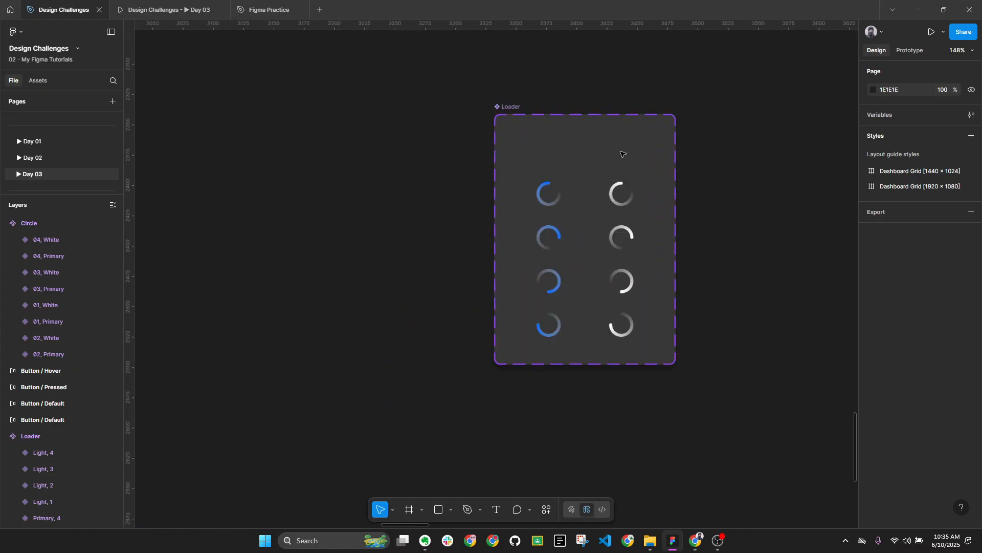
left_click(620, 200)
scroll(619, 202, "up", 5)
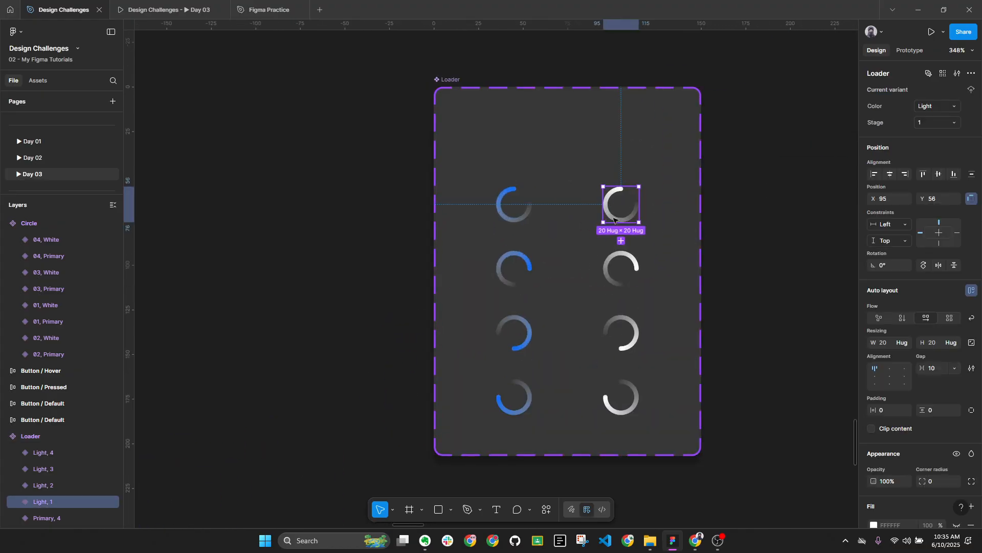
Duplicate the Default primary button into the Loading row of the Buttons board at Y 830
scroll(615, 220, "down", 10)
scroll(610, 340, "up", 5)
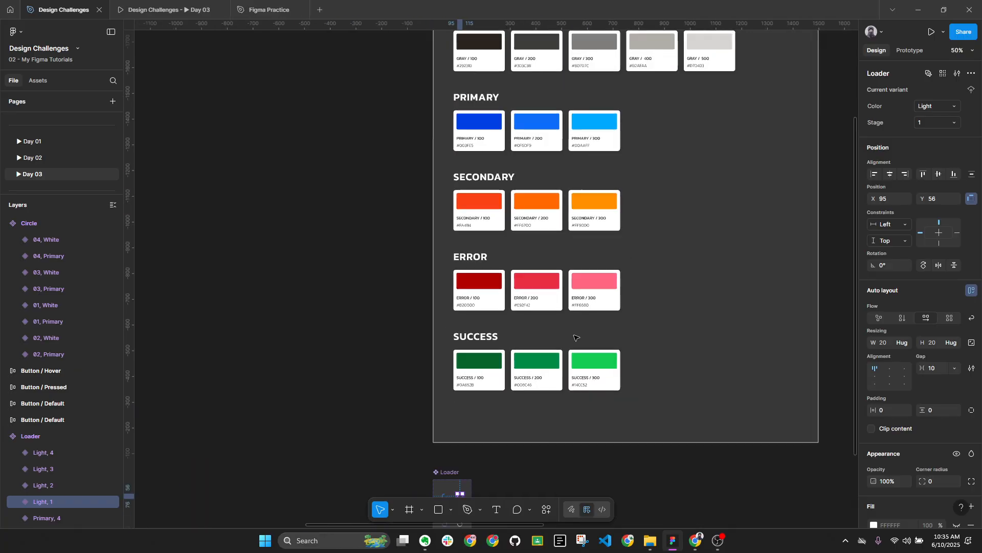
left_click_drag(745, 190, 416, 439)
scroll(719, 316, "up", 4)
left_click_drag(726, 312, 302, 349)
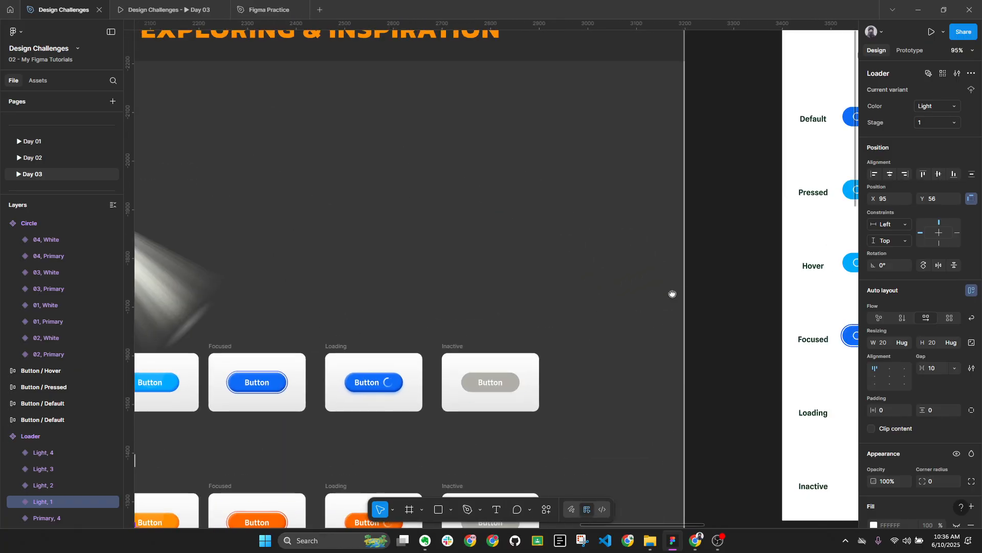
left_click_drag(672, 294, 360, 311)
scroll(590, 367, "up", 5)
scroll(593, 336, "down", 3)
left_click_drag(589, 400, 568, 305)
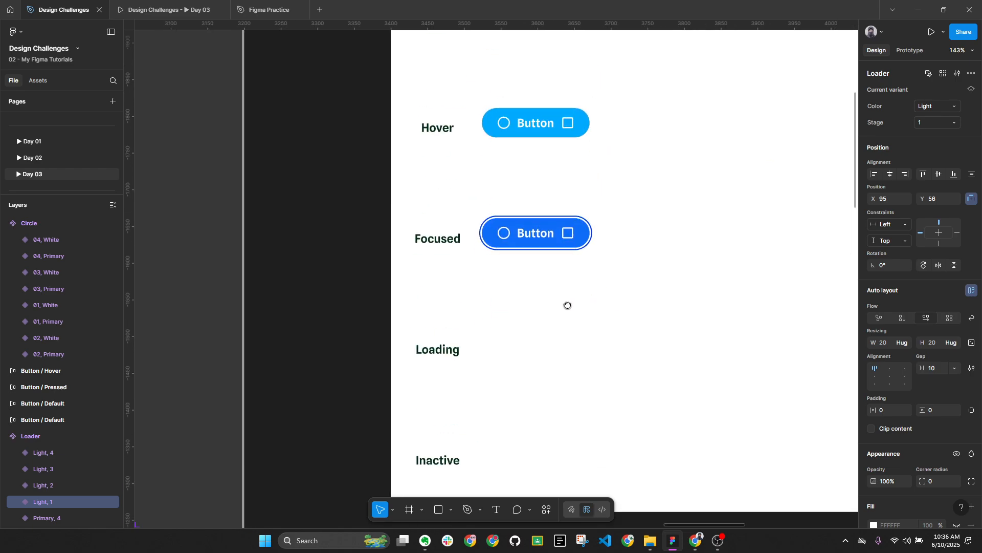
scroll(514, 227, "up", 3)
scroll(509, 322, "down", 3)
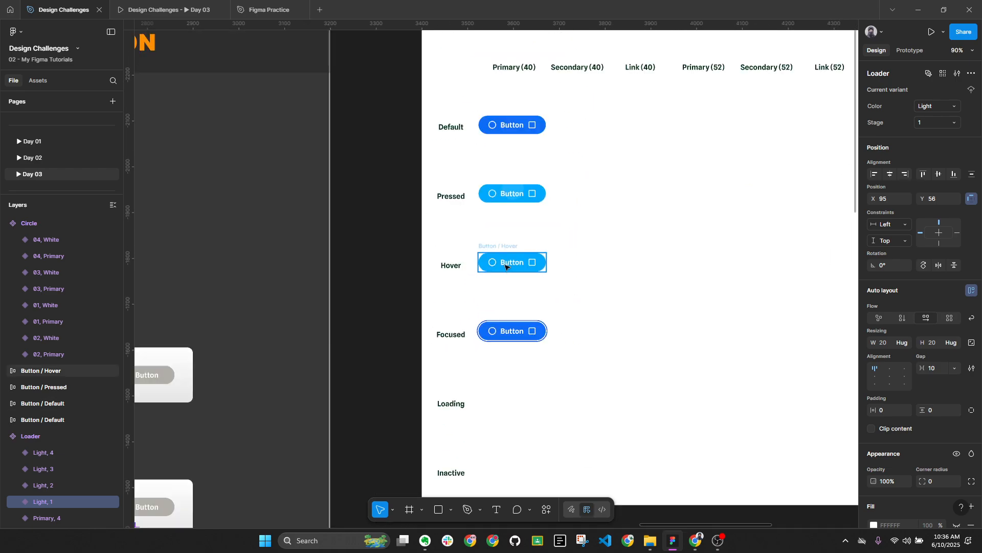
left_click(496, 119)
left_click_drag(509, 113, 505, 385)
Paste the light Loader instance after the rectangle icon in the Loading row's button and collapse the layer list
scroll(496, 398, "up", 5)
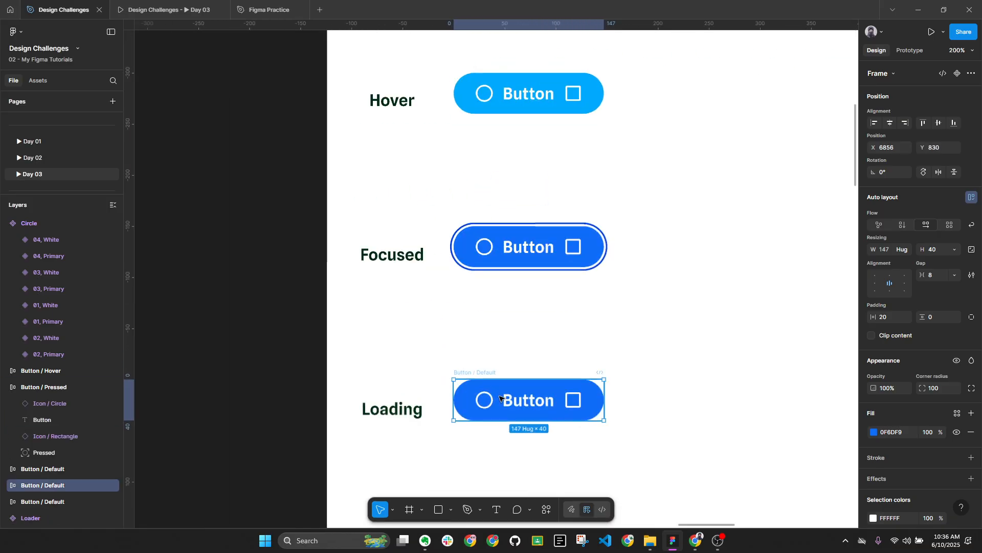
left_click(571, 401)
left_click(571, 401)
scroll(529, 413, "up", 2)
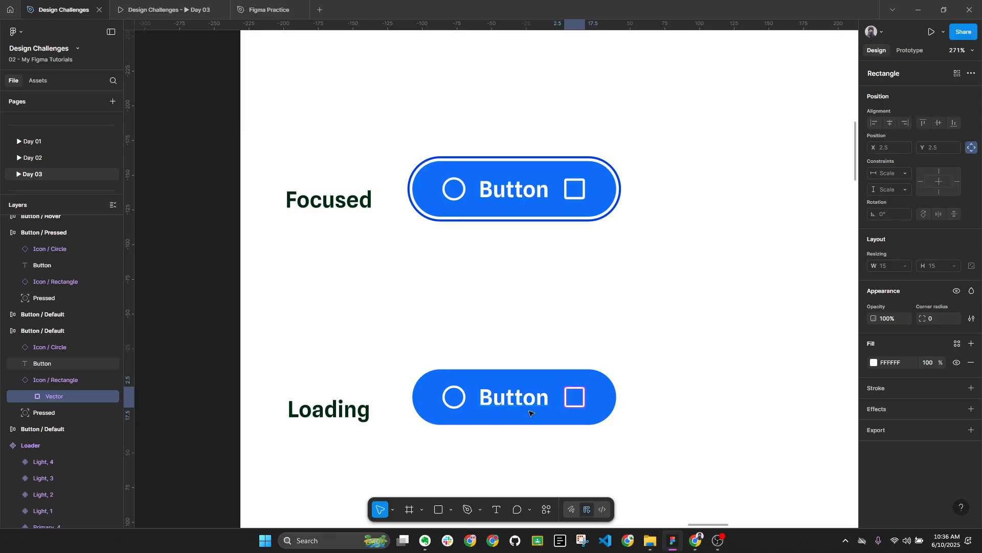
left_click(586, 406)
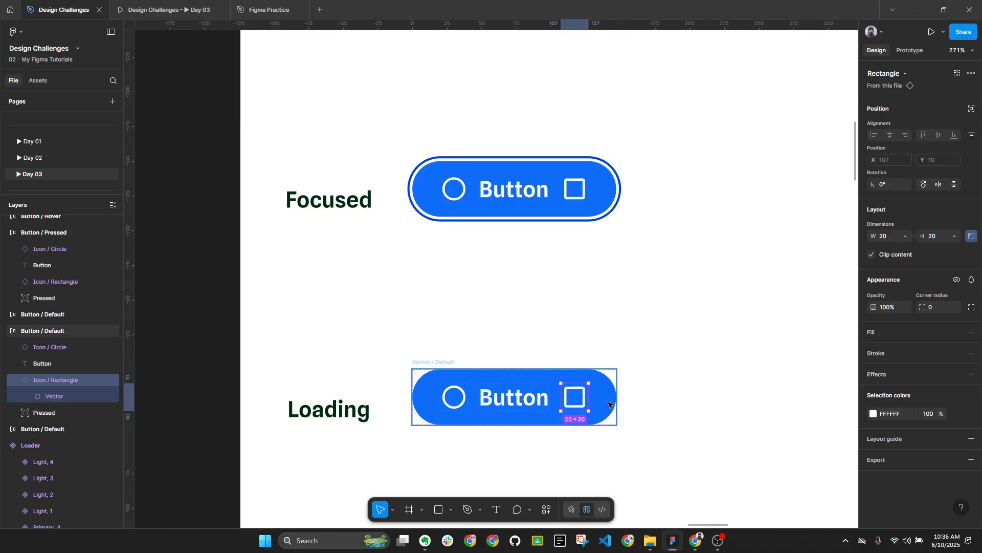
key("ctrl+v")
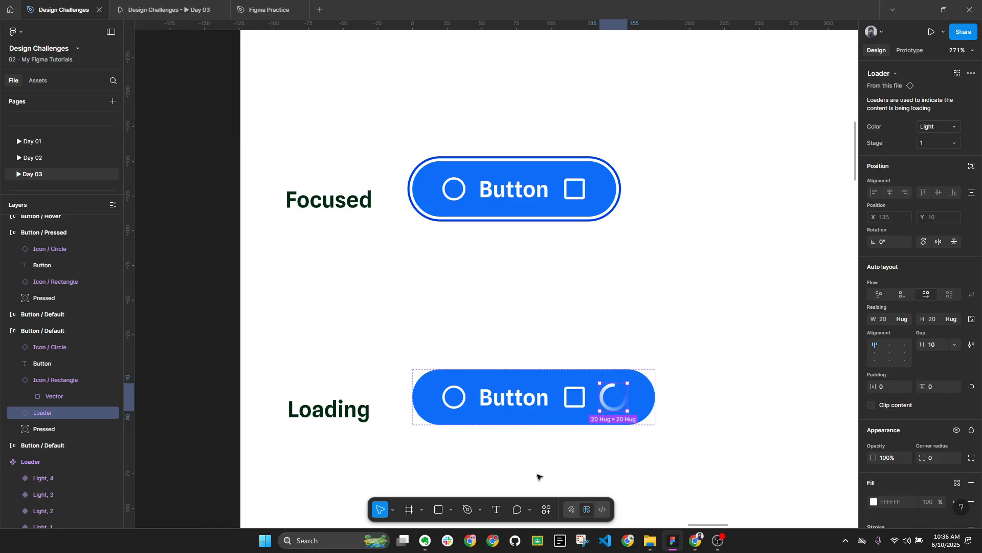
key("alt+l")
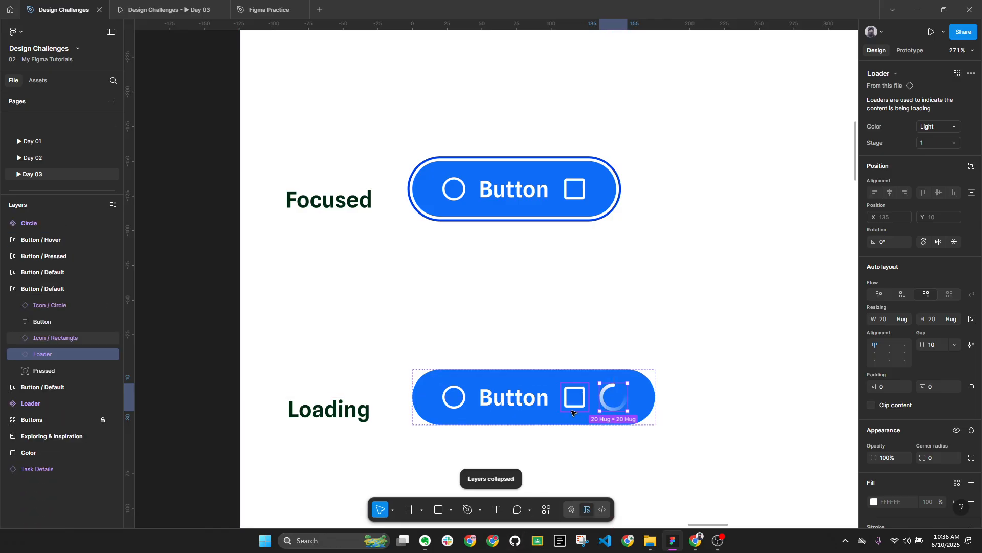
left_click(434, 363)
Duplicate the Default primary button into the Inactive row at Y 980 and collapse the layer list
scroll(548, 265, "down", 2)
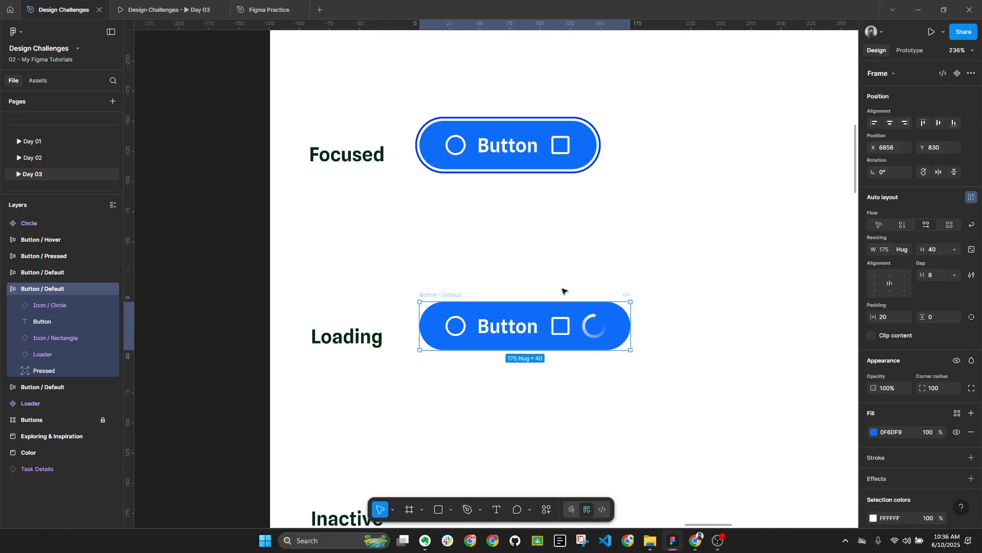
scroll(454, 292, "down", 5)
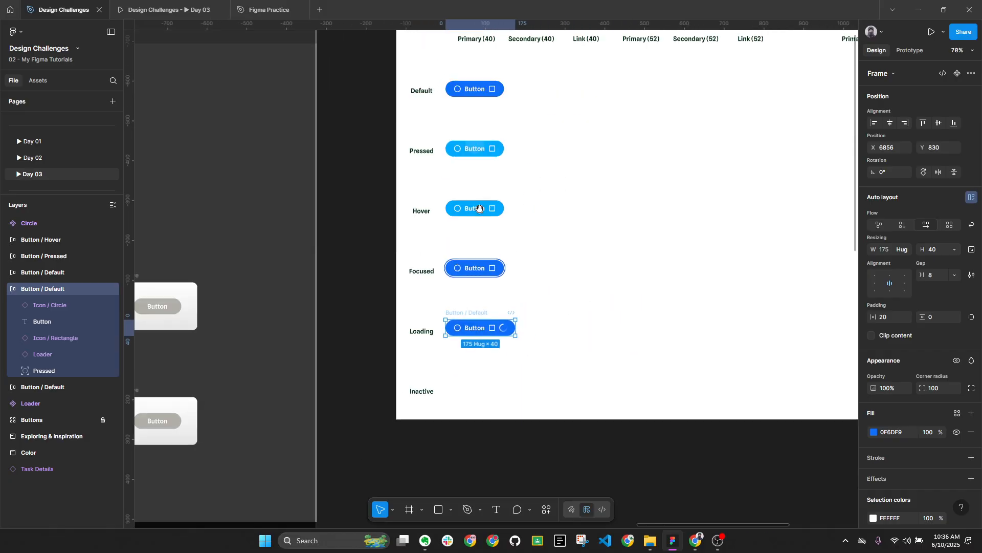
left_click_drag(459, 76, 463, 381)
scroll(428, 408, "up", 3)
key("alt+l")
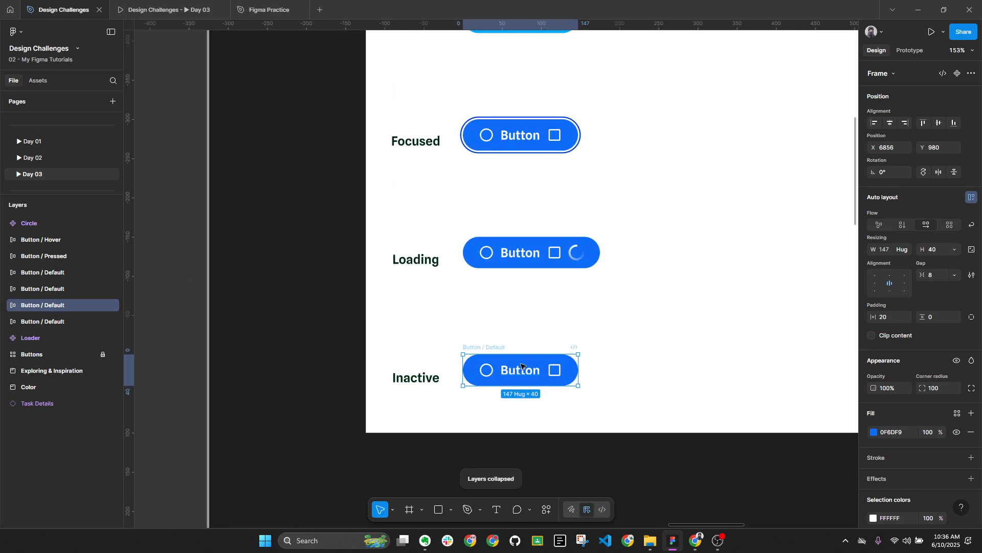
Get the fill color code of the Gray / 400 swatch on the Color board
scroll(515, 383, "up", 1)
scroll(514, 385, "down", 3)
scroll(785, 401, "down", 3)
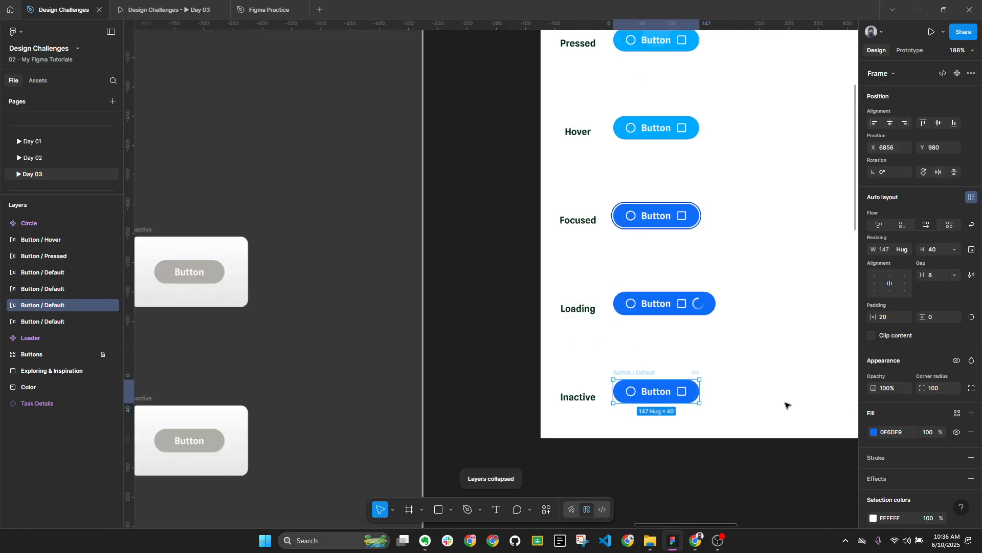
scroll(464, 288, "down", 2)
scroll(465, 288, "left", 3)
scroll(318, 328, "up", 3)
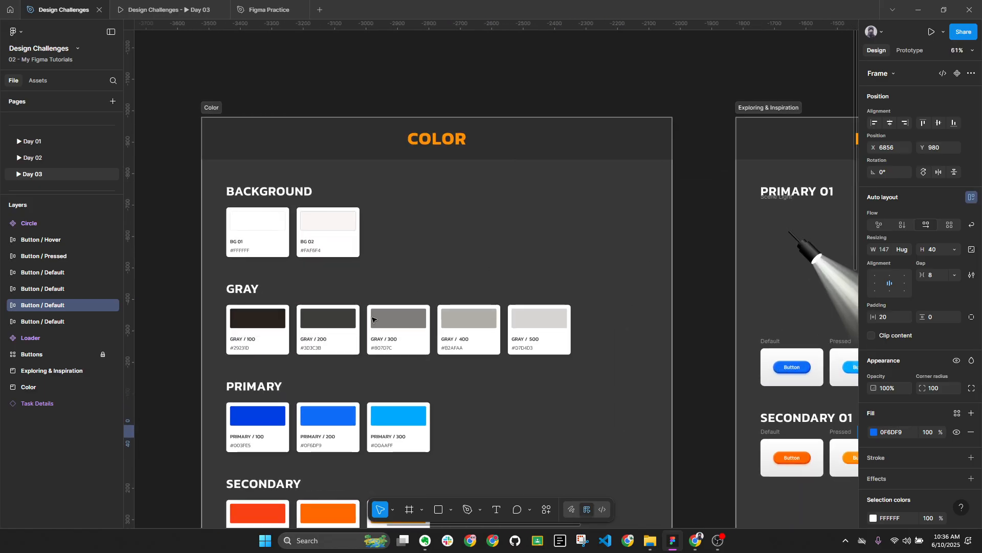
left_click(465, 321, "ctrl")
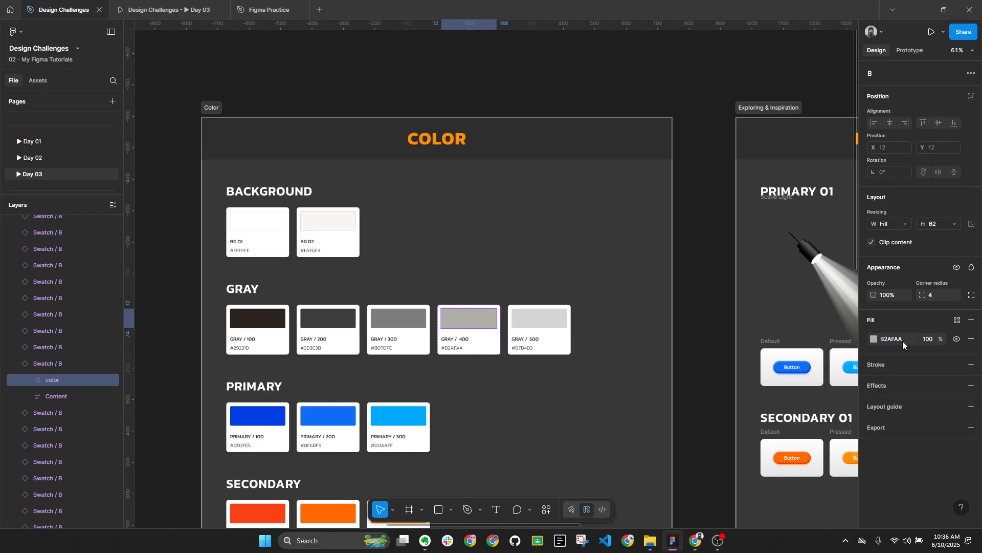
Change the fill of the Inactive row's button to B2AFAA, deselect it and collapse the layer list
left_click(650, 364)
scroll(607, 355, "down", 2)
scroll(576, 386, "right", 5)
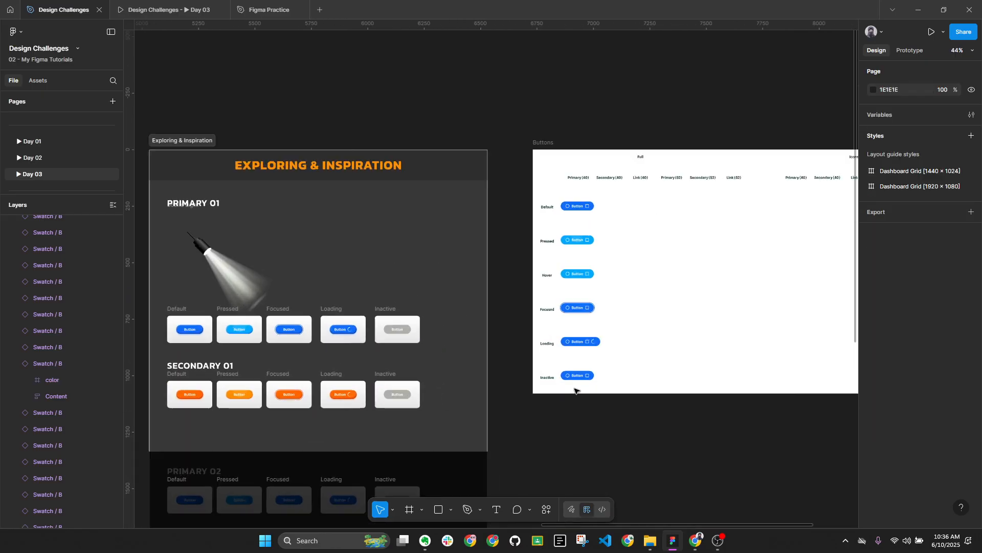
scroll(568, 346, "up", 3)
left_click(568, 346)
left_click(903, 431)
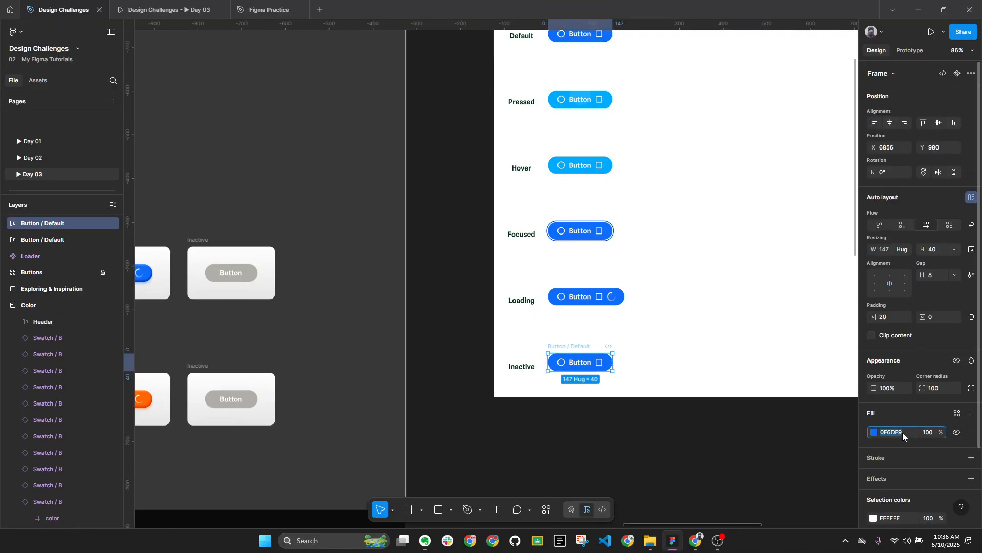
type("B2AFAA")
key("Return")
scroll(610, 373, "up", 5)
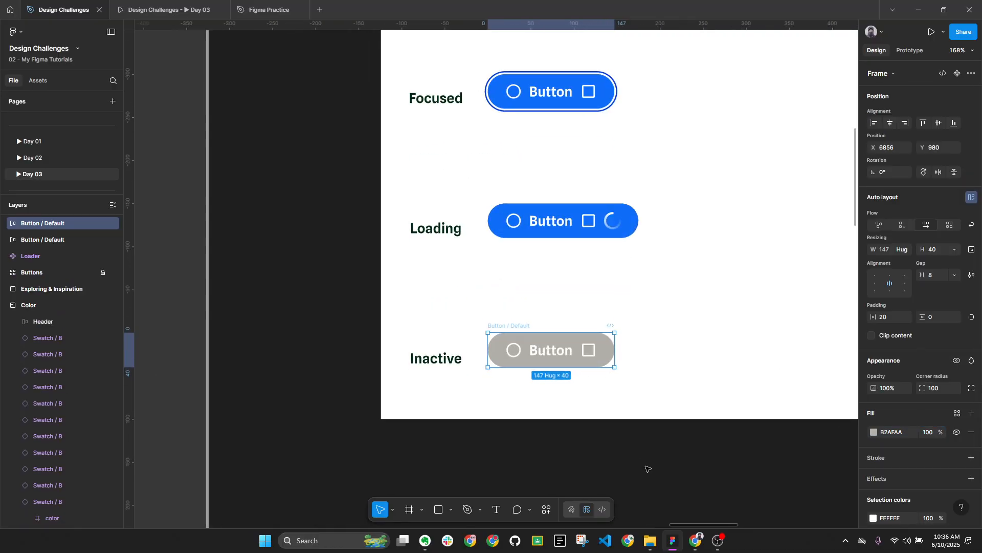
left_click(647, 466)
key("alt+l")
Rename the Loading row's button frame as Button / Loading
scroll(665, 440, "down", 4)
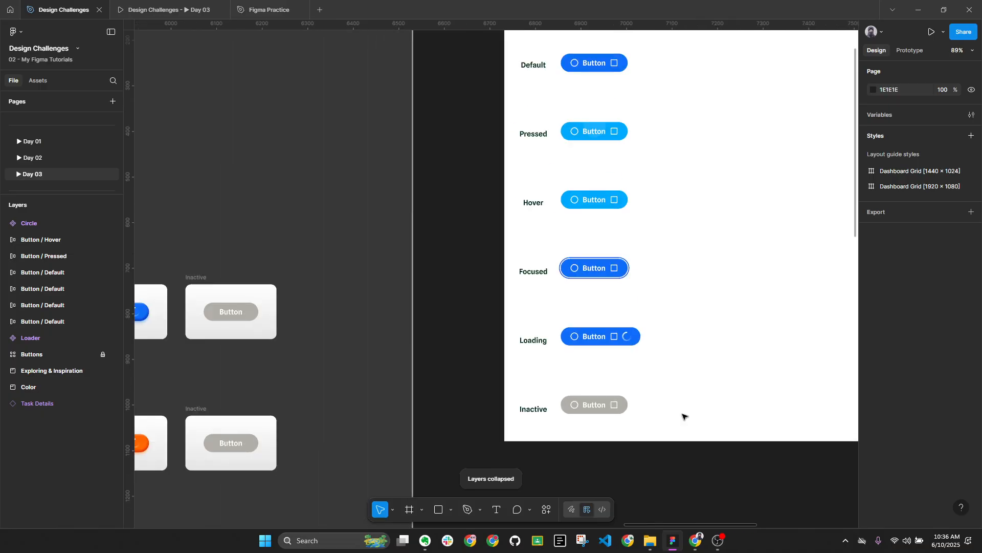
left_click_drag(684, 415, 574, 443)
scroll(574, 443, "down", 1)
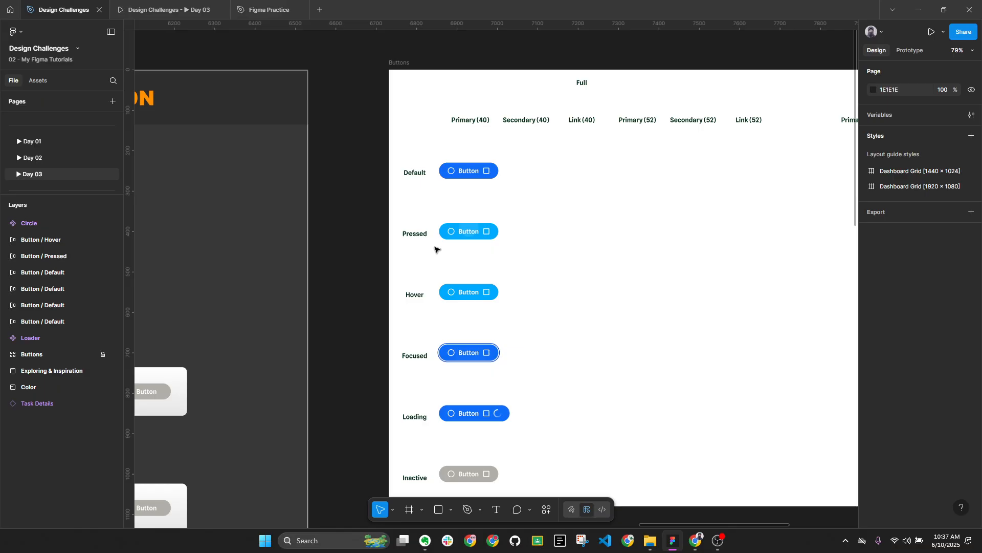
scroll(430, 177, "down", 1)
left_click_drag(452, 153, 539, 438)
scroll(438, 401, "up", 3)
left_click(333, 338)
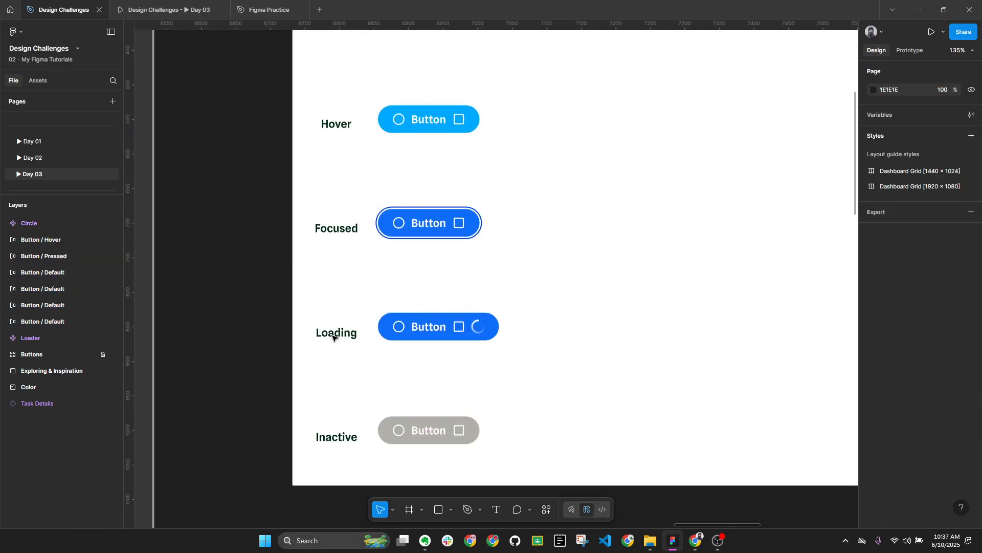
double_click(414, 304)
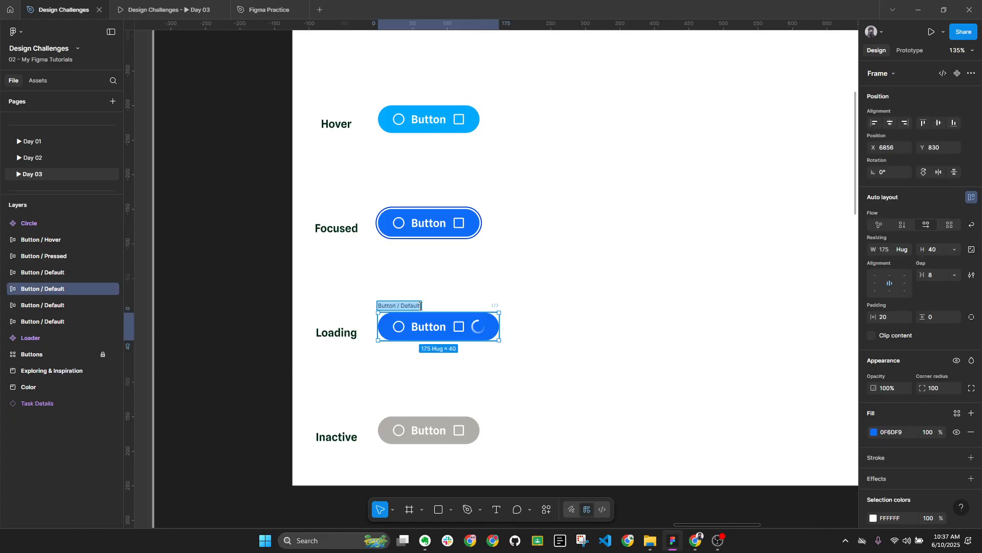
left_click(422, 306)
key("BackSpace")
key("BackSpace")
key("BackSpace")
key("BackSpace")
key("BackSpace")
key("BackSpace")
type("Loading")
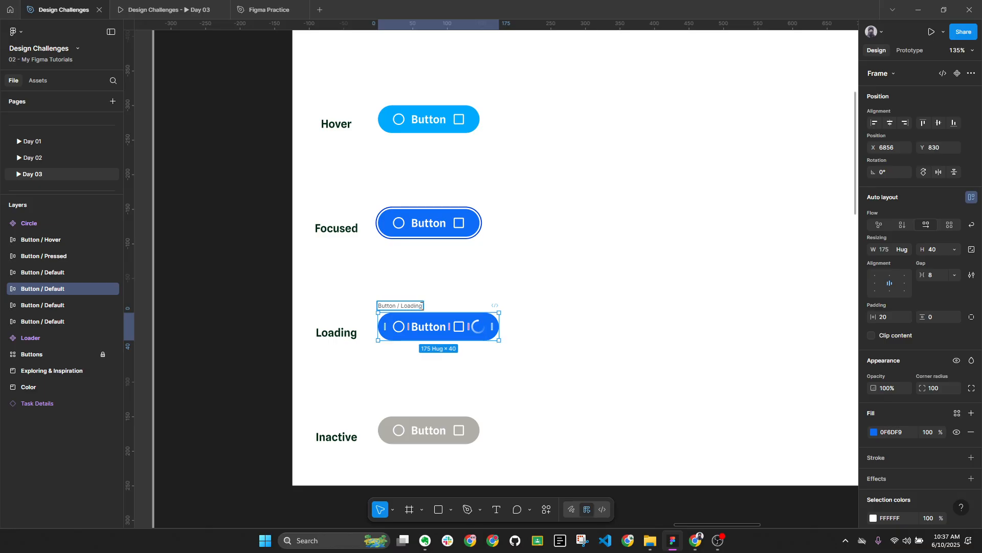
Rename the Focused row's button frame as Button / Focused
left_click(451, 224)
left_click(417, 201)
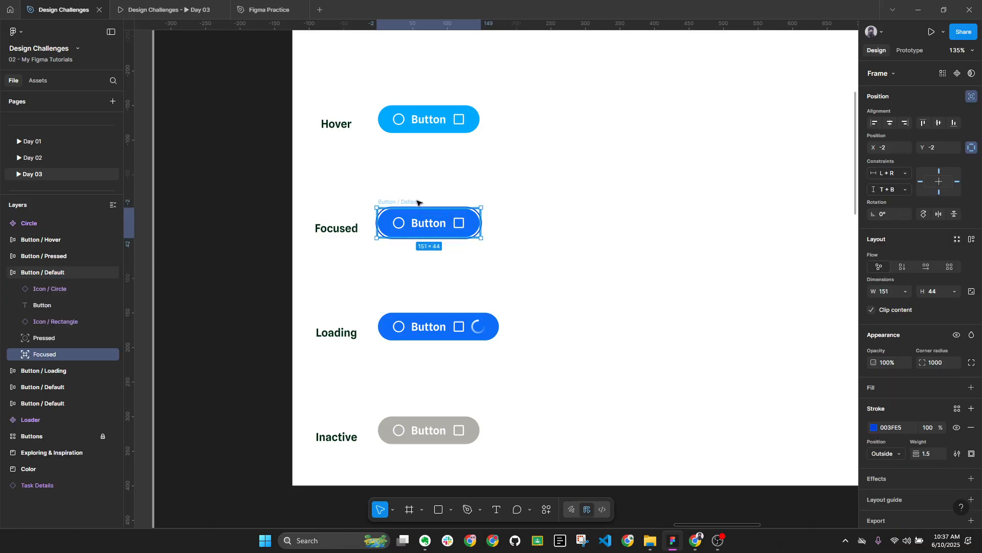
left_click(417, 201)
double_click(420, 201)
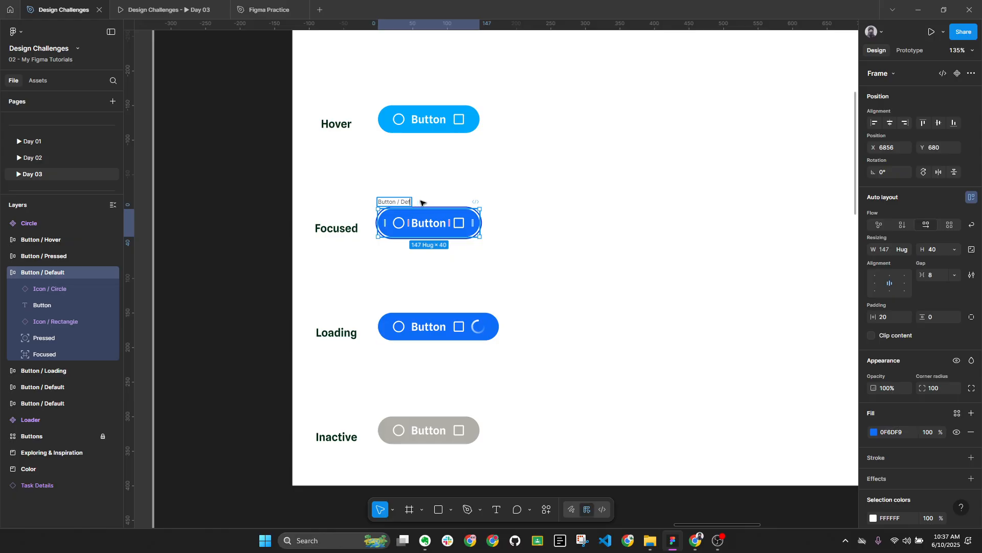
type("Focused")
key("Return")
Rename the Inactive row's button frame as Button / Inactive and collapse the layer list
left_click(404, 426)
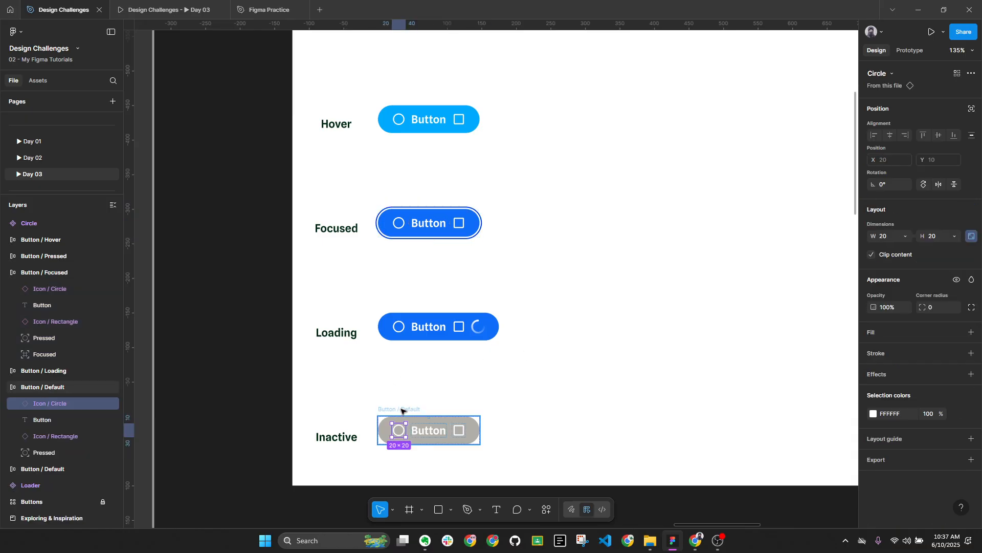
left_click(401, 409)
double_click(66, 388)
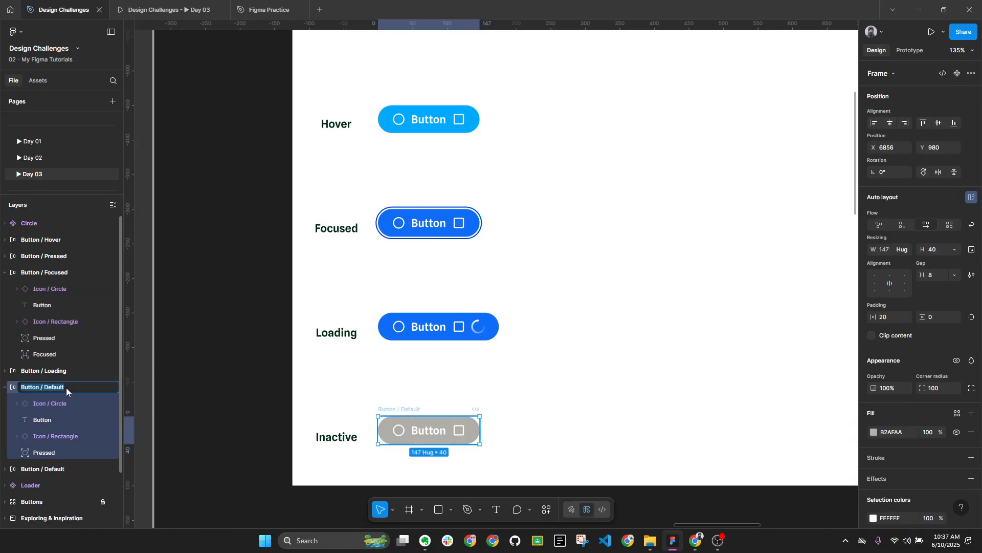
left_click(67, 388)
type("Inactive")
key("Return")
key("alt+l")
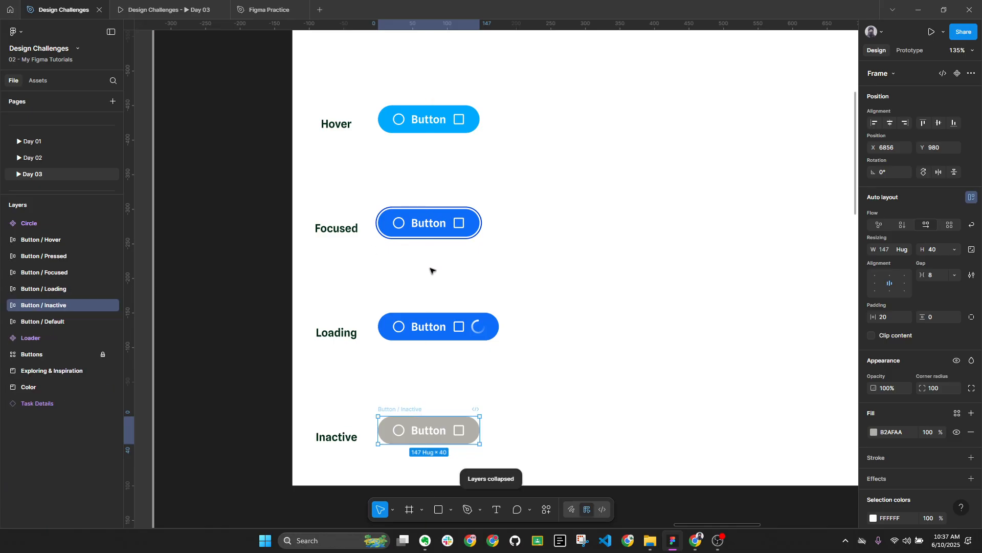
Delete the circle and rectangle icons from the Loading row's button, keeping its label and loader, and collapse the layer list
scroll(430, 271, "down", 3)
left_click_drag(501, 406, 528, 464)
scroll(463, 357, "up", 3)
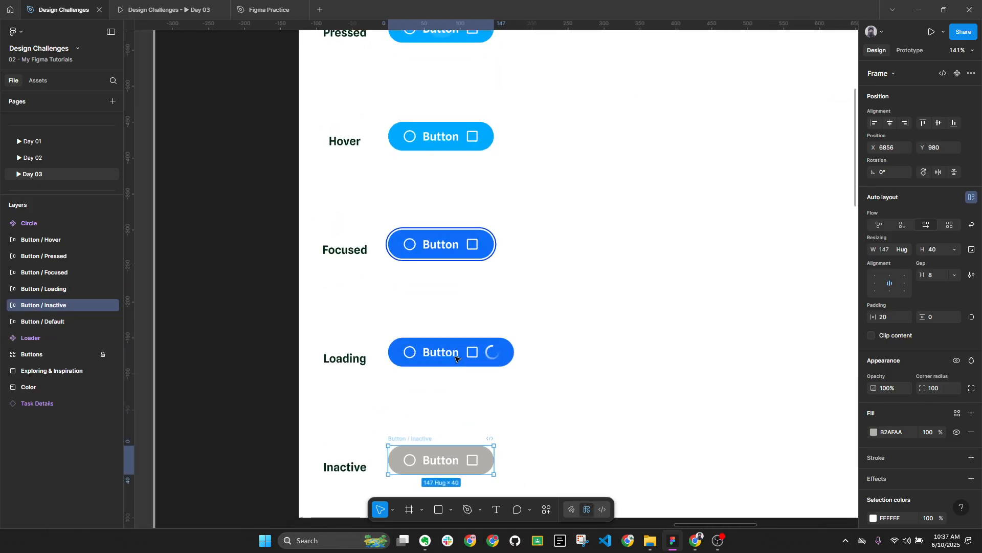
left_click(413, 358, "ctrl")
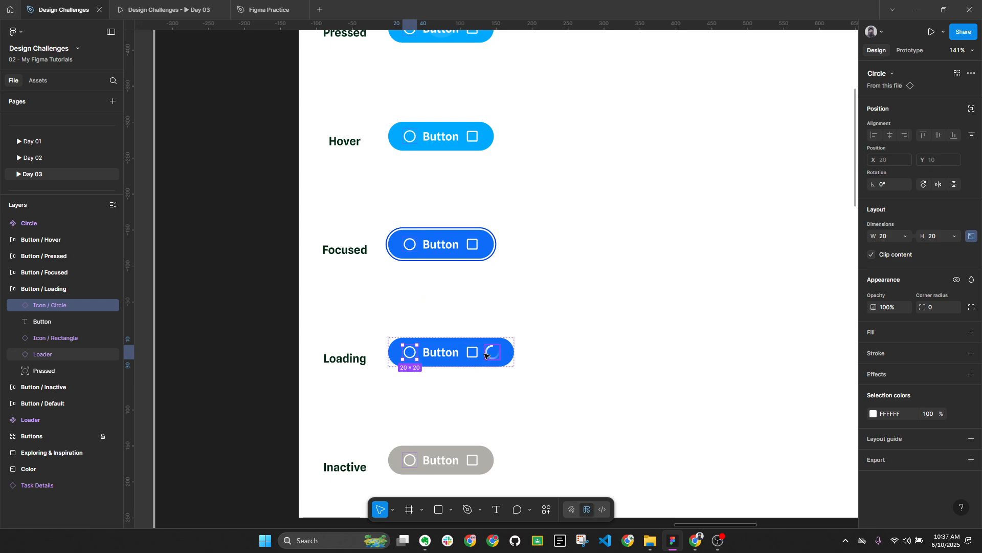
left_click(494, 352, "shift")
left_click(473, 353, "shift")
left_click(493, 353, "shift")
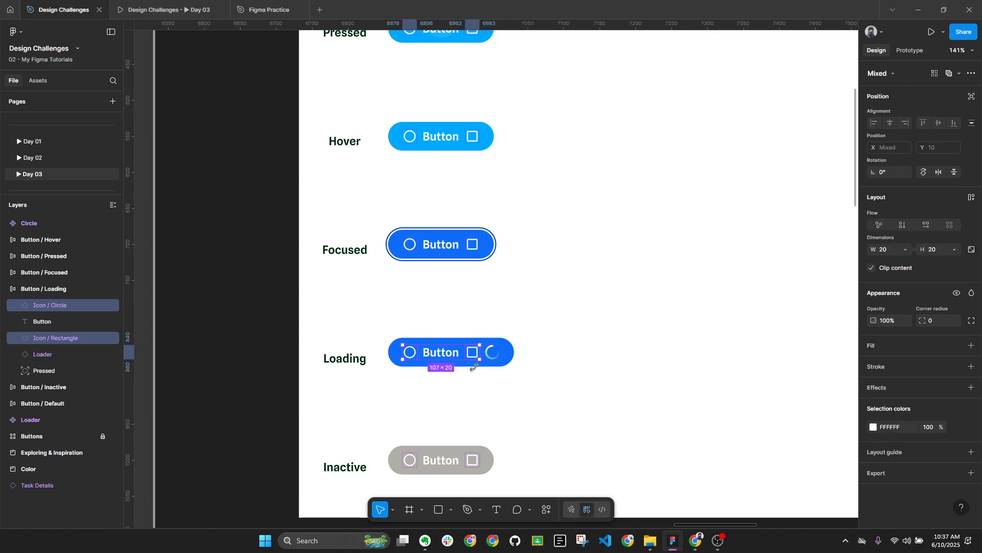
scroll(425, 373, "up", 3)
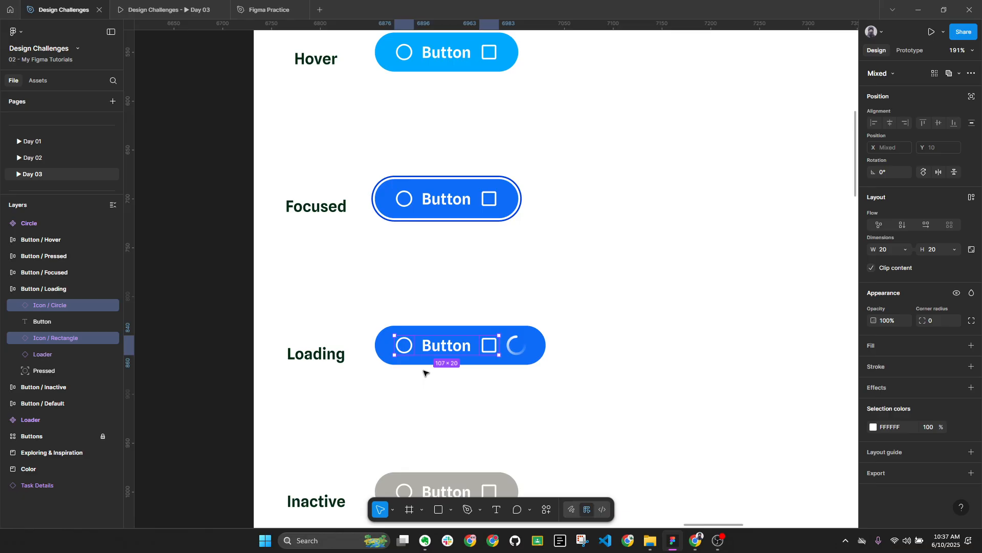
key("Delete")
left_click(409, 329)
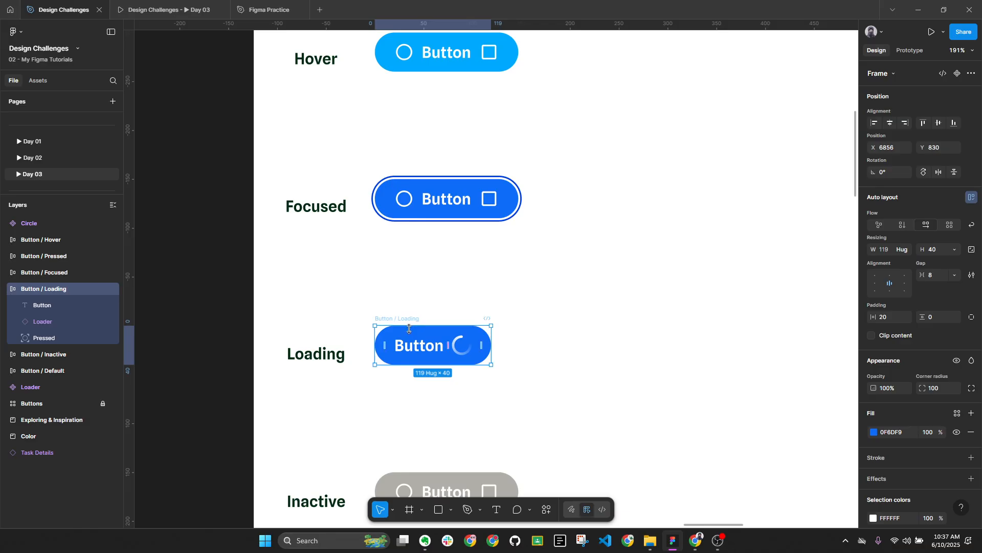
key("alt+l")
scroll(409, 332, "down", 4)
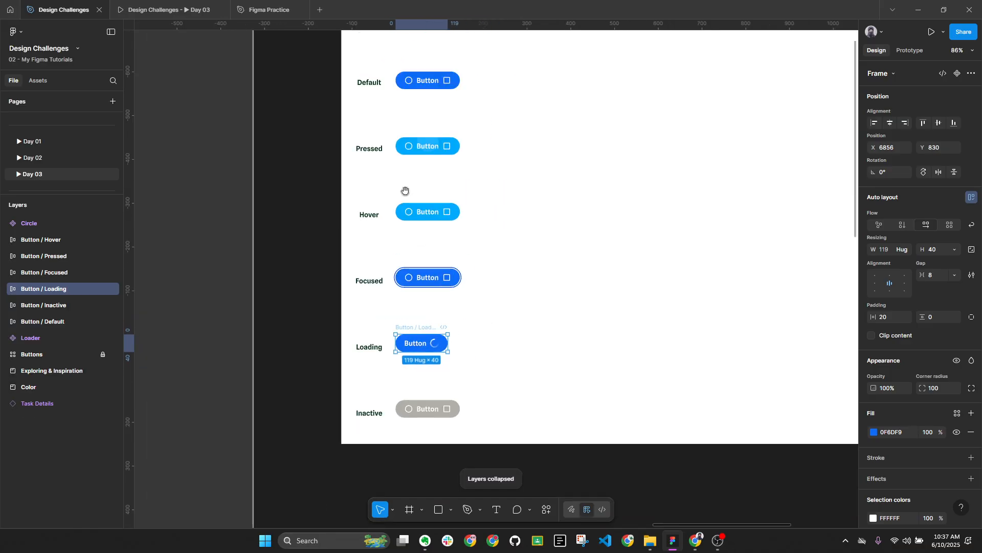
Combine the six Primary (40) state buttons, from Default to Inactive, into one component set
left_click_drag(399, 183, 409, 231)
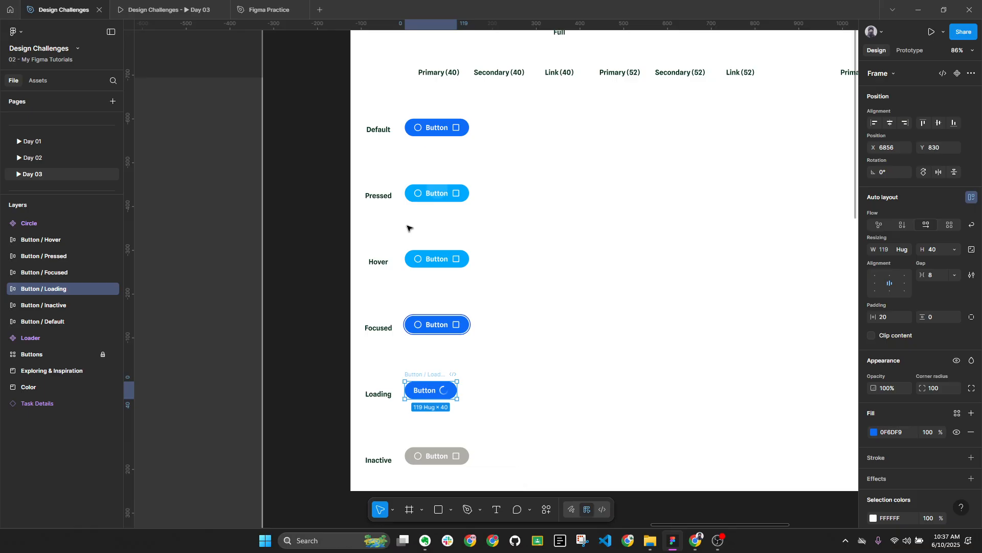
key("alt")
key("alt+l")
left_click_drag(401, 103, 583, 484)
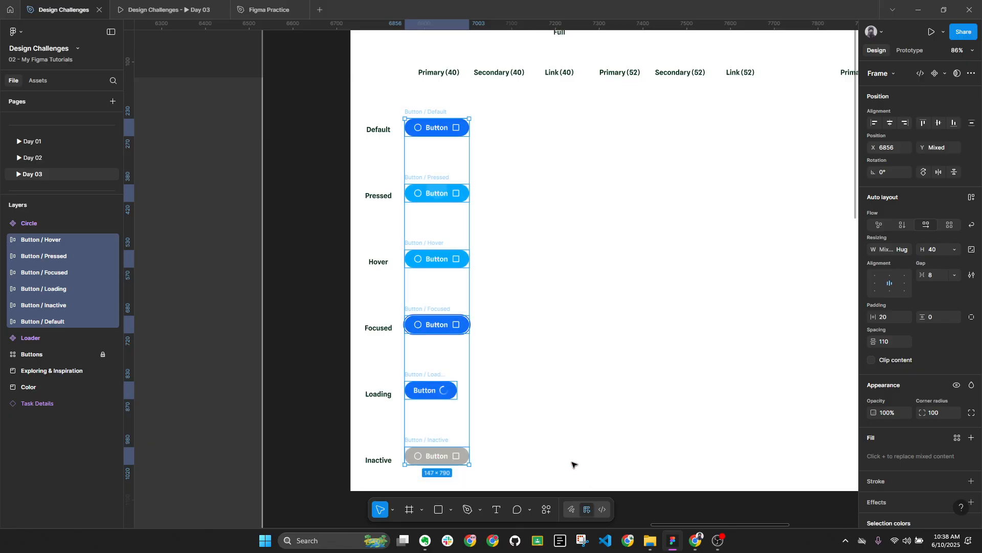
left_click(946, 73)
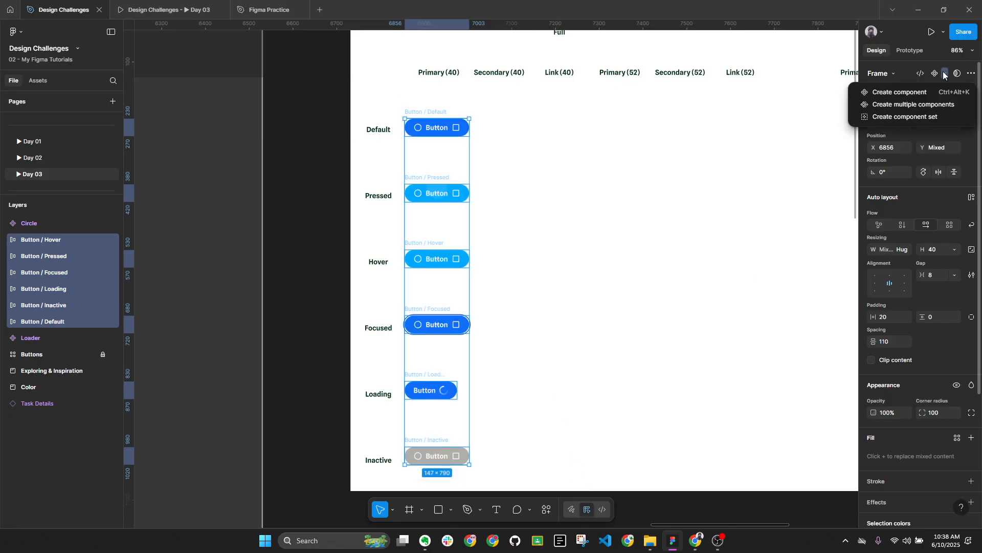
left_click(935, 116)
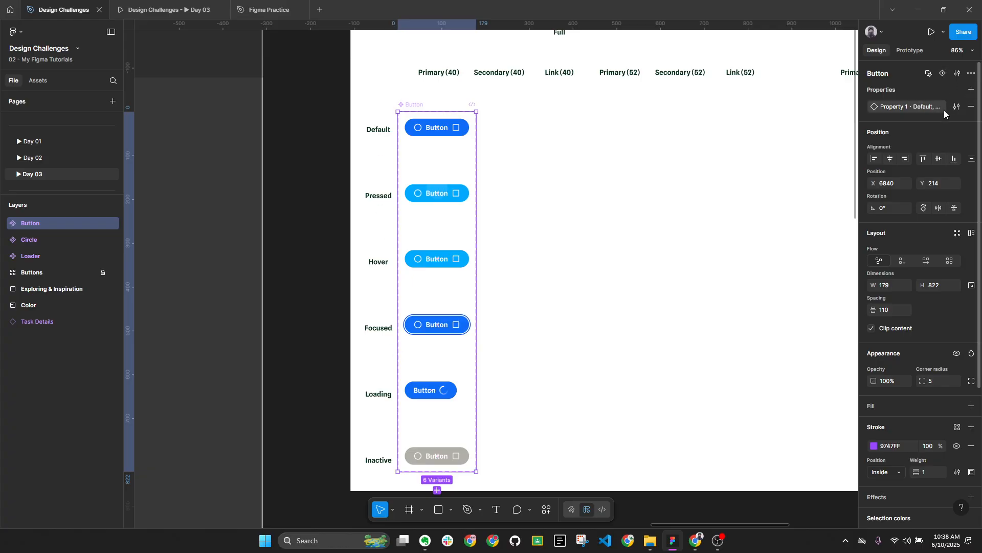
Reorder the Button set's variant property values to Default, Pressed, Hover, Focused, Loading, Inactive
left_click(957, 106)
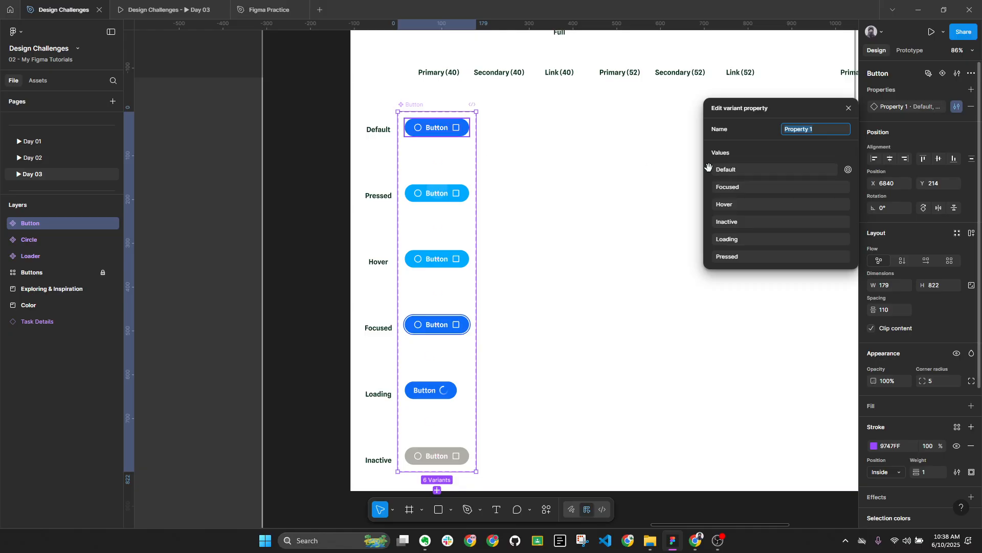
left_click(709, 257)
left_click_drag(709, 257, 716, 200)
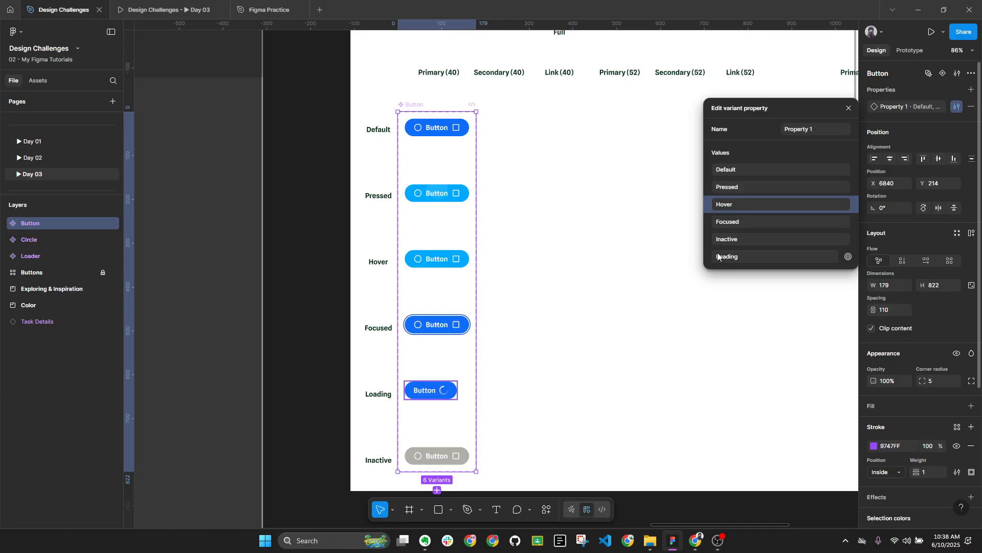
left_click_drag(712, 238, 713, 259)
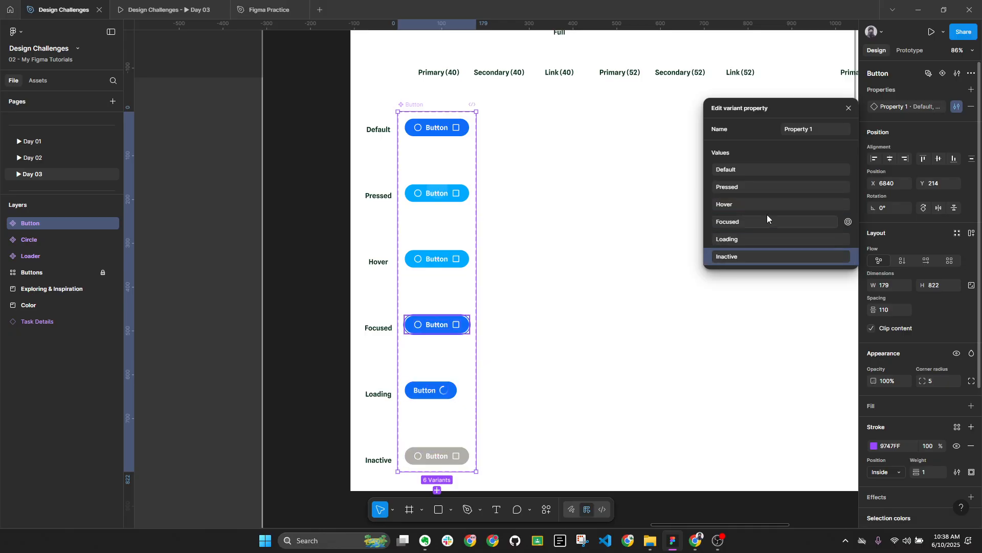
Rename the Button set's variant property as State and deselect the set
left_click(819, 131)
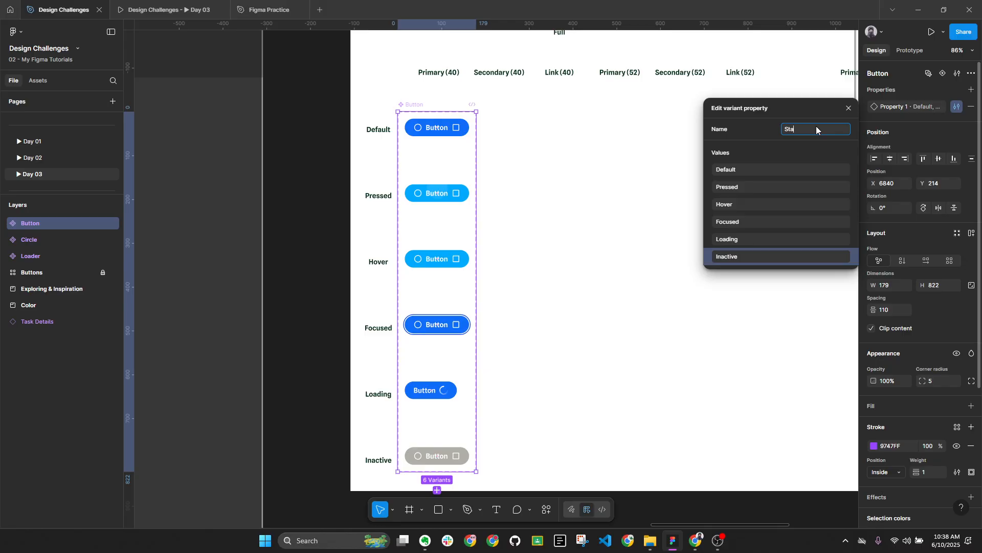
type("State")
key("Return")
left_click(671, 319)
Enlarge the Button component set to about 1799 × 902 so it spans all the button columns and state rows of the Buttons frame
scroll(410, 121, "down", 3)
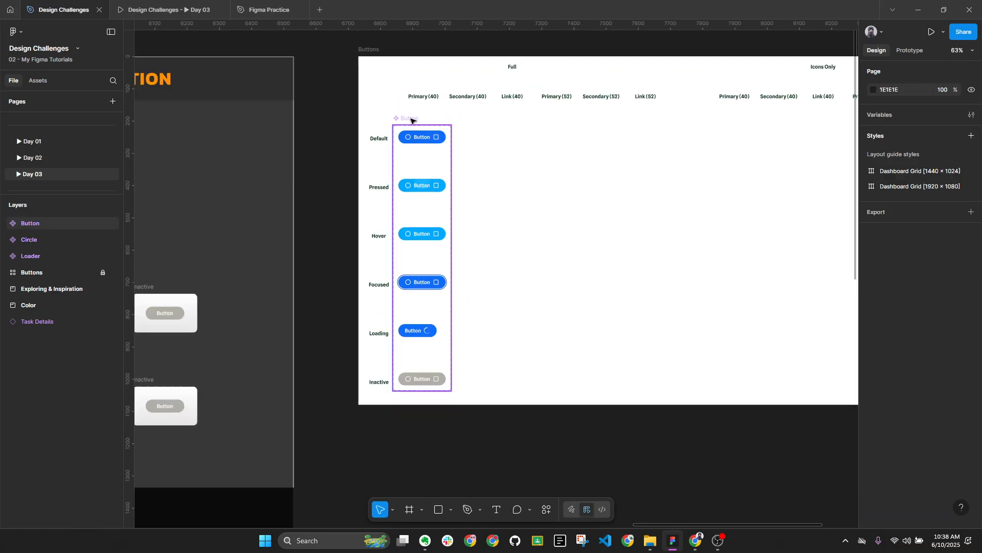
left_click(412, 120)
left_click_drag(449, 184, 734, 180)
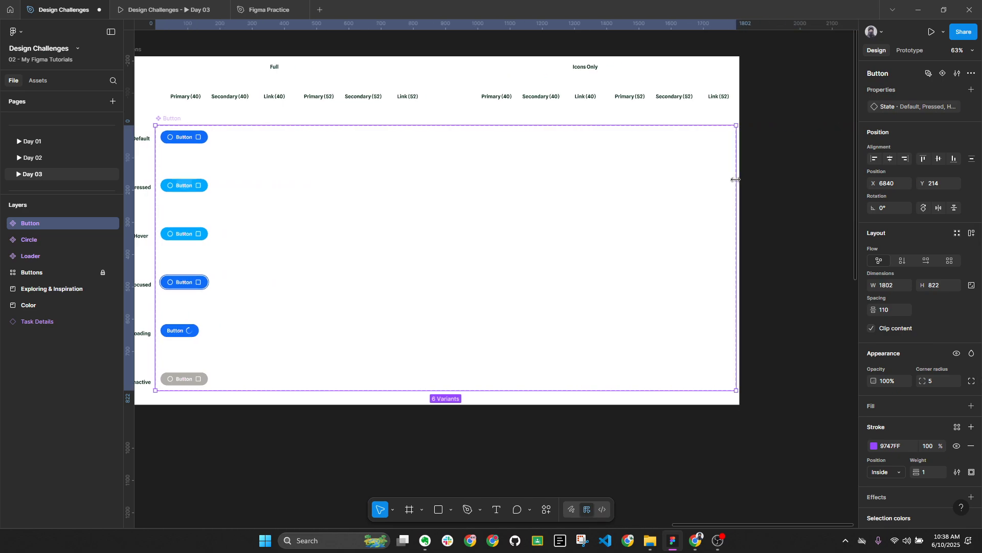
scroll(555, 187, "left", 5)
scroll(416, 358, "up", 1)
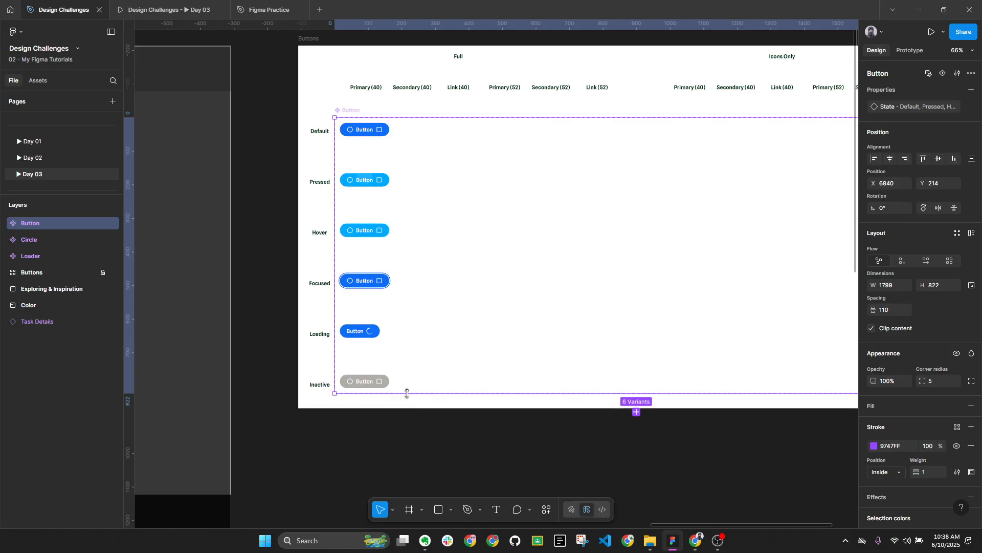
left_click_drag(407, 393, 410, 408)
scroll(426, 179, "up", 2)
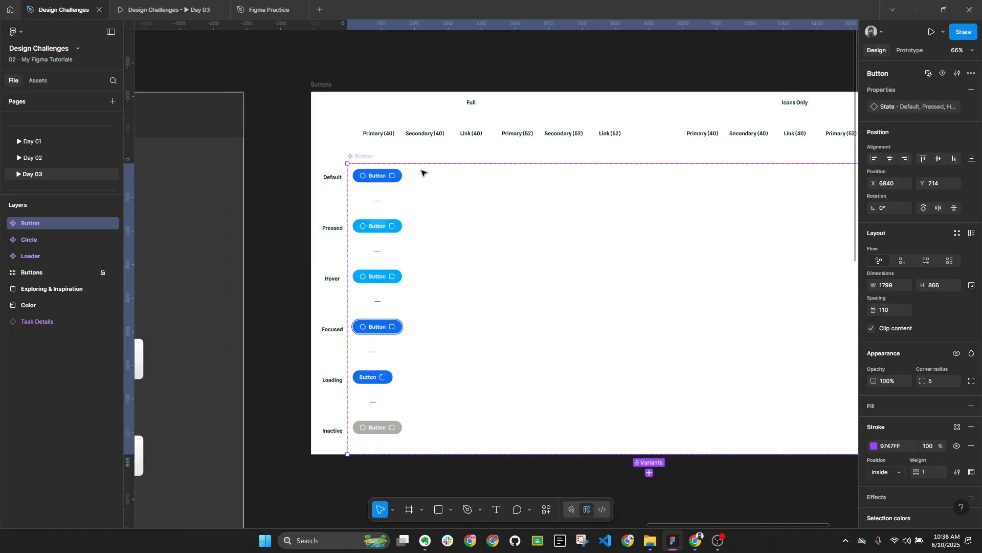
left_click_drag(419, 163, 425, 151)
left_click_drag(513, 180, 421, 189)
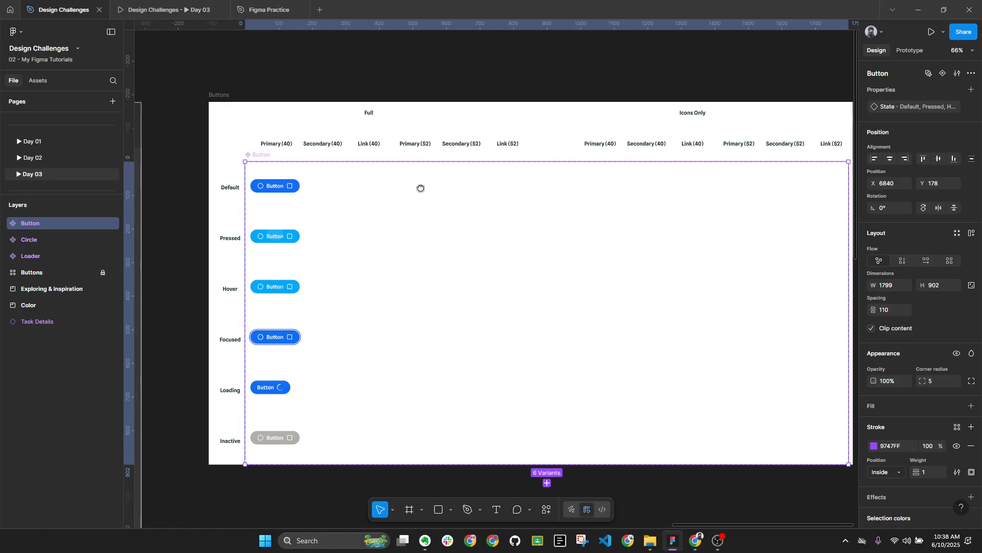
left_click_drag(313, 197, 519, 165)
scroll(519, 165, "up", 5)
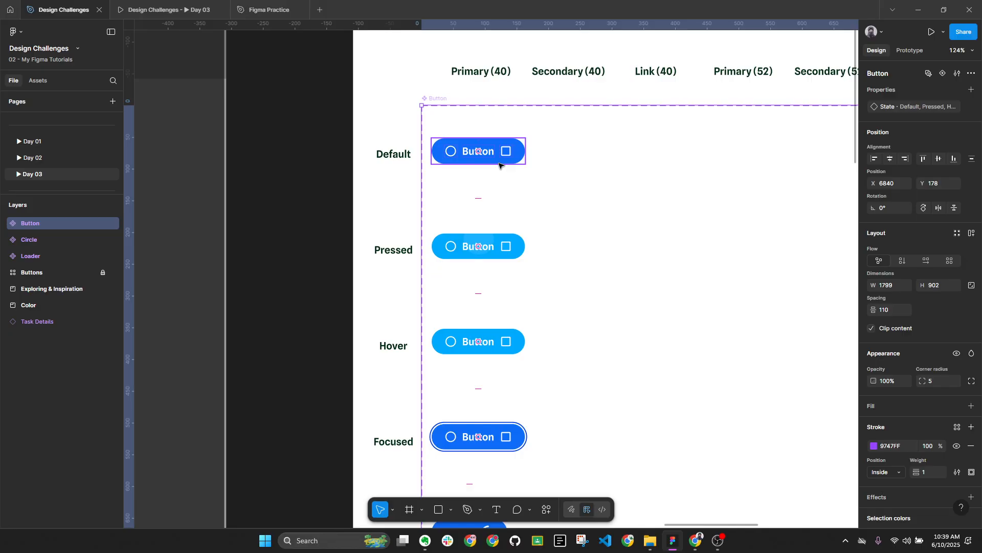
scroll(507, 160, "down", 3)
left_click_drag(766, 127, 708, 117)
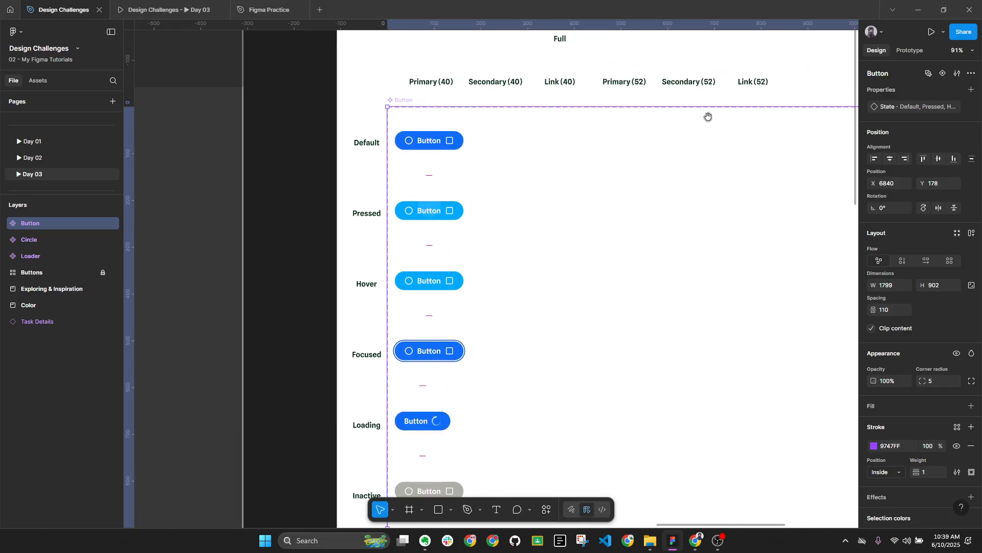
Add a prototype interaction from the Default variant to the Hover variant
left_click(910, 51)
left_click(438, 149)
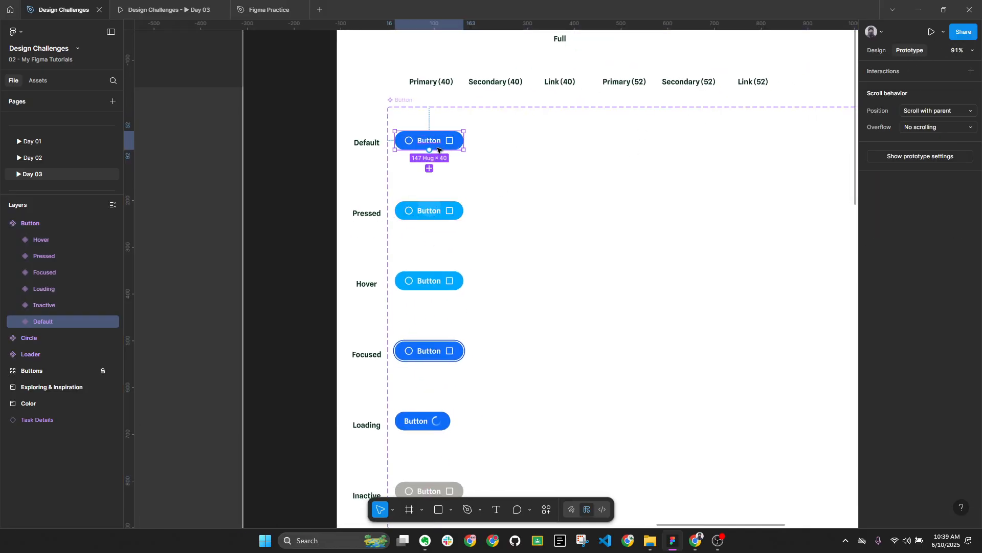
scroll(531, 162, "down", 3)
scroll(487, 157, "up", 1)
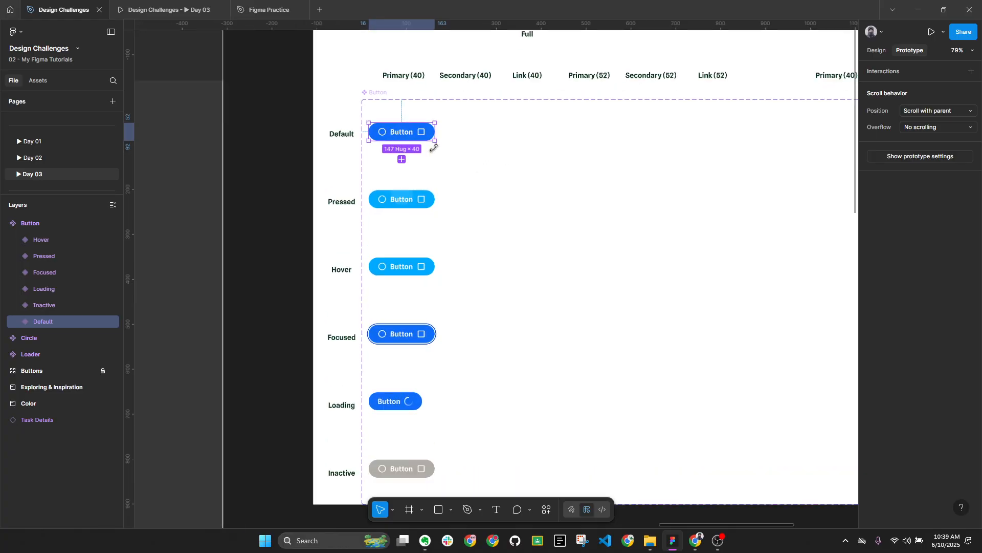
scroll(433, 148, "up", 1)
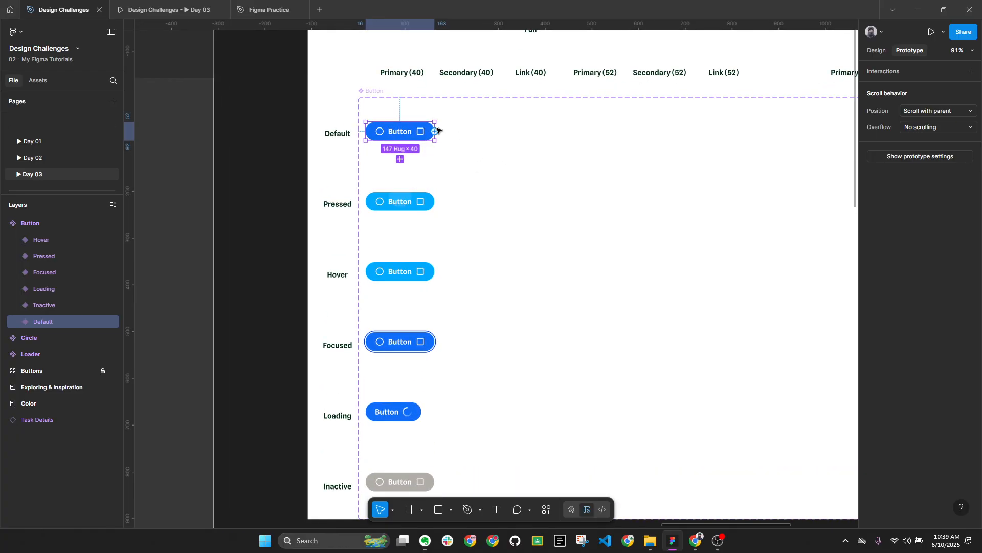
mouse_move(424, 134)
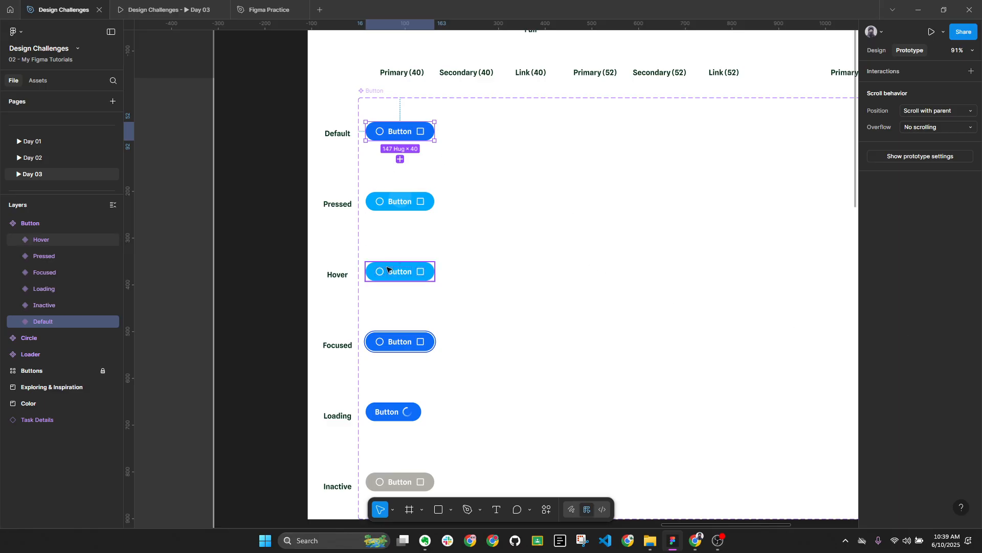
left_click_drag(434, 131, 395, 275)
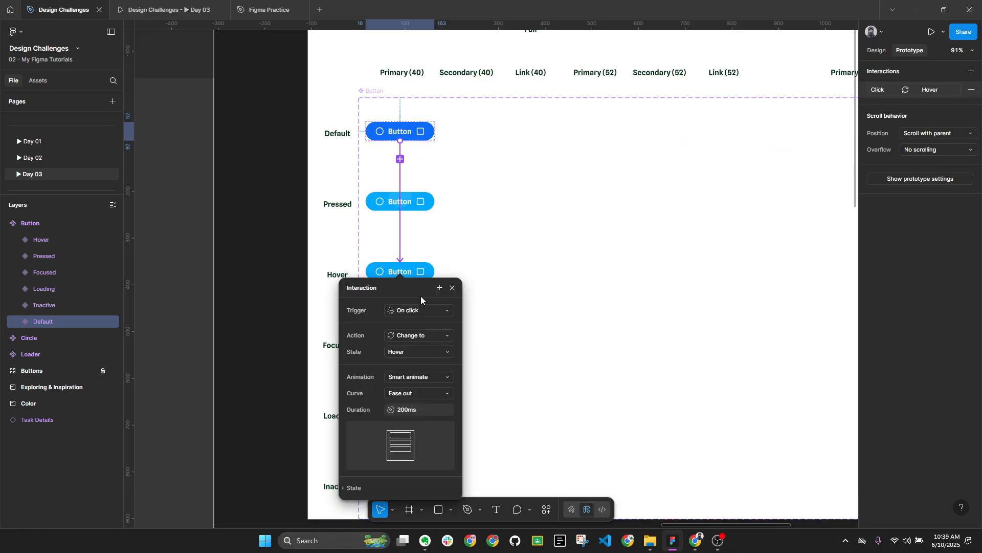
Set the Default-to-Hover interaction's trigger to While hovering and its animation duration to 300 ms
left_click(432, 309)
left_click(431, 334)
left_click(431, 335)
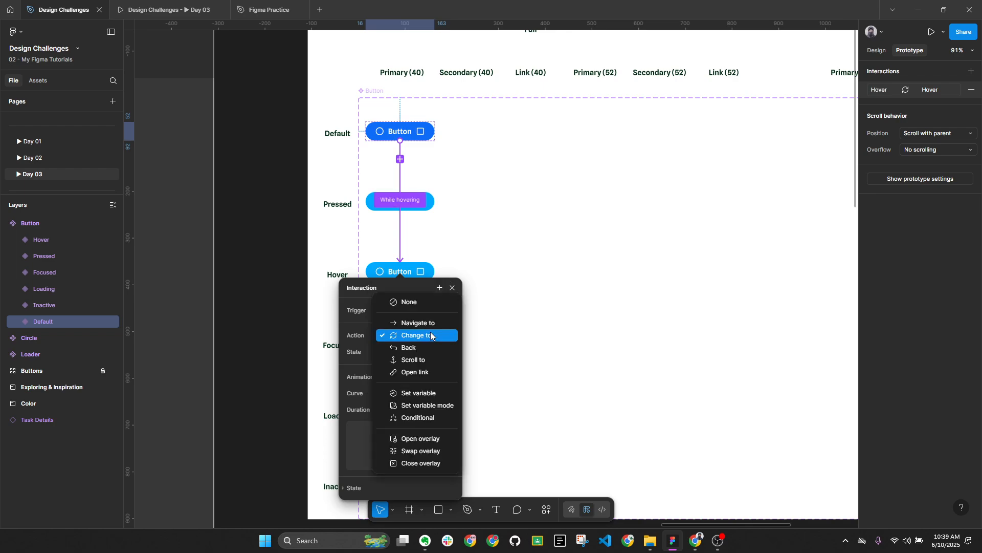
left_click(369, 315)
left_click(413, 309)
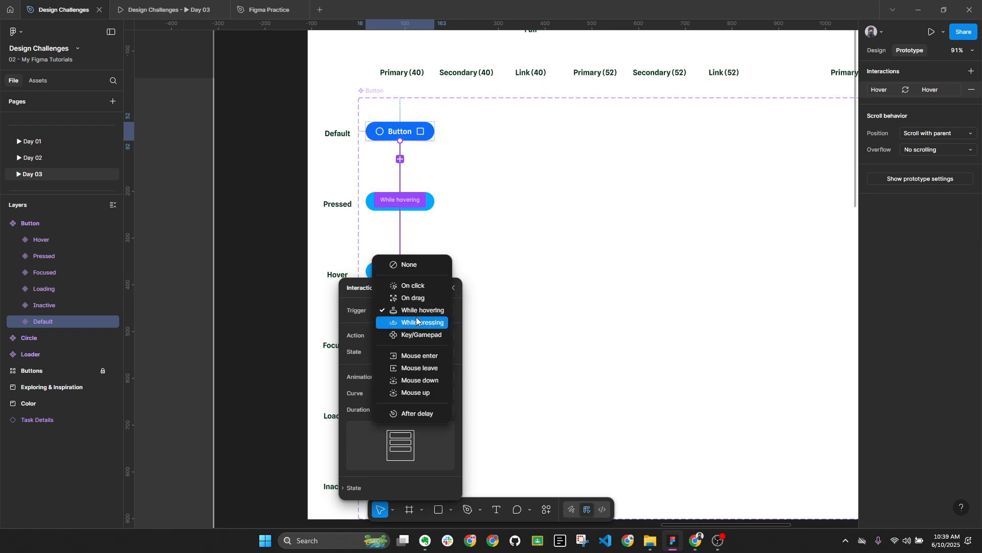
left_click(416, 309)
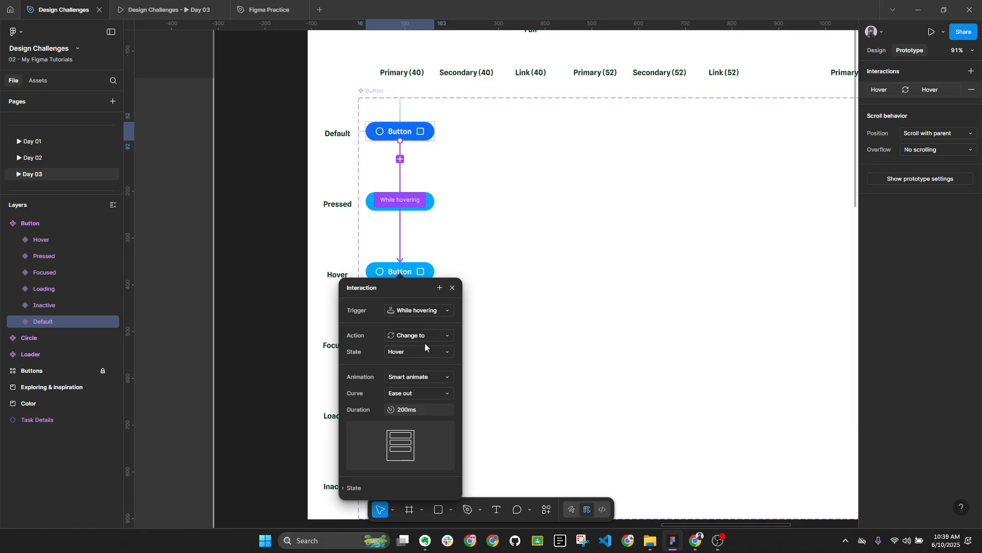
left_click(420, 410)
key("Return")
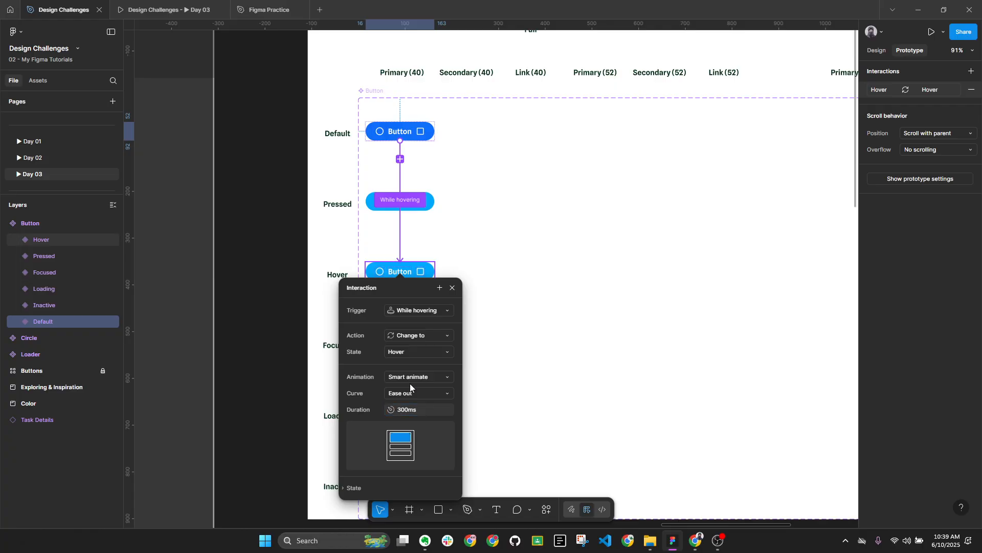
left_click(550, 366)
Add a prototype interaction from the Default variant to the Pressed variant with the While pressing trigger
scroll(544, 356, "down", 2)
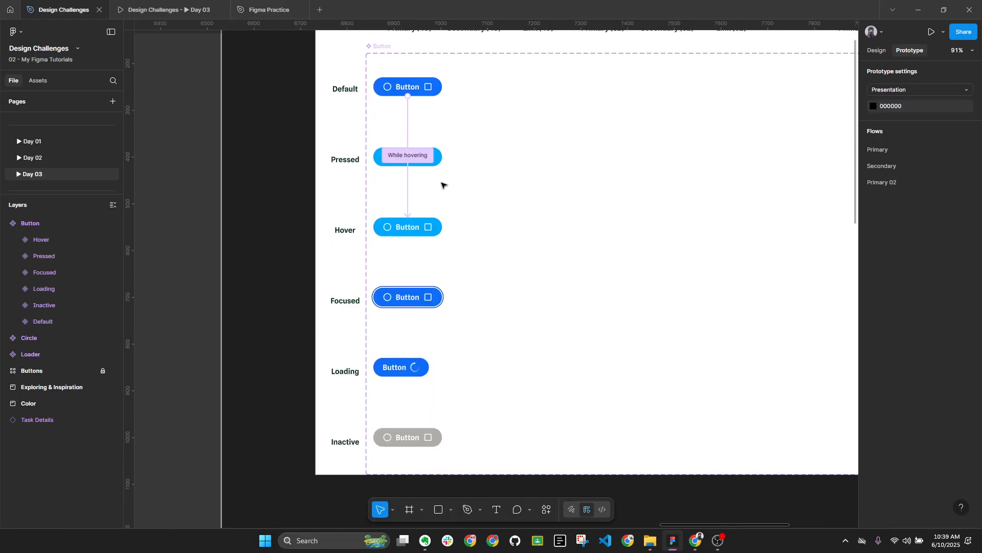
left_click(434, 94)
left_click_drag(443, 94, 433, 165)
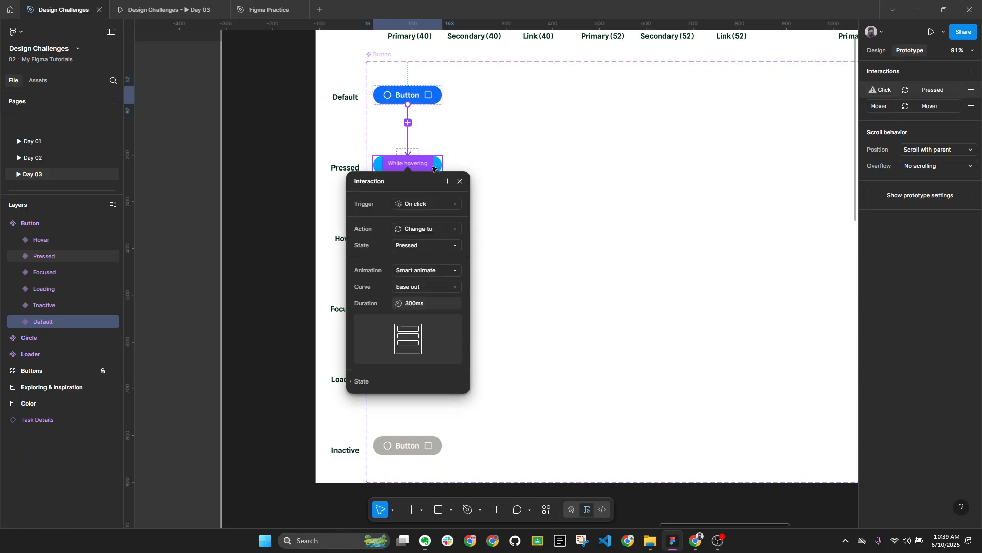
left_click(421, 204)
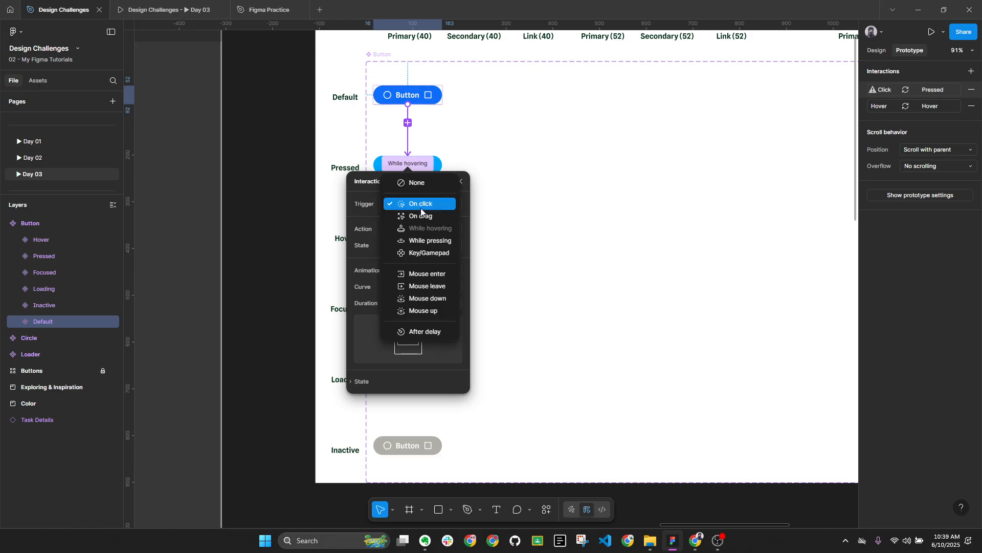
left_click(427, 241)
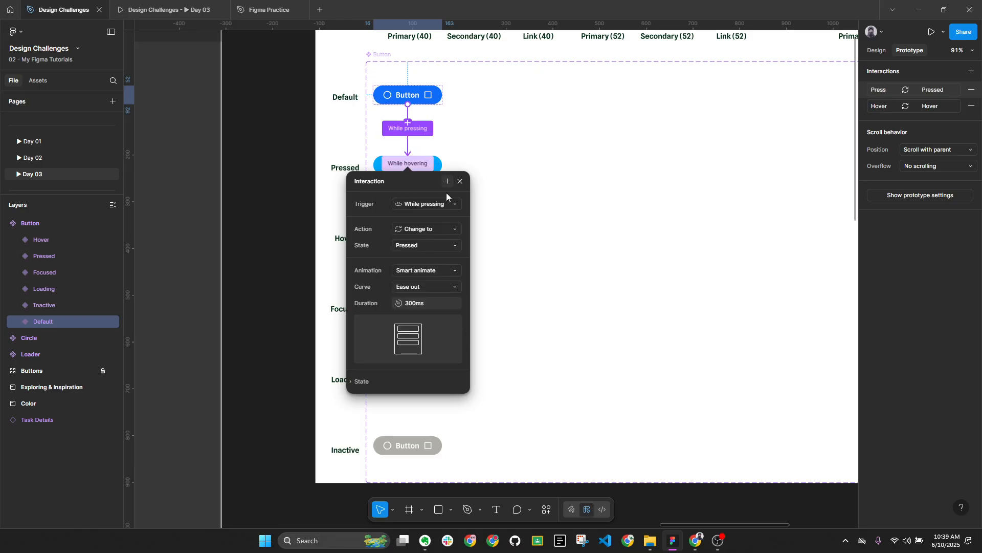
left_click(510, 178)
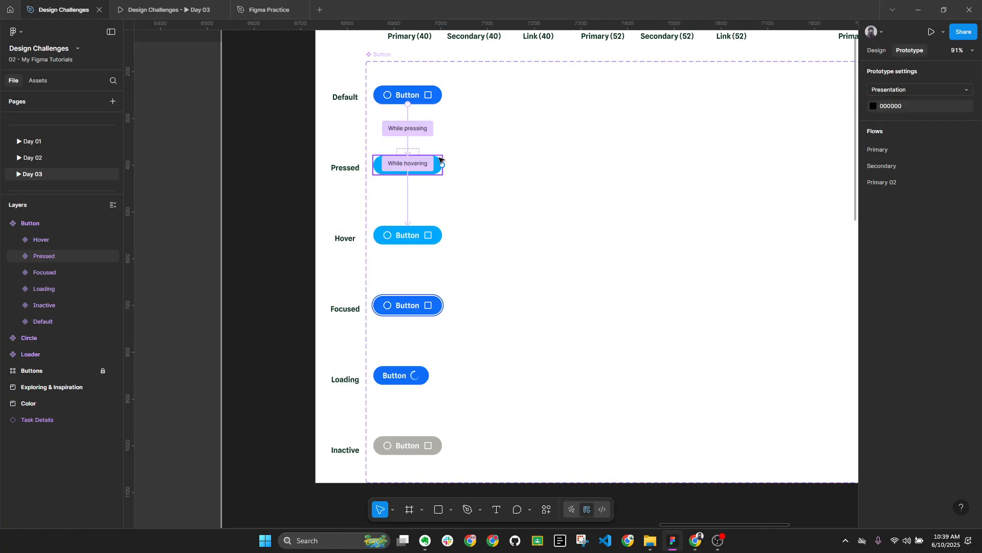
Place an instance of the Default button variant on the empty canvas above the Buttons frame and collapse the layers
scroll(439, 164, "up", 5)
scroll(438, 161, "down", 5)
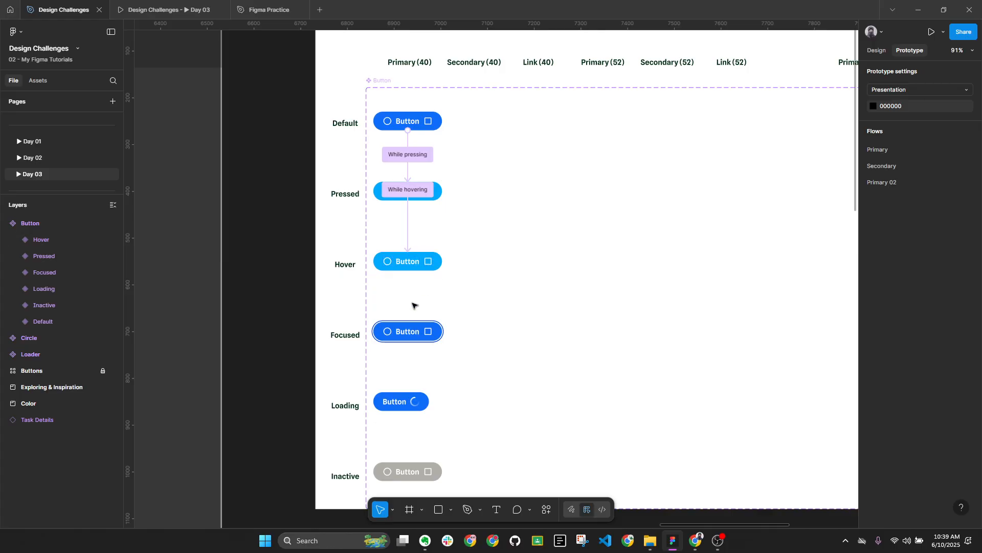
key("alt+l")
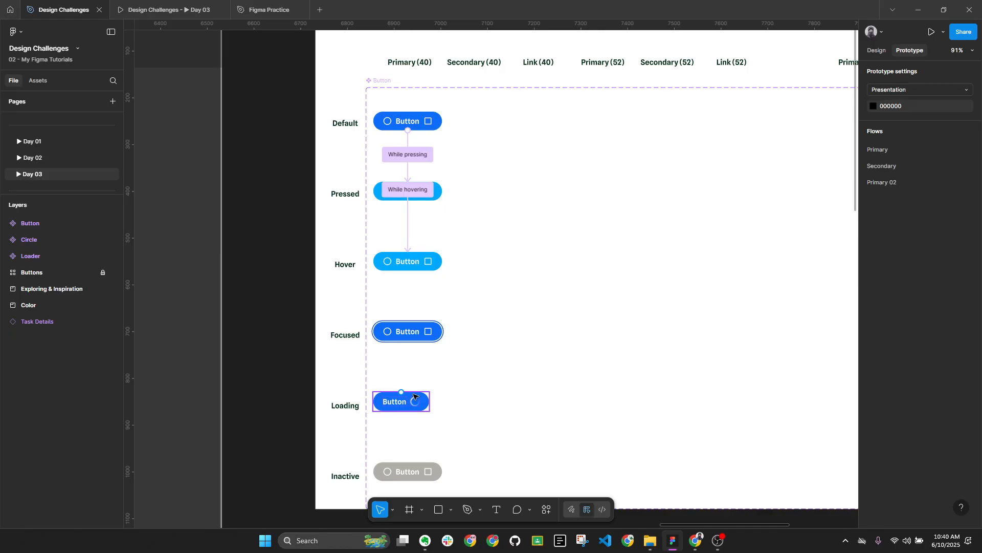
left_click(877, 50)
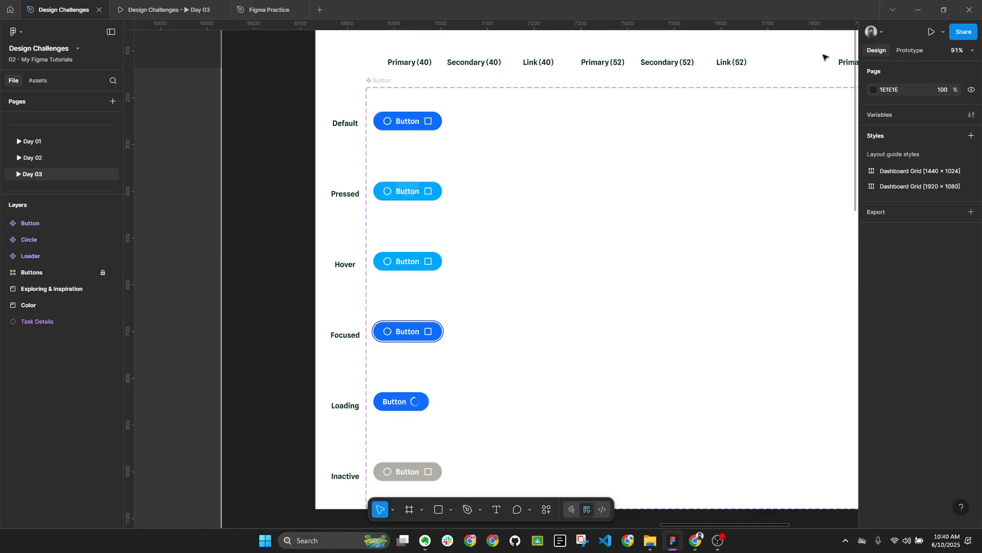
scroll(397, 181, "down", 3)
left_click(415, 137)
left_click_drag(415, 137, 700, 462)
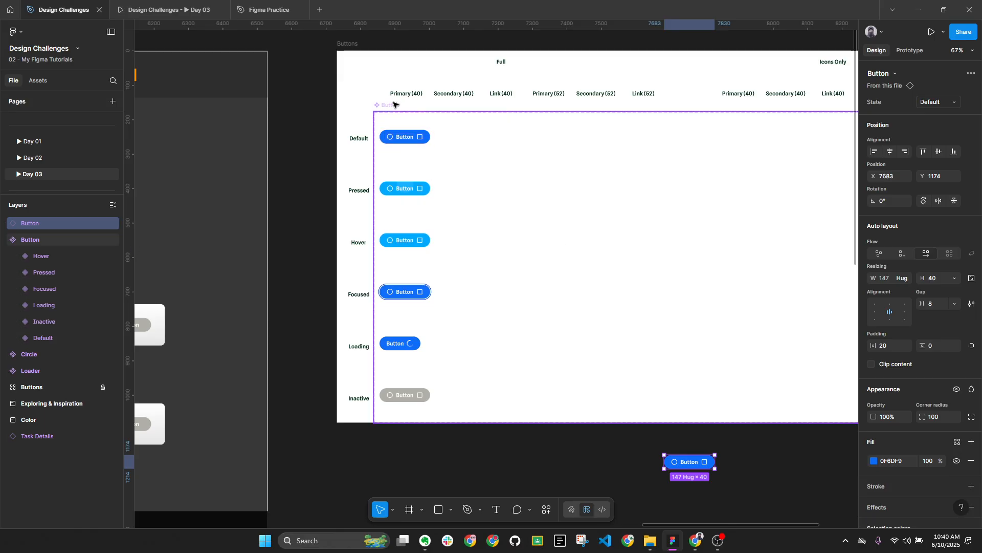
left_click_drag(693, 459, 577, 110)
scroll(592, 400, "down", 3)
left_click_drag(544, 105, 570, 191)
scroll(592, 172, "up", 5)
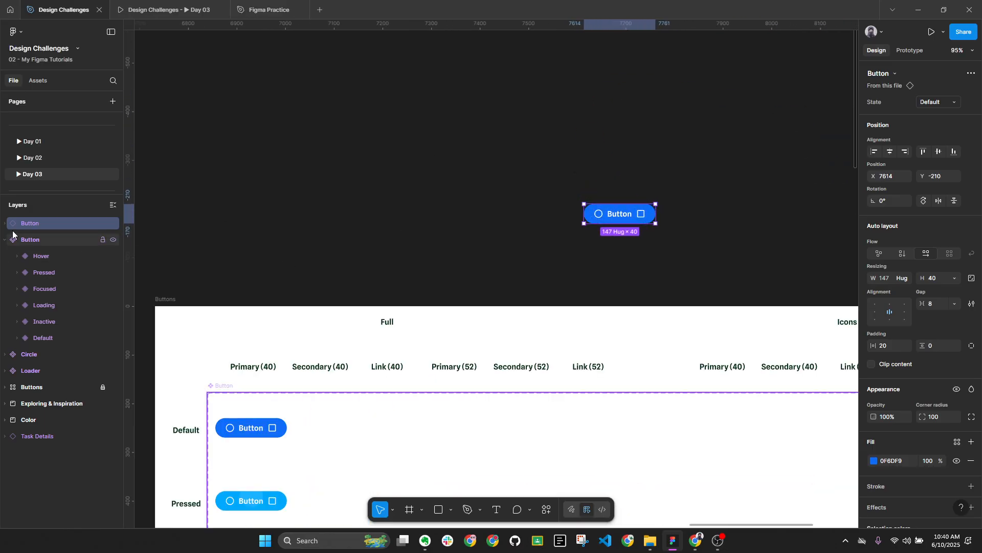
key("alt+l")
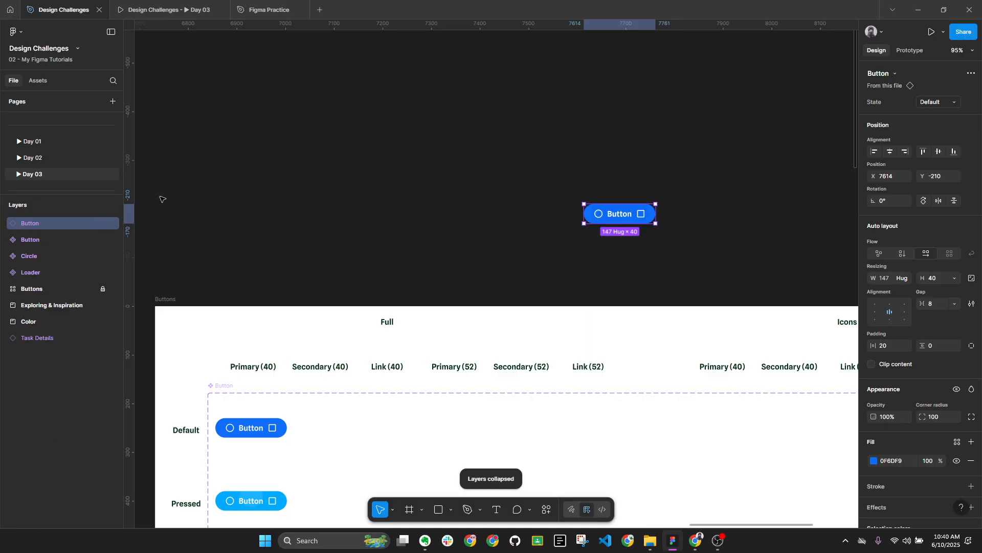
Draw a frame about 446 × 294 around the button instance and make it a flow starting point named Test
key("f")
left_click_drag(525, 128, 741, 270)
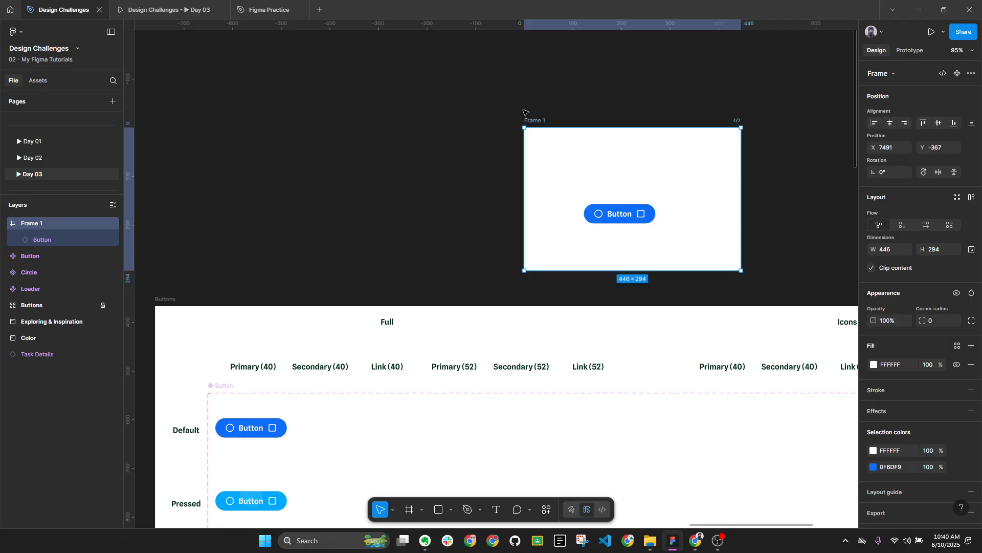
left_click(916, 52)
left_click(970, 71)
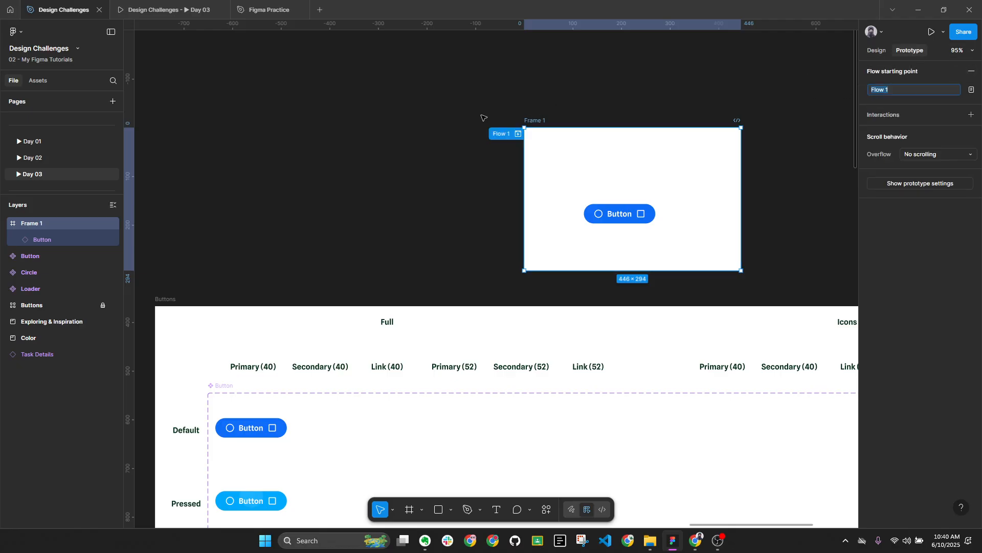
double_click(504, 134)
type("Test")
Center the button instance inside the new test frame
left_click_drag(623, 213, 639, 198)
left_click(875, 50)
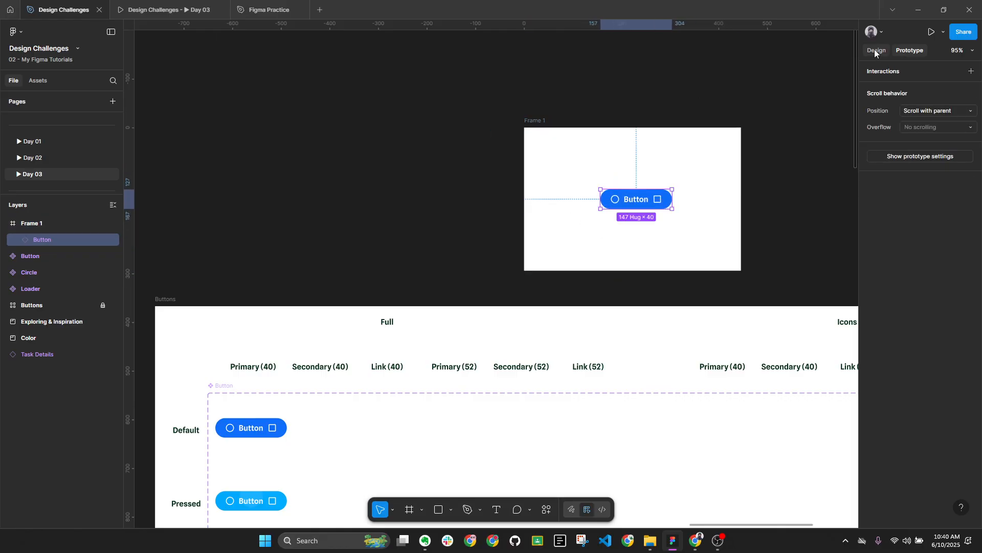
left_click(894, 152)
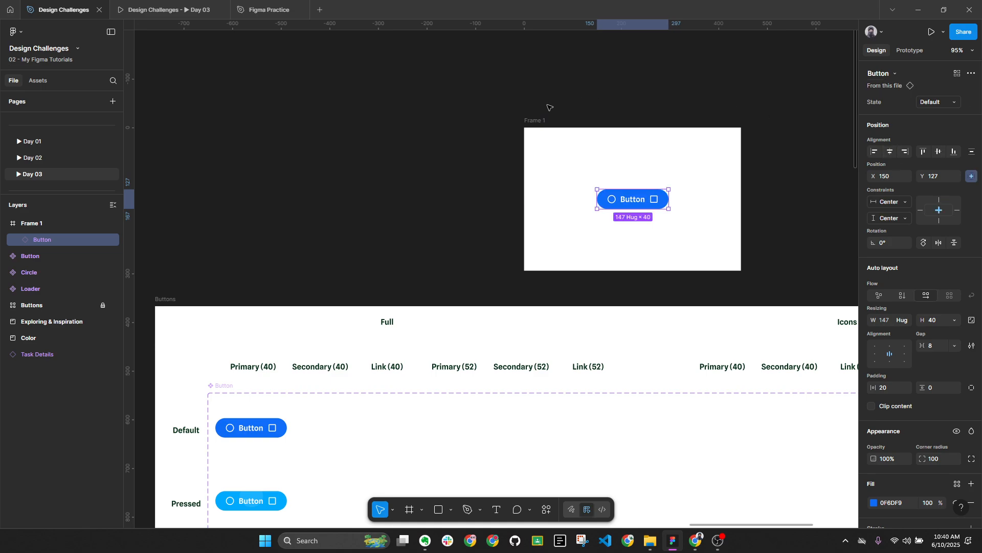
Play the test frame's prototype to check the button's interactions, and return to the design file
left_click(569, 122)
left_click(931, 32)
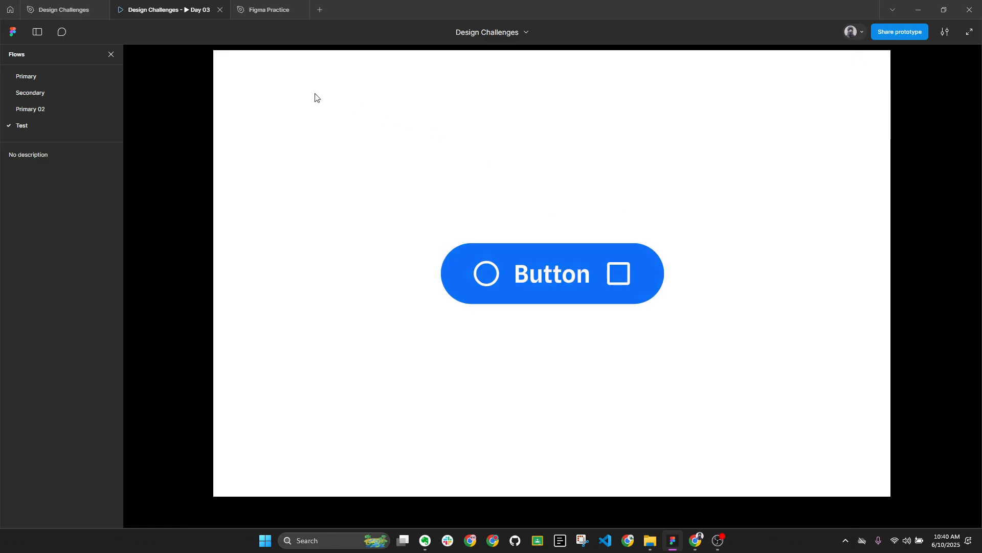
left_click(60, 10)
Set the Pressed variant's ellipse to 100% layer opacity and 10% fill opacity, and check the prototype preview
scroll(382, 247, "up", 6)
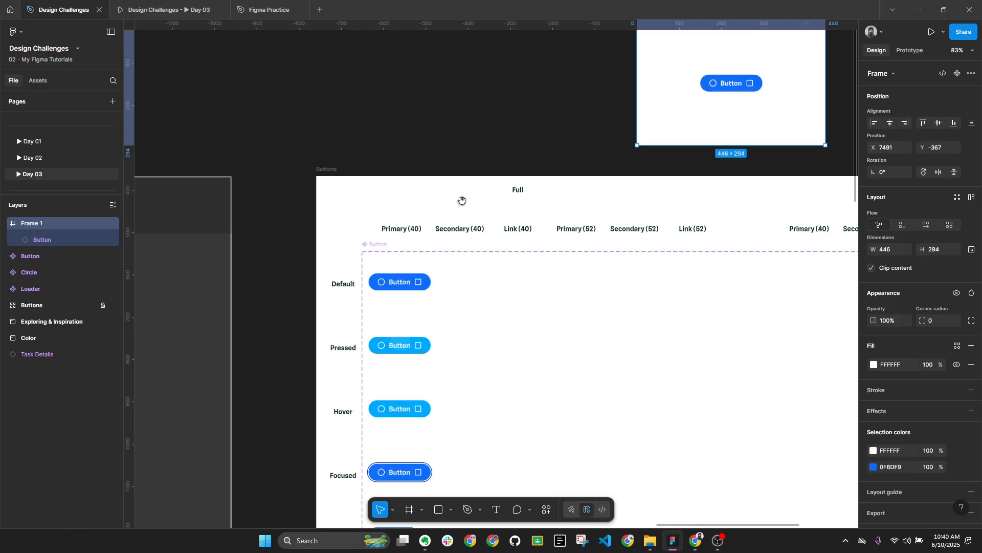
left_click(439, 285, "ctrl")
scroll(471, 302, "up", 3)
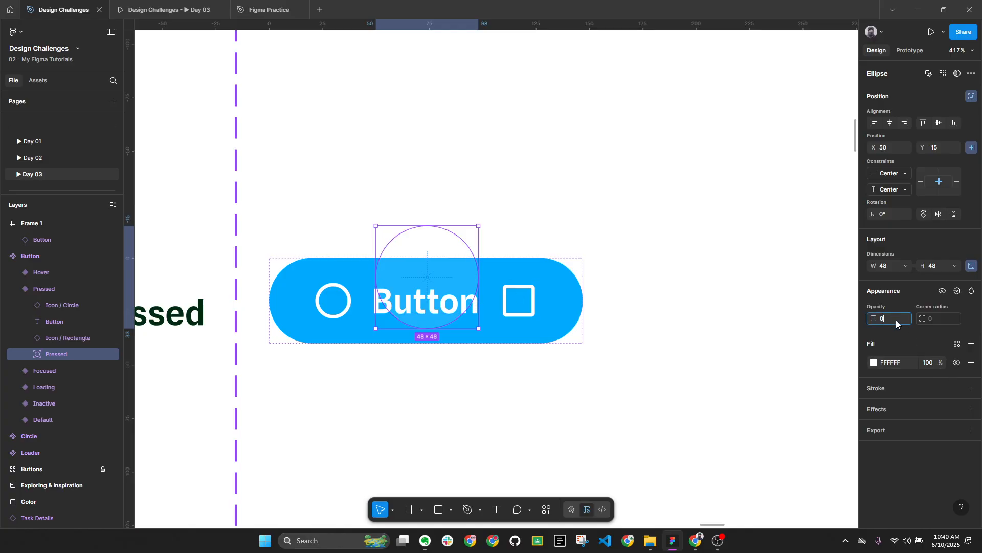
key("Return")
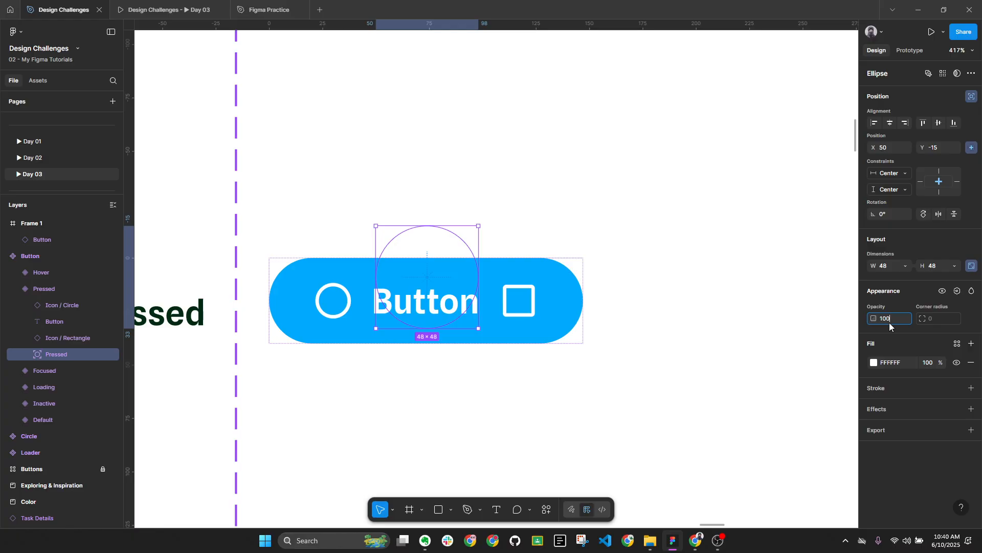
key("Return")
left_click(928, 363)
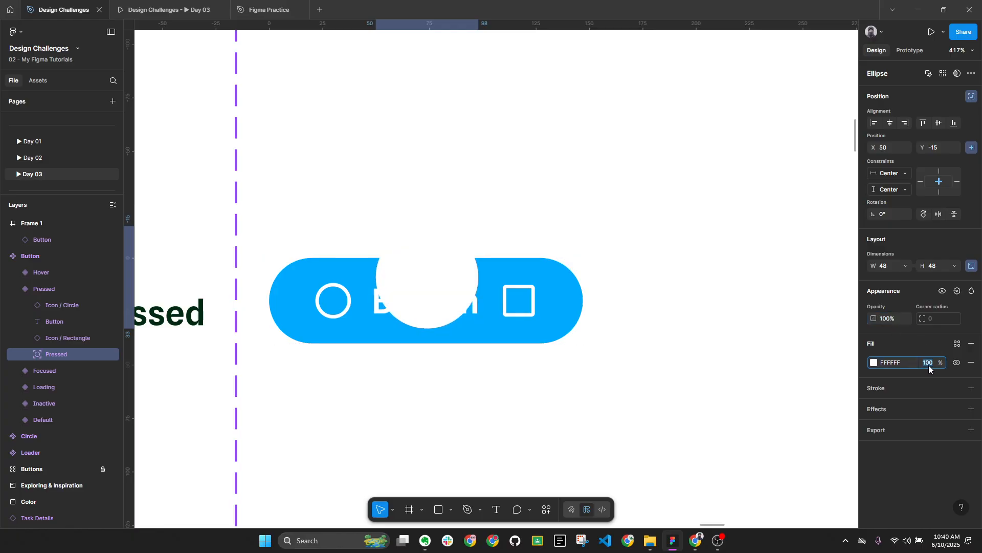
type("10")
key("Return")
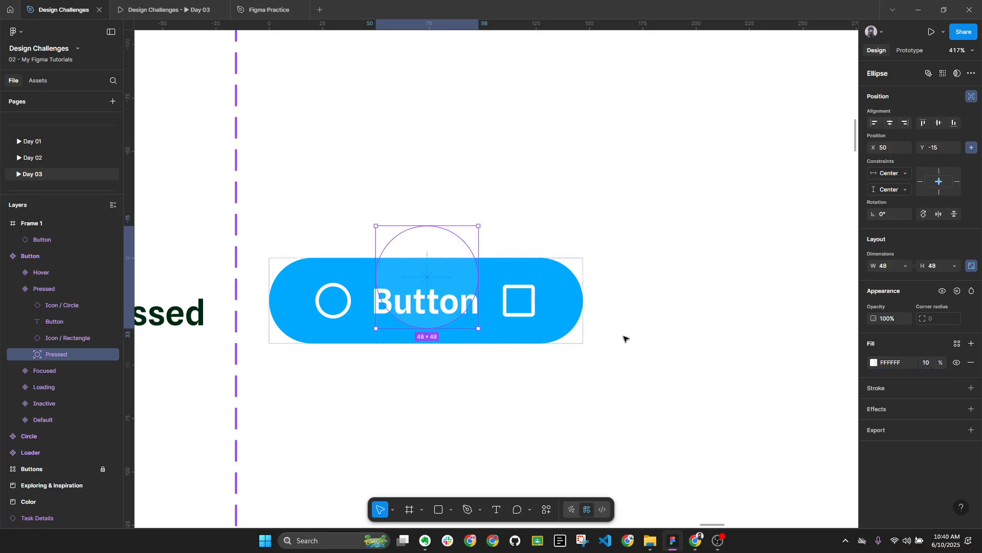
left_click(684, 409)
left_click(169, 10)
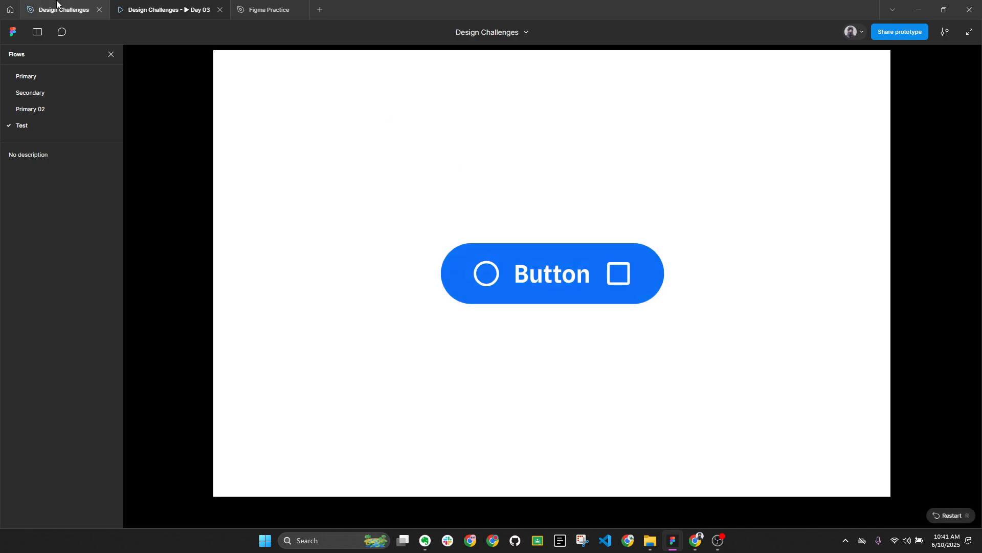
Add an On click prototype interaction from the Hover variant to the Pressed variant
left_click(31, 9)
scroll(579, 263, "down", 3)
left_click(550, 419)
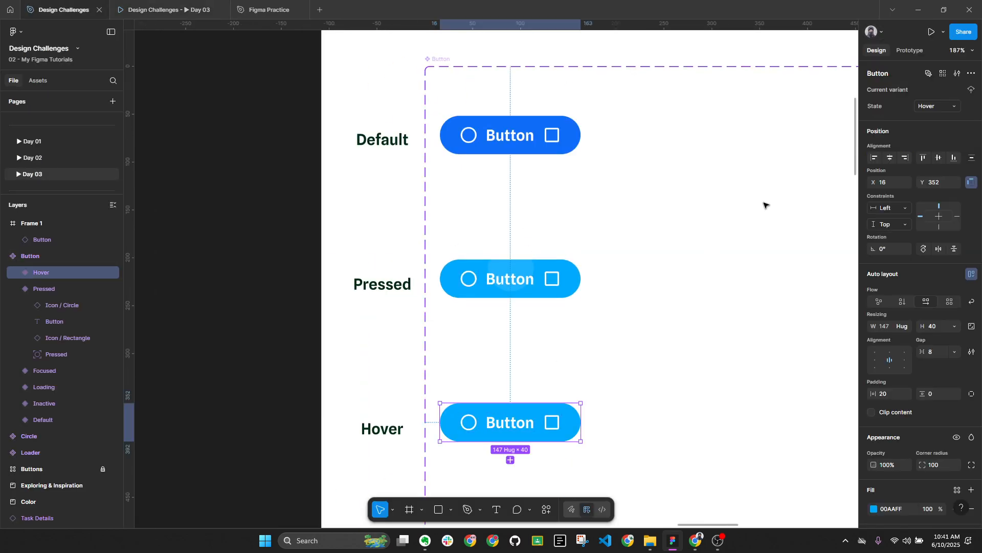
left_click(910, 51)
left_click_drag(581, 422, 551, 297)
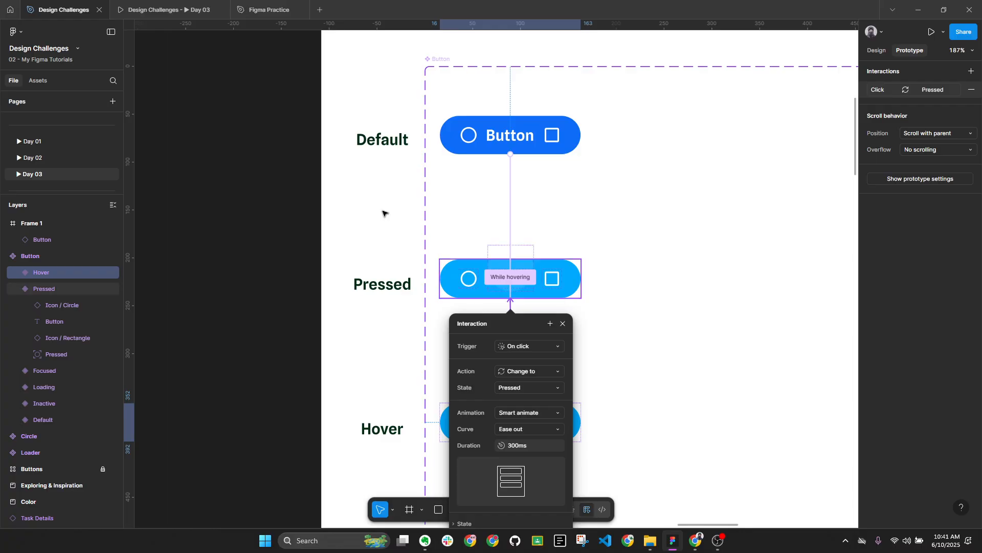
Test hovering over and clicking the button in the prototype preview, and return to the design file
left_click(167, 11)
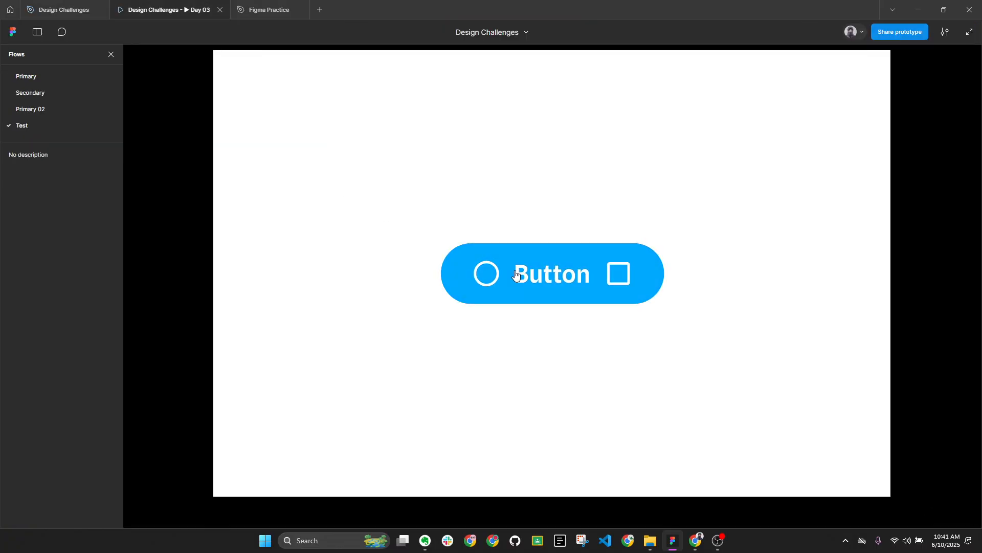
left_click(545, 268)
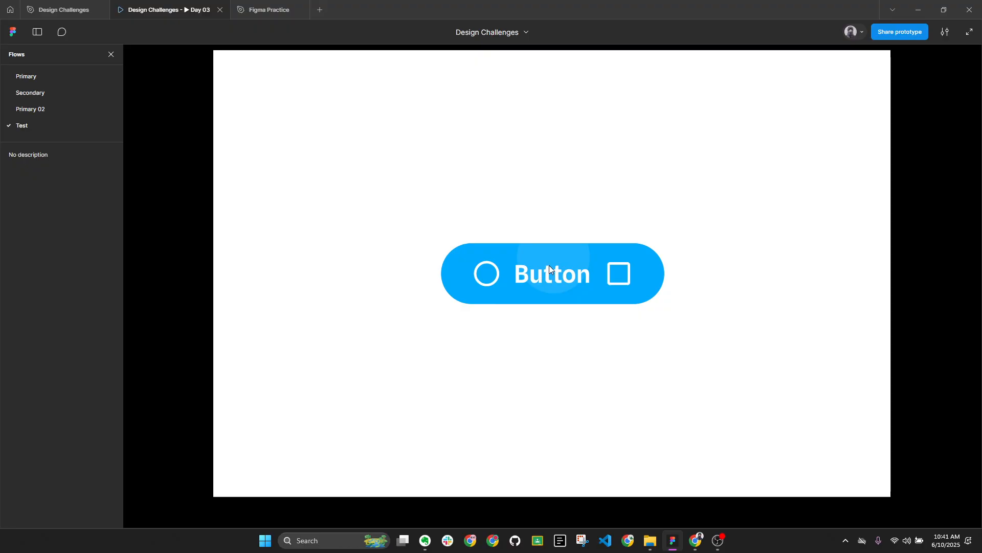
left_click(64, 10)
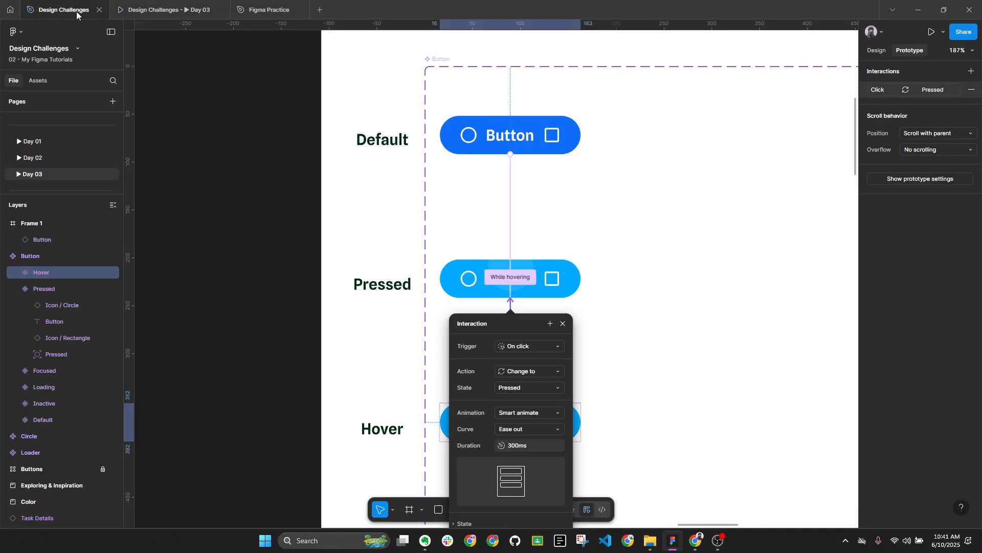
Delete the Default variant's While hovering interaction to the Hover variant
left_click(878, 51)
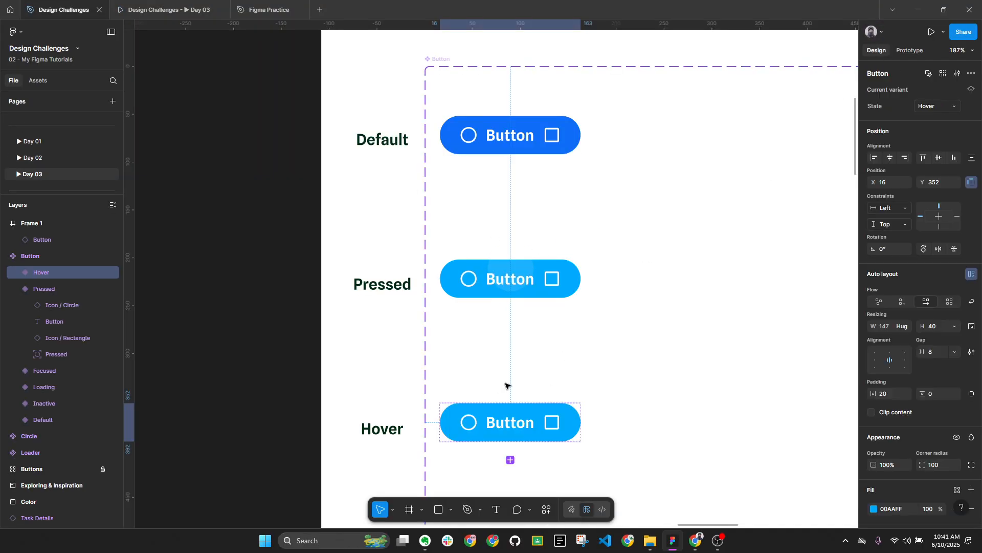
left_click(911, 50)
left_click(579, 137)
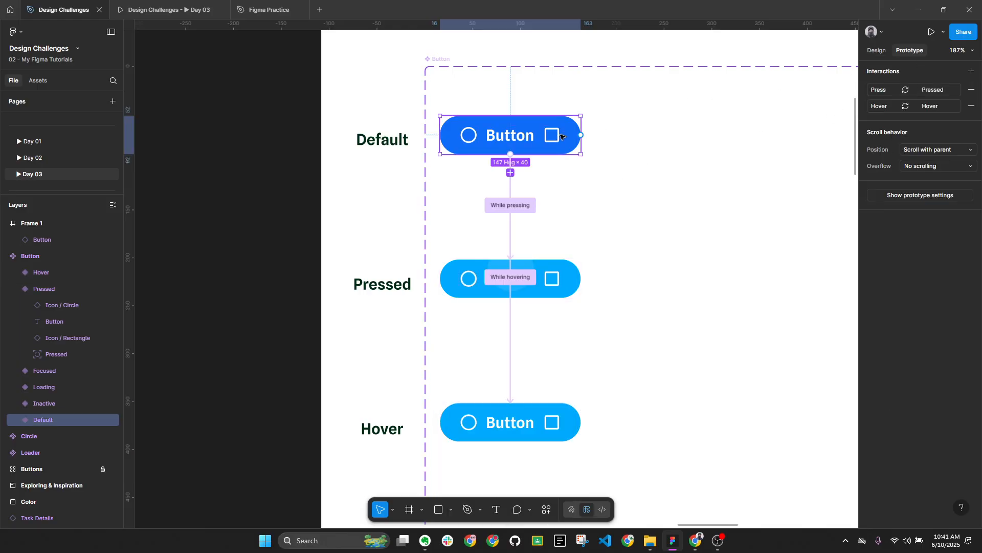
left_click(972, 106)
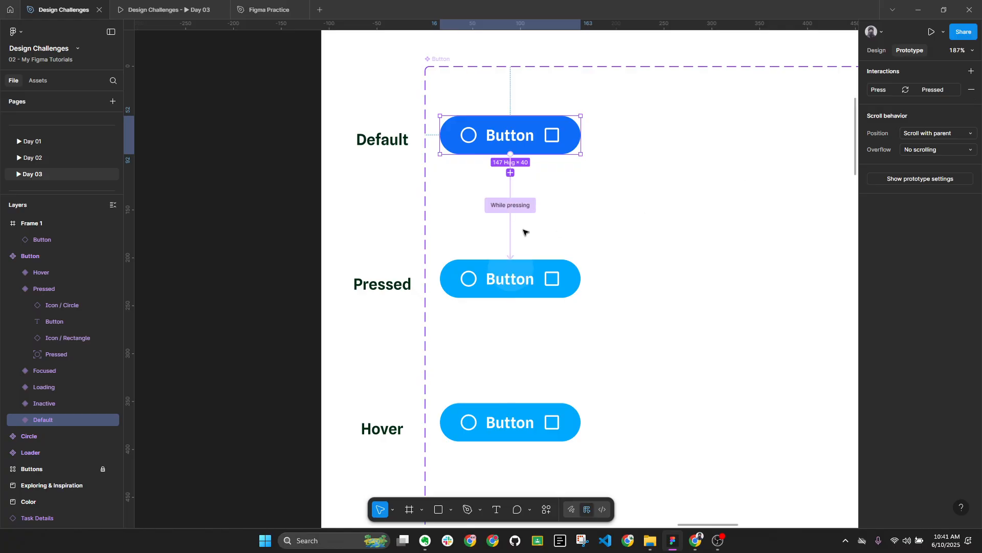
Check the button in the prototype preview and inspect the While pressing interaction between the Default and Pressed variants
left_click(163, 6)
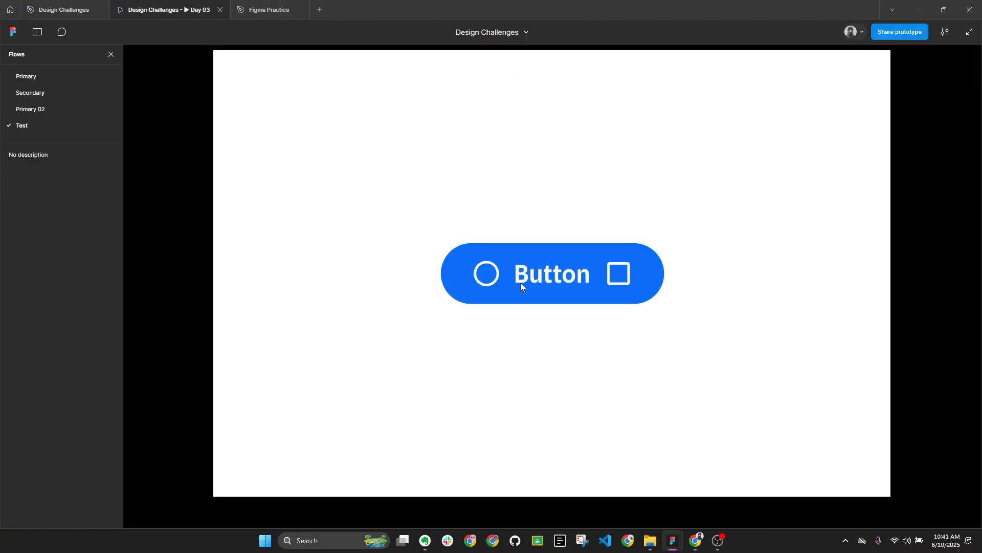
left_click(89, 7)
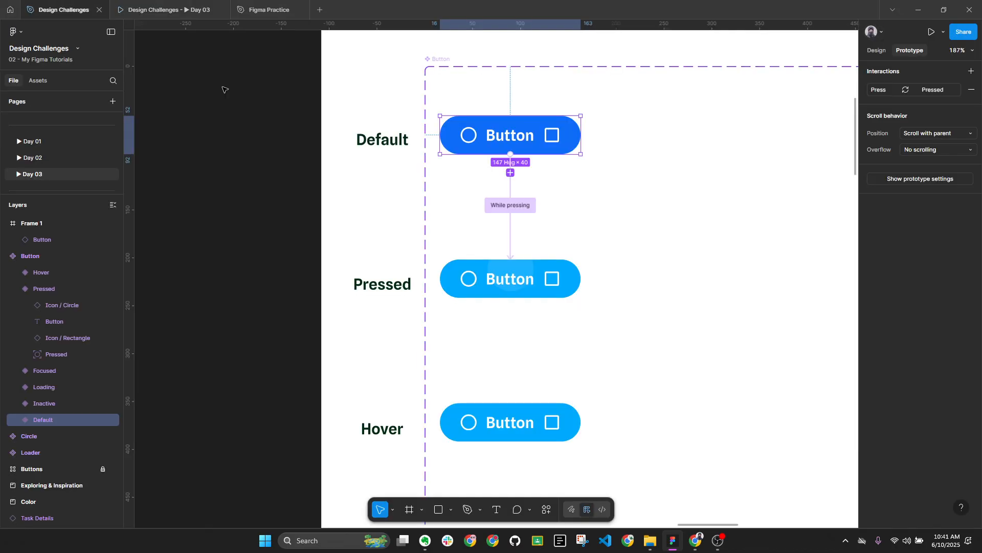
left_click(510, 207)
left_click(261, 222)
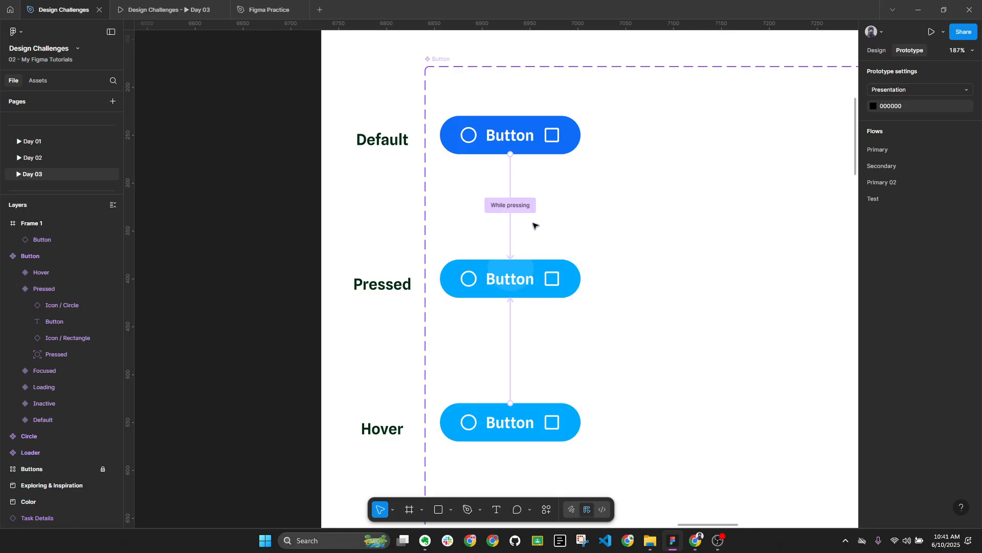
scroll(535, 217, "up", 2)
left_click(517, 213)
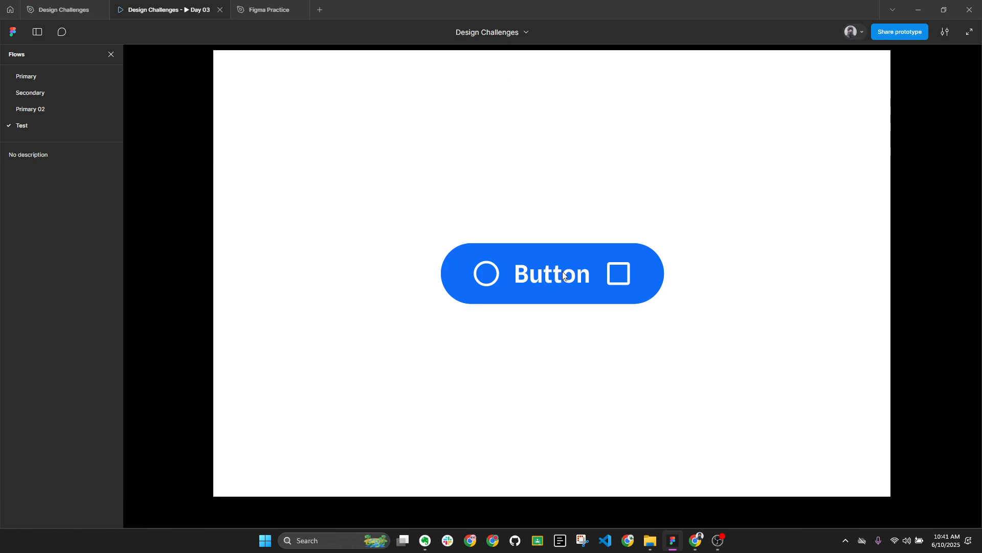
Close the prototype preview, play the Test flow again from its frame, and test pressing the button
left_click(220, 10)
scroll(394, 232, "down", 3)
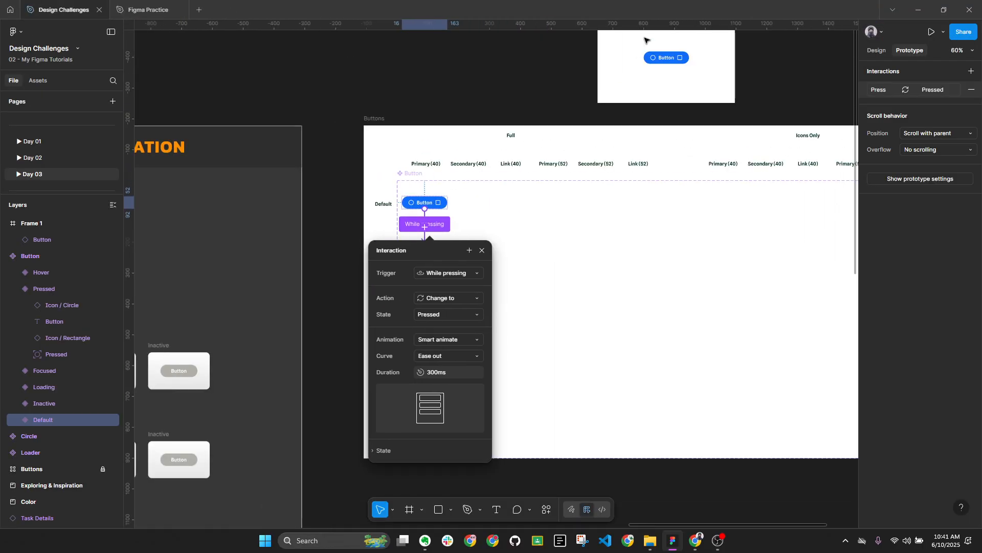
left_click(527, 88)
left_click_drag(539, 76, 521, 159)
left_click(577, 92)
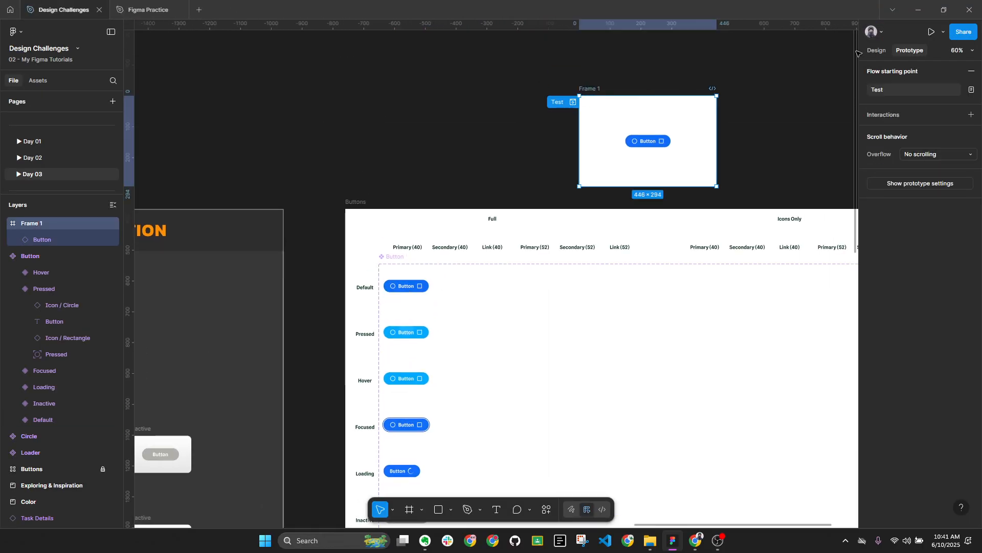
left_click(927, 32)
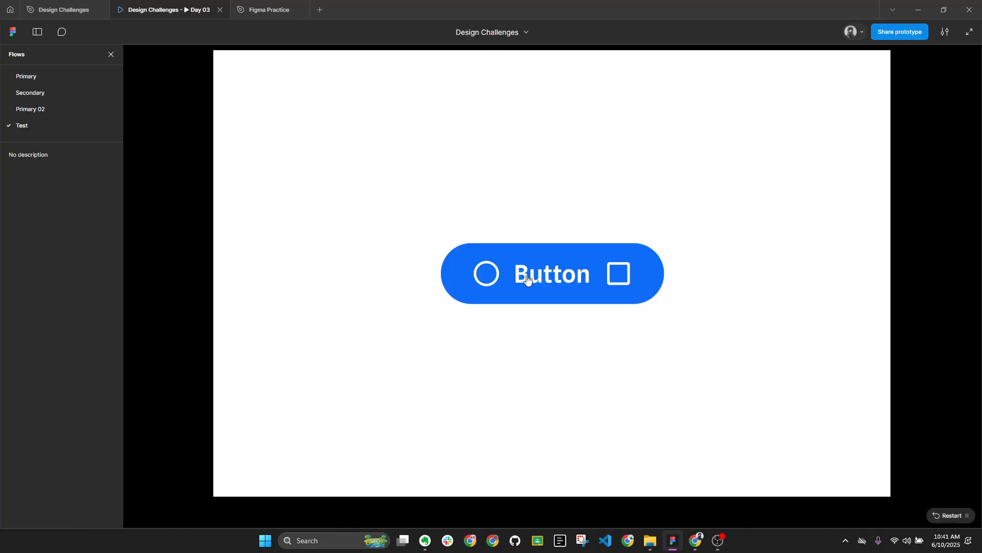
left_click(528, 276)
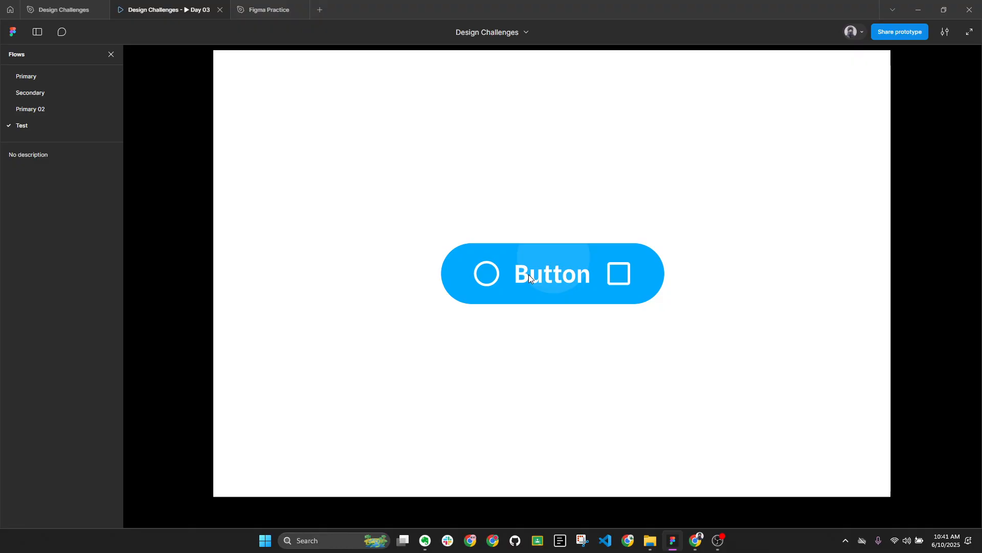
left_click(532, 275)
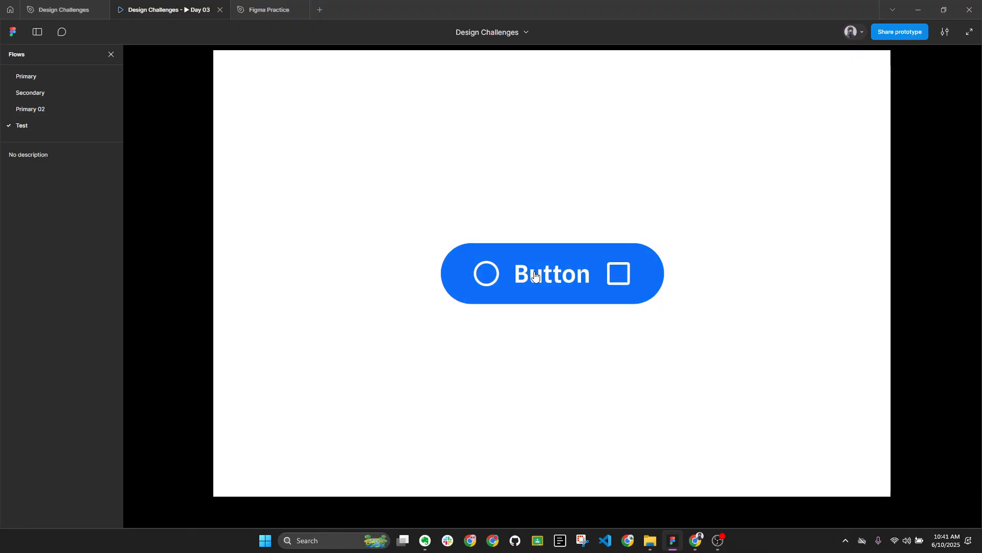
left_click(64, 10)
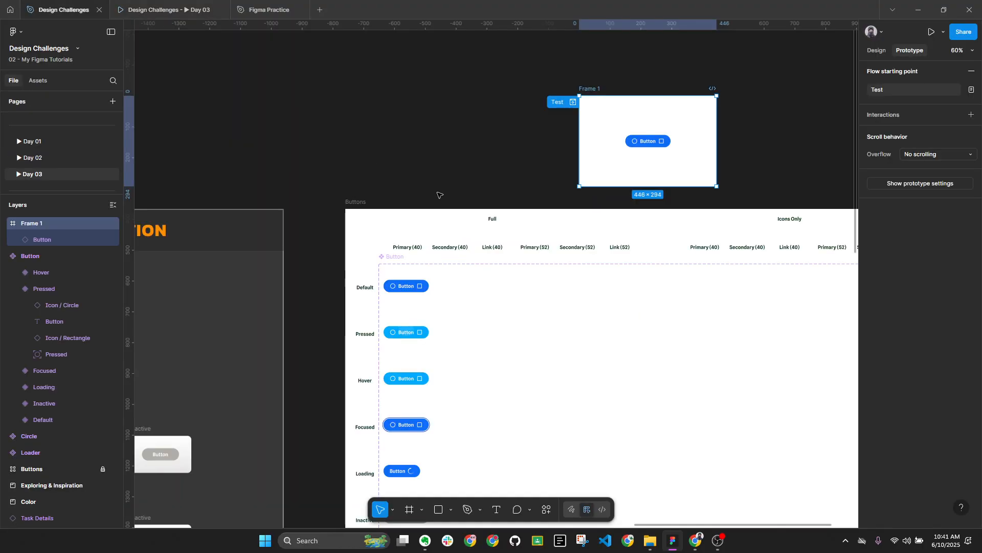
Rename Frame 1, which holds the button instance, to Test and collapse the layer list
left_click(522, 134)
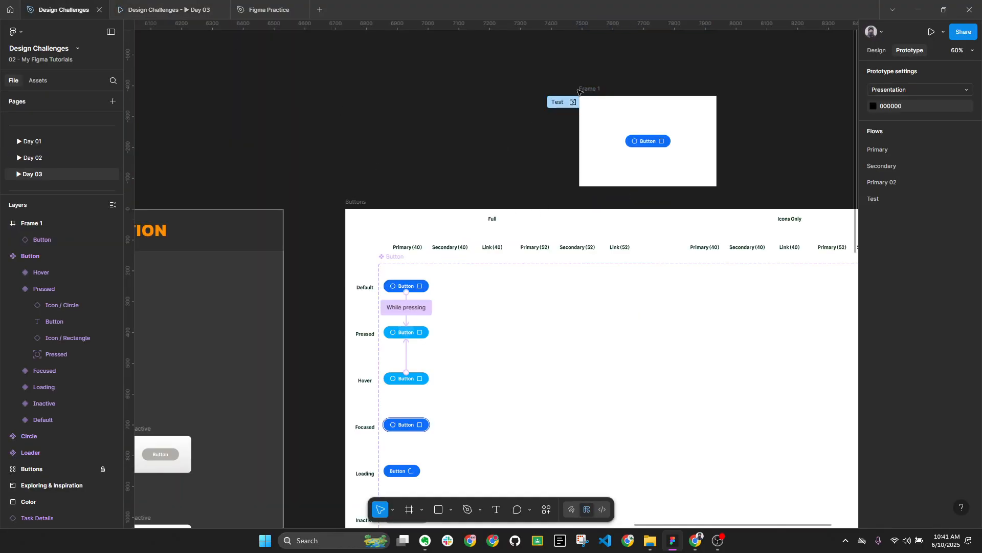
left_click(585, 90)
double_click(585, 88)
type("Test")
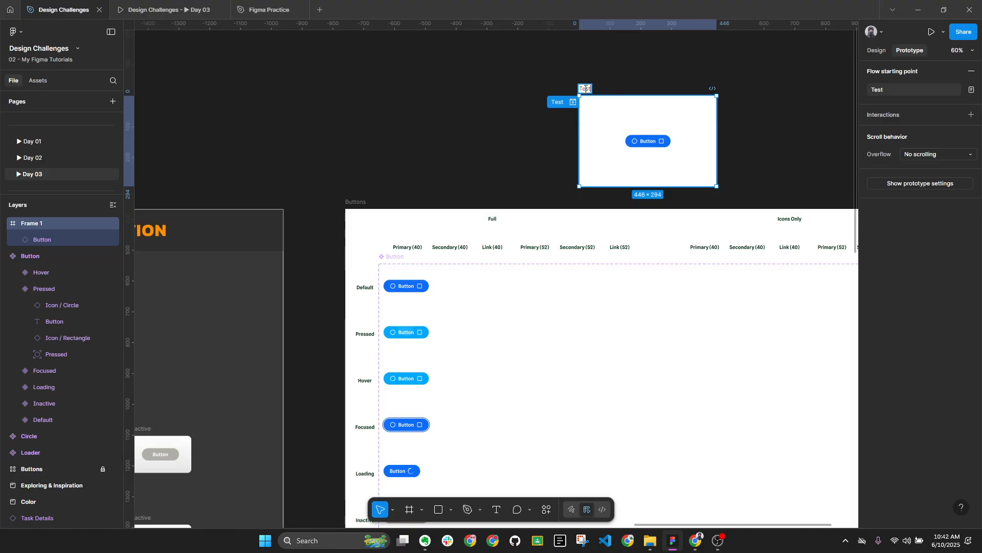
key("Return")
key("alt+l")
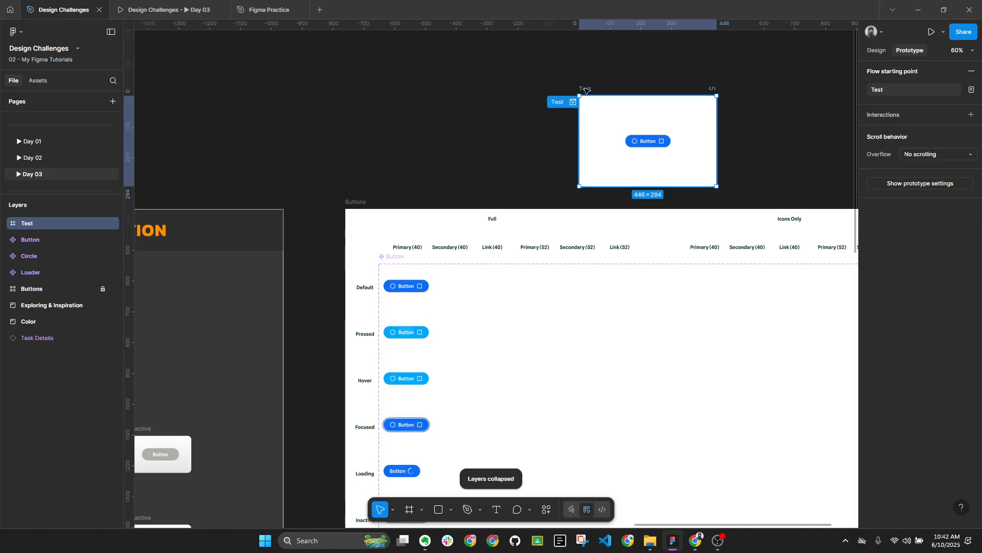
Delete the interaction running from the Hover variant to the Pressed variant
left_click(438, 113)
scroll(467, 163, "down", 3)
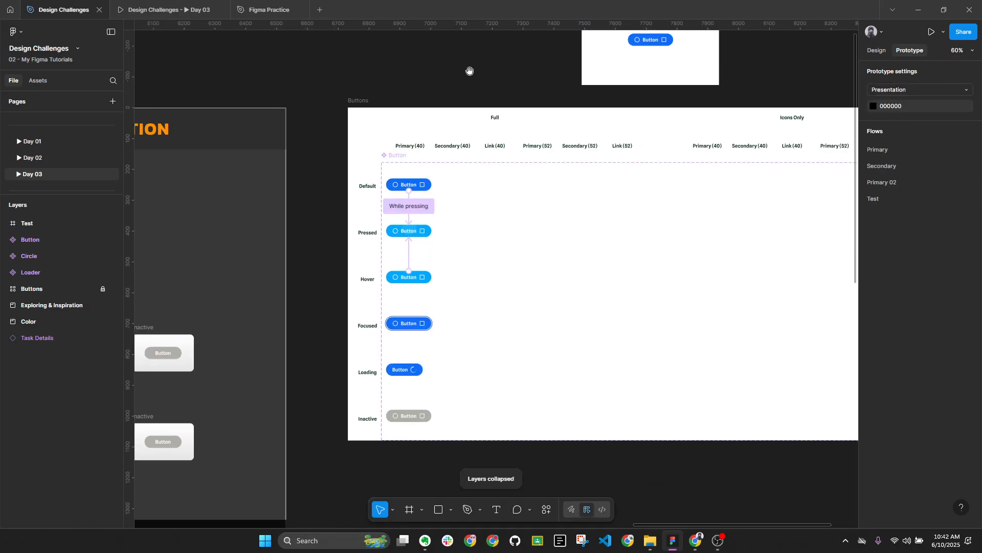
scroll(353, 270, "up", 3, "ctrl")
scroll(439, 238, "up", 2, "ctrl")
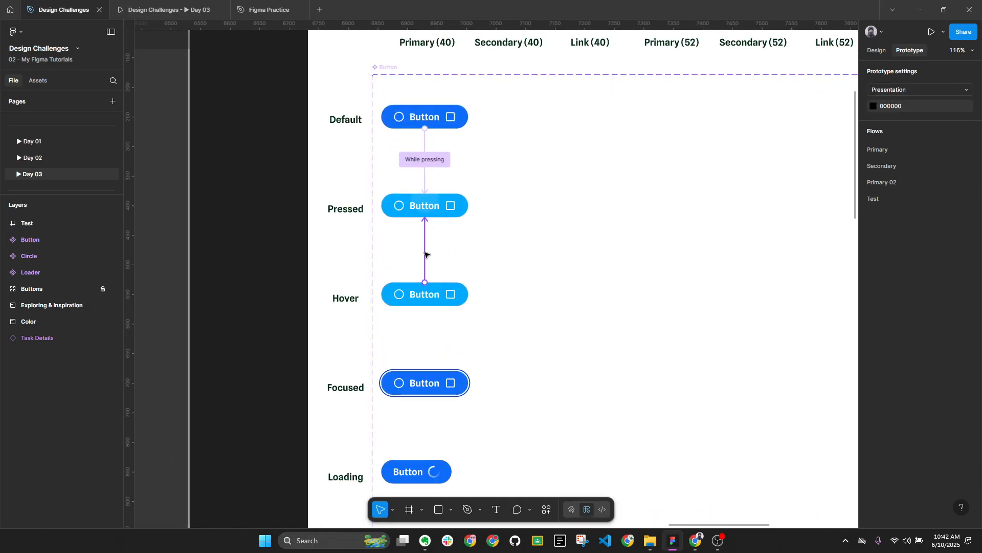
left_click(426, 254)
key("Delete")
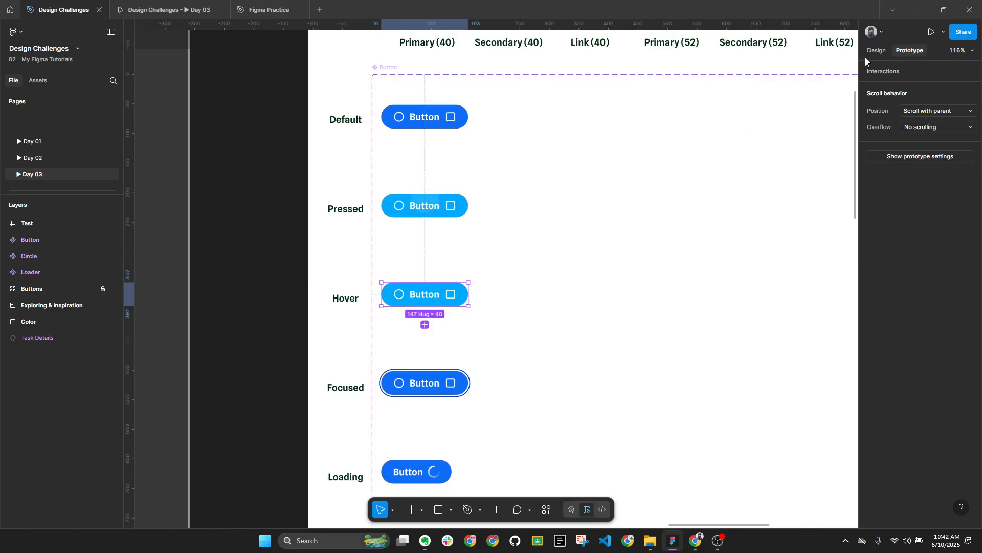
key("alt+l")
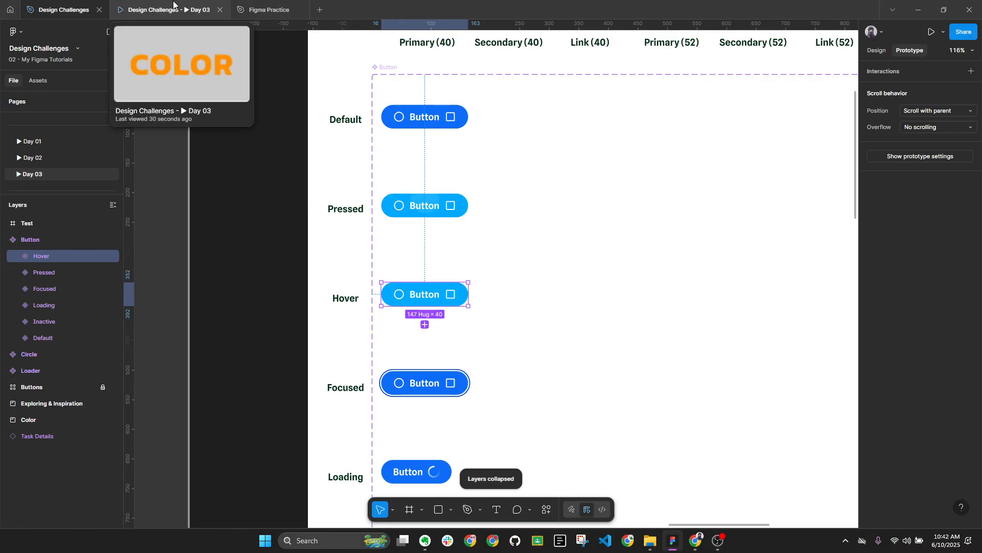
left_click(194, 9)
left_click(64, 10)
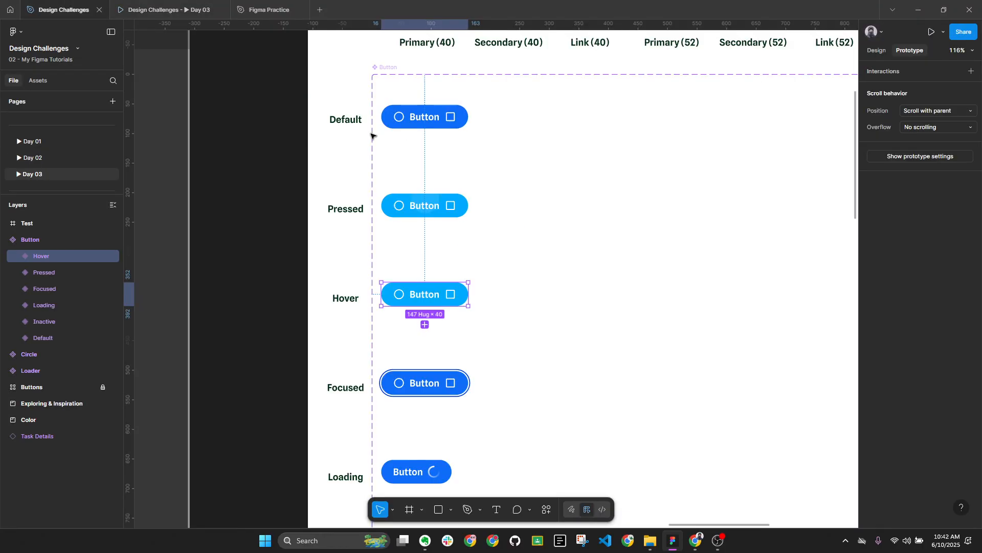
Select the Button text layer in the Default variant together with its matching text layers in the other state variants
left_click(428, 116)
double_click(427, 117)
key("Escape")
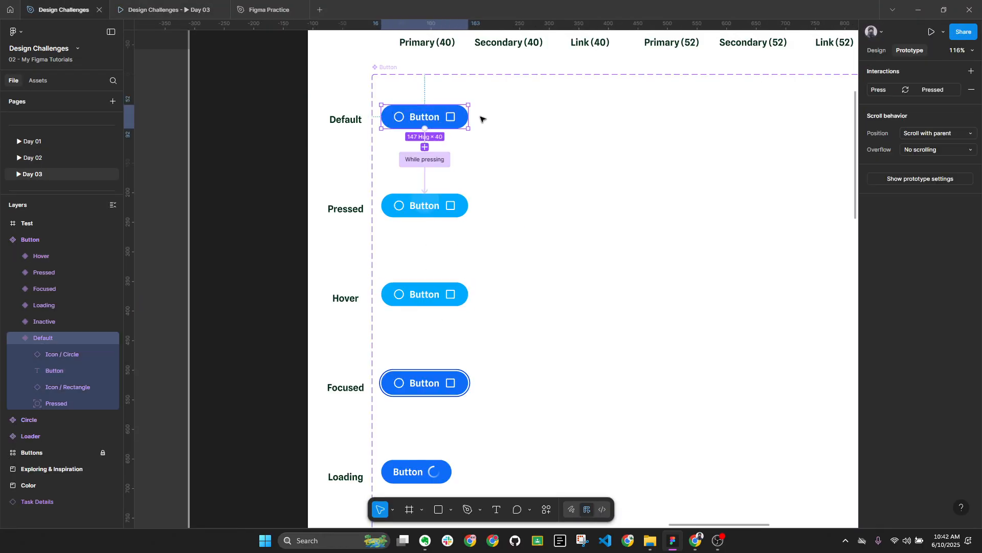
left_click(874, 52)
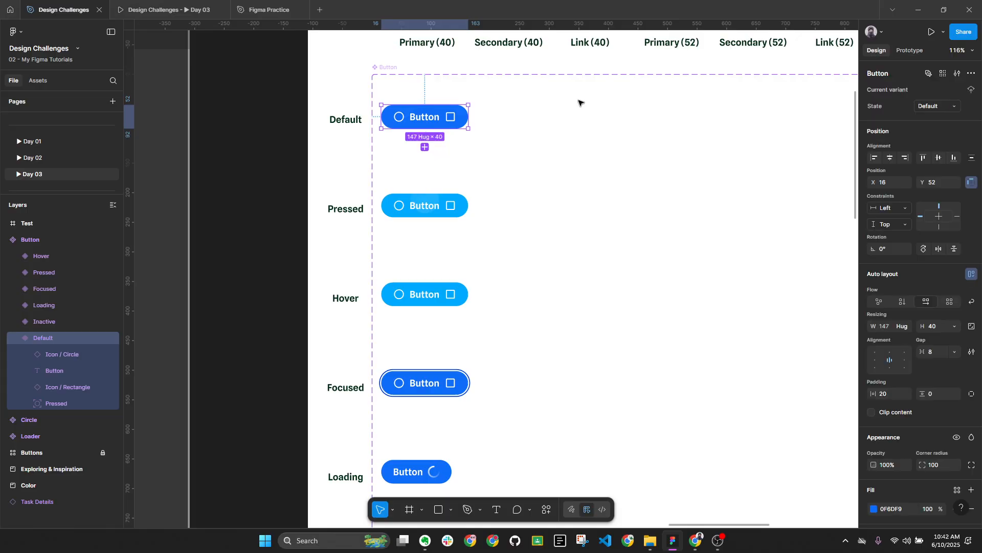
left_click(425, 124)
left_click(466, 139)
left_click(432, 119, "ctrl")
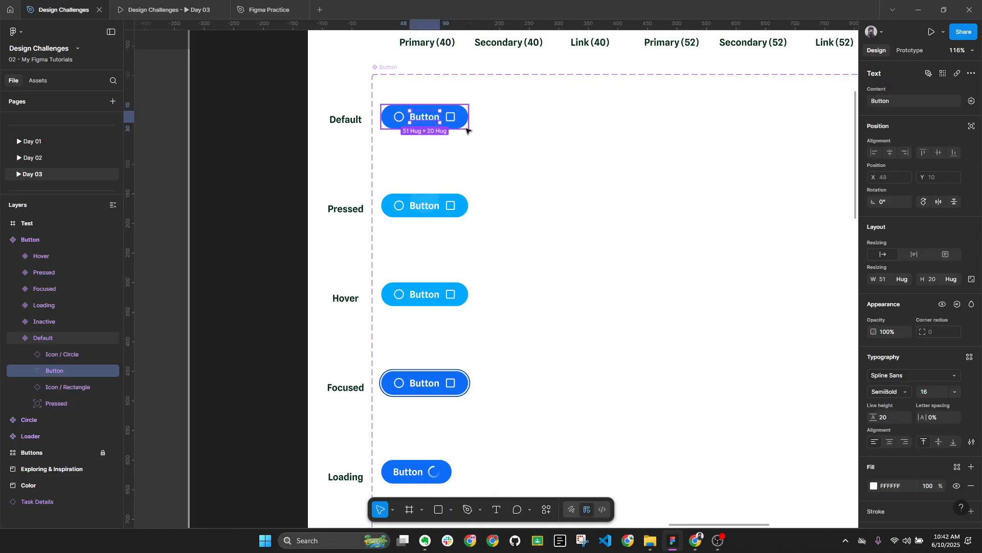
left_click(941, 72)
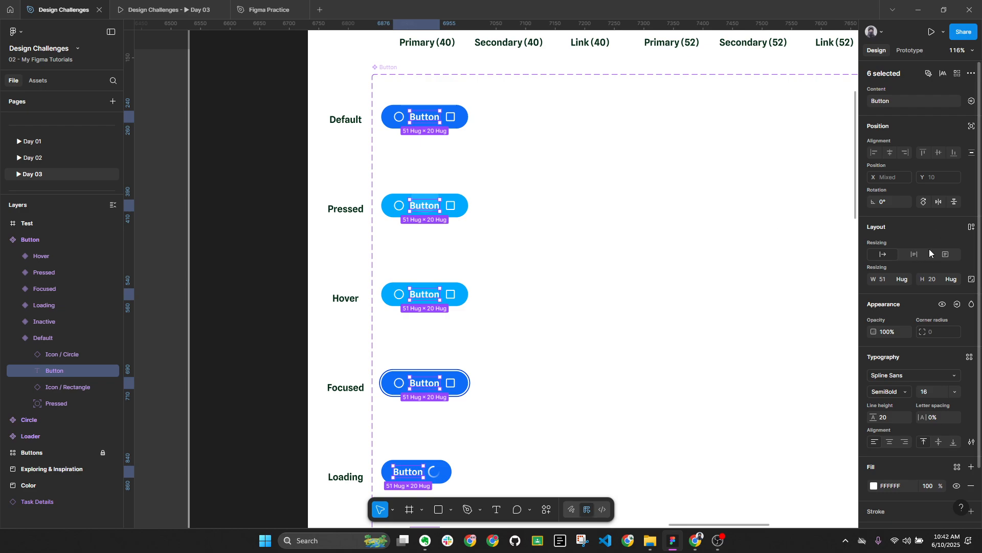
left_click(418, 123)
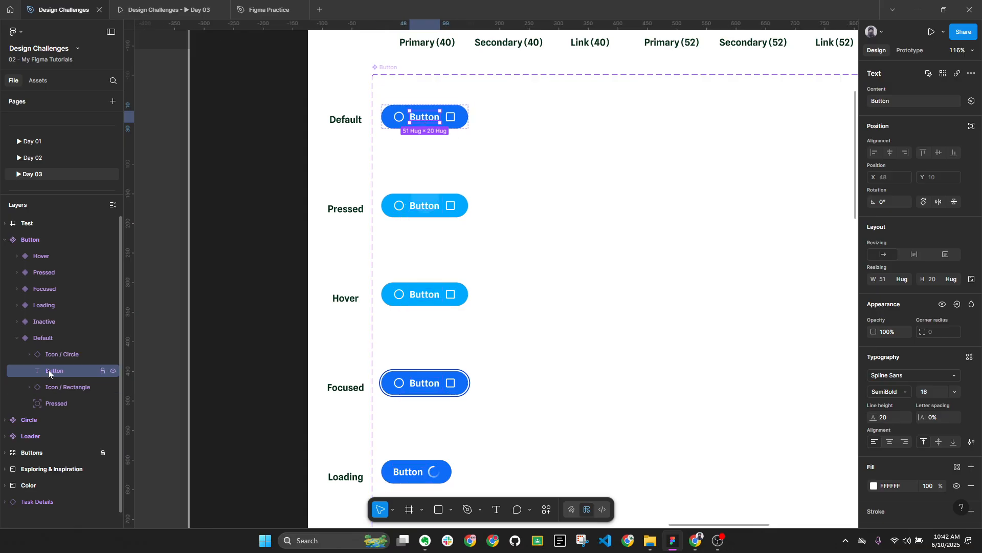
left_click(944, 73)
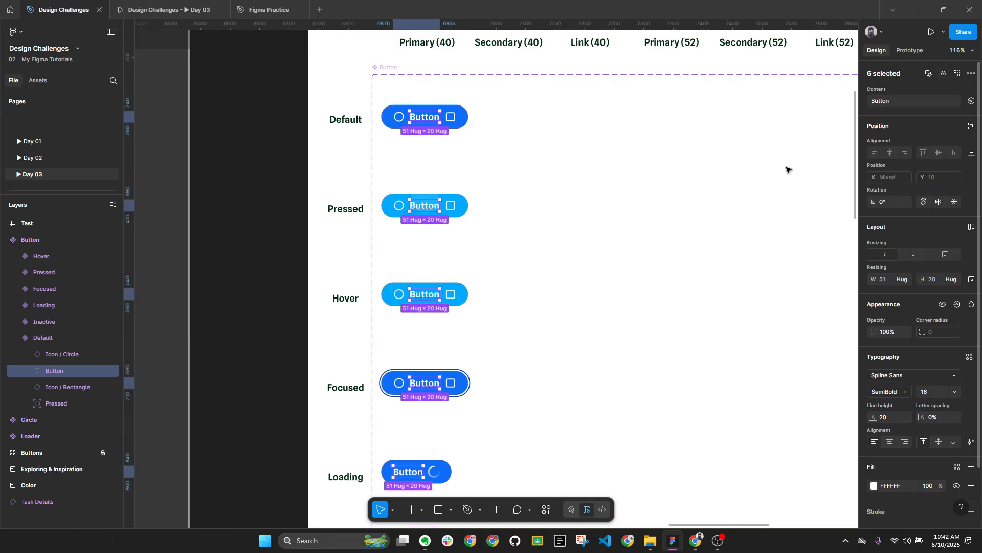
Create a text property named Label with the value Label for the content of the selected button texts
scroll(475, 241, "down", 3)
scroll(475, 234, "down", 2)
scroll(447, 152, "up", 2)
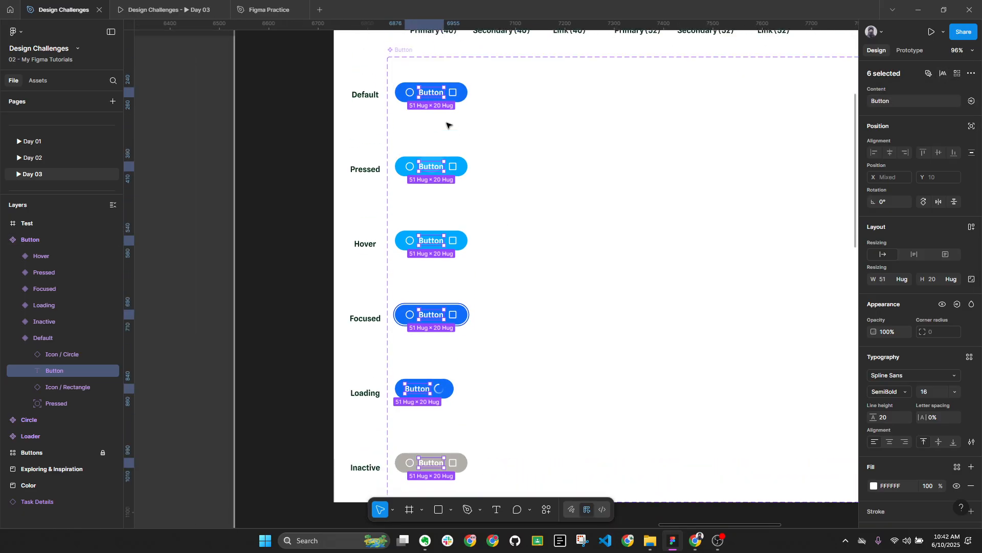
scroll(463, 146, "down", 2)
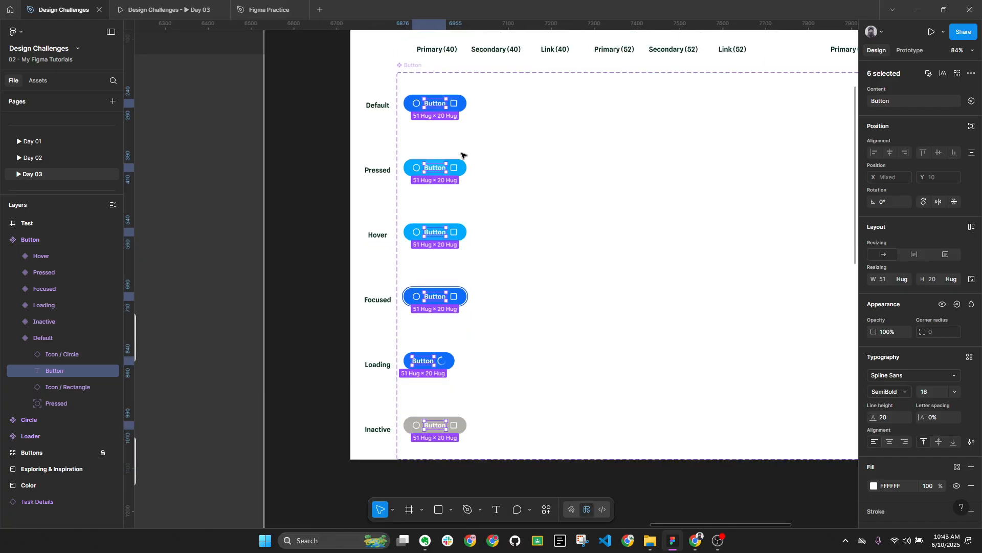
key("alt")
key("alt+l")
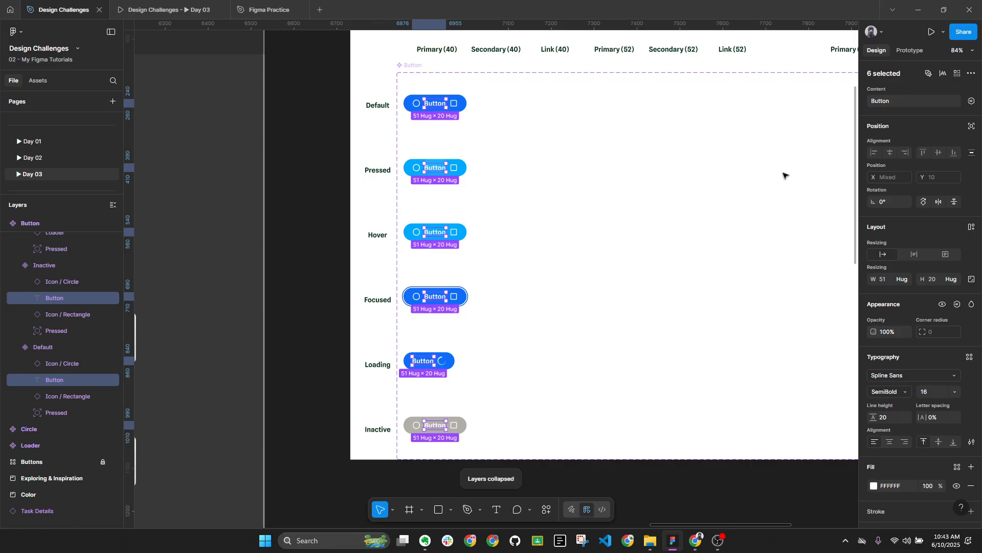
left_click(971, 102)
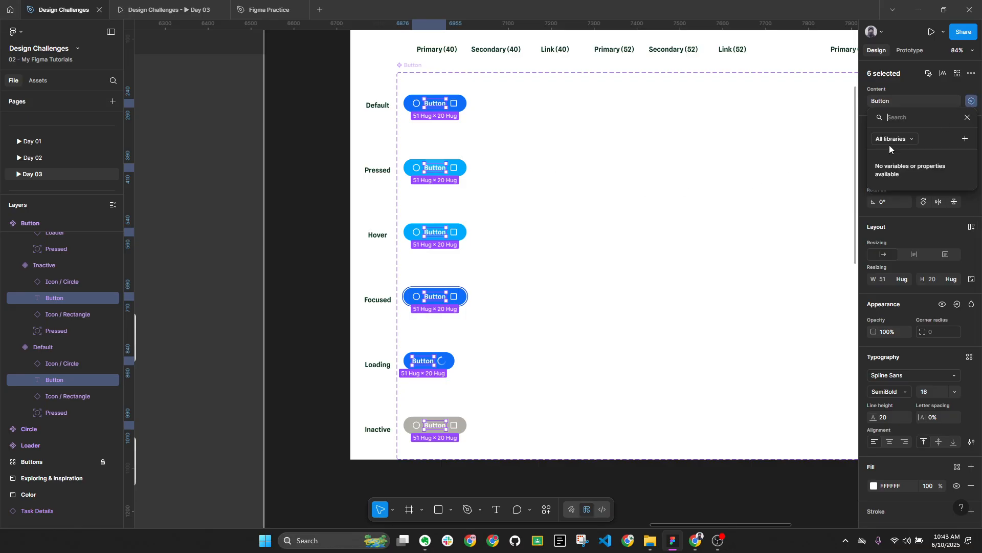
left_click(964, 139)
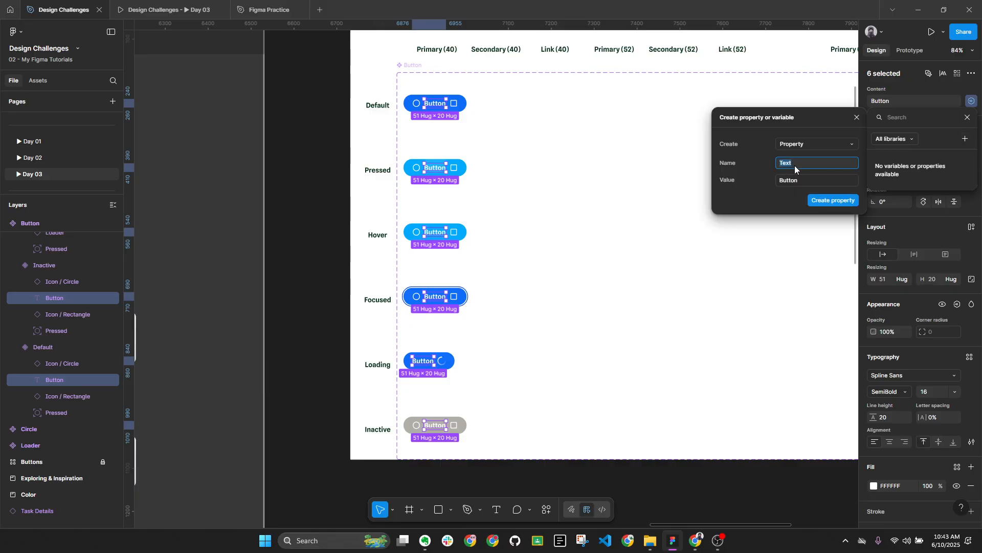
type("Label")
left_click(799, 179)
left_click(801, 179)
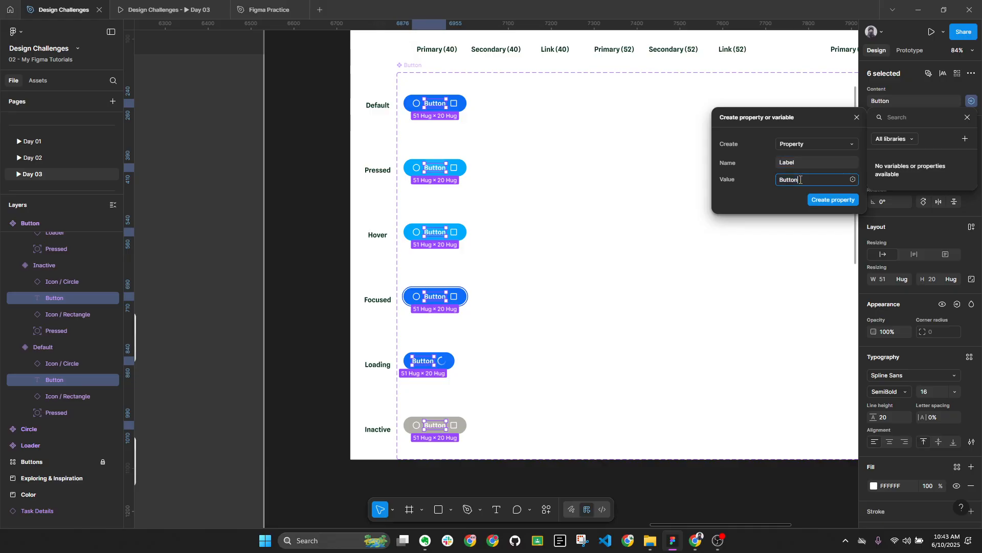
double_click(795, 179)
type("label")
key("BackSpace")
type("Label")
left_click(840, 201)
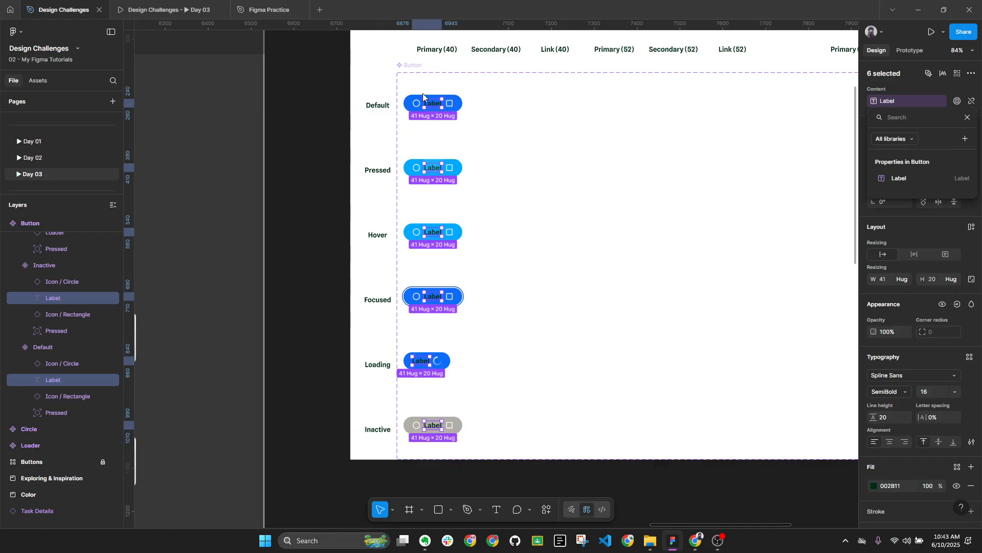
Set the fill of the selected label texts in all variants to FFFFFF
left_click(899, 489)
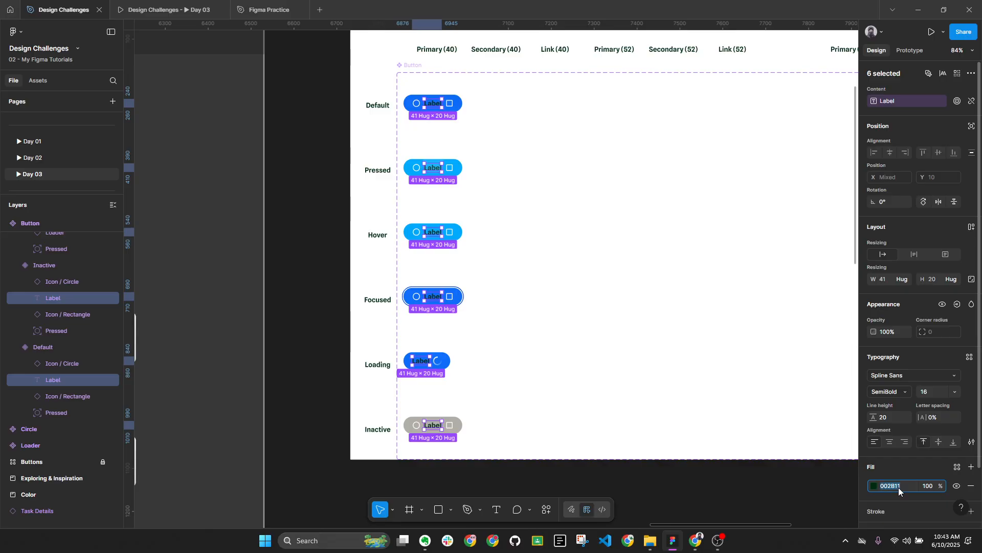
type("ffffff")
key("Return")
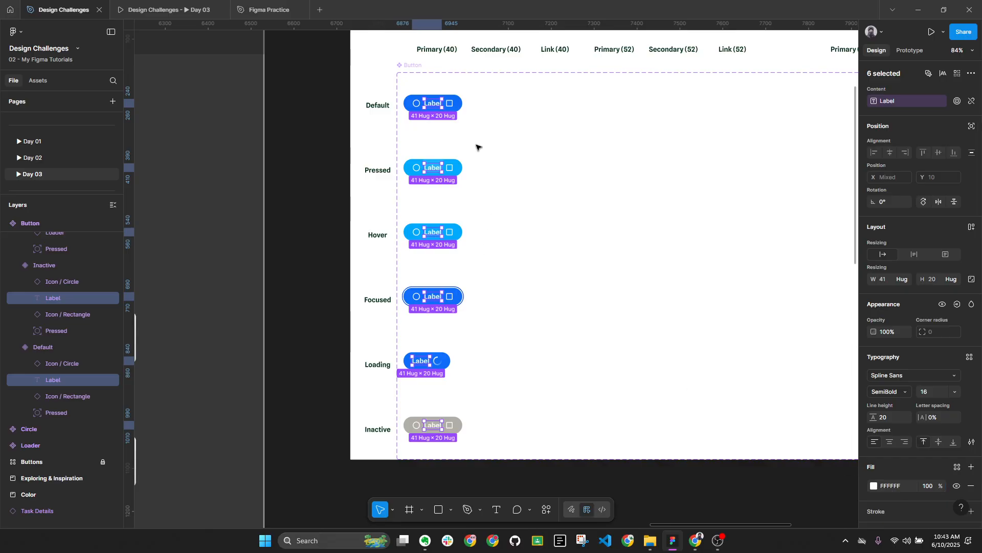
Clear the selection of the Button variants' labels and collapse all layers in the layer list
scroll(453, 119, "up", 1)
scroll(453, 119, "up", 1)
left_click(530, 187)
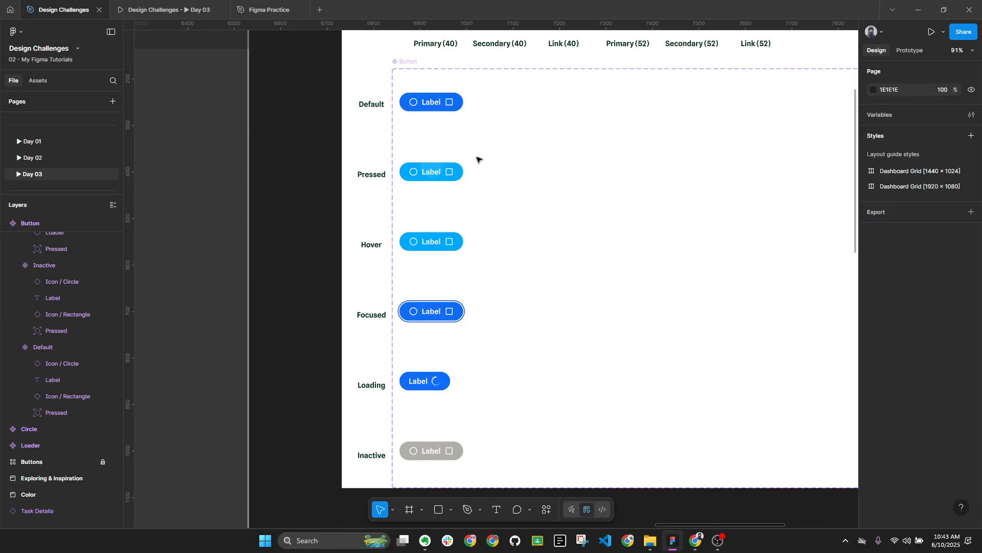
key("alt+l")
scroll(481, 168, "down", 5)
scroll(521, 273, "up", 3)
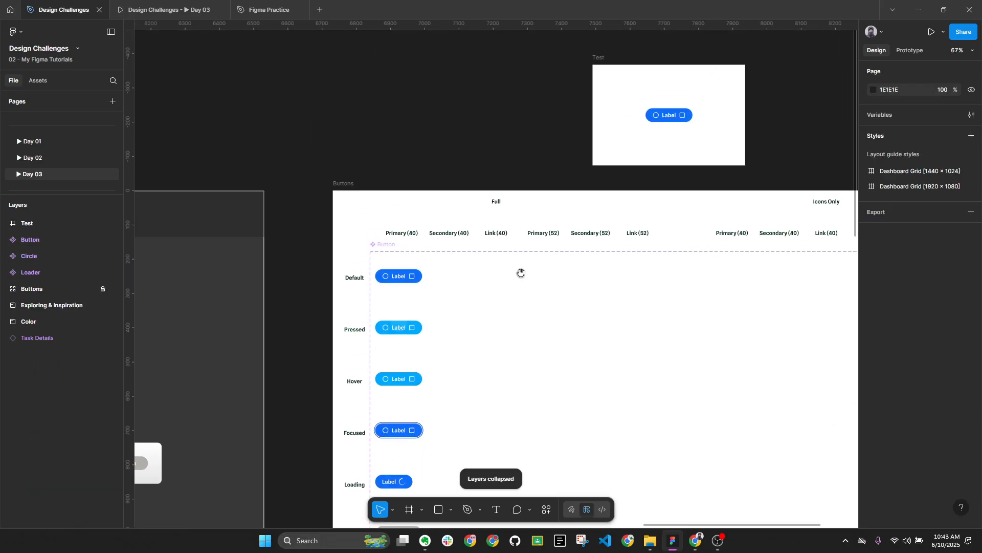
Set the Label property of the button instance in the Test frame to Button, and replace it with Save List
left_click(662, 117)
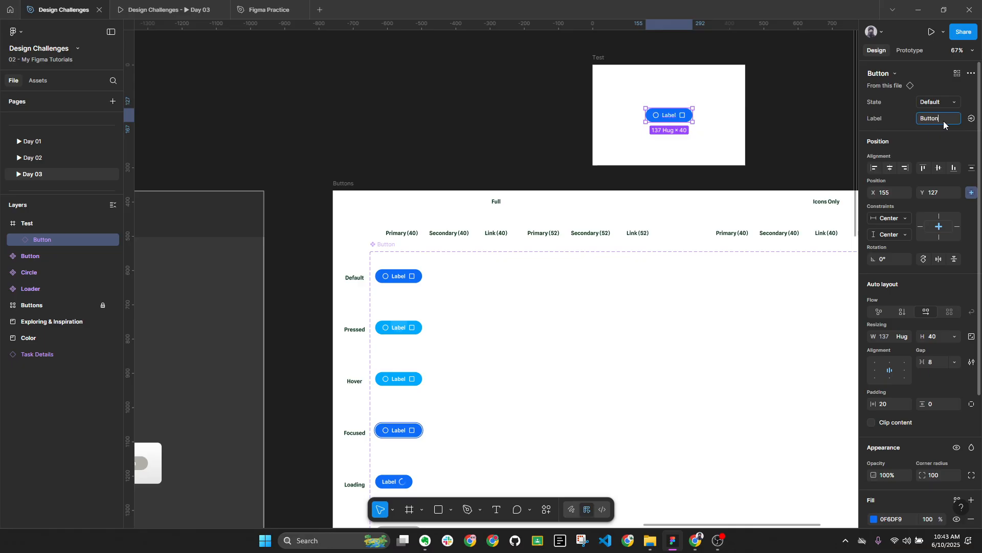
left_click(690, 119)
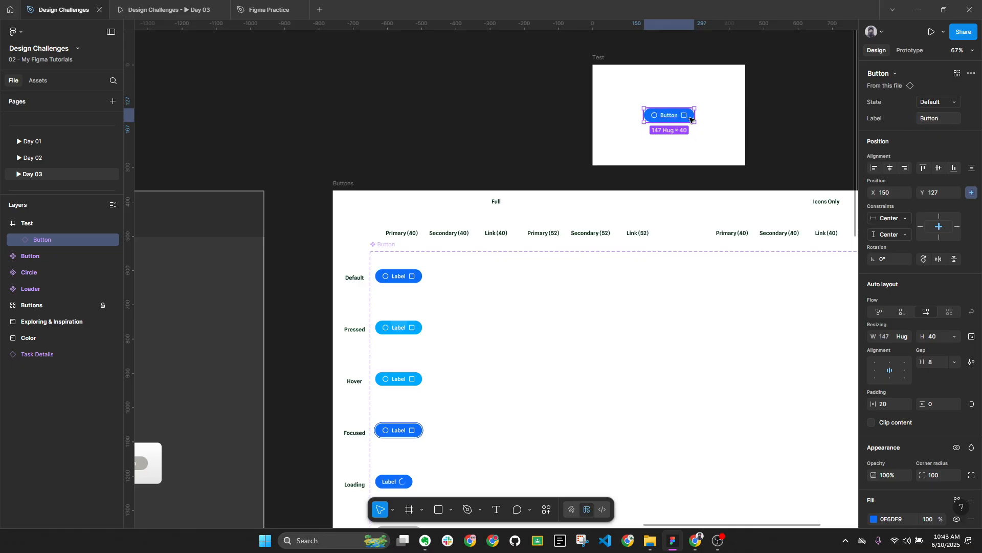
left_click(954, 122)
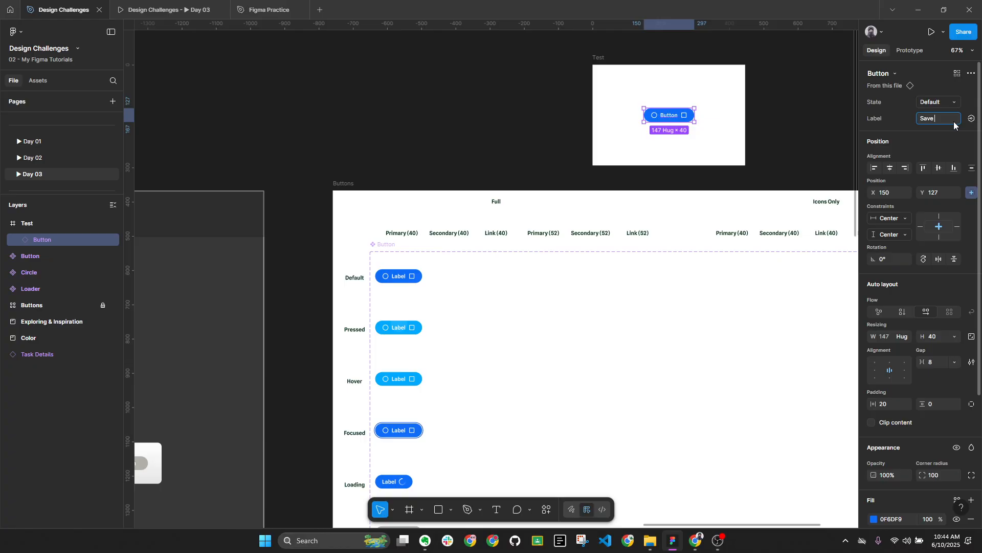
key("Return")
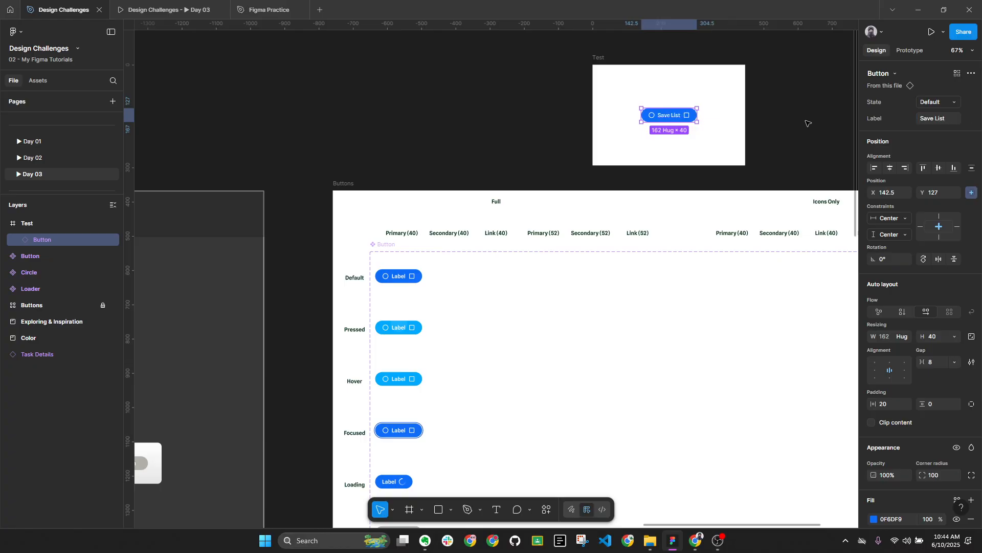
left_click(820, 127)
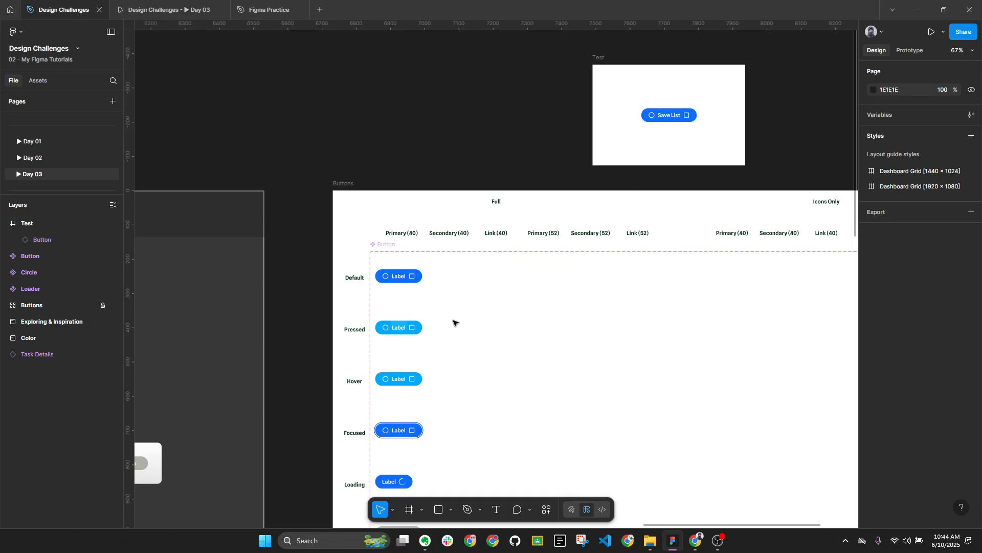
Try the Test frame button's State property by switching it to Pressed and Hover and returning it to Default
left_click(683, 115)
scroll(750, 123, "up", 3)
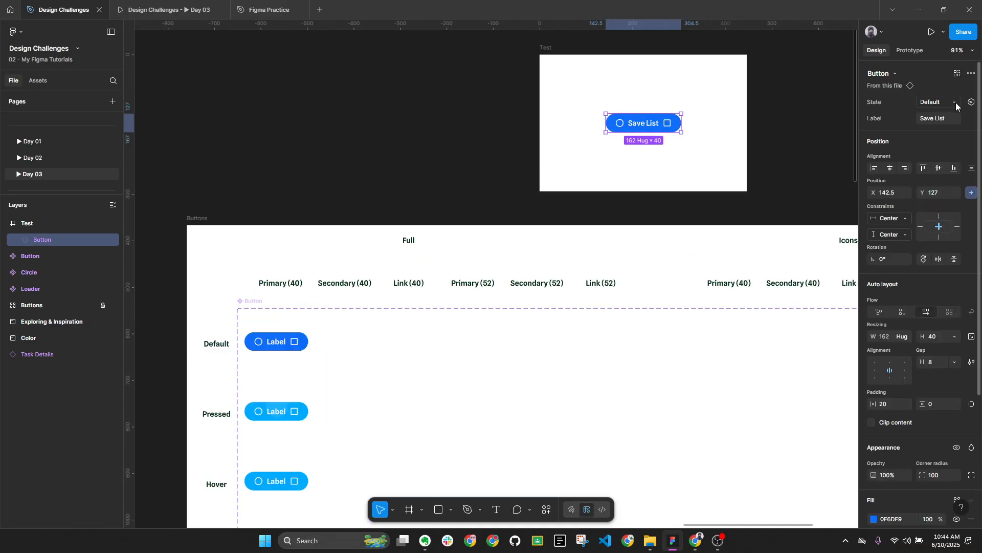
left_click(955, 102)
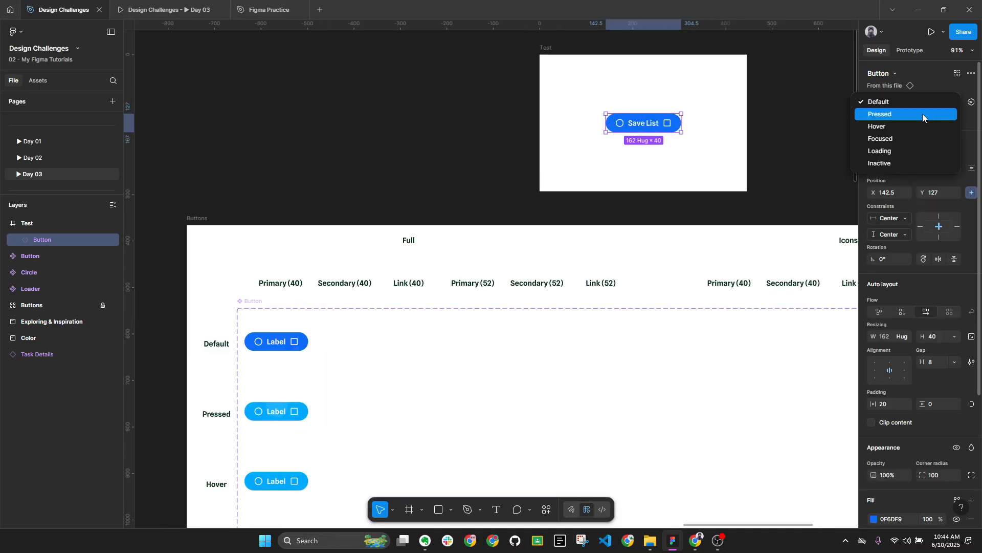
left_click(922, 114)
left_click(929, 102)
left_click(929, 114)
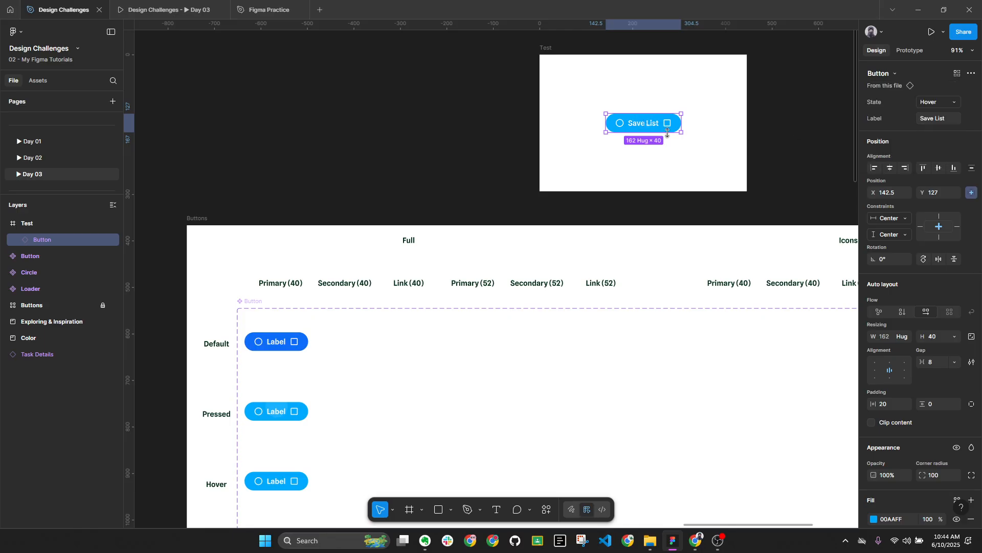
left_click(921, 102)
left_click(879, 77)
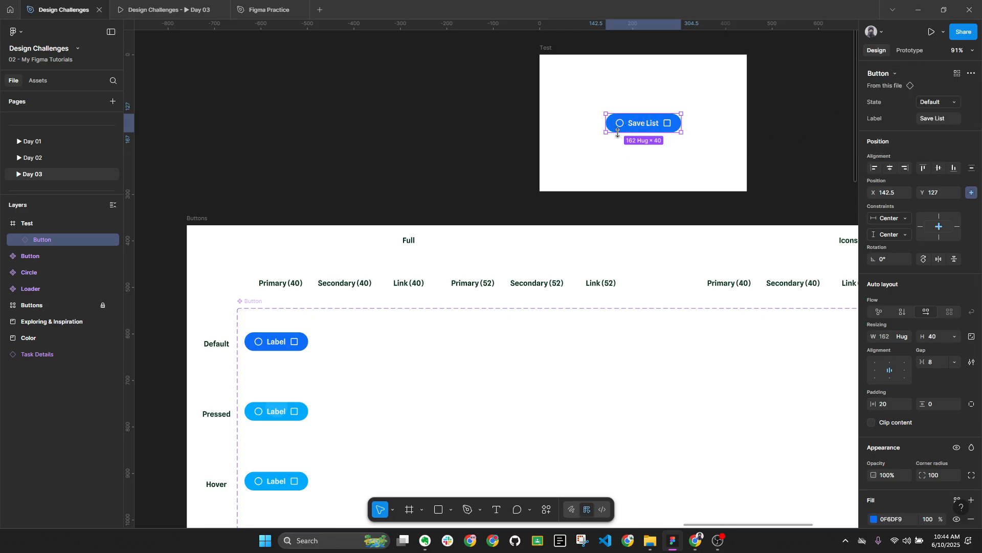
left_click(817, 158)
Select the matching leading circle icons across the Button component's variants, starting from the Default variant
scroll(753, 132, "down", 3)
left_click_drag(537, 230, 520, 162)
scroll(431, 202, "up", 3)
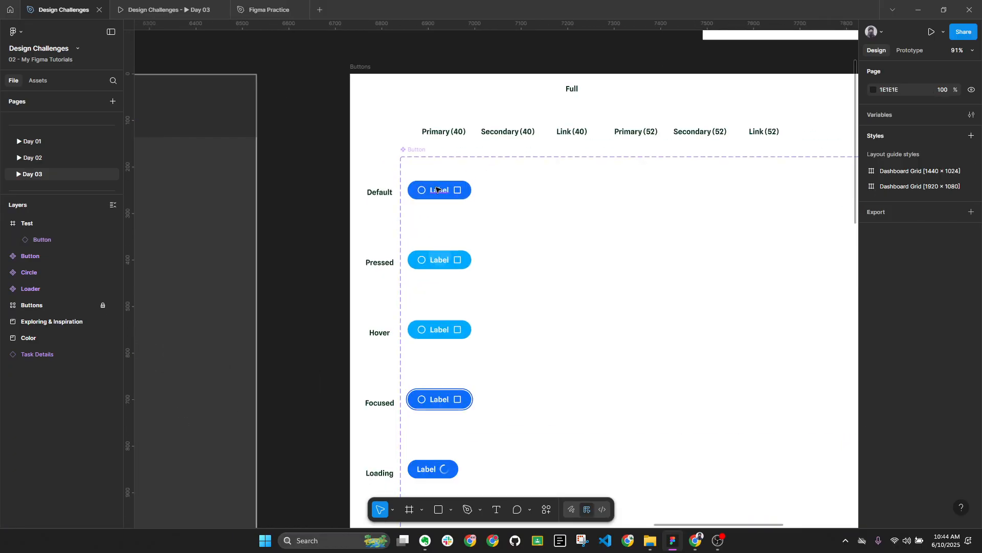
double_click(436, 190)
left_click(420, 196)
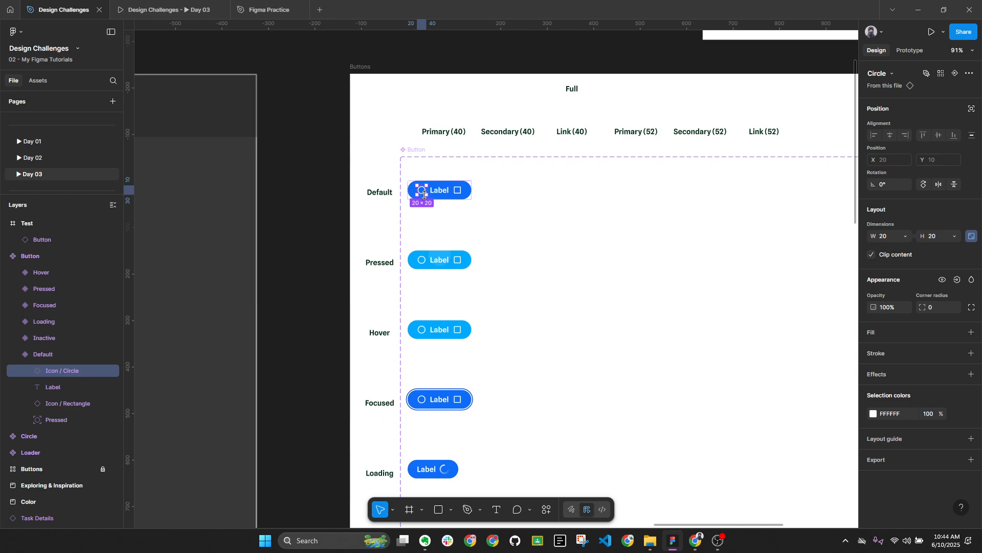
key("alt+l")
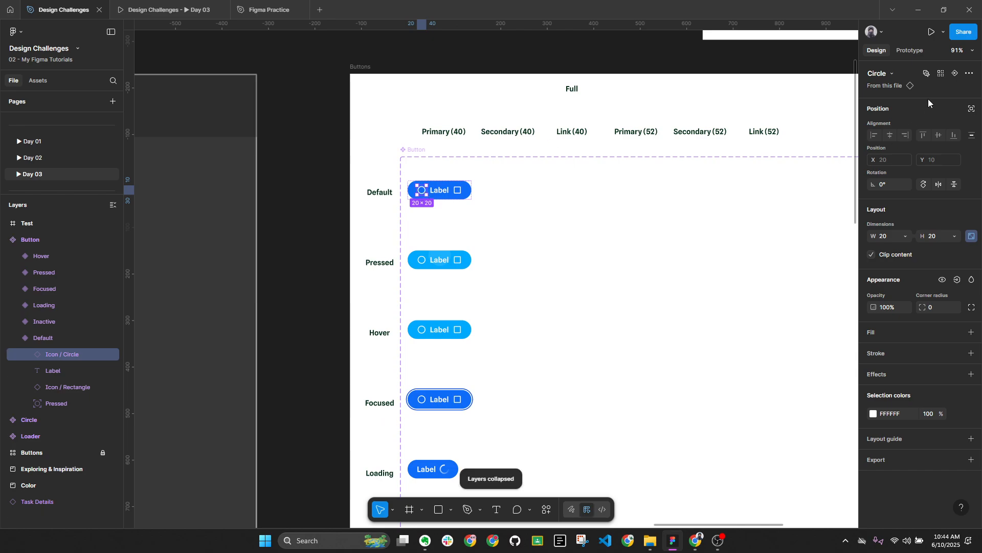
left_click(940, 74)
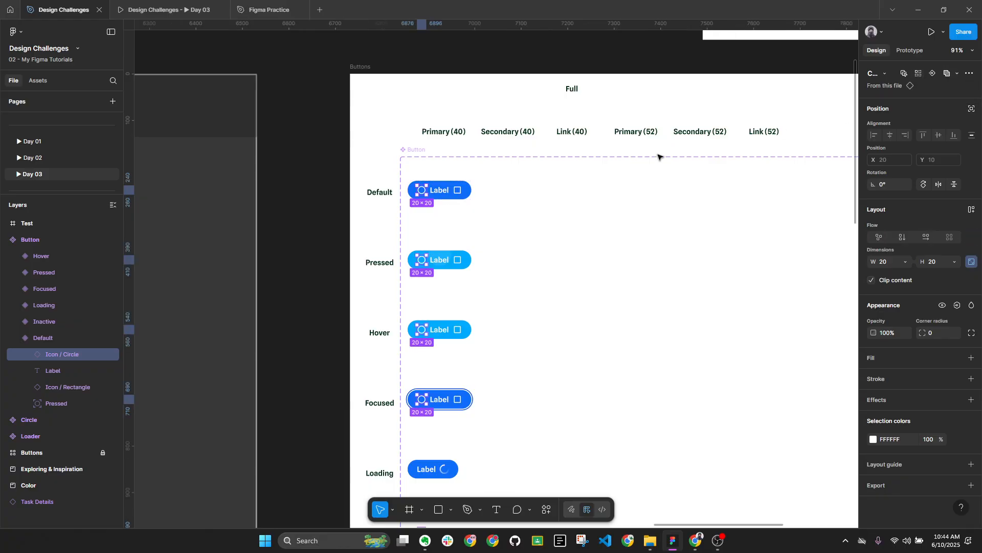
scroll(430, 187, "down", 1)
scroll(430, 186, "down", 3)
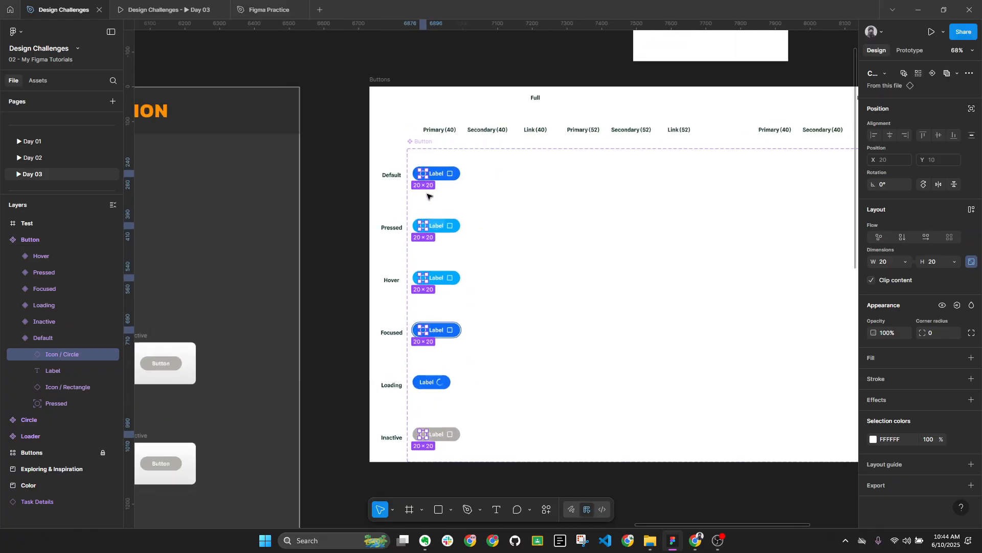
Start an instance swap property for the selected circle icons, named Leading Instance, keeping Circle as its value
left_click(932, 73)
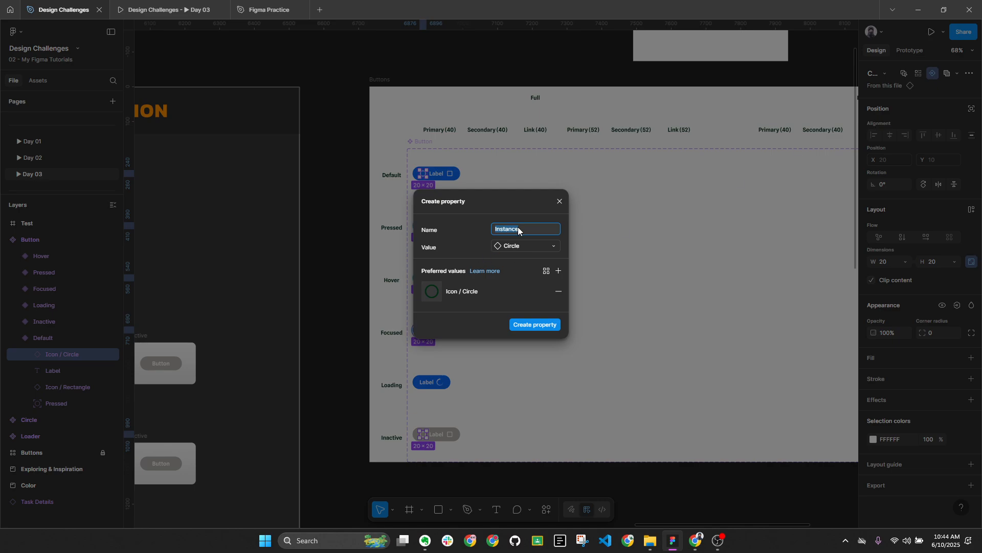
left_click(494, 231)
type("Leading")
left_click(512, 248)
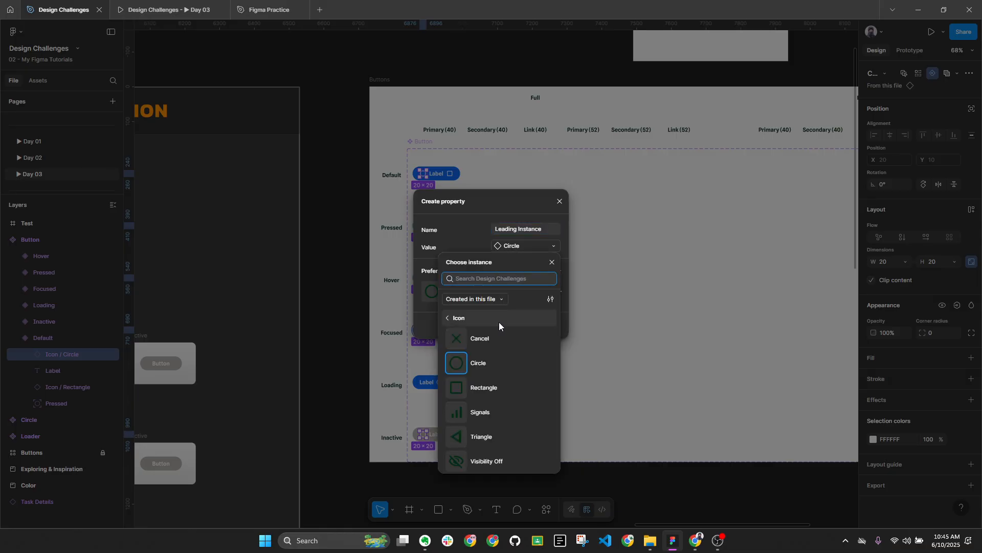
left_click(445, 231)
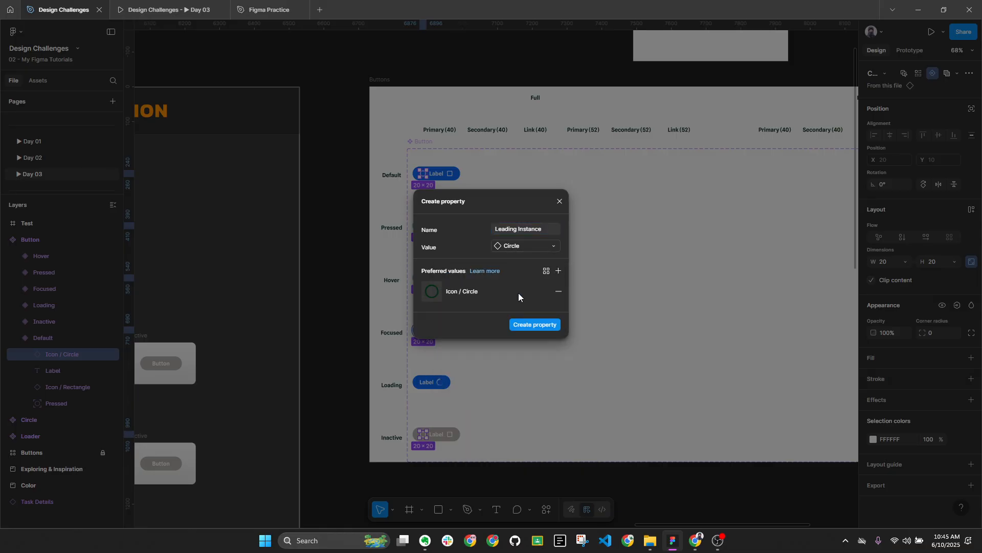
Add Icon / Triangle to the preferred values alongside Icon / Circle and create the Leading Instance property
left_click(558, 273)
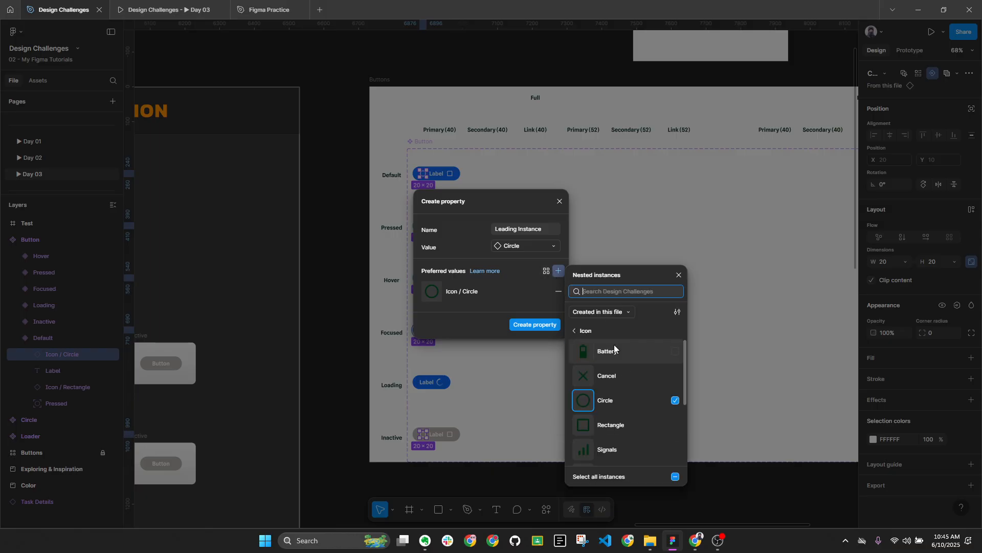
scroll(619, 430, "down", 2)
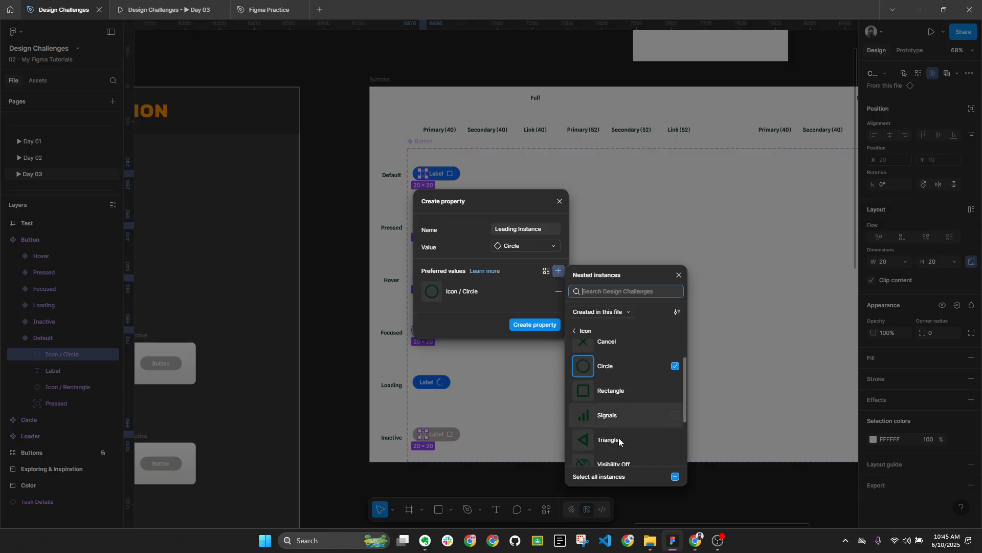
left_click(614, 424)
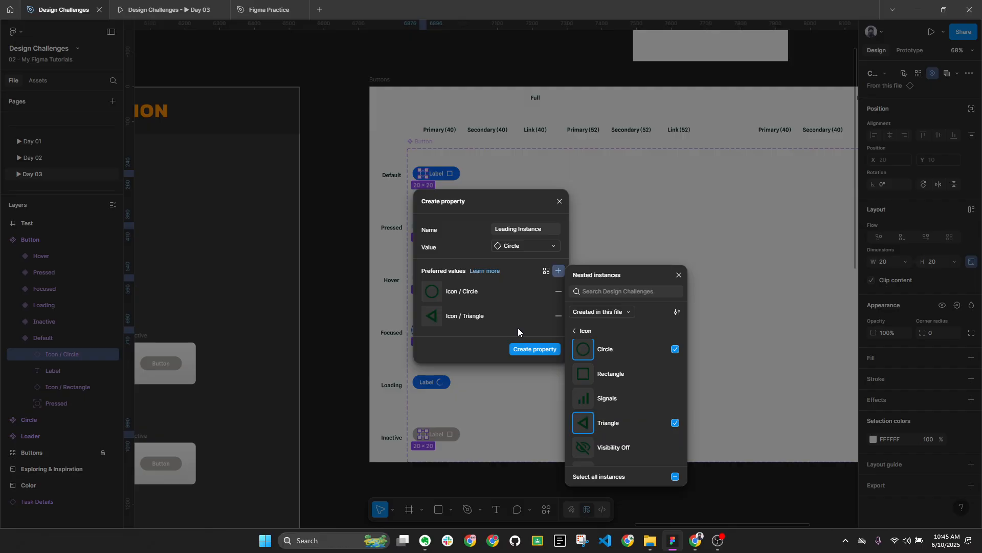
left_click(518, 328)
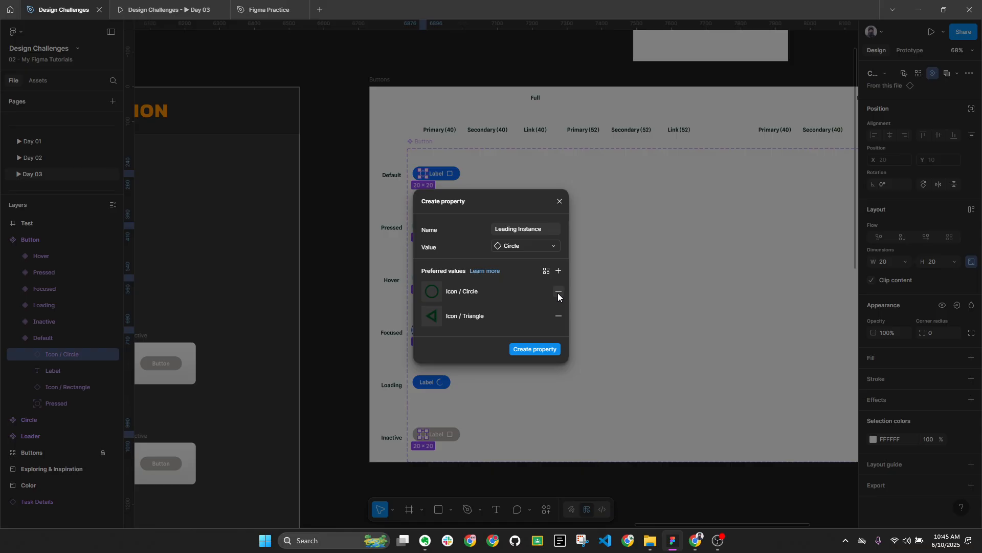
left_click(536, 349)
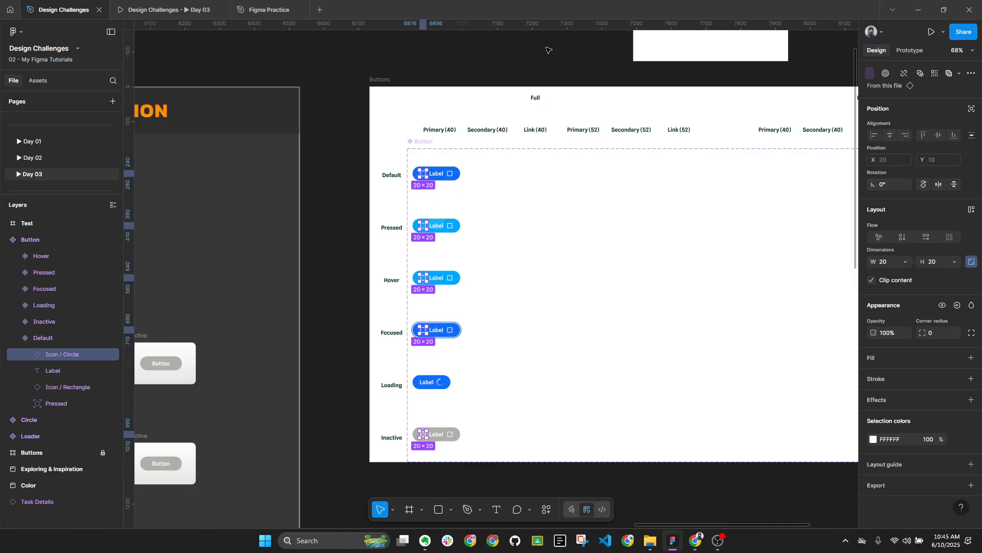
Swap the leading icon of the Save List button in the Test frame to the preferred value Icon / Triangle
left_click_drag(543, 54, 475, 214)
left_click(653, 187)
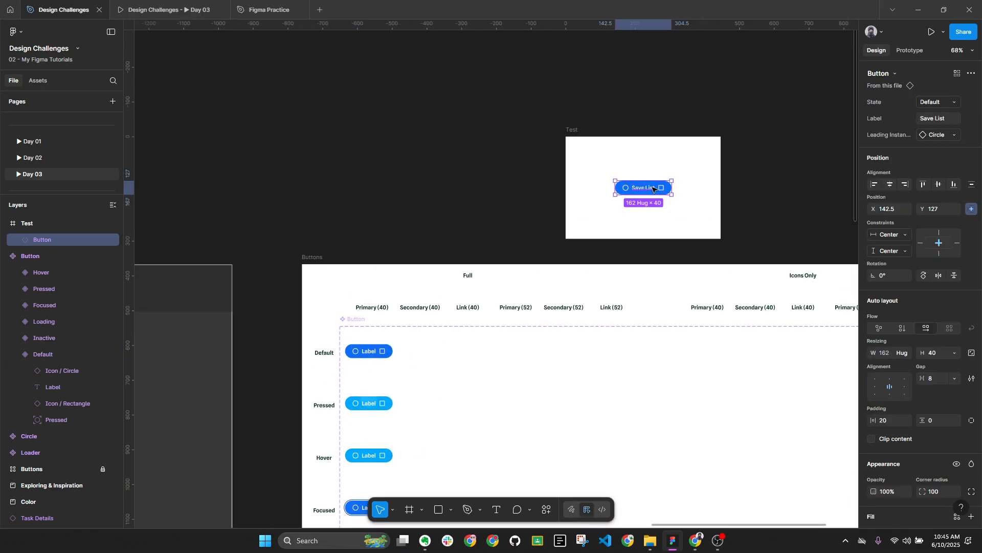
scroll(653, 186, "up", 3)
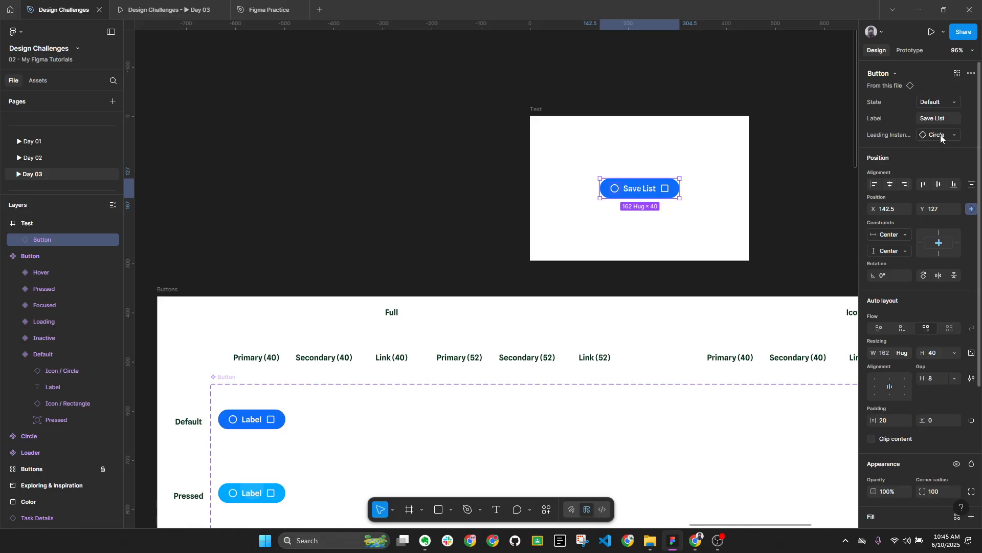
double_click(623, 193)
left_click(614, 189)
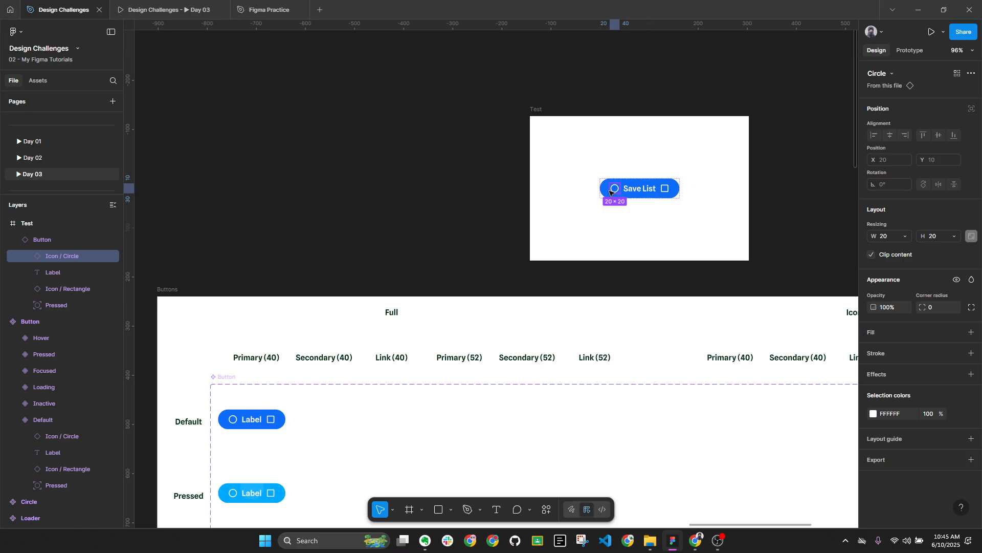
left_click(604, 206)
left_click(667, 189)
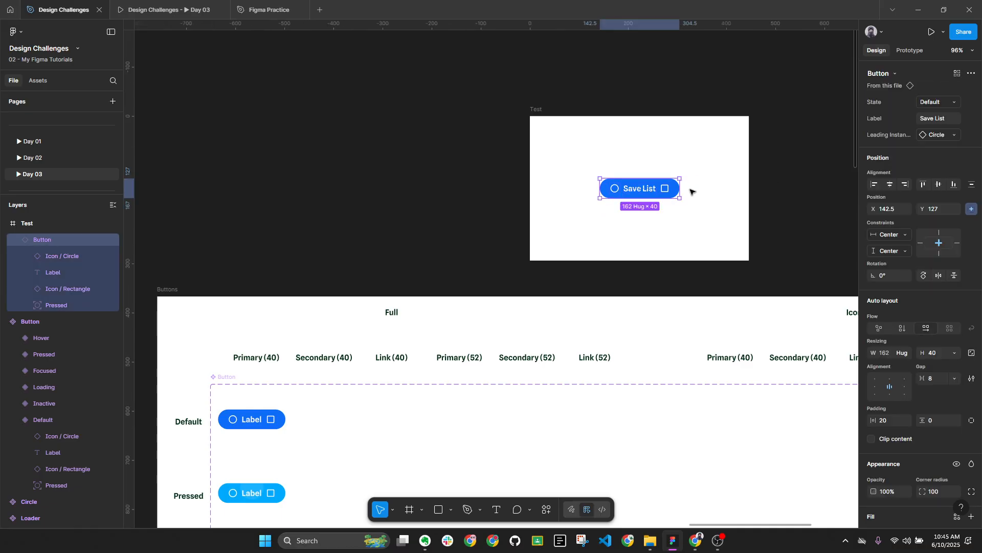
left_click(951, 134)
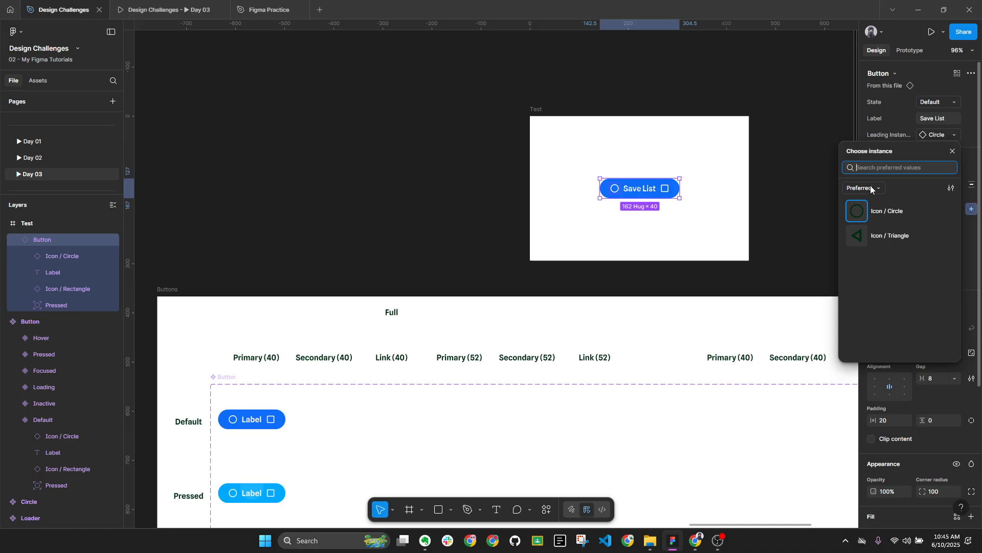
left_click(887, 234)
Swap the Save List button's leading icon to Signals from the icons created in this file, and deselect the button
left_click(941, 134)
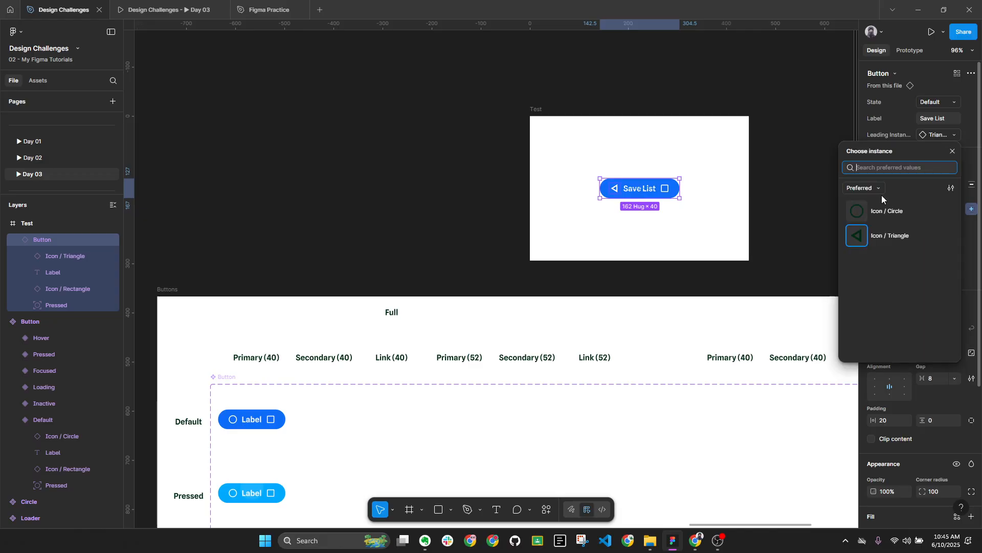
left_click(878, 191)
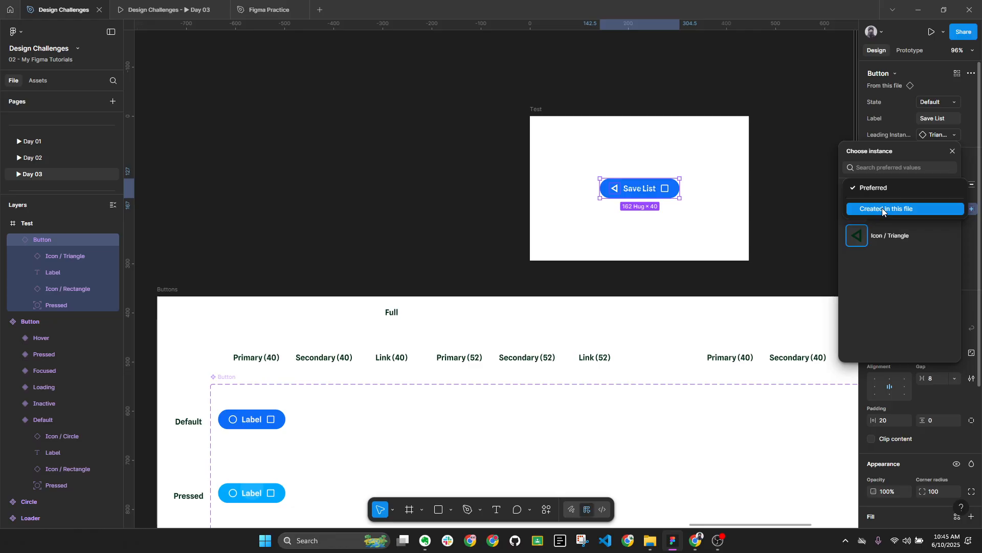
left_click(882, 208)
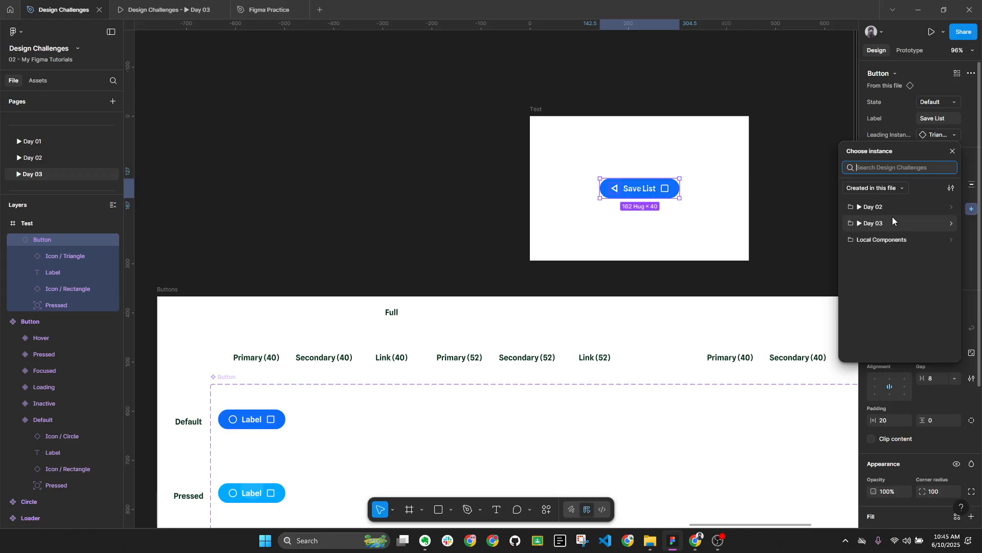
left_click(893, 209)
left_click(883, 223)
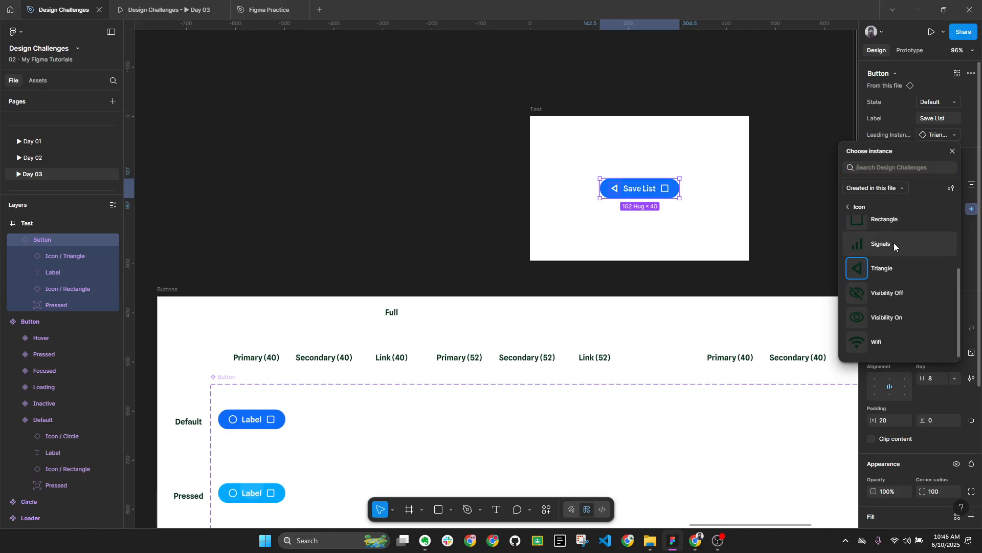
left_click(894, 243)
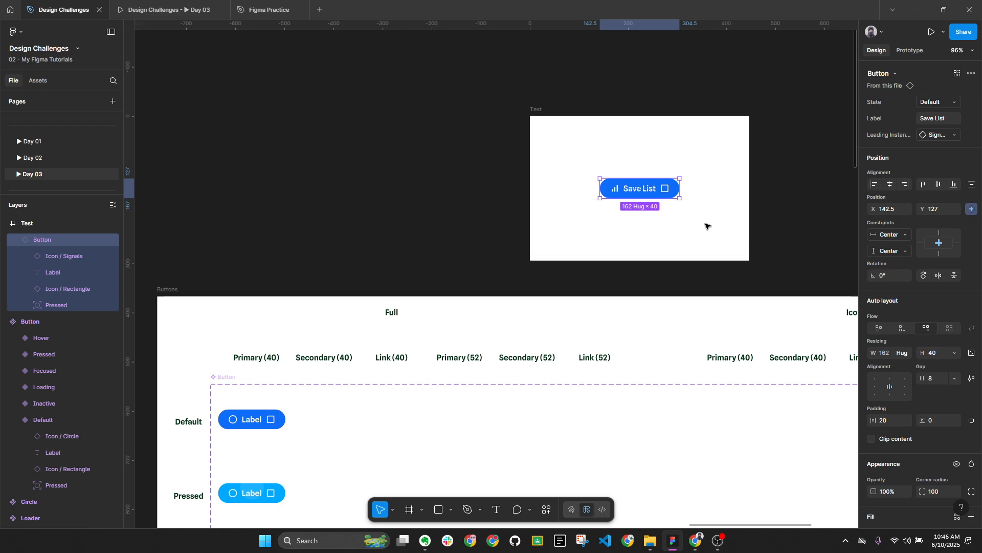
left_click(811, 224)
scroll(772, 188, "down", 3)
scroll(551, 215, "down", 4)
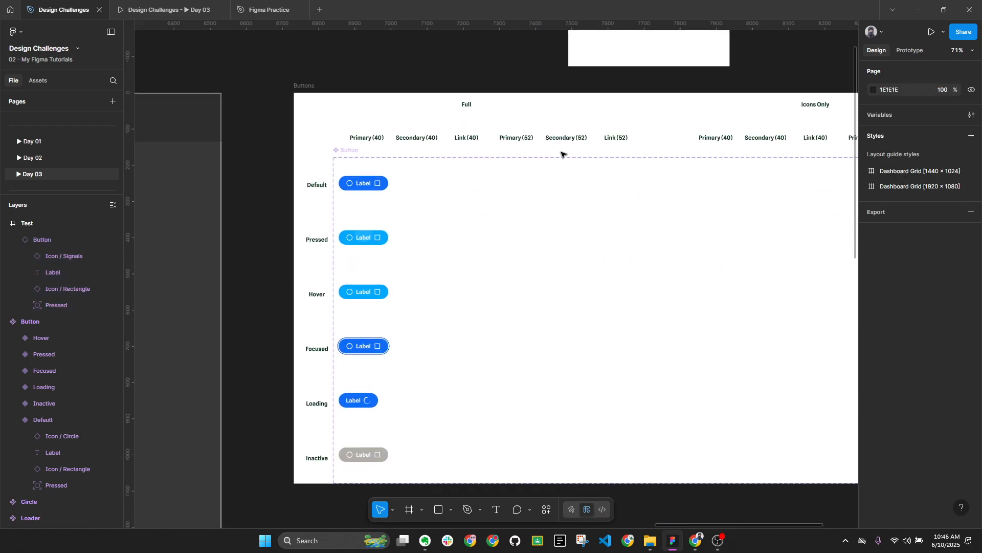
Select the leading circle icons across the matching Button variants and start a new visibility property for them
scroll(373, 158, "up", 3, "ctrl")
left_click(364, 185)
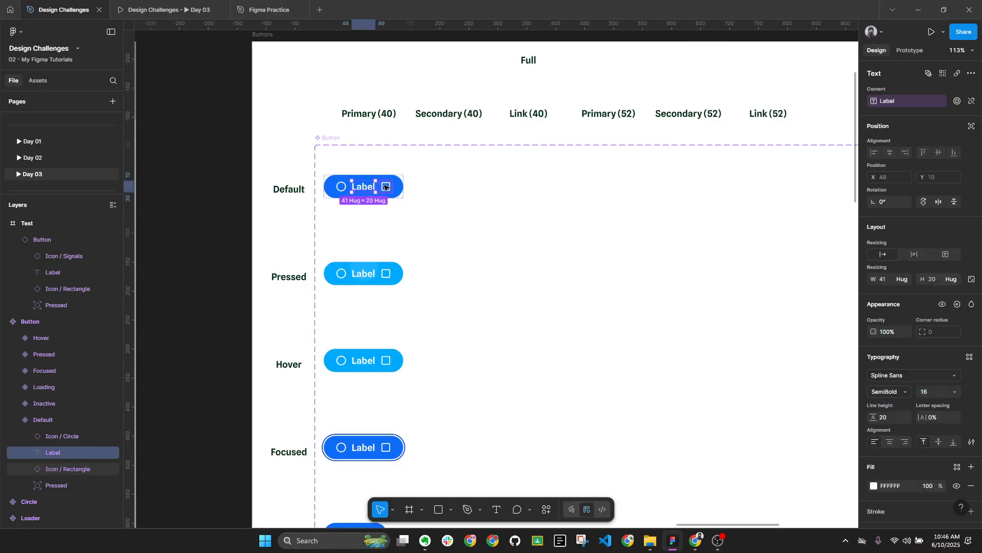
left_click(342, 187)
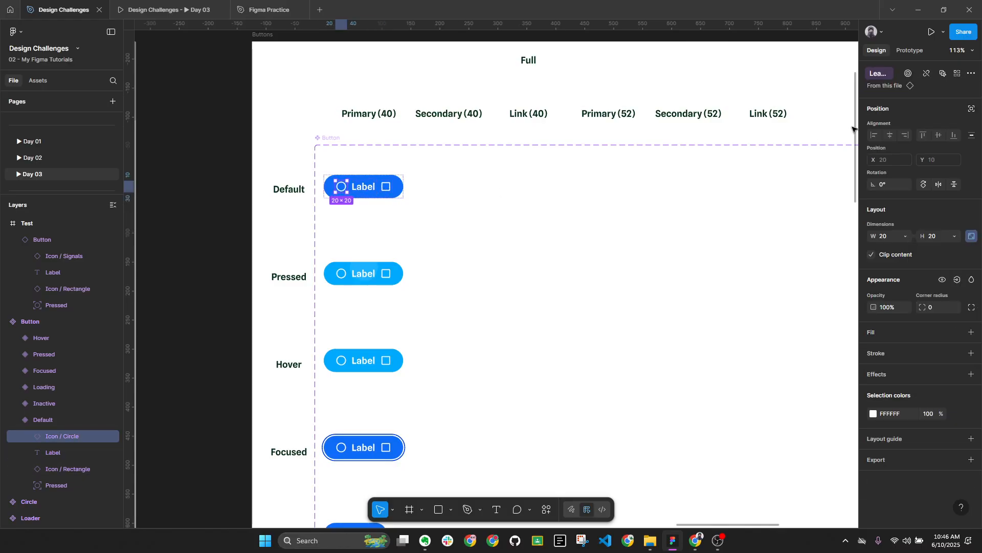
left_click(944, 74)
scroll(349, 204, "down", 3, "ctrl")
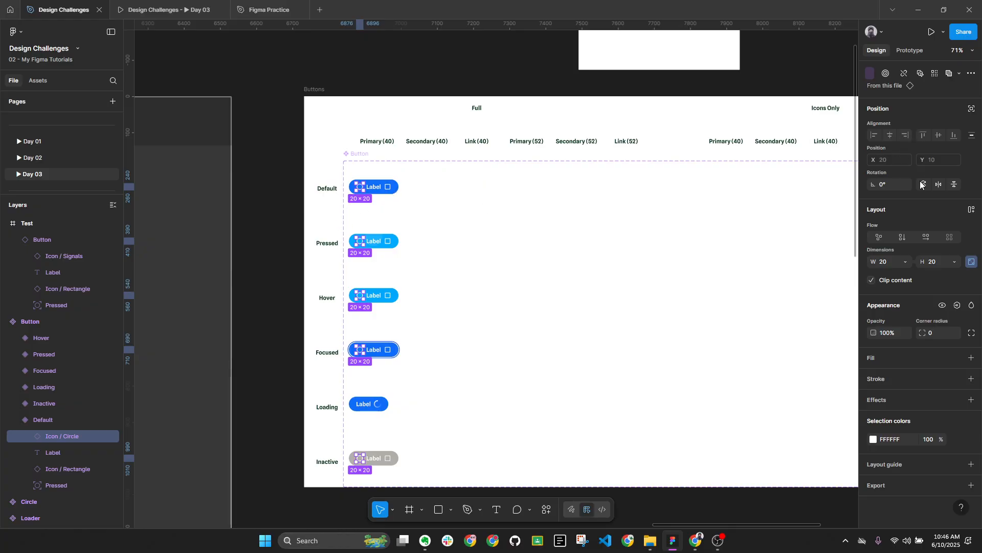
left_click(958, 306)
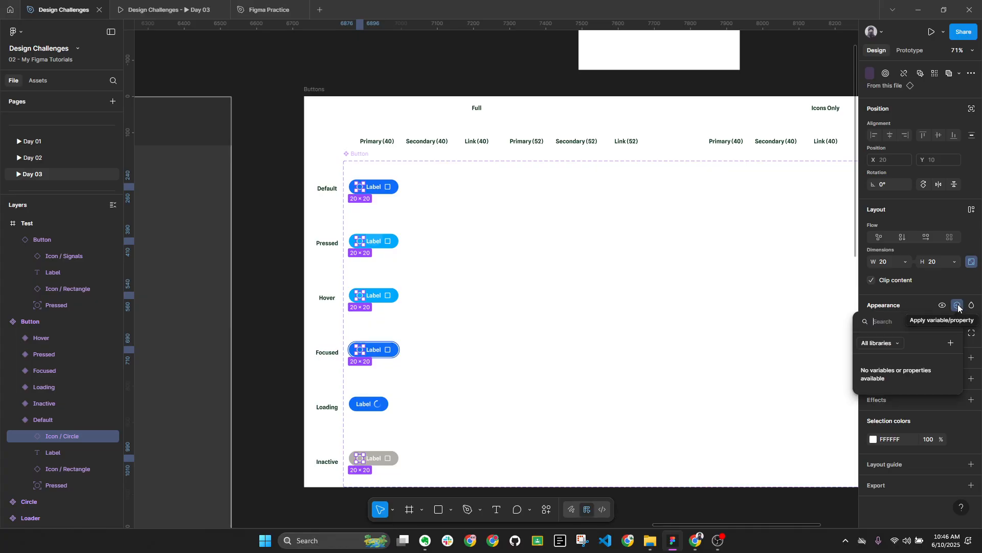
left_click(950, 343)
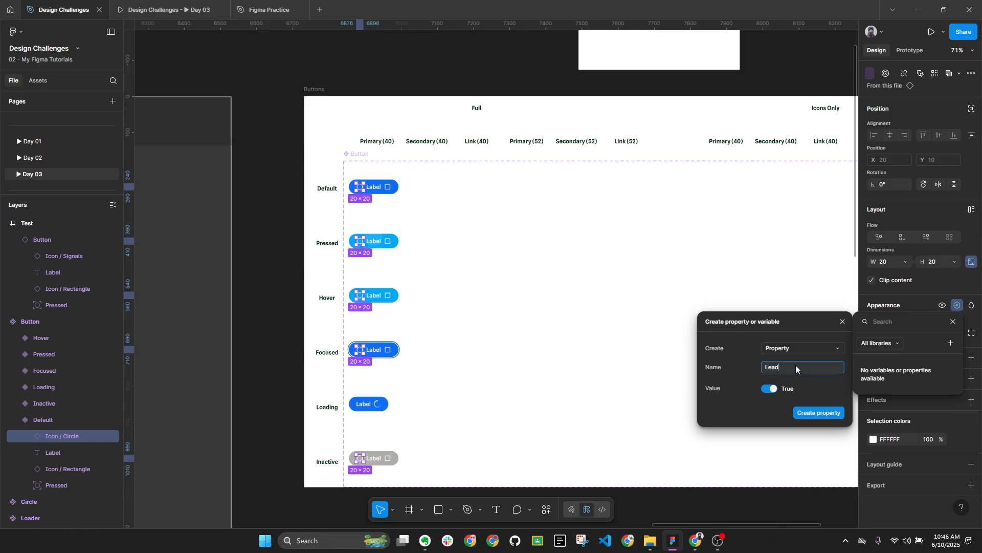
Name the visibility property Show Leading icon, keep its value True, and create it
type("g icon")
key("Home")
type("S")
left_click(772, 388)
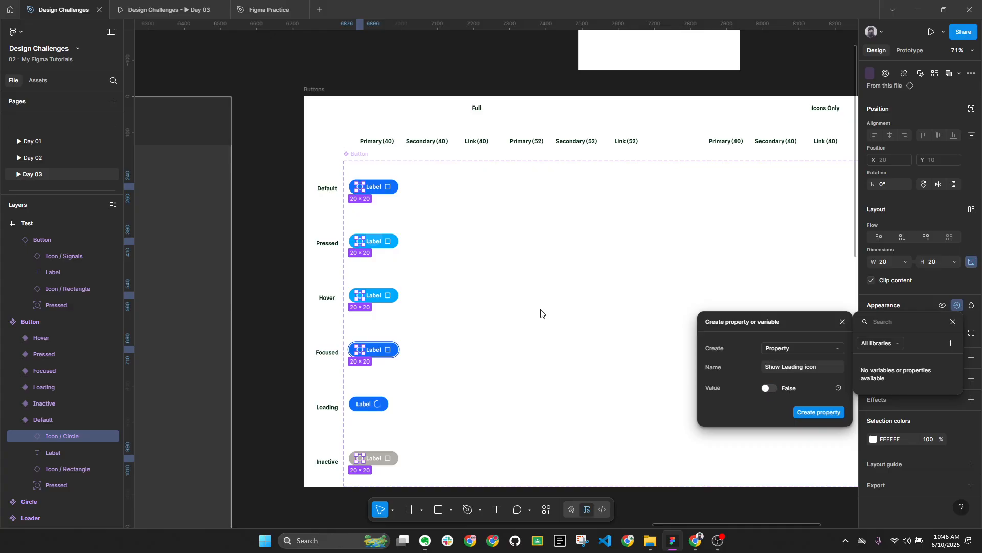
scroll(361, 205, "up", 1)
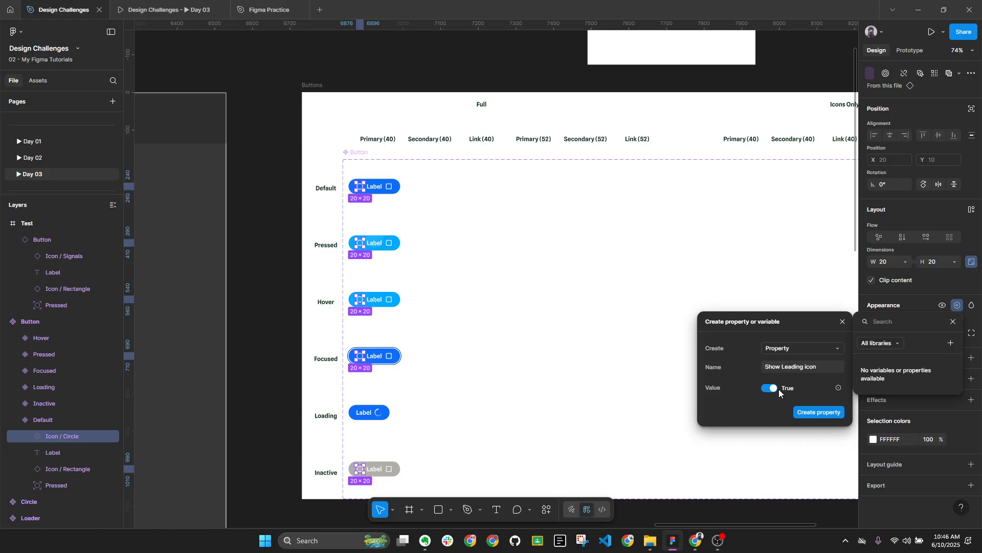
left_click(812, 412)
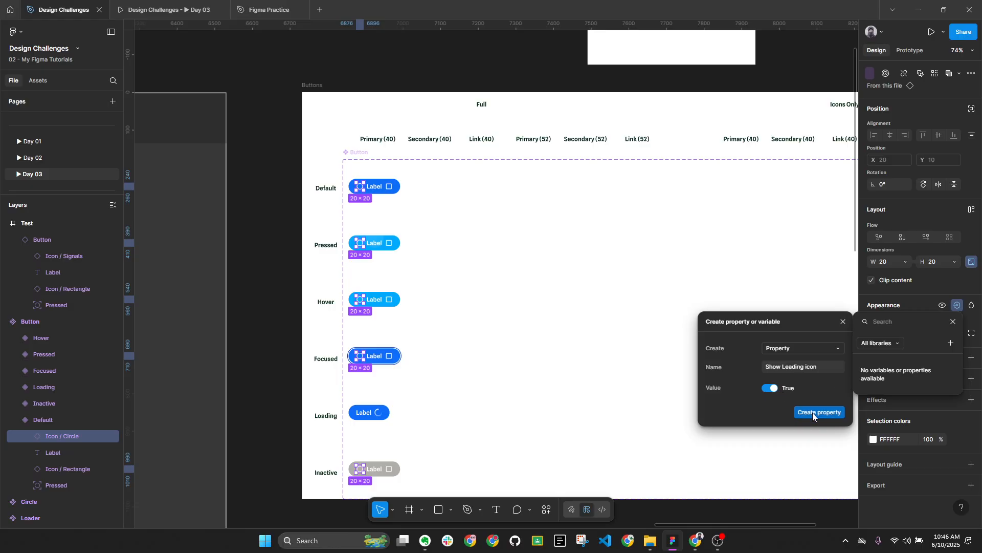
Test Show Leading icon on the Save List button in the Test frame by turning it off and on, with layers collapsed
scroll(566, 292, "down", 3)
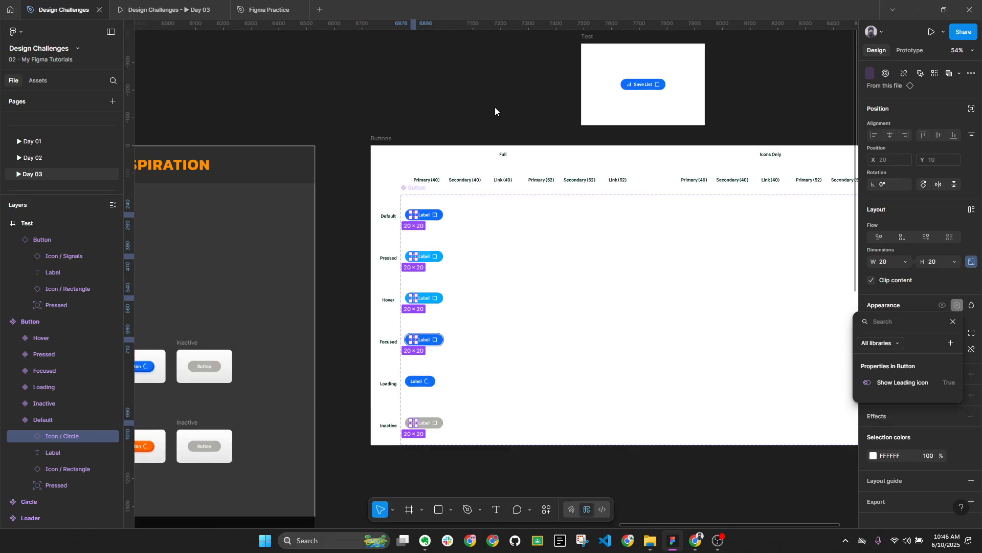
scroll(568, 158, "up", 3)
scroll(630, 193, "up", 3)
left_click(629, 195)
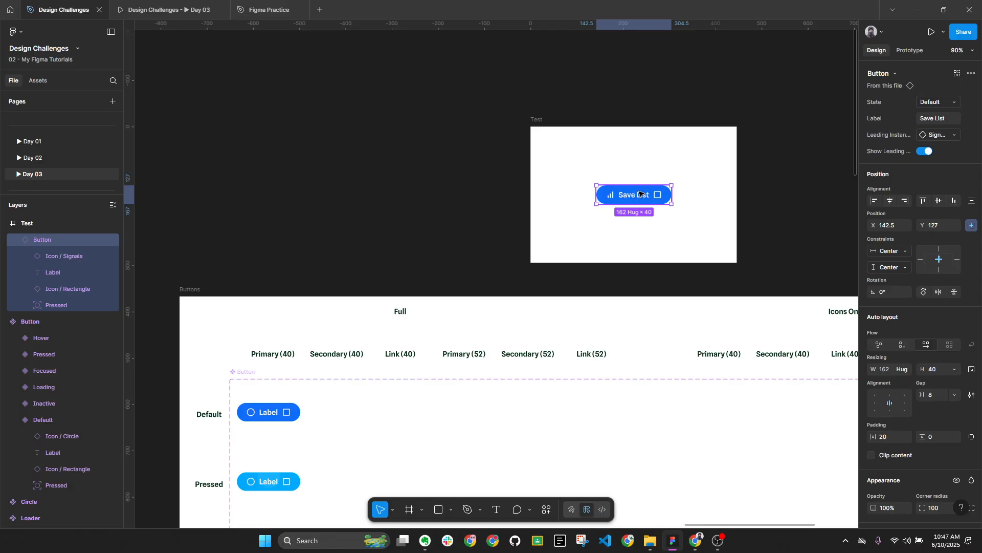
key("alt+l")
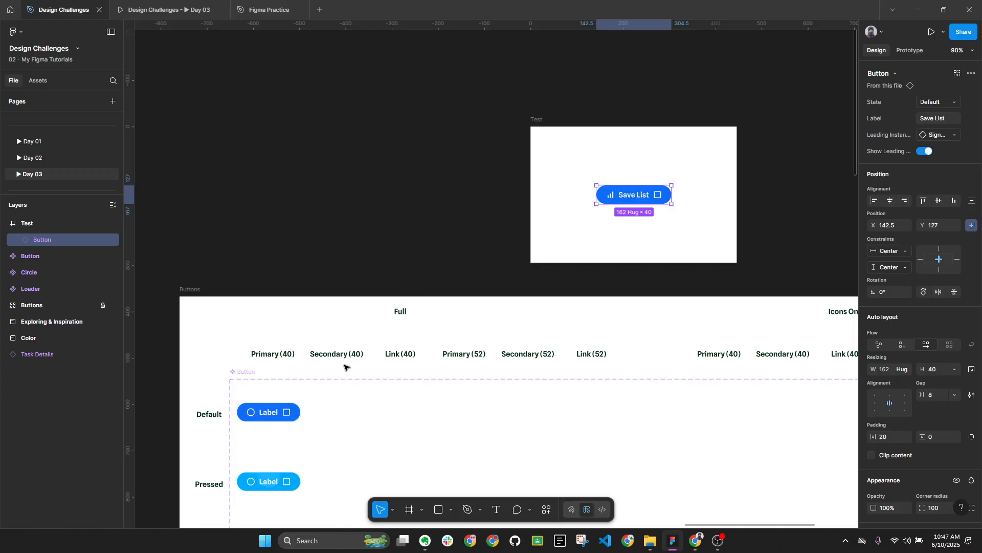
left_click(926, 152)
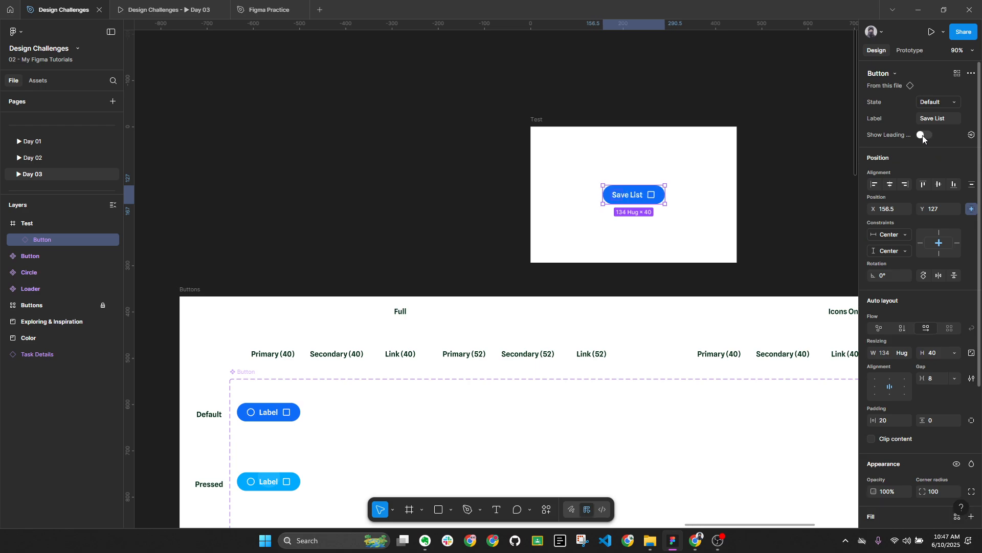
left_click(922, 135)
left_click(925, 150)
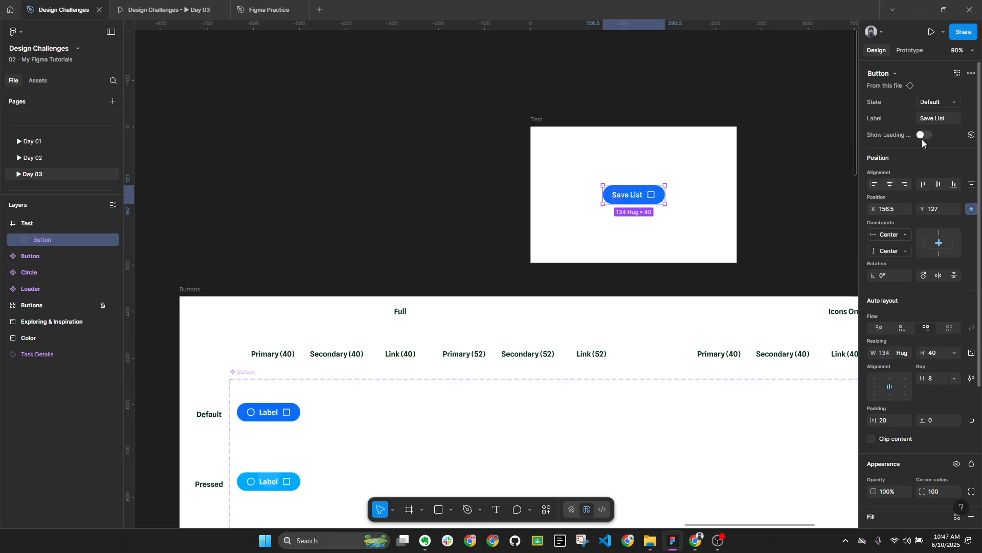
left_click(922, 136)
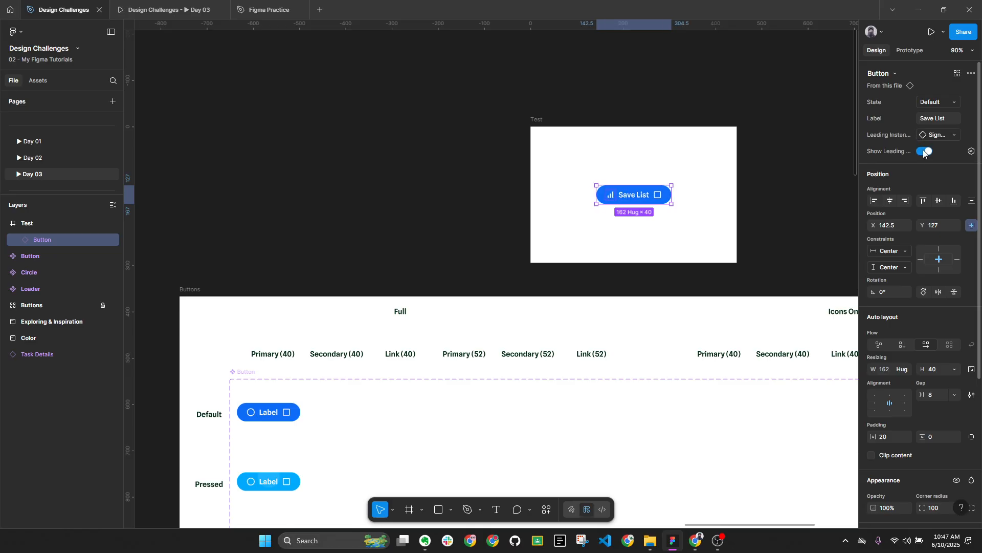
Reselect the Save List button, hide its leading icon and show it again, leaving the button deselected
left_click(412, 205)
left_click(609, 191)
key("shift+2")
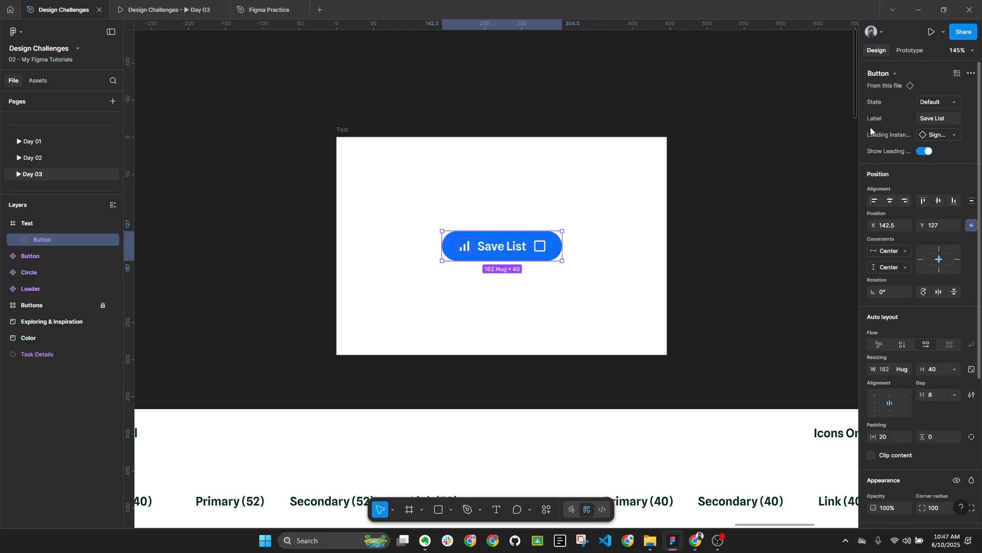
left_click(924, 151)
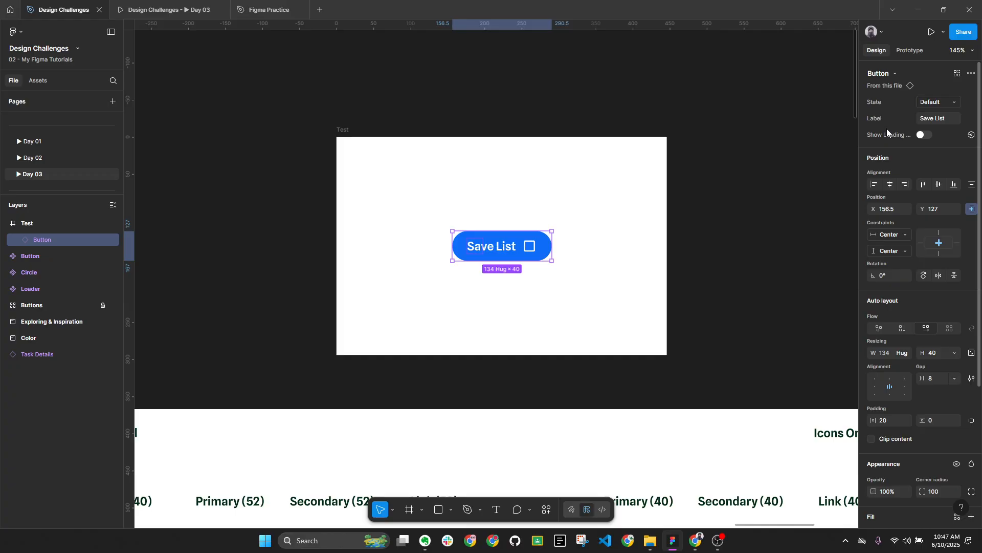
left_click(922, 135)
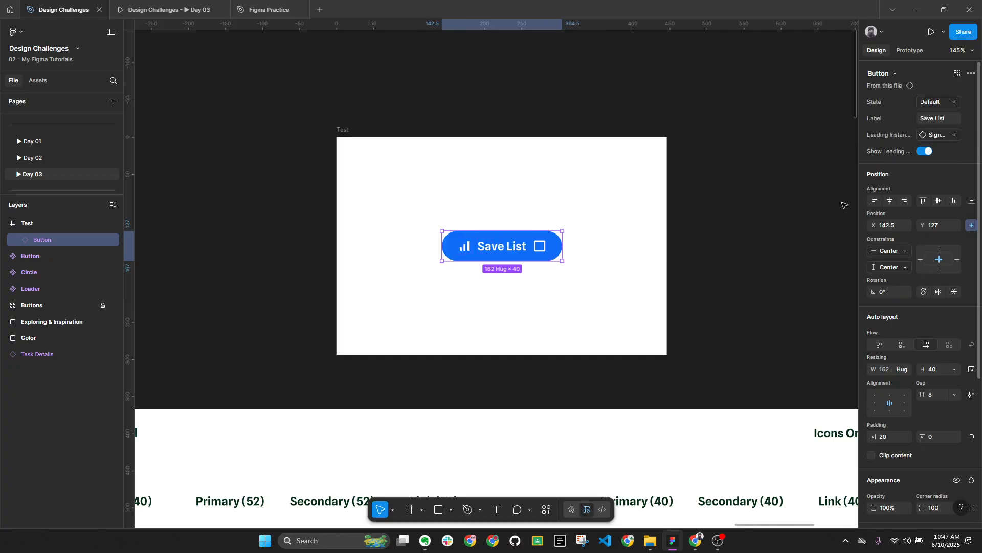
left_click(768, 212)
Select the trailing rectangle icons across the matching Button variants and start an instance swap property for them
scroll(754, 212, "down", 4)
left_click_drag(639, 303, 639, 206)
scroll(346, 331, "up", 4)
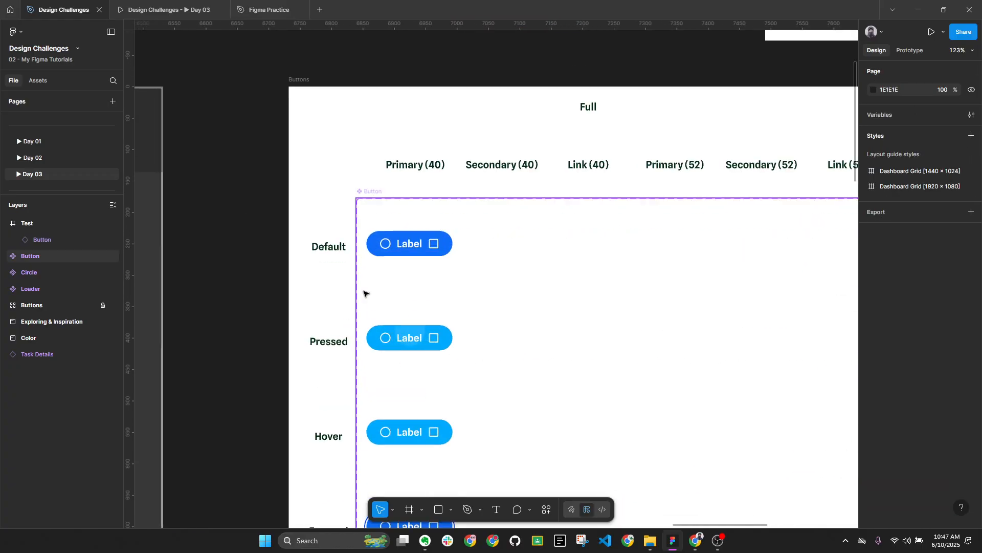
left_click(415, 246, "ctrl")
left_click(433, 244)
left_click(941, 74)
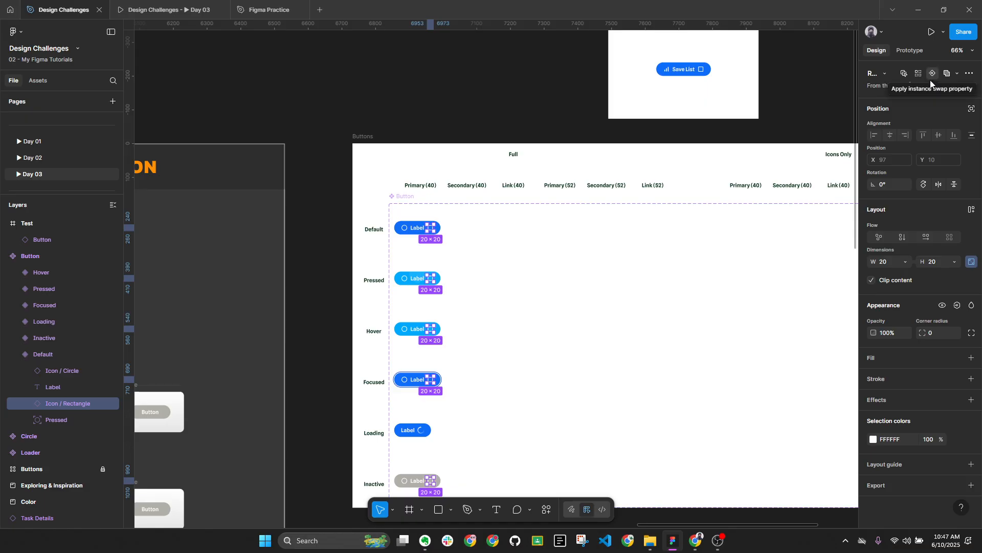
left_click(933, 73)
left_click(924, 110)
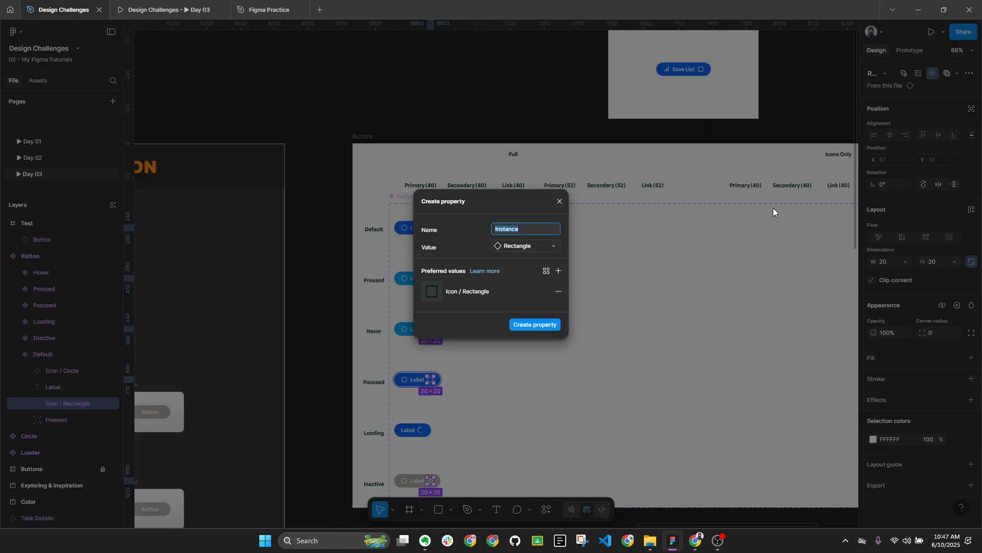
Name the property Trailing Instance with value Rectangle, remove Icon / Rectangle from the preferred values, and create the property
left_click(495, 234)
type("Trailing")
left_click(559, 291)
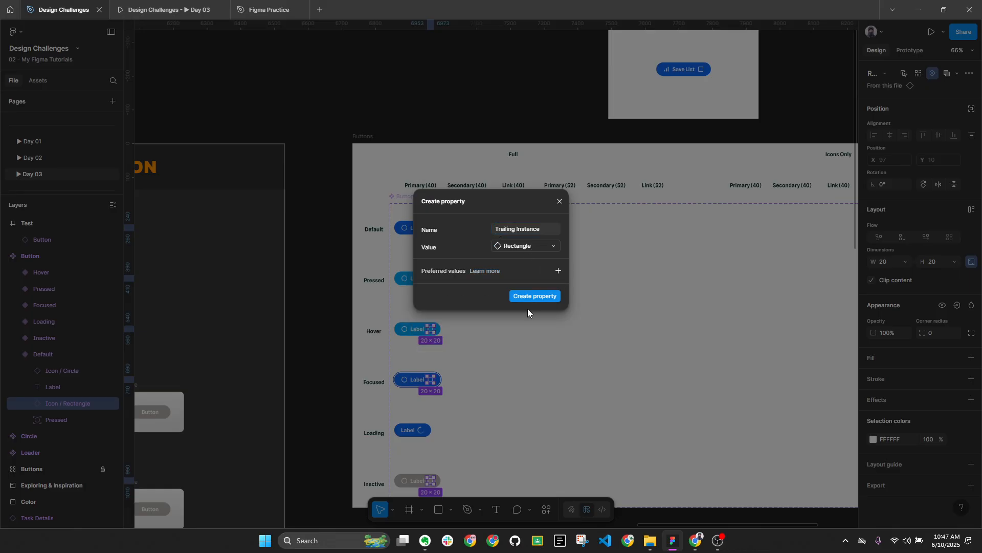
left_click(543, 296)
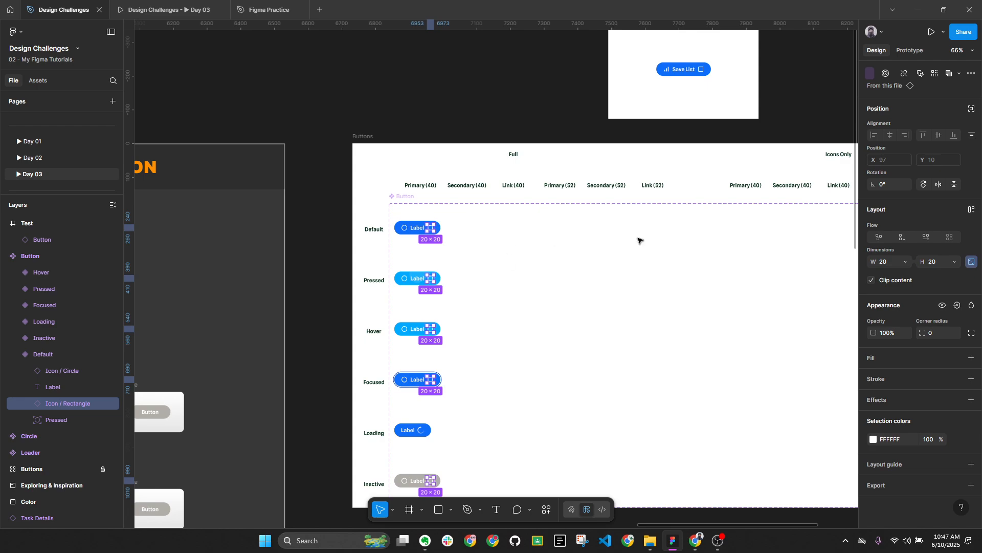
Create a visibility property named Show Trailing icon with value True for the selected rectangle icons
left_click(958, 306)
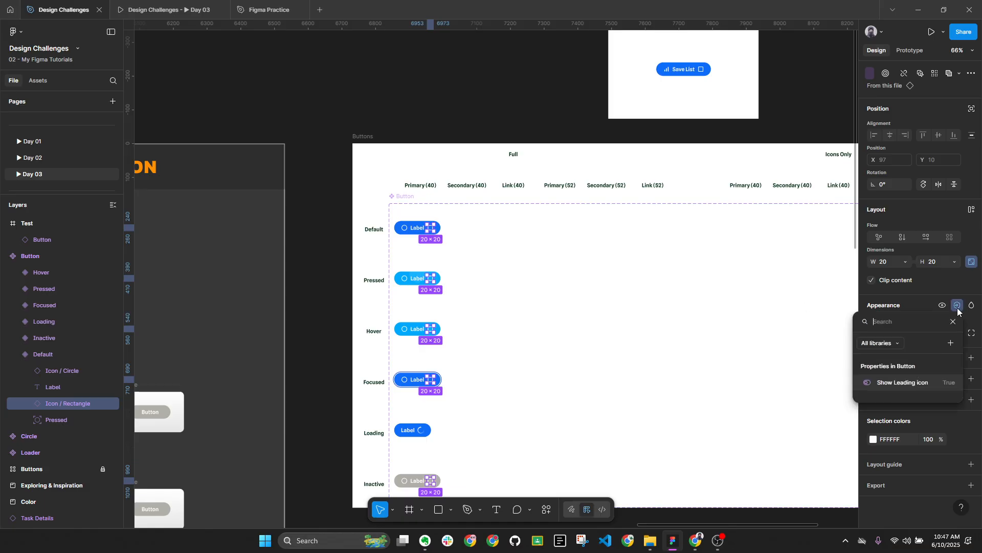
left_click(951, 342)
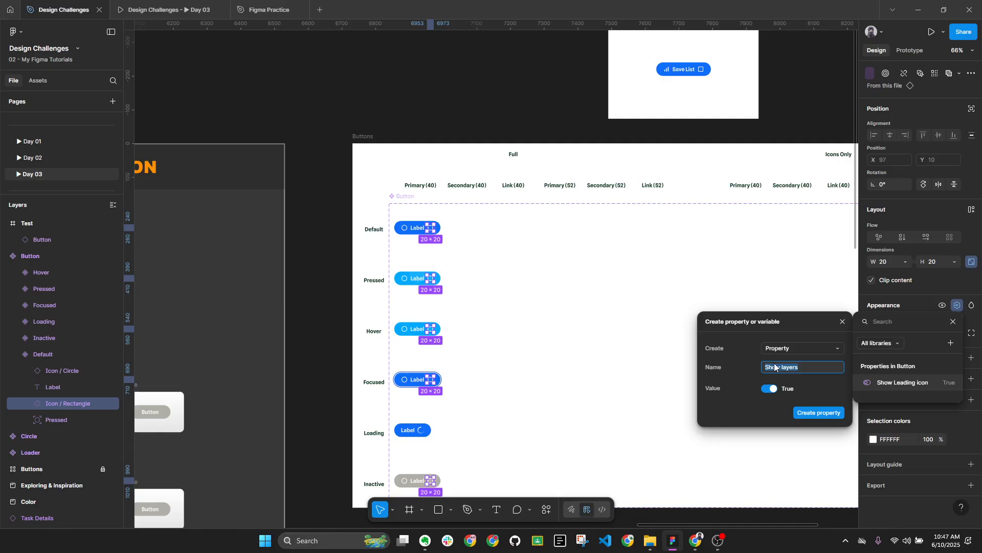
type("Show Trailing icon")
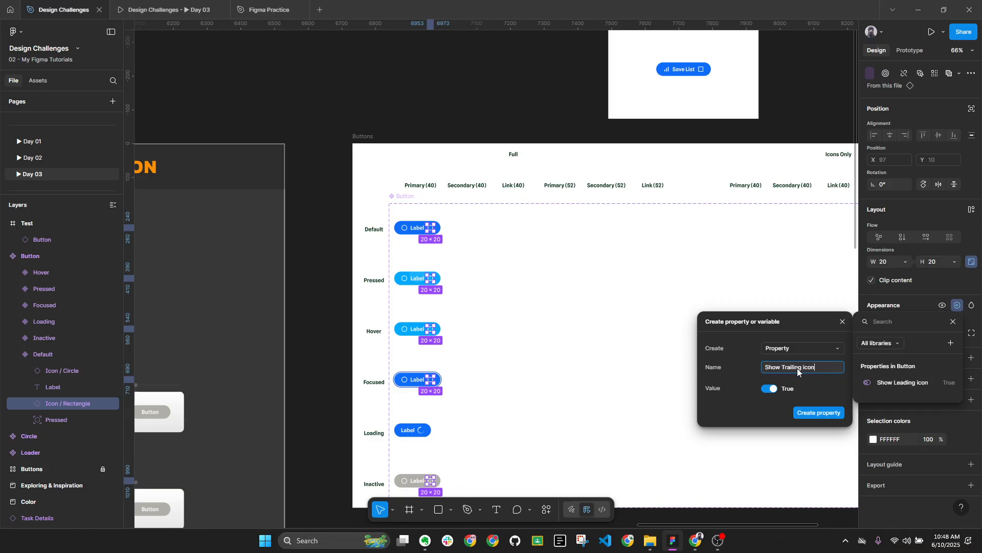
left_click(811, 412)
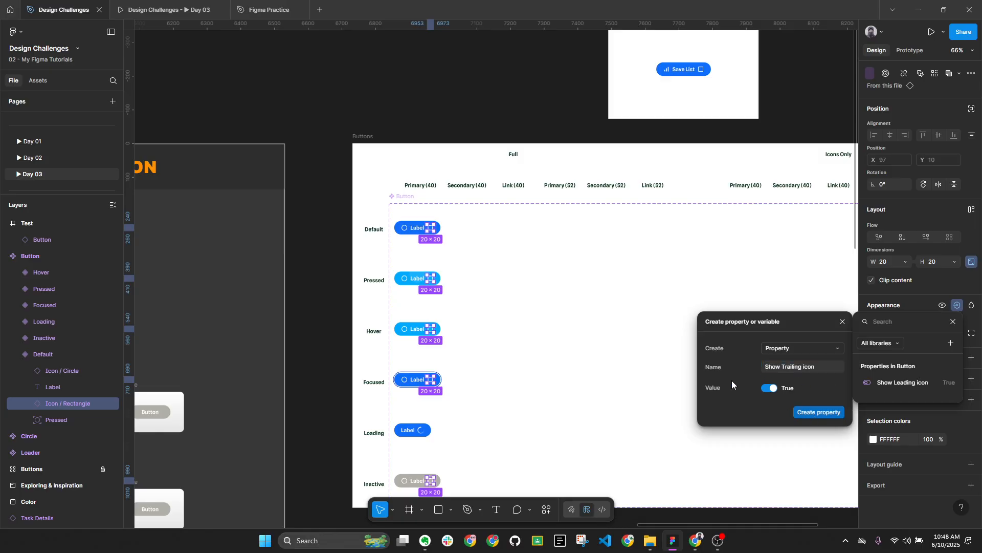
Turn off both Show Leading icon and Show Trailing icon on the Save List button in the Test frame
left_click_drag(589, 90, 536, 245)
scroll(644, 203, "up", 4)
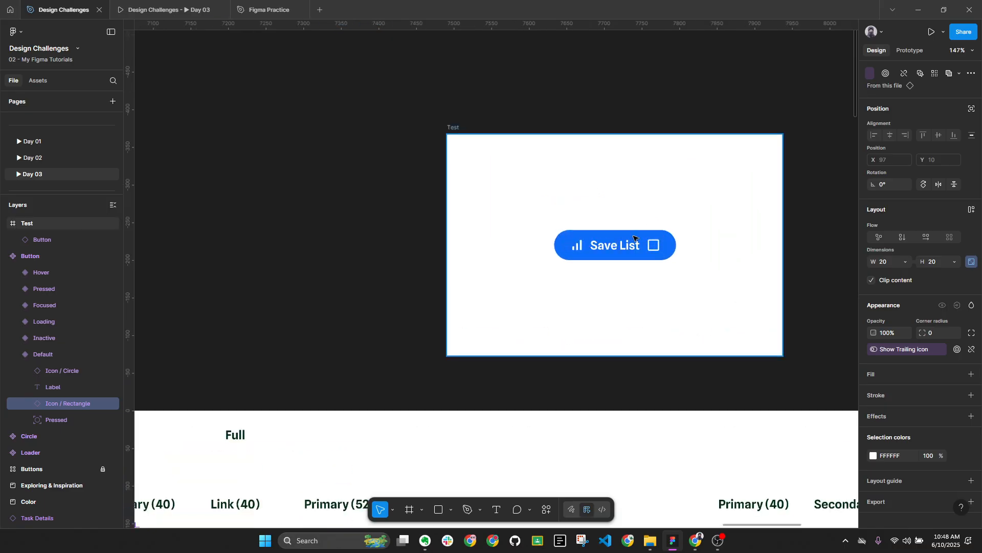
left_click(630, 243)
scroll(804, 163, "up", 2)
left_click(929, 152)
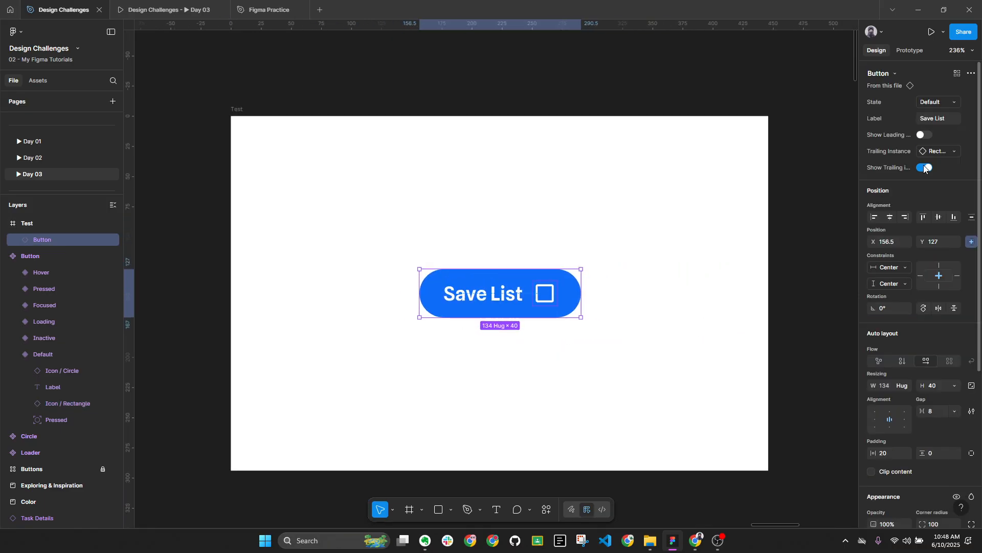
left_click(926, 167)
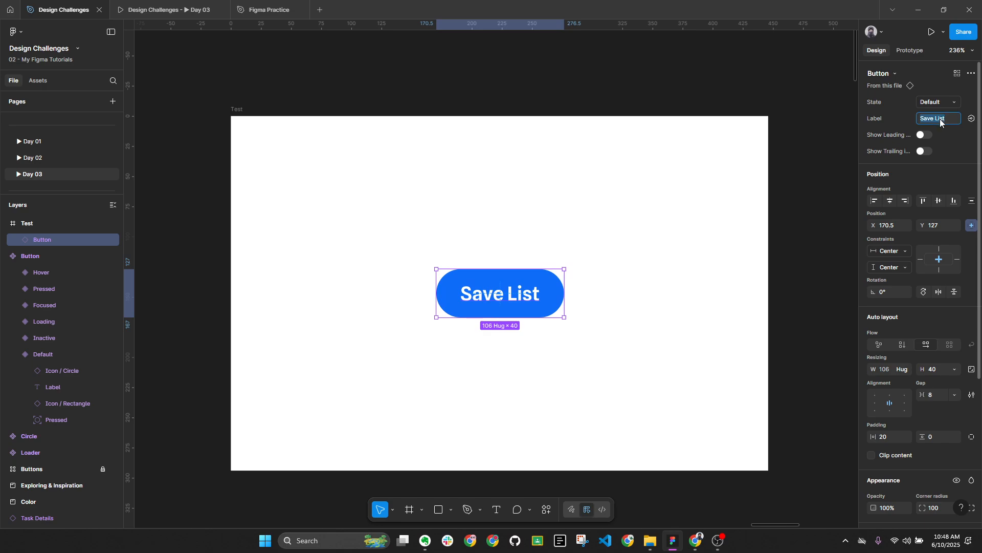
Change the test button's label to bsjdbcalknvdlk, show its leading and trailing icons, and deselect the button
type("calknvdlk")
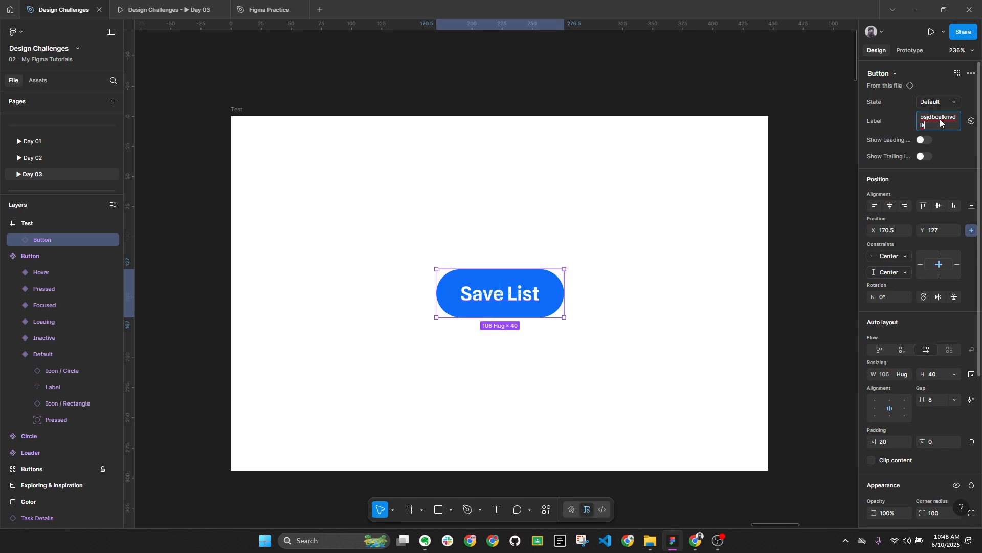
left_click(915, 145)
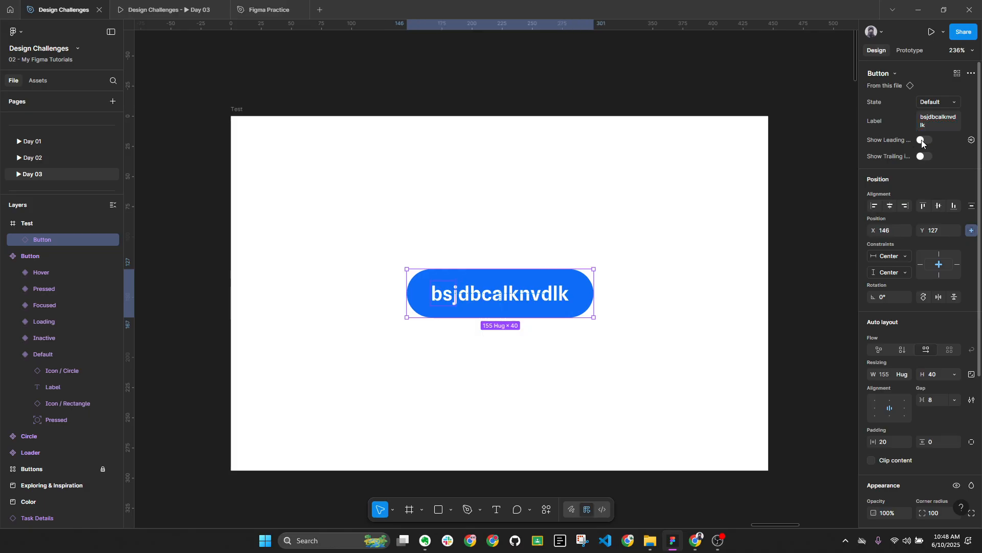
left_click(923, 141)
left_click(926, 171)
left_click(648, 223)
Collapse all expanded layers and return to the Button component set in the Buttons frame
scroll(648, 223, "down", 5)
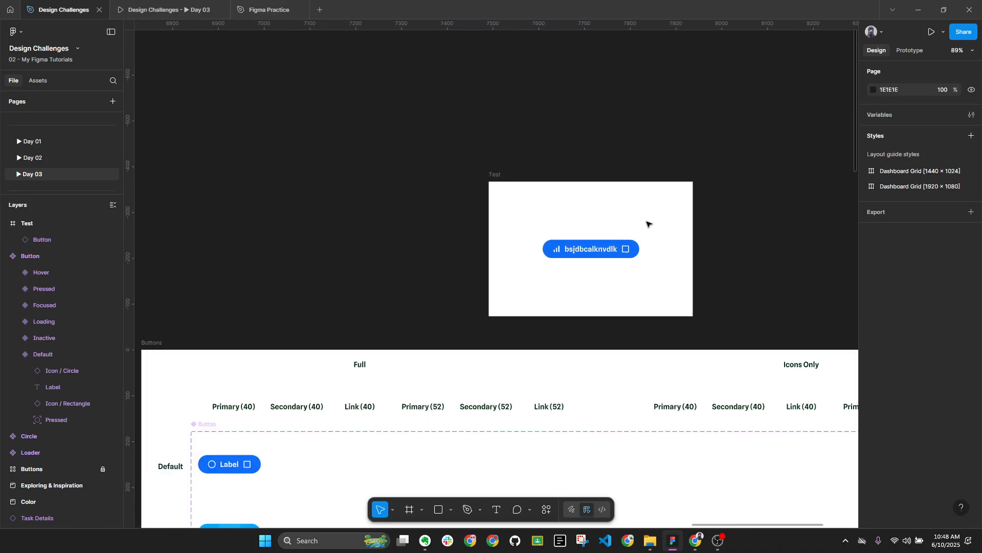
scroll(408, 292, "down", 5)
scroll(429, 179, "left", 3)
scroll(390, 179, "down", 3)
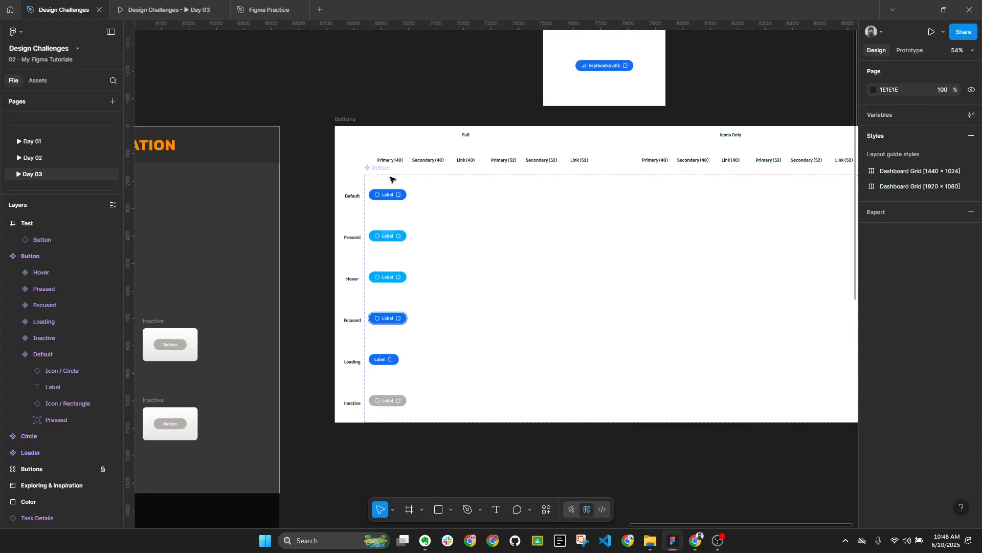
key("alt+l")
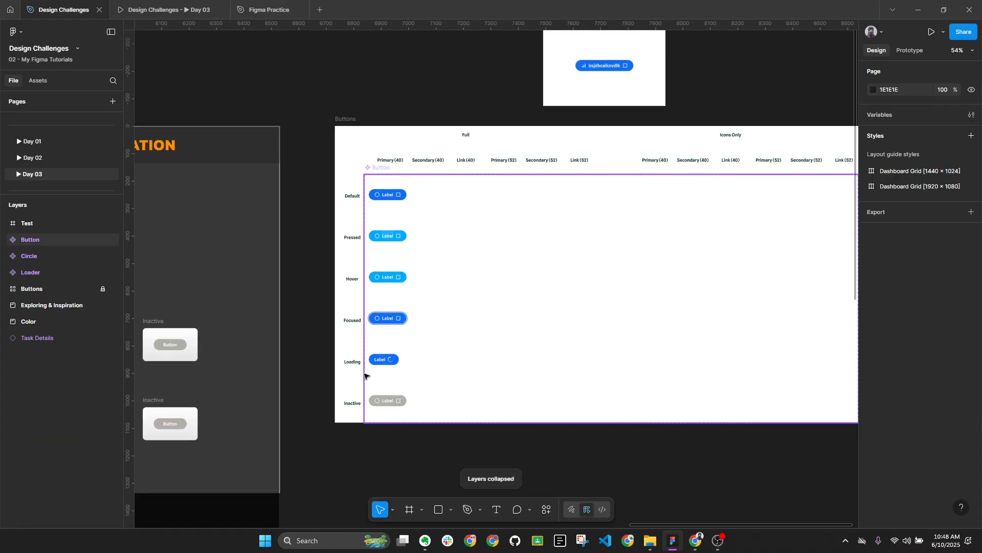
scroll(415, 286, "up", 3)
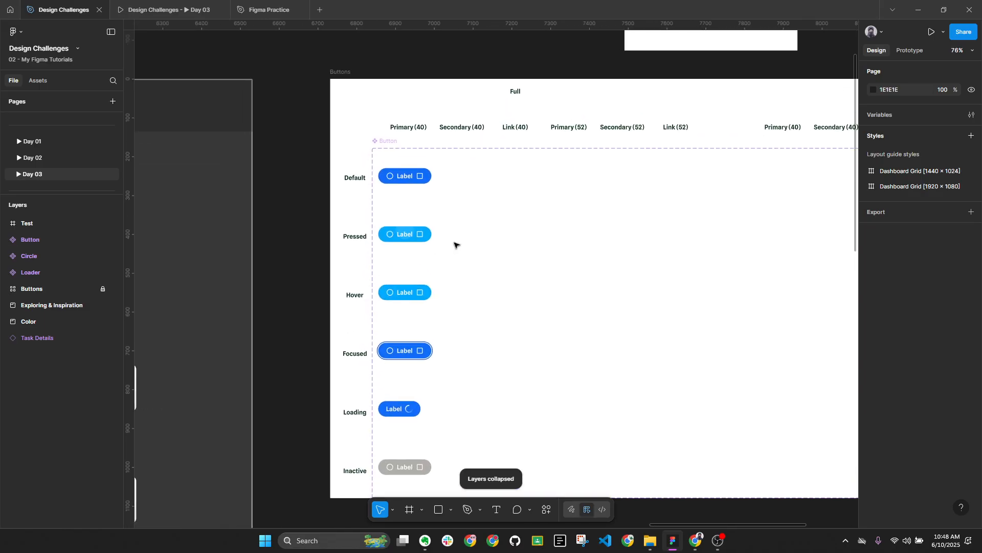
Remove the hidden stroke from the Default button of the Primary 01 row in the Exploring & Inspiration frame
scroll(489, 215, "down", 1)
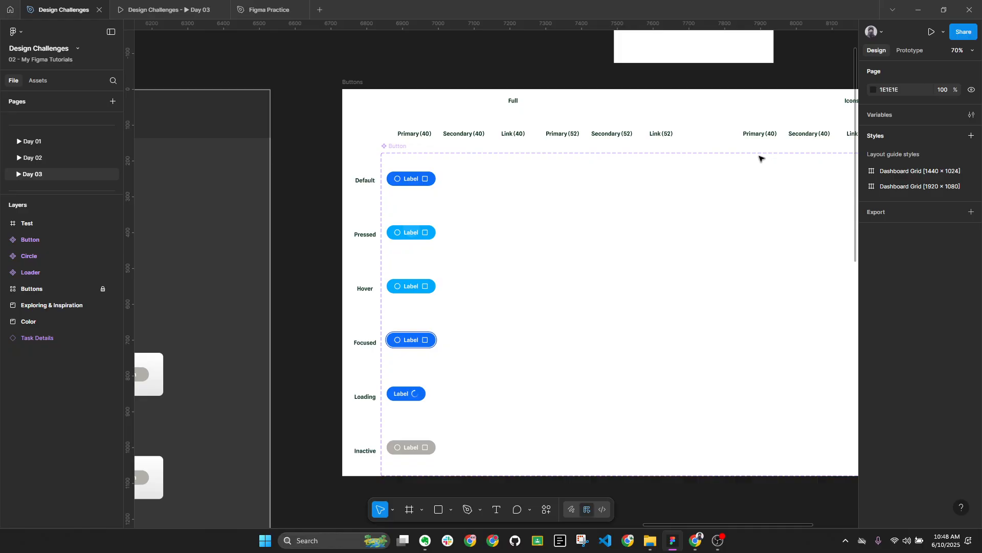
scroll(713, 166, "down", 2)
left_click_drag(457, 166, 566, 169)
scroll(614, 173, "up", 3)
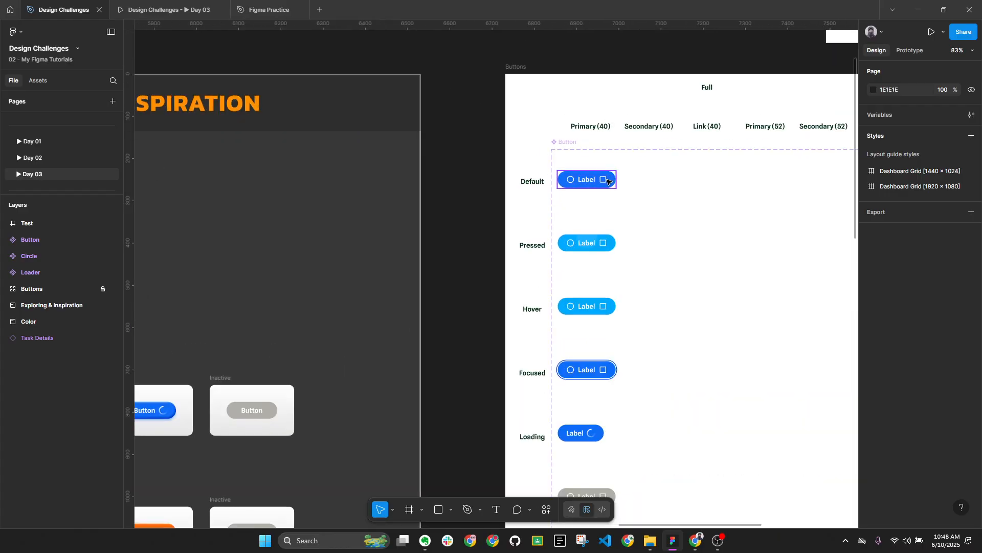
left_click(611, 181)
scroll(622, 181, "down", 3)
left_click_drag(438, 217, 629, 191)
scroll(308, 324, "up", 5)
scroll(308, 324, "up", 5)
double_click(357, 262)
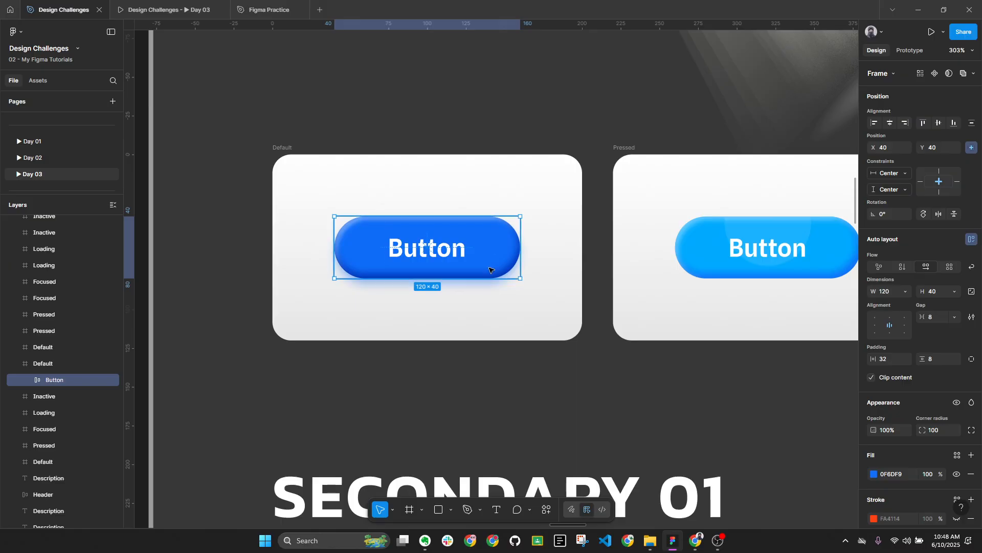
scroll(899, 394, "down", 3)
scroll(871, 398, "down", 3)
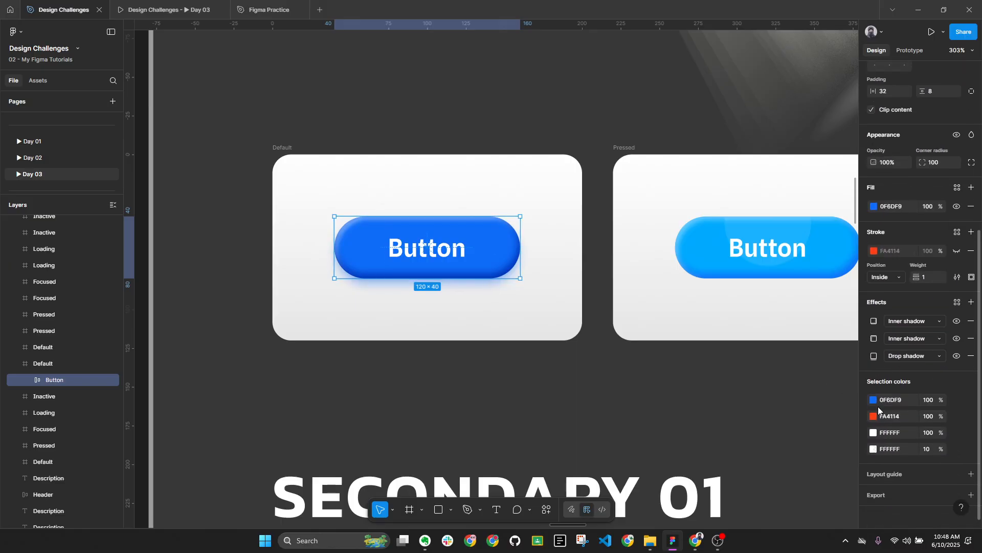
left_click(972, 249)
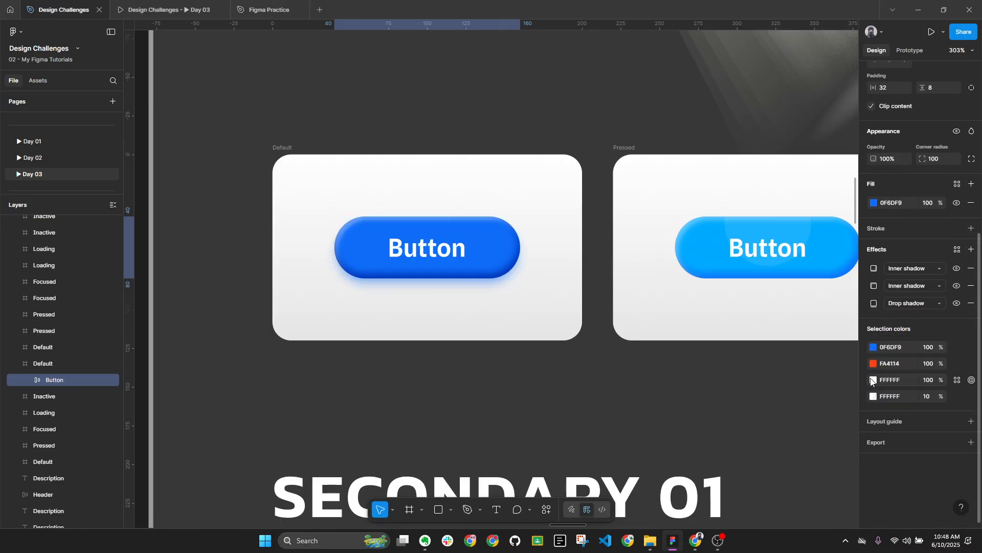
Review the drop shadow settings and the fill color of the Default inspiration button
left_click(874, 303)
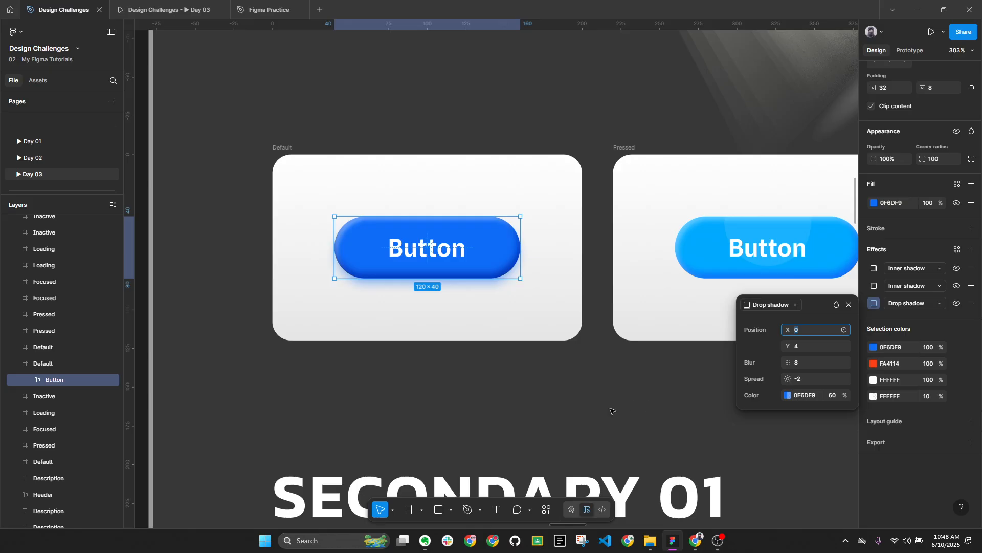
left_click(907, 200)
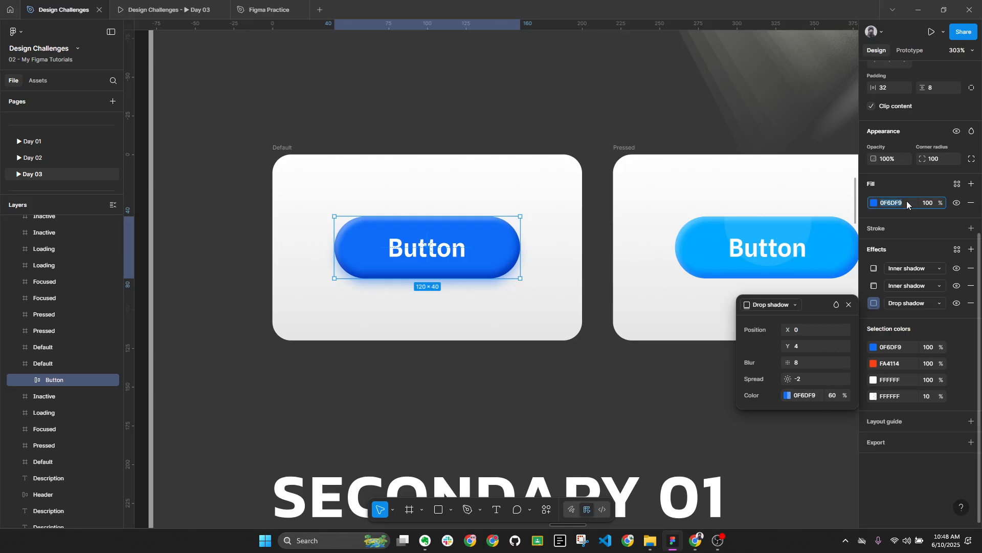
left_click(636, 406)
Duplicate the Default Primary 01 inspiration button and place the copy just above the Buttons frame as a reference
scroll(350, 300, "down", 3)
scroll(351, 299, "down", 2)
left_click(358, 281, "ctrl")
scroll(294, 241, "down", 6)
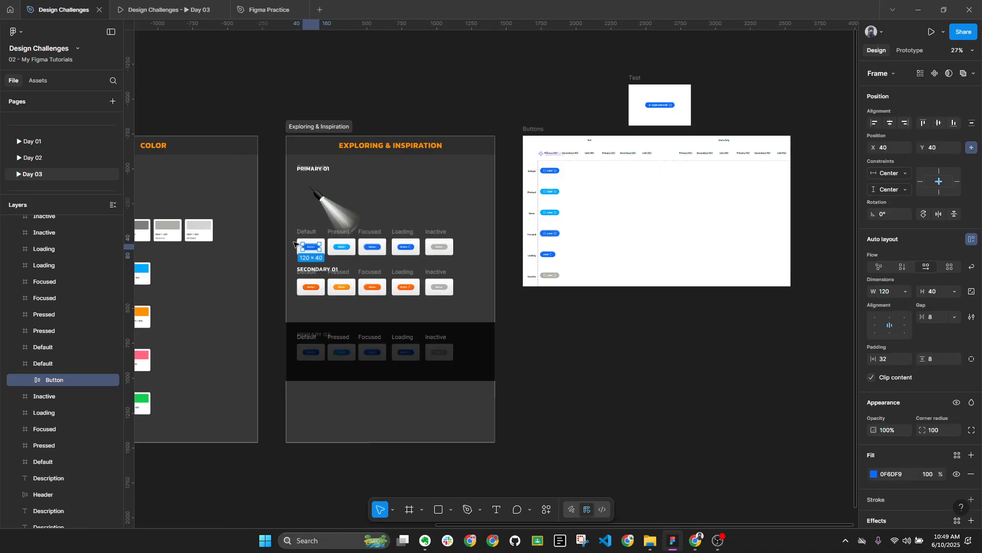
left_click_drag(314, 249, 555, 130)
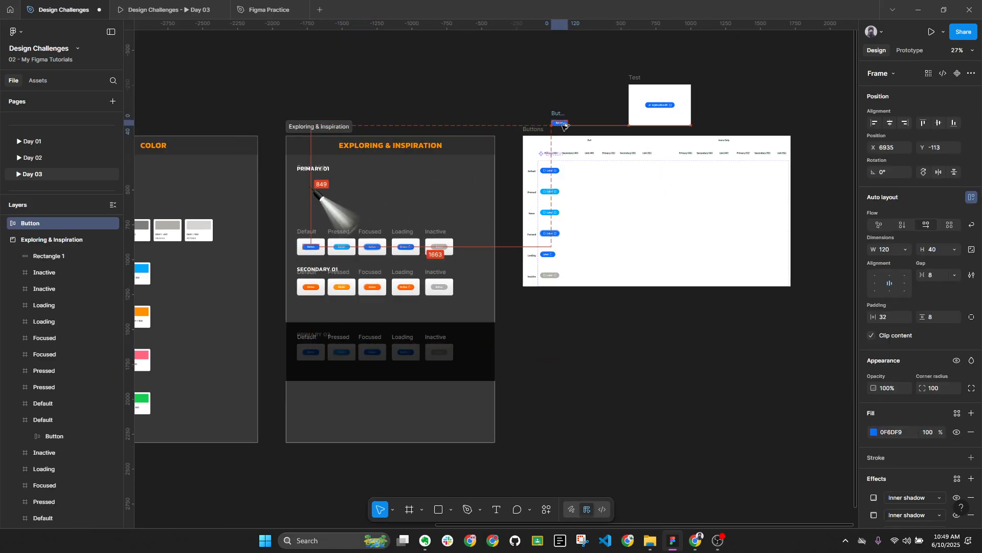
scroll(556, 130, "up", 5)
scroll(557, 155, "up", 3)
scroll(496, 212, "right", 3)
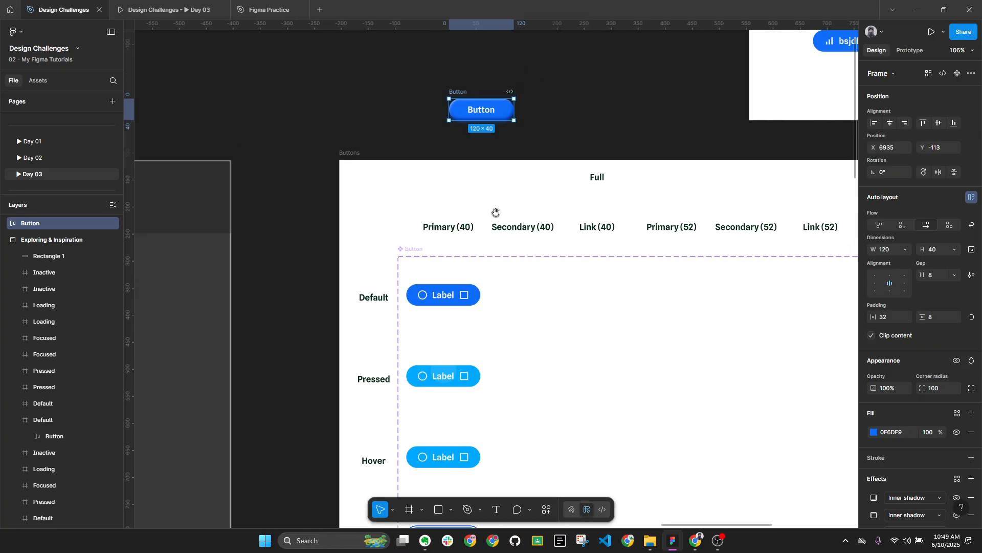
Add a drop shadow with color 0F6DF9 to the Default, Focused and Loading variants of the Button component
left_click(477, 294)
key("alt+l")
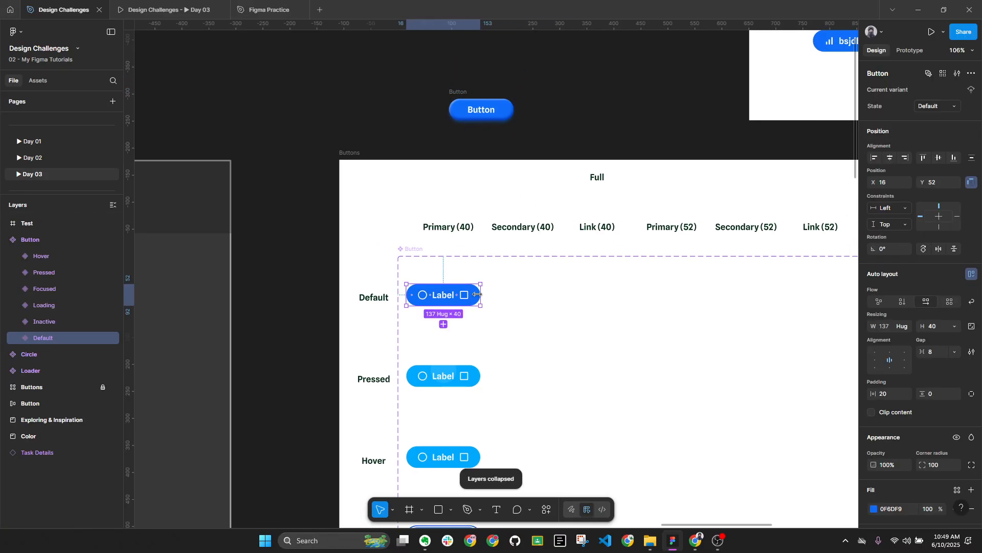
scroll(439, 275, "down", 2, "ctrl")
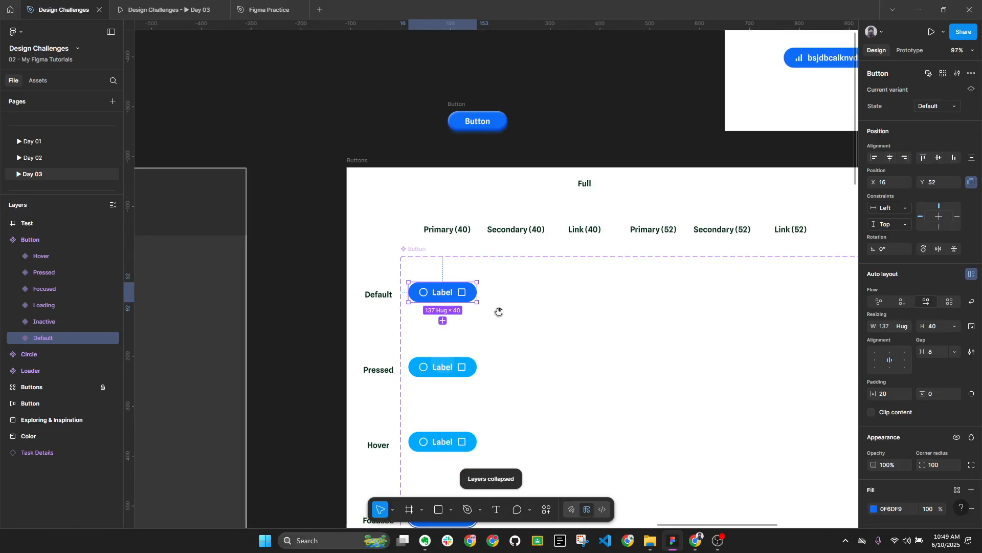
scroll(486, 276, "down", 3)
left_click(445, 414, "shift")
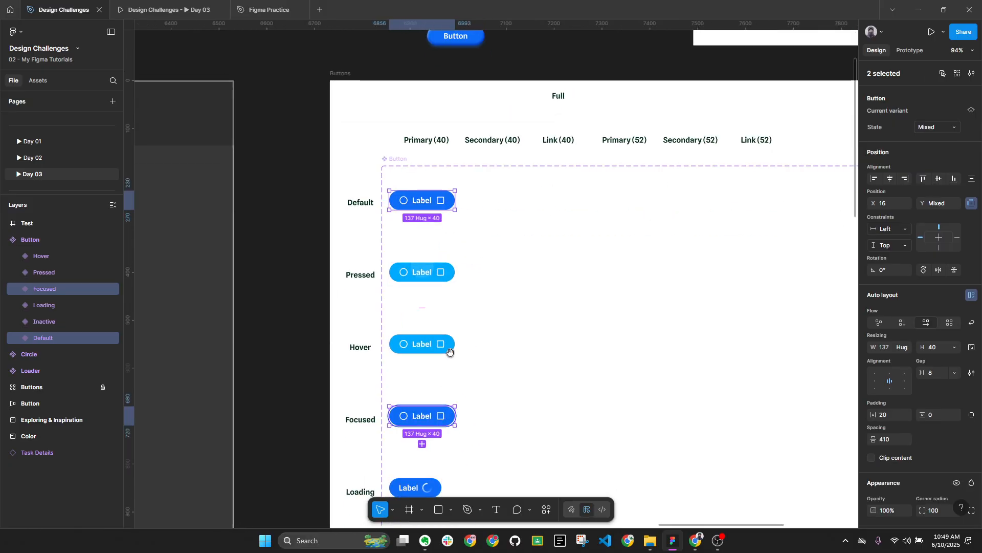
scroll(455, 284, "down", 2)
scroll(454, 284, "down", 1)
left_click(428, 403, "shift")
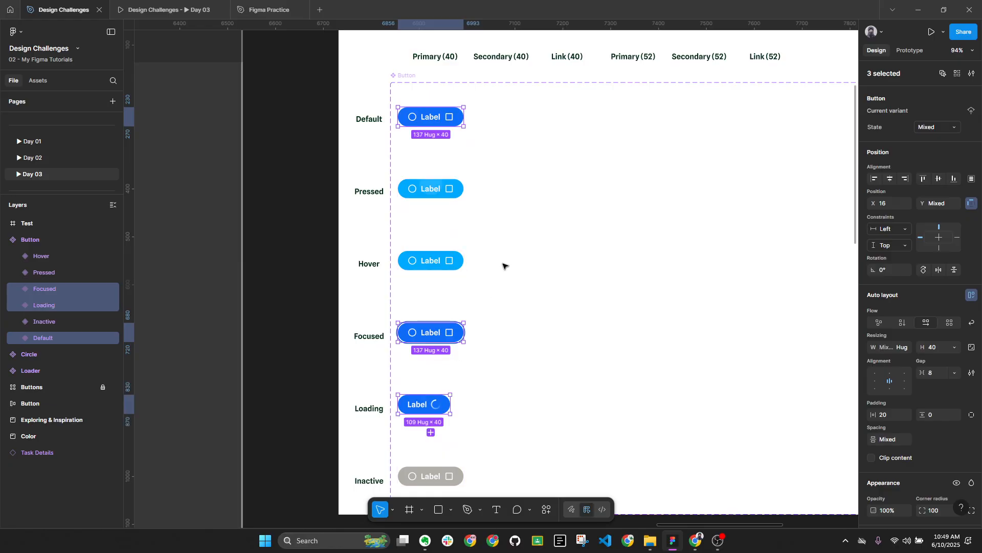
scroll(516, 229, "down", 2, "ctrl")
left_click_drag(516, 230, 495, 264)
left_click_drag(486, 222, 467, 274)
scroll(902, 416, "down", 5)
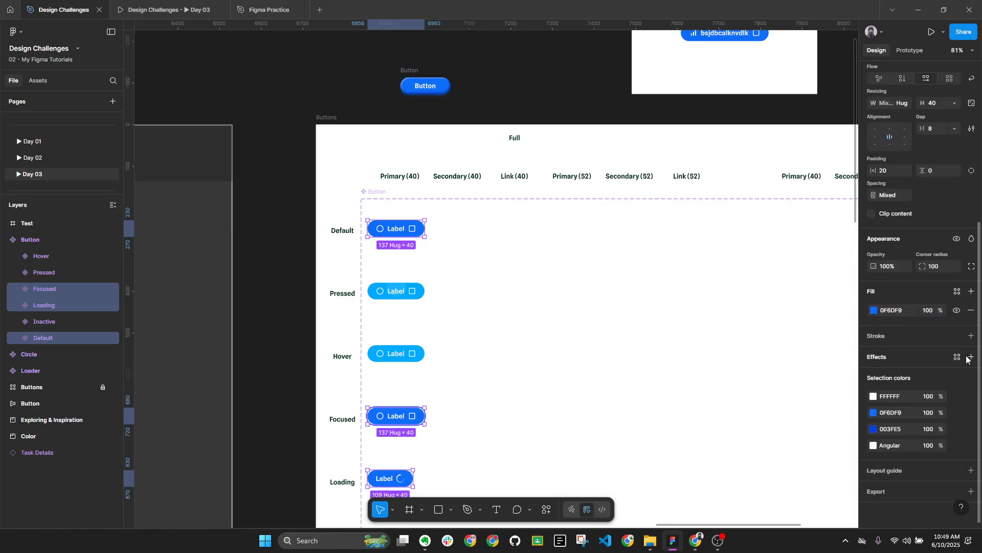
left_click(971, 356)
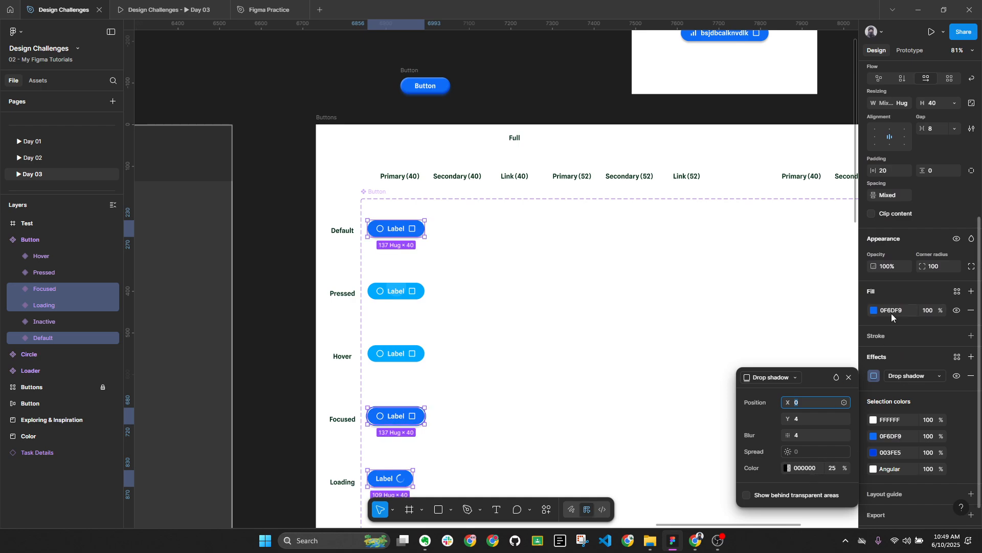
left_click(803, 468)
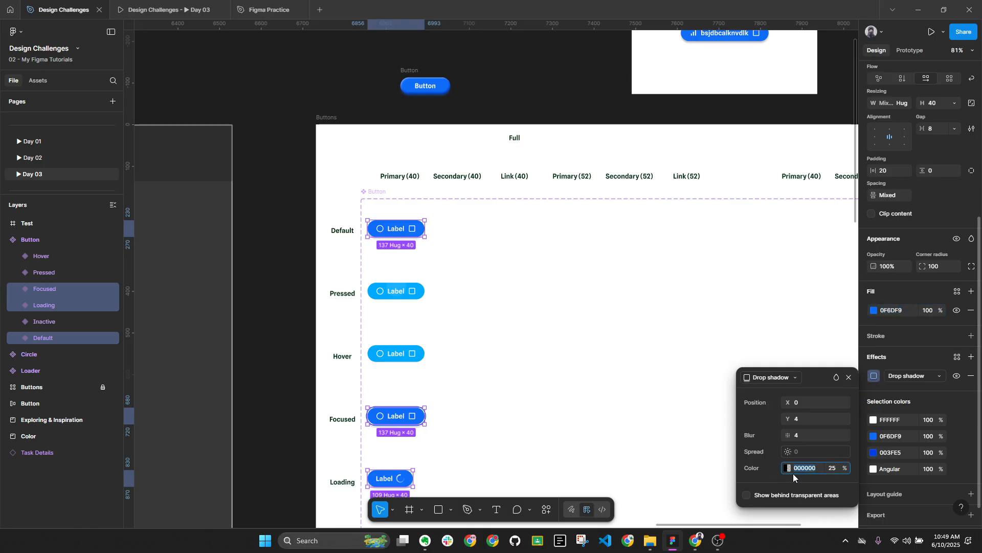
key("Return")
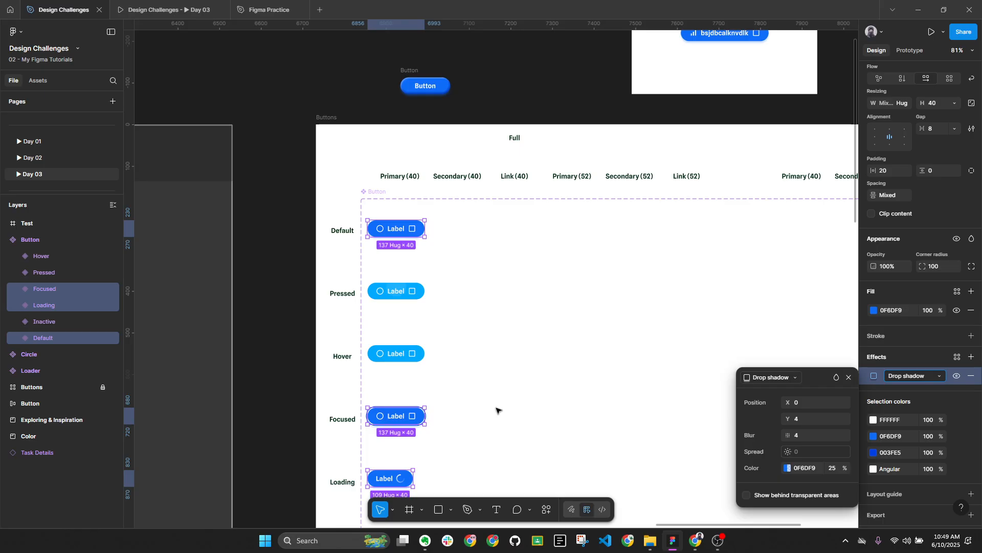
Check the drop shadow values of the reference button above the Buttons frame
scroll(373, 242, "up", 5)
scroll(373, 243, "down", 2)
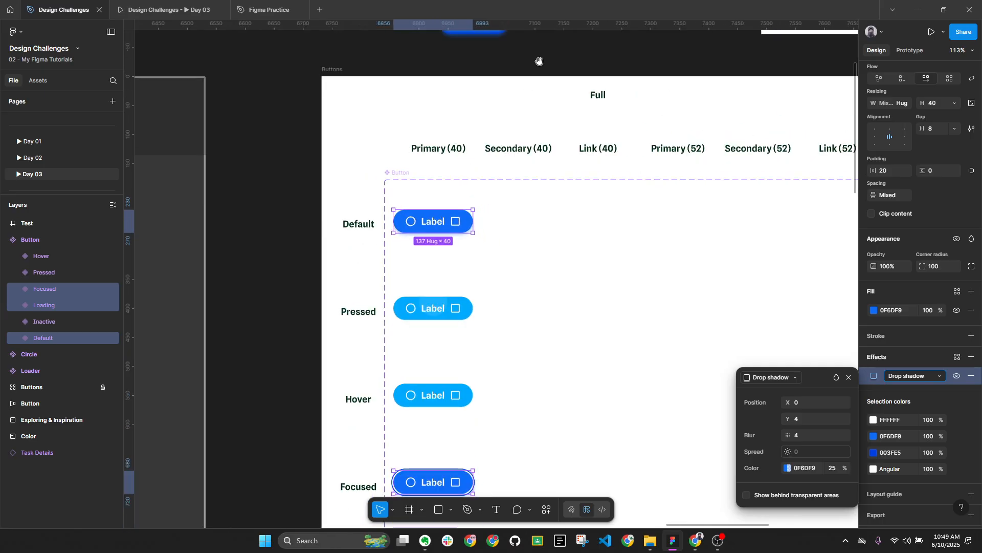
left_click_drag(539, 62, 519, 145)
left_click(444, 95)
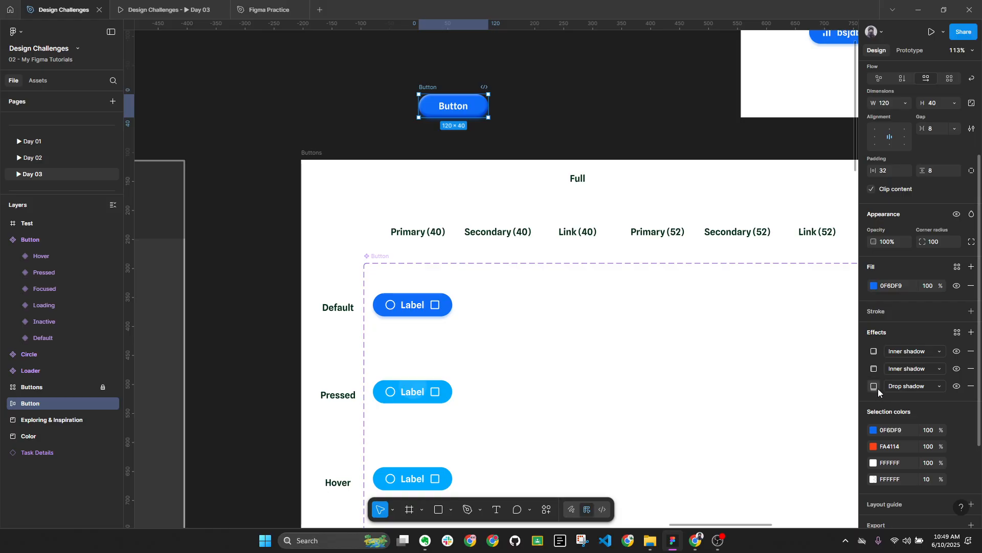
left_click(874, 386)
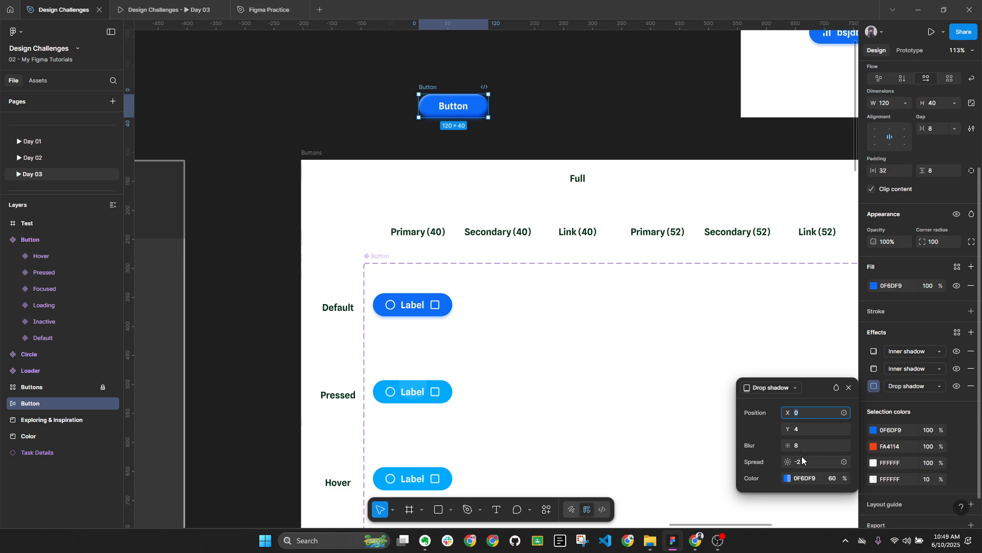
Set the drop shadow of the Default, Focused and Loading variants to Y 2, blur 8 and 60% opacity
left_click(412, 310)
scroll(414, 313, "down", 5)
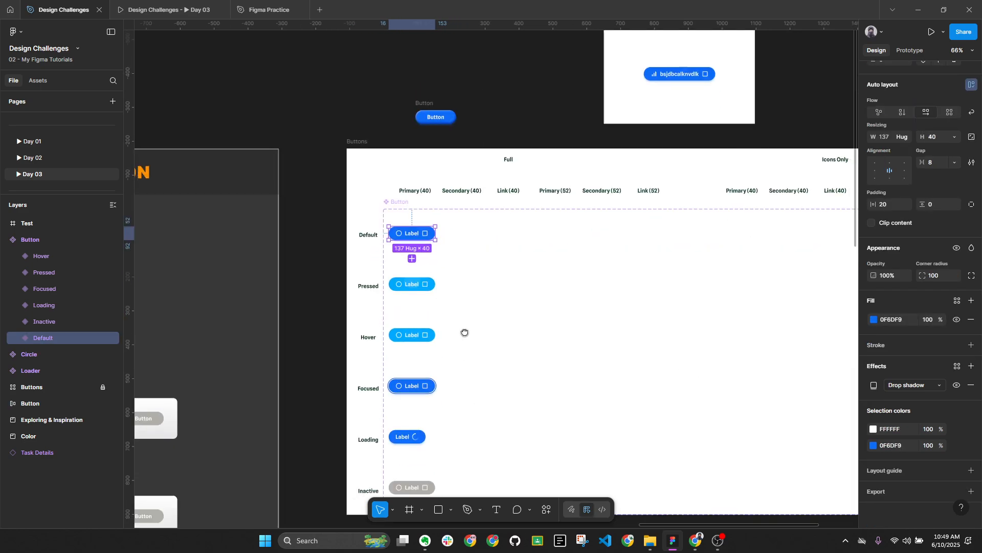
scroll(465, 332, "down", 1)
left_click(412, 368, "shift")
left_click(407, 419, "shift")
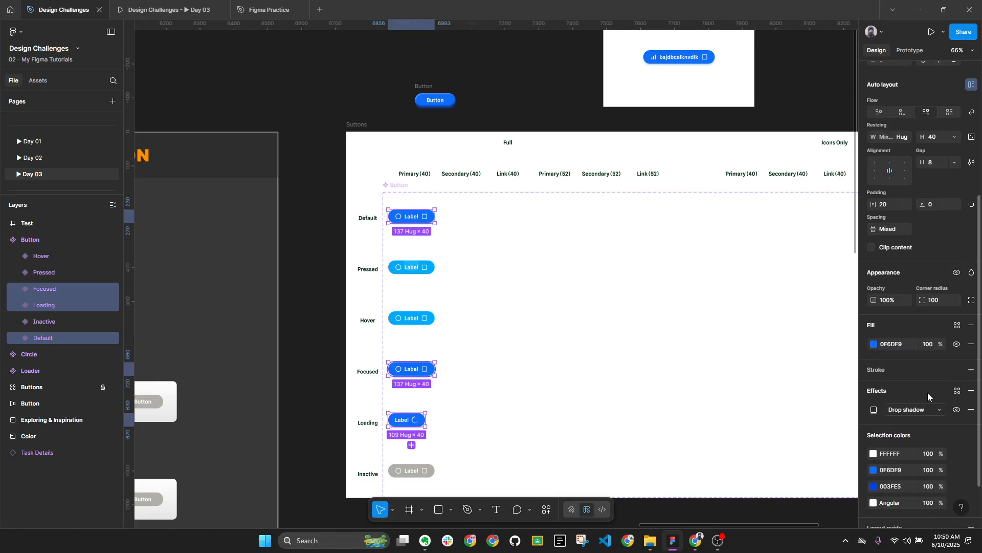
left_click(874, 410)
left_click(799, 433)
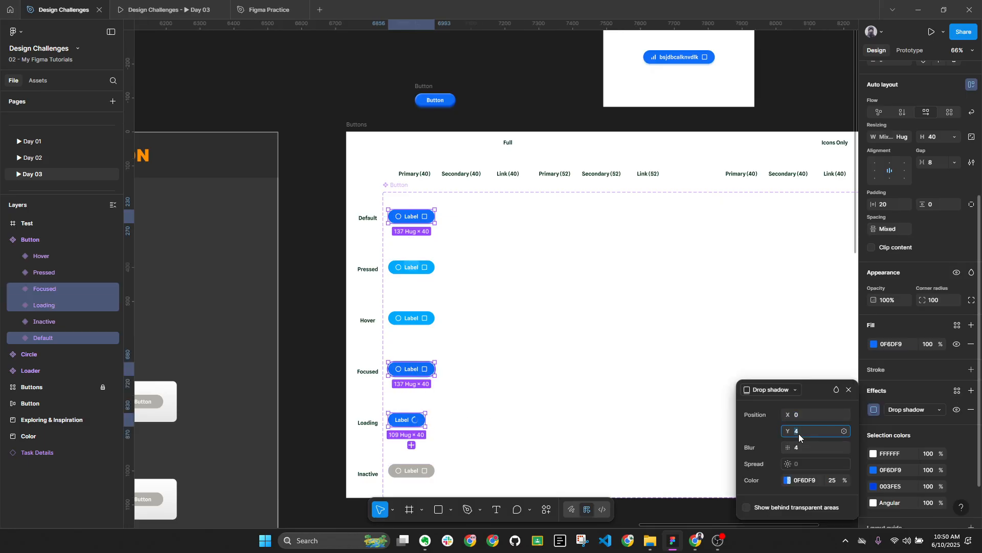
type("2")
left_click(798, 448)
type("8")
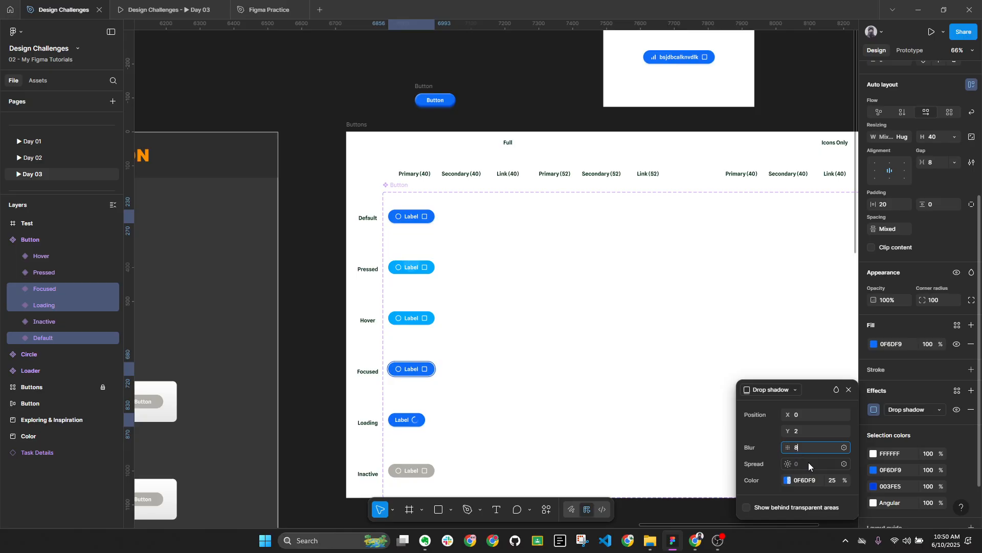
key("Return")
left_click(833, 481)
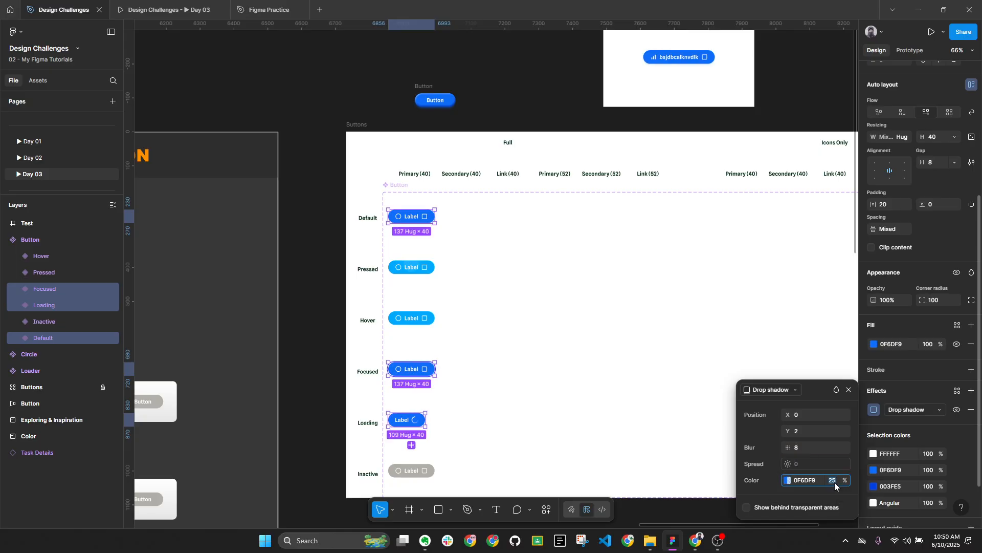
type("60")
key("Return")
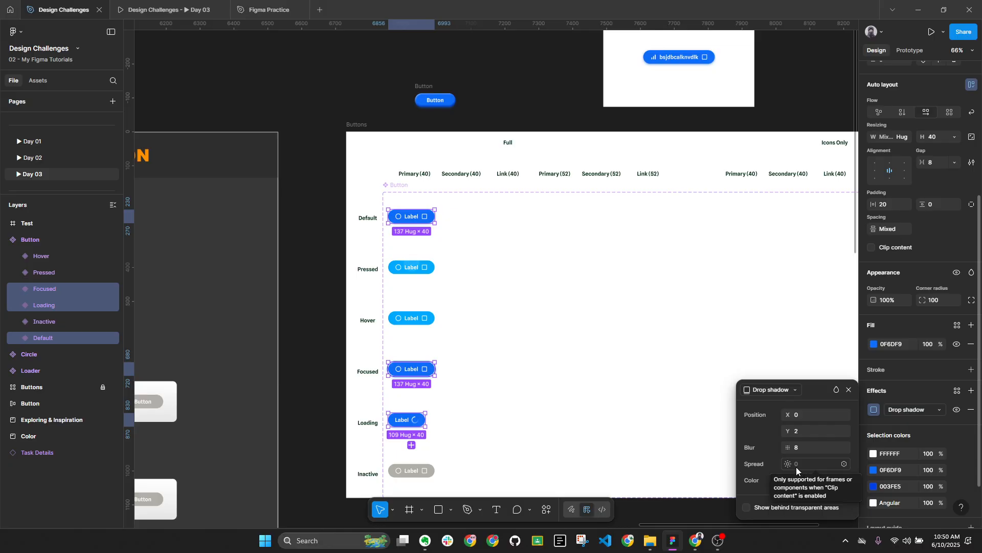
Enable Clip content on the three selected variants and set their drop shadow spread to -2
left_click(871, 248)
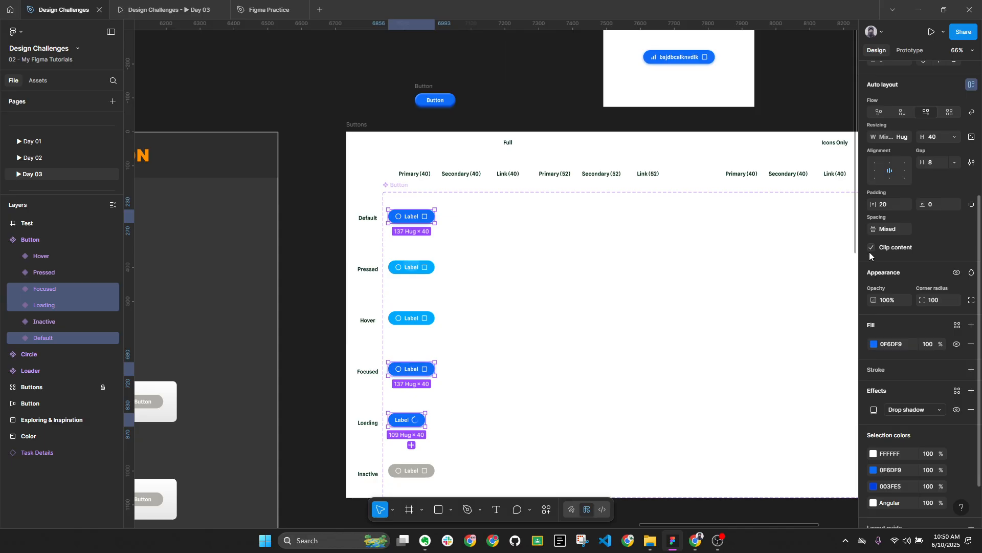
left_click(874, 409)
left_click(797, 485)
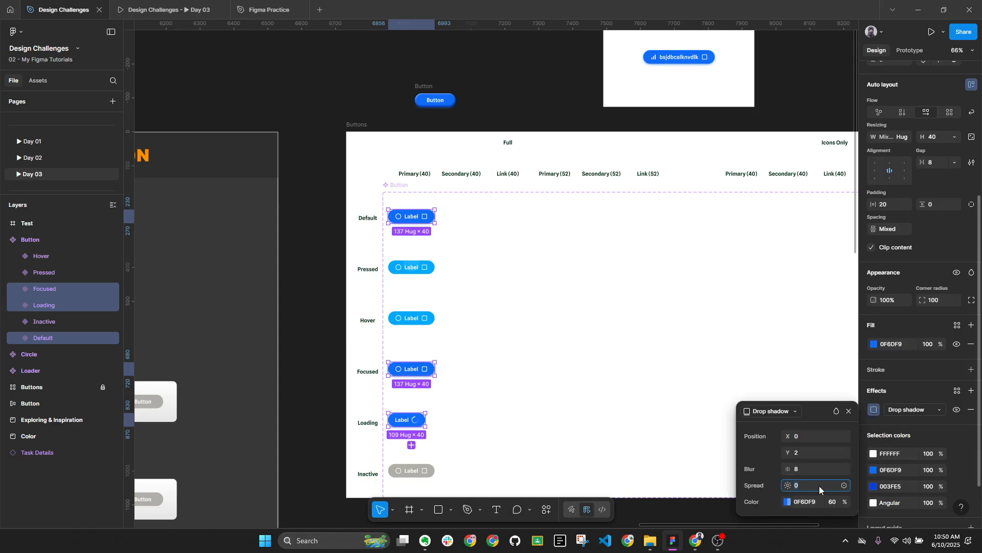
key("Return")
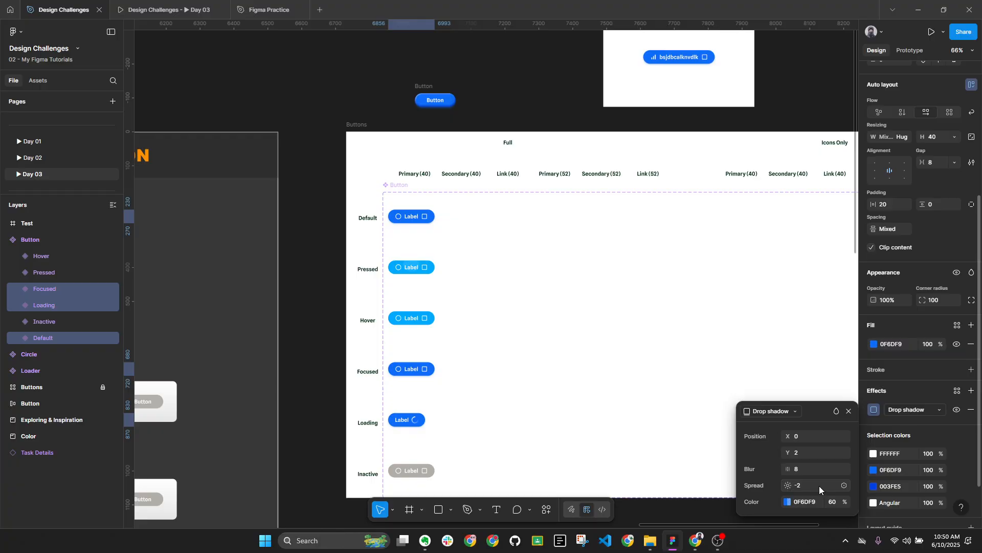
Inspect the Default variant's new drop shadow up close and compare it with the Pressed variant
scroll(429, 223, "up", 5)
scroll(394, 181, "up", 4)
left_click(477, 248)
left_click_drag(463, 245, 662, 274)
left_click(605, 182)
key("alt")
key("alt+l")
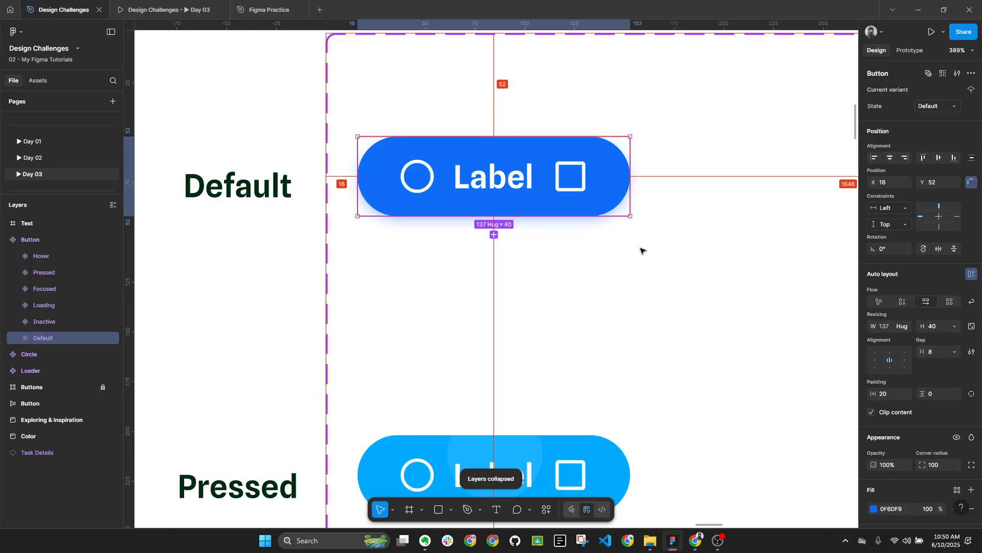
scroll(606, 235, "down", 1)
scroll(605, 235, "down", 1)
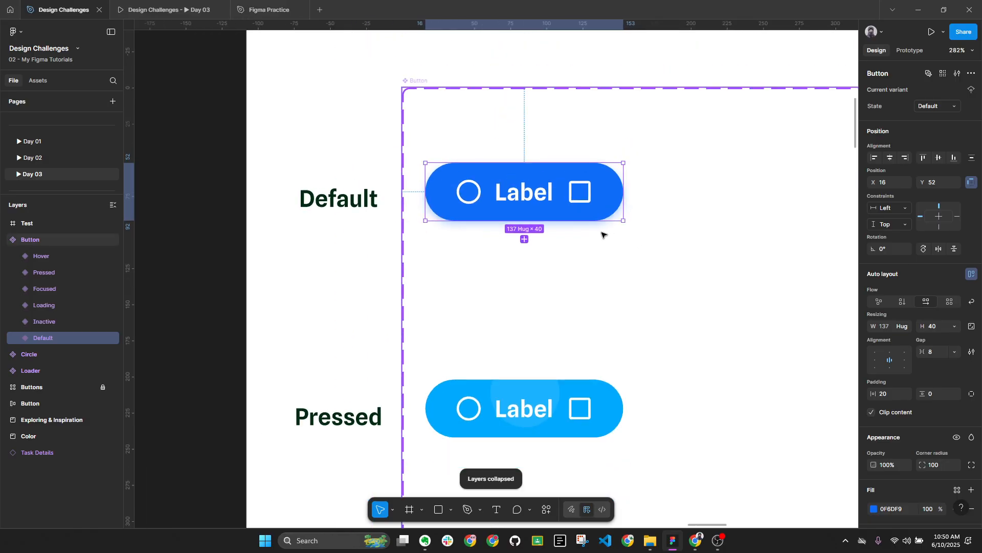
scroll(601, 235, "down", 1)
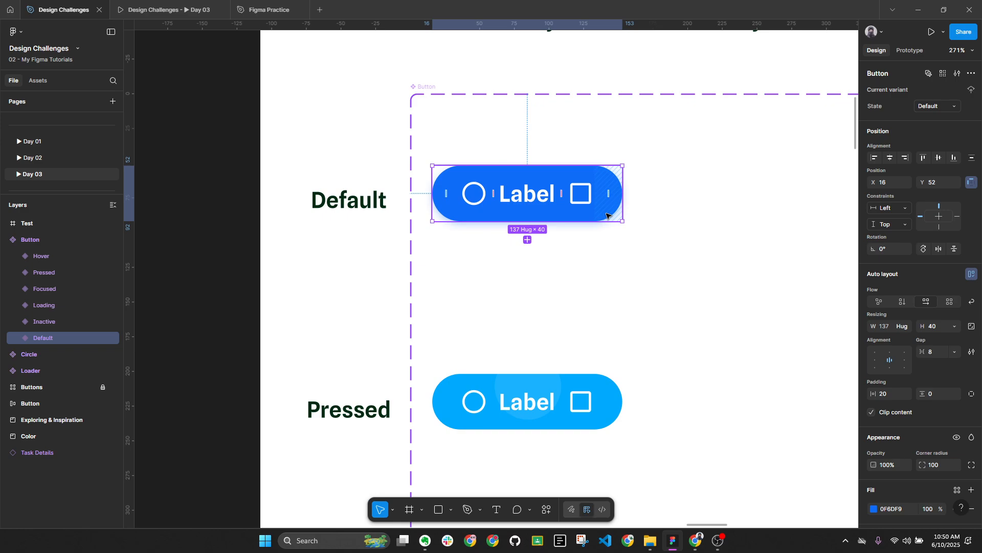
scroll(518, 201, "down", 4)
left_click_drag(609, 311, 500, 177)
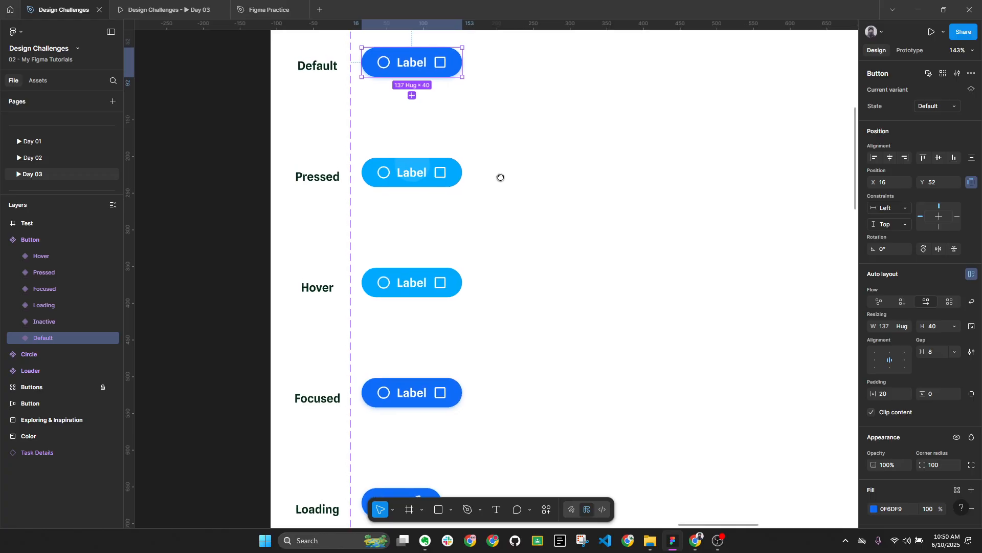
scroll(509, 205, "down", 5)
left_click(456, 325, "shift")
left_click(463, 391, "shift")
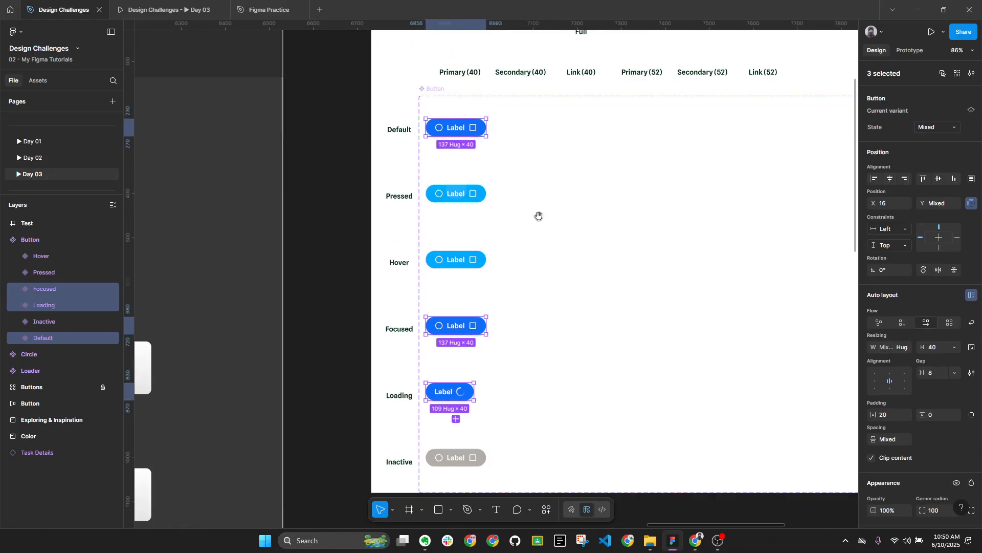
Check the position, blur and color of the second inner shadow on the reference button above the Buttons frame
left_click_drag(539, 216, 513, 289)
scroll(448, 102, "up", 2)
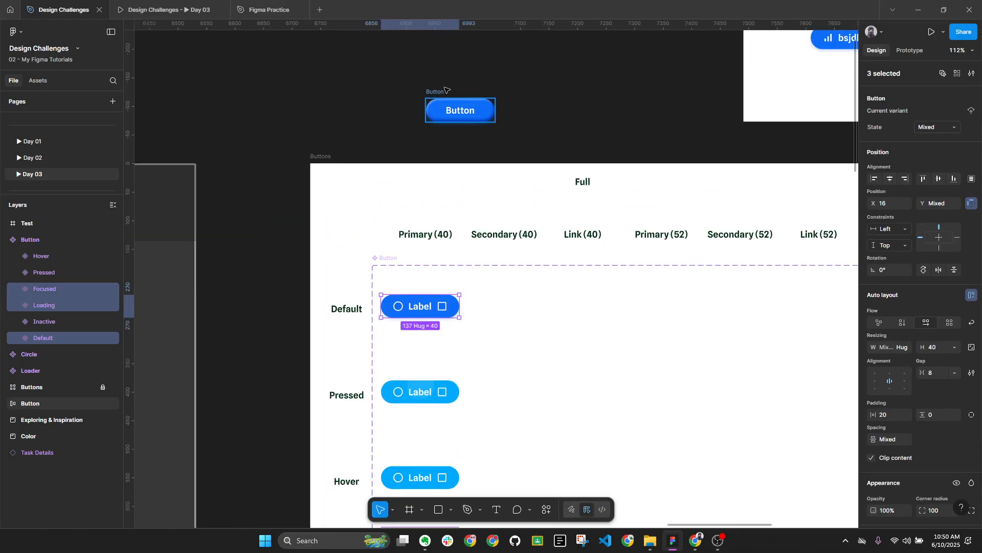
left_click(445, 91)
scroll(916, 388, "down", 5)
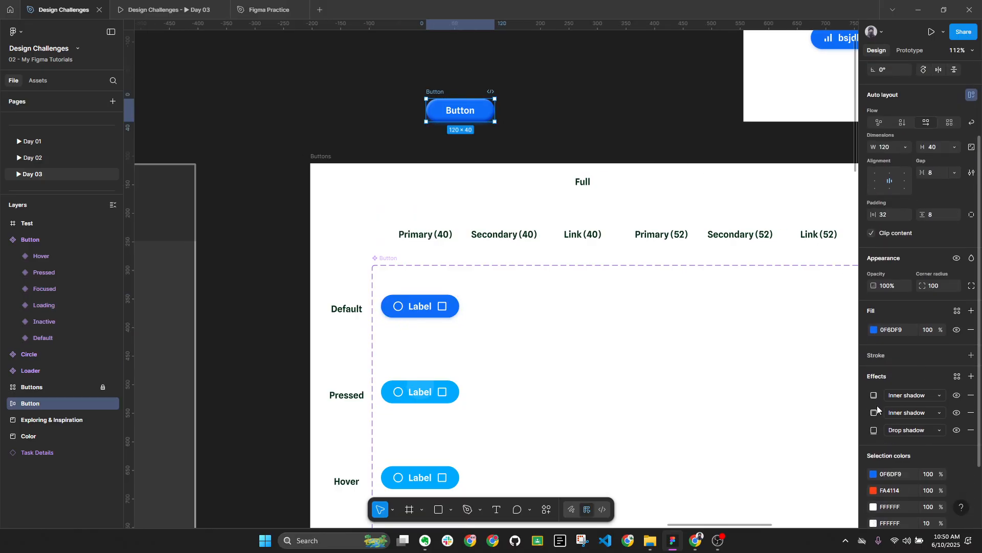
left_click(874, 412)
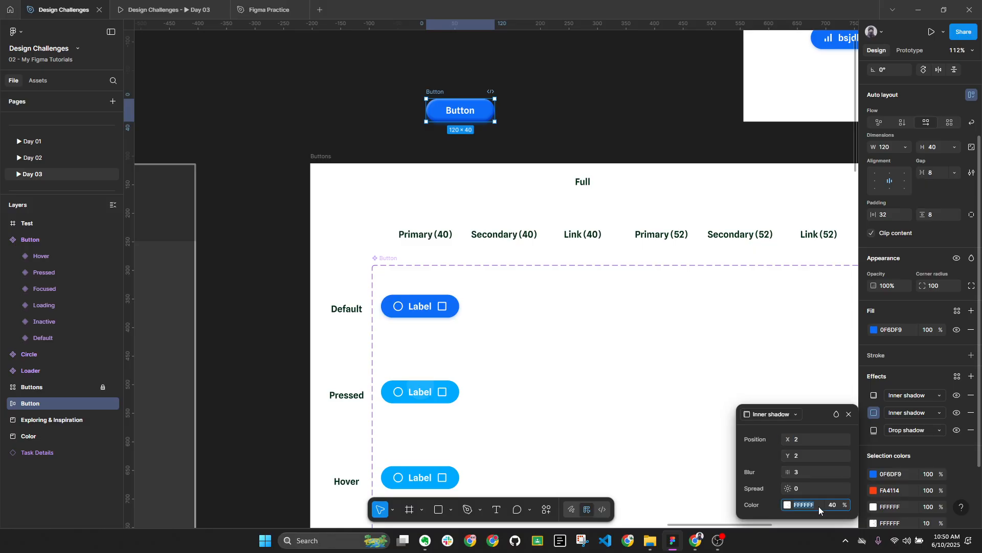
left_click(618, 395)
Add an inner shadow effect to the Default, Focused and Loading variants together
scroll(506, 220, "down", 3)
left_click(463, 189)
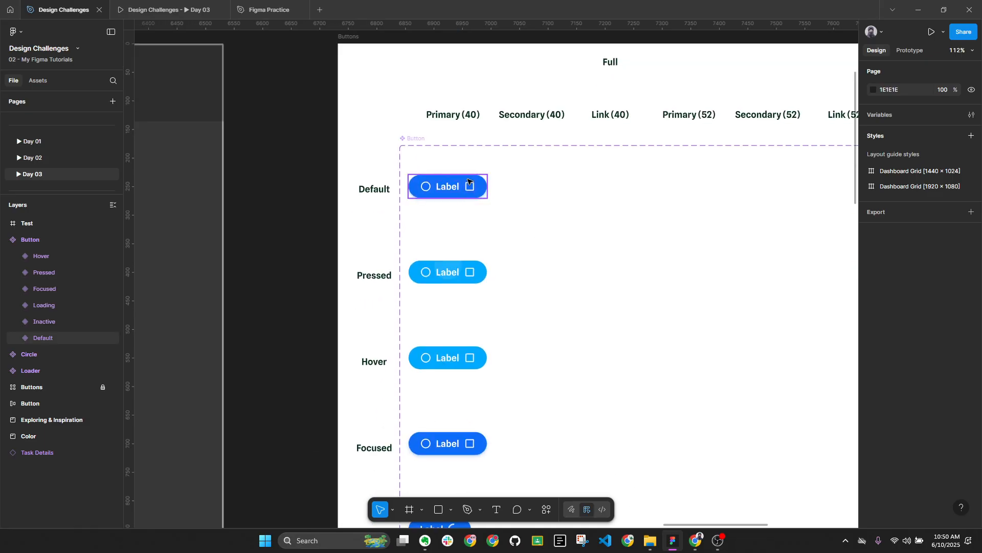
scroll(472, 203, "down", 3, "ctrl")
left_click(457, 353, "shift")
left_click(450, 406, "shift")
scroll(461, 328, "up", 8, "ctrl")
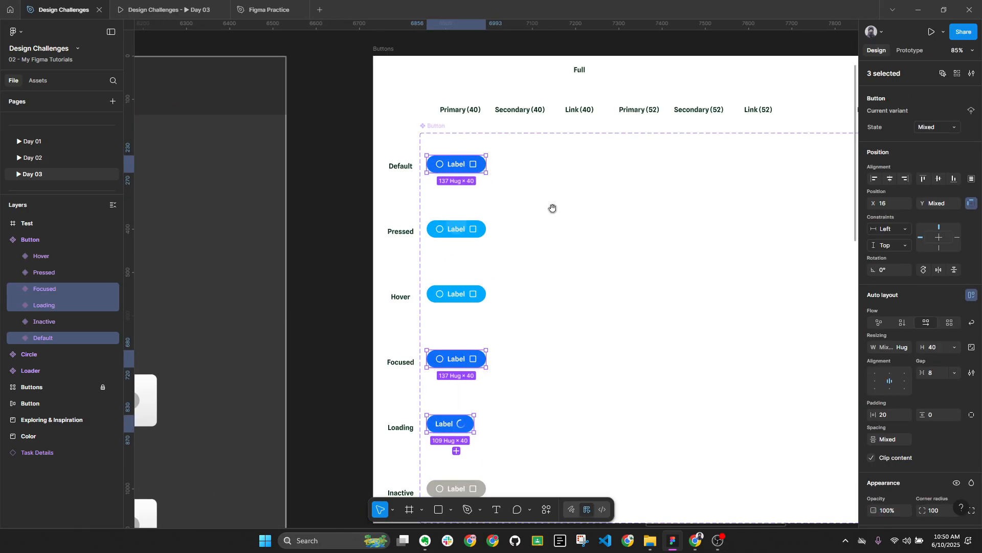
scroll(947, 409, "down", 5)
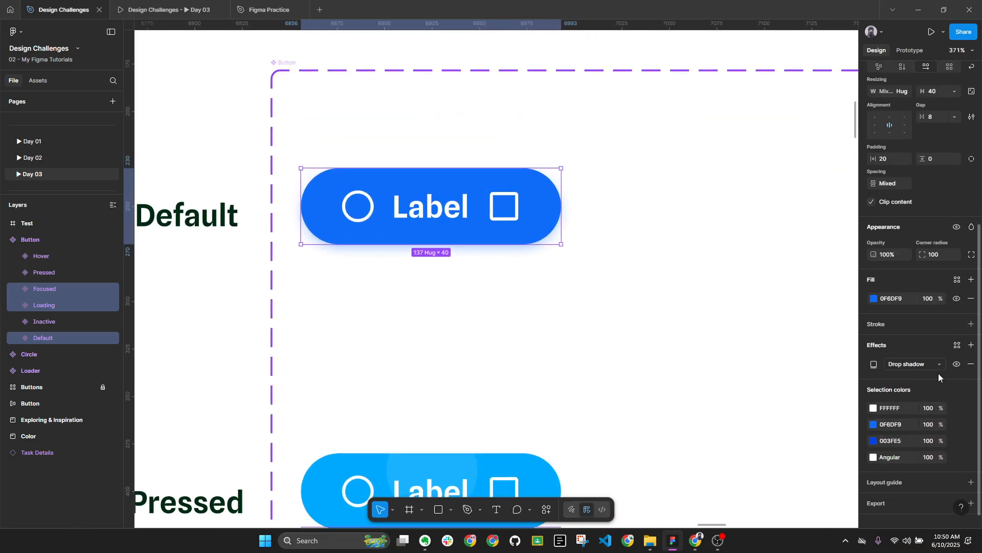
left_click(970, 346)
left_click(909, 365)
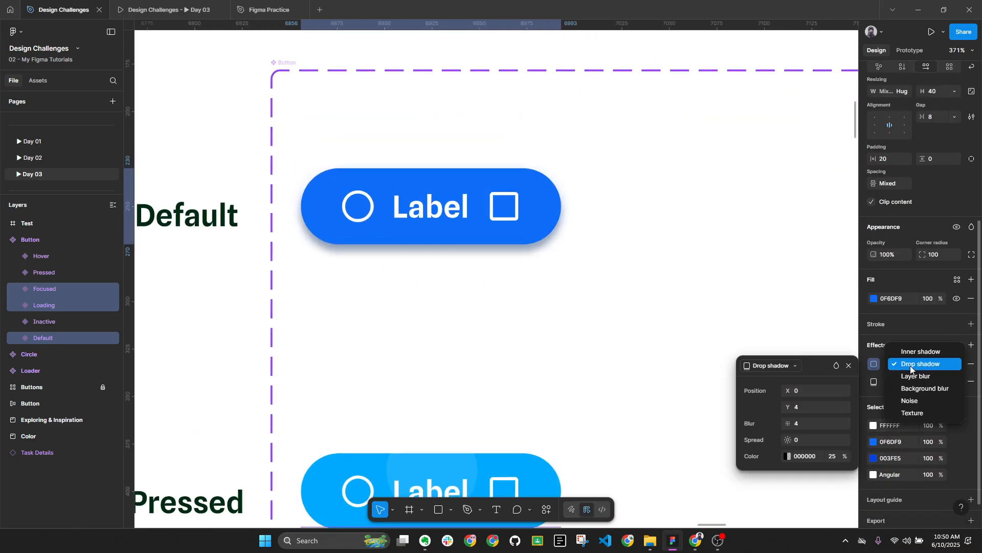
left_click(911, 352)
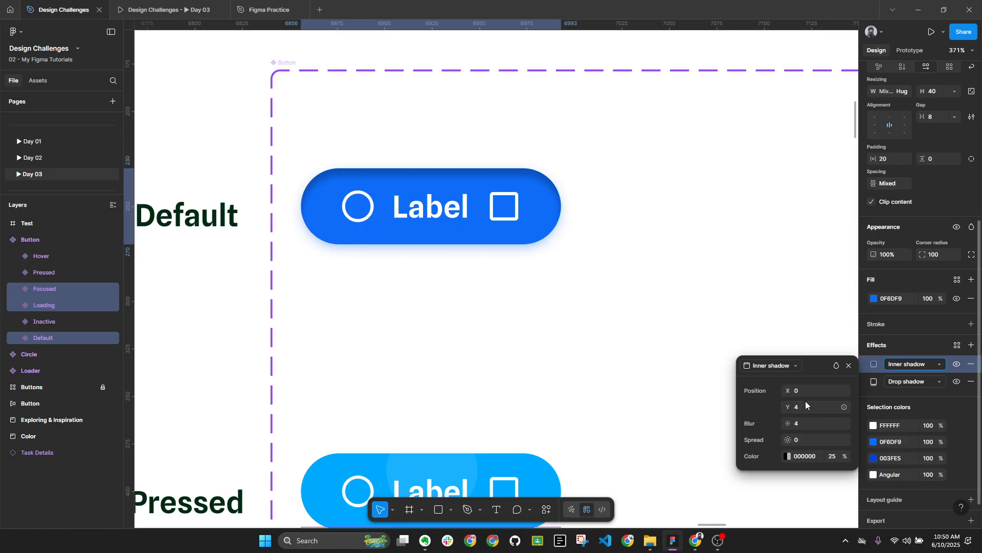
Set the new inner shadow to X 2, Y 2, blur 3 and color FFFFFF
left_click(795, 392)
type("2")
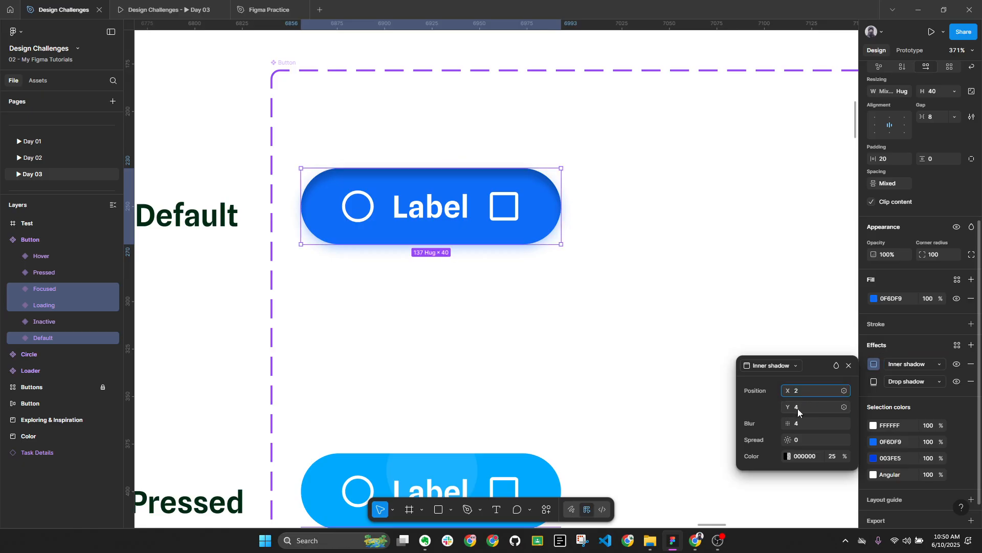
left_click(806, 406)
type("2")
left_click(808, 424)
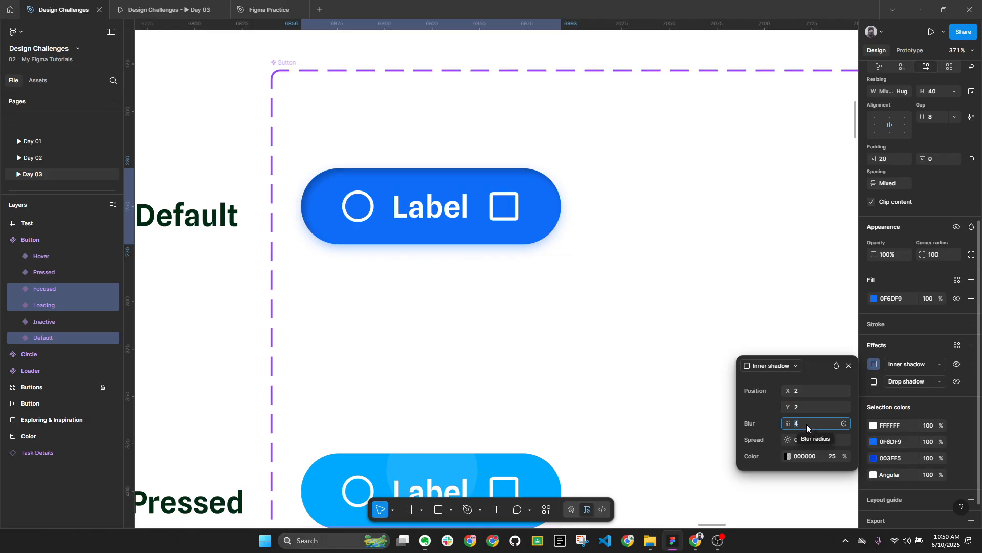
type("3")
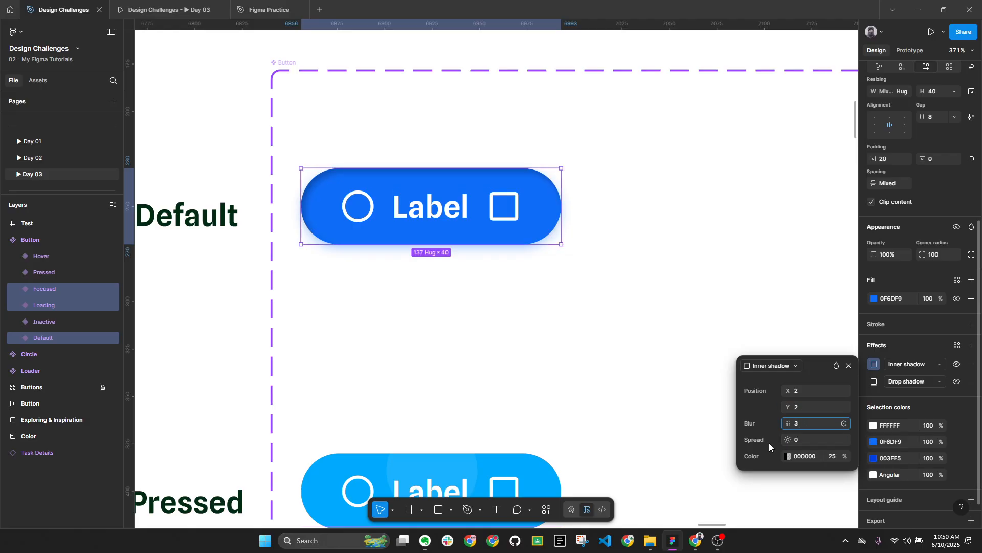
left_click(814, 458)
key("Return")
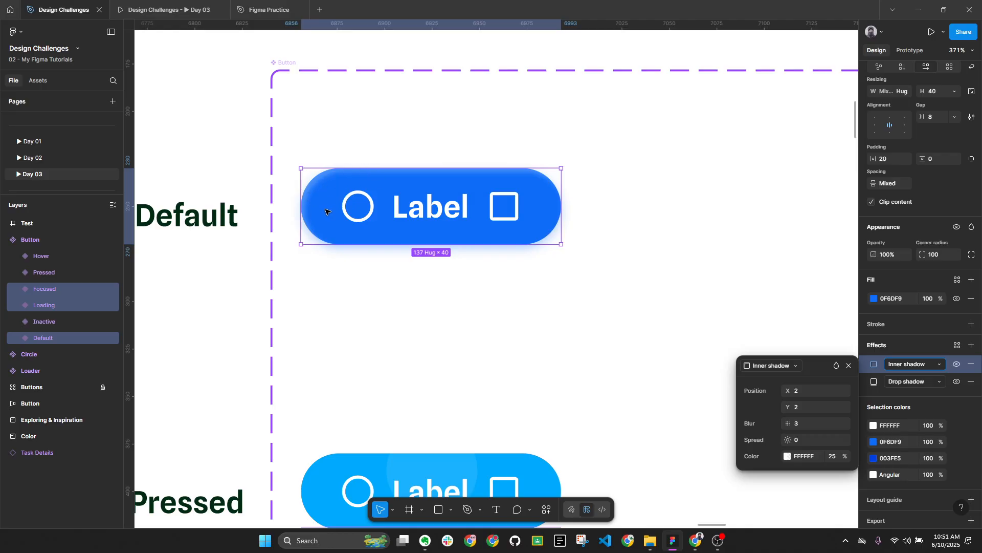
Reduce the white inner shadow's blur to 2 and set its opacity to 30%
left_click(805, 426)
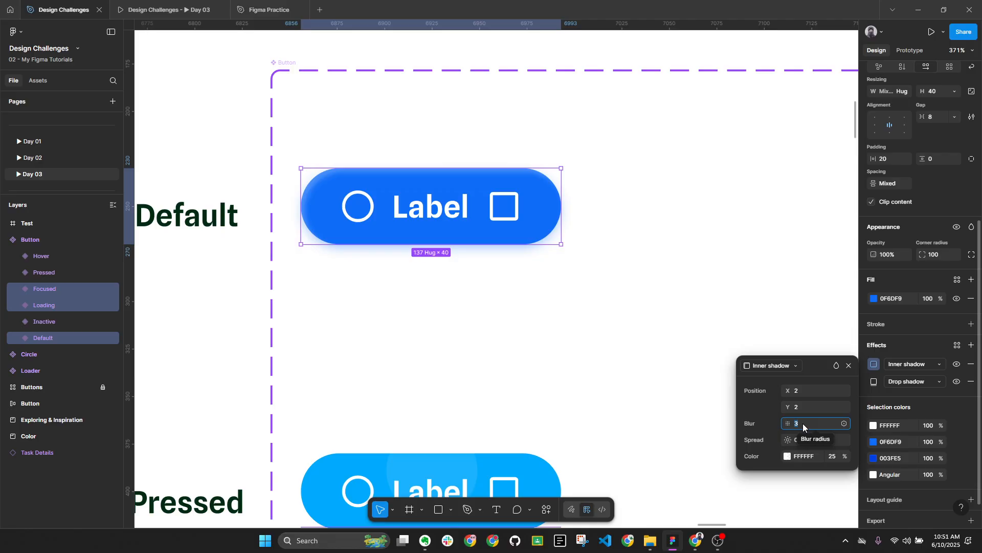
type("2")
key("Return")
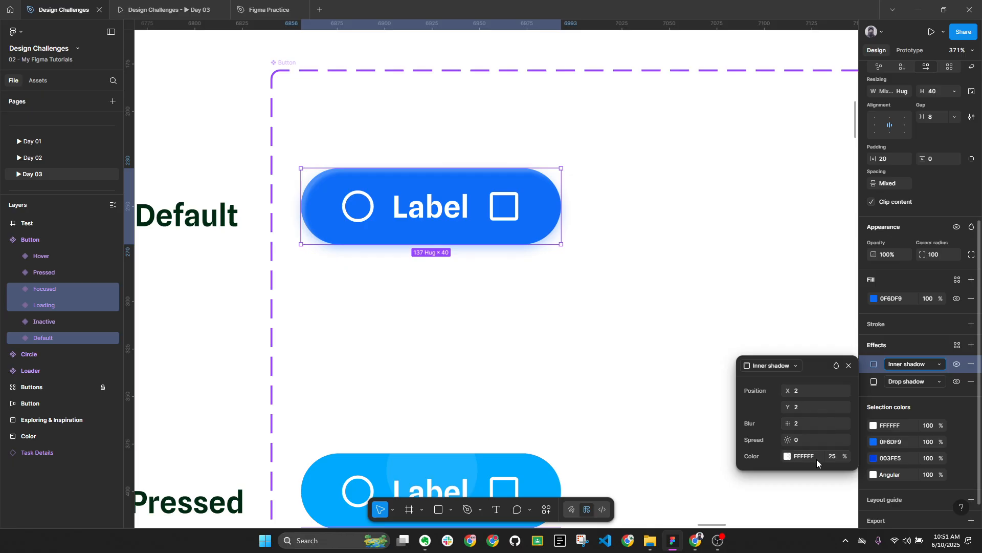
left_click(838, 456)
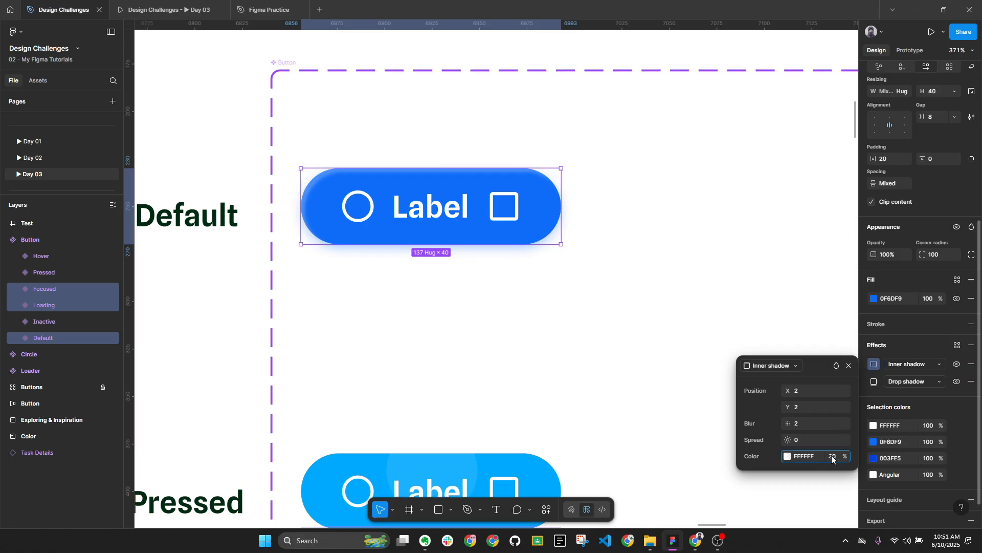
type("30")
key("Return")
scroll(297, 135, "up", 3)
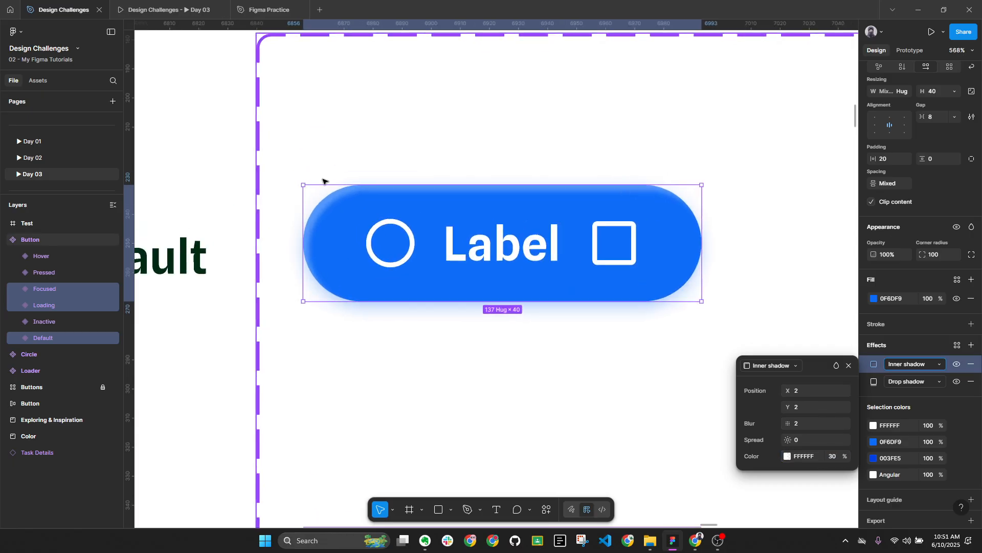
scroll(323, 181, "up", 2)
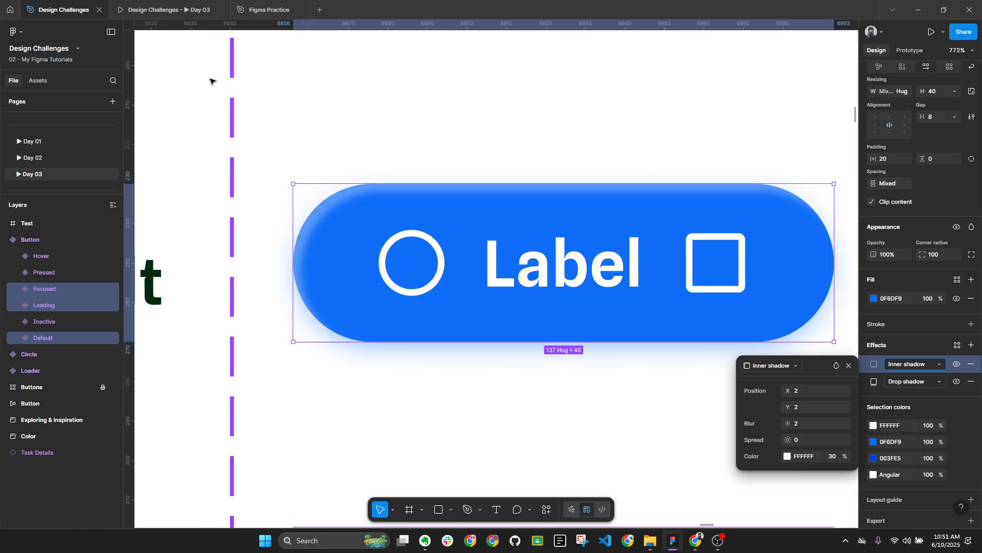
Examine the first inner shadow of the reference button, including its color code
scroll(431, 228, "down", 8)
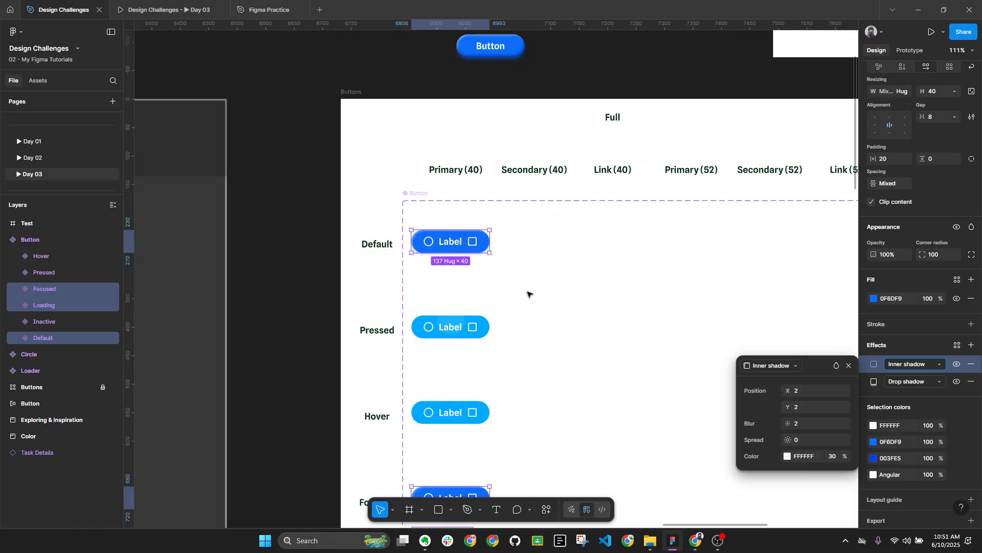
left_click(527, 291)
left_click_drag(515, 111, 538, 218)
scroll(493, 132, "up", 3)
left_click(493, 154)
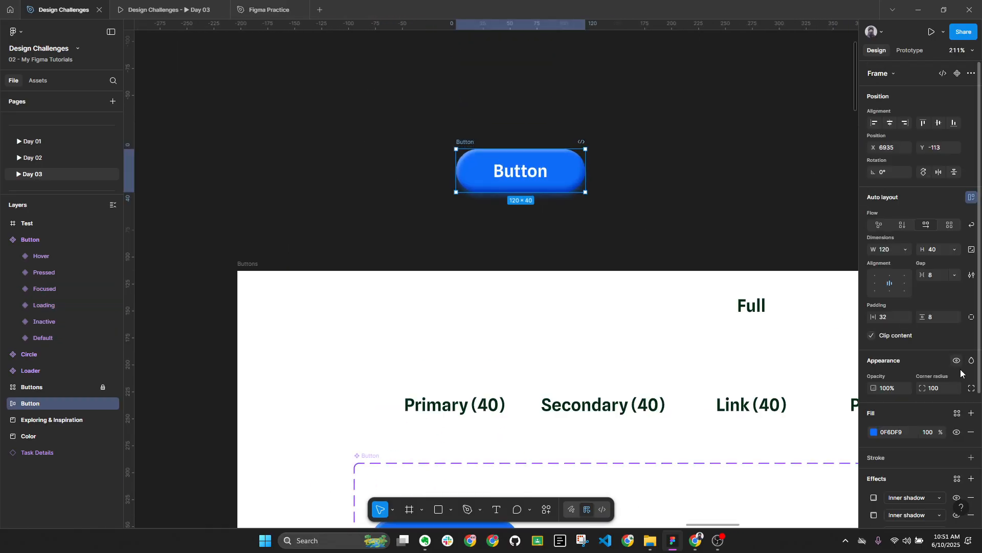
scroll(913, 358, "down", 5)
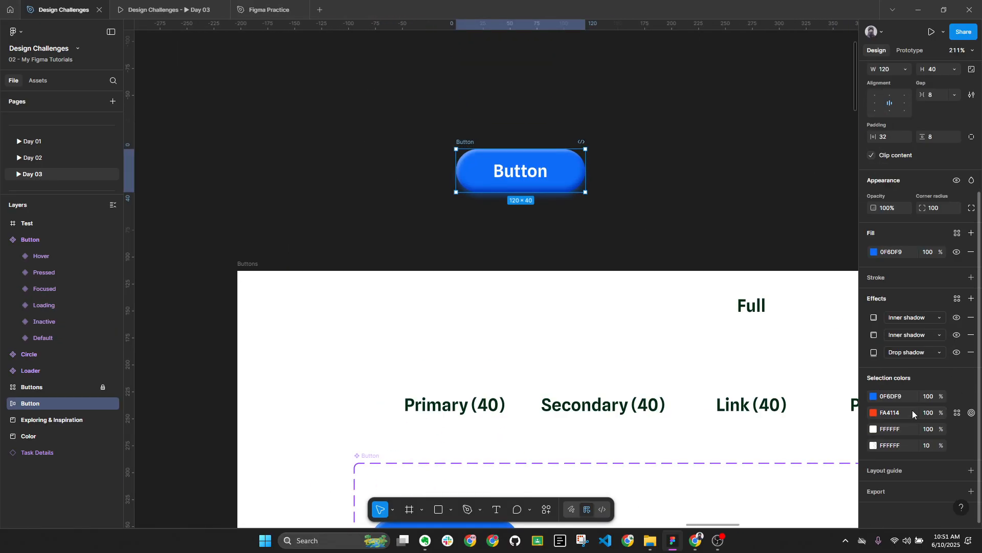
left_click(874, 317)
left_click(805, 410)
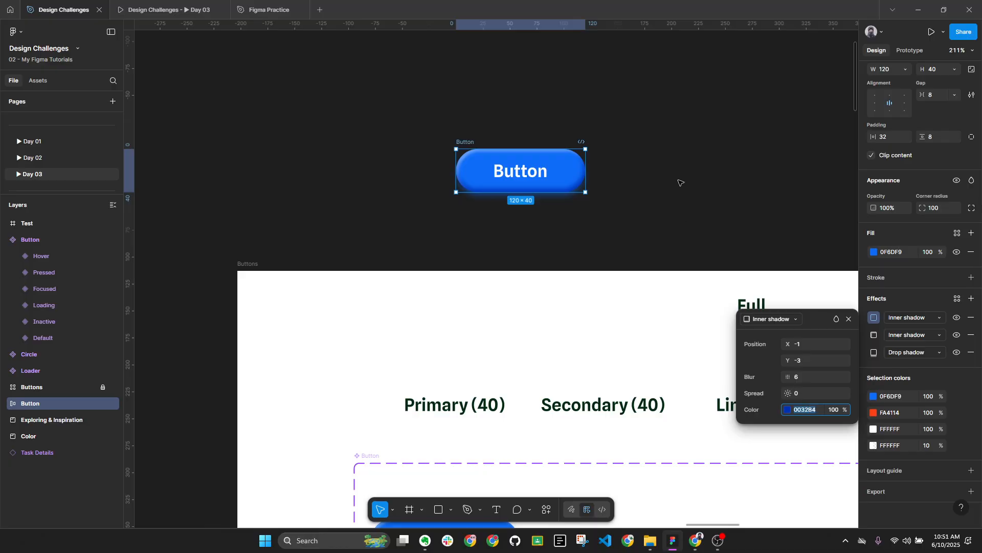
left_click(681, 183)
Look up the Primary / 100 swatch in the Color frame to compare it with the shadow color
scroll(689, 197, "down", 8)
left_click_drag(423, 272, 793, 176)
scroll(281, 308, "up", 1)
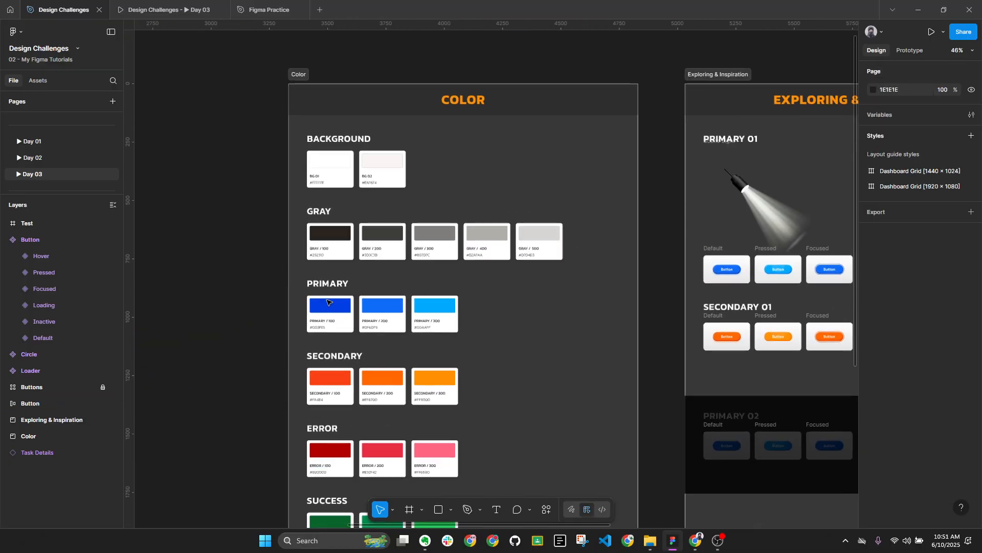
double_click(327, 303)
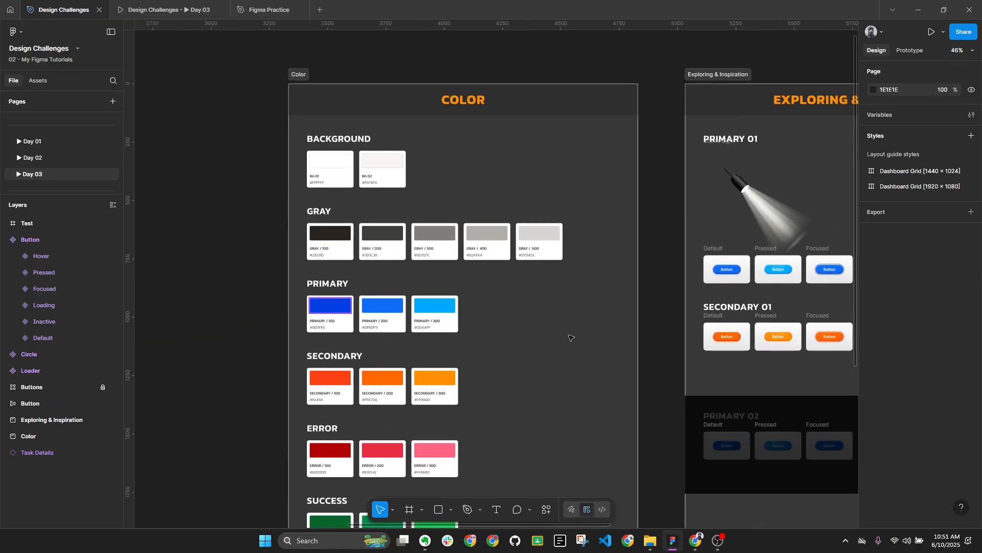
left_click(659, 94)
Return to the reference button and review its fill and the offset, blur and color of its first inner shadow
left_click_drag(718, 79, 227, 215)
left_click_drag(638, 209, 483, 228)
scroll(571, 207, "up", 5)
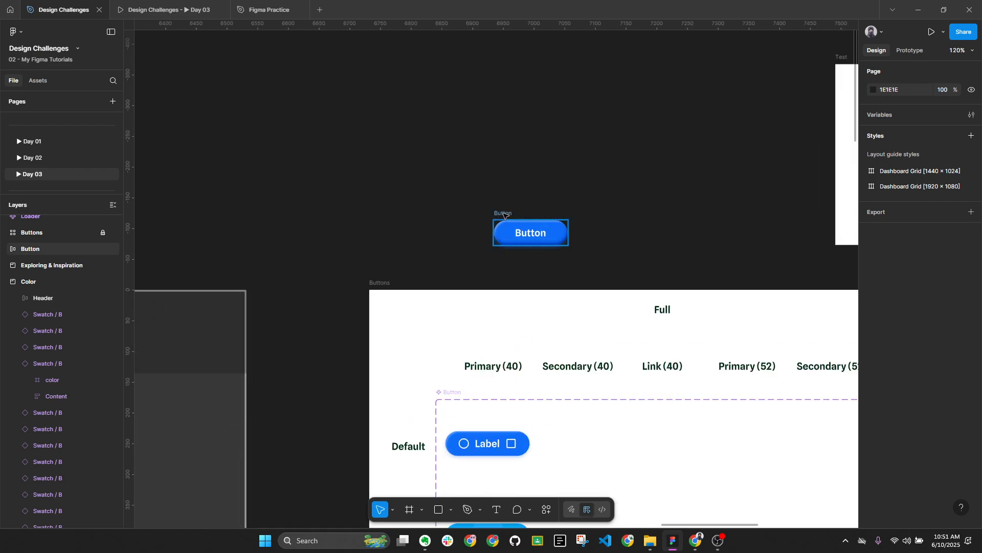
left_click(502, 224)
key("shift+2")
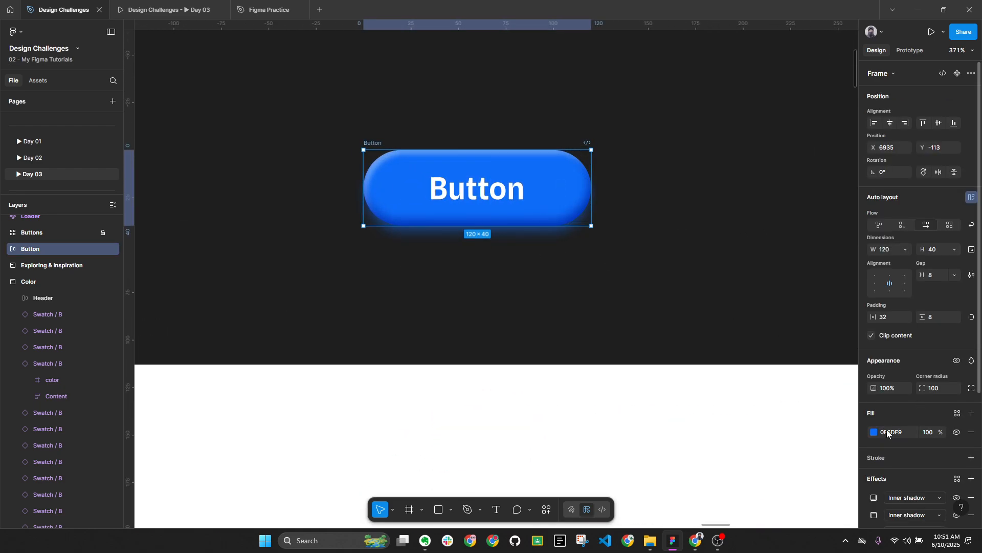
left_click(876, 432)
left_click(876, 433)
scroll(901, 432, "down", 3)
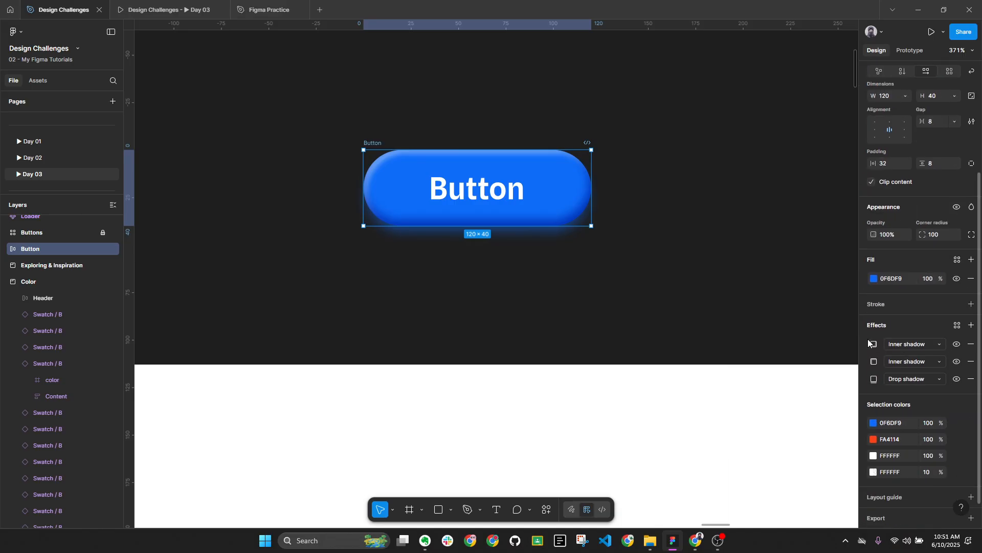
left_click(874, 343)
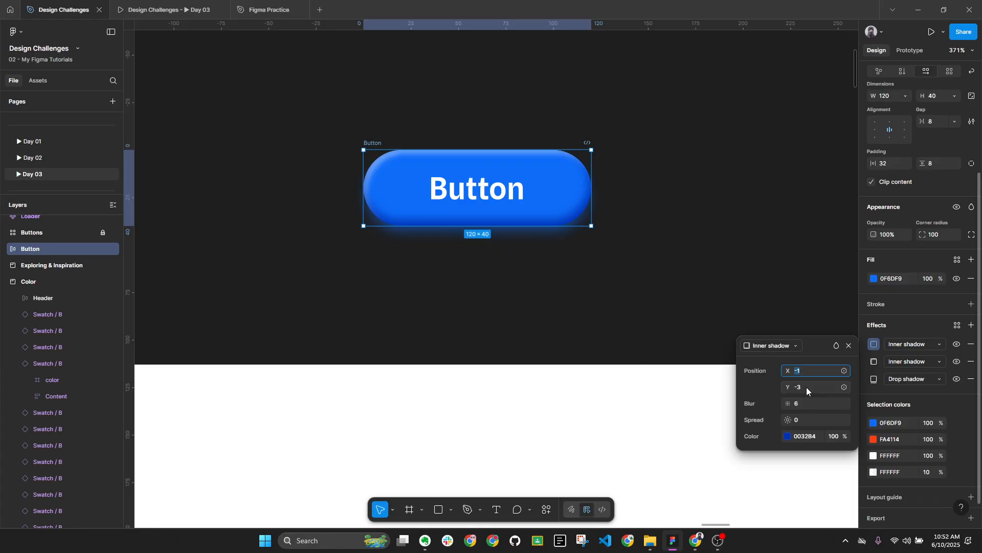
left_click(659, 281)
Add a new effect to the Default, Focused and Loading variants of the Button component together
scroll(638, 305, "down", 3)
left_click_drag(638, 305, 574, 57)
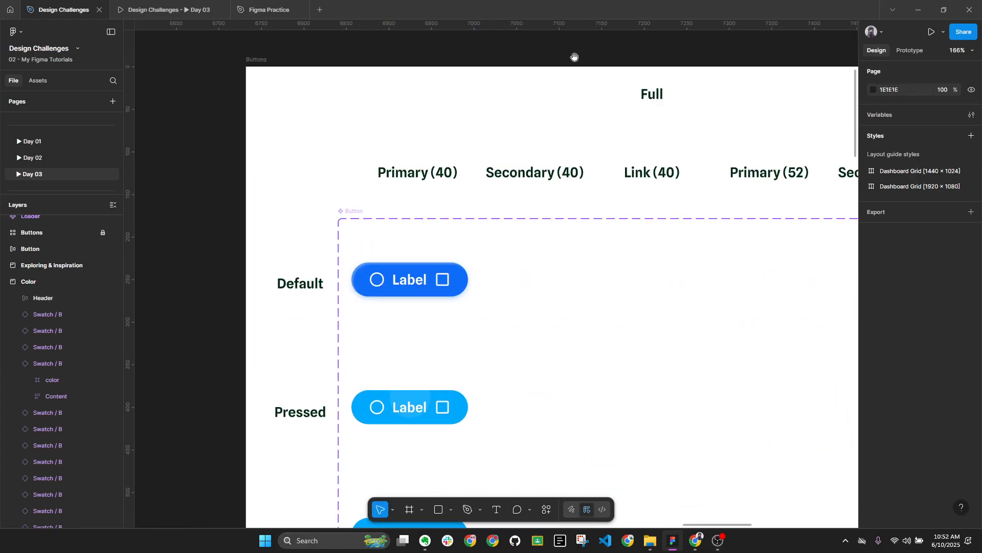
left_click(445, 267)
scroll(486, 306, "down", 2)
left_click_drag(507, 322, 486, 120)
left_click(436, 359, "shift")
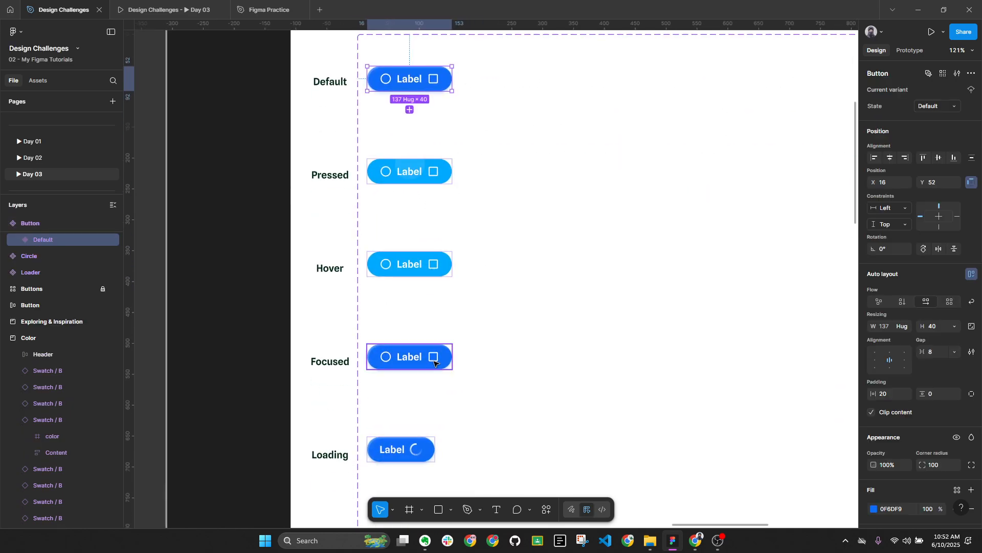
left_click(413, 449, "shift")
scroll(808, 399, "down", 3)
scroll(881, 437, "down", 5)
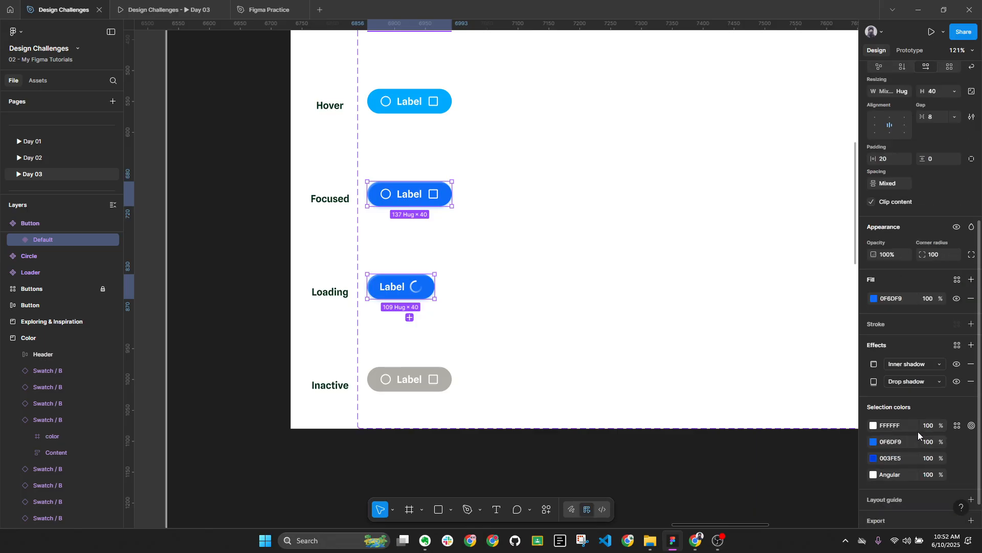
left_click(971, 345)
Change the newly added effect on the three variants from a drop shadow to an inner shadow
scroll(452, 142, "up", 7)
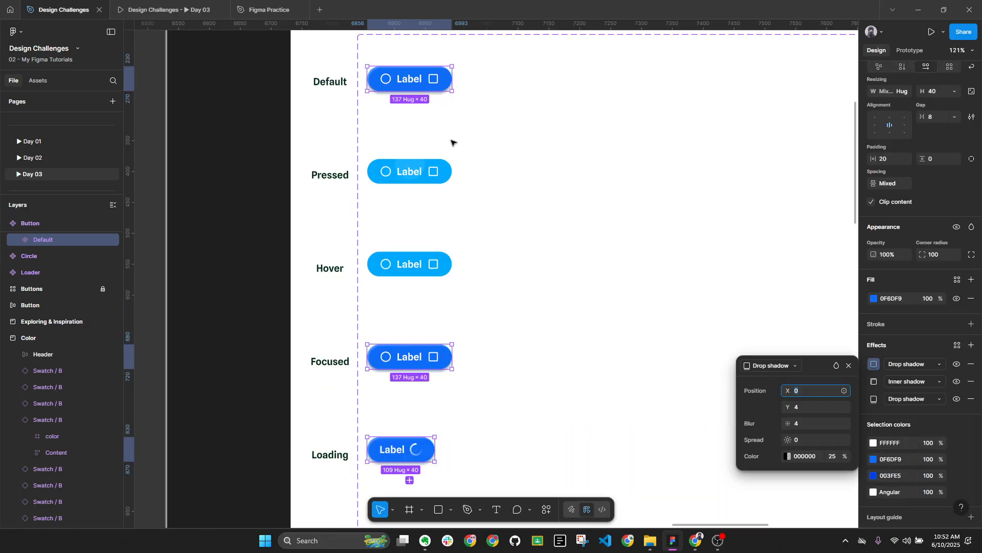
scroll(410, 270, "up", 5)
scroll(398, 309, "up", 3)
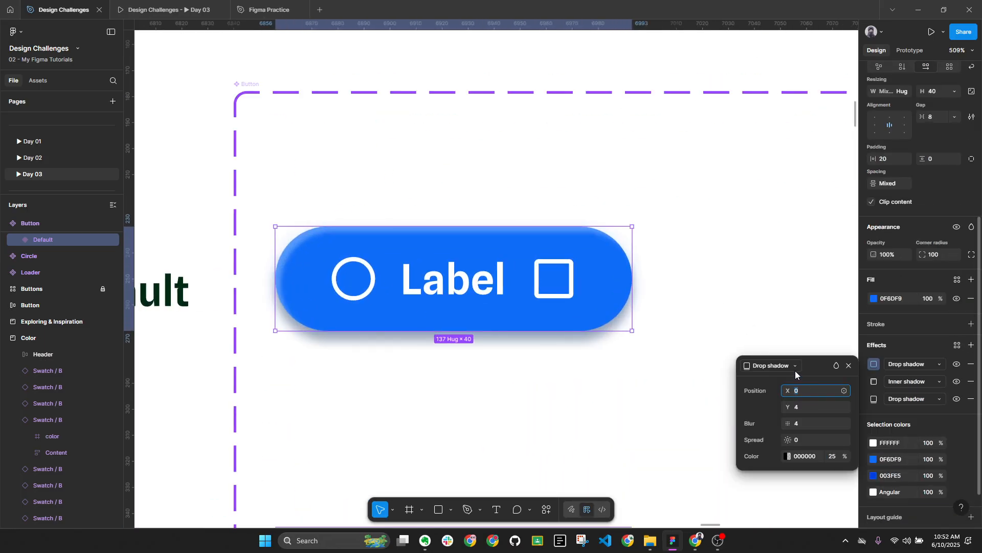
left_click(793, 369)
left_click(791, 367)
left_click(791, 369)
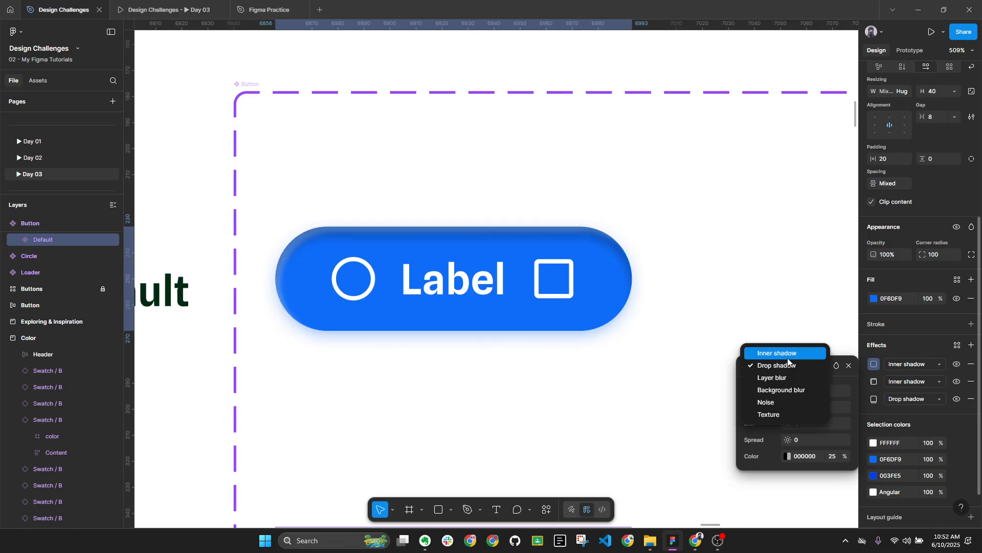
left_click(787, 358)
Set the new inner shadow's X offset to -1 and its color to 003FE5
left_click(806, 391)
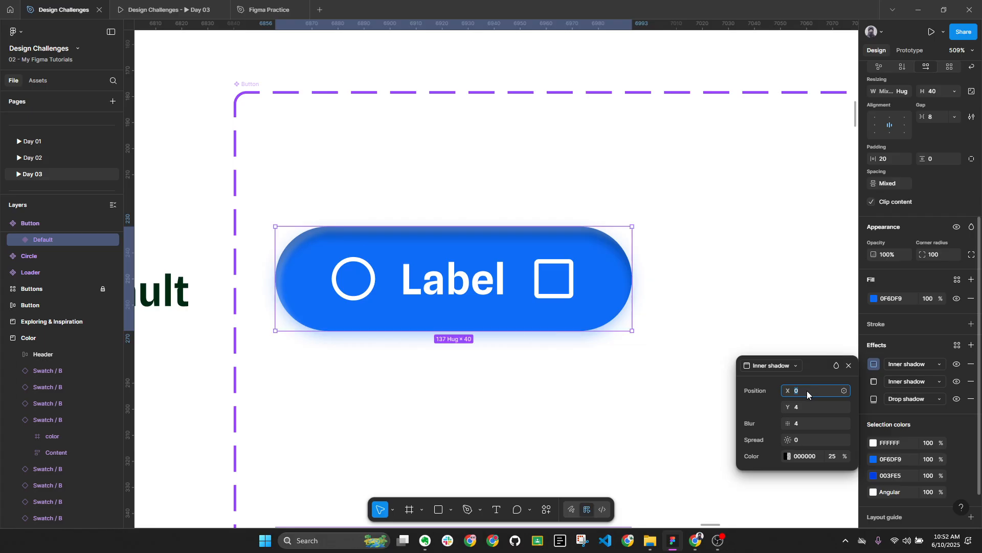
type("-1")
key("Return")
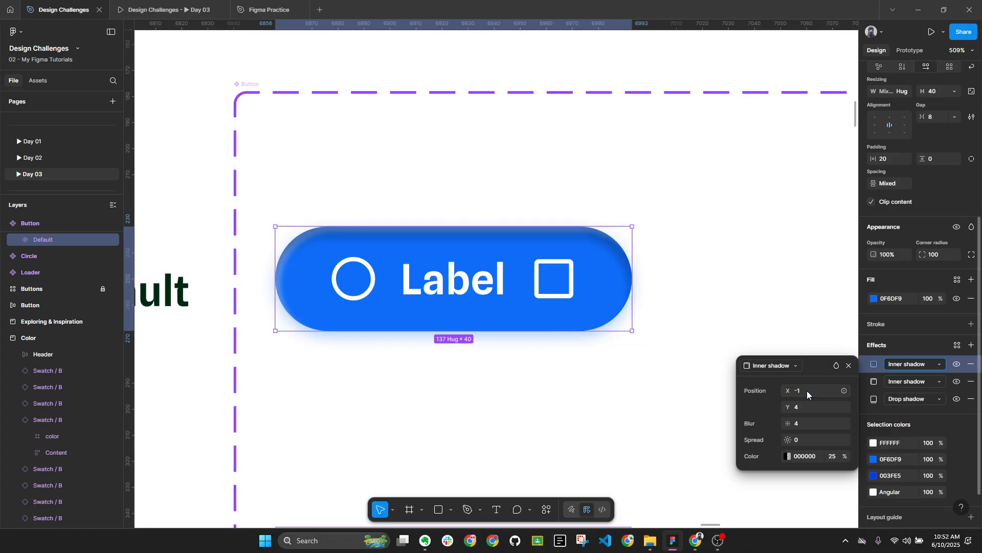
left_click(803, 456)
type("003FE5")
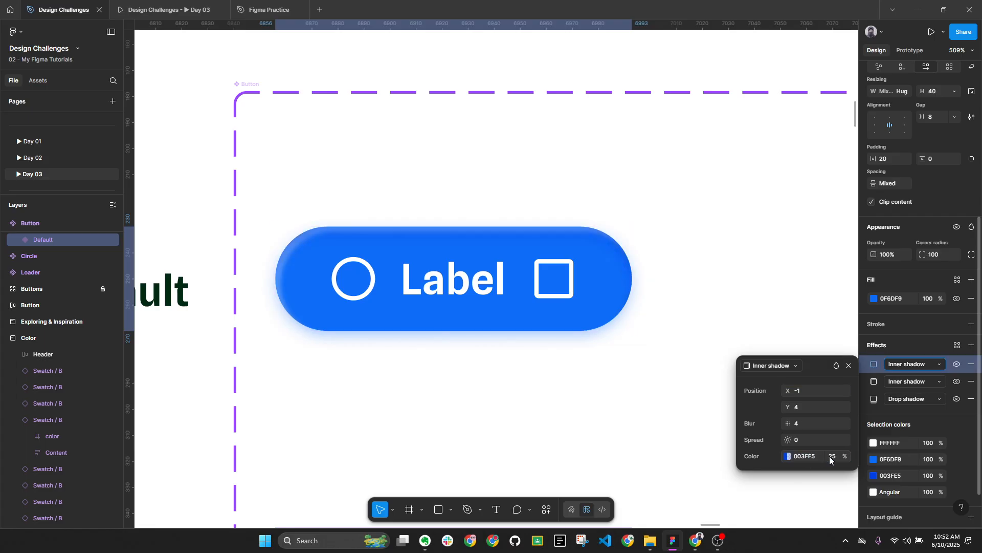
left_click(831, 456)
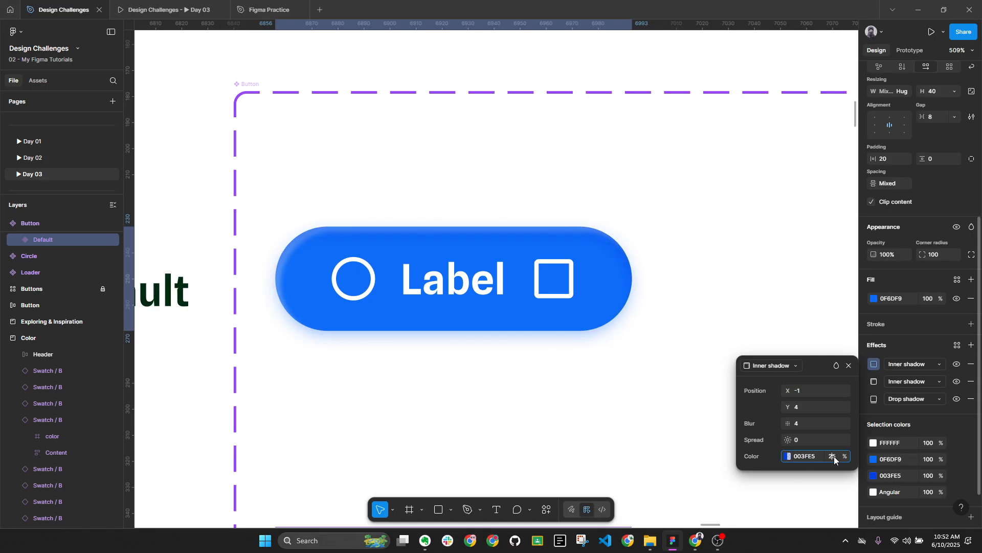
Set the new inner shadow's Y offset to -3 and its blur to 6
left_click(797, 408)
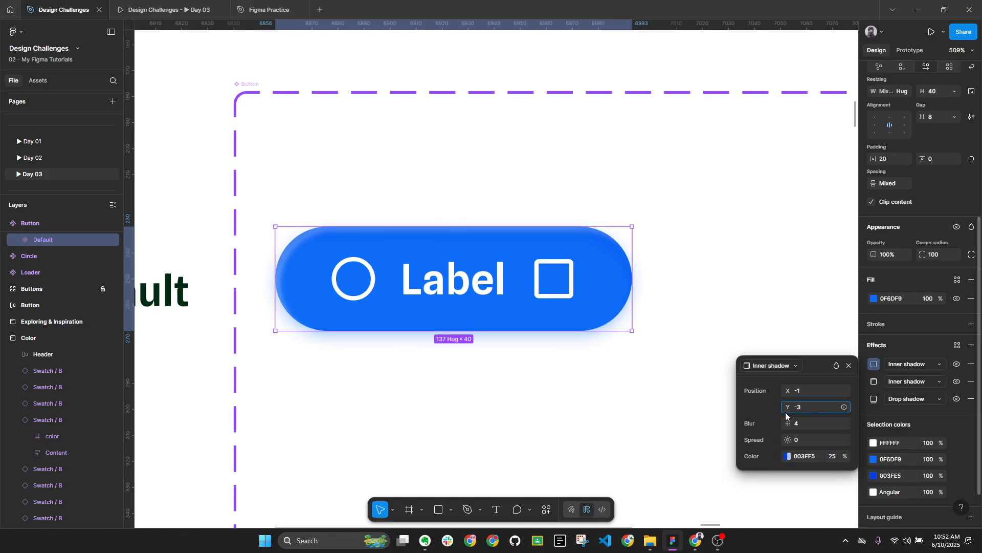
key("Tab")
type("8")
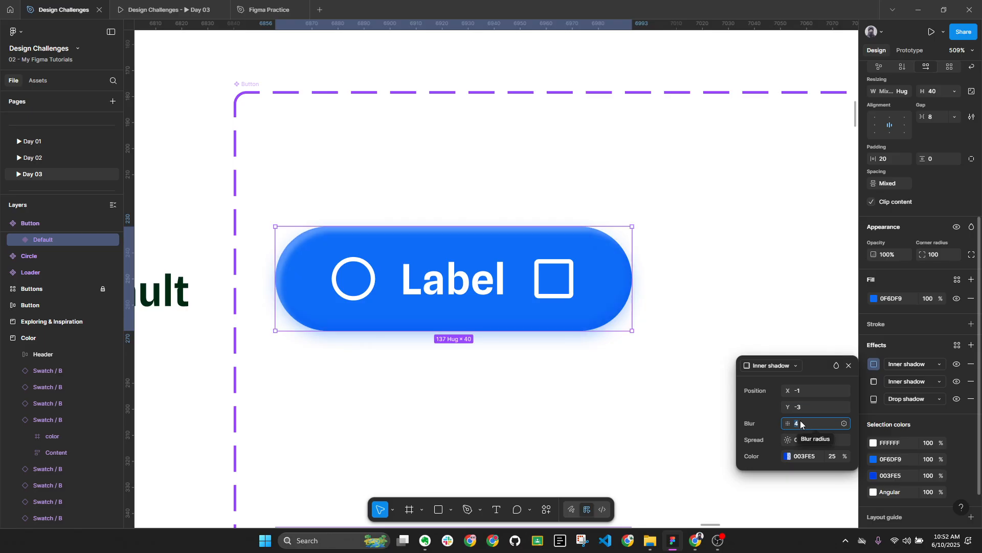
key("Return")
Check the first inner shadow of the reference button above the Buttons frame, including its offsets, blur and color opacity
left_click(559, 435)
scroll(560, 433, "down", 4)
scroll(561, 433, "down", 1)
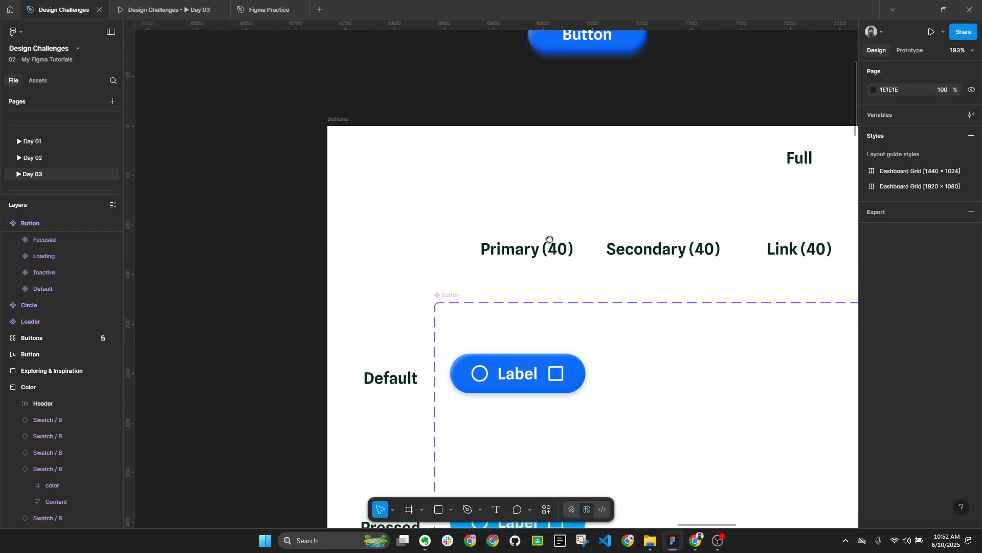
left_click_drag(549, 239, 522, 397)
left_click(505, 166)
scroll(891, 379, "down", 4)
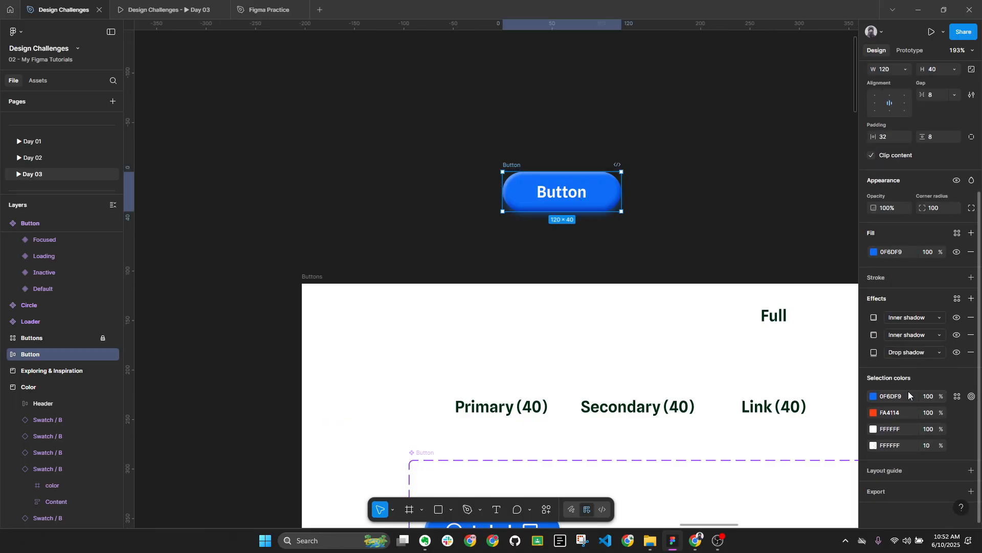
left_click(874, 318)
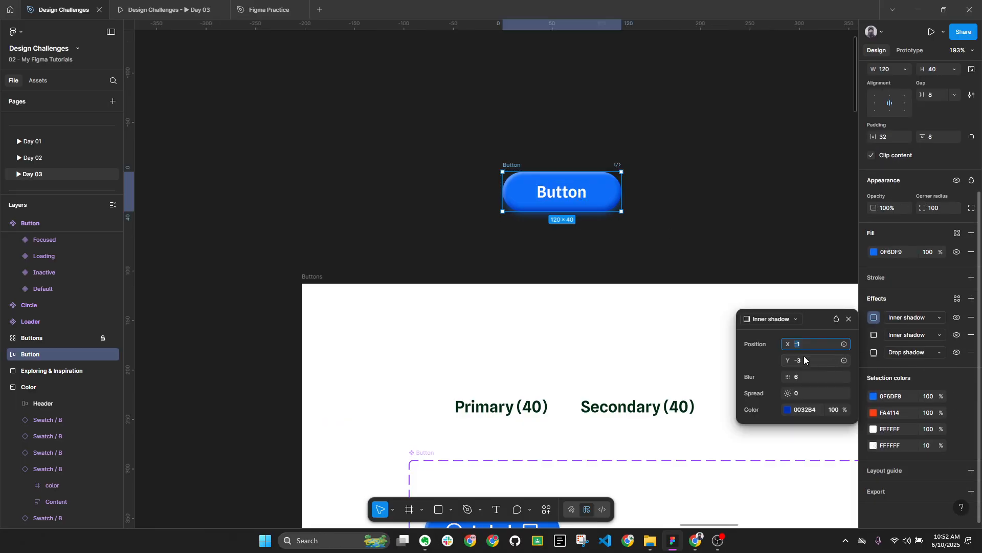
Set the first inner shadow's color opacity to 100% on the Default, Focused and Loading variants
left_click(446, 250)
scroll(410, 245, "down", 5)
left_click(468, 287)
scroll(469, 288, "down", 1)
left_click_drag(517, 460, 463, 219)
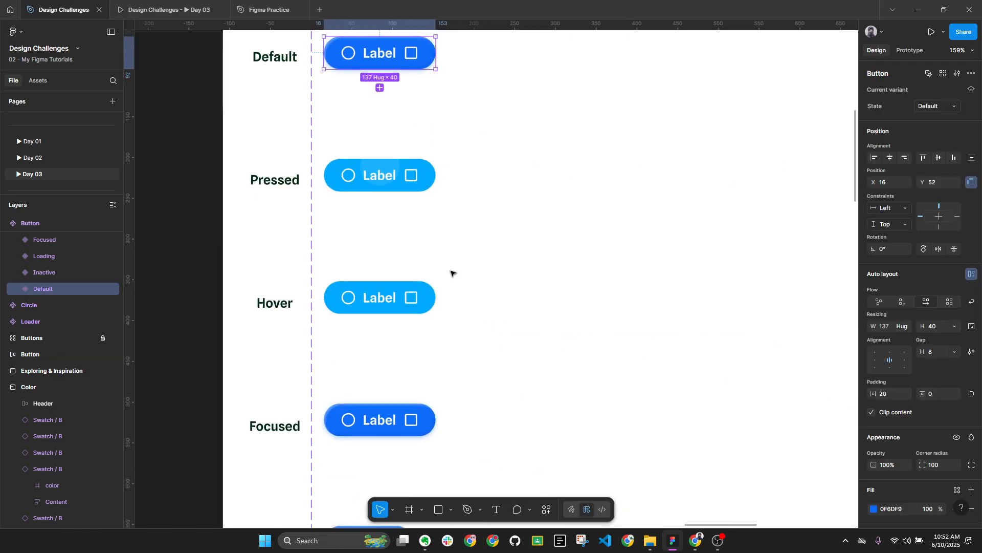
left_click(401, 408, "shift")
scroll(445, 225, "down", 3)
left_click(394, 348, "shift")
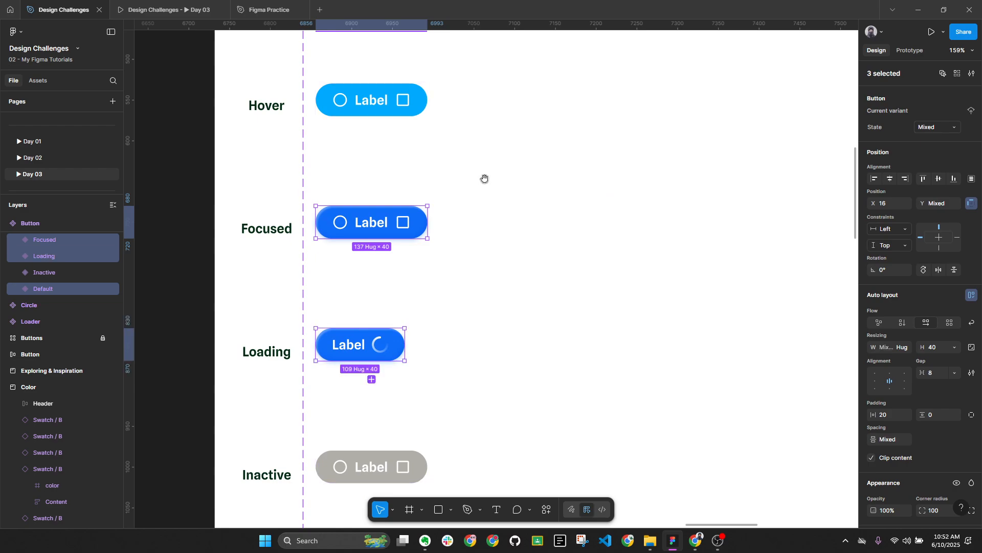
scroll(484, 177, "up", 5)
scroll(417, 132, "up", 4)
scroll(890, 409, "down", 5)
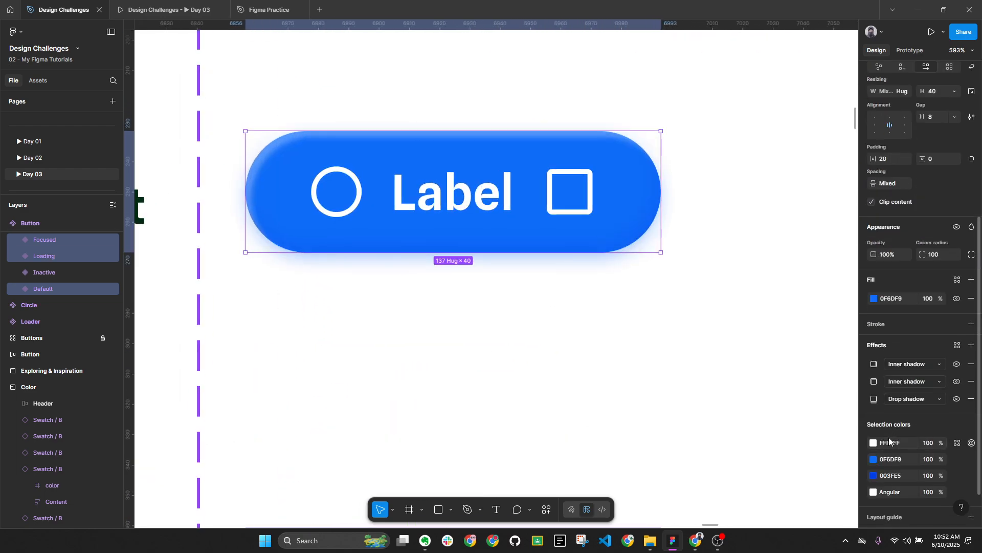
left_click(874, 364)
left_click(832, 456)
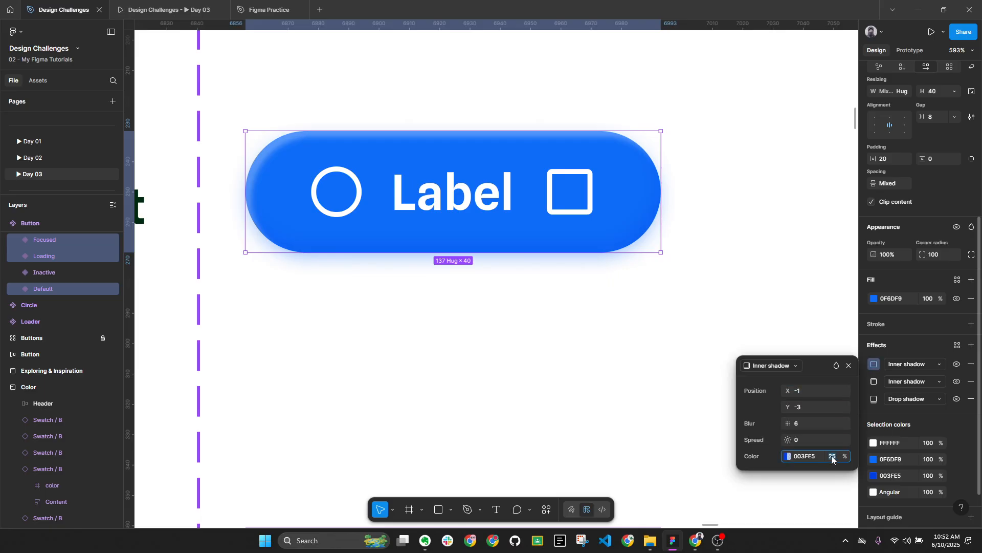
type("100")
key("Return")
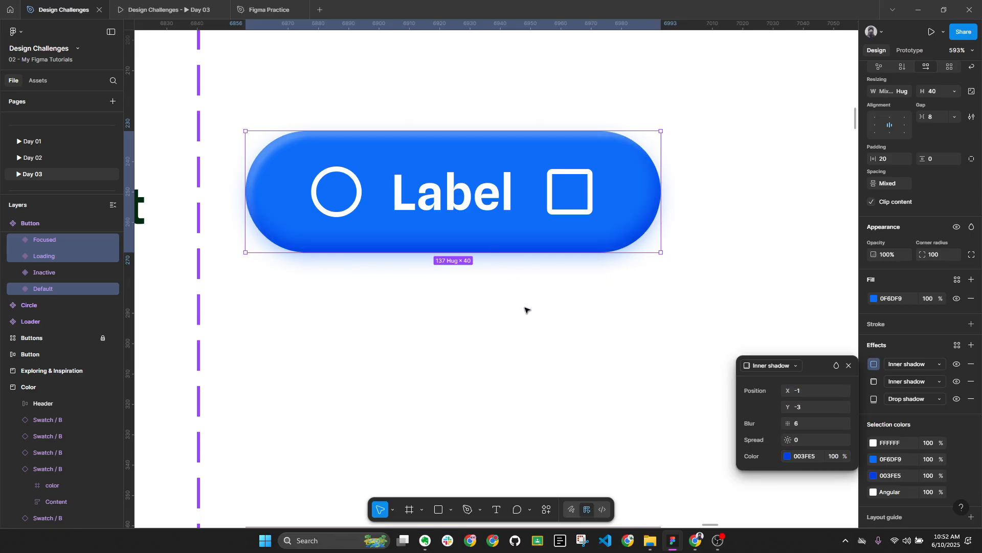
Reduce the blue inner shadow's blur to 3 and collapse the layers
left_click(806, 426)
type("2")
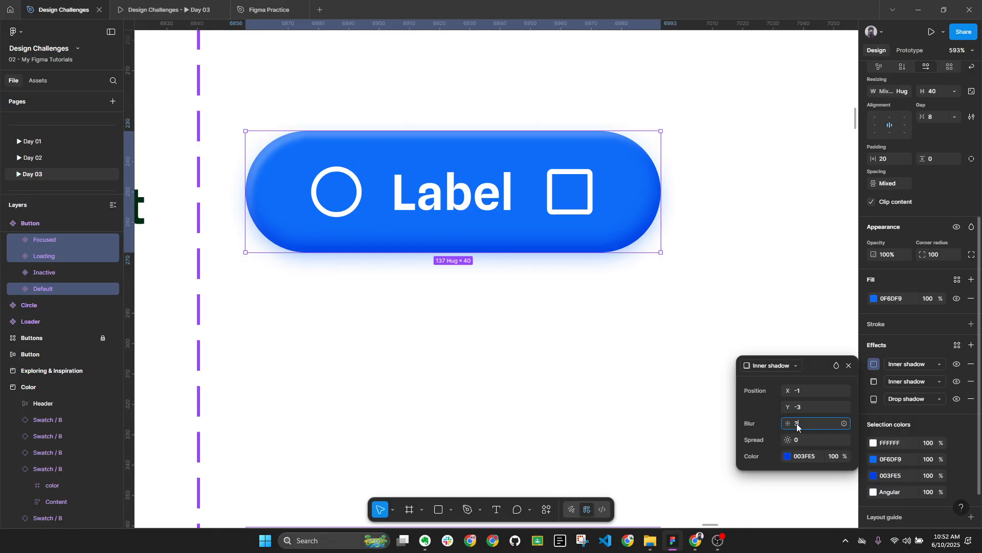
key("Return")
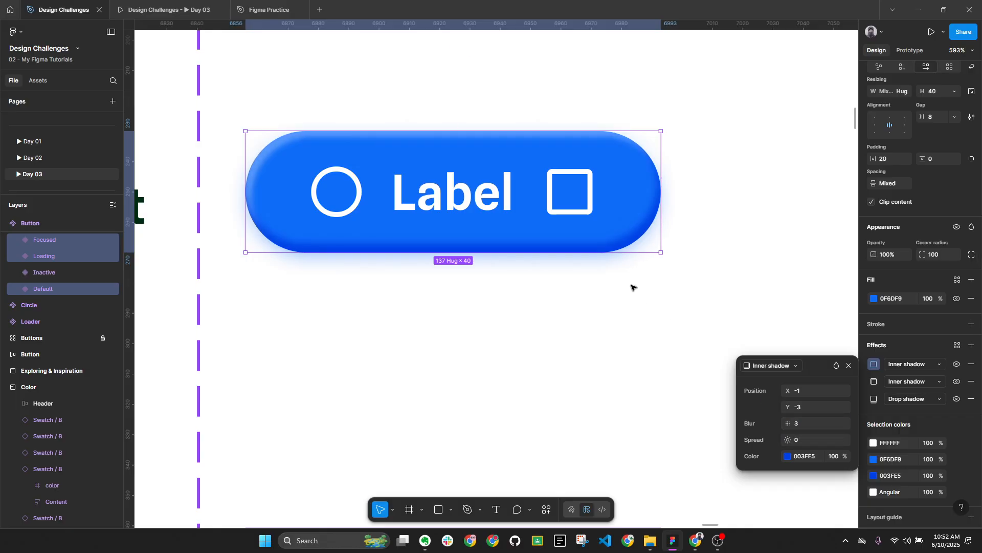
key("alt+l")
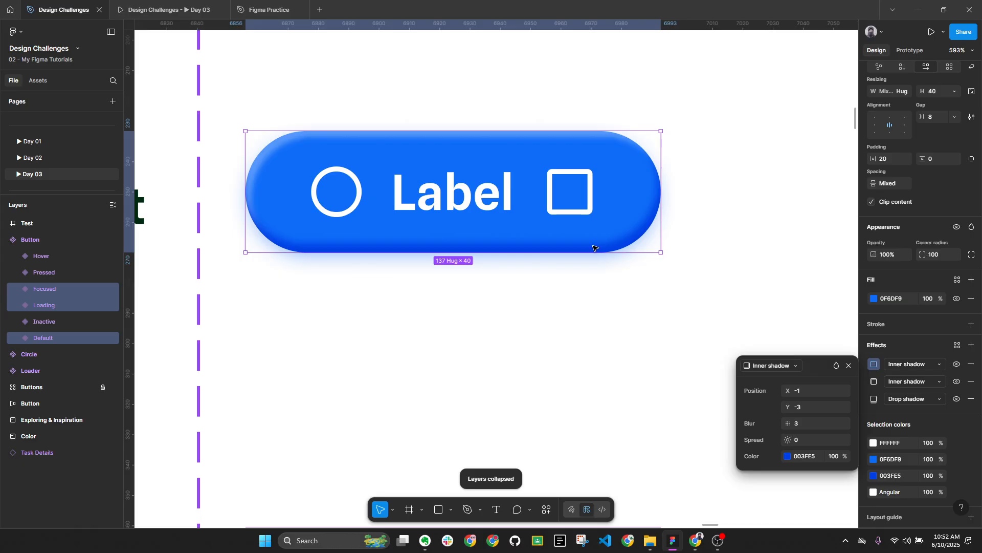
Set both the X and Y offsets of the blue inner shadow to -2
left_click(802, 407)
type("-")
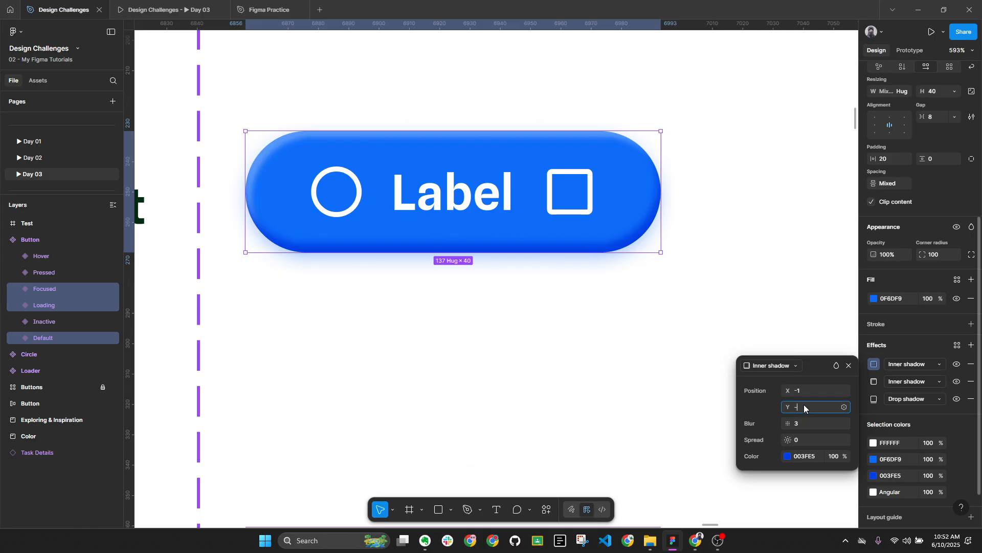
type("2")
left_click(804, 396)
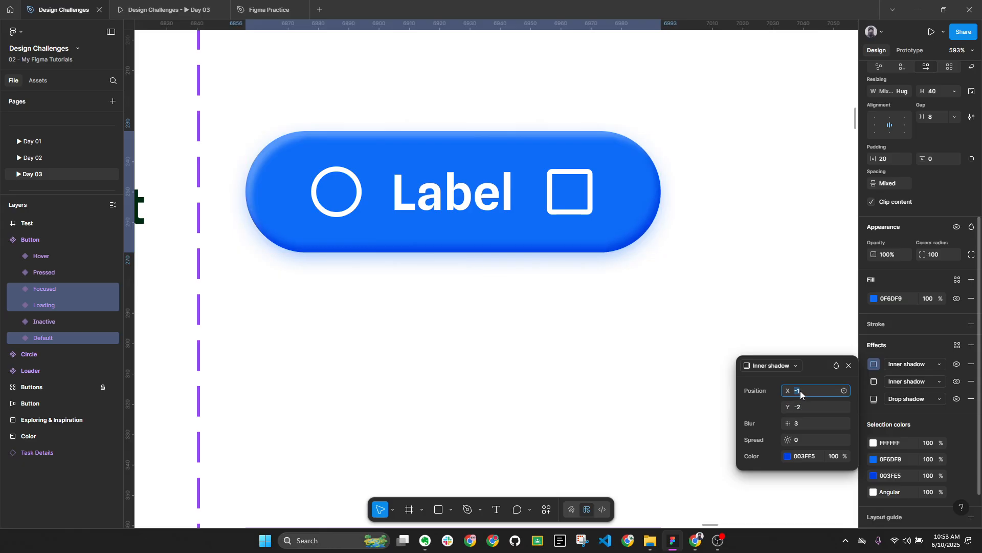
type("-2")
Try a blur of 2 on the blue inner shadow and set it back to 3
left_click(803, 424)
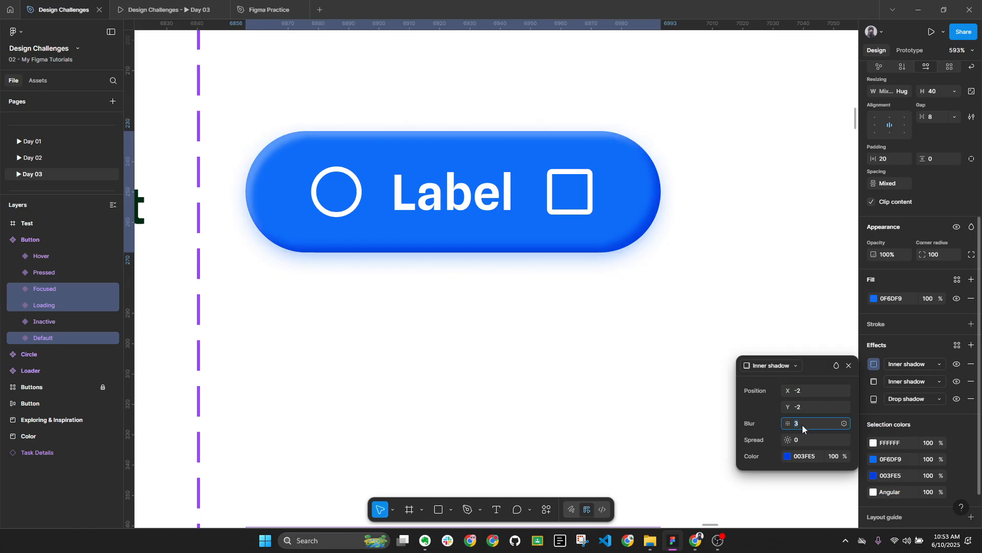
type("2")
key("Return")
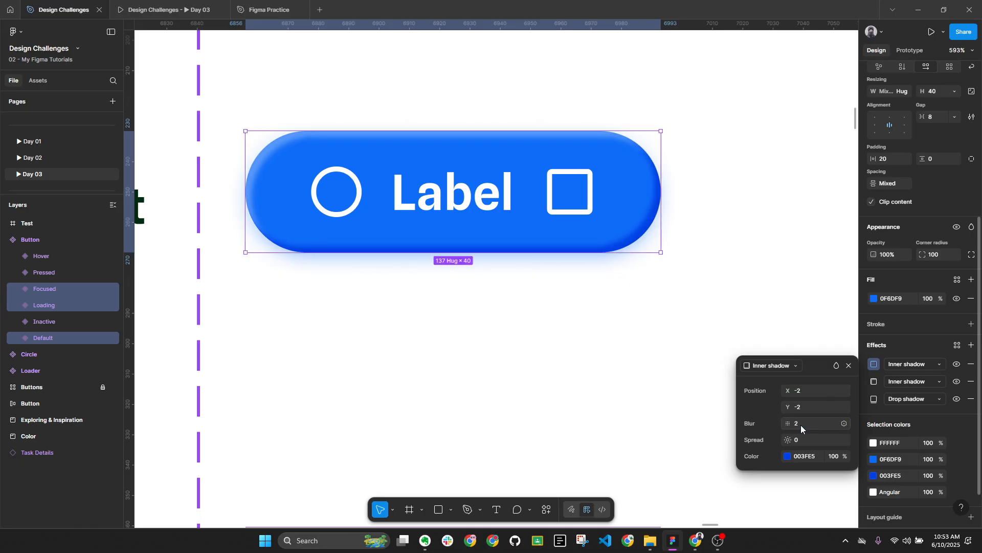
left_click(804, 424)
key("Return")
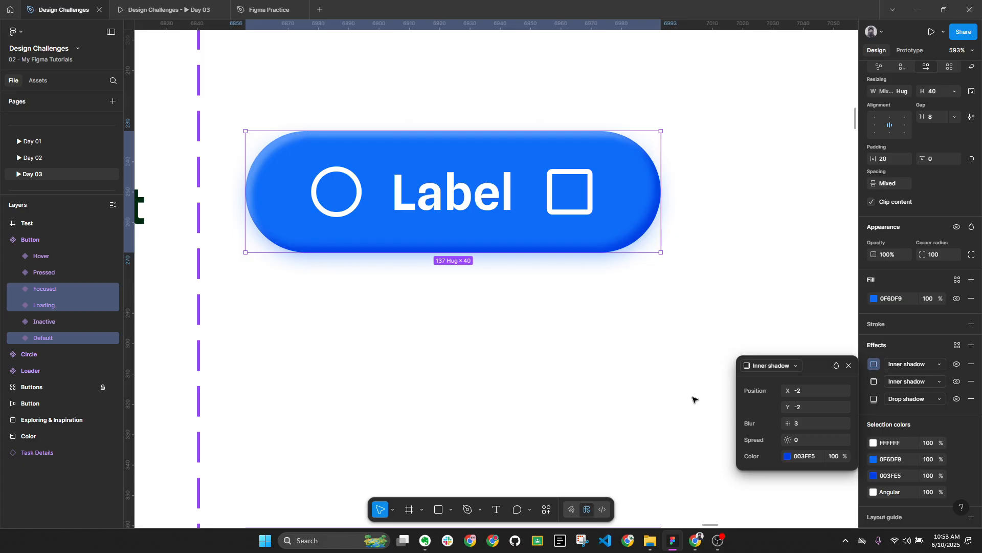
Deselect the button variants and collapse all layers
key("alt+l")
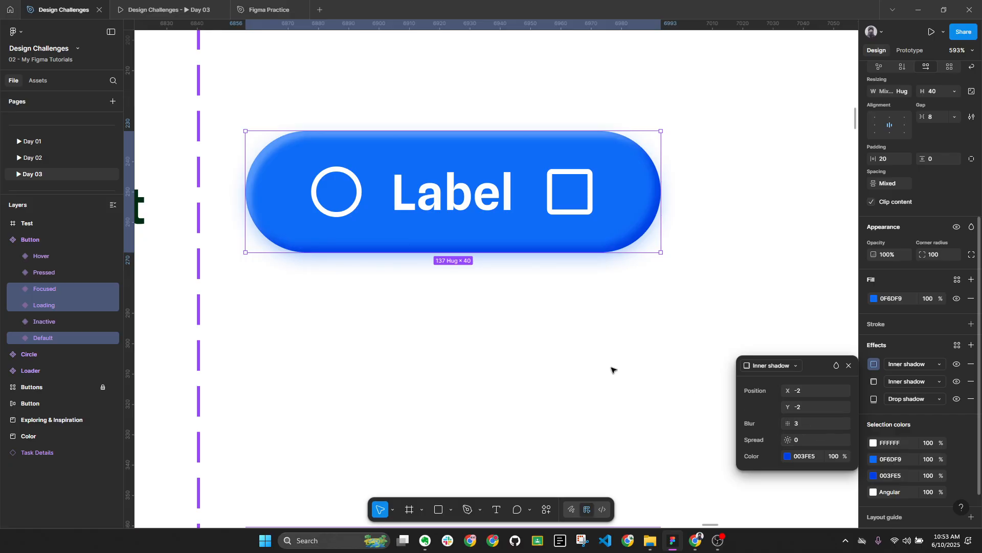
left_click(542, 256)
scroll(546, 269, "down", 1)
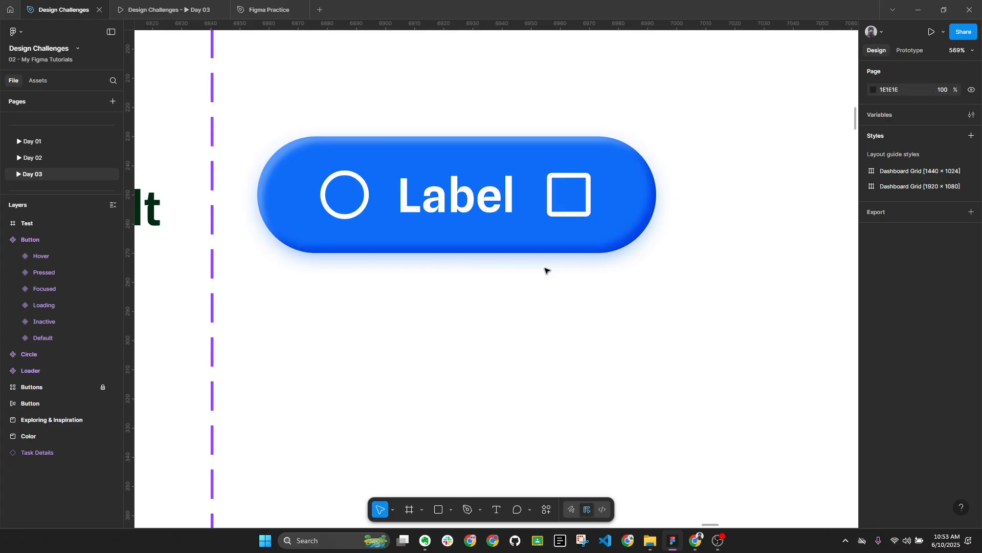
key("alt+l")
Open the Test frame in the prototype preview
scroll(517, 241, "down", 4)
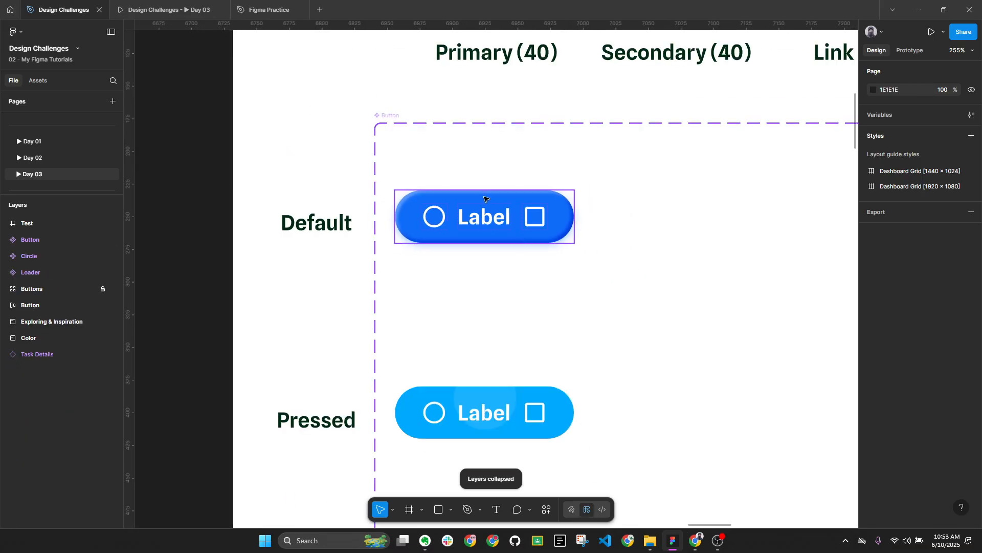
scroll(485, 197, "down", 4)
left_click_drag(613, 144, 403, 424)
scroll(768, 211, "up", 3)
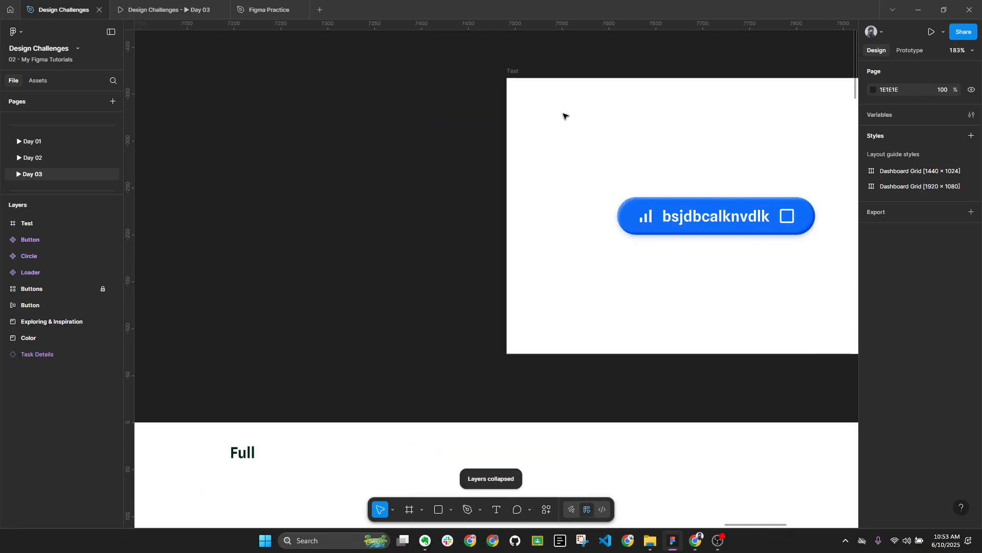
left_click(517, 71)
left_click(931, 31)
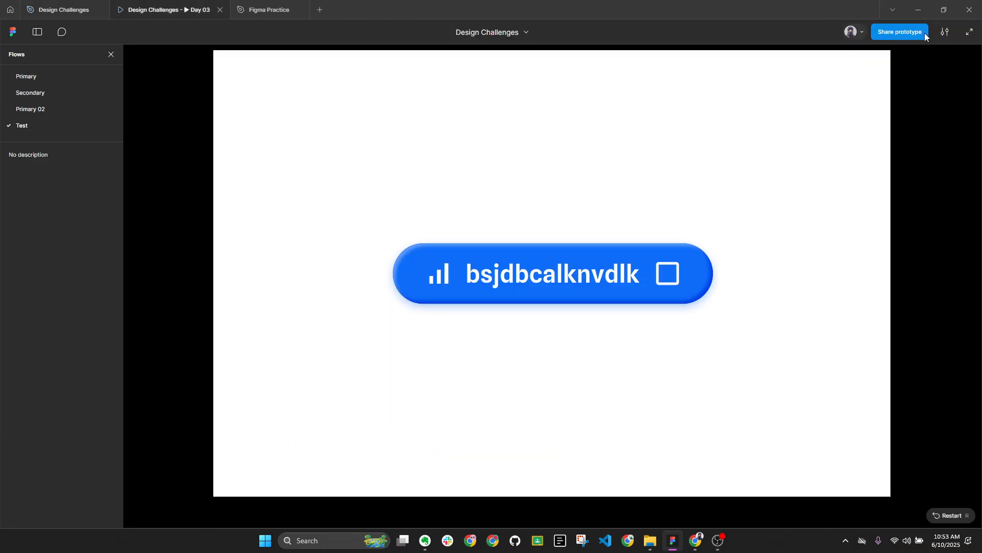
Test the button's interactions in the prototype preview and return to the Design Challenges file
left_click(468, 276)
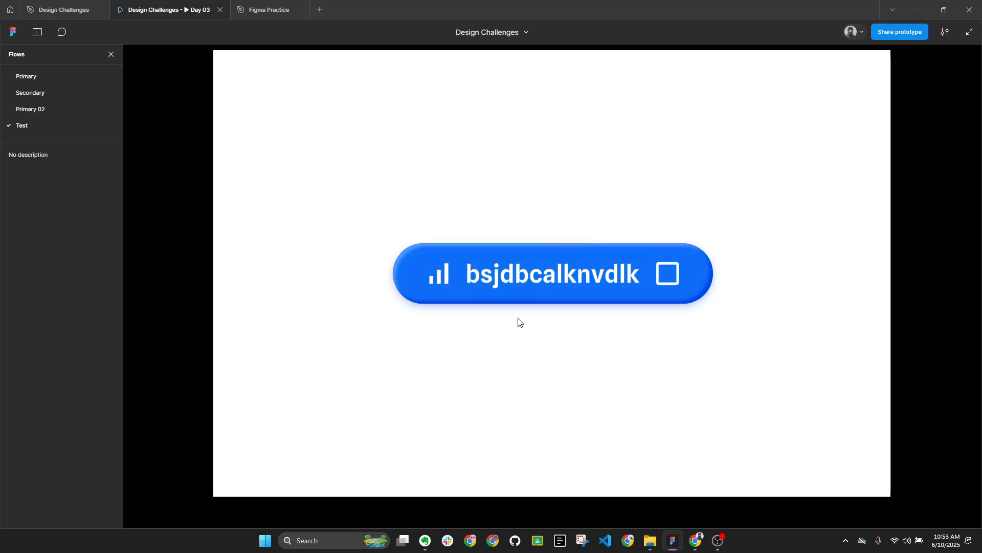
left_click(511, 290)
left_click(506, 267)
left_click(85, 10)
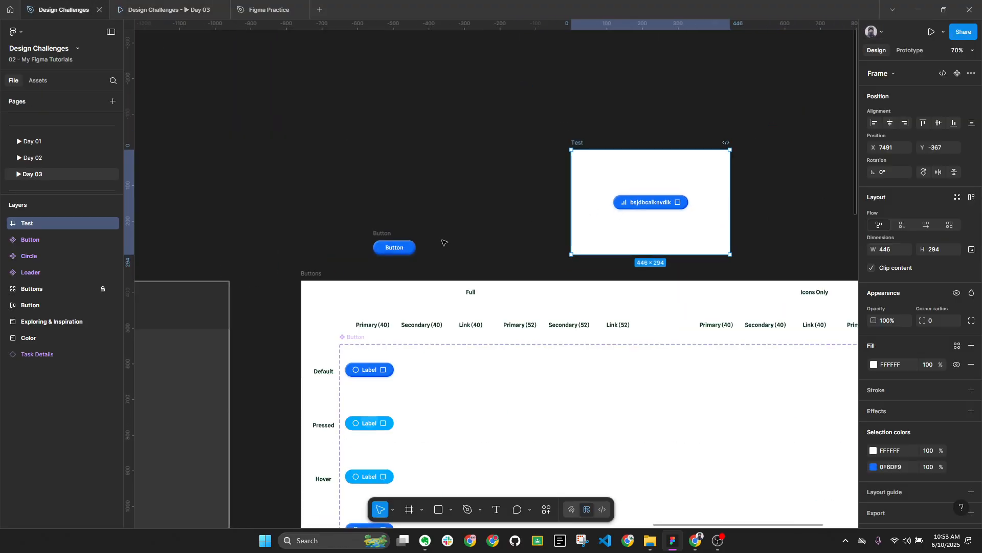
Replace the sample button above the Buttons frame with a copy of the light-blue Pressed button from Exploring & Inspiration
left_click(444, 242)
left_click_drag(431, 215, 721, 97)
scroll(717, 125, "down", 3)
scroll(410, 272, "up", 1)
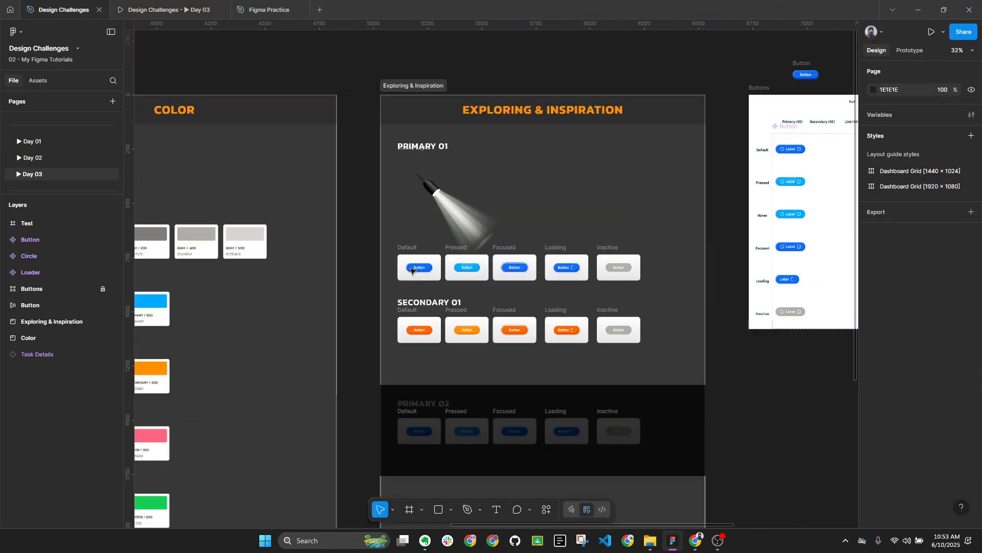
scroll(413, 270, "up", 4)
left_click(530, 260)
scroll(531, 260, "down", 1)
left_click_drag(734, 149, 238, 367)
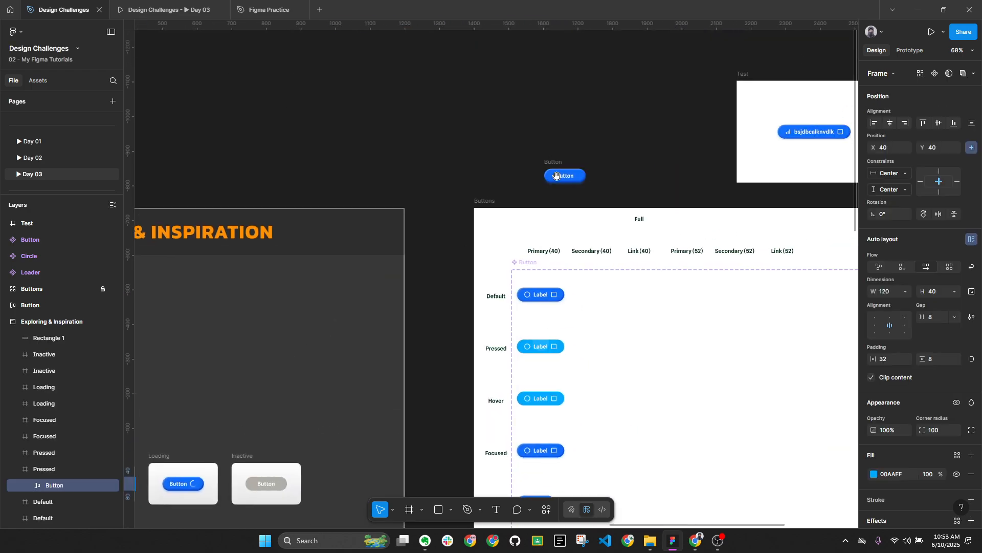
scroll(557, 175, "up", 3)
left_click(558, 181)
right_click(545, 180)
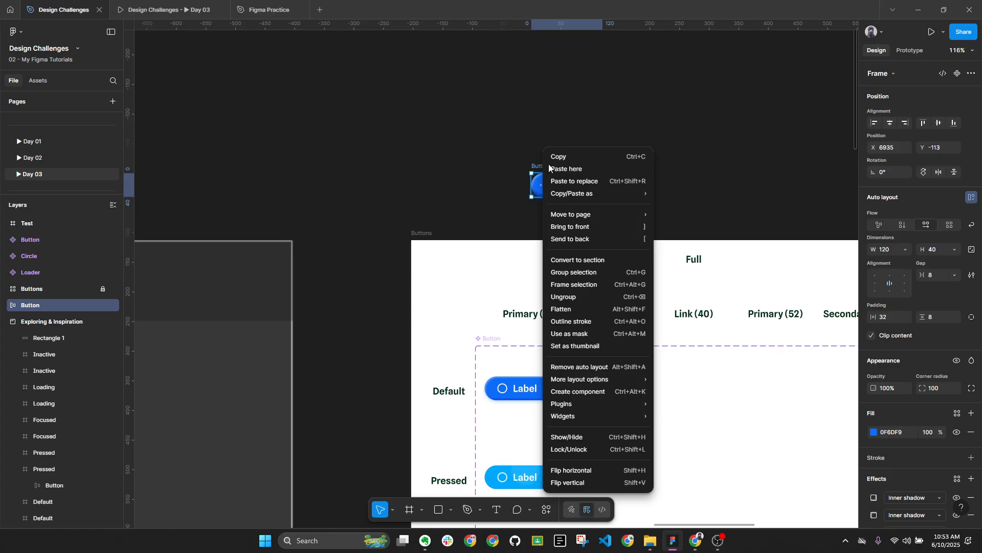
left_click(581, 181)
Check the effects of the Default, Focused and Loading variants, and the blue inner shadow settings of the light-blue sample button
scroll(409, 205, "down", 5)
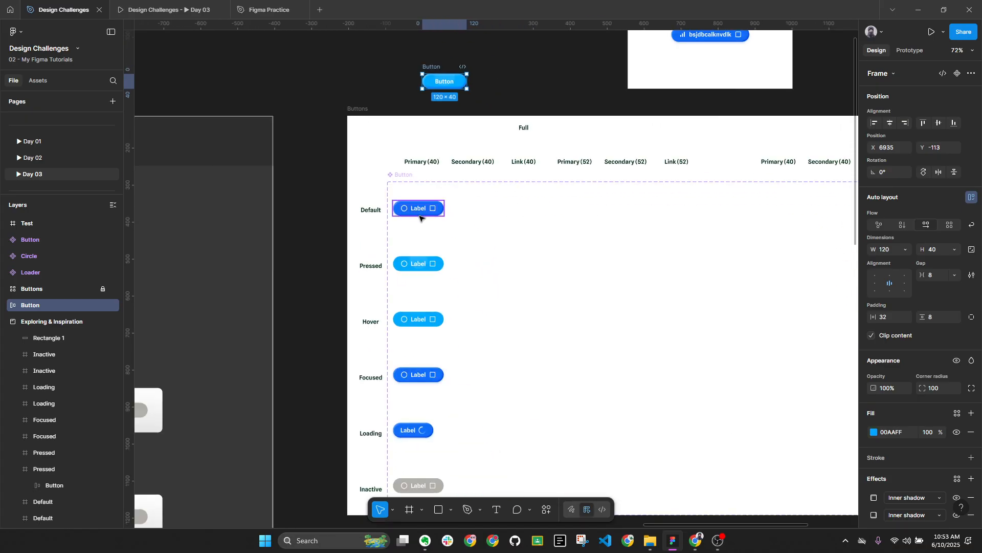
left_click(420, 215)
left_click(433, 377, "shift")
left_click(429, 433, "shift")
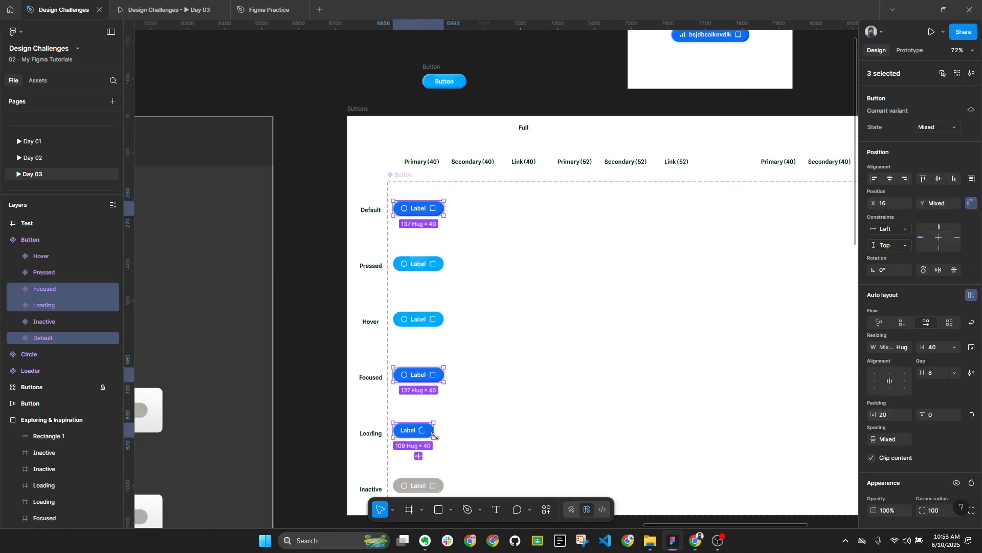
key("alt+l")
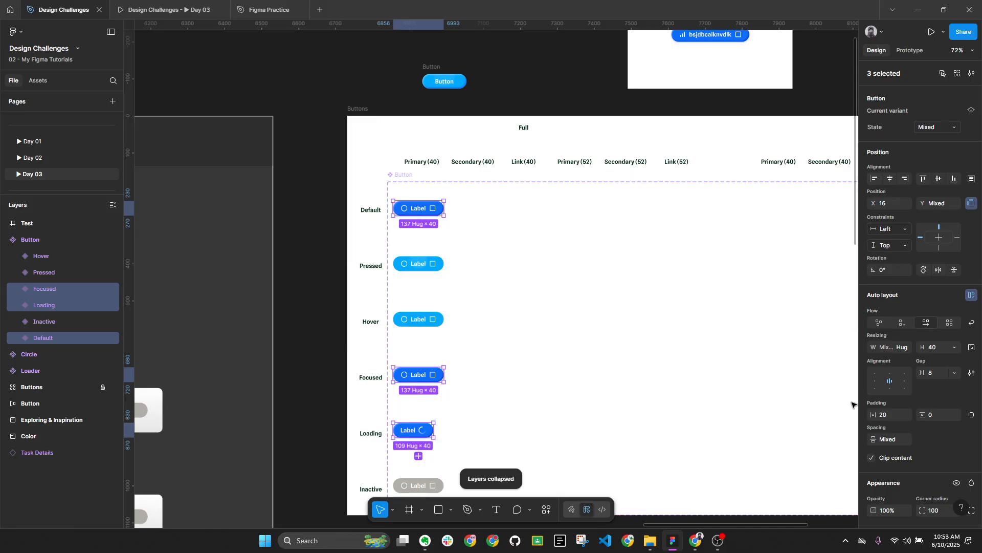
scroll(870, 414, "down", 4)
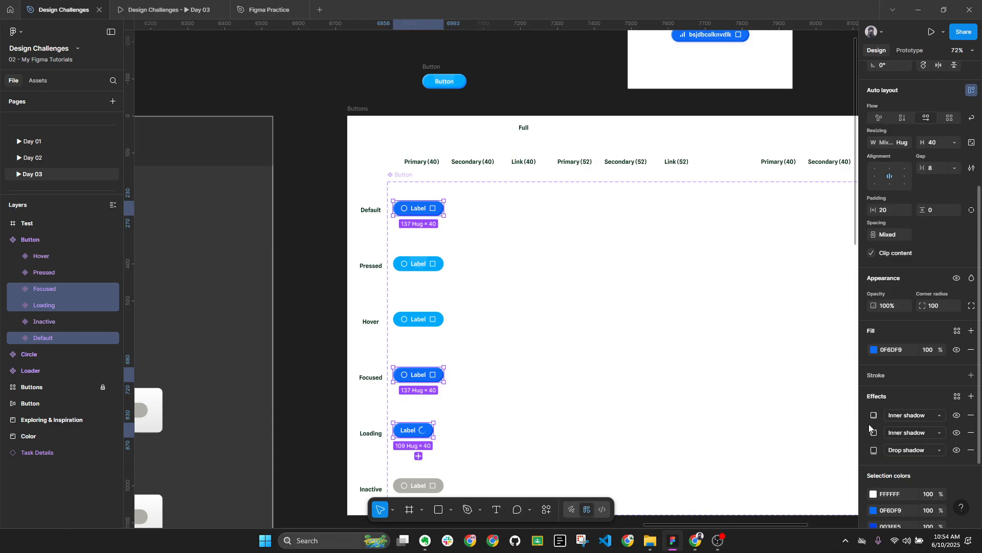
scroll(518, 68, "up", 5)
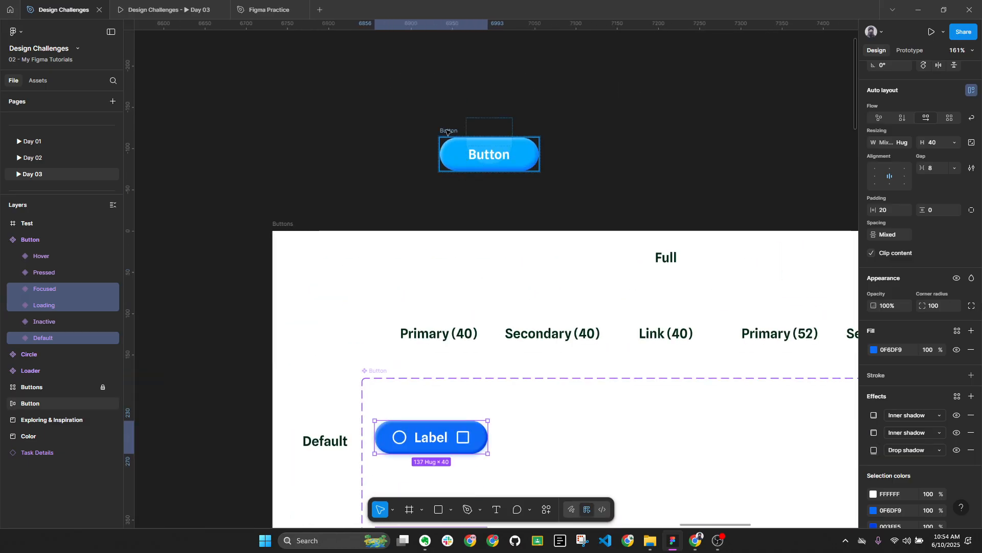
left_click(446, 133)
key("shift+2")
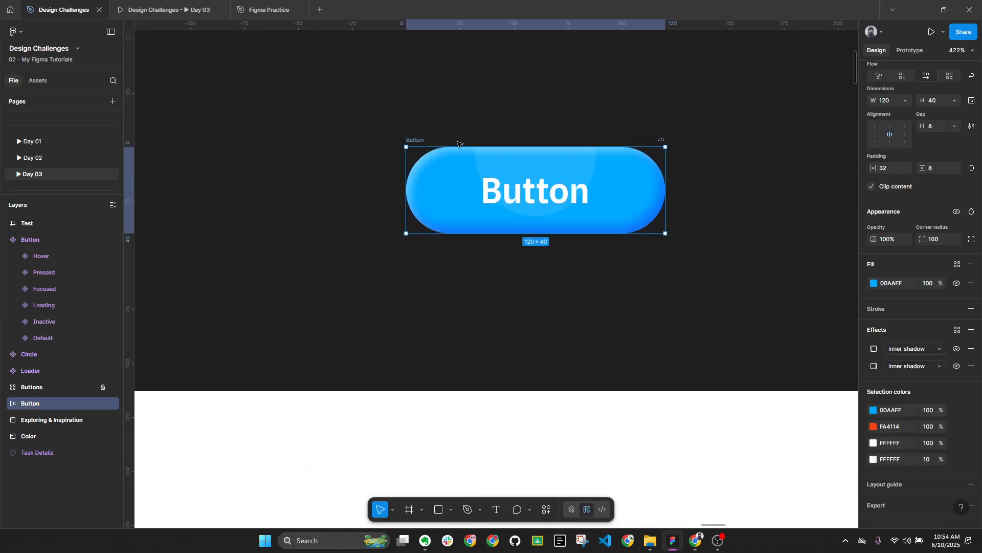
left_click(874, 366)
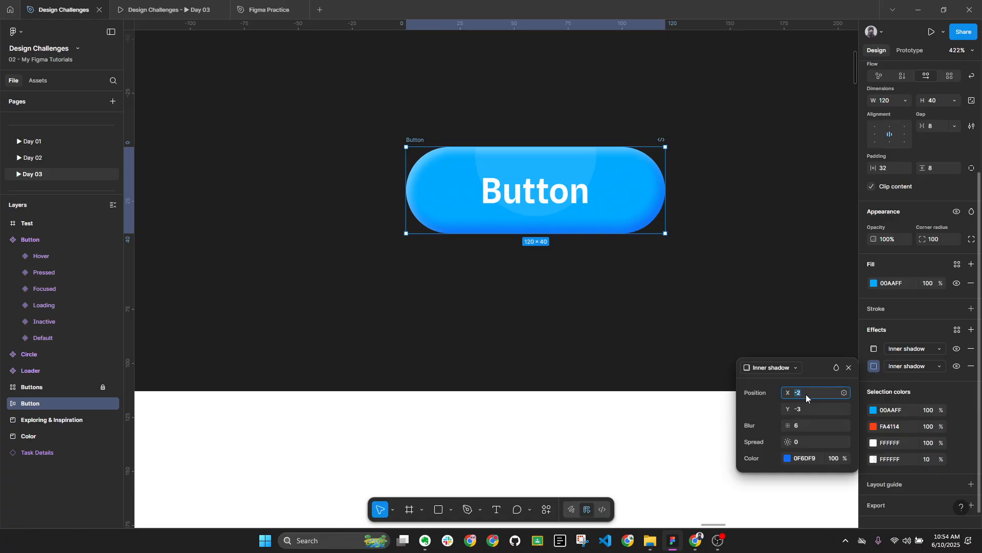
left_click(802, 427)
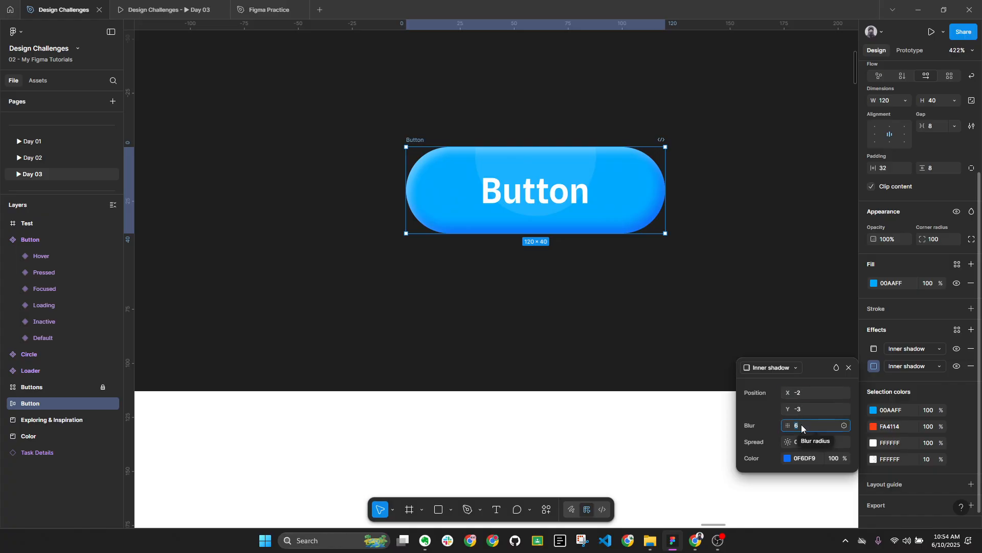
Check the white inner shadow's position, blur and color on the Default variant
left_click(546, 261)
scroll(513, 272, "down", 3, "ctrl")
scroll(460, 384, "down", 2)
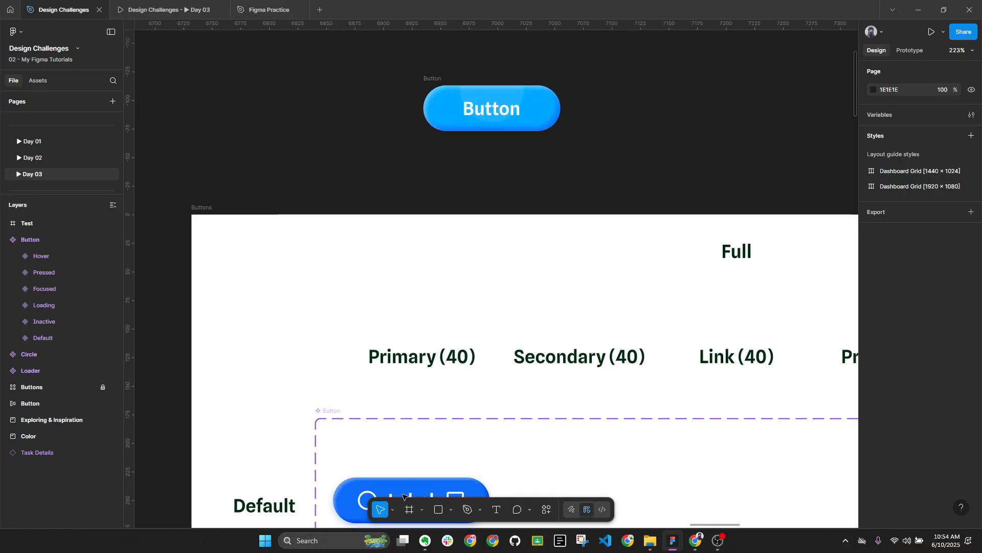
left_click(403, 496)
scroll(878, 477, "down", 5)
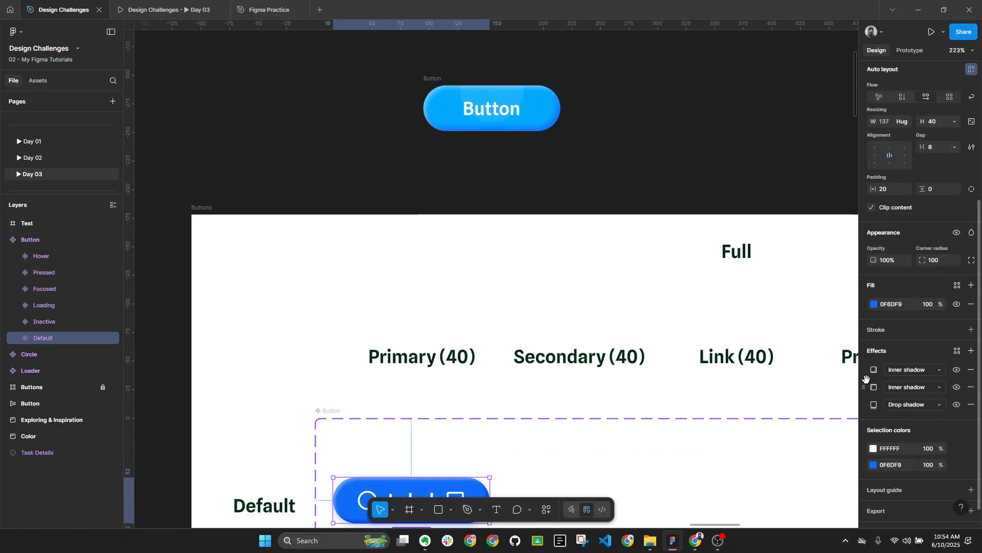
left_click(874, 387)
left_click(873, 387)
left_click(873, 387)
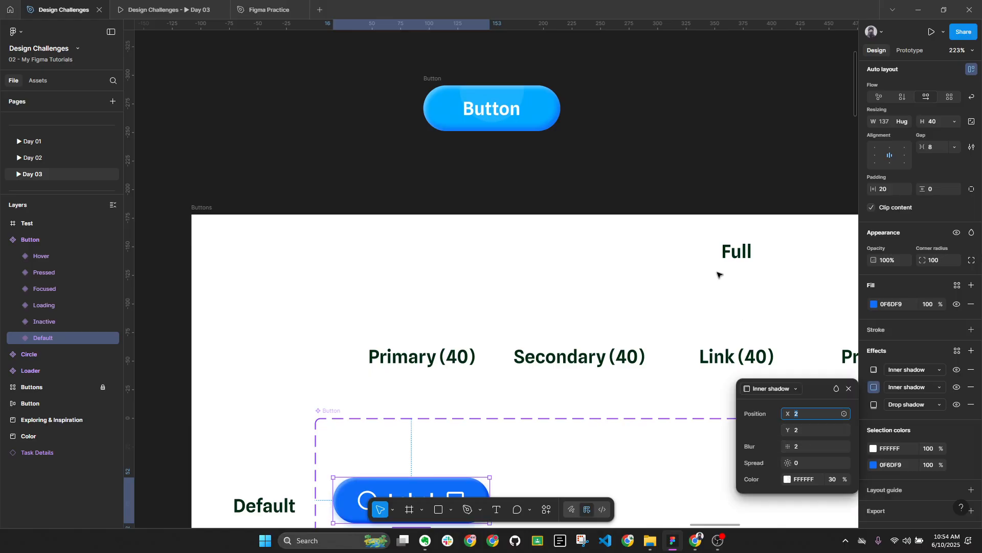
Set the blur of the light-blue sample button's white inner shadow to 2
left_click(645, 147)
left_click_drag(645, 147, 603, 224)
scroll(466, 353, "down", 1)
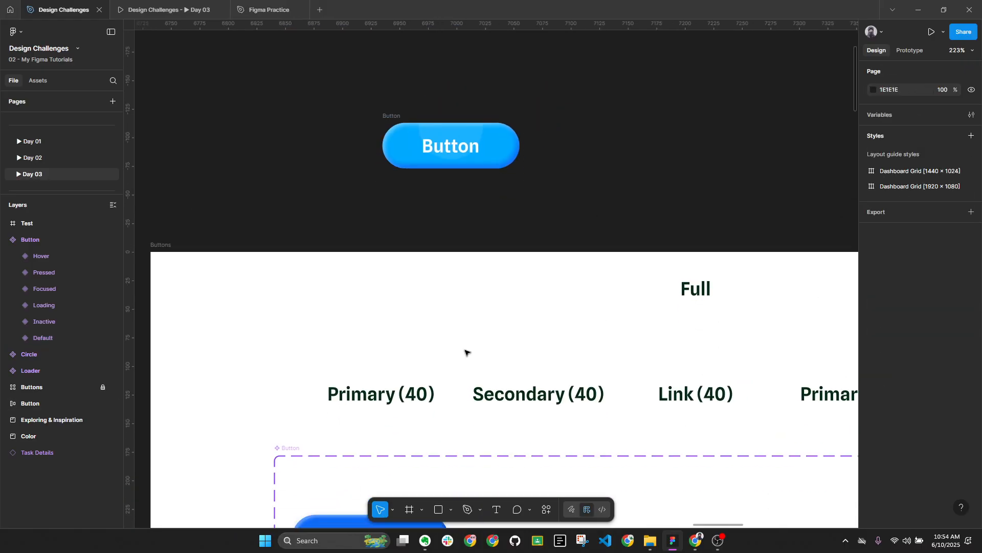
scroll(466, 352, "down", 2)
scroll(460, 373, "up", 4)
left_click(422, 215)
scroll(420, 214, "up", 3)
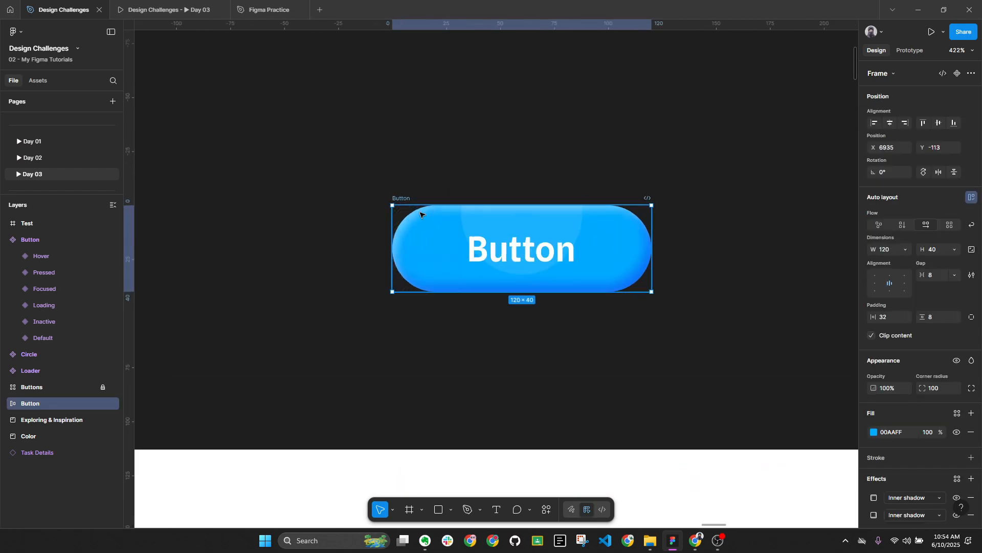
left_click(874, 498)
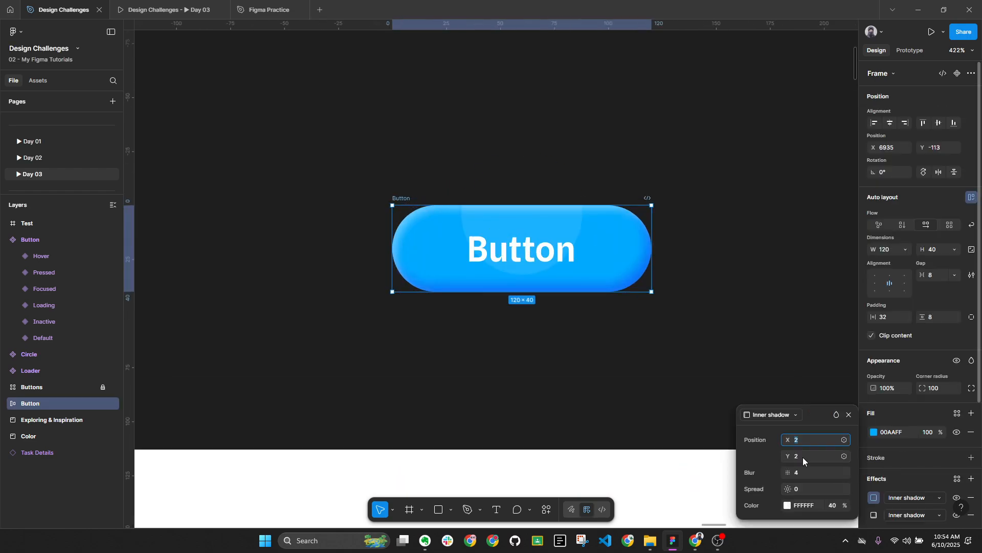
left_click(806, 472)
type("2")
key("Return")
Set the sample button's blue inner shadow to a Y position of -2 and a blur of 3
left_click(874, 514)
left_click(811, 457)
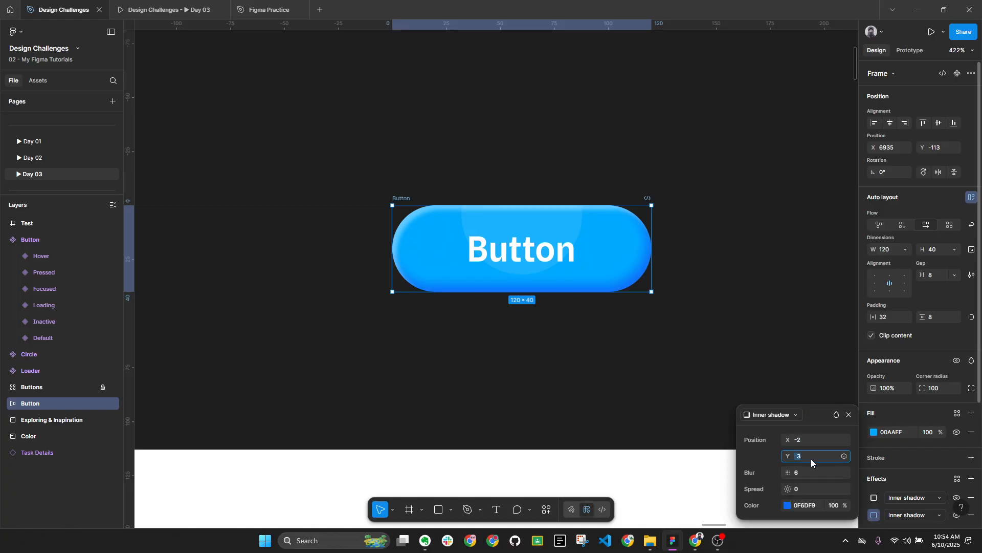
key("BackSpace")
type("2")
key("Return")
left_click(809, 475)
type("3")
key("Return")
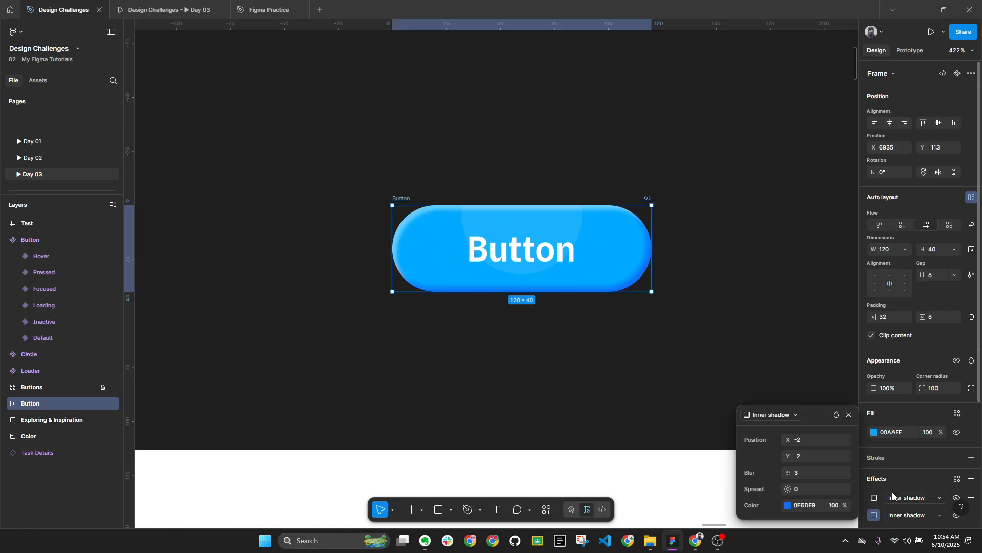
Copy both inner shadows from the sample button and paste them onto the Pressed and Hover variants
left_click(897, 468)
scroll(898, 468, "down", 3)
left_click(861, 397)
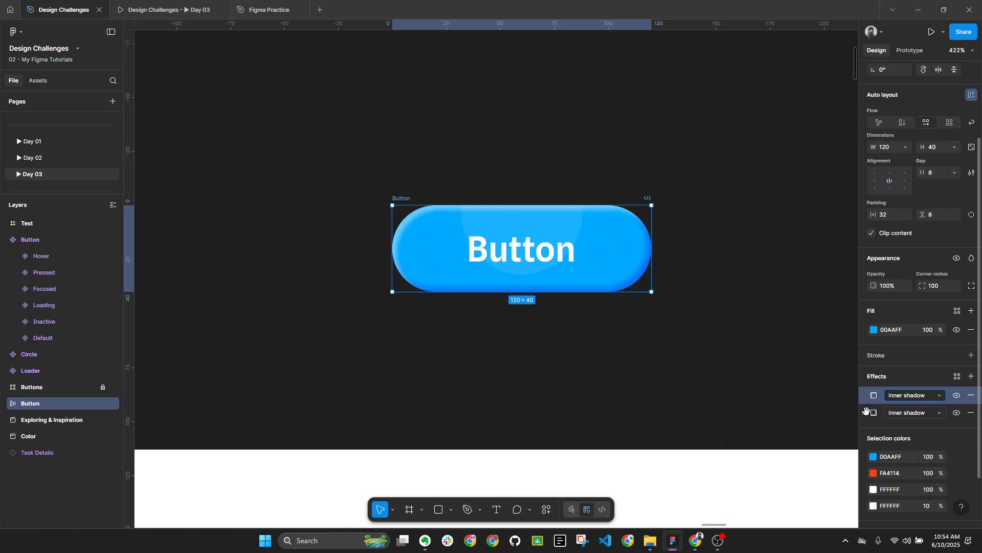
left_click(865, 413, "shift")
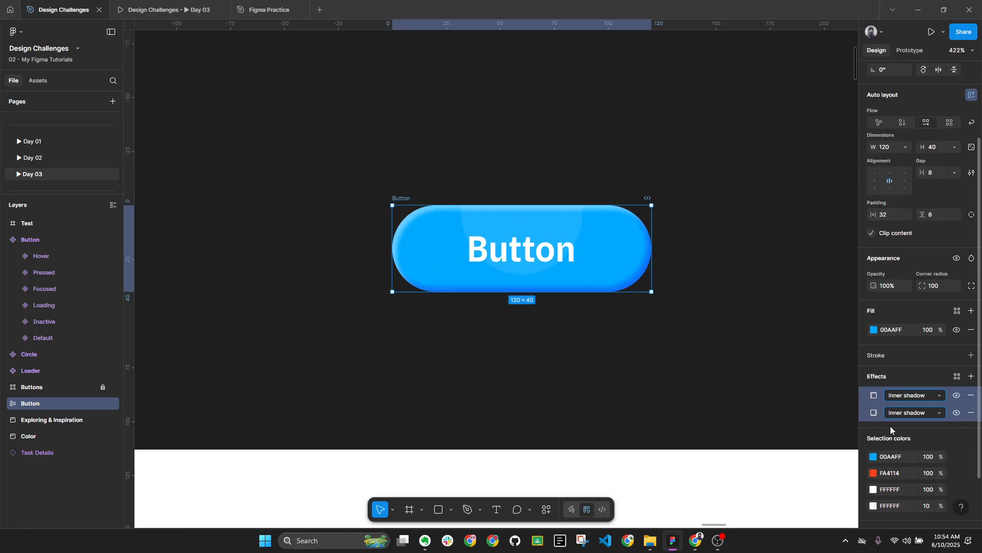
key("alt+l")
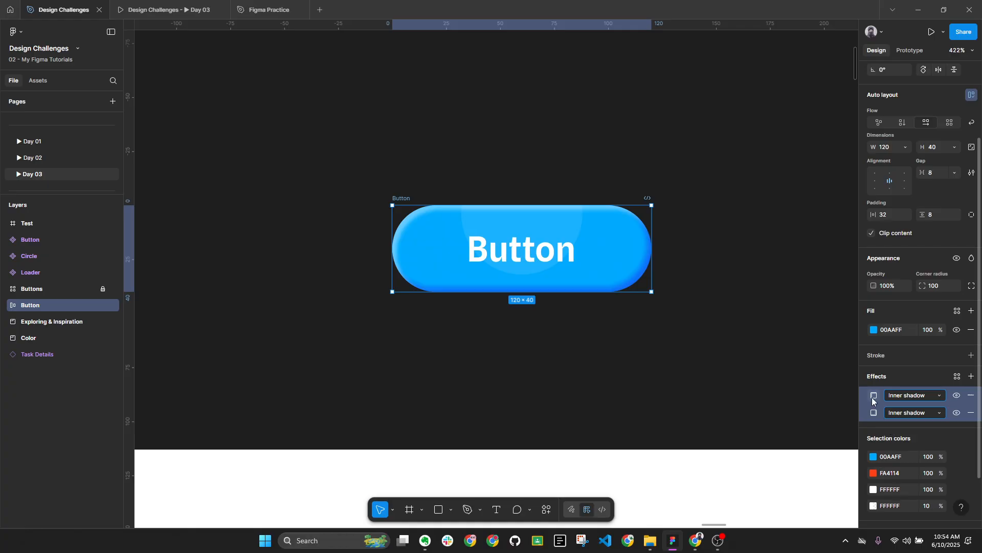
left_click(736, 370)
scroll(715, 367, "down", 3)
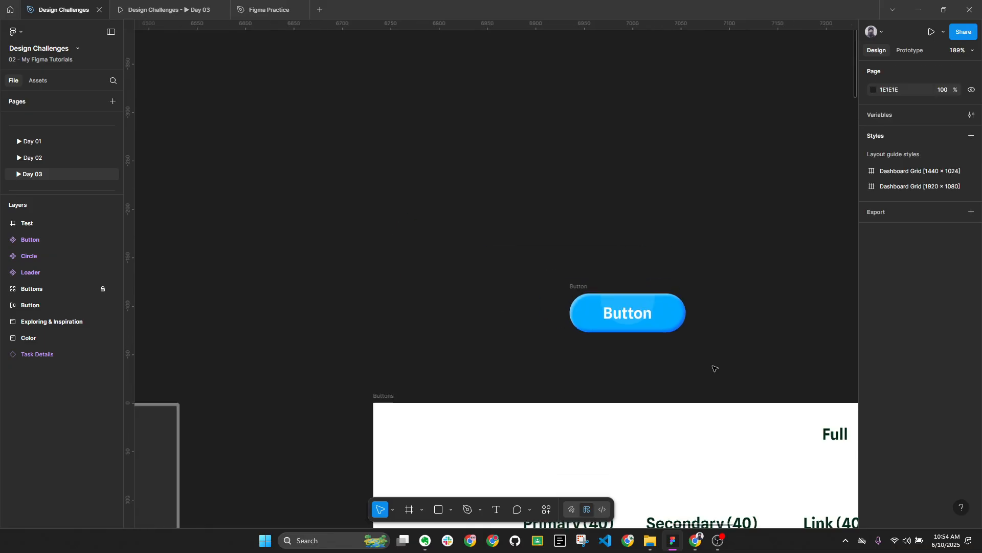
left_click_drag(732, 395, 651, 70)
left_click_drag(582, 407, 566, 195)
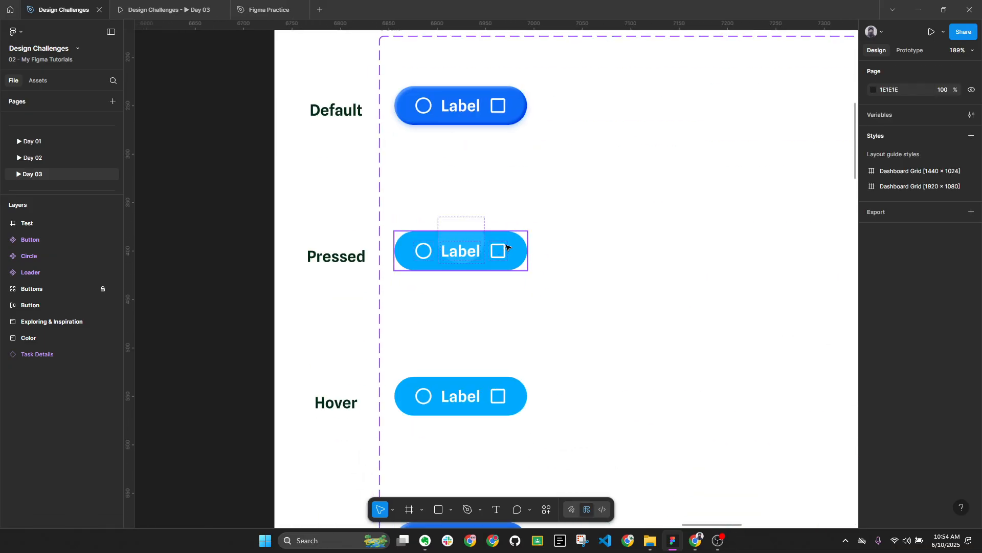
left_click(506, 248)
left_click(509, 397, "shift")
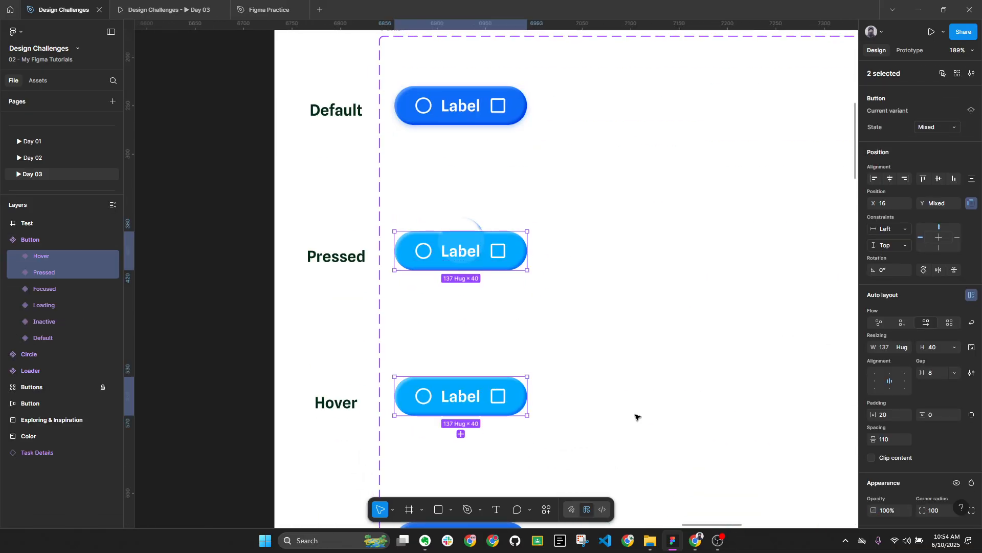
Turn on Clip content for the Pressed variant so its highlight circle stays inside the button
left_click(544, 332)
scroll(472, 233, "up", 5)
left_click(471, 233, "ctrl")
left_click(633, 270)
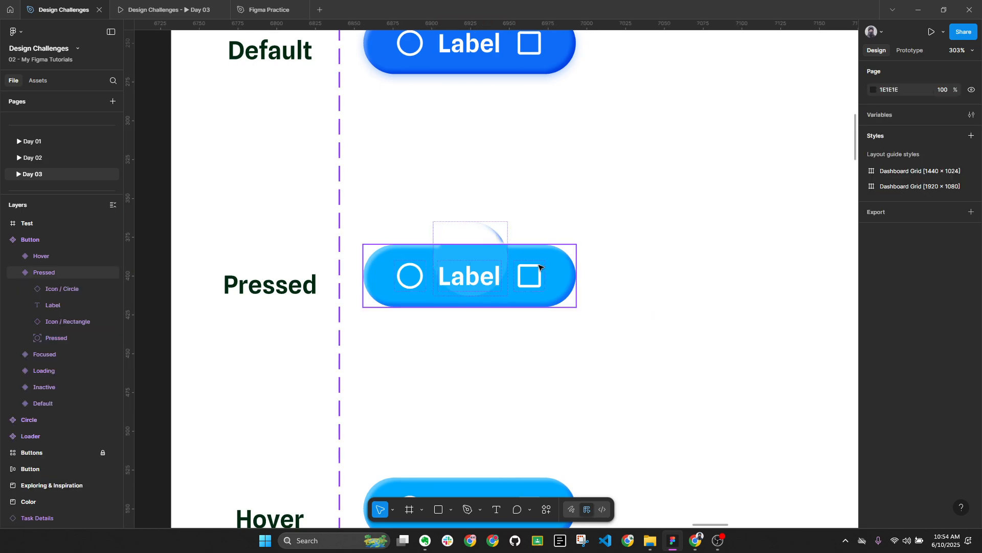
scroll(472, 248, "up", 8)
scroll(594, 269, "down", 5)
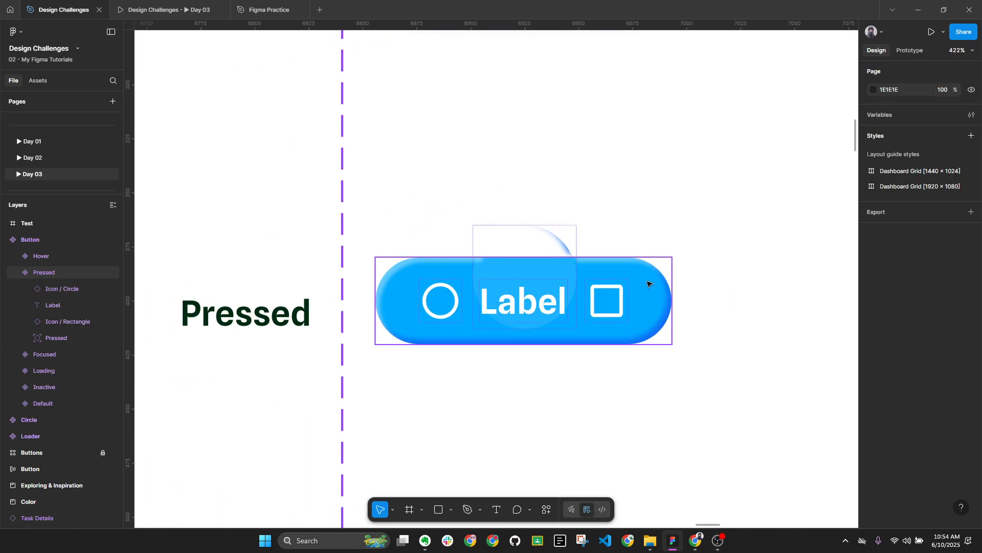
left_click(593, 270)
left_click(872, 412)
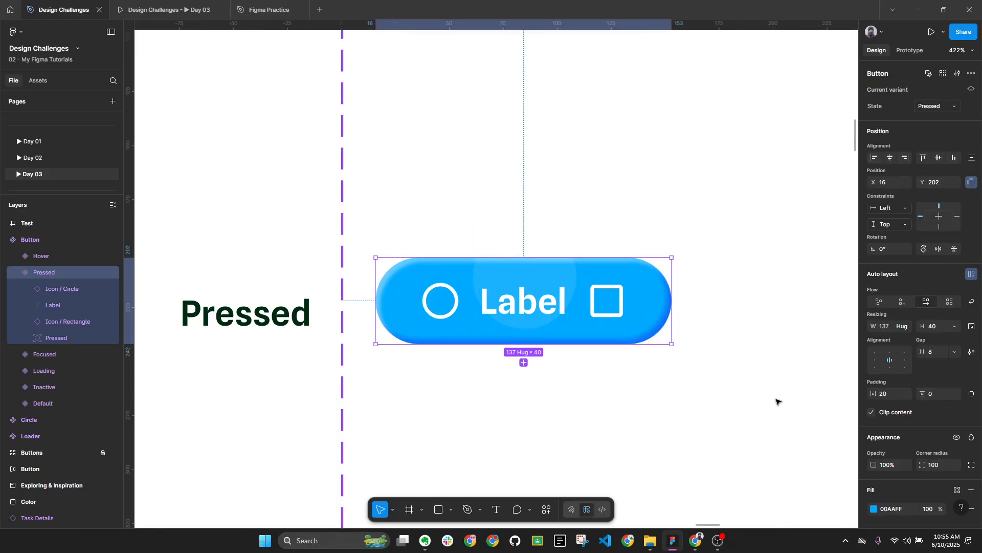
Turn off Clip content for the Focused variant
left_click(775, 400)
left_click_drag(724, 392, 649, 164)
scroll(637, 248, "down", 1)
left_click(563, 381)
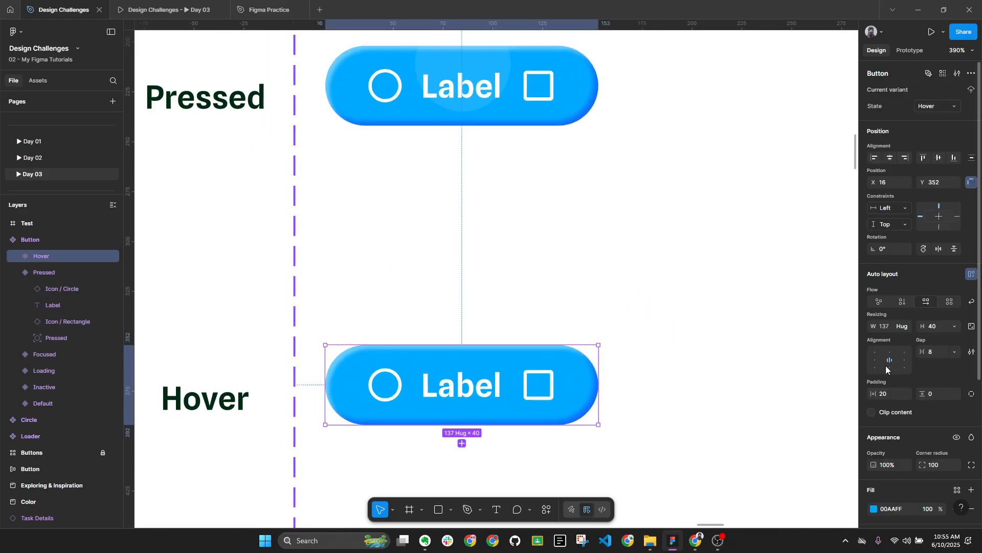
left_click(706, 348)
scroll(528, 266, "down", 5)
left_click_drag(629, 332, 593, 241)
scroll(470, 310, "up", 2)
left_click(470, 309)
scroll(473, 312, "up", 5)
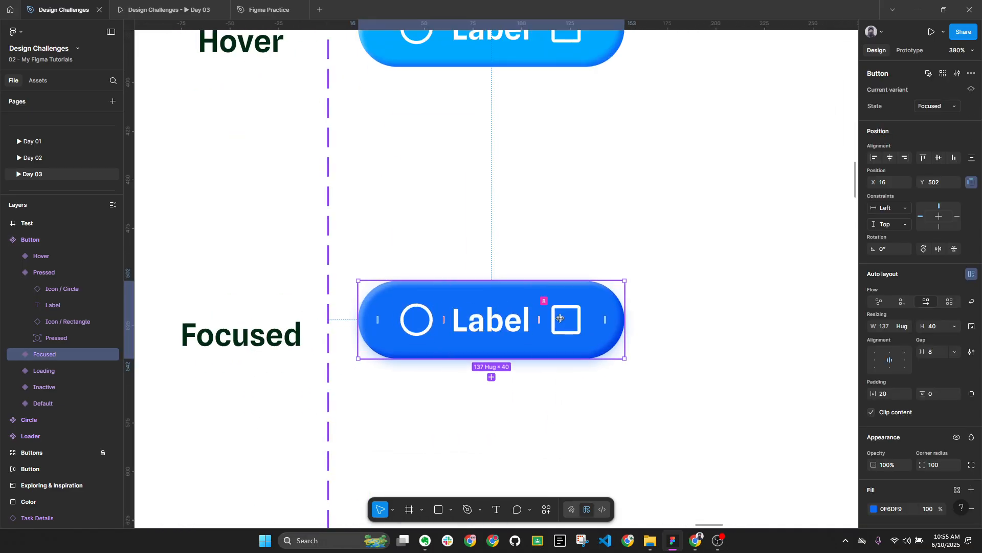
left_click(873, 411)
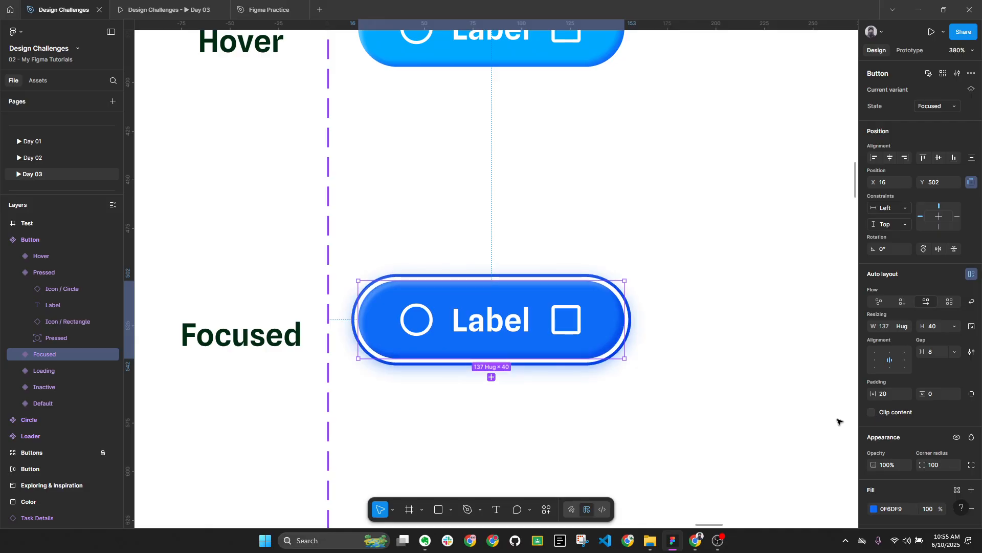
Review the Hover, Focused, Loading and Inactive variants, selecting the Inactive variant to examine its styling
left_click(713, 425)
scroll(627, 335, "down", 5)
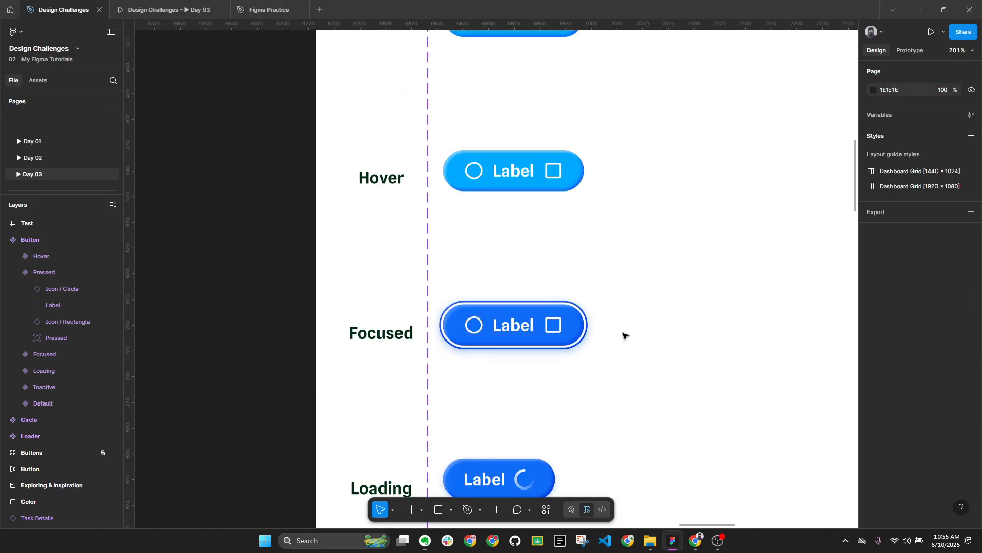
scroll(686, 337, "down", 3)
scroll(579, 266, "down", 1)
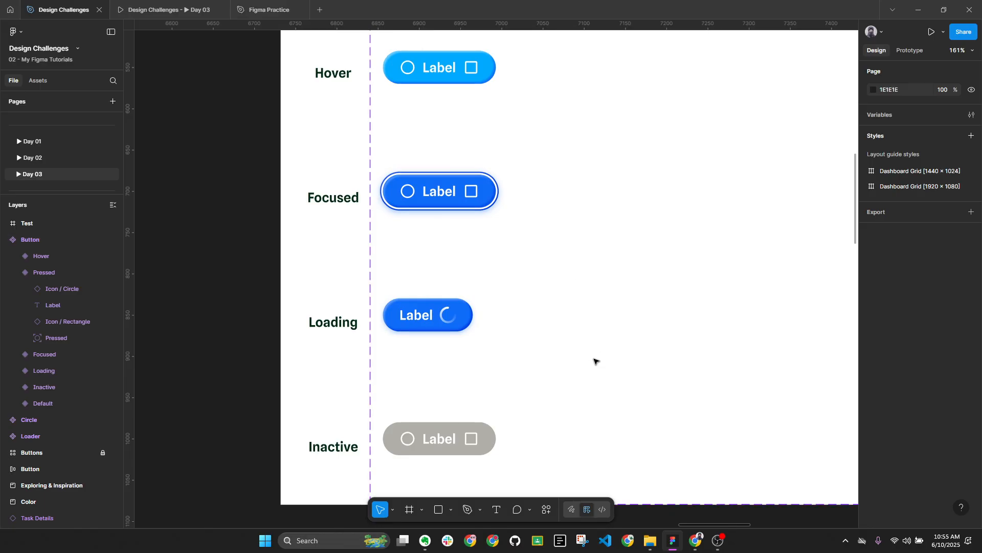
left_click(490, 441)
key("alt+l")
left_click_drag(438, 432, 469, 368)
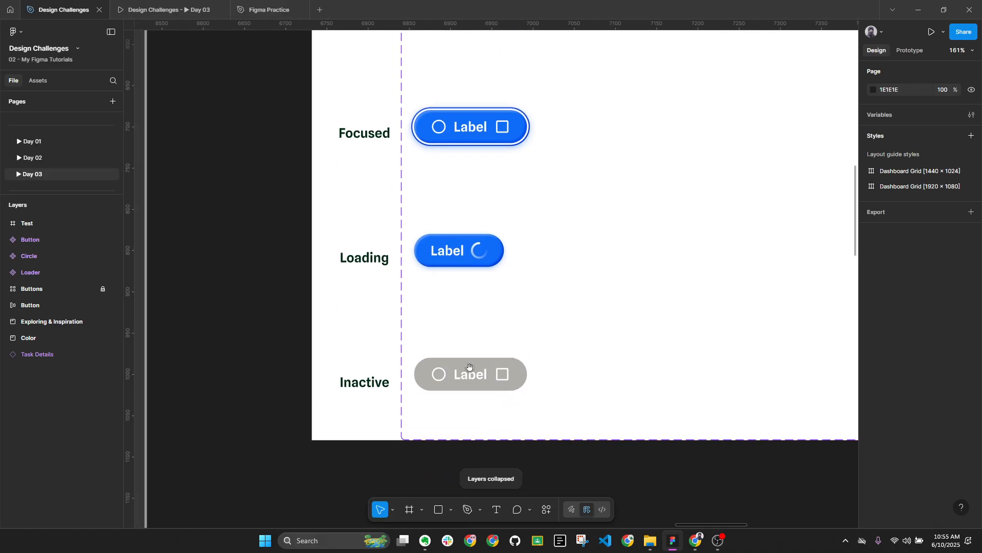
scroll(470, 367, "up", 5)
left_click(511, 362)
scroll(864, 458, "down", 2)
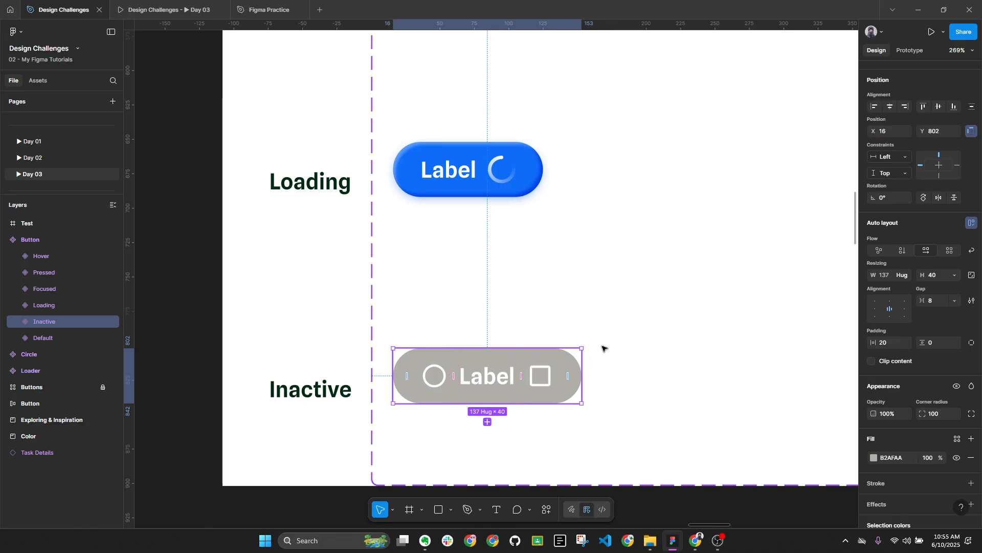
scroll(602, 349, "down", 5)
scroll(570, 235, "up", 4)
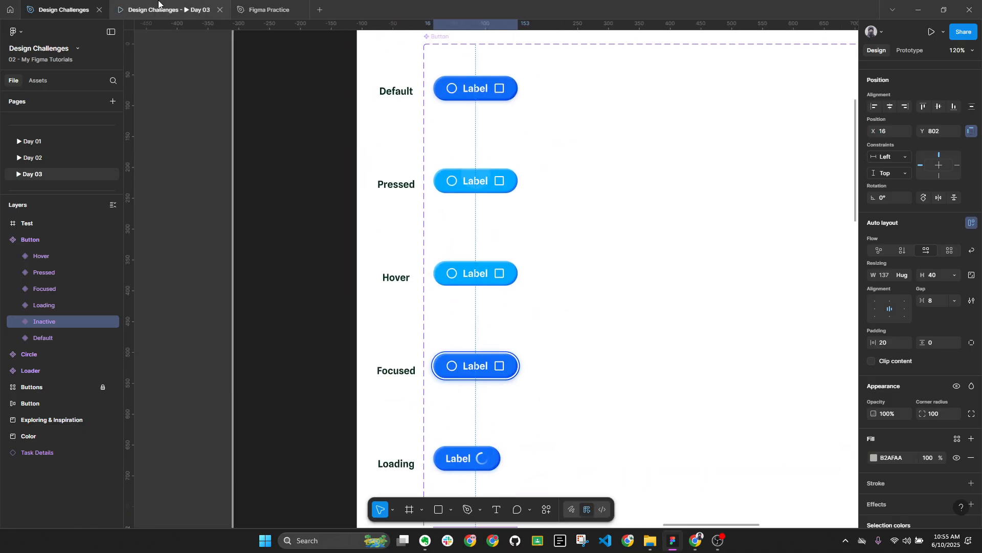
Preview the Test flow in the prototype, trying the button's hover and pressed interactions, and return to the design file
left_click(158, 6)
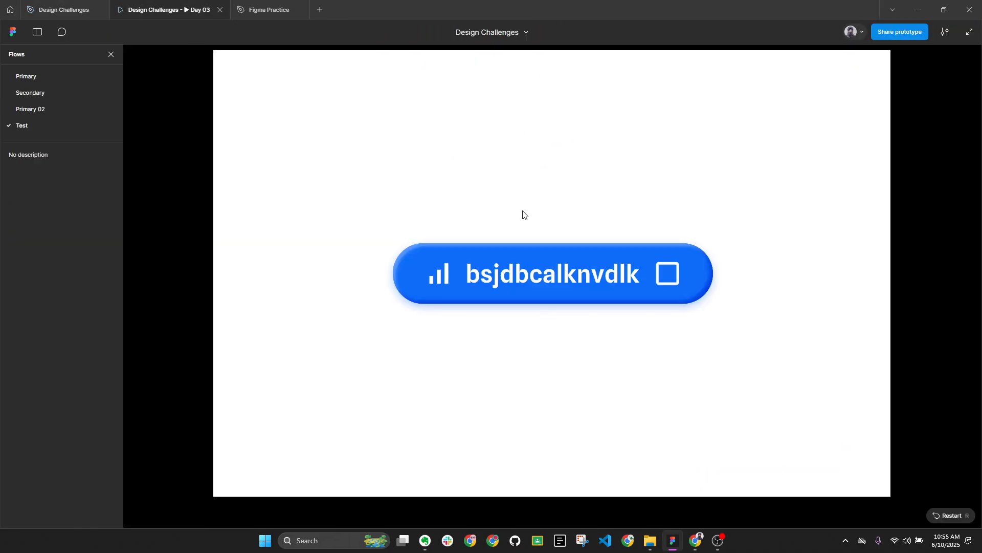
left_click(594, 282)
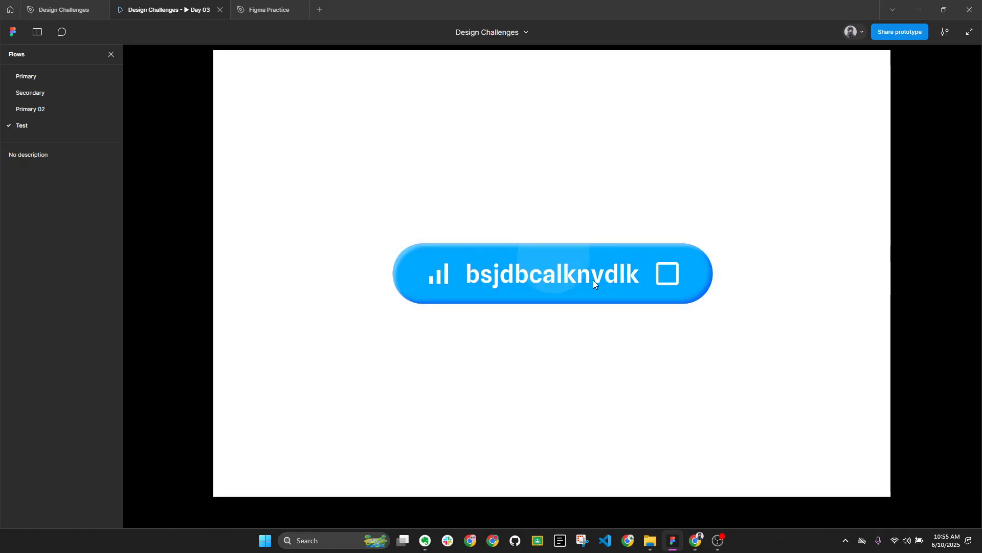
left_click(599, 281)
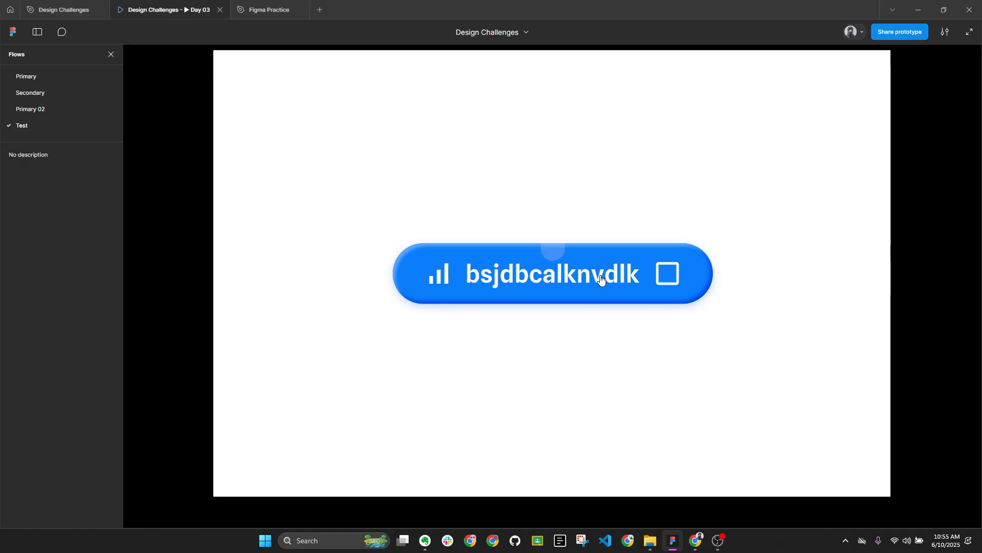
left_click(62, 10)
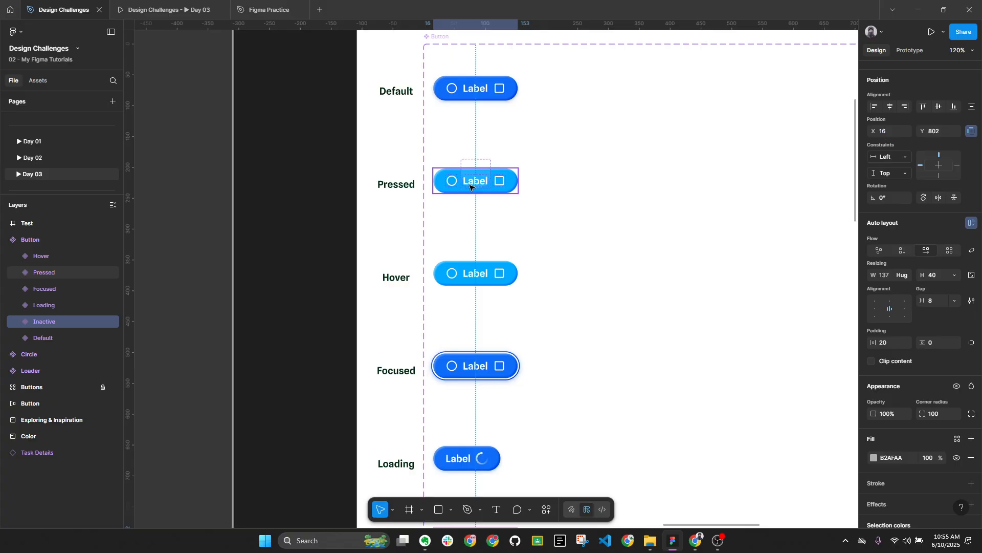
Switch the Test frame's button through the Focused, Loading and Inactive states and return it to Focused
scroll(500, 234, "down", 2)
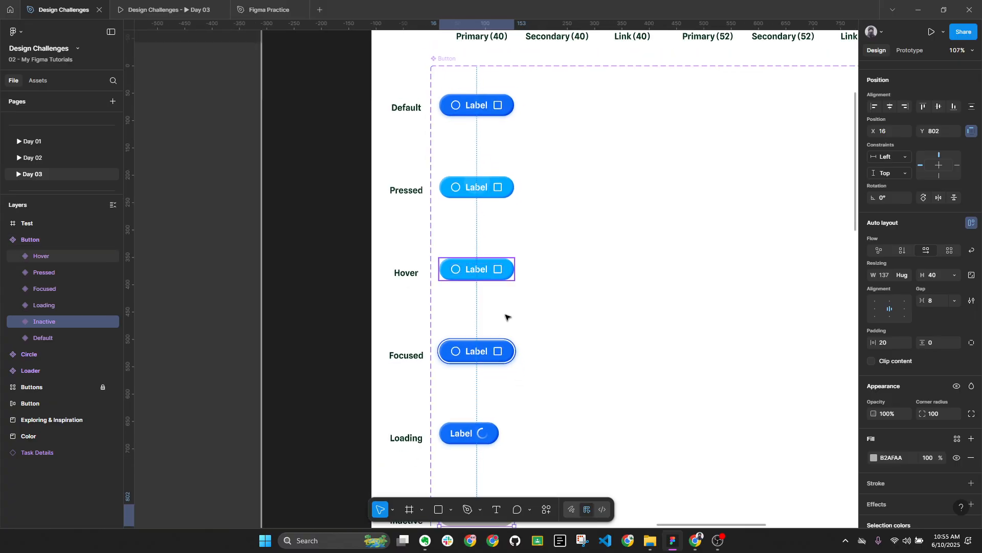
scroll(476, 382, "down", 3)
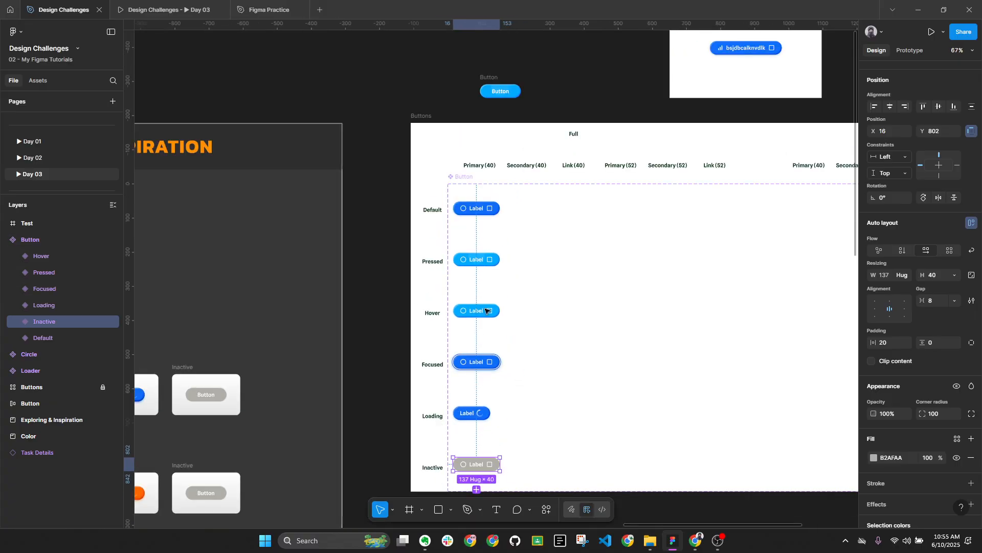
scroll(513, 222, "up", 3)
scroll(439, 277, "down", 3)
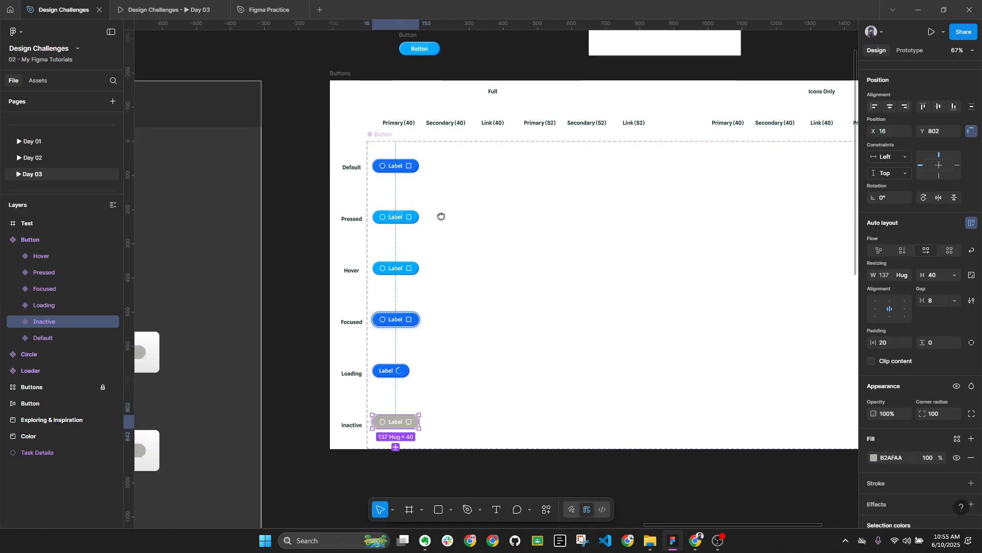
scroll(588, 198, "up", 3)
left_click(600, 179)
scroll(609, 174, "up", 3)
scroll(610, 171, "up", 3)
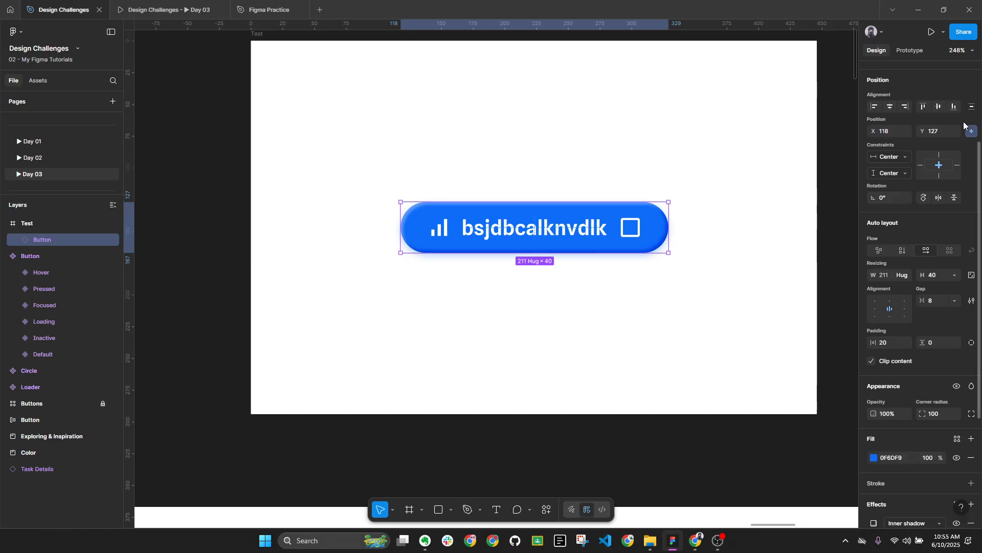
left_click(939, 102)
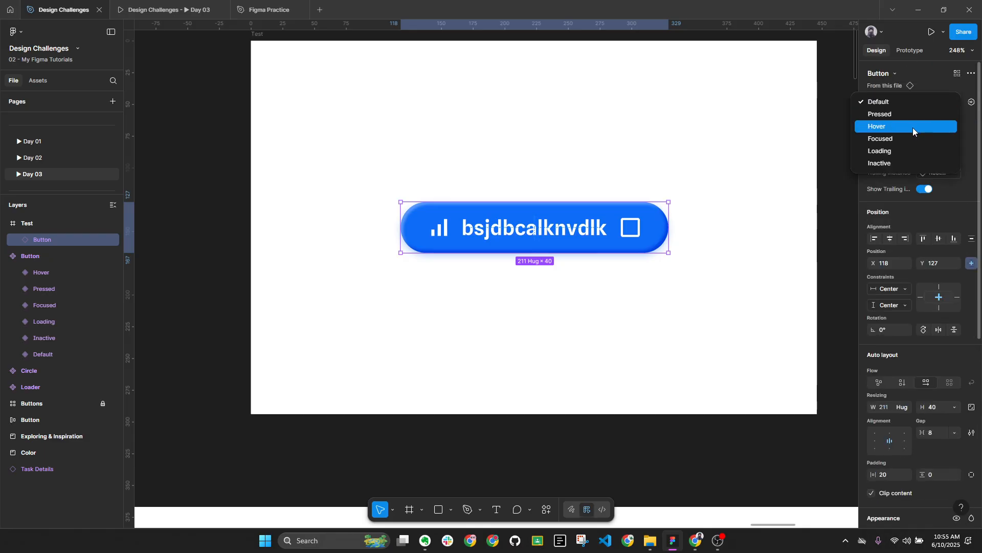
left_click(910, 139)
left_click(938, 104)
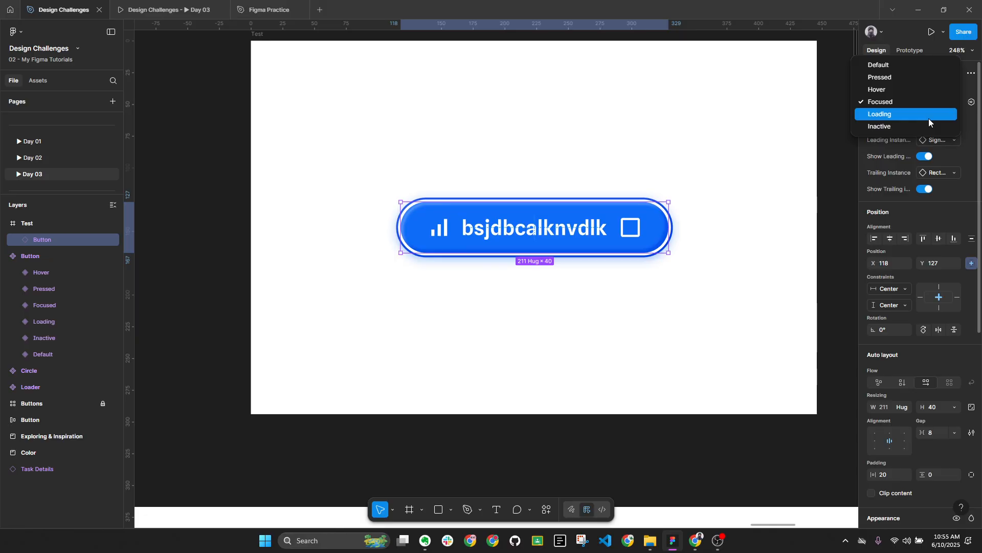
left_click(928, 118)
left_click(925, 119)
left_click(921, 120)
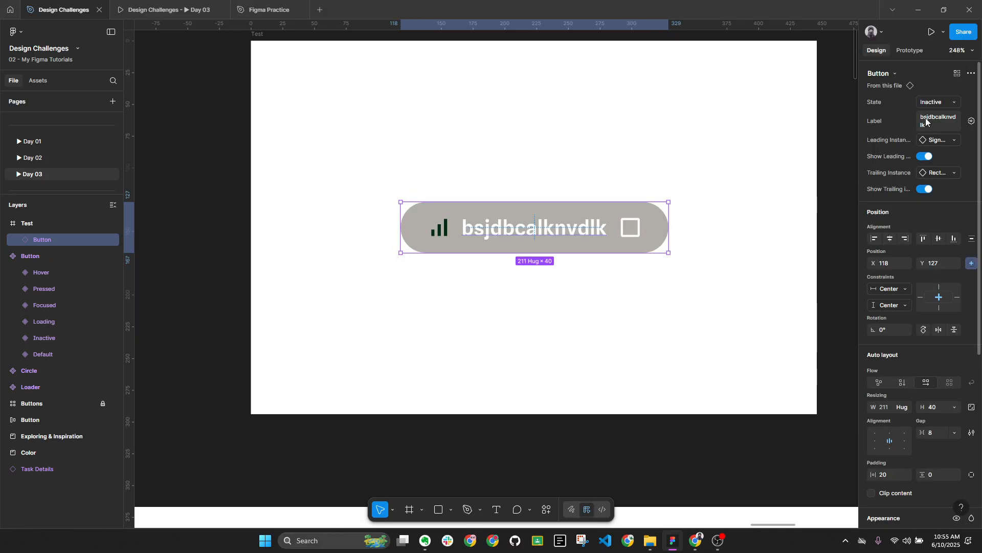
left_click(924, 105)
left_click(913, 96)
Recheck the Test frame's button by setting its State to Inactive, Loading and back to Focused
left_click(774, 227)
scroll(772, 226, "down", 5)
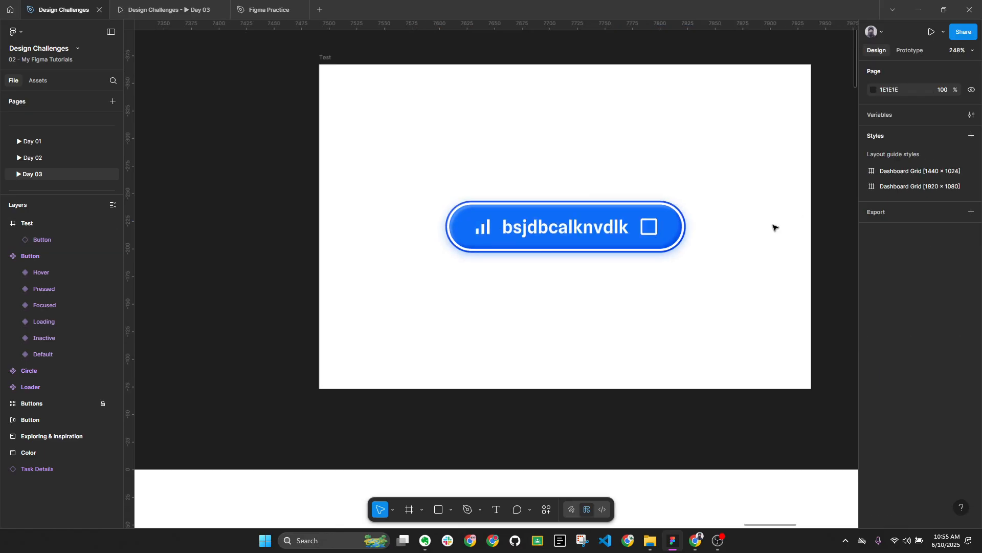
scroll(730, 211, "up", 5)
left_click(673, 236)
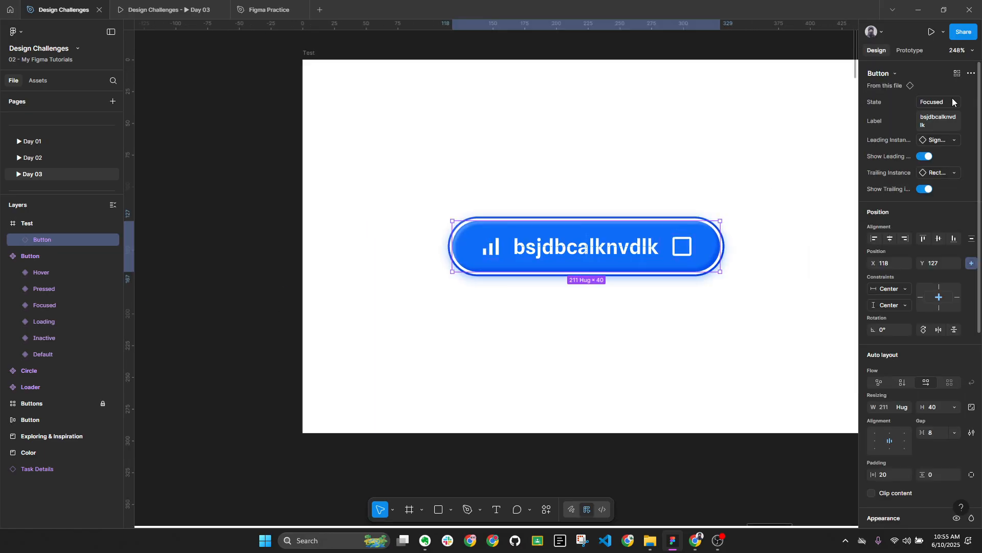
left_click(936, 102)
left_click(905, 127)
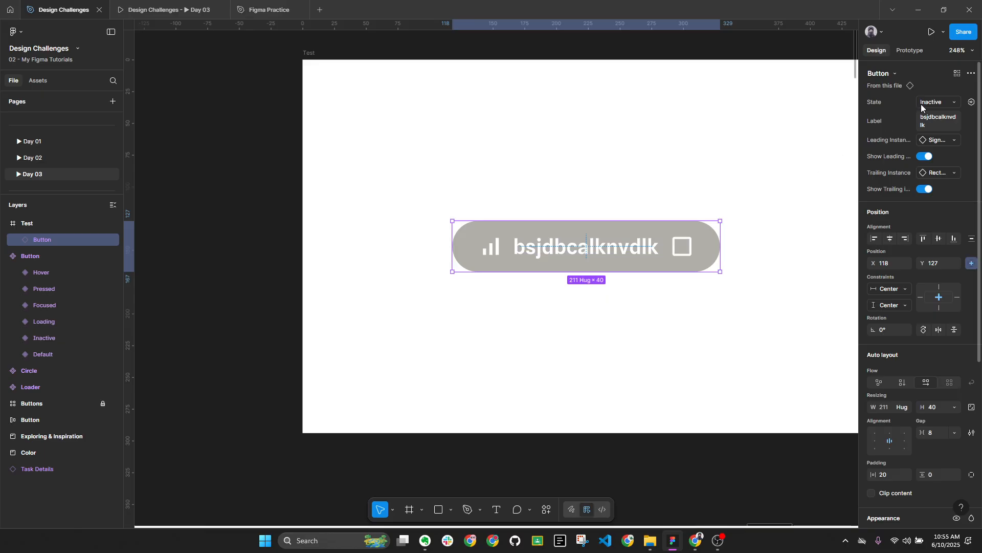
left_click(938, 102)
left_click(904, 106)
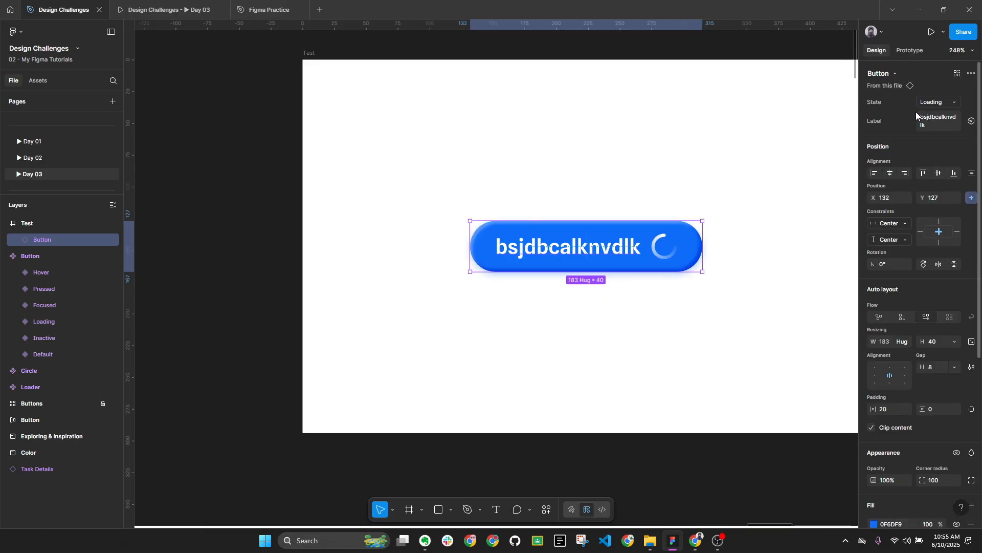
left_click(922, 103)
left_click(898, 97)
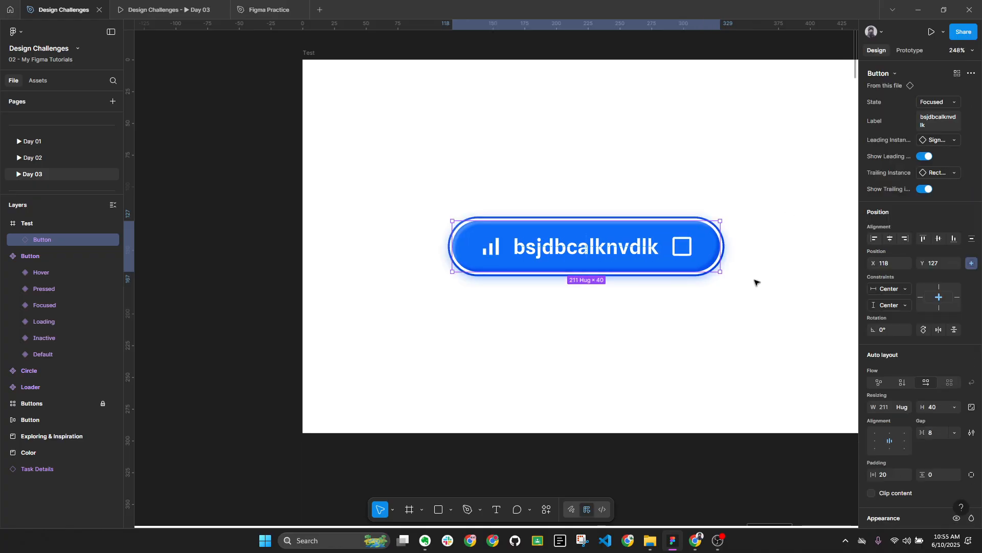
Examine the focus ring on the Test button, and select the ring's Focused frame inside the Focused variant to inspect its constraints
left_click(734, 273)
scroll(705, 223, "up", 3)
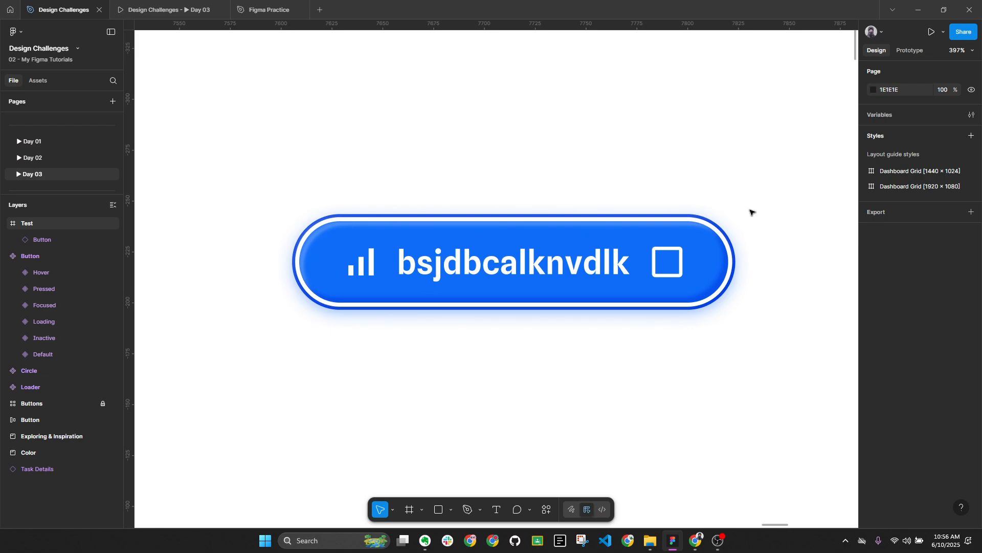
scroll(742, 230, "down", 6)
left_click_drag(636, 294, 671, 66)
mouse_move(609, 271)
left_mouse_down()
mouse_move(686, 103)
mouse_move(732, 36)
left_mouse_up()
left_click_drag(497, 383, 541, 304)
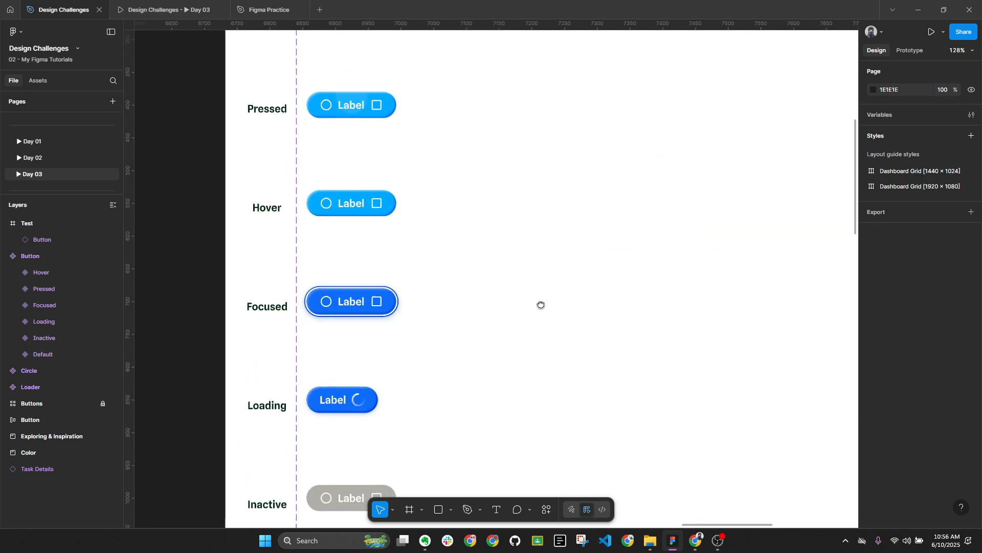
scroll(394, 286, "up", 3)
left_click(406, 296)
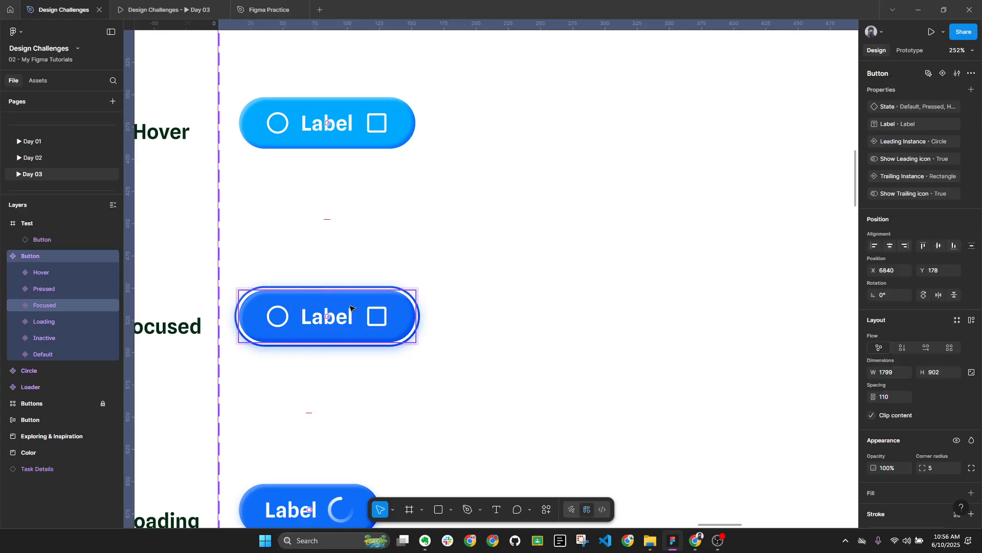
left_click(77, 305)
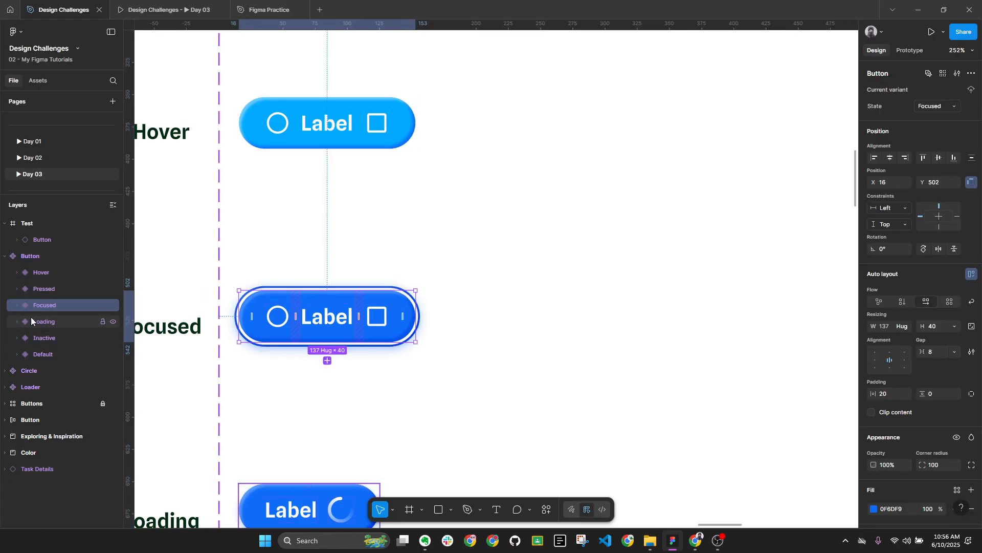
left_click(17, 305)
left_click(61, 388)
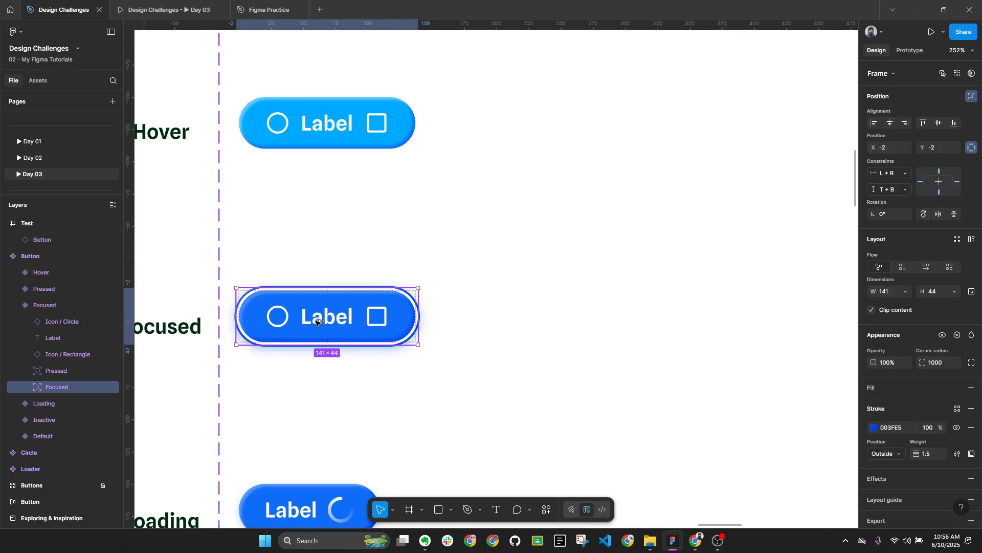
key("alt+l")
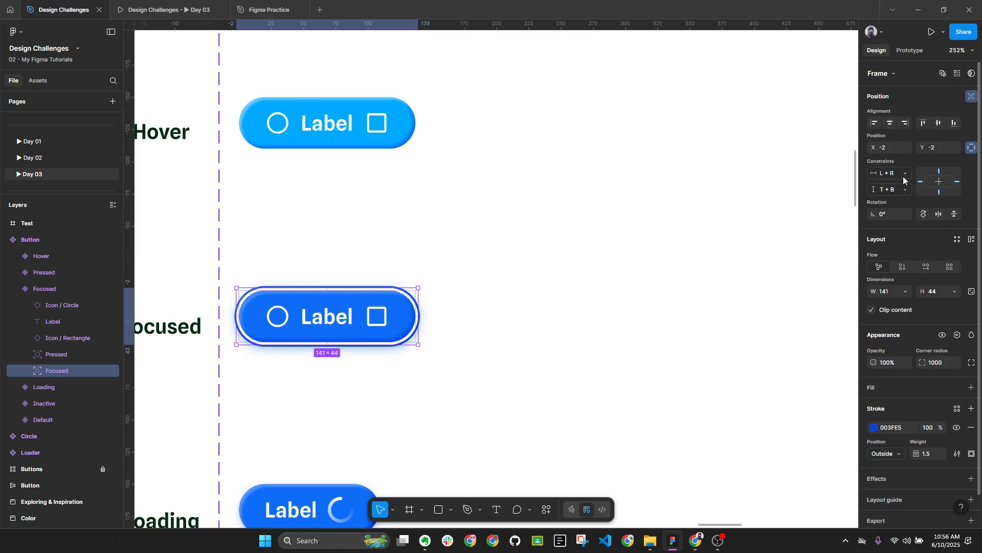
Turn off the leading and trailing icons on the Test frame's button instance and collapse the layers
scroll(636, 281, "down", 5)
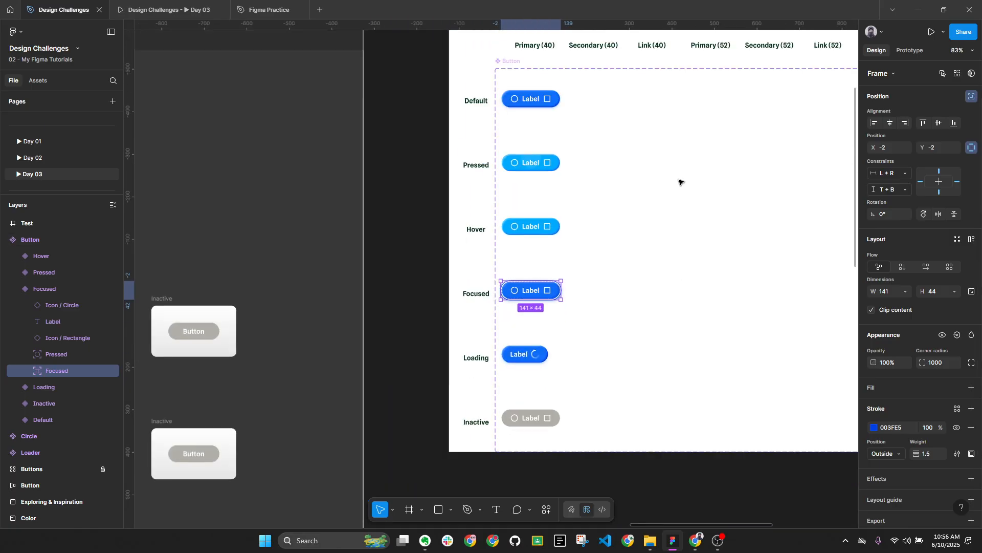
left_click_drag(723, 114, 488, 488)
scroll(632, 328, "up", 2)
double_click(635, 258)
scroll(634, 258, "up", 2)
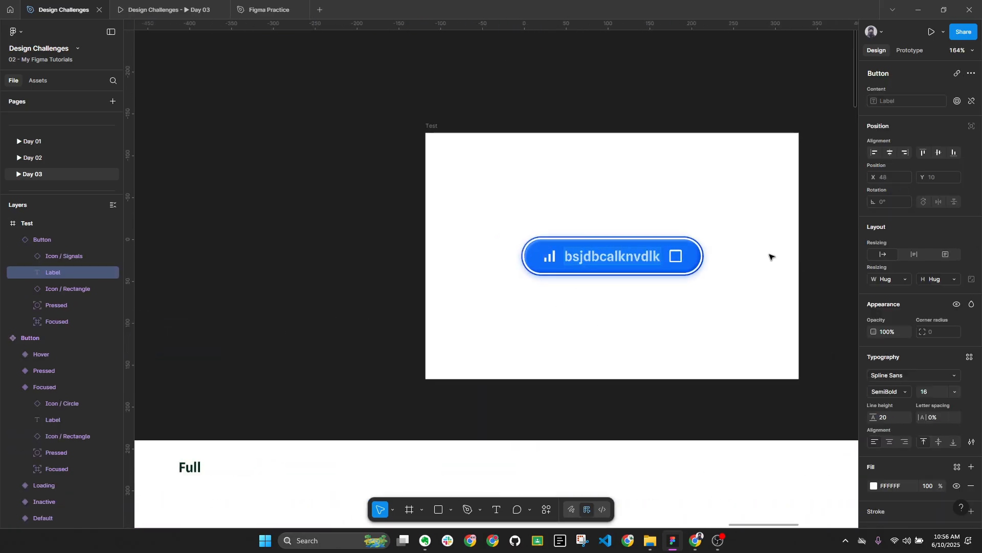
key("Escape")
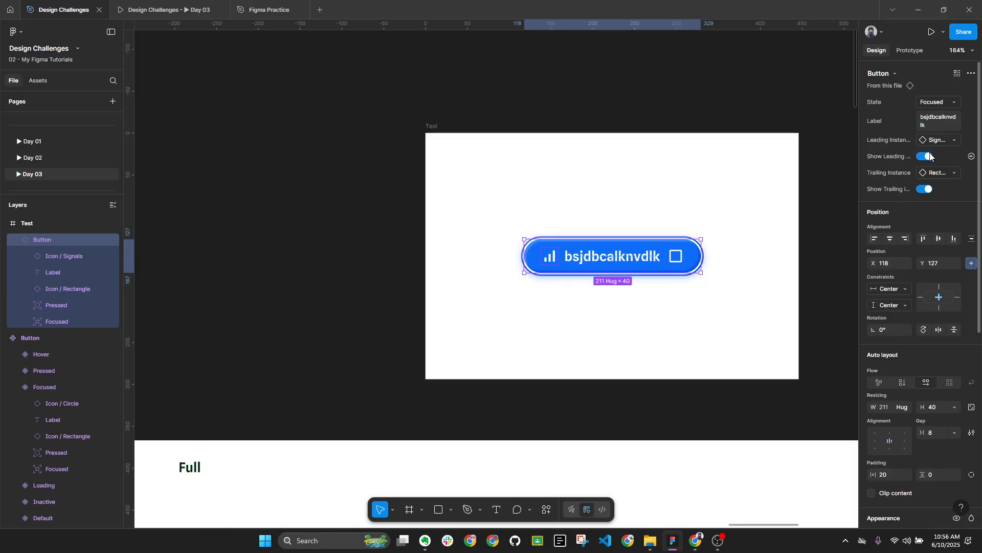
left_click(924, 140)
left_click(925, 172)
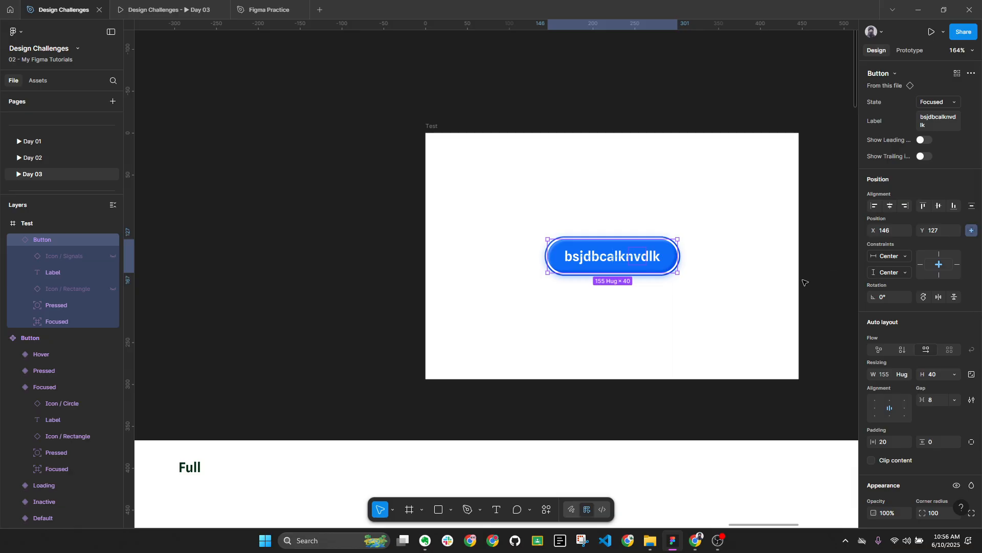
left_click(803, 285)
key("alt+l")
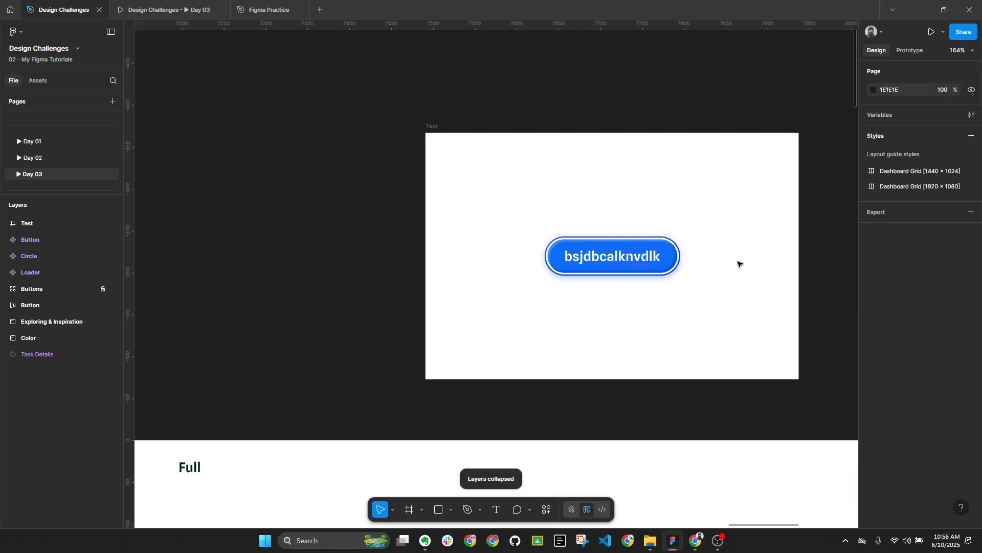
Set the Test button's State to Loading and check it in the prototype preview
left_click(644, 254)
left_click(939, 104)
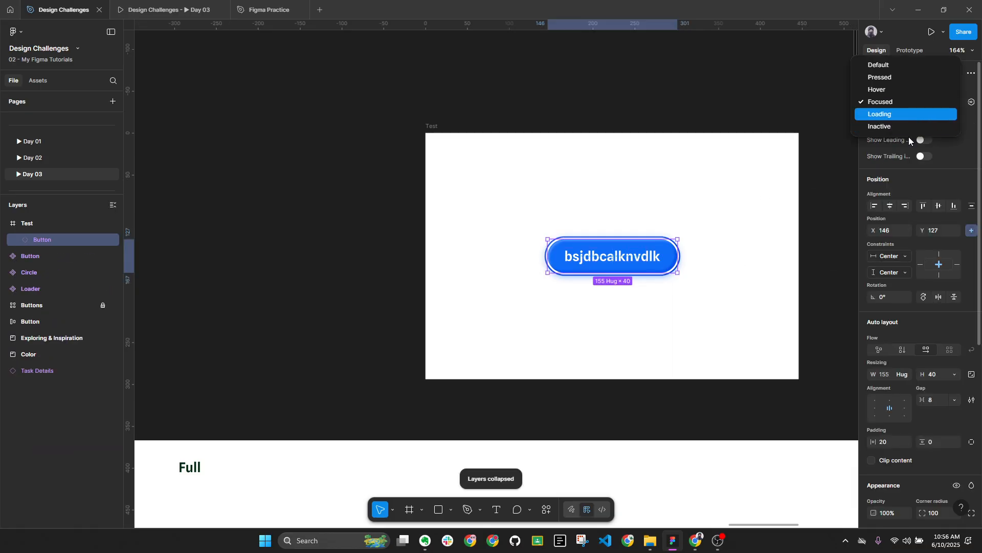
left_click(912, 113)
left_click(155, 5)
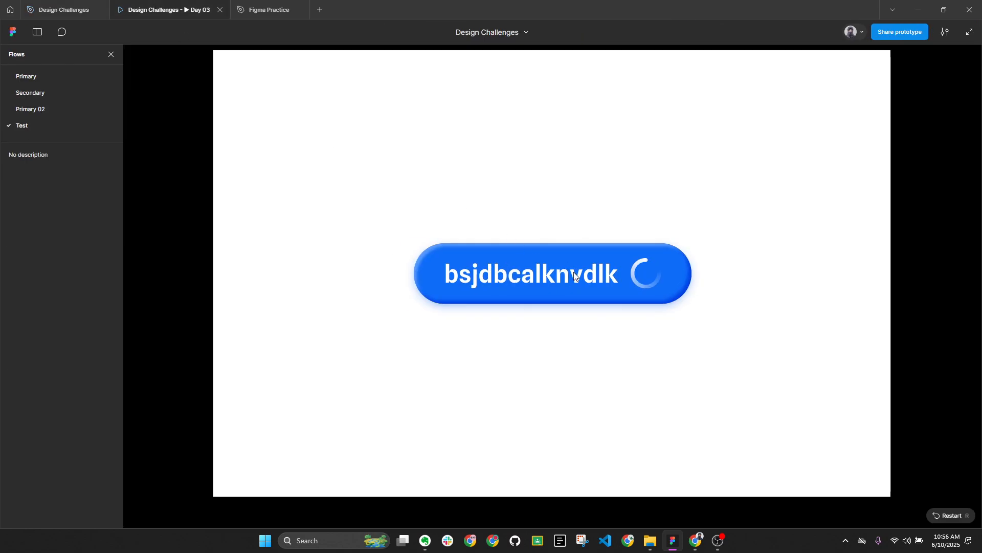
Close the prototype preview and select the Test frame in the design file
left_click(220, 9)
left_click(435, 114)
left_click(432, 125)
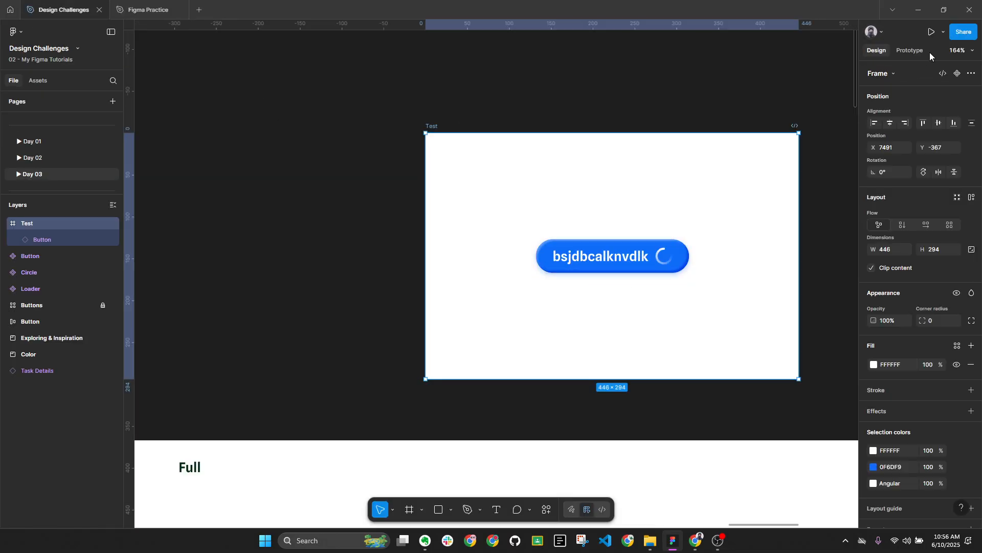
Check the Test frame's button in the prototype preview, return to the design file and collapse the layers
left_click(932, 32)
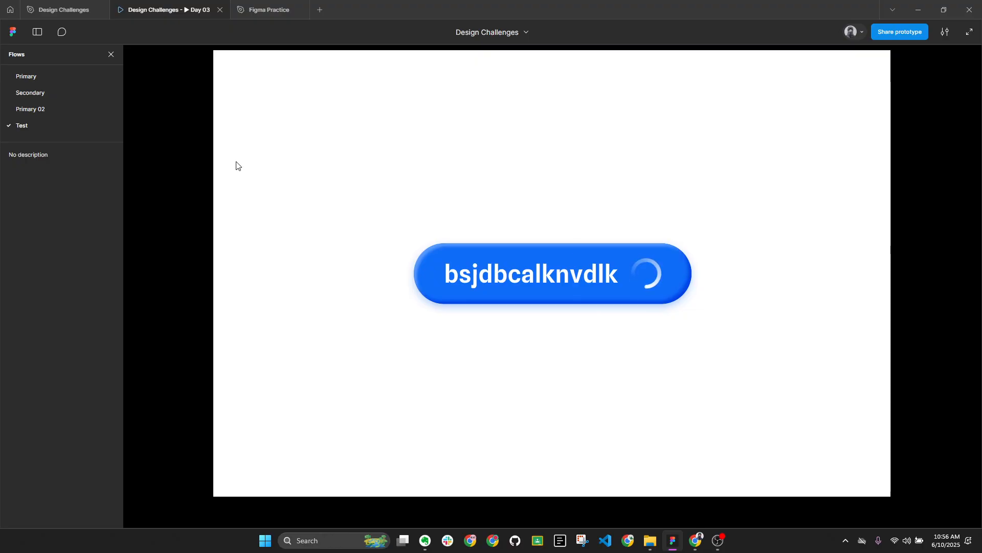
left_click(59, 7)
scroll(521, 211, "down", 3)
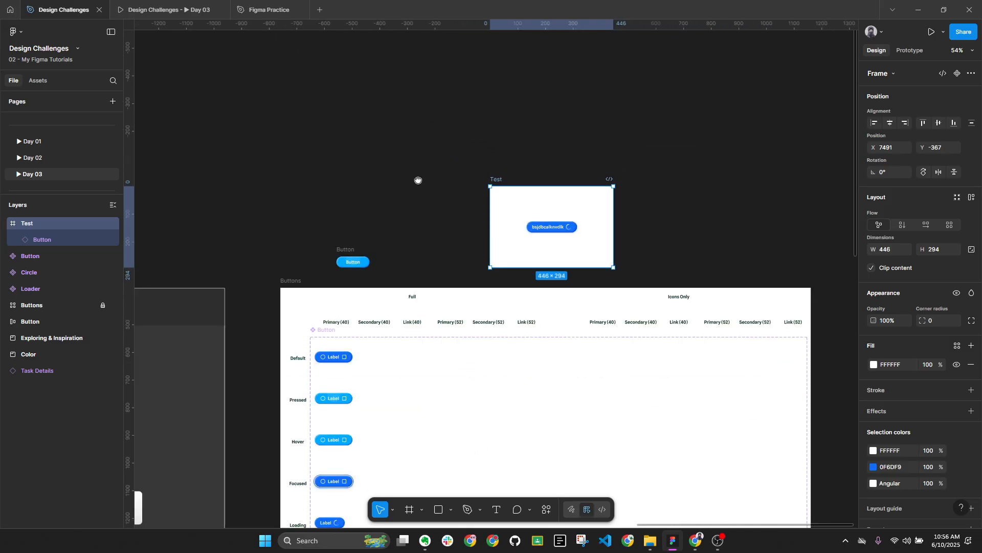
scroll(417, 181, "down", 4)
scroll(393, 179, "up", 2)
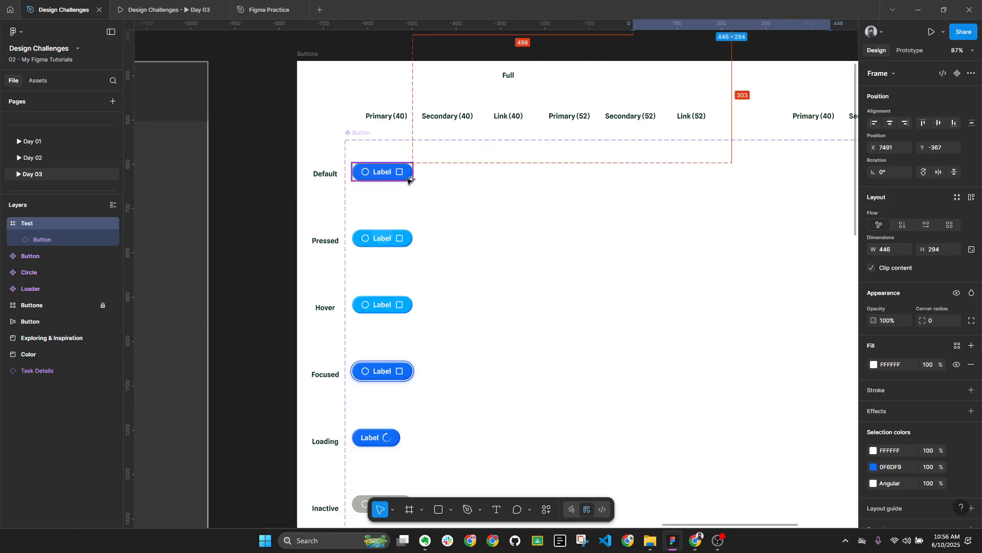
key("alt+l")
Switch to Chrome, look over the primary and secondary buttons in the Takso Design System shot, and return to Figma
left_click(696, 541)
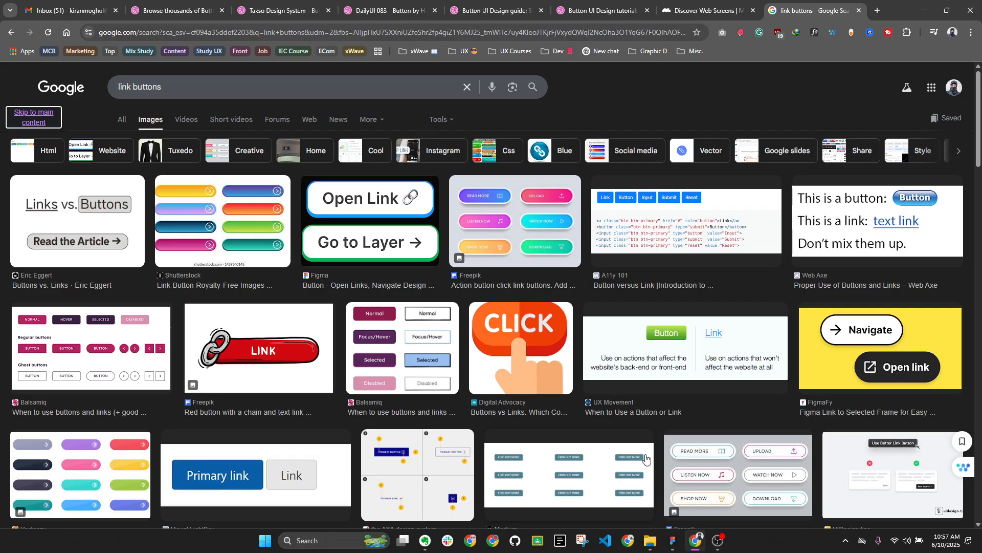
left_click(268, 4)
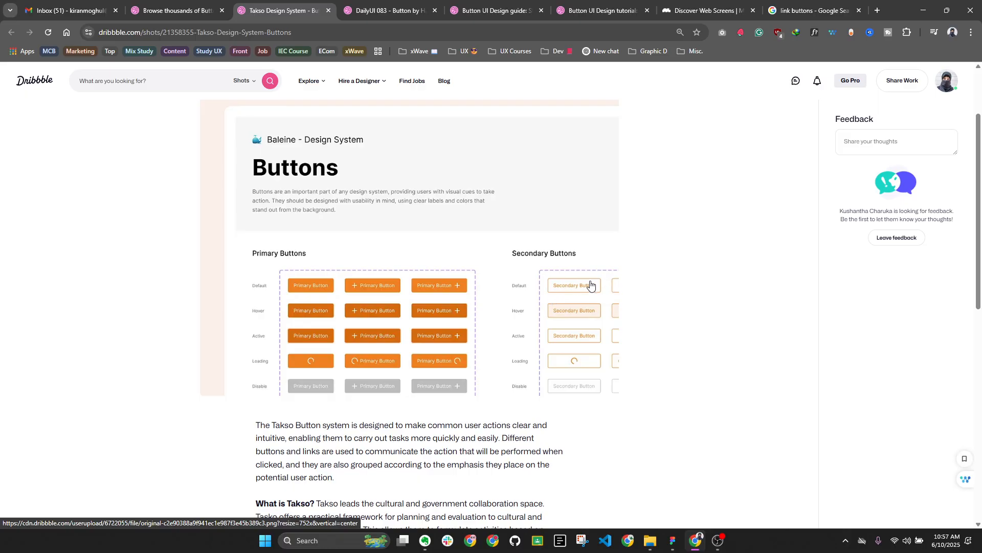
left_click(673, 540)
scroll(392, 187, "down", 3)
scroll(386, 208, "up", 1)
left_click(385, 181)
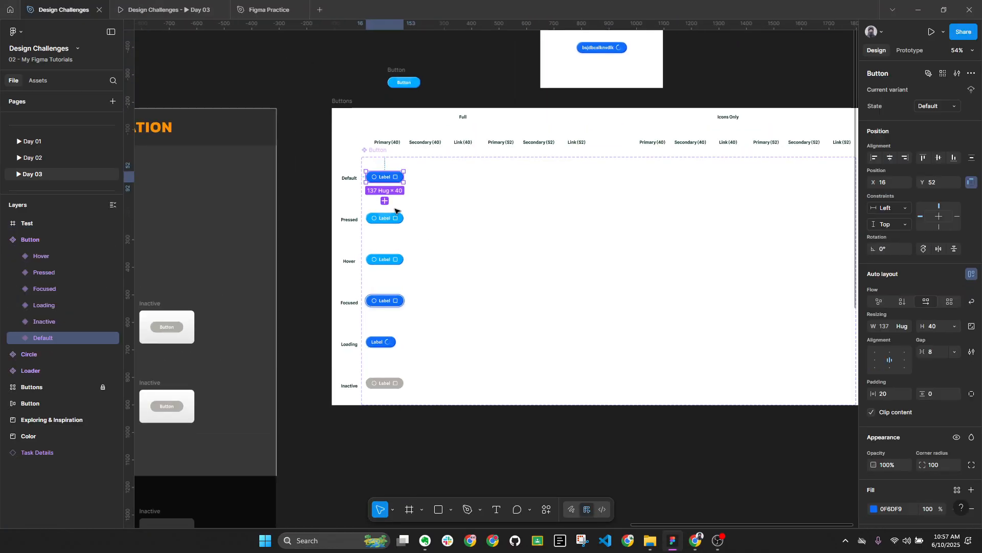
left_click(385, 216, "shift")
left_click(385, 252, "shift")
left_click(384, 301, "shift")
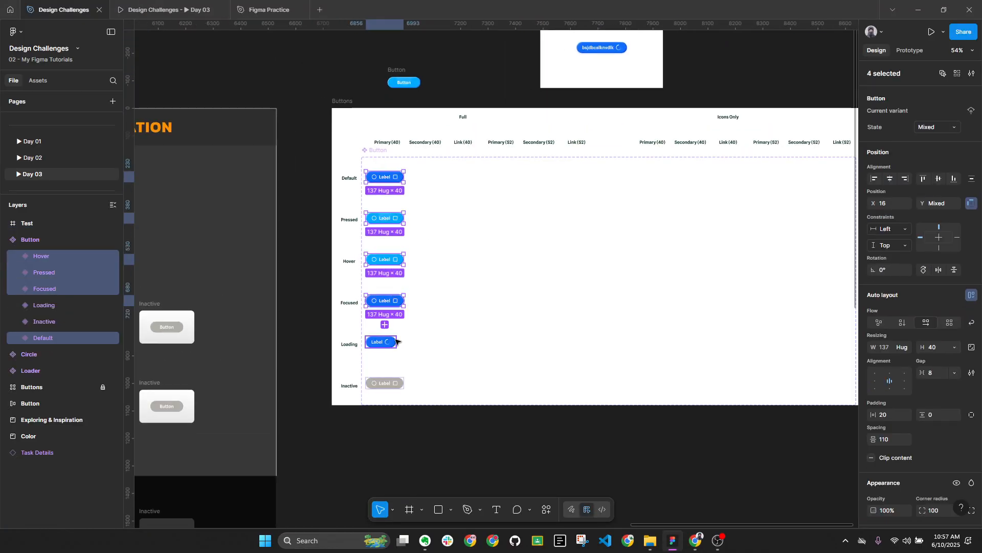
left_click(381, 342, "shift")
left_click(385, 383, "shift")
scroll(389, 396, "up", 3)
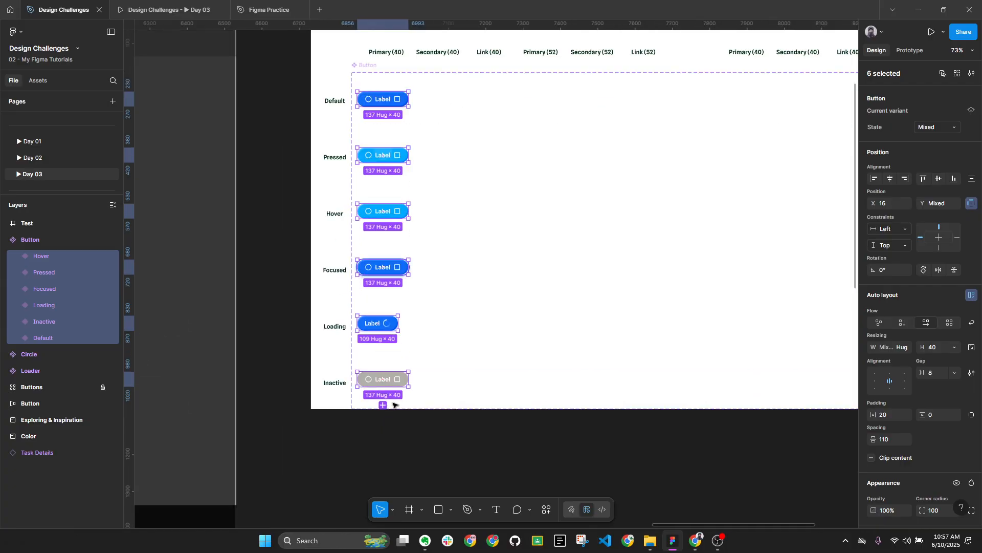
scroll(394, 404, "down", 1)
Add a variant property named Hierarchy with the value Primary to the Button component set
left_click(387, 125)
left_click(383, 103)
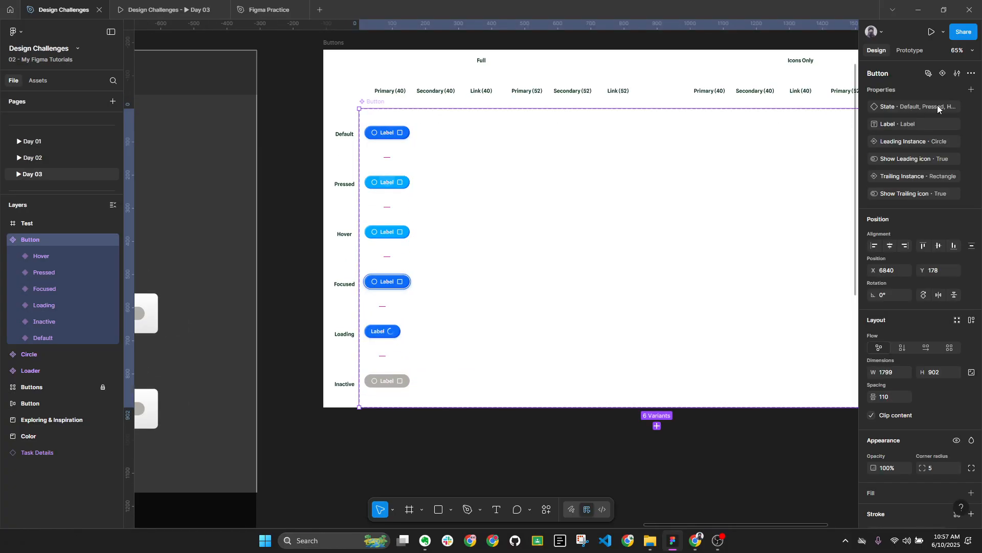
left_click(972, 90)
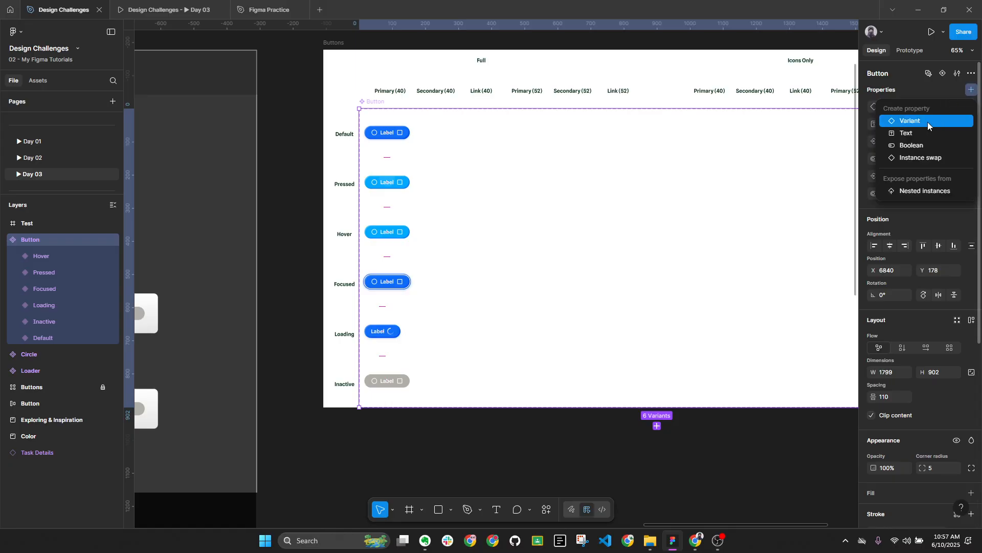
left_click(928, 122)
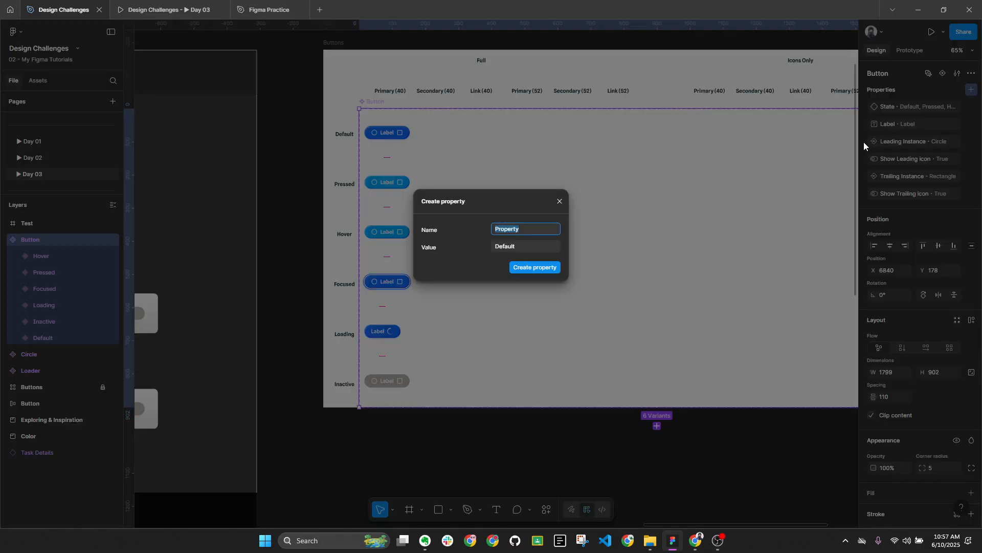
type("hierachy")
right_click(500, 231)
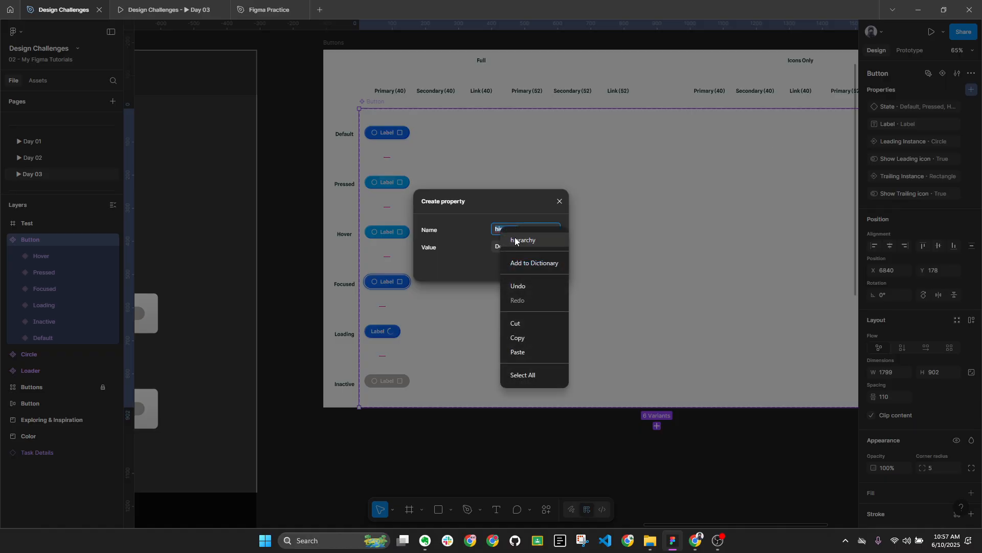
left_click(515, 237)
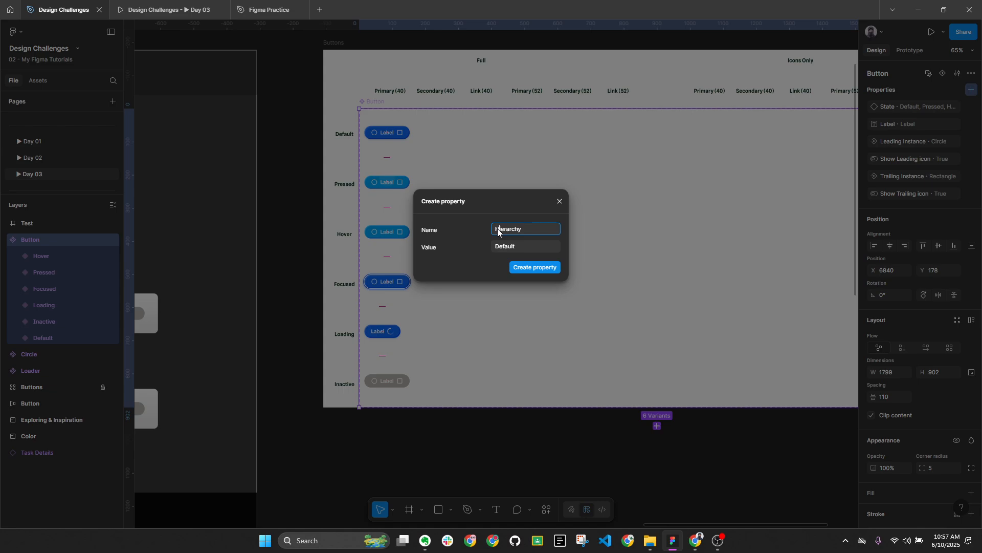
left_click(521, 250)
type("Primary")
key("Return")
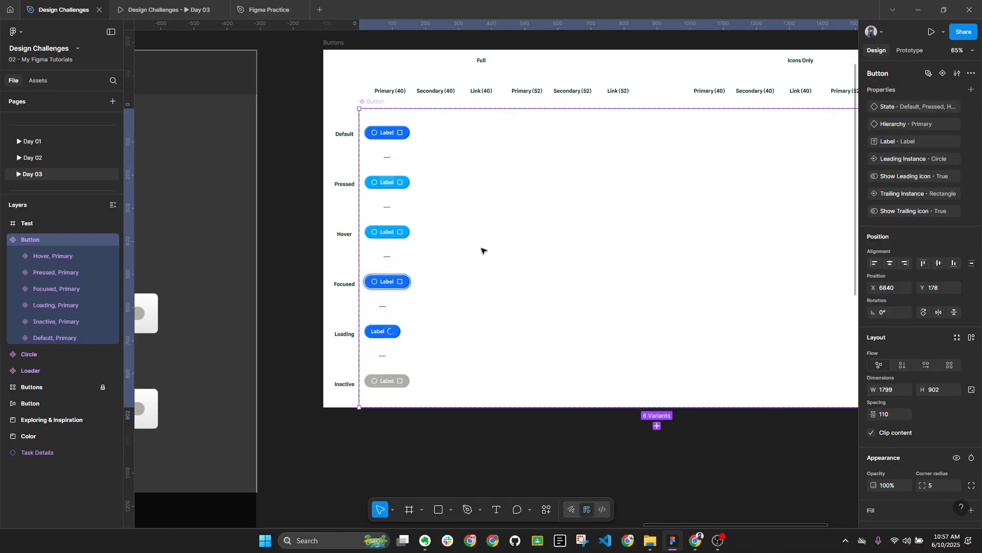
Duplicate all six Primary button variants and set the copies' Hierarchy to Secondary
key("alt+l")
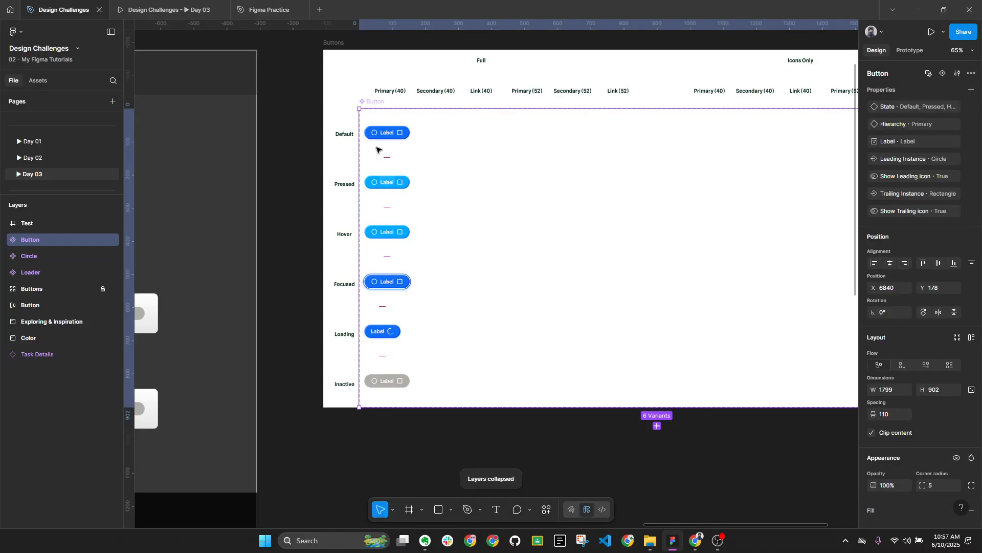
left_click(402, 134)
left_click(402, 183, "shift")
left_click(402, 232, "shift")
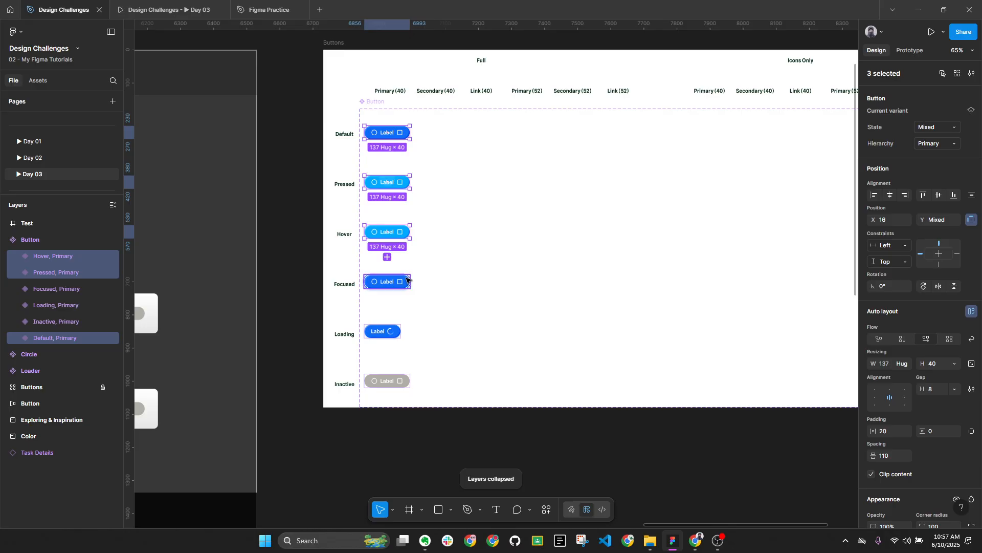
left_click(402, 282, "shift")
left_click(397, 331, "shift")
left_click(402, 385, "shift")
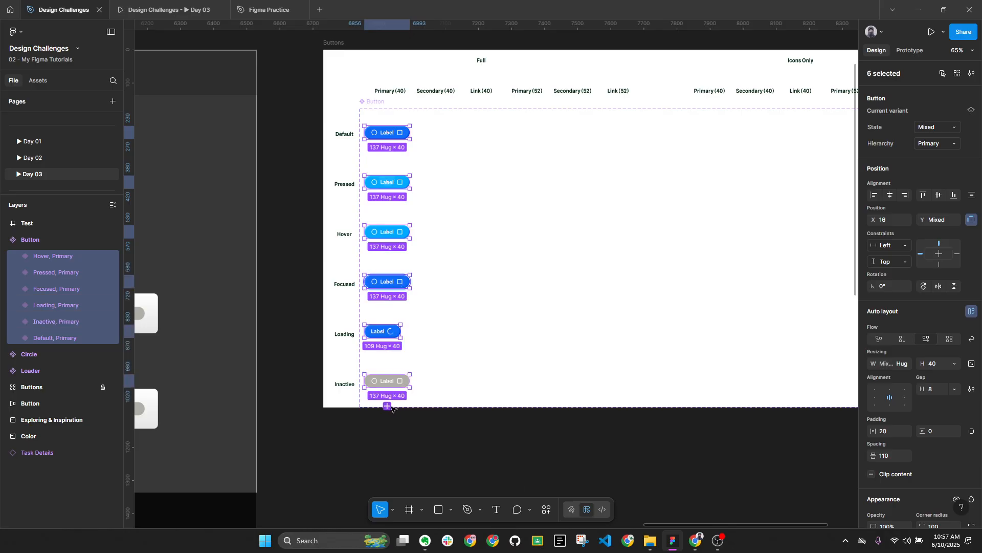
key("ctrl+d")
scroll(455, 257, "down", 5)
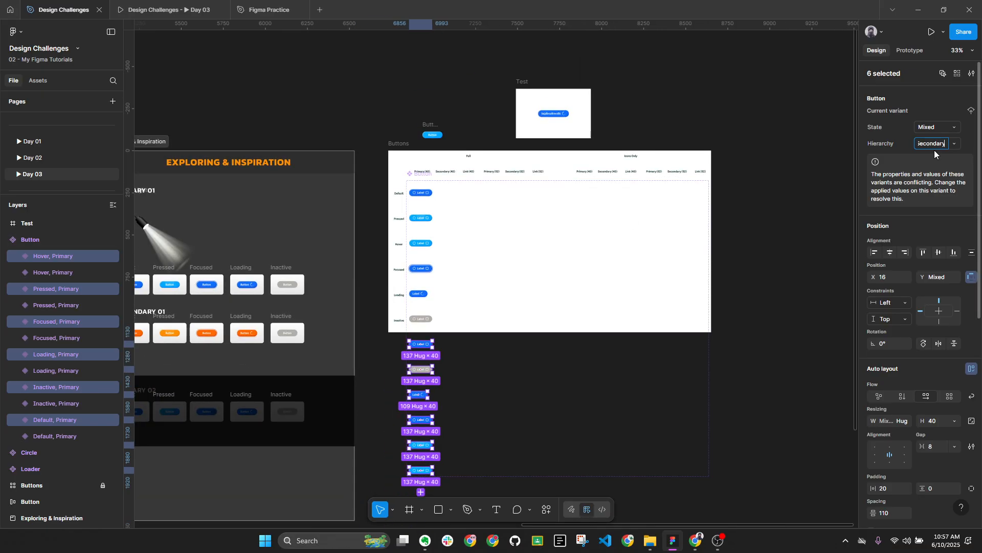
key("Return")
Move the Secondary variants into the Secondary (40) column and reduce the component set's height to 902
scroll(444, 283, "up", 2)
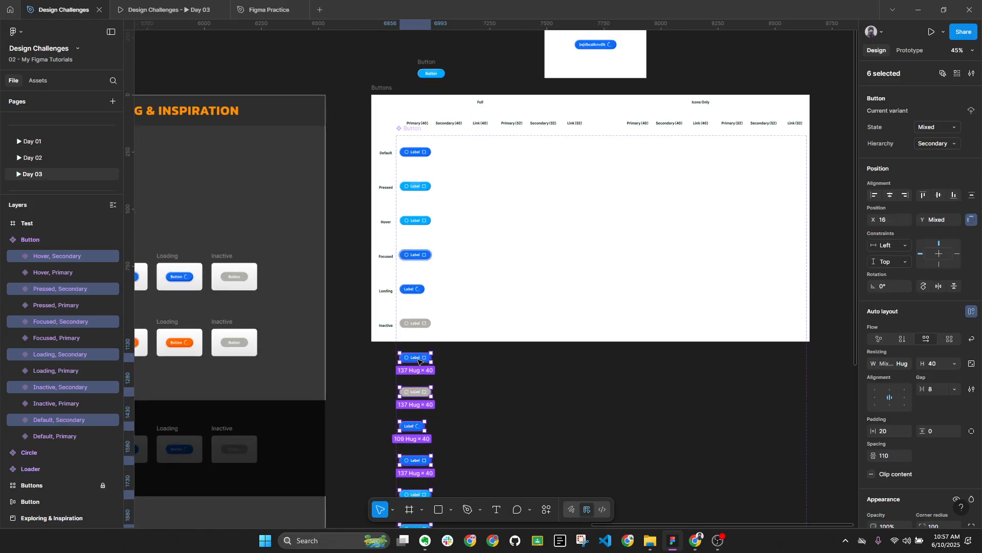
left_click_drag(415, 361, 445, 146)
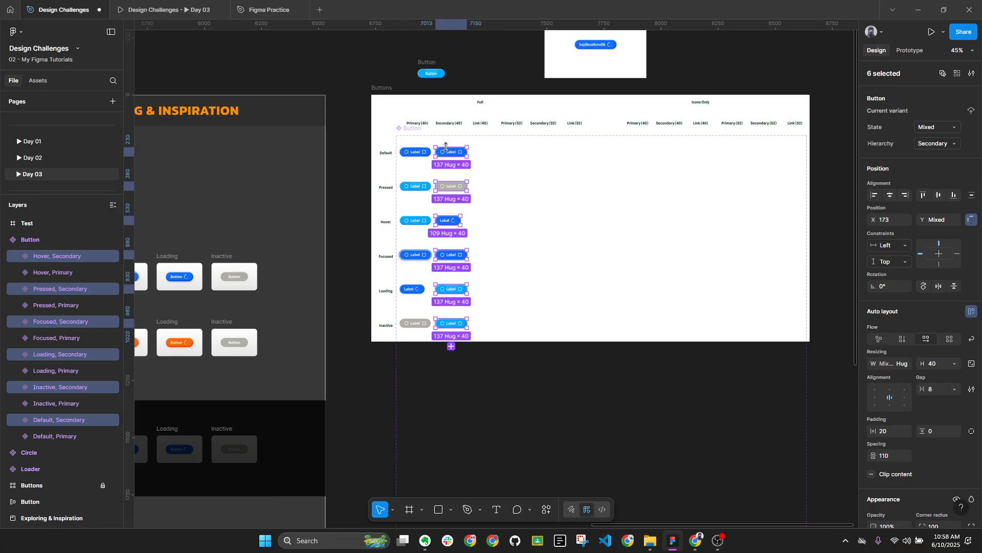
scroll(431, 135, "down", 2)
left_click(476, 406)
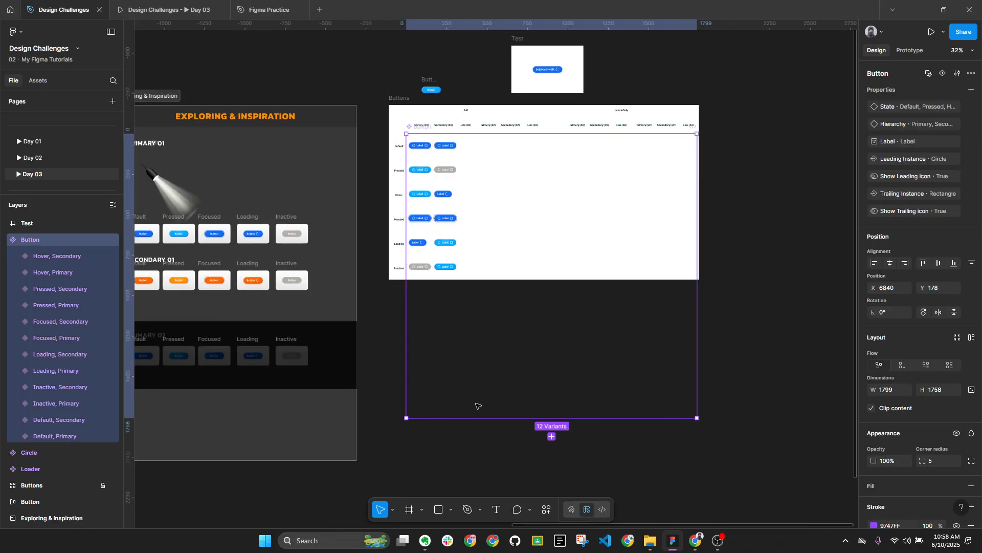
left_click_drag(465, 398, 450, 277)
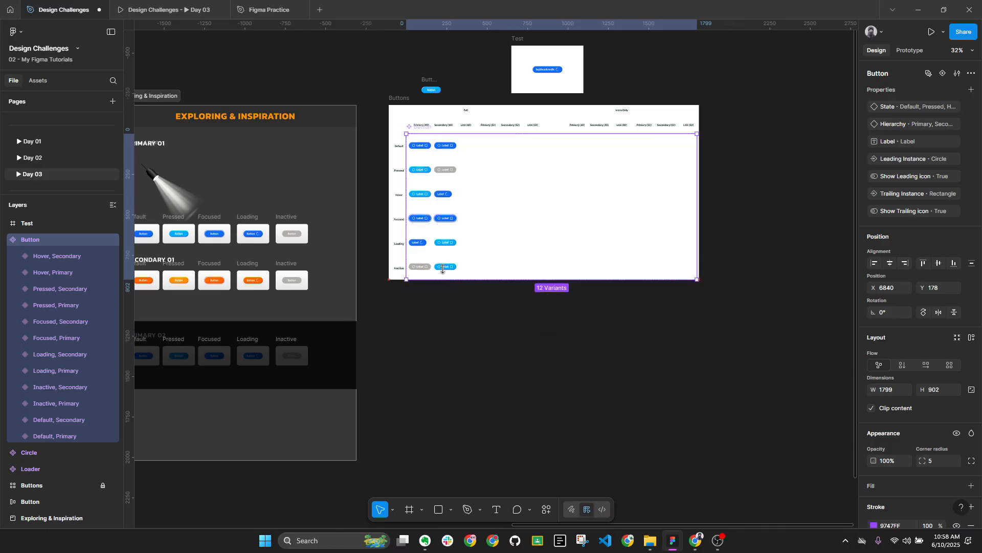
Examine the prototype connections between the Secondary variants to identify which state each copy represents
scroll(464, 183, "up", 2)
scroll(463, 197, "up", 5)
scroll(458, 175, "down", 3)
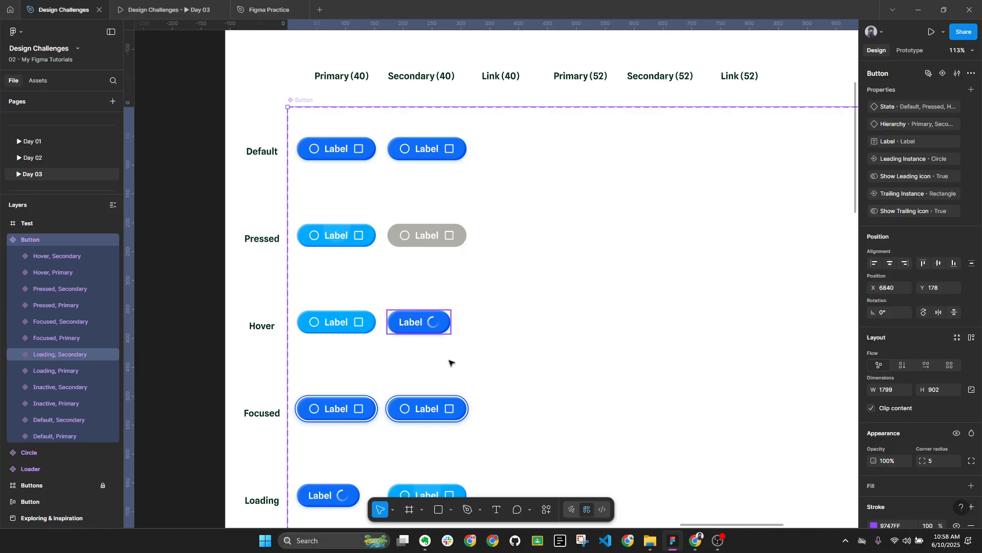
scroll(450, 359, "down", 2)
left_click(909, 51)
scroll(460, 238, "down", 1)
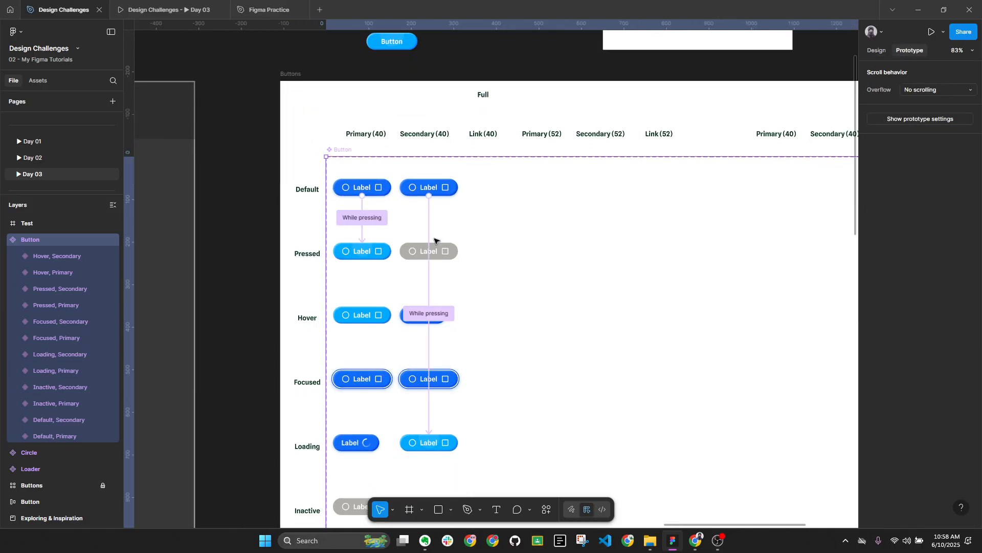
left_click(430, 406)
left_click(434, 316)
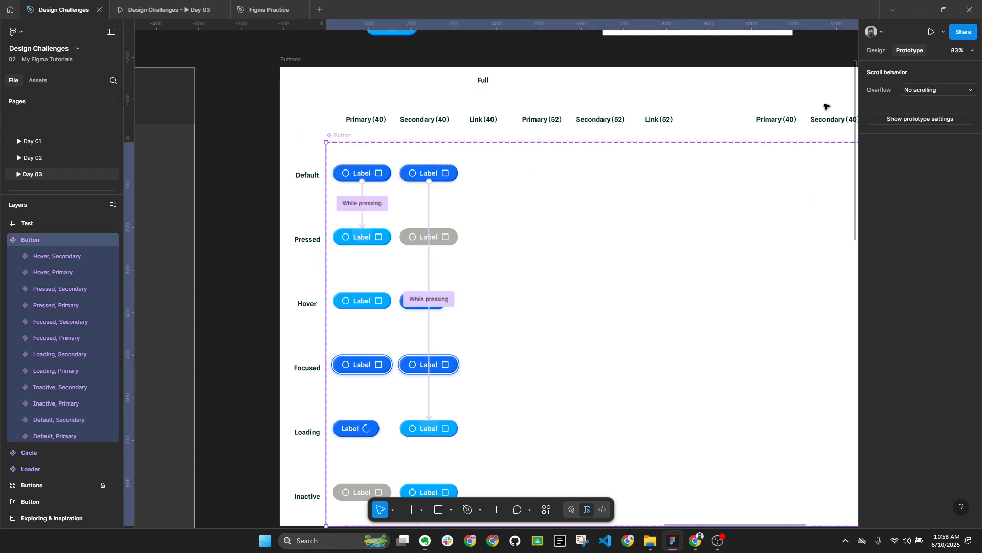
left_click(876, 50)
Rearrange the Secondary variants so that Pressed, Hover, Loading and Inactive sit in the rows matching their state labels
scroll(473, 226, "down", 2)
left_click_drag(435, 231, 503, 423)
scroll(444, 289, "up", 2)
left_click_drag(436, 281, 444, 214)
left_click(431, 394)
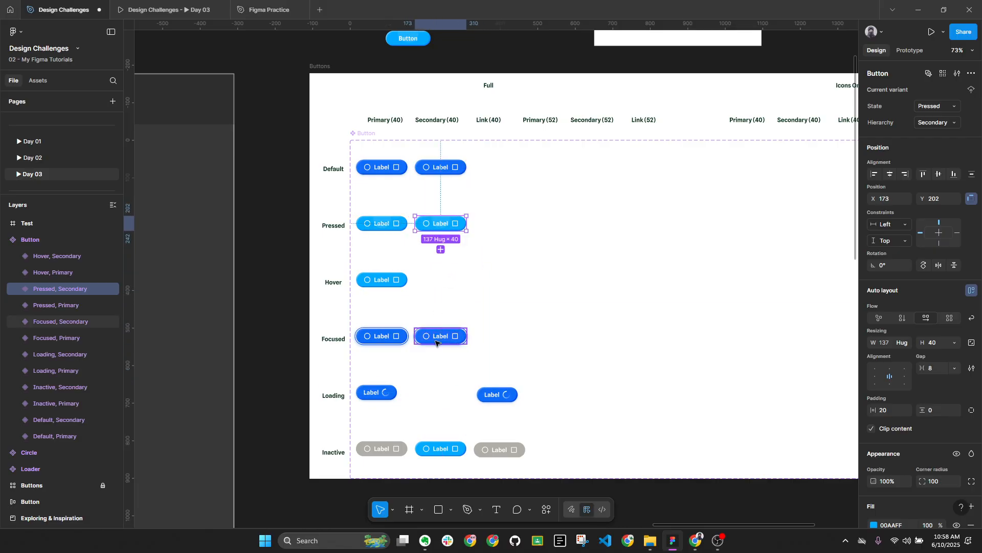
left_click(435, 342)
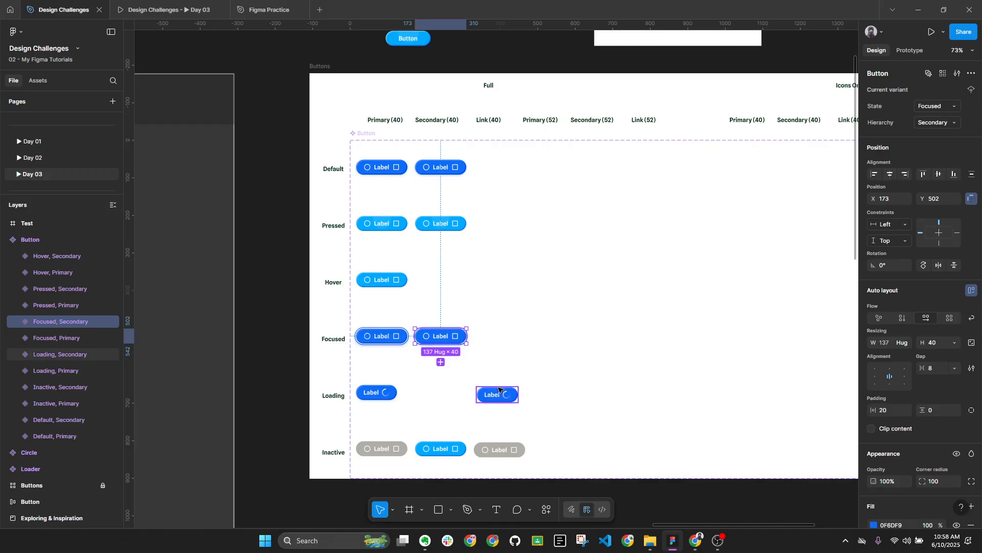
left_click_drag(496, 394, 436, 394)
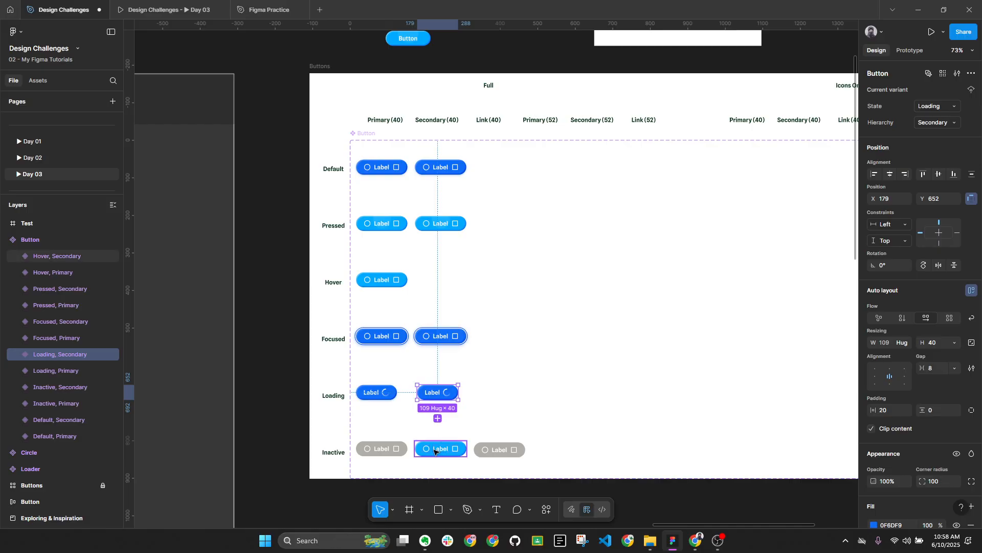
left_click_drag(438, 448, 441, 279)
left_click_drag(495, 449, 439, 450)
Align the left edges of all six Secondary variants
left_click(436, 392, "shift")
left_click(440, 336, "shift")
left_click(443, 280, "shift")
left_click(440, 224, "shift")
left_click(453, 170, "shift")
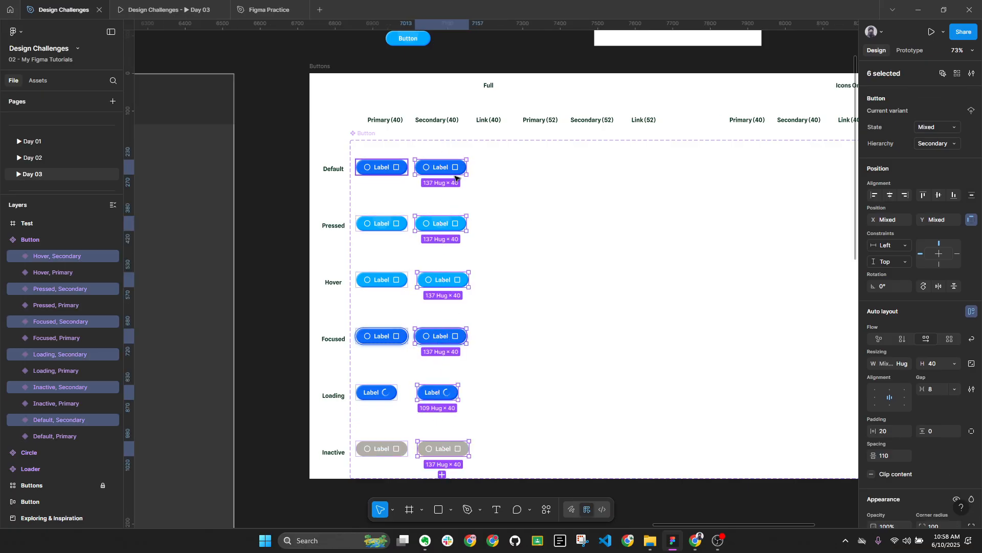
left_click(874, 195)
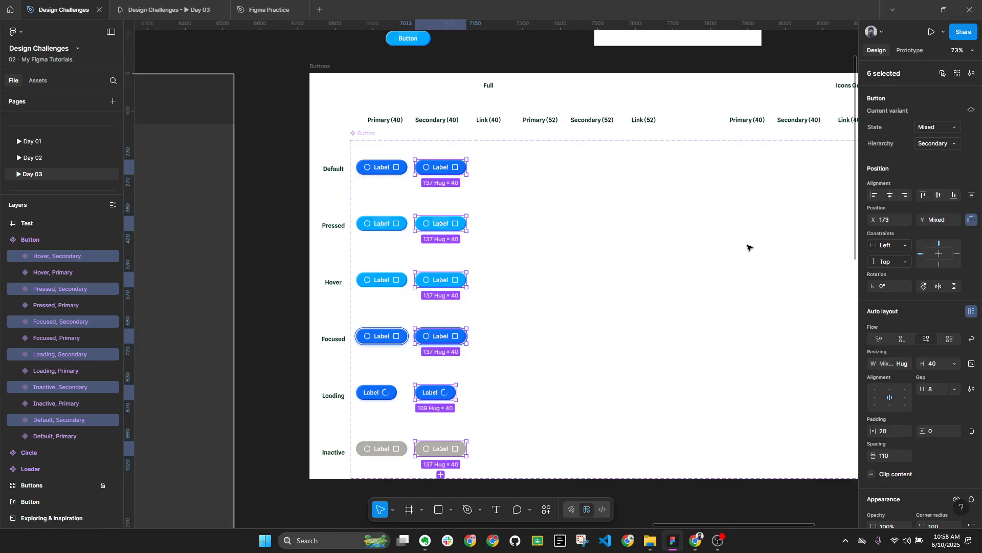
left_click(559, 315)
Set the fill of the Default Secondary variant to FFFFFF
scroll(555, 323, "down", 1)
left_click_drag(562, 330, 534, 302)
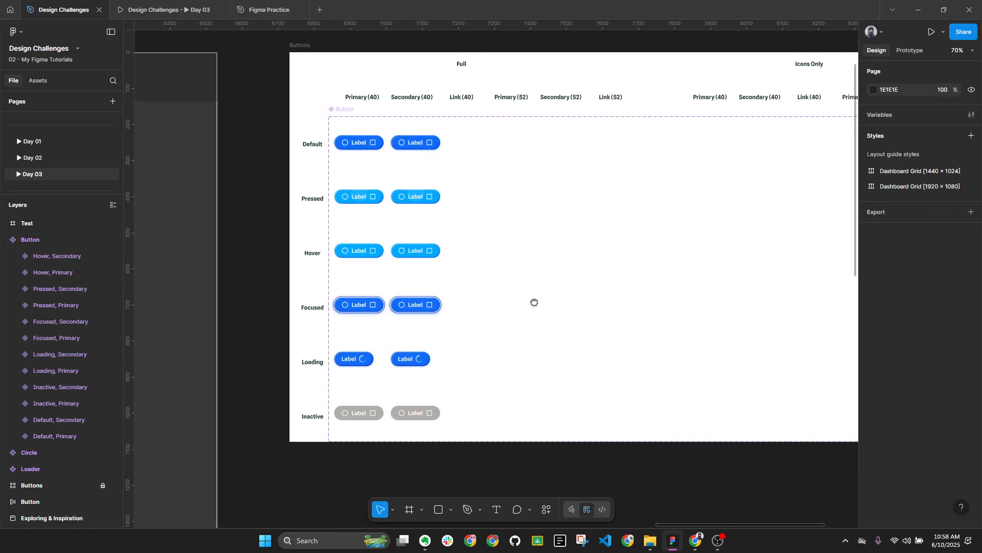
scroll(444, 147, "up", 4)
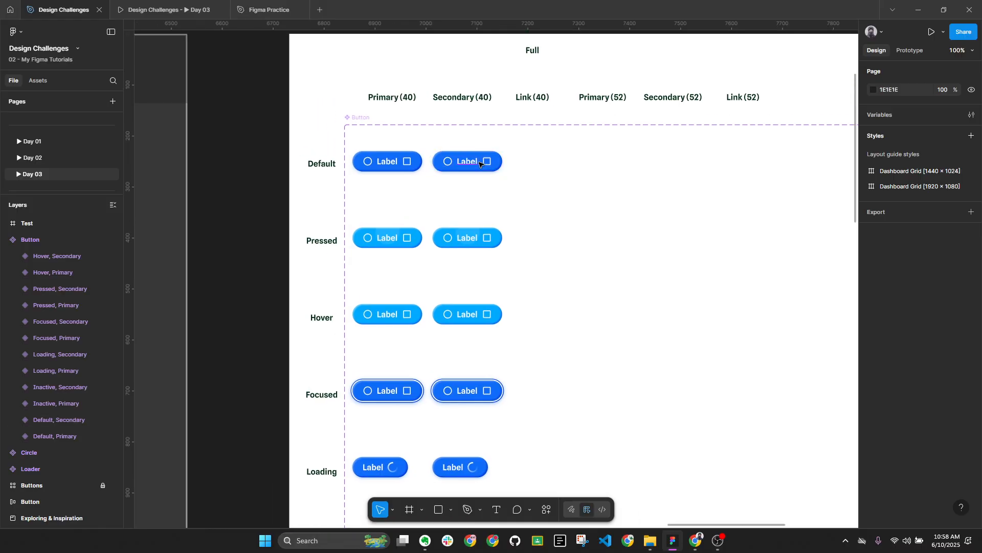
scroll(476, 163, "up", 2)
key("alt+l")
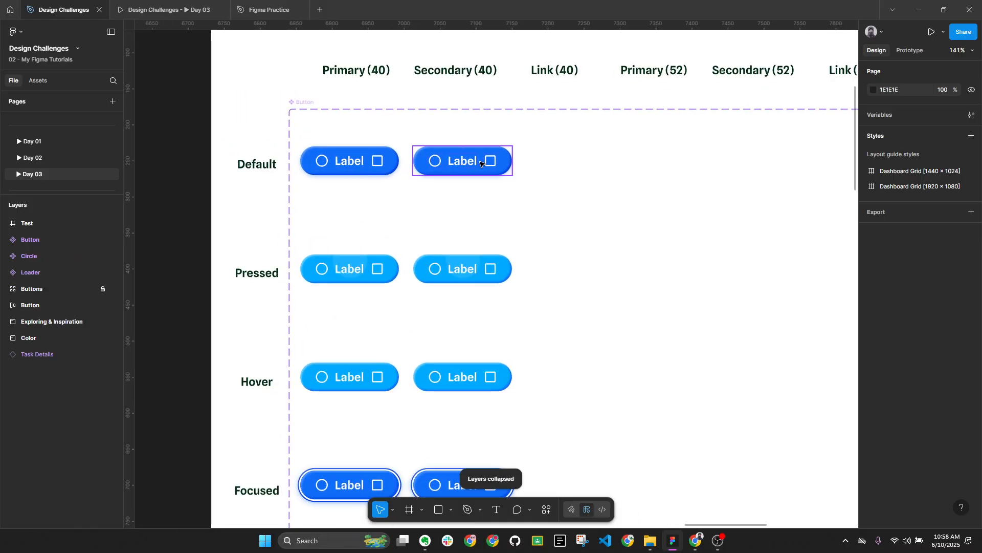
scroll(484, 205, "down", 2)
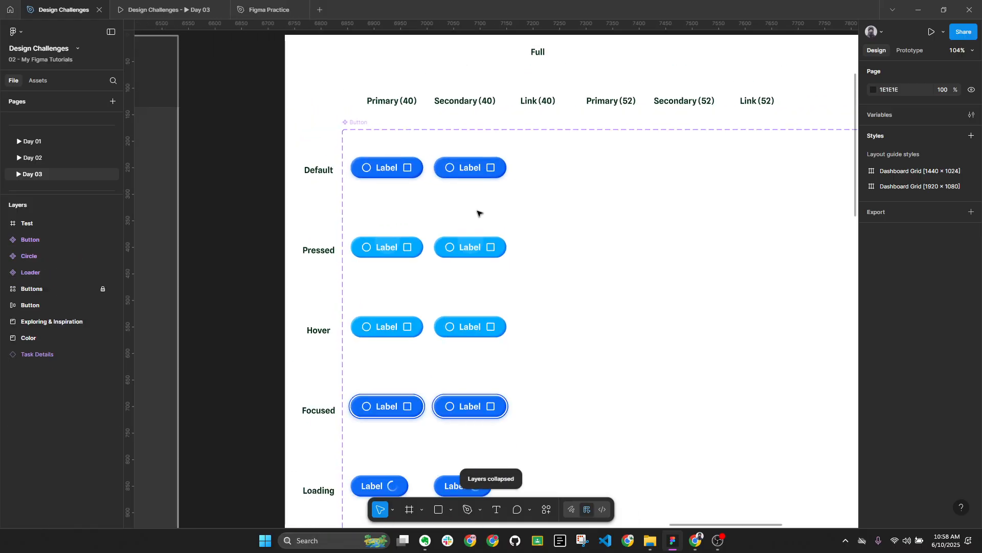
scroll(463, 154, "up", 4)
left_click(530, 173)
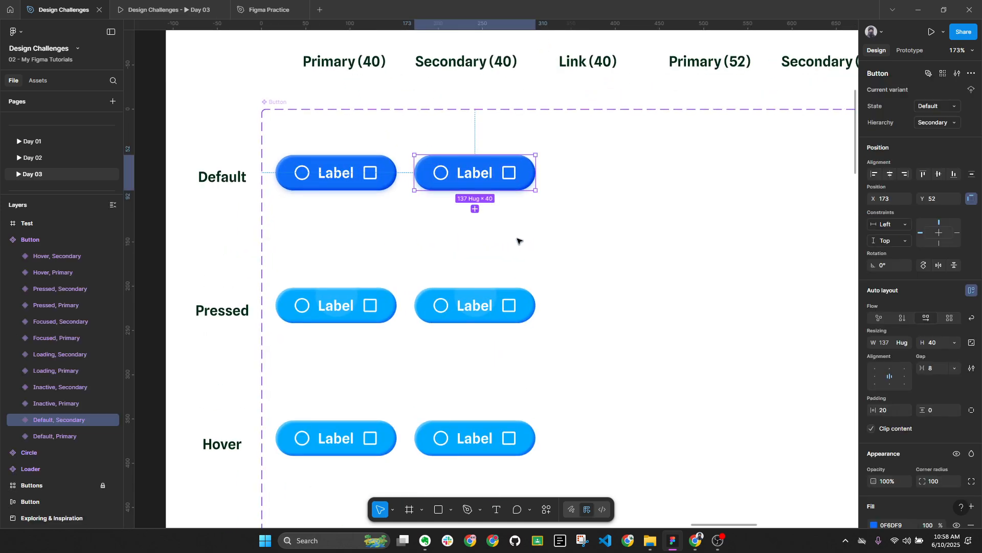
scroll(524, 251, "down", 4)
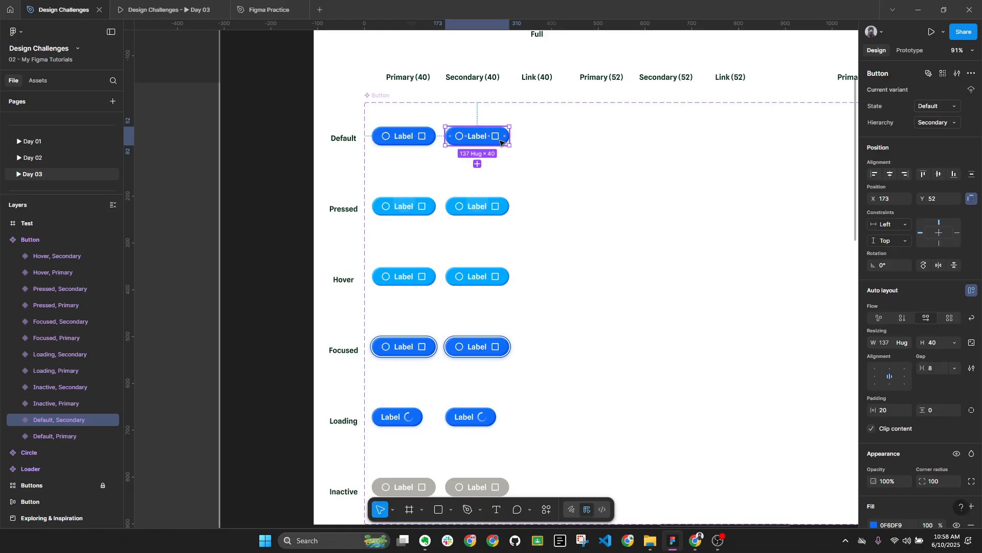
scroll(484, 123, "up", 8)
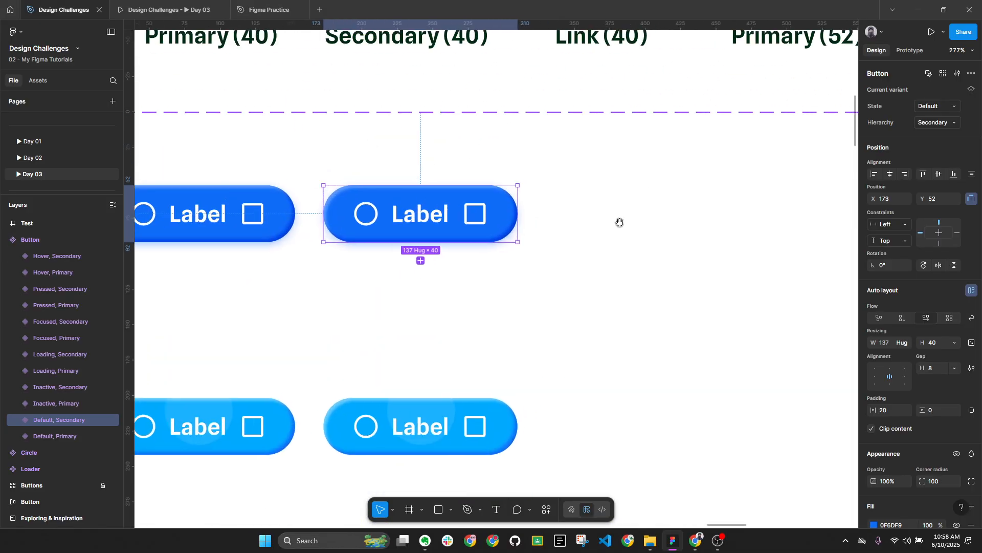
scroll(533, 229, "up", 2)
left_click_drag(555, 224, 658, 342)
scroll(599, 323, "up", 2)
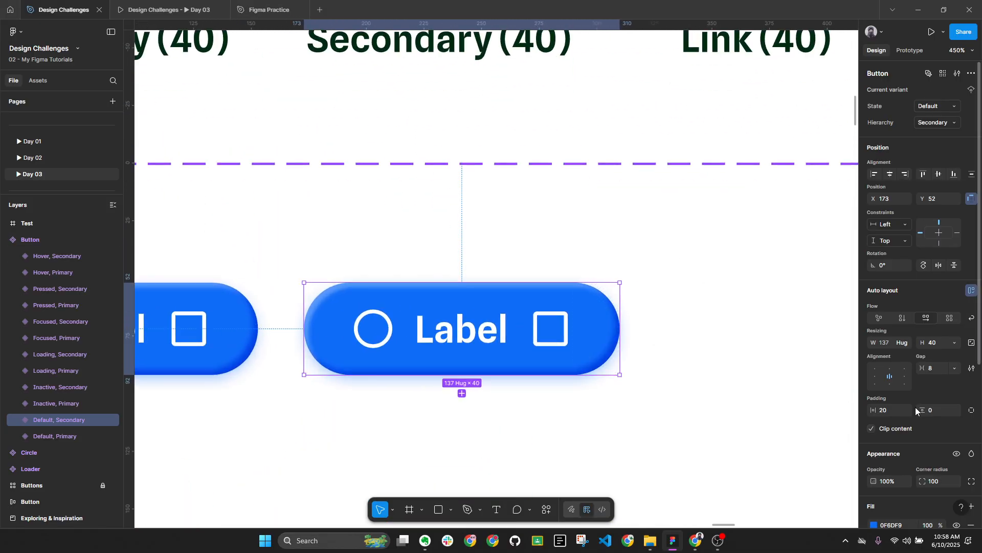
scroll(914, 407, "down", 3)
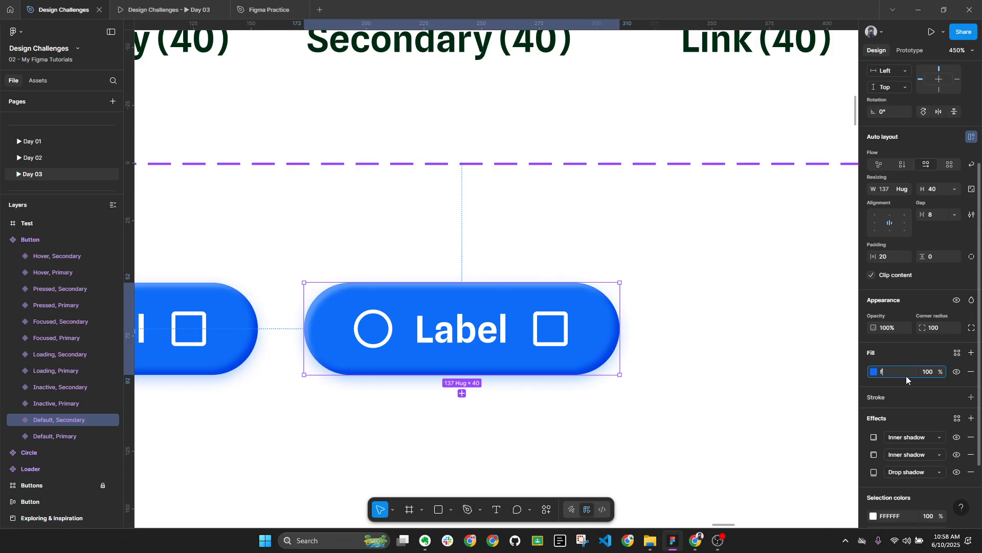
key("Return")
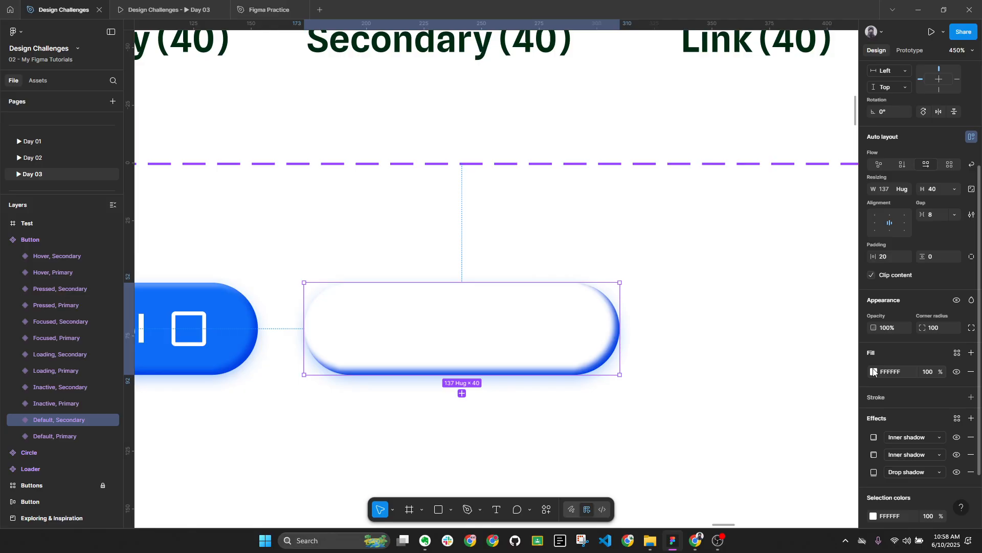
scroll(937, 409, "down", 2)
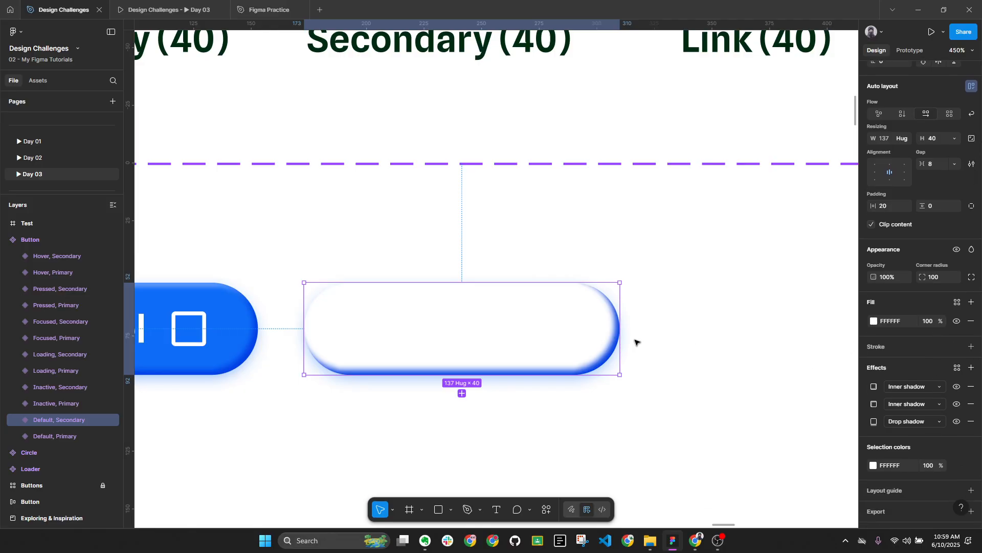
scroll(895, 405, "down", 1)
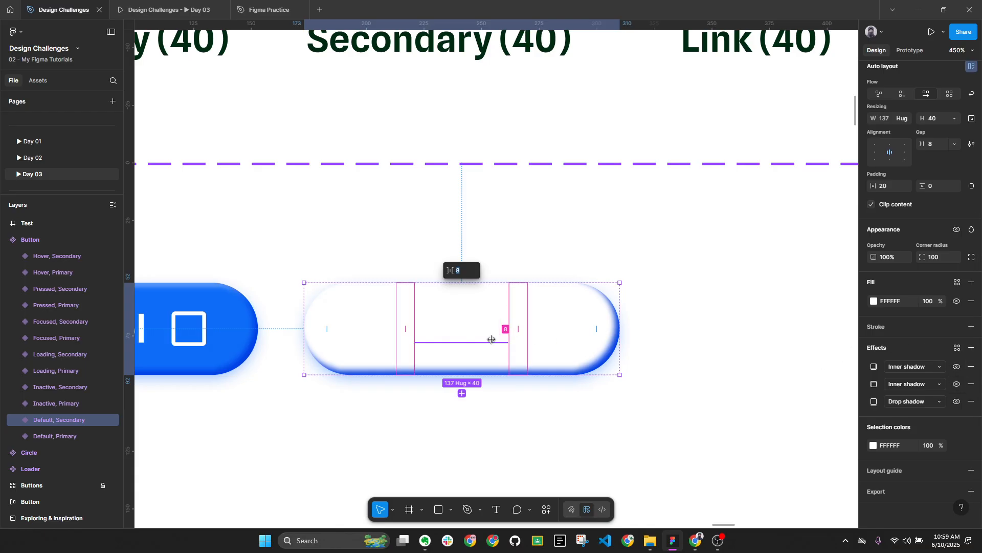
Select the Icon / Circle, Label and Icon / Rectangle layers inside the Default Secondary variant
double_click(468, 338)
left_click(69, 436)
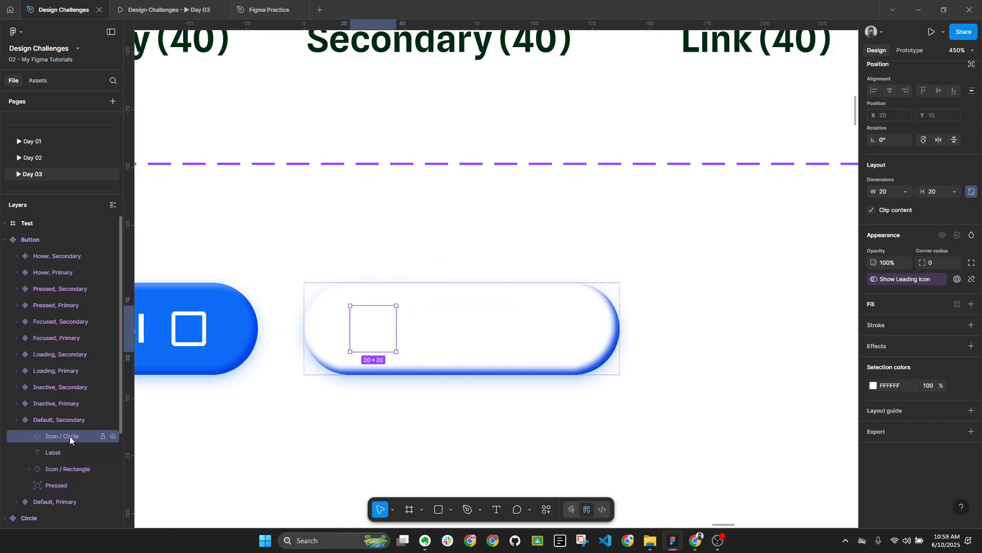
left_click(76, 468, "shift")
scroll(926, 429, "down", 3)
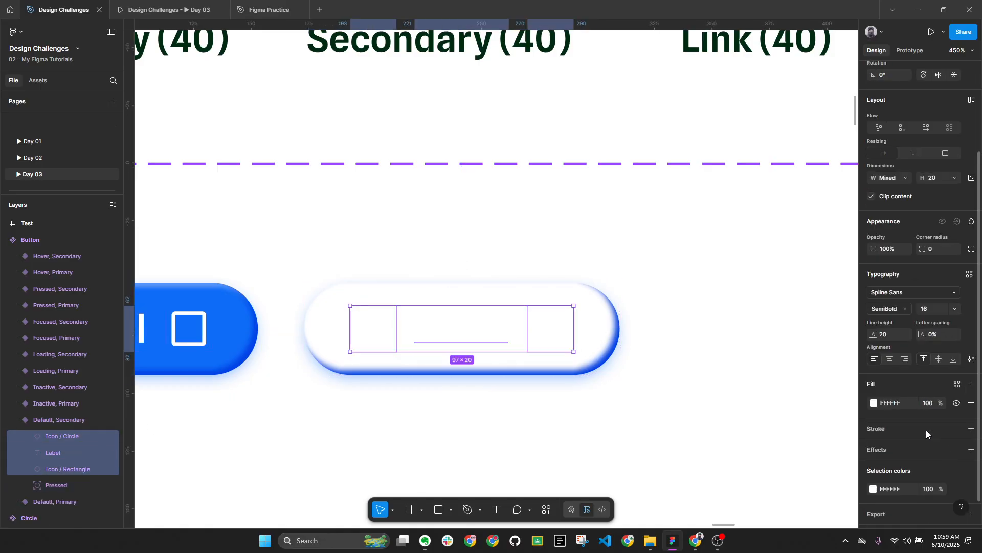
Try filling the selected icons and label with blue sampled from the Primary button, and undo the fill
left_click(874, 380)
left_click(751, 414)
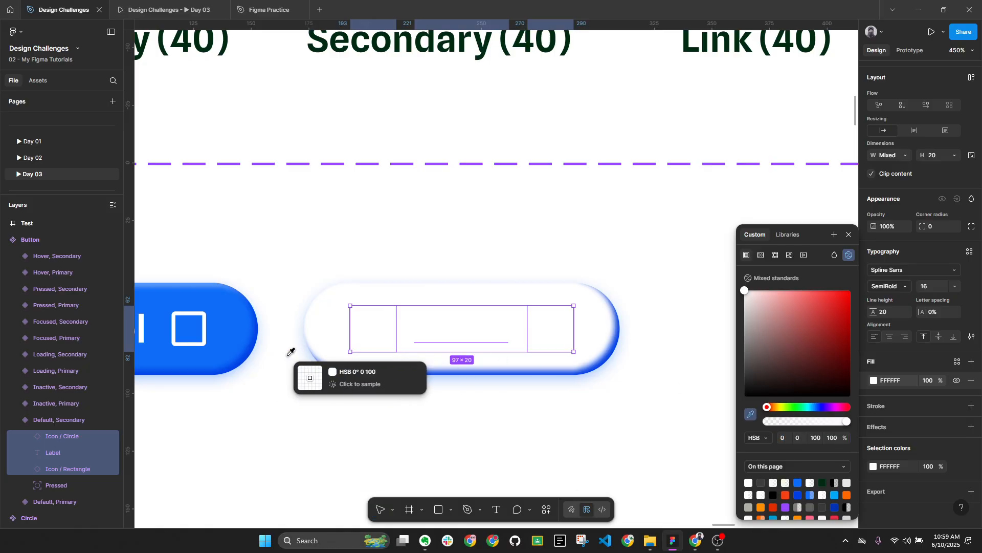
left_click(220, 313)
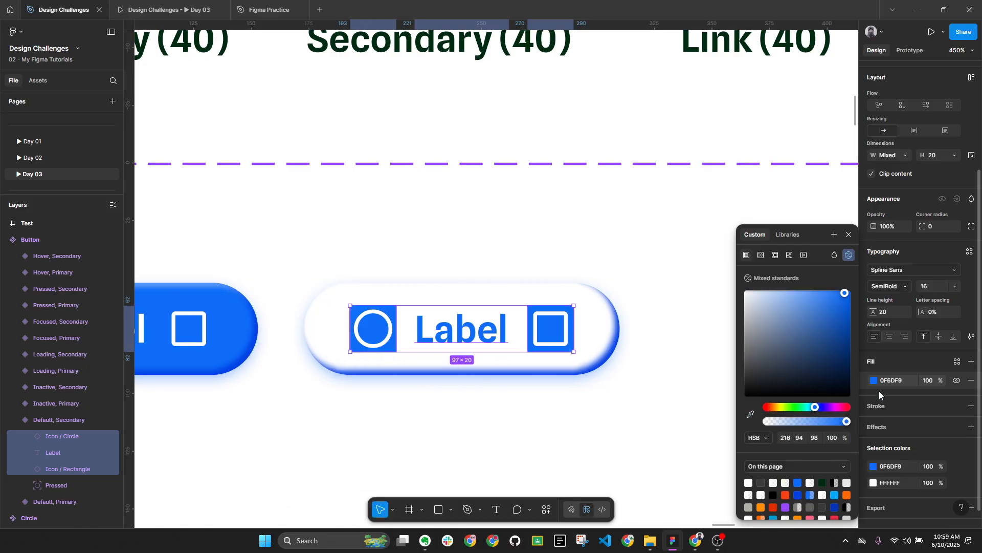
key("ctrl+z")
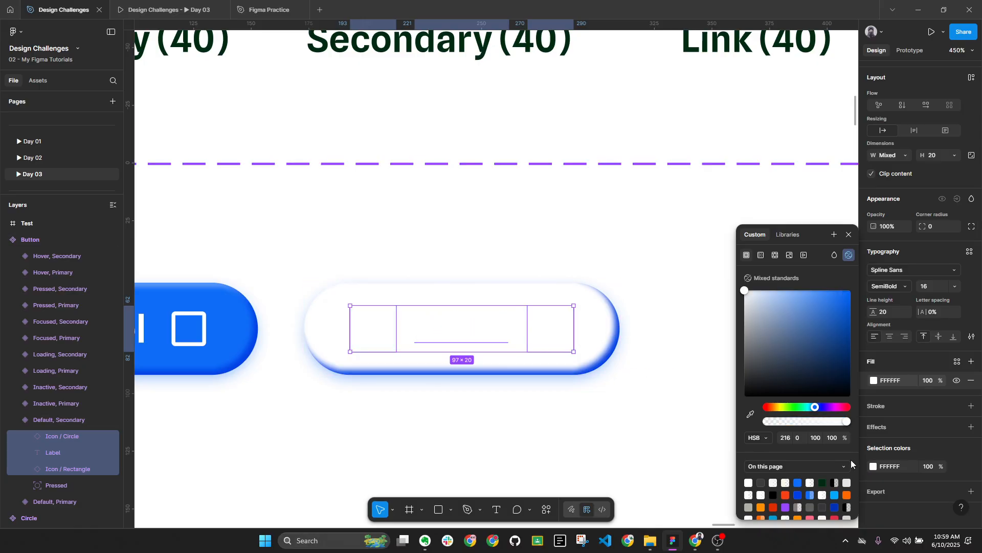
Replace the white selection color of the icons and label with 0F6DF9, sampled from the Primary button
left_click(874, 467)
left_click(874, 467)
left_click(874, 467)
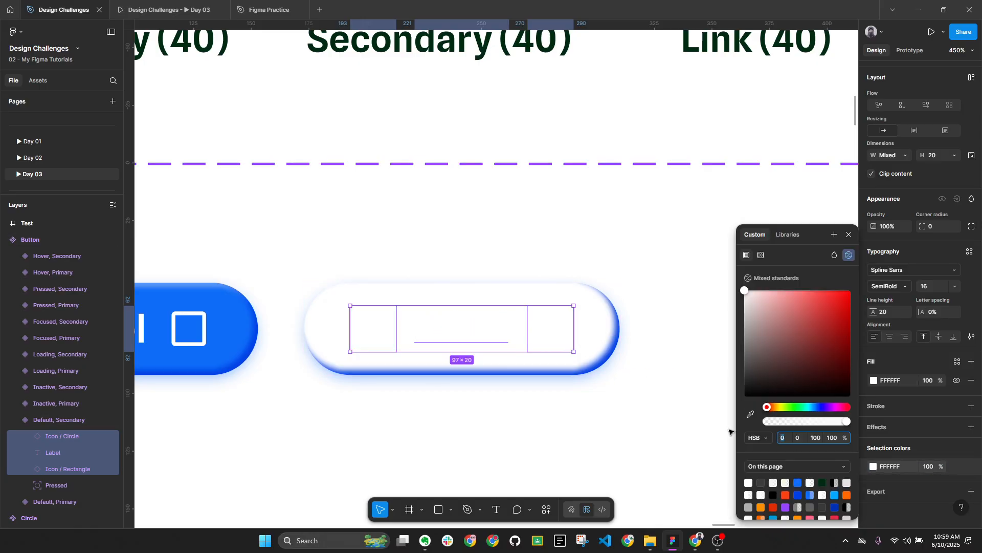
left_click(751, 414)
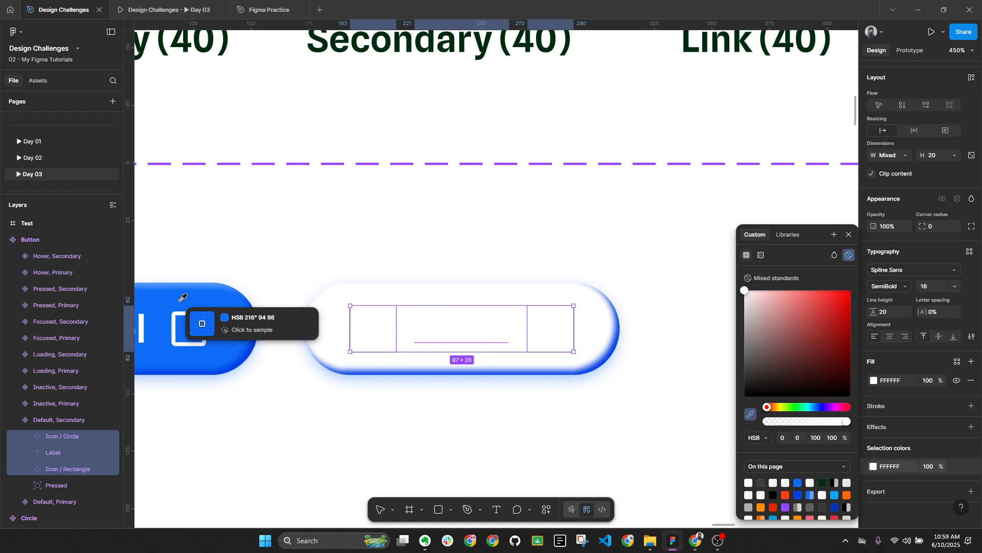
left_click(200, 324)
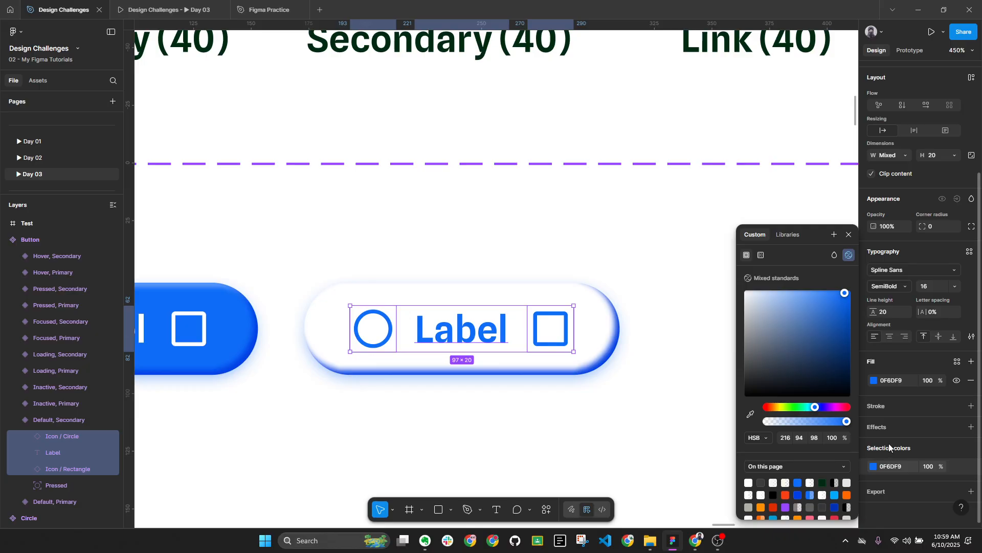
Remove both inner shadows and the drop shadow from the Default Secondary variant
left_click(591, 332)
key("alt+l")
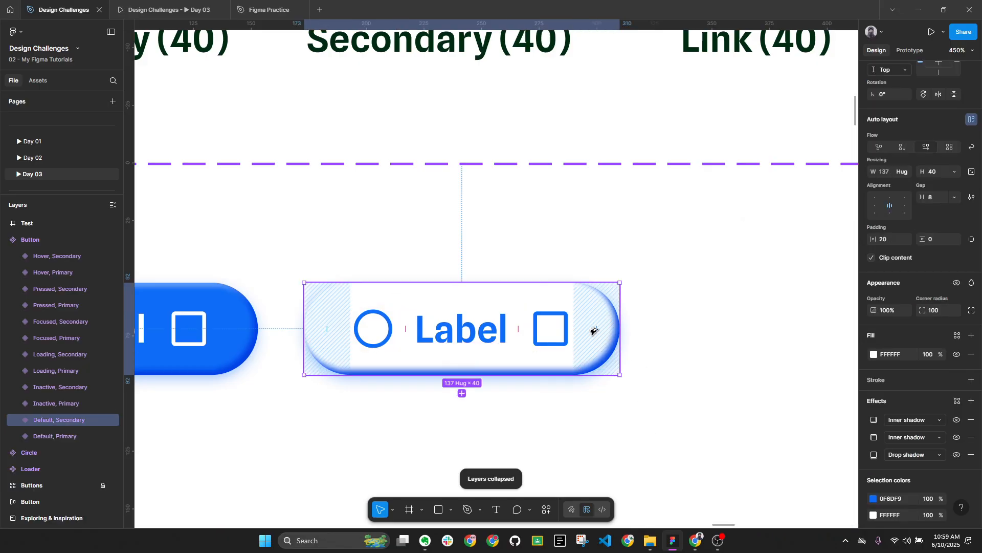
left_click(957, 454)
left_click(957, 437)
left_click(957, 419)
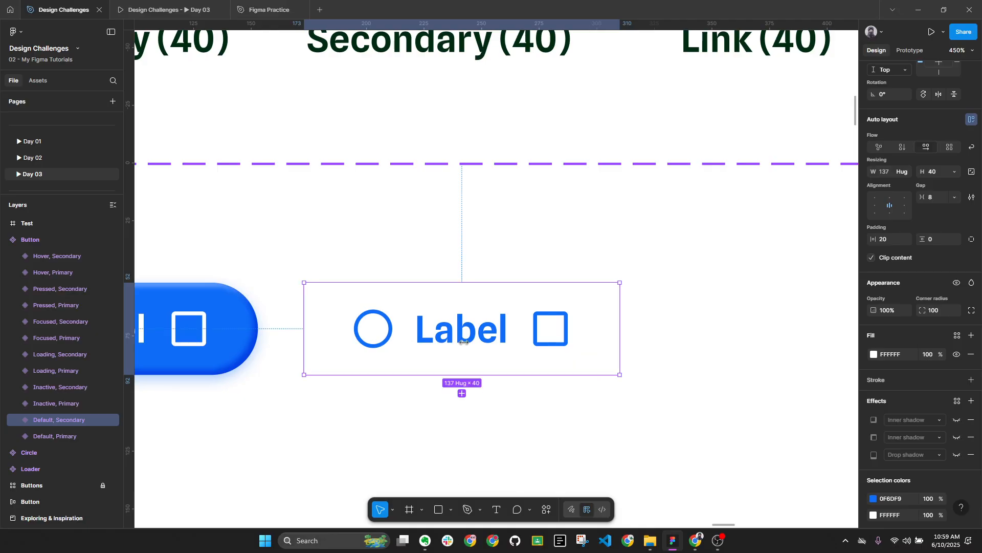
left_click(957, 420)
left_click(958, 420)
left_click(971, 421)
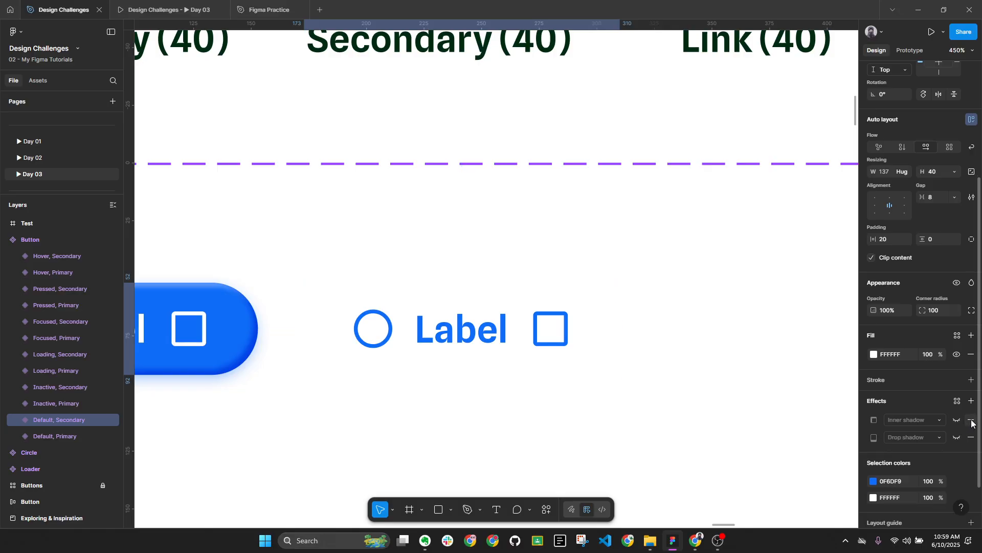
left_click(971, 421)
left_click(971, 421)
Add an inside stroke of weight 1 to the Default Secondary variant, colored 0F6DF9 as sampled from its label
left_click(971, 380)
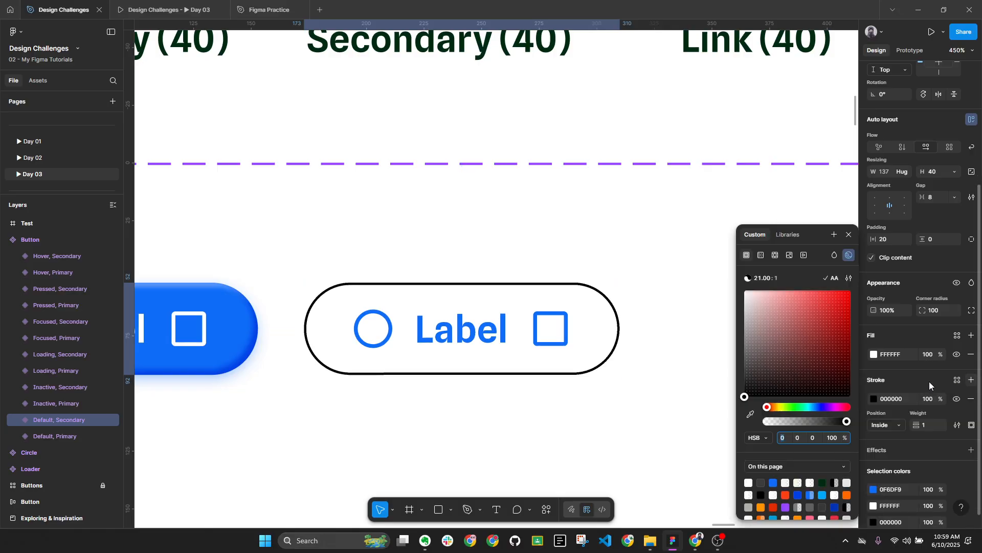
left_click(878, 399)
left_click(877, 398)
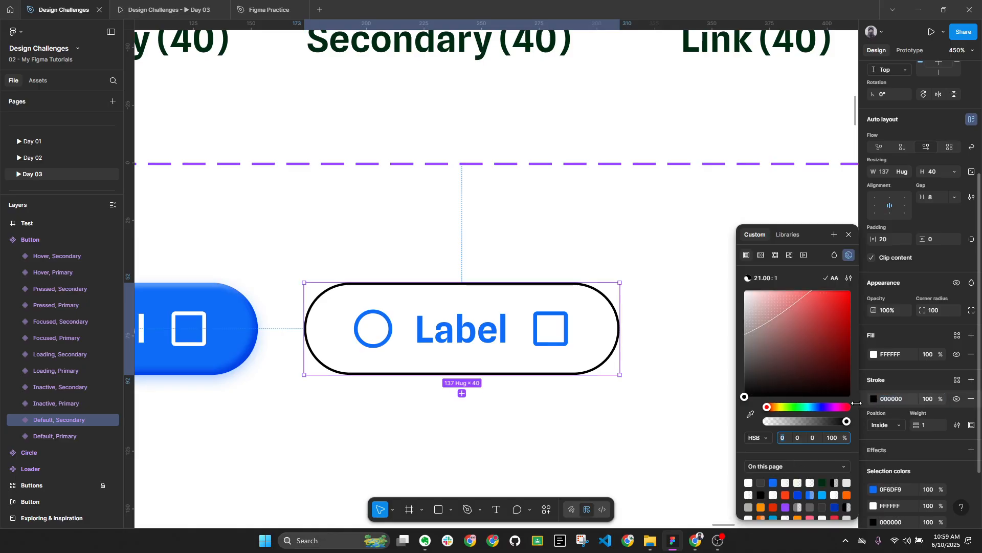
left_click(879, 425)
left_click(881, 424)
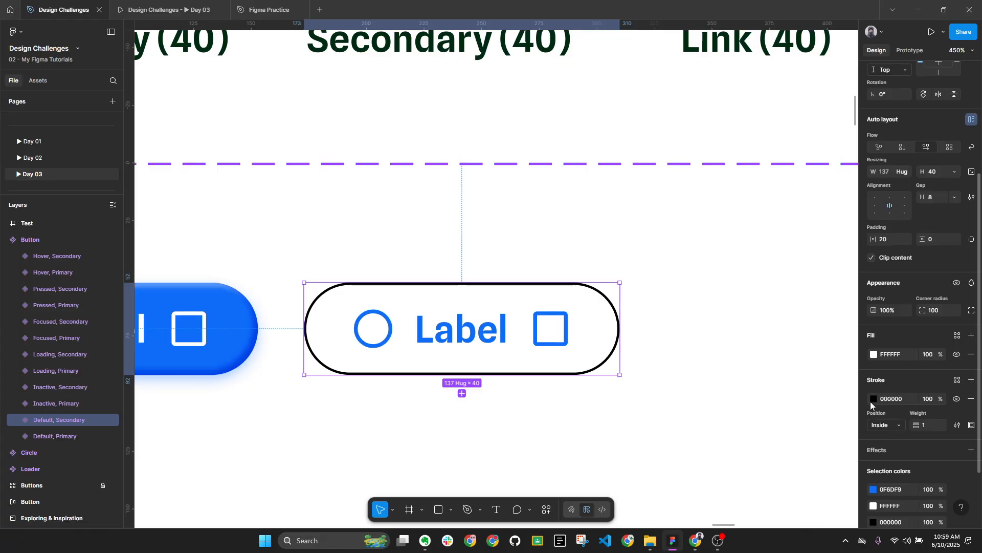
left_click(871, 400)
left_click(752, 415)
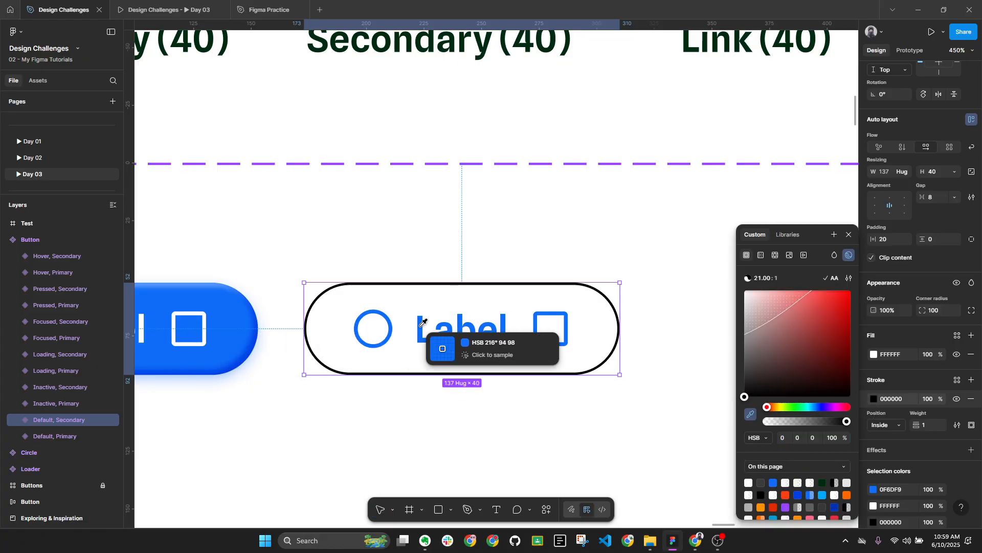
scroll(430, 330, "up", 5)
left_click(445, 324)
scroll(443, 324, "down", 6)
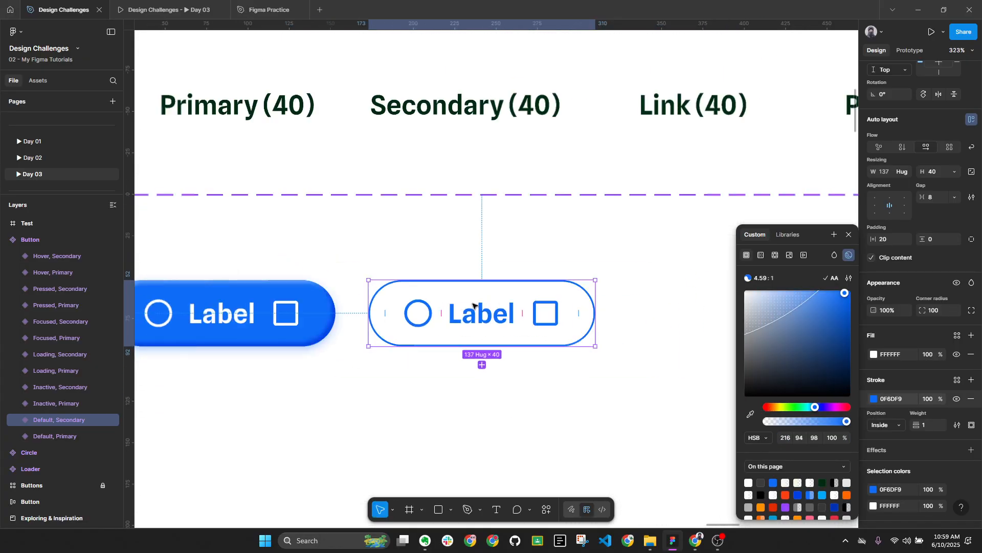
left_click(698, 235)
key("alt+l")
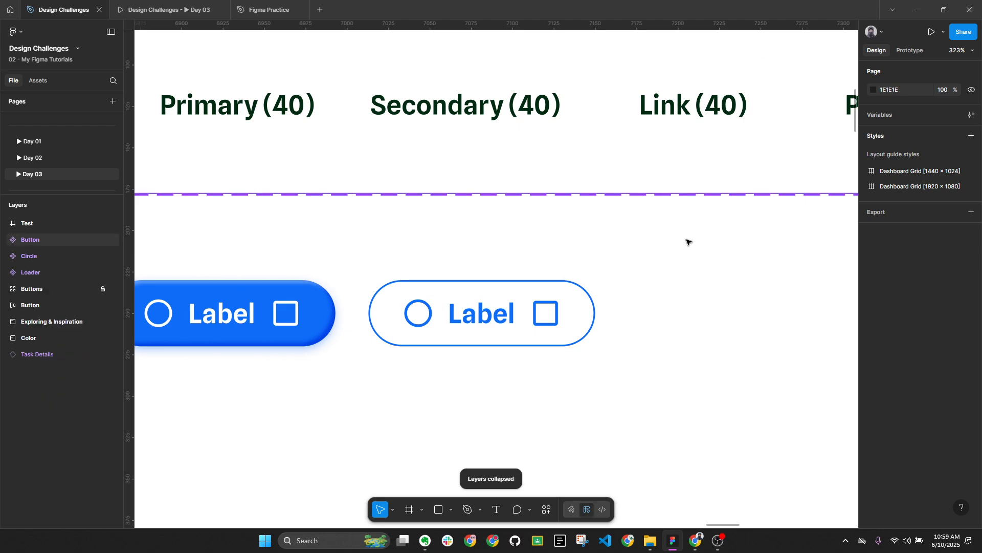
Set the stroke weight of the Default Secondary variant to 1.5
scroll(687, 241, "down", 1)
scroll(713, 285, "left", 2)
scroll(655, 297, "up", 2)
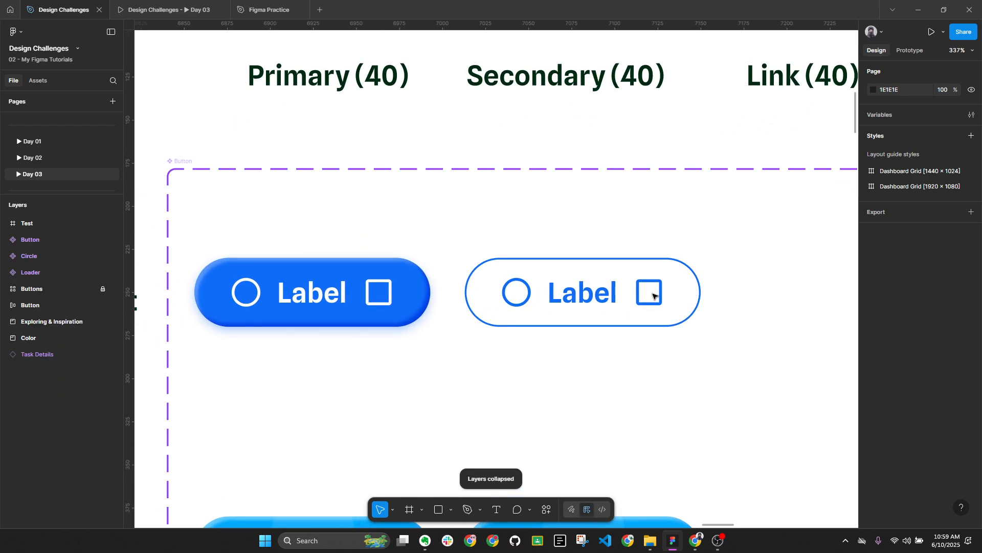
left_click(657, 296)
scroll(670, 293, "up", 1)
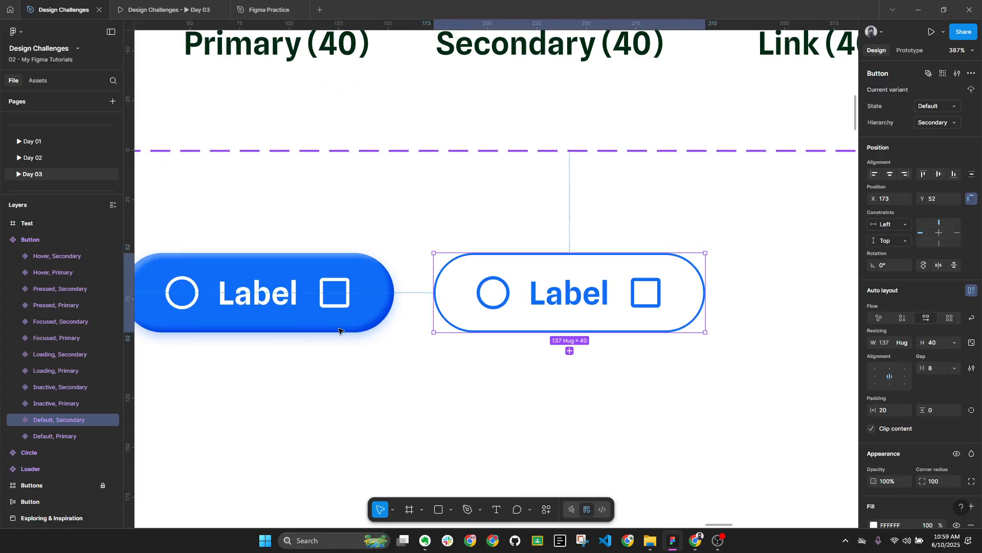
scroll(907, 455, "down", 3)
left_click(933, 443)
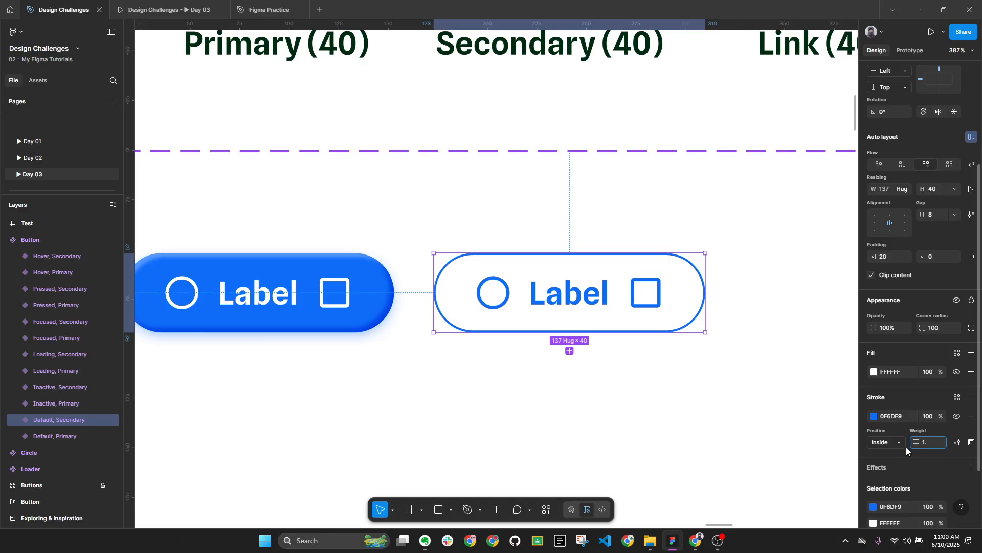
type(".5")
key("Return")
key("alt")
key("alt+l")
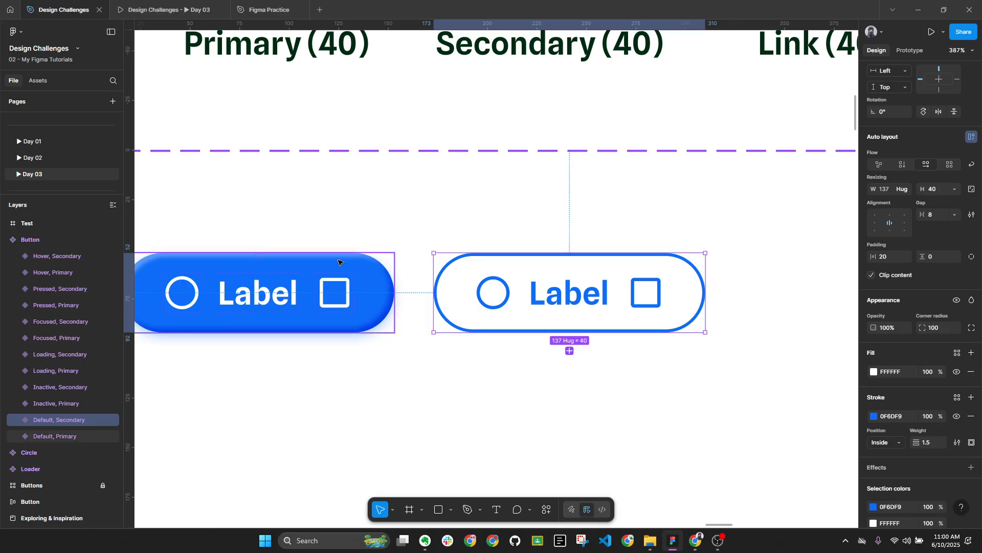
key("alt")
key("alt+l")
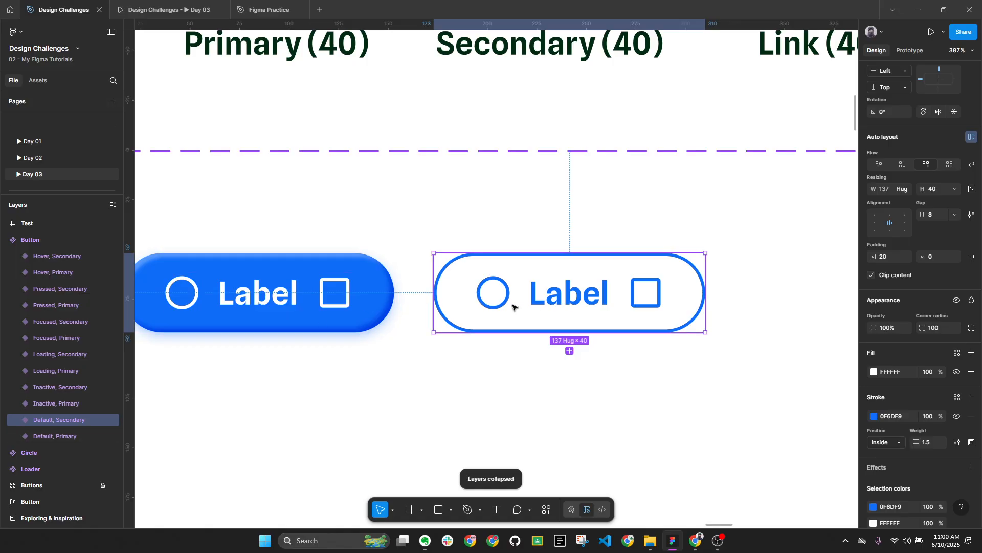
Copy the fill color 00AAFF of the Pressed Secondary variant and remove its second inner shadow
scroll(532, 310, "down", 5)
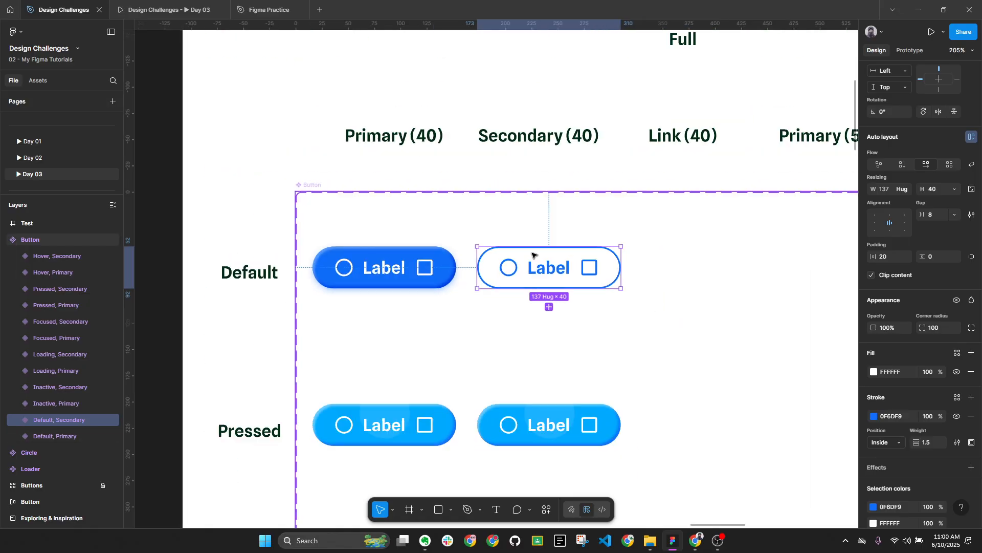
left_click(542, 373)
scroll(543, 373, "up", 2)
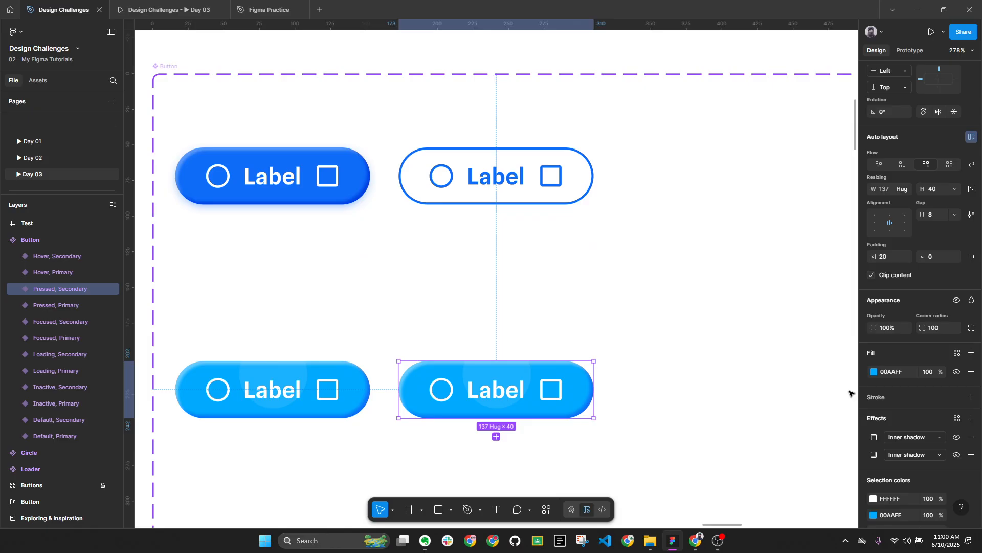
left_click(904, 371)
key("ctrl+c")
left_click(971, 454)
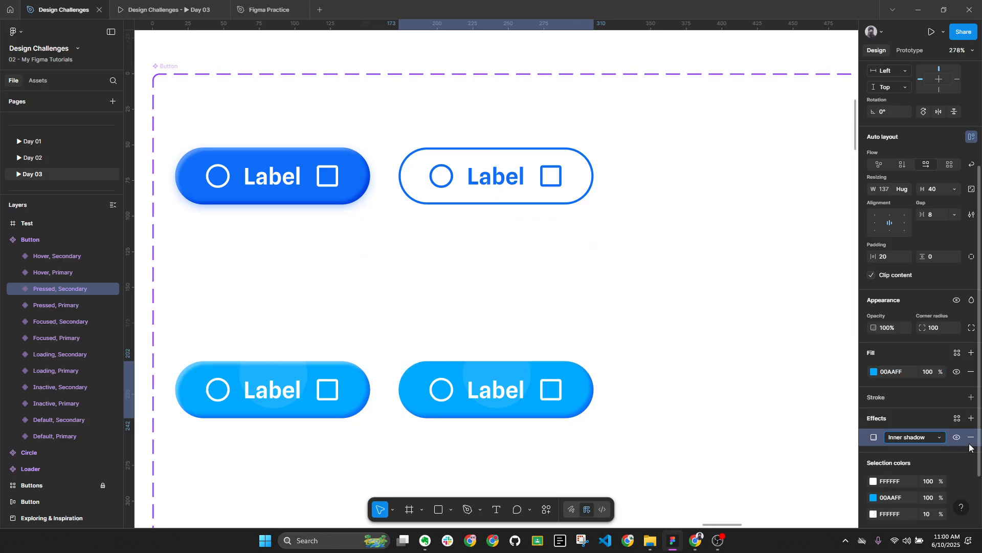
Remove the inner shadow from the pressed secondary button and set its fill to FFFFFF
left_click(971, 438)
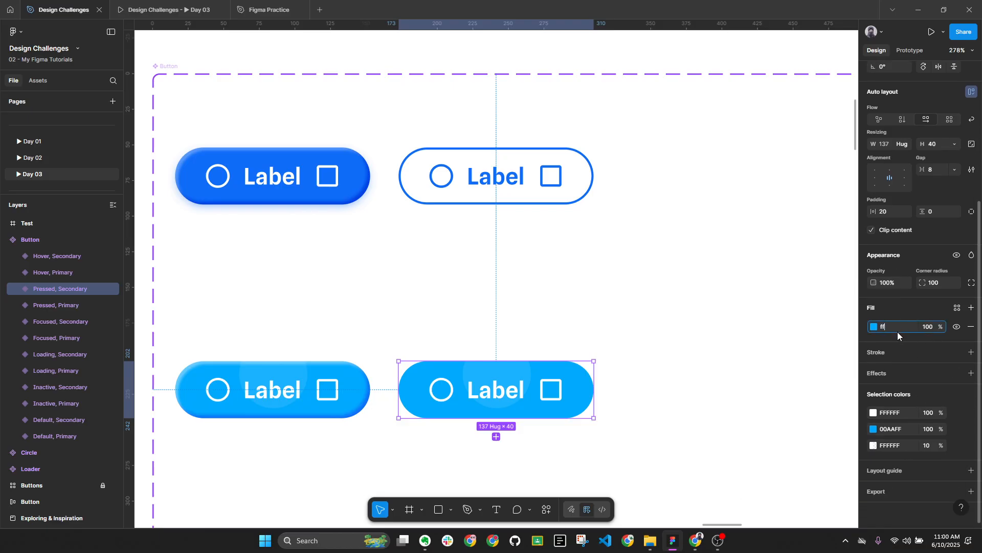
key("Return")
Set the fill of the label text inside the pressed secondary button to 00AAFF
double_click(480, 389)
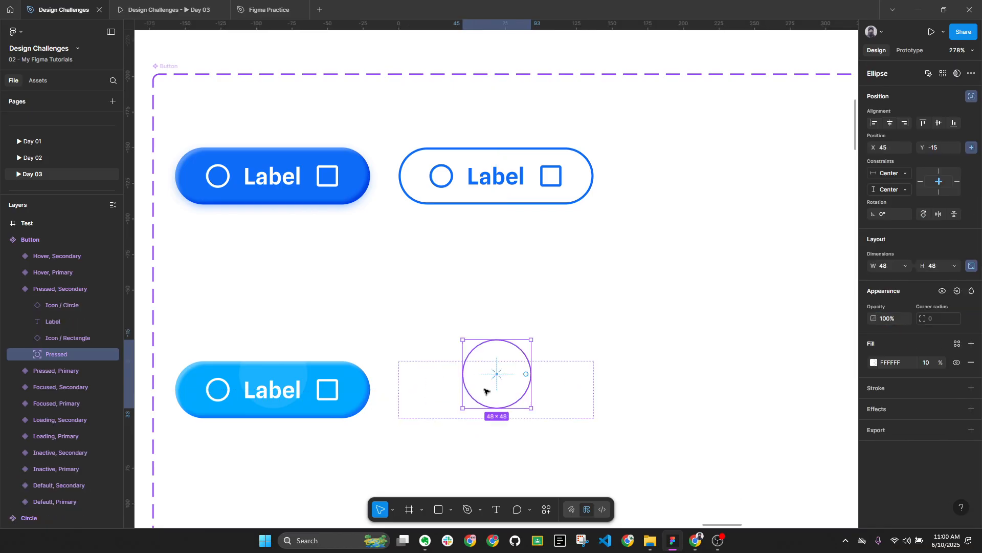
left_click(437, 393, "shift")
left_click(550, 393, "shift")
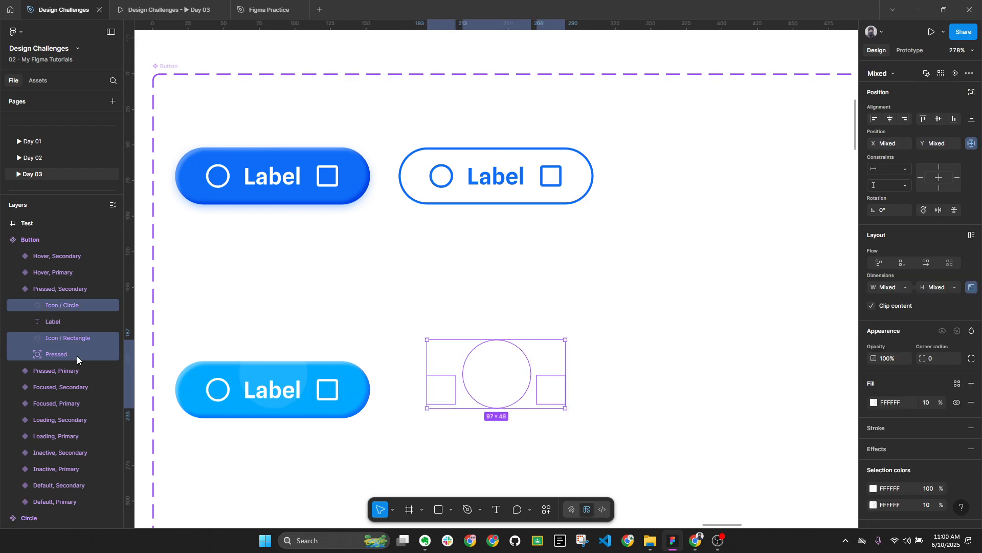
left_click(49, 305)
left_click(52, 338, "shift")
scroll(911, 428, "down", 1)
scroll(910, 428, "down", 3)
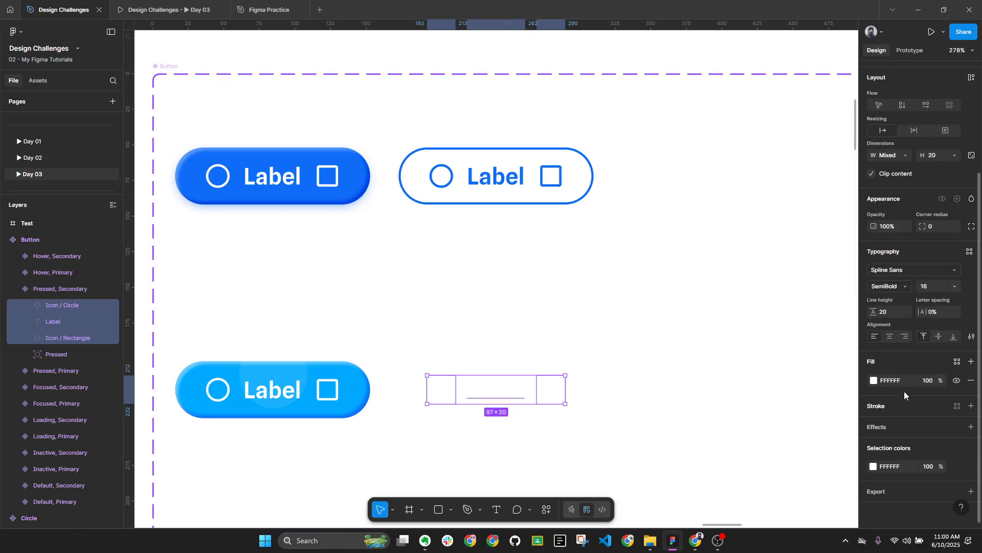
key("Return")
left_click(629, 384)
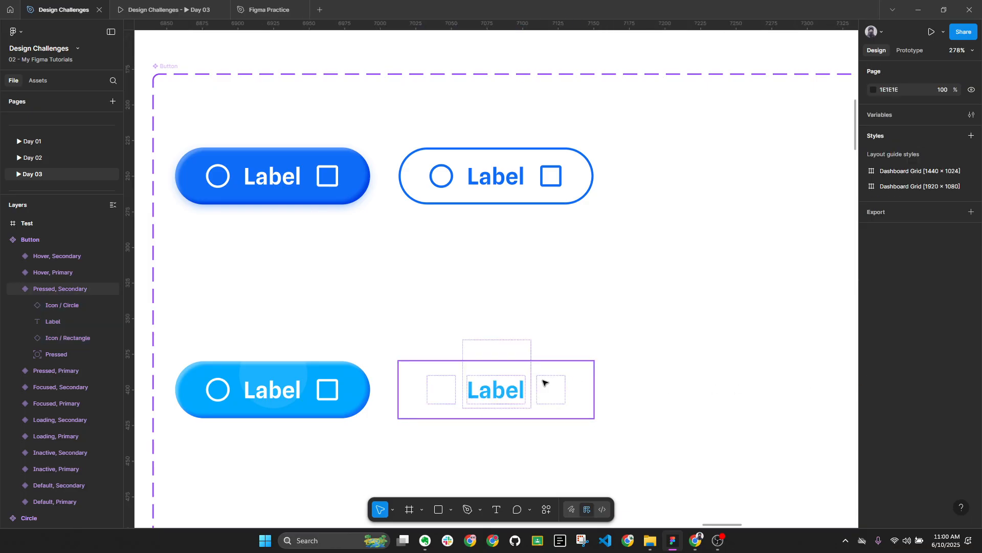
Add an inside stroke to the pressed secondary button with colour 00AAFF and weight 1.5
left_click(544, 382)
scroll(952, 409, "down", 2)
scroll(961, 416, "down", 1)
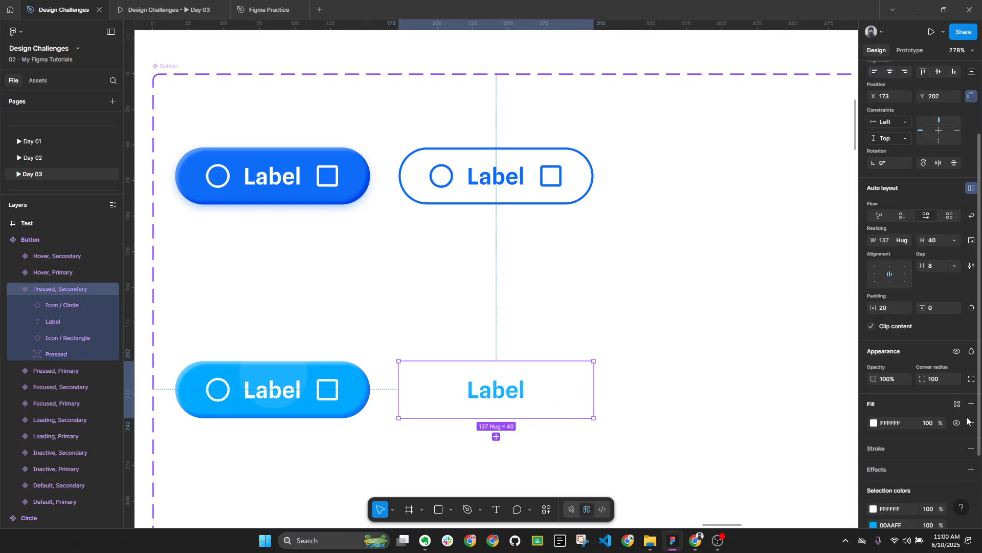
left_click(972, 448)
left_click(905, 471)
key("ctrl+v")
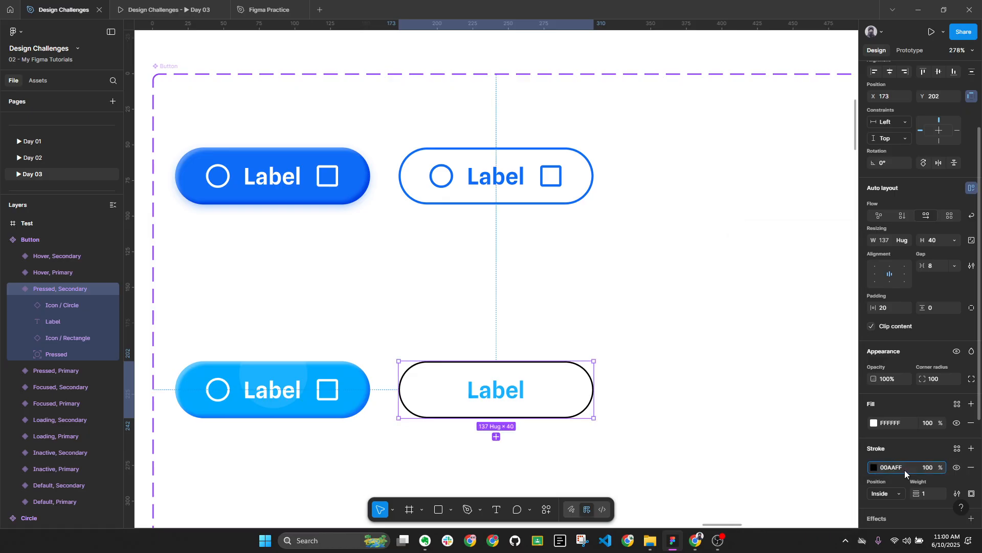
left_click(933, 492)
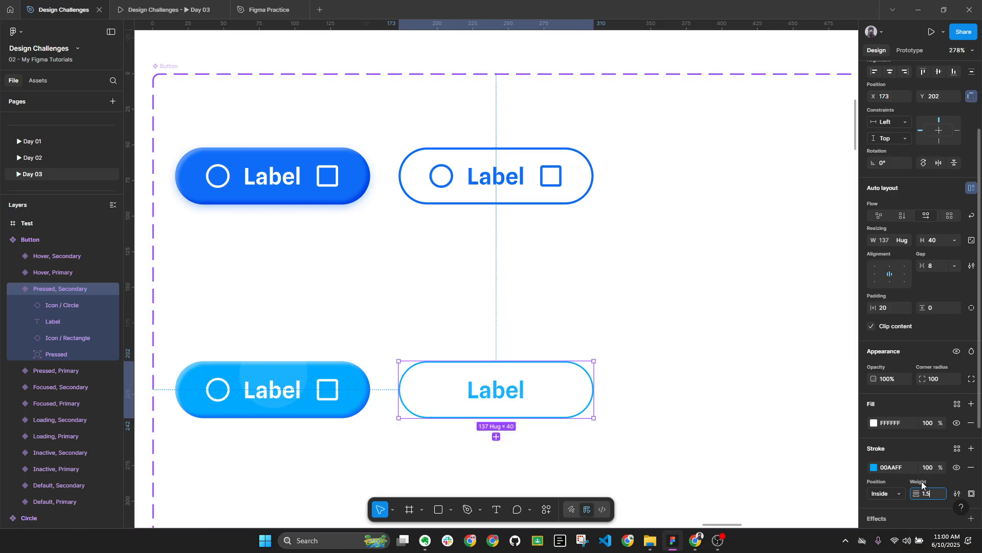
key("Return")
Recolour the circle and rectangle icons of the pressed secondary button to 00AAFF
left_click(496, 401, "ctrl")
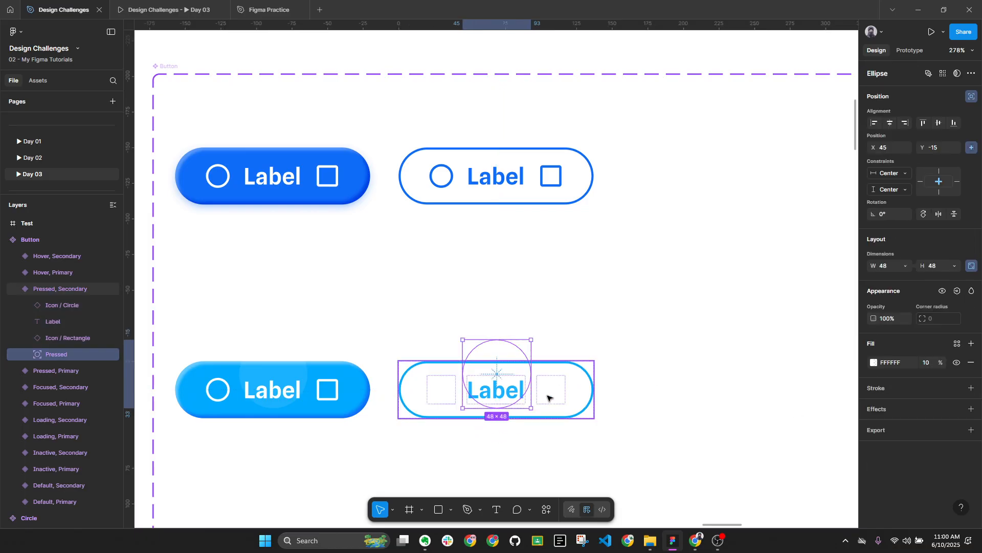
left_click(547, 398)
left_click(553, 397)
left_click(444, 397, "shift")
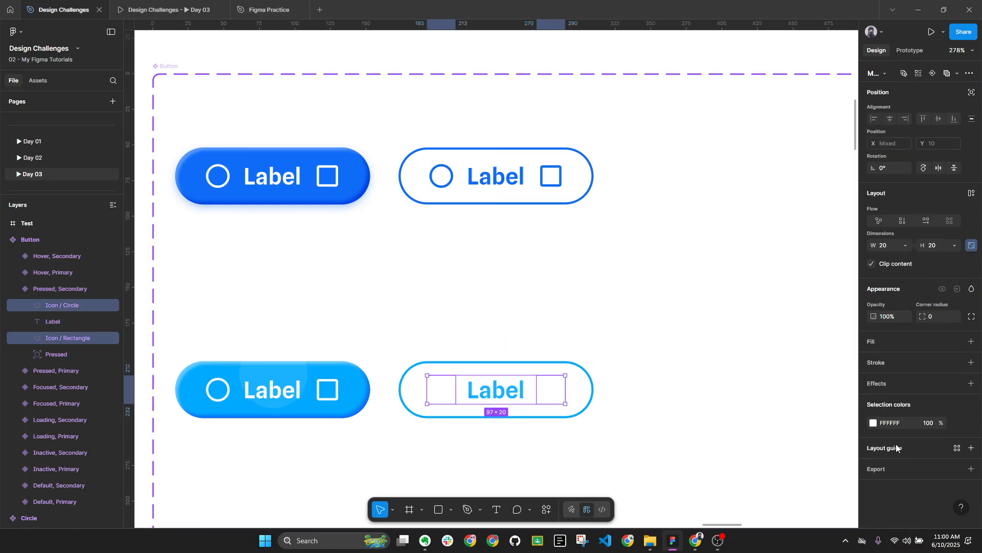
key("Return")
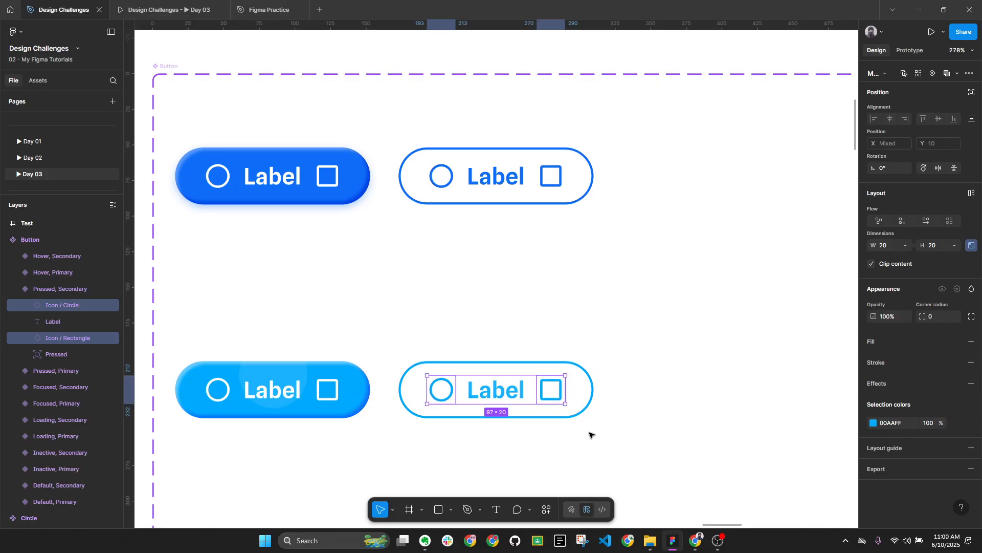
Change the fill of the ellipse behind the pressed secondary label to light blue and collapse all layers
left_click(520, 376)
scroll(522, 378, "down", 2)
scroll(522, 377, "left", 1)
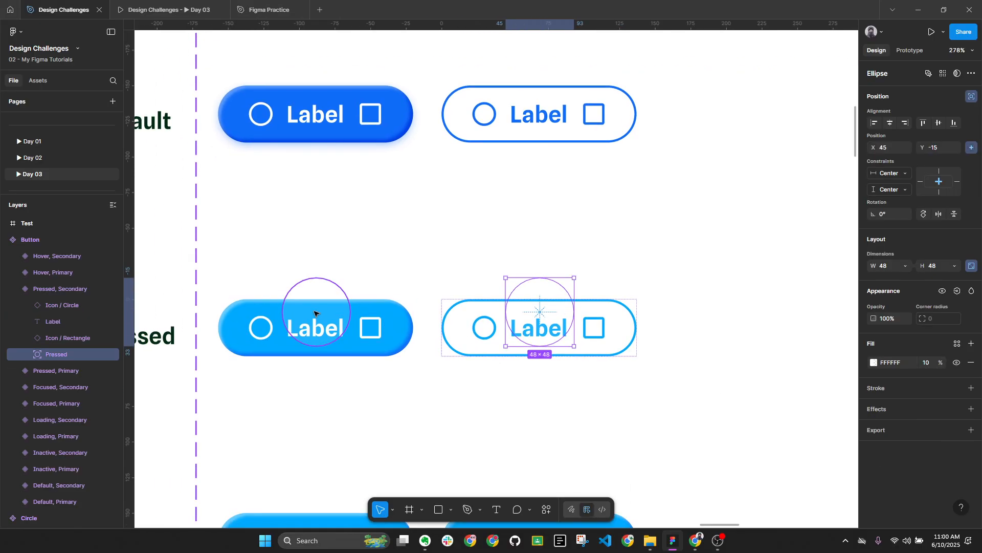
left_click(330, 312)
scroll(330, 312, "up", 3)
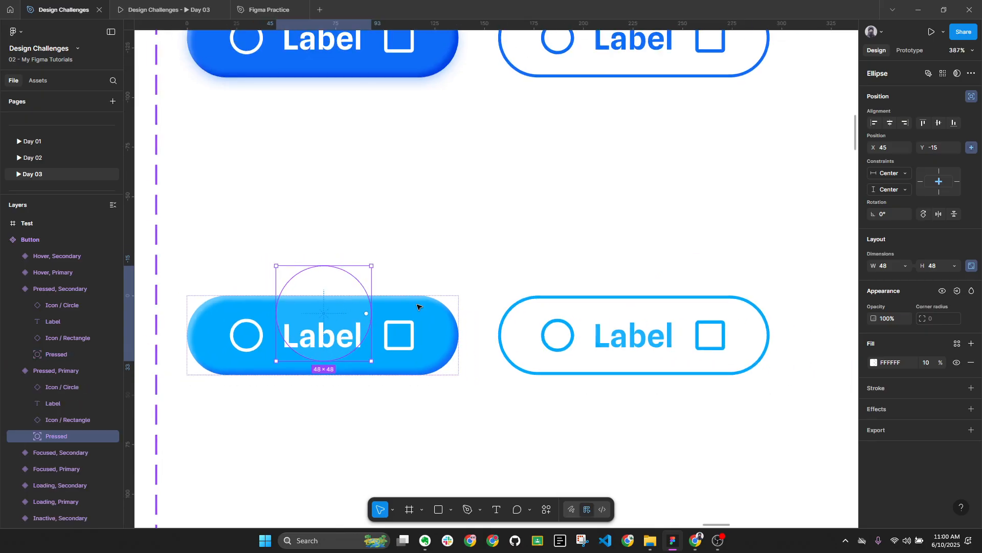
left_click(639, 310)
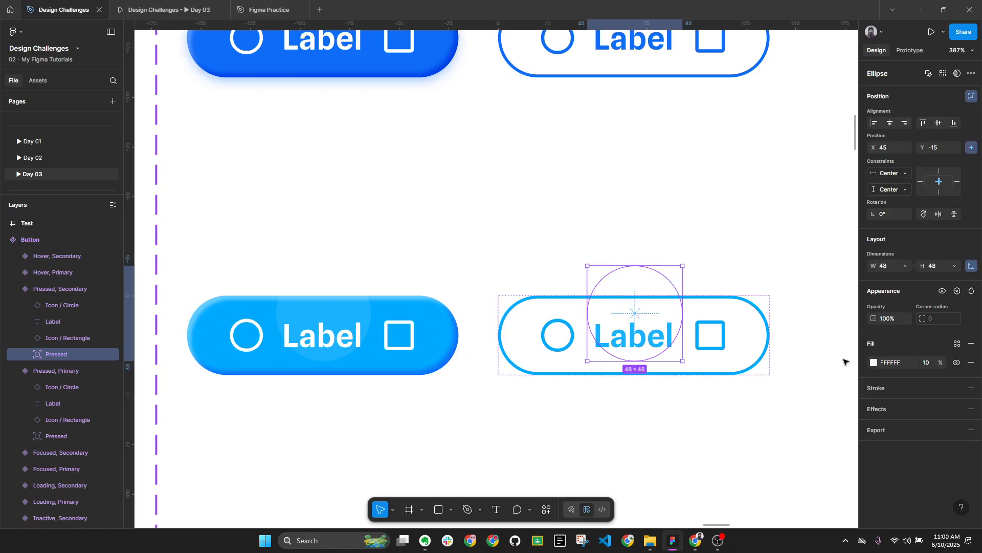
left_click(891, 362)
key("Return")
left_click(740, 455)
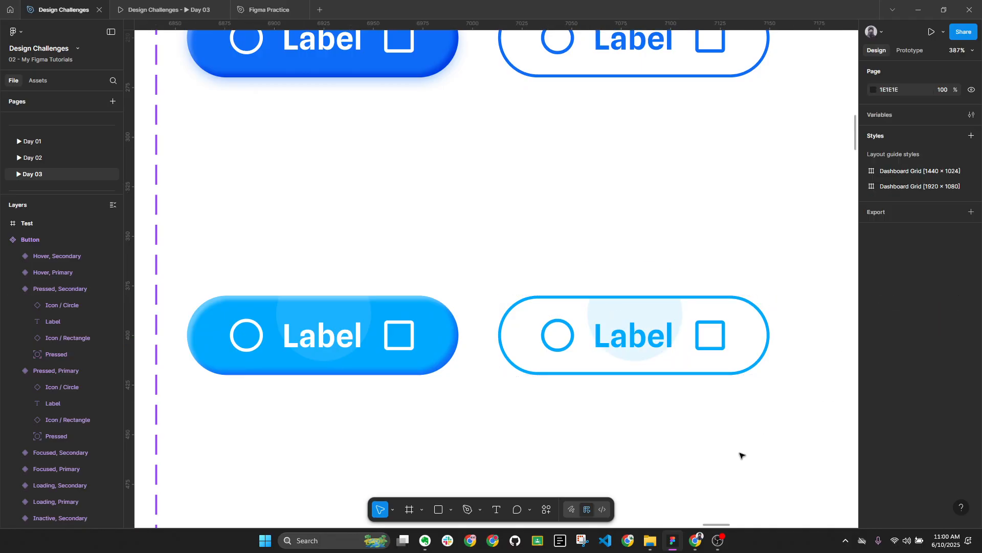
key("alt+l")
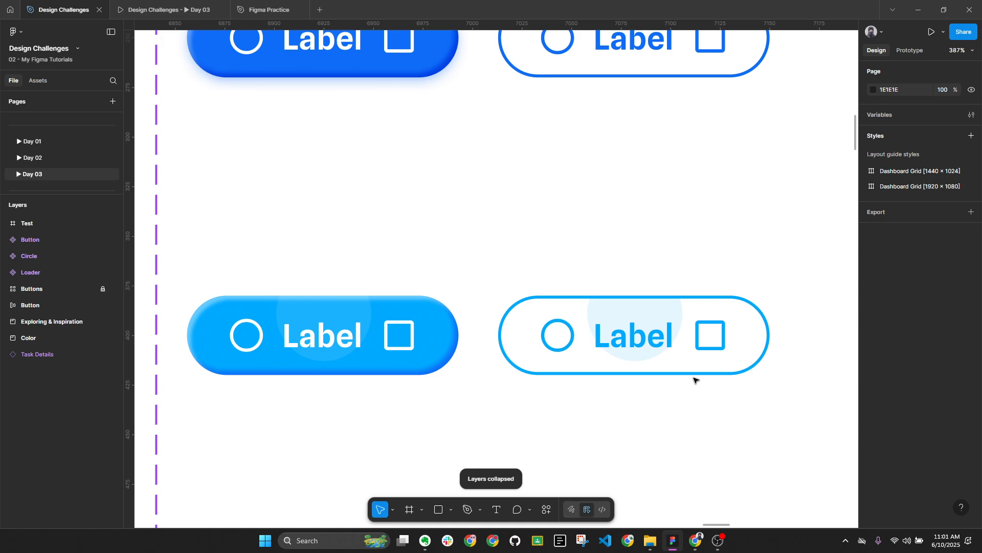
Set the Hierarchy property of the button instance in the Test frame to Secondary
scroll(655, 319, "down", 1)
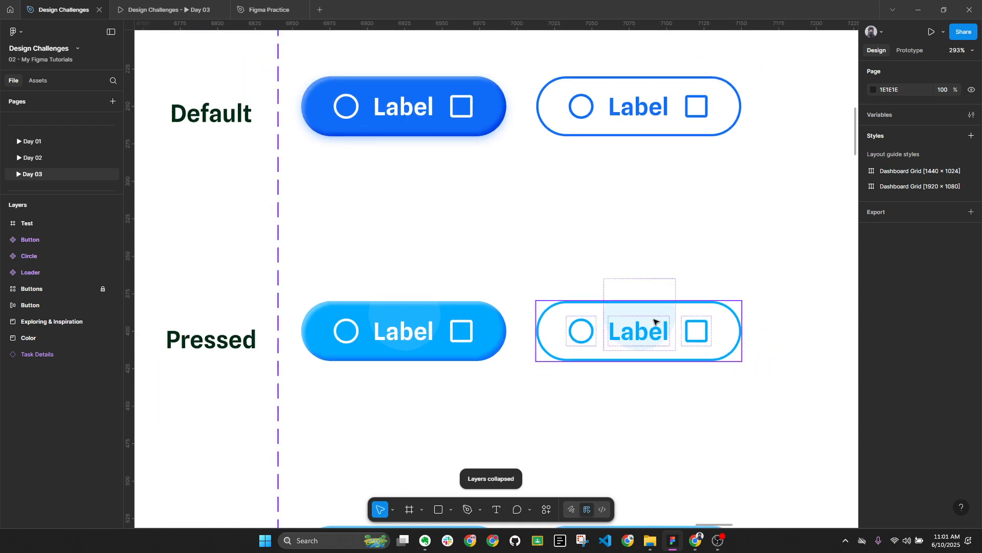
left_click_drag(733, 237, 520, 373)
scroll(520, 373, "down", 4)
left_click_drag(806, 92, 616, 219)
scroll(613, 233, "up", 2)
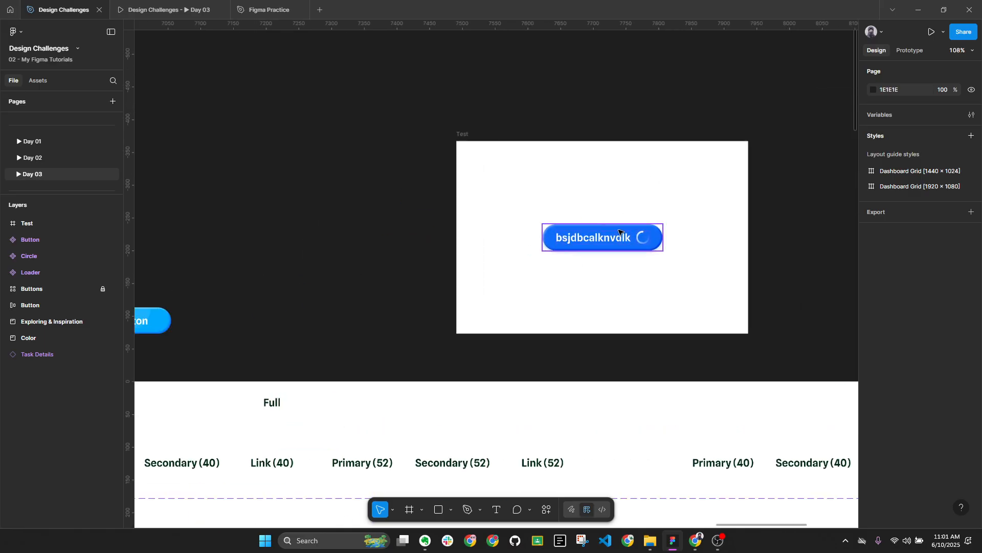
left_click(612, 234)
left_click(941, 118)
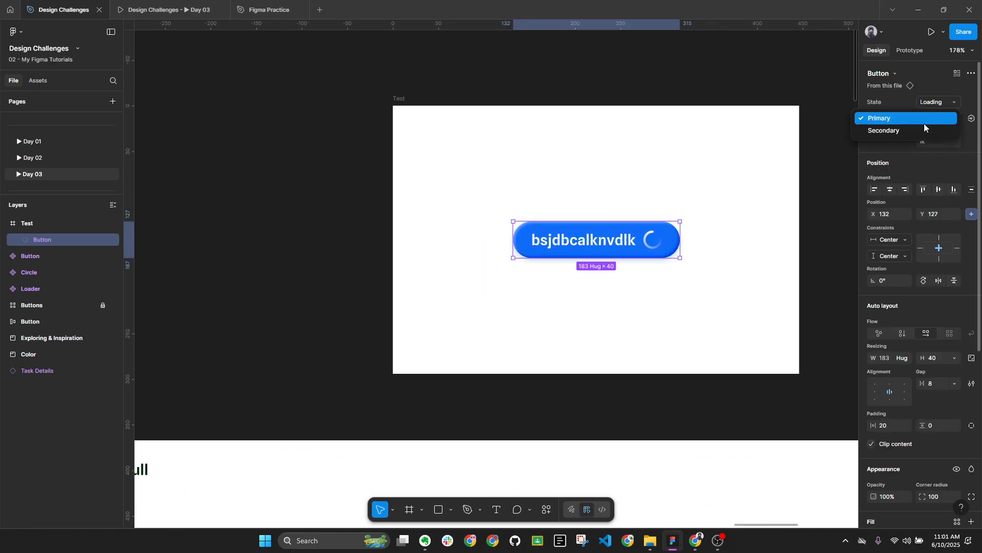
left_click(936, 118)
left_click(936, 118)
left_click(913, 130)
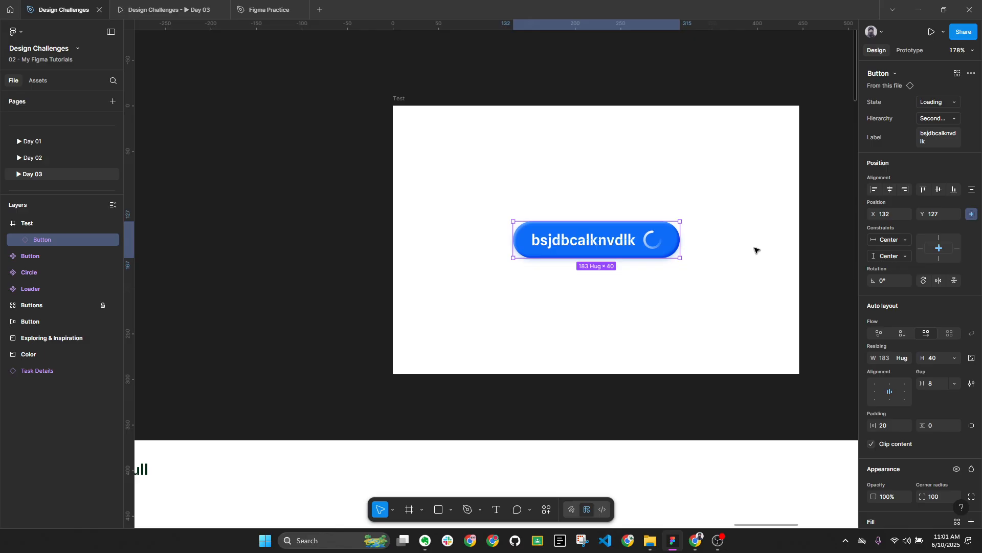
Reset the test button instance and set its State property to Default
right_click(625, 241)
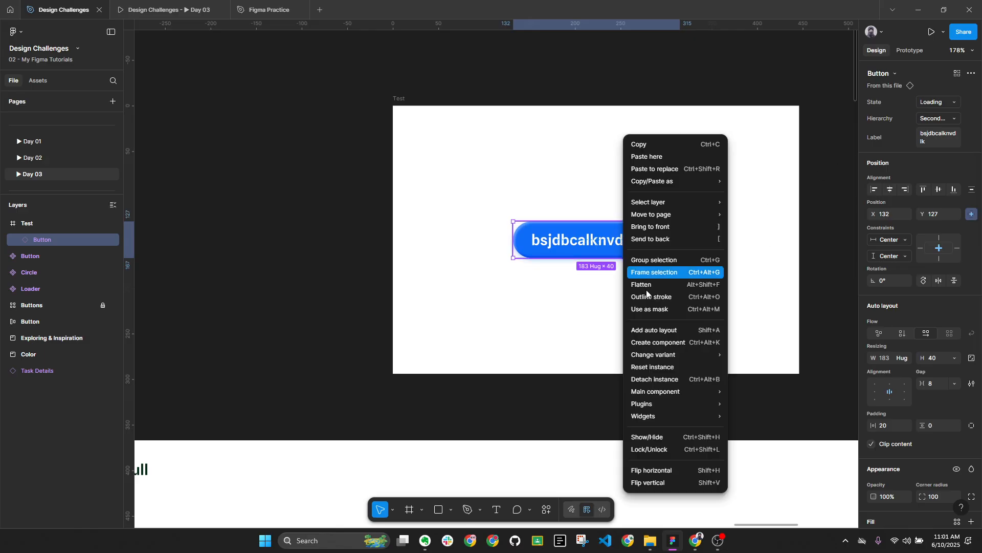
left_click(652, 367)
left_click(932, 120)
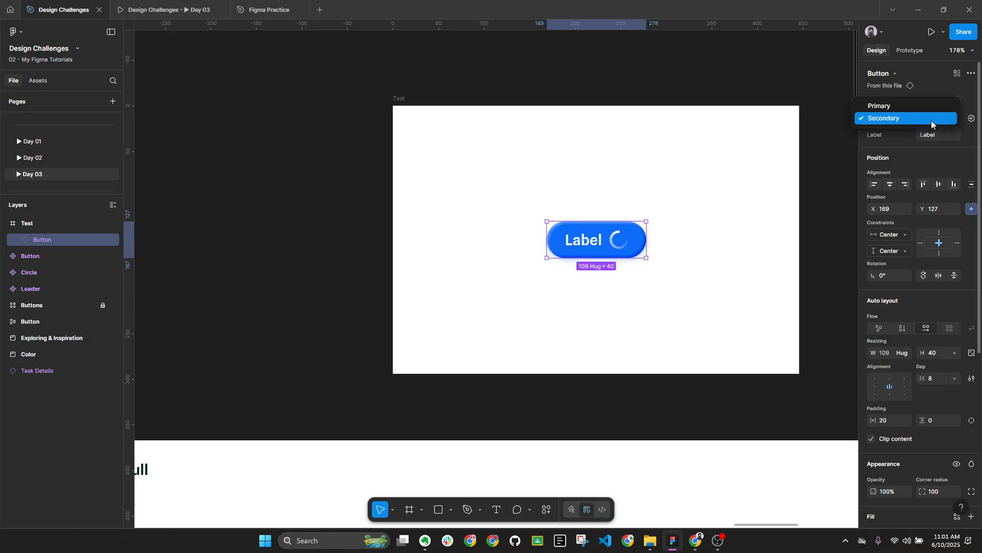
left_click(927, 119)
left_click(940, 102)
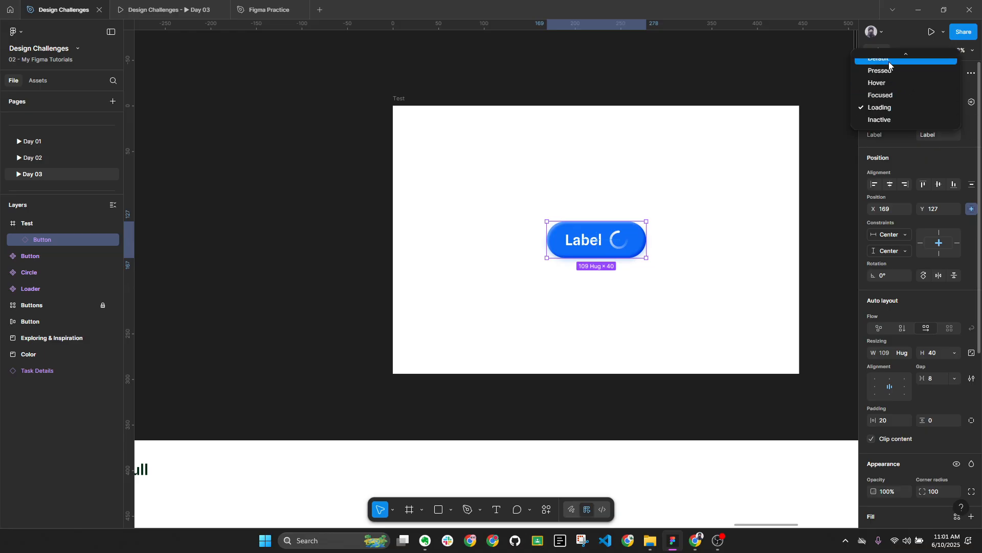
left_click(939, 59)
left_click(743, 235)
Run the Test frame's prototype, relaunch it to examine the secondary button, and return to the design file
left_click(418, 108)
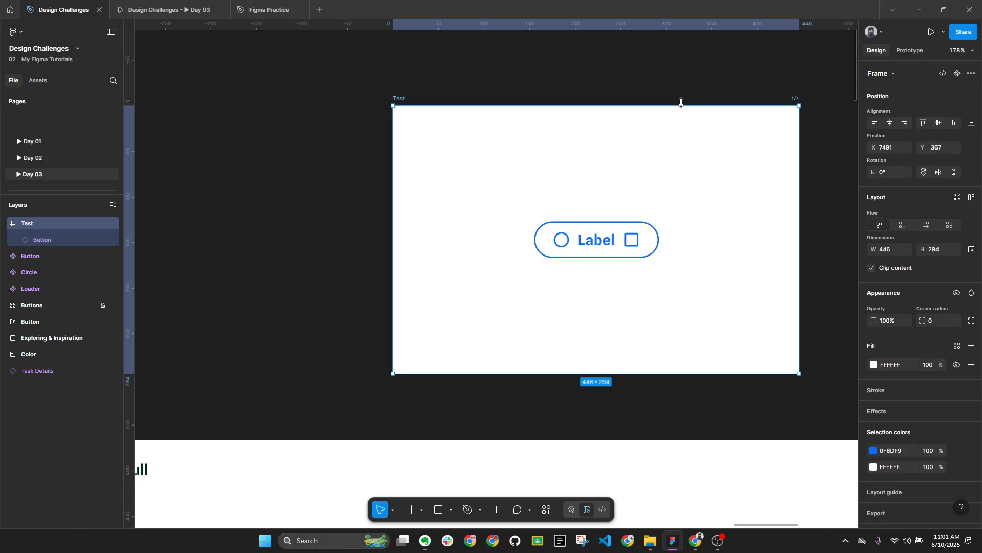
left_click(930, 32)
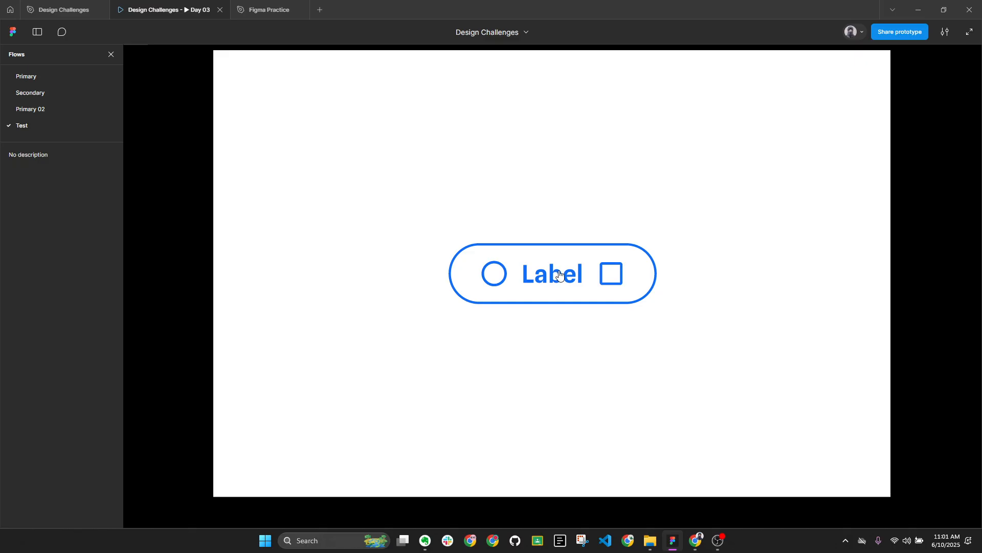
left_click(221, 9)
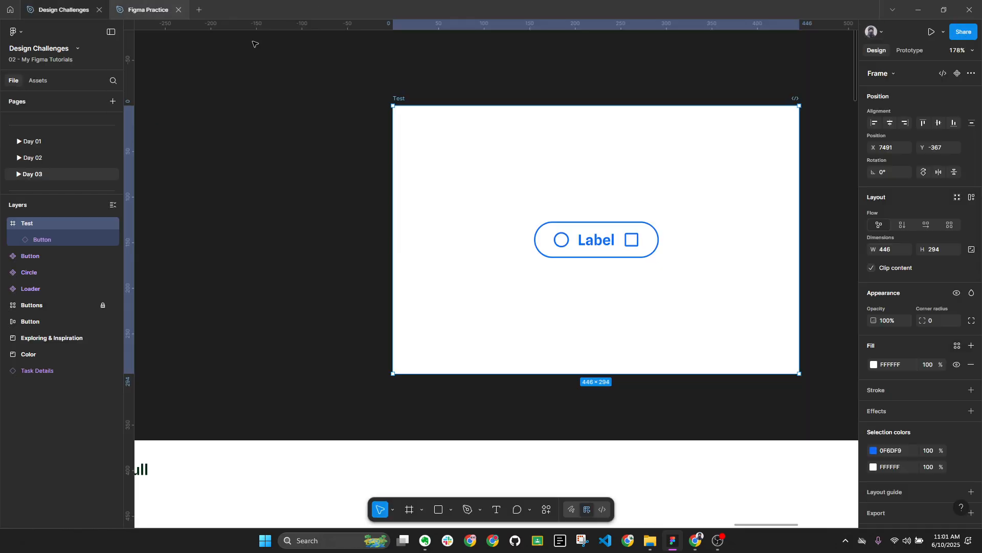
left_click(928, 33)
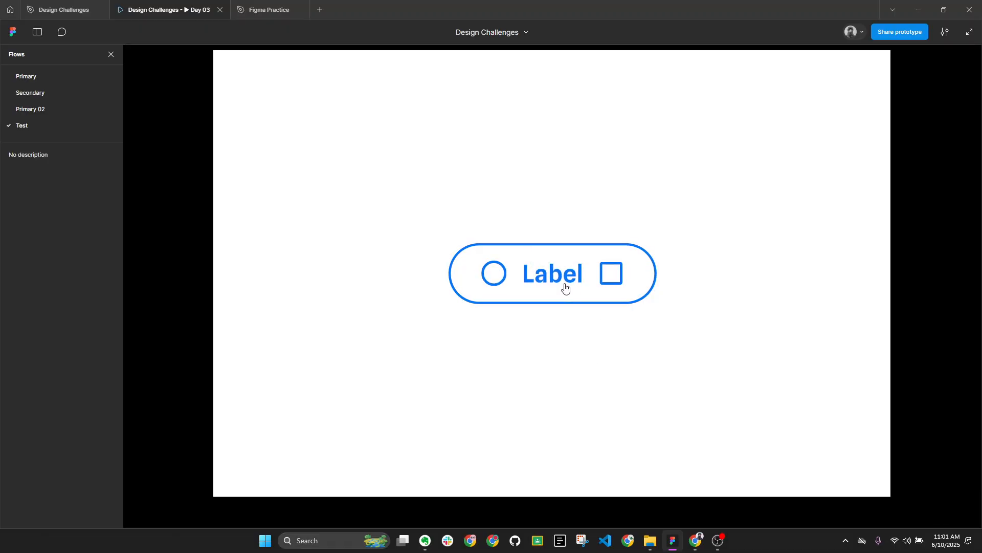
left_click(48, 13)
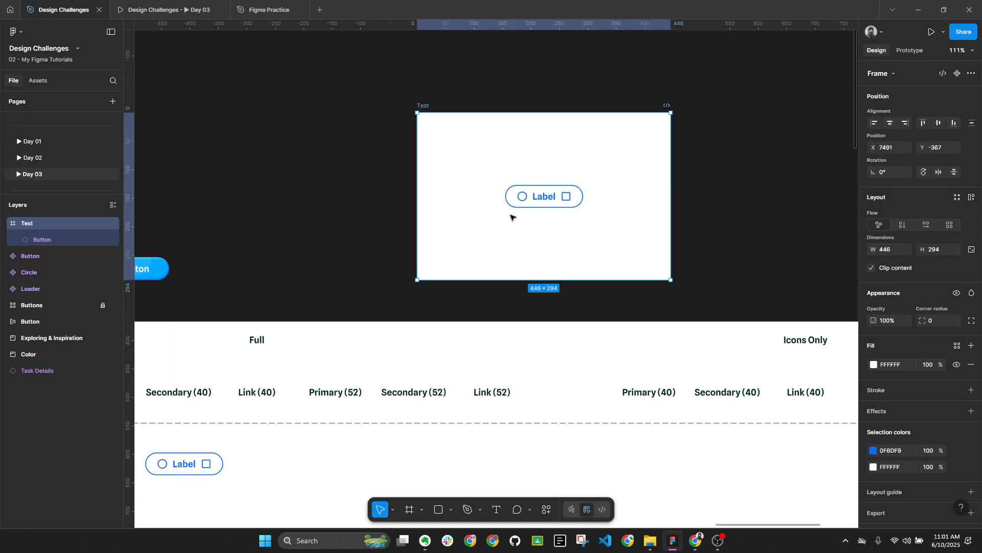
Copy the properties of the pressed secondary button and paste them onto the hover secondary button
scroll(564, 240, "down", 3)
left_click_drag(446, 313, 572, 140)
scroll(476, 238, "up", 4)
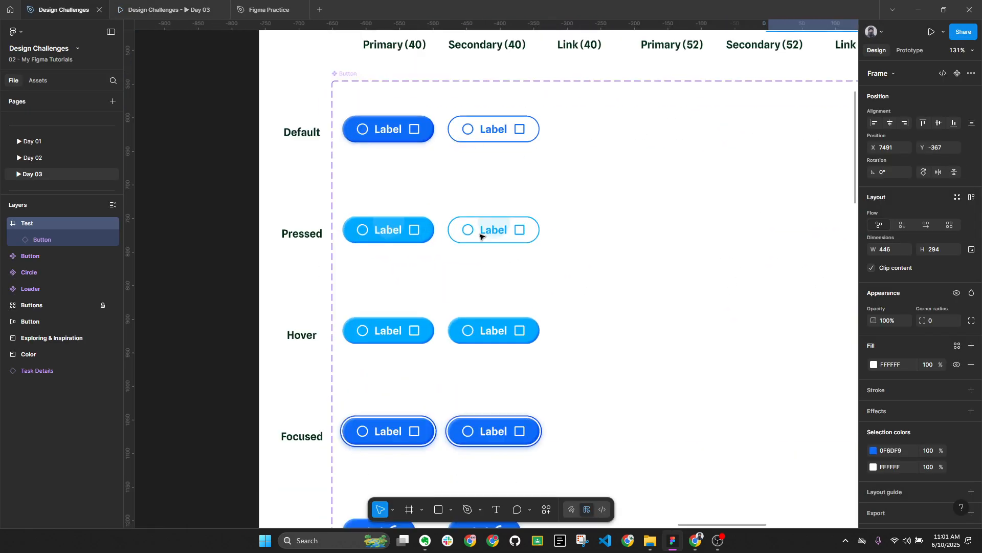
left_click(510, 333)
scroll(498, 221, "up", 2)
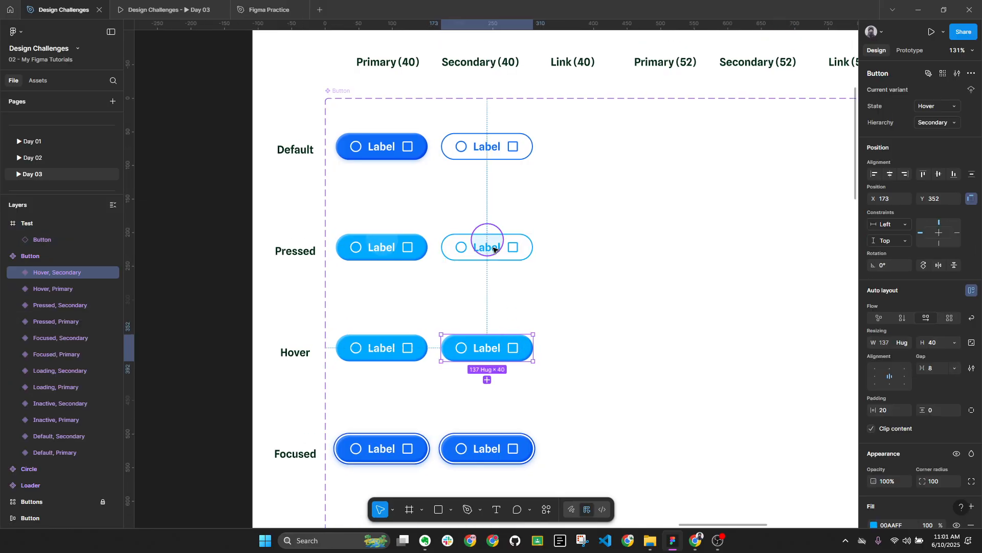
right_click(474, 238)
mouse_move(514, 254)
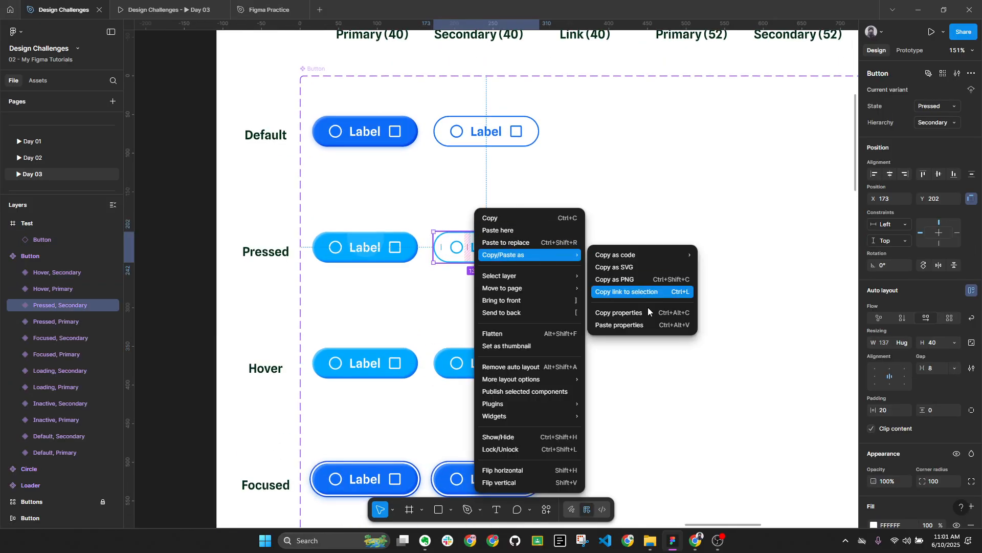
left_click(634, 311)
left_click(481, 363)
right_click(480, 363)
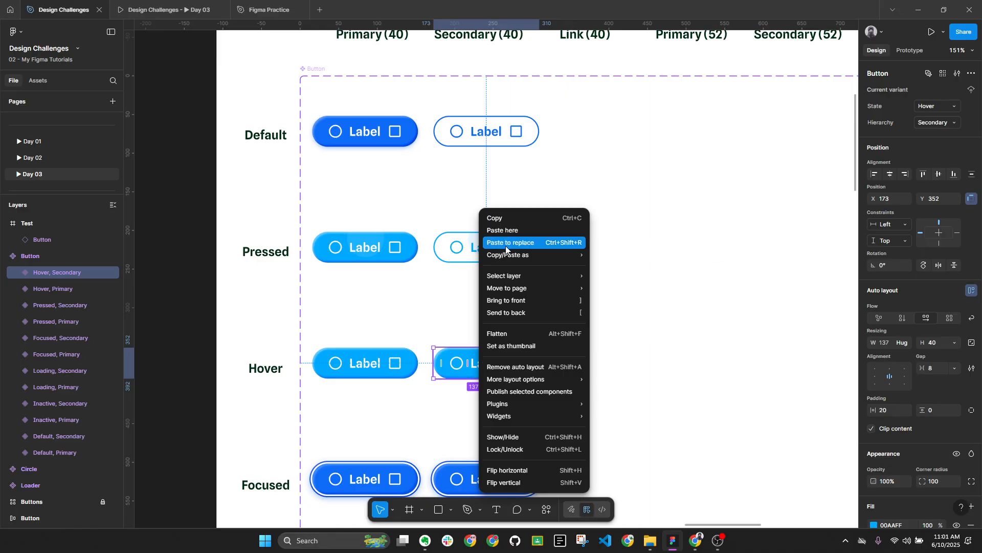
mouse_move(566, 255)
left_click(617, 323)
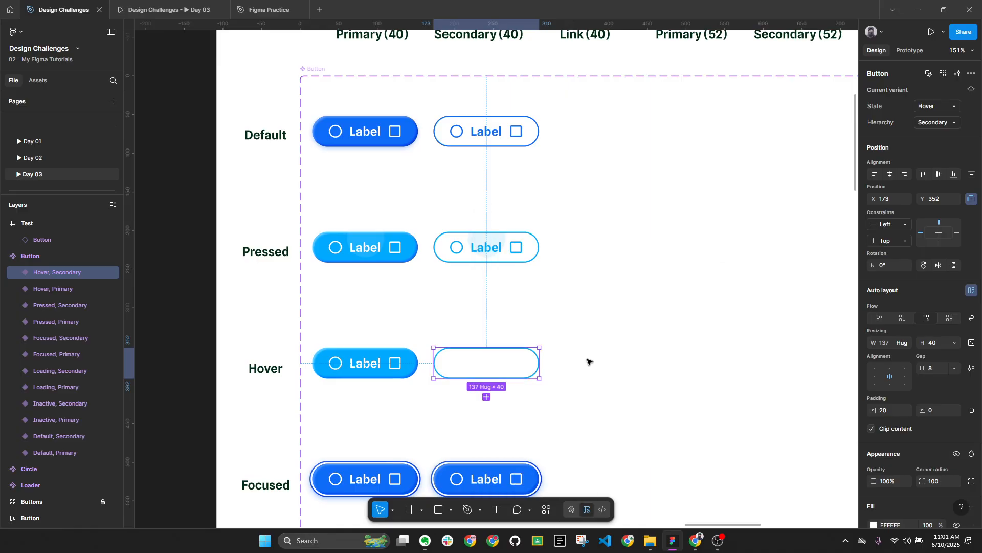
Recolor the label and both icons of the hover secondary button to 00AAFF, sampled from the hover primary button
scroll(512, 358, "up", 5)
double_click(497, 347)
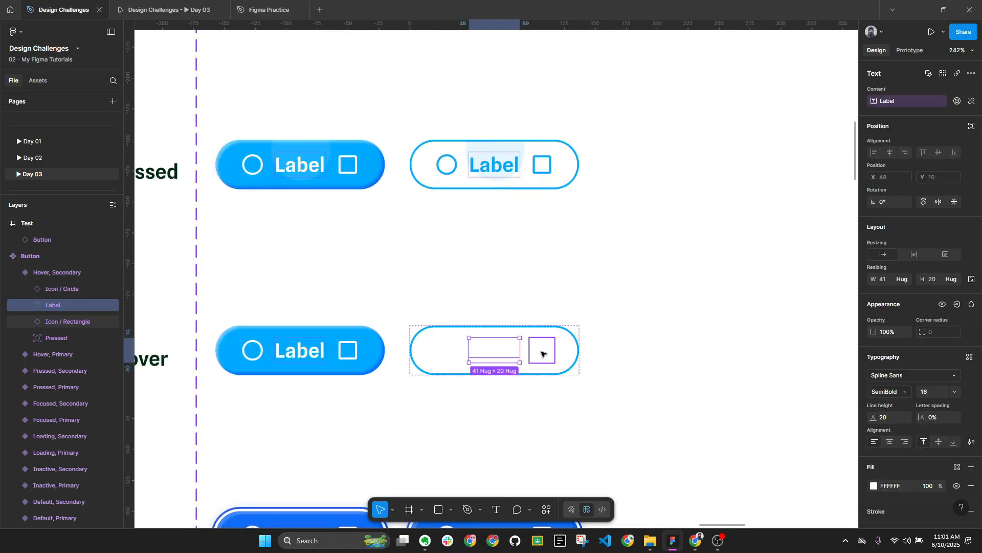
left_click(543, 353, "shift")
left_click(445, 350, "shift")
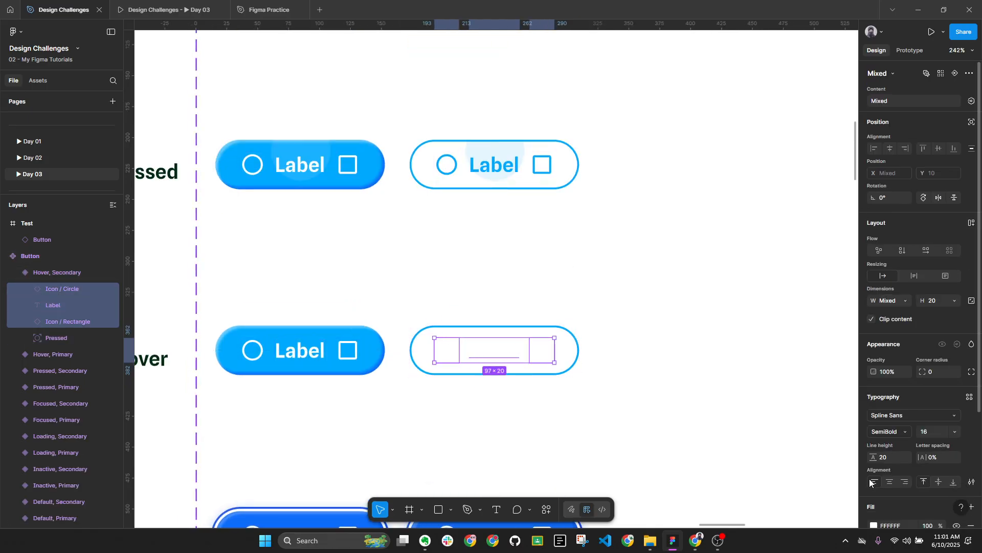
scroll(870, 482, "down", 2)
left_click(873, 510)
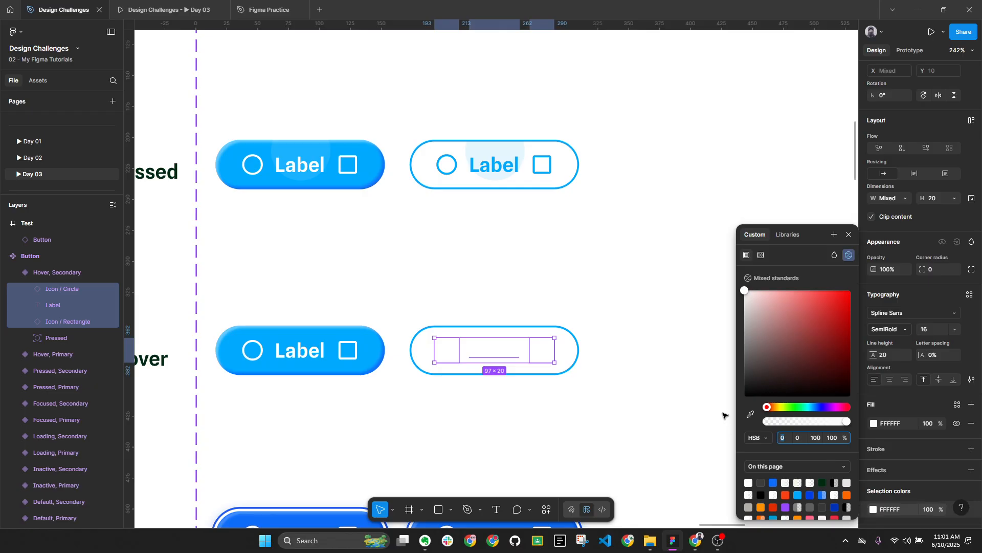
left_click(750, 414)
scroll(373, 377, "up", 4)
left_click(322, 351)
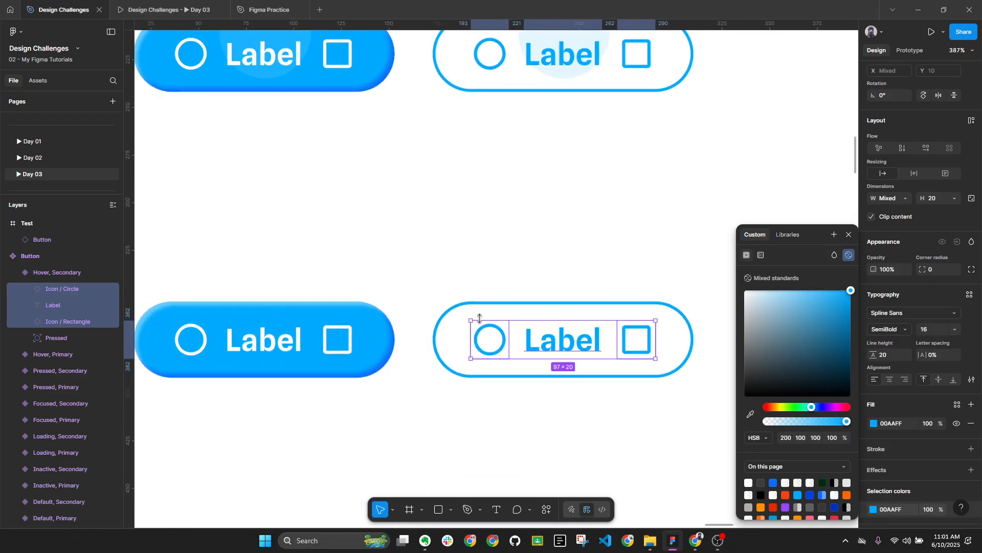
scroll(480, 318, "down", 3)
left_click(559, 401)
Copy the default secondary button's properties and paste them onto the focused and loading secondary buttons
scroll(559, 401, "down", 3)
left_click_drag(596, 419, 535, 395)
scroll(522, 317, "down", 1)
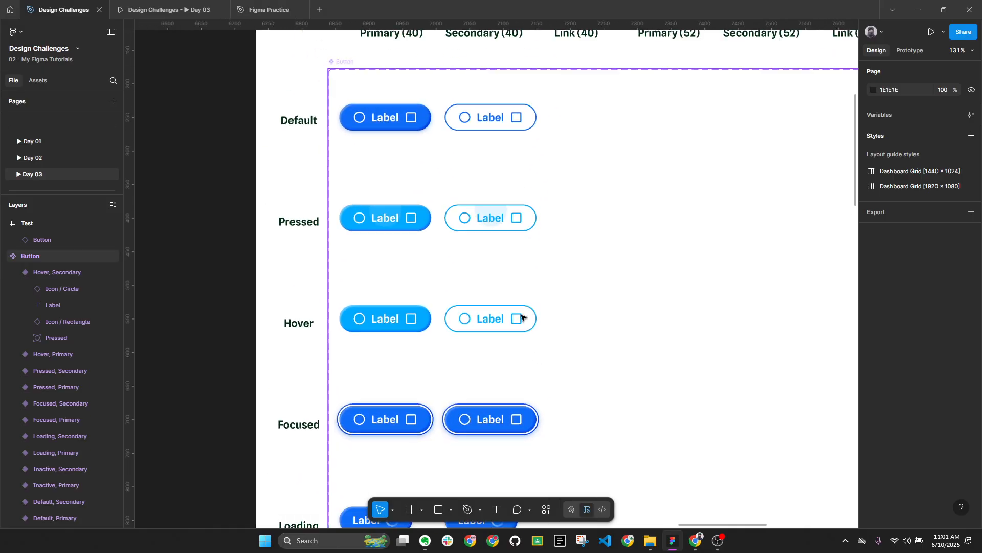
left_click(500, 117)
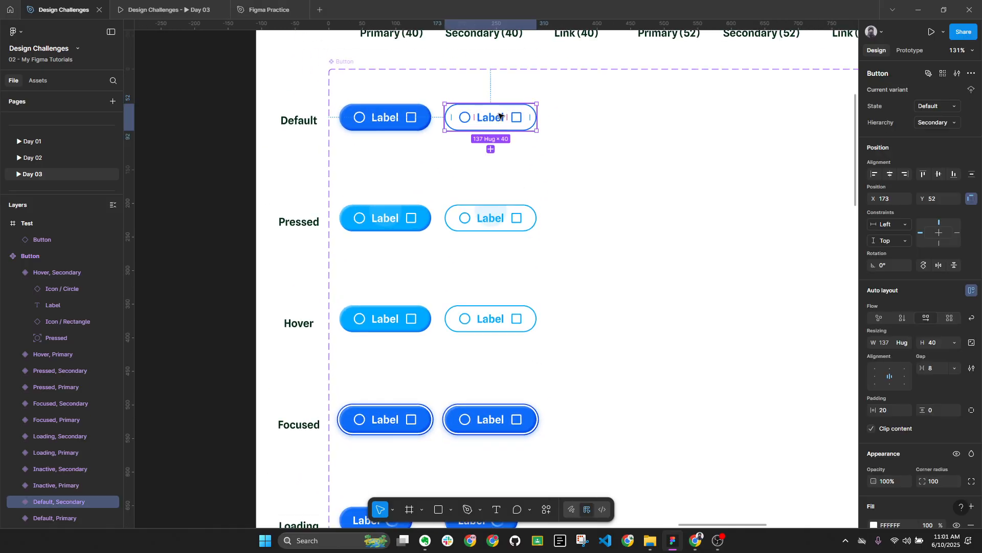
right_click(500, 117)
mouse_move(530, 157)
left_click(652, 224)
scroll(609, 339, "down", 3)
left_click(494, 325)
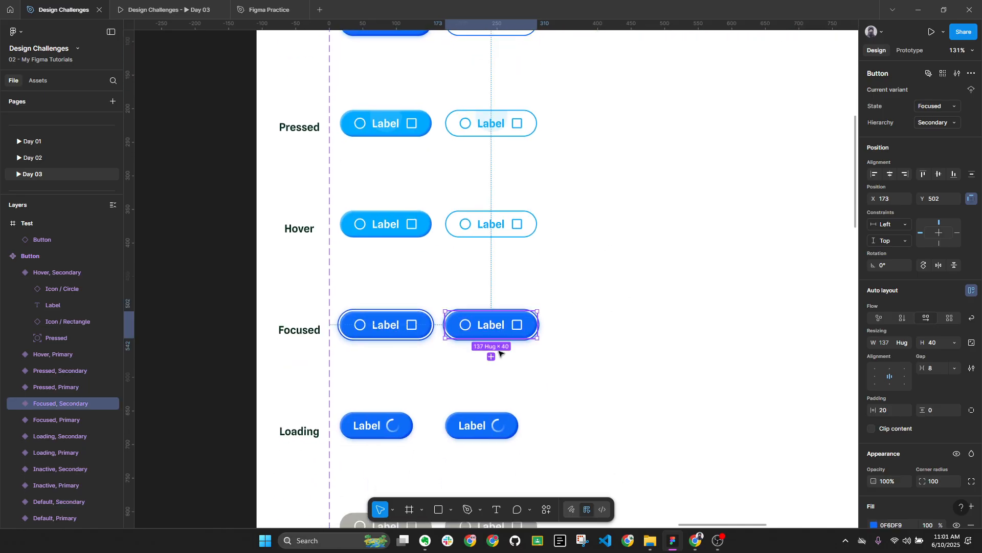
left_click(510, 424, "shift")
scroll(558, 278, "down", 4)
scroll(497, 202, "up", 1)
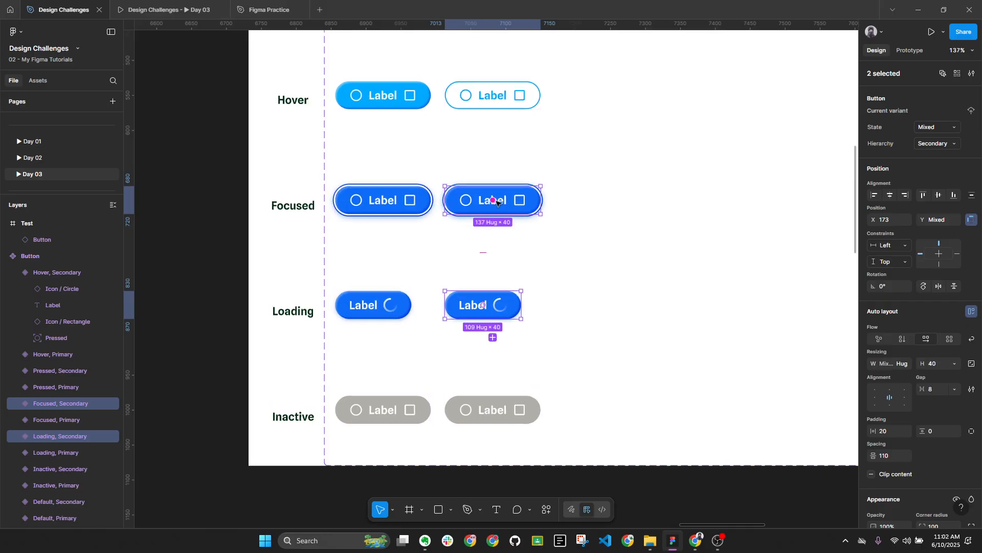
scroll(497, 202, "up", 3)
right_click(513, 194)
mouse_move(542, 239)
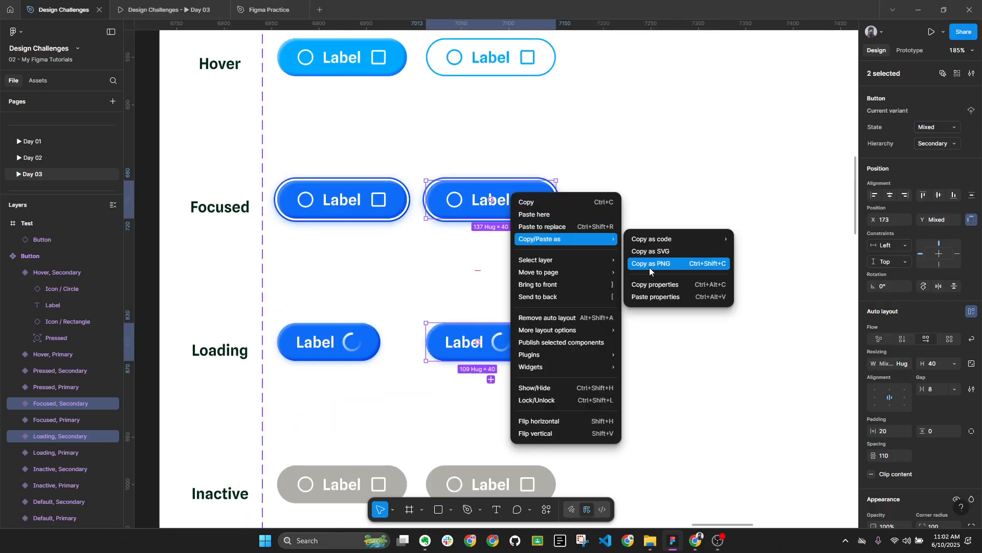
left_click(655, 297)
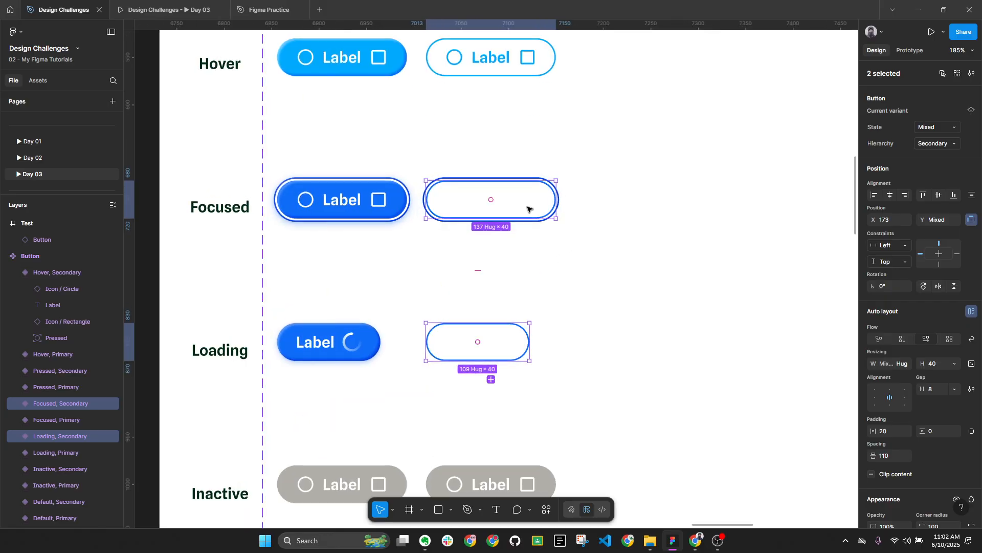
Recolor the label and both icons of the focused secondary button by sampling the blue of the focused primary button
scroll(512, 199, "up", 2)
scroll(542, 177, "up", 3)
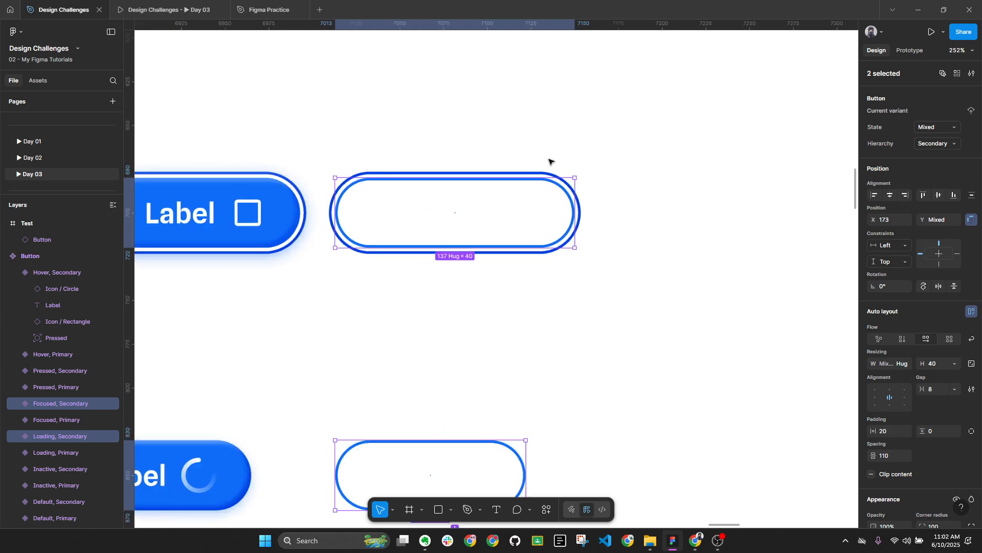
double_click(429, 225)
scroll(495, 244, "down", 3)
key("shift+Return")
left_click(509, 235)
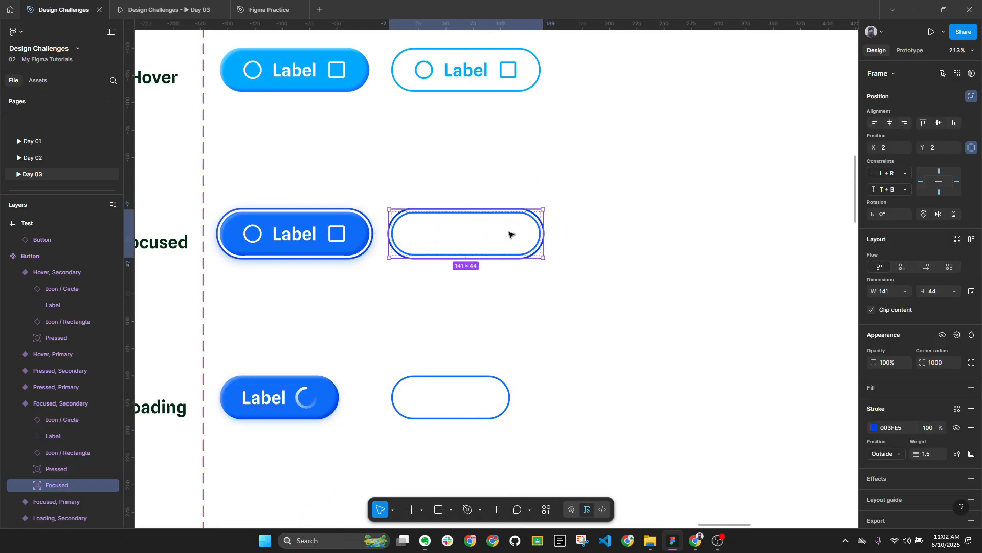
left_click(463, 235)
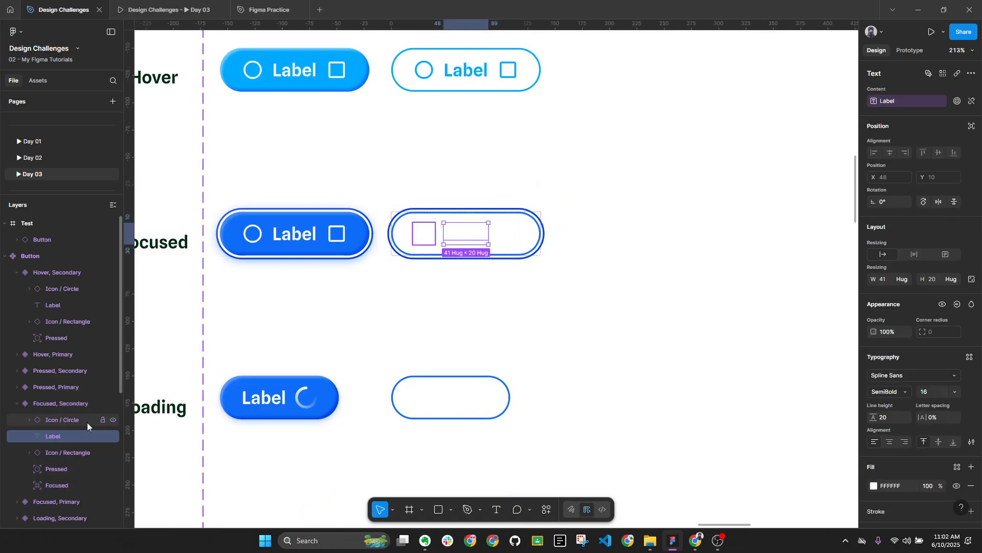
left_click(70, 427)
left_click(67, 452, "shift")
scroll(901, 438, "down", 3)
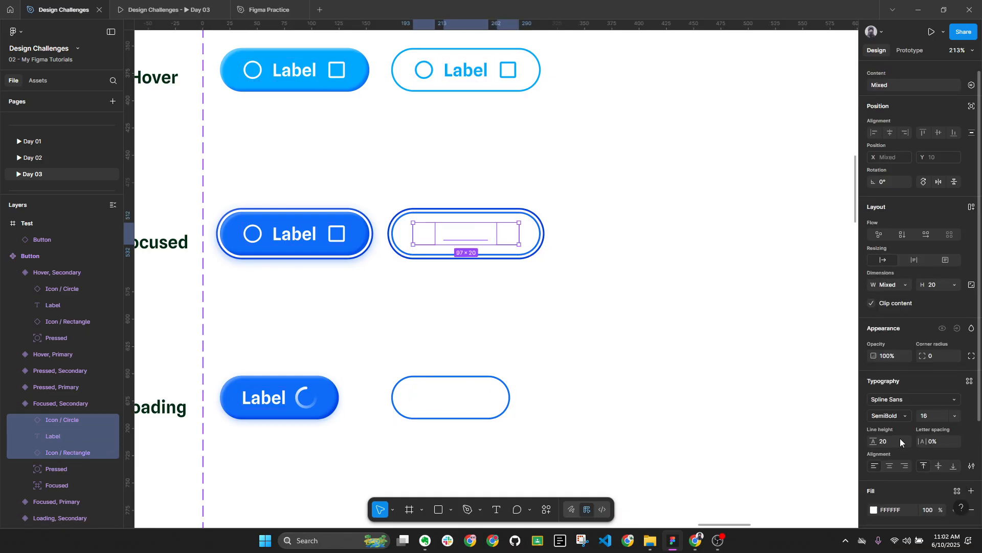
left_click(905, 468)
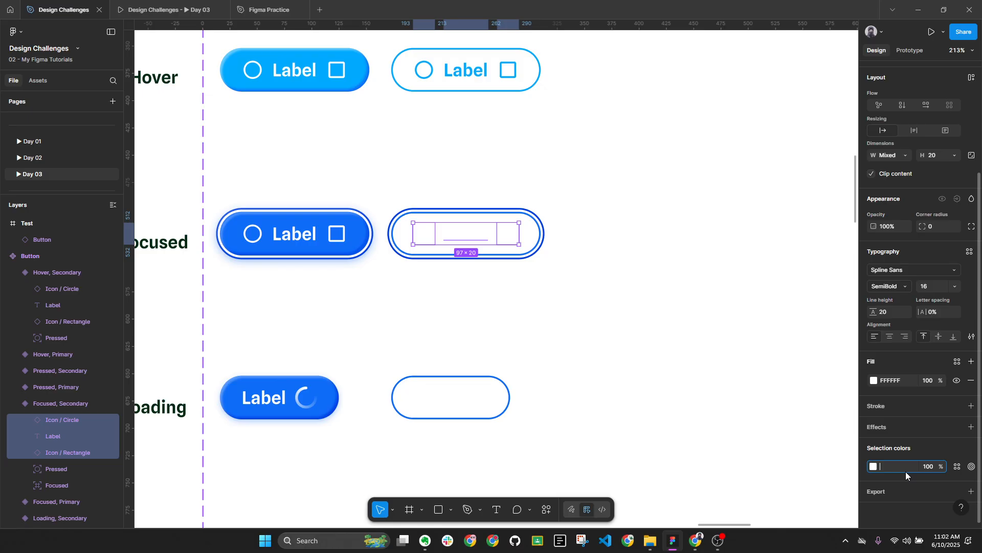
left_click(874, 466)
left_click(751, 413)
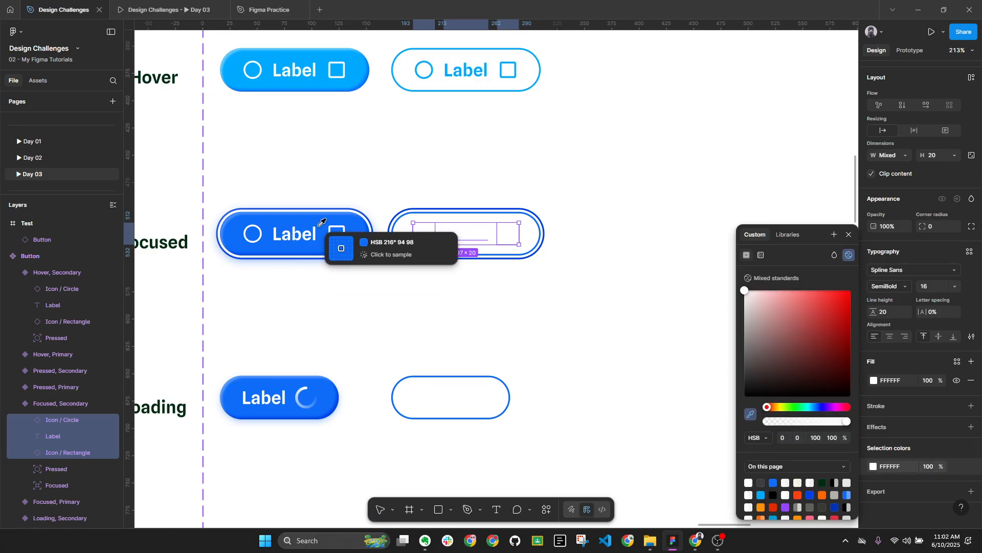
left_click(328, 242)
left_click(518, 293)
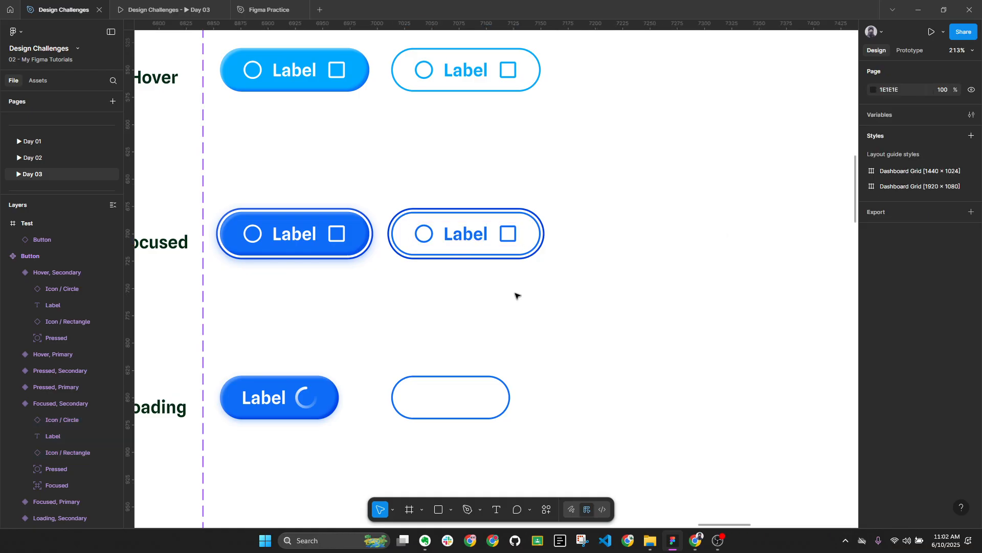
Copy the focused secondary button's stroke color 0F6DF9 and apply it as the fill of the loading secondary button's label
scroll(486, 287, "up", 3, "ctrl")
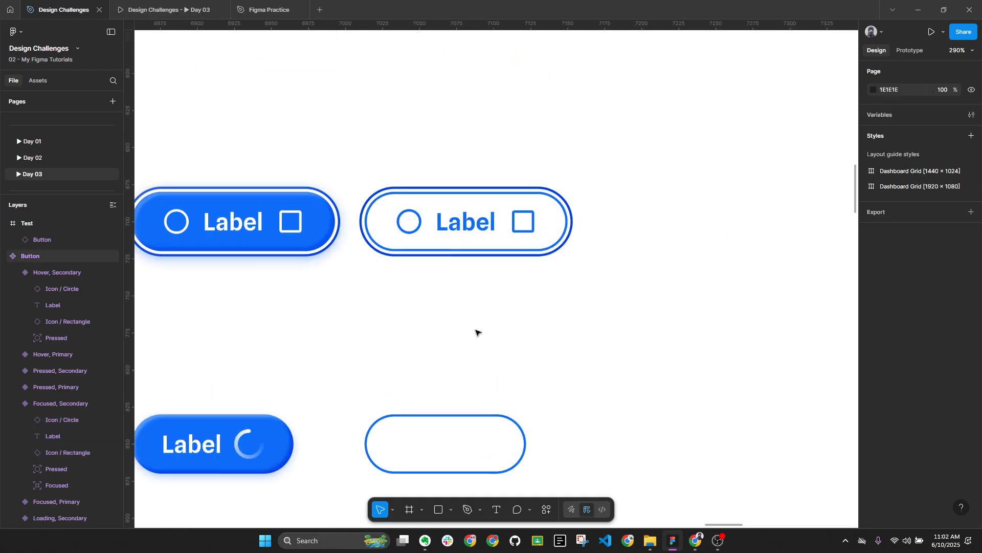
left_click(514, 216)
scroll(921, 460, "down", 4)
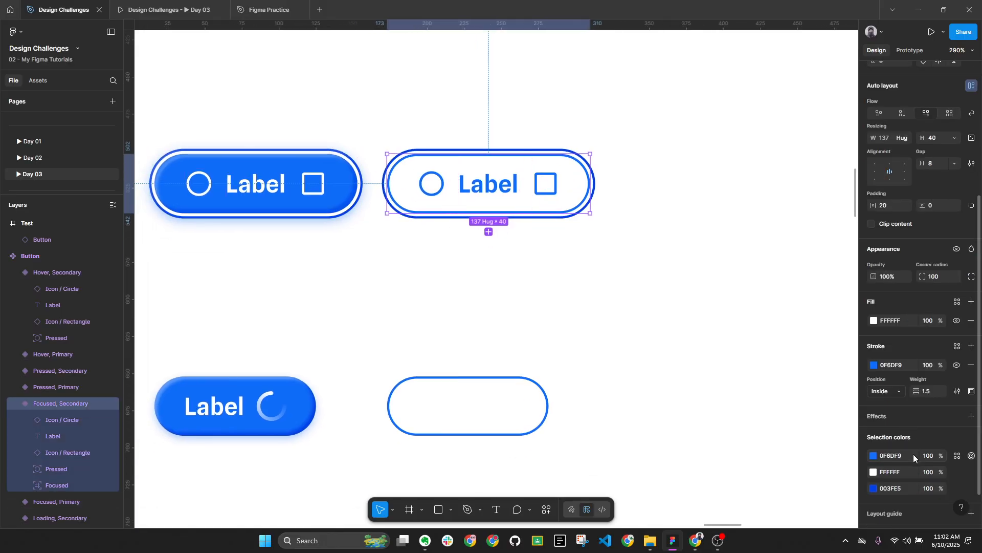
left_click(899, 367)
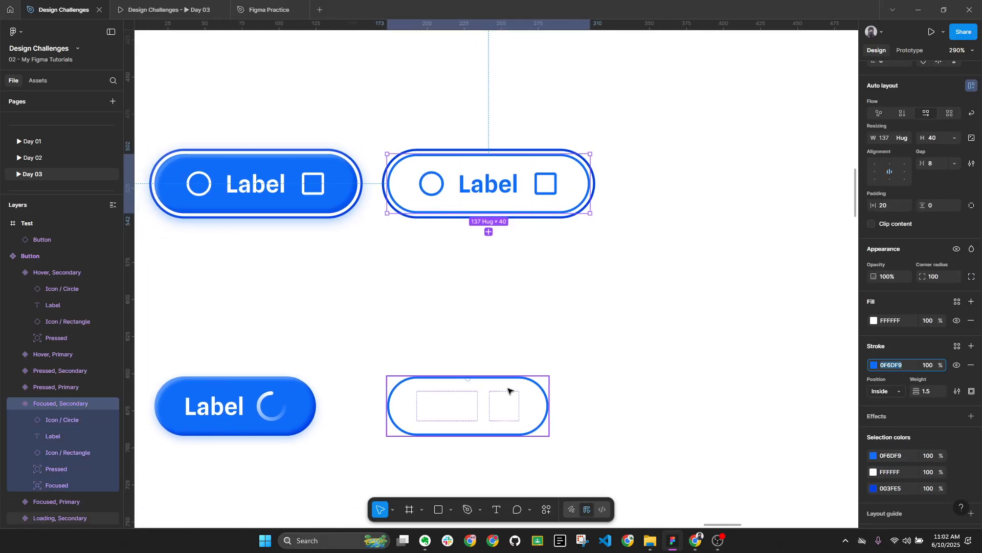
double_click(474, 398)
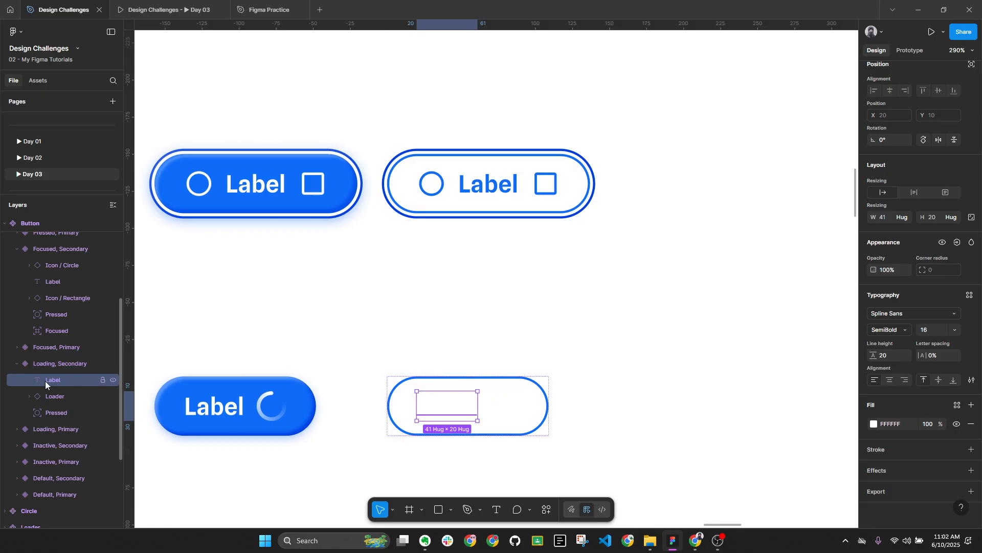
left_click(893, 423)
key("ctrl+v")
key("Return")
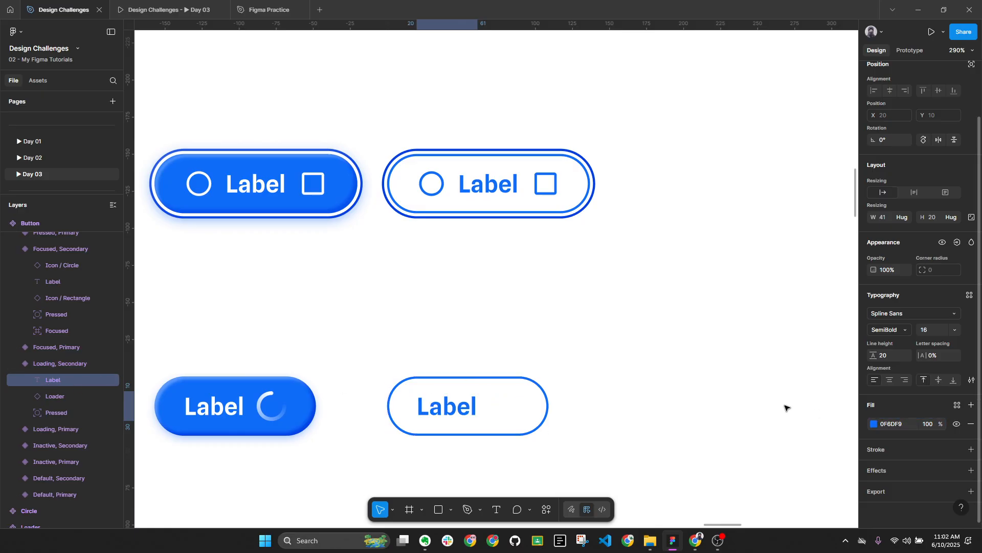
Switch the Loader instance in the loading secondary button from Light to Primary
scroll(81, 405, "down", 2)
left_click(70, 342)
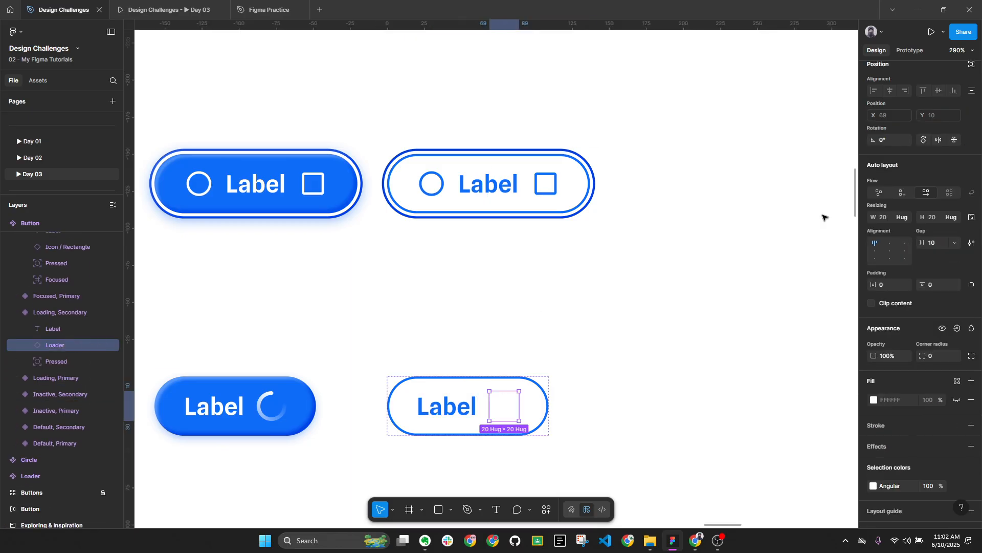
left_click(941, 127)
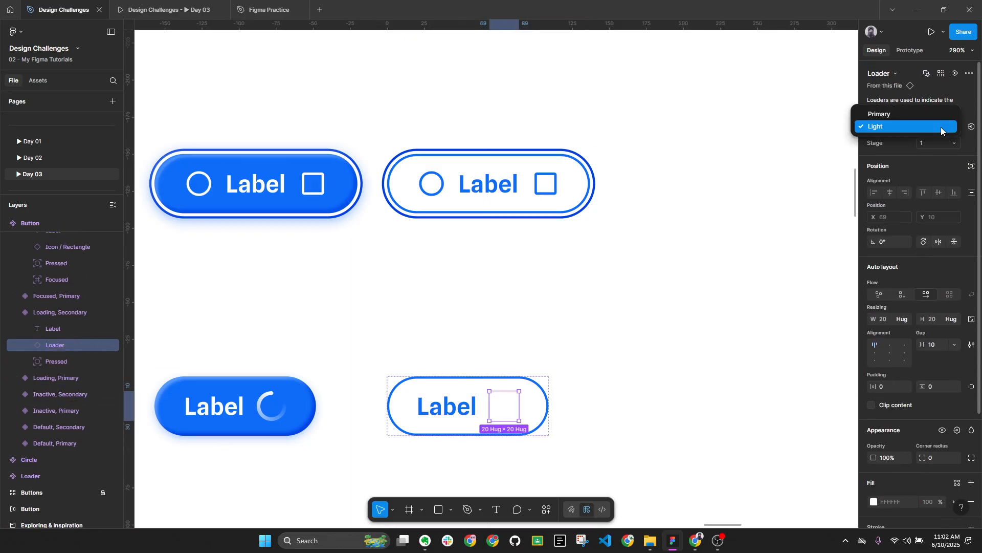
left_click(914, 116)
left_click(692, 321)
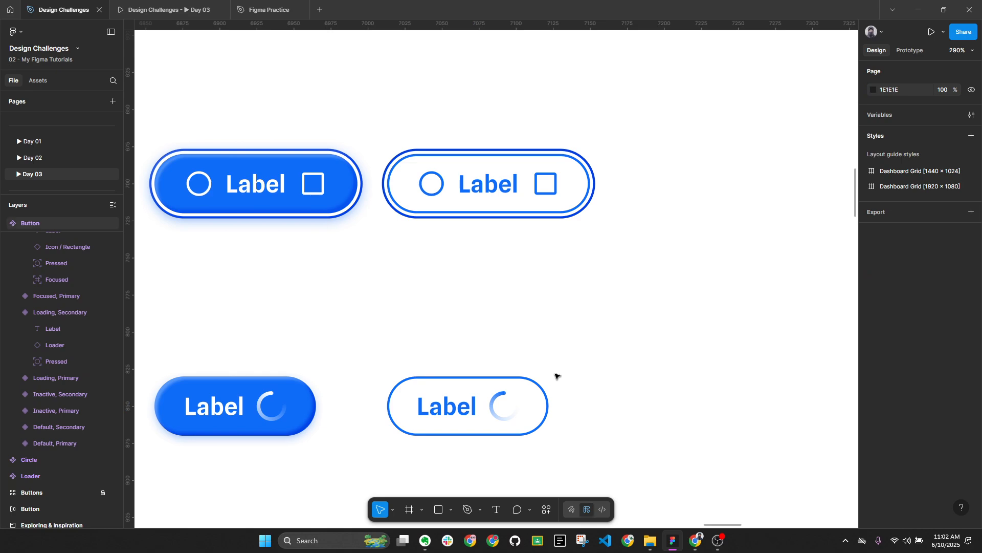
scroll(557, 371, "down", 2)
scroll(544, 257, "down", 3)
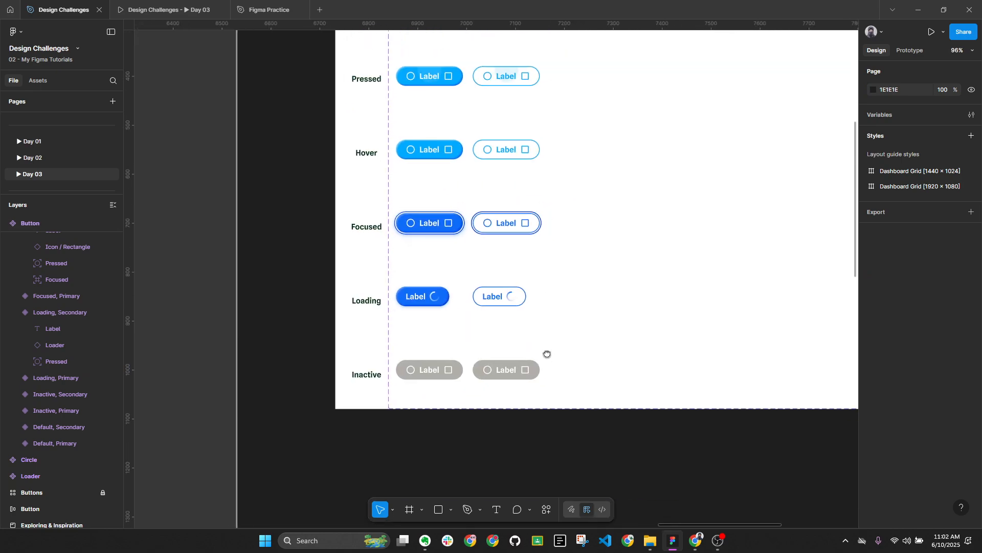
left_click(506, 371)
scroll(510, 371, "up", 2)
key("alt+l")
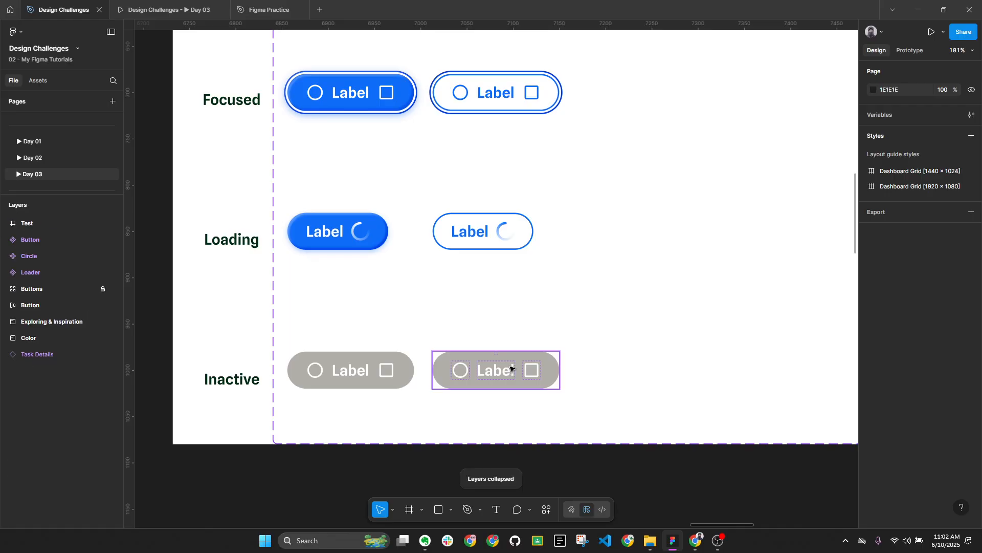
left_click(509, 369)
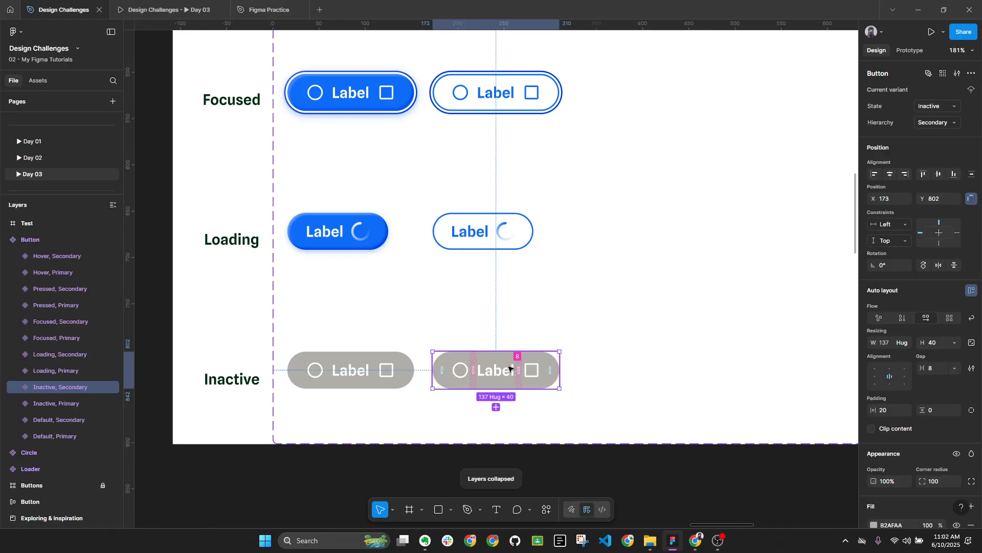
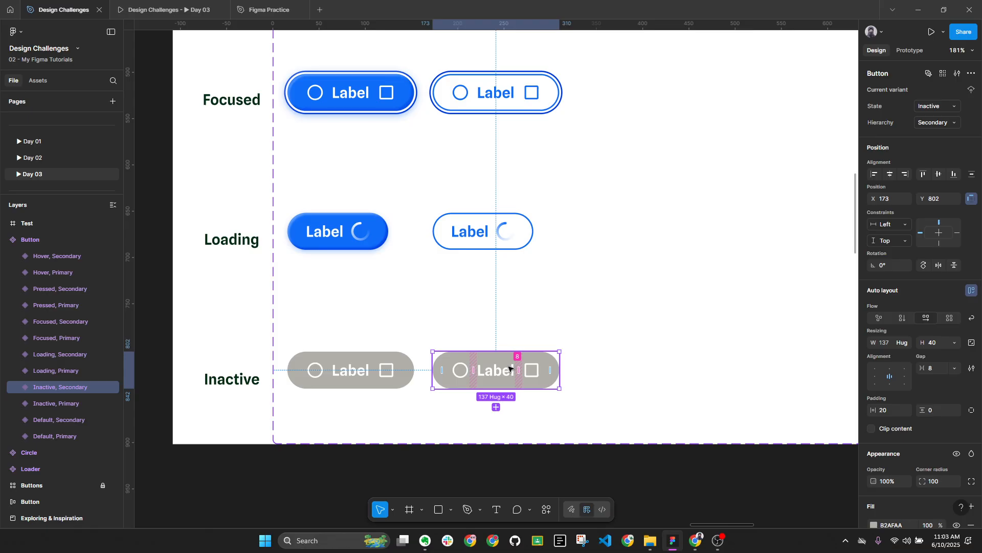
key("Delete")
scroll(509, 368, "down", 5)
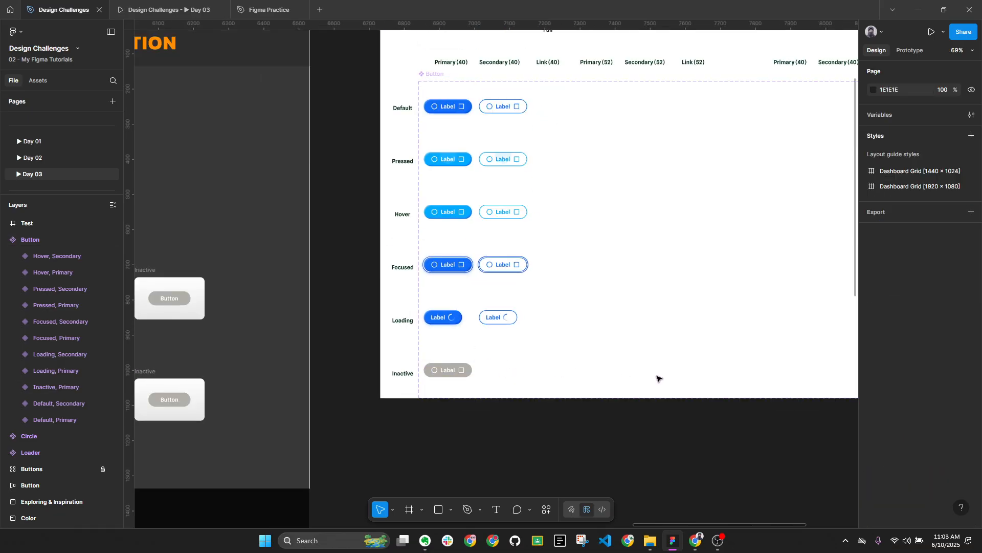
key("alt+l")
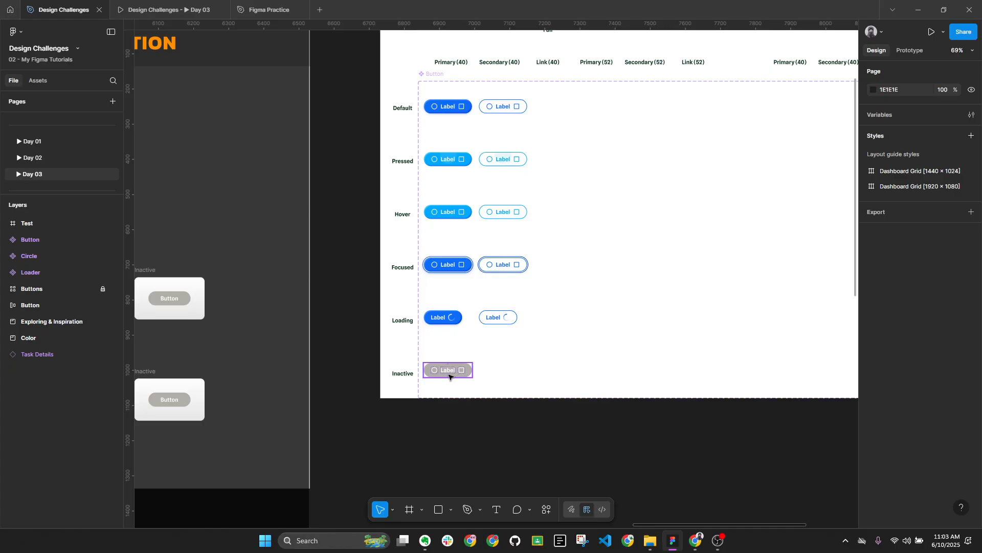
scroll(452, 378, "left", 3)
scroll(452, 378, "up", 1)
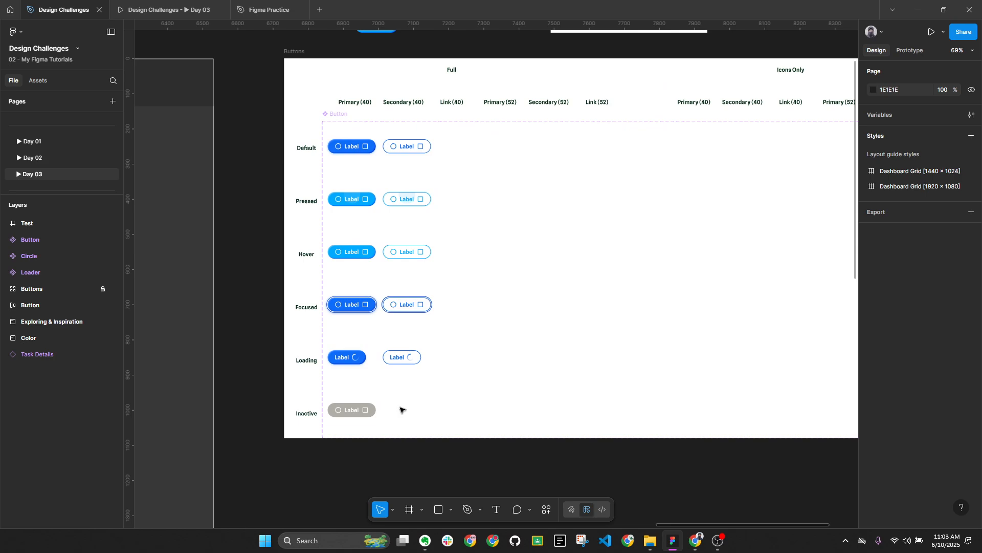
key("ctrl+z")
Delete the inactive secondary variant from the Button component
scroll(400, 415, "up", 5)
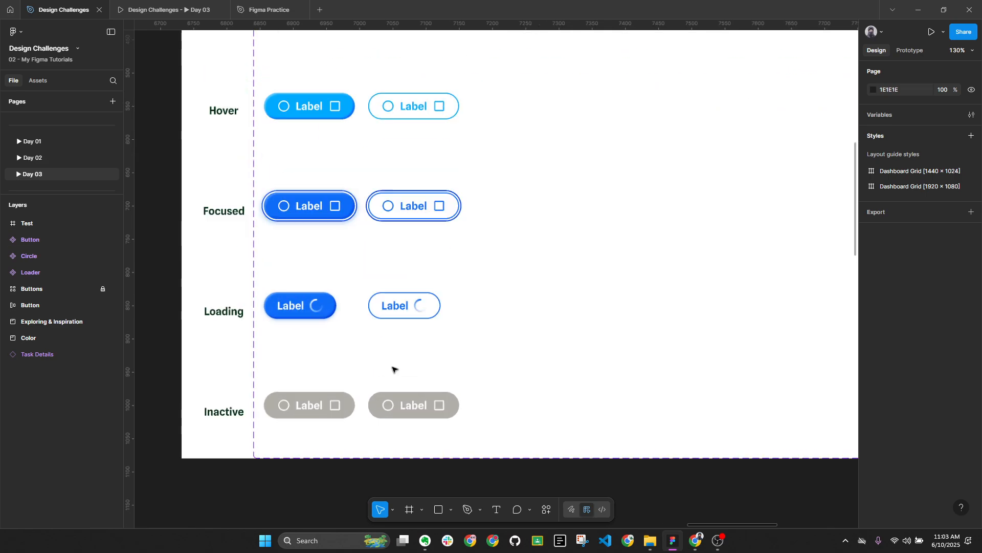
left_click(419, 400)
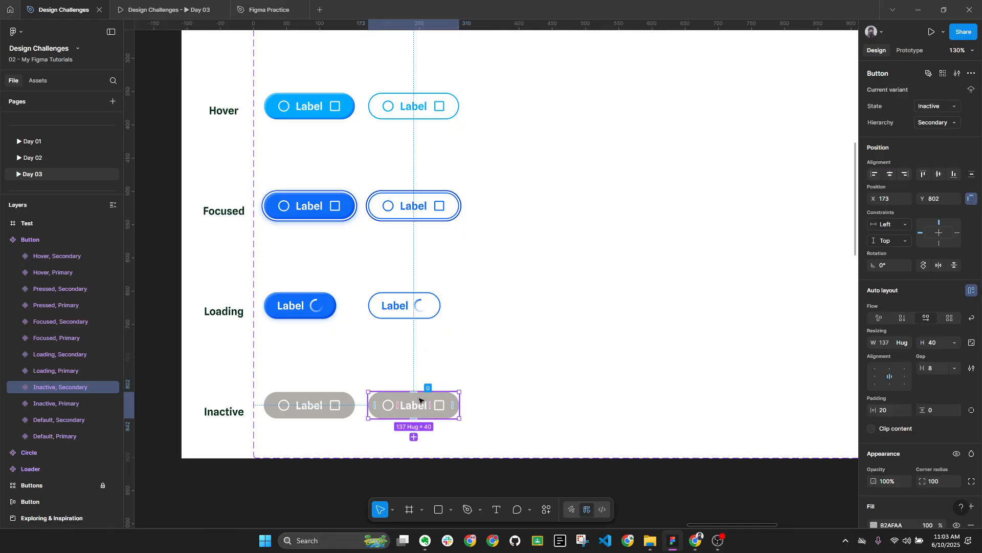
key("Delete")
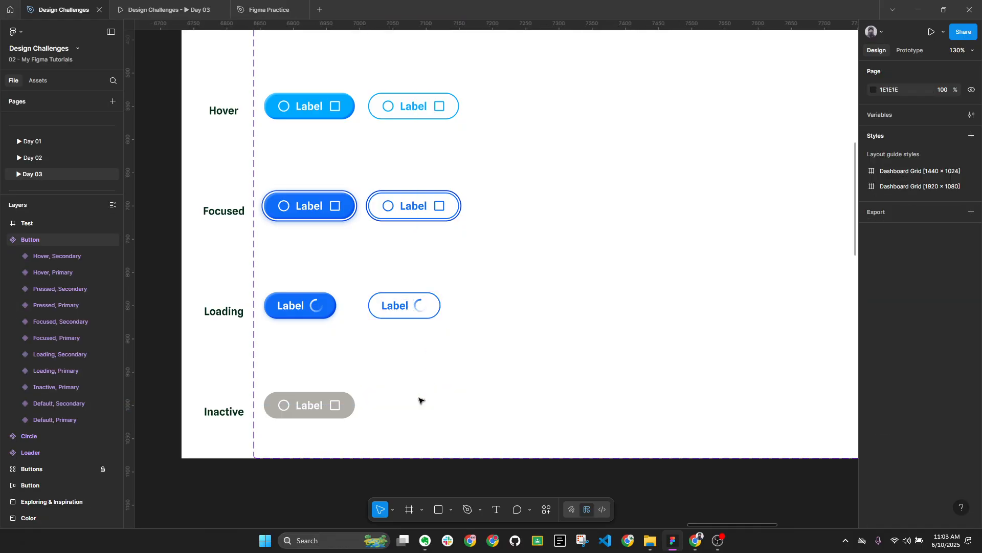
Duplicate the default, pressed, hover and loading secondary variants of the Button component together
scroll(435, 386, "down", 5)
left_click_drag(491, 213, 493, 266)
scroll(432, 184, "up", 6)
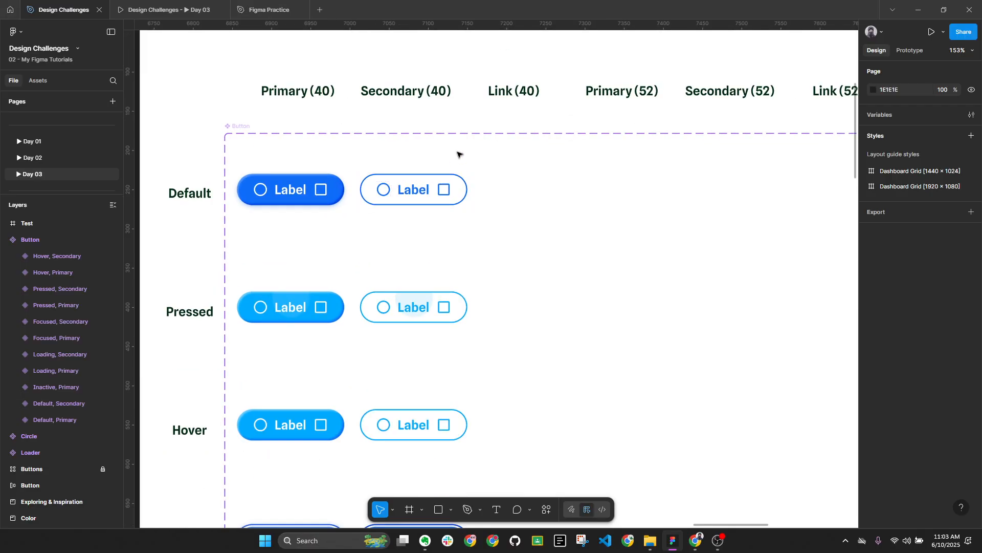
scroll(468, 163, "down", 2)
left_click(447, 190)
left_click(440, 285, "shift")
left_click(440, 382, "shift")
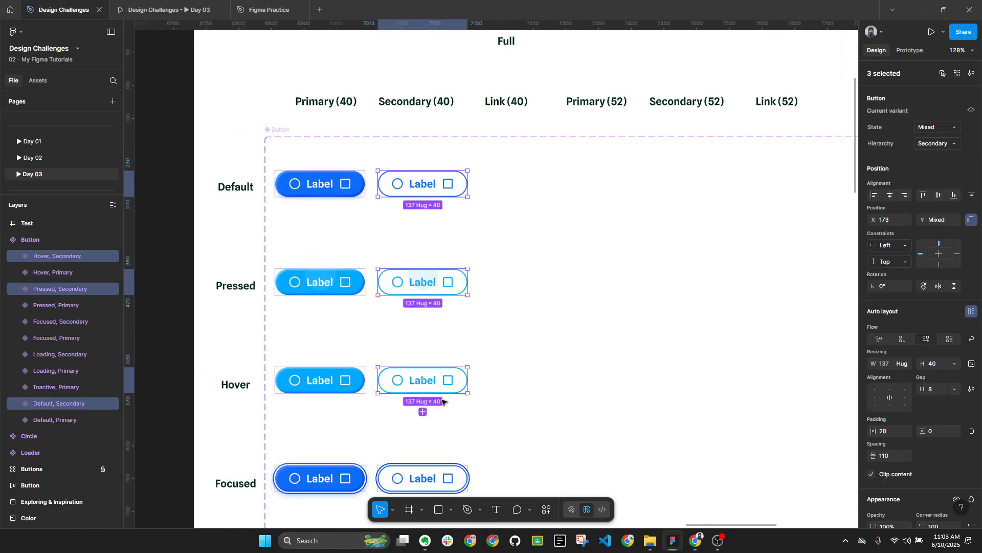
scroll(415, 358, "down", 3)
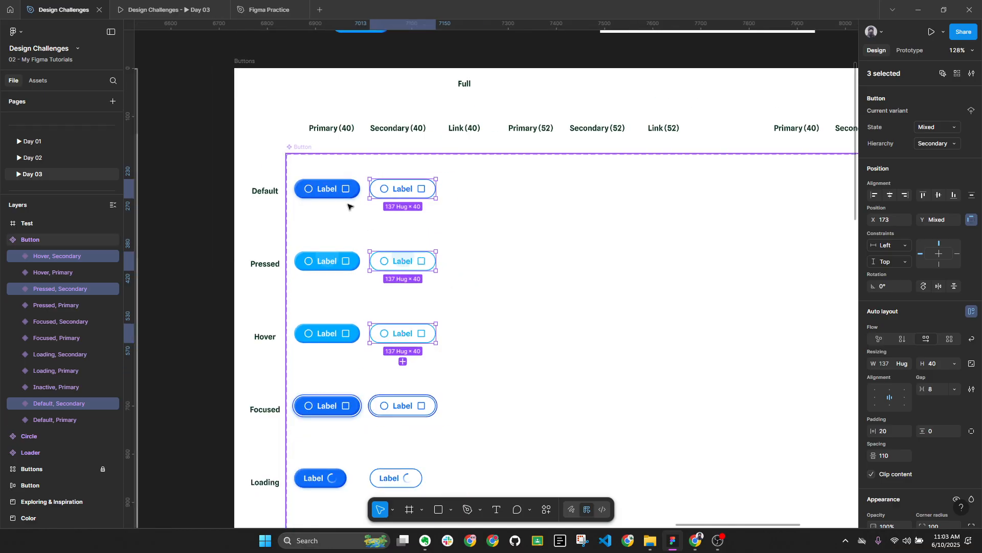
left_click(332, 184)
scroll(355, 190, "down", 2)
left_click(410, 195)
left_click(412, 250, "shift")
left_click(415, 308, "shift")
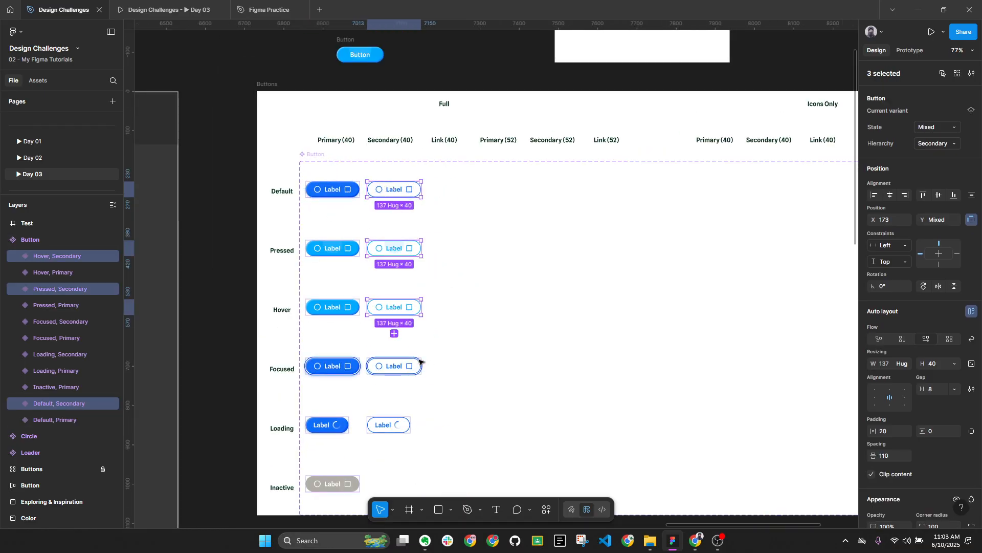
left_click(399, 424, "shift")
key("ctrl+d")
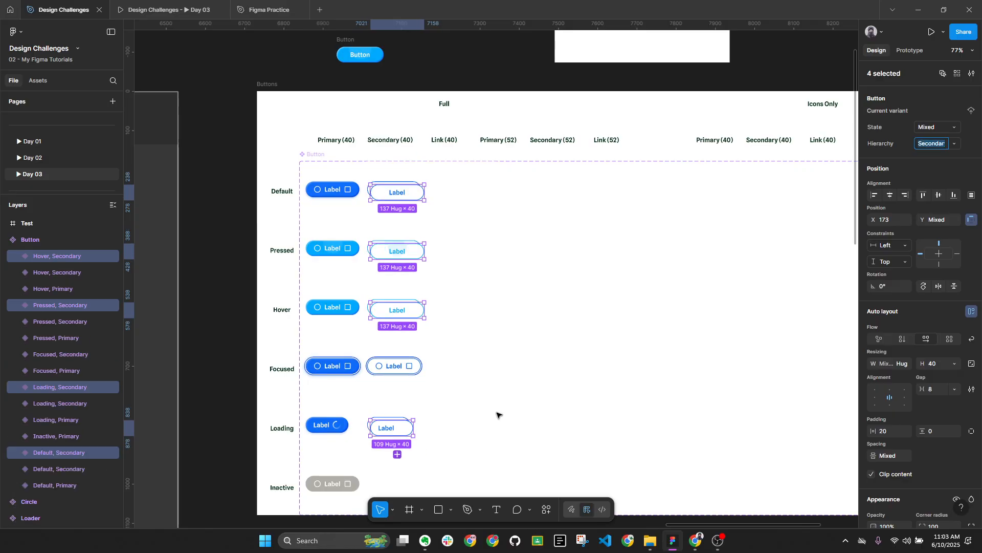
Set the Hierarchy property of the four duplicated variants to Link
left_click(950, 140)
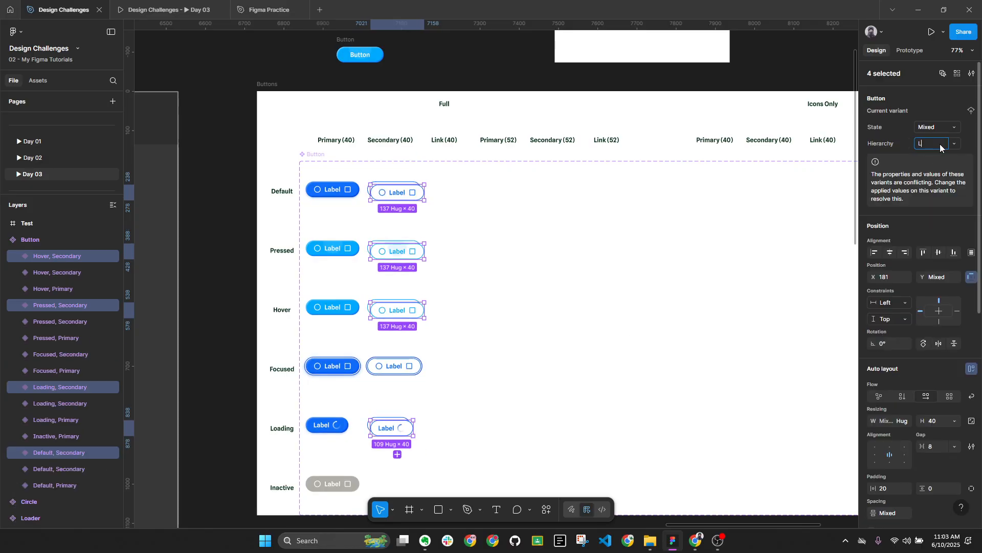
type("Link")
key("Return")
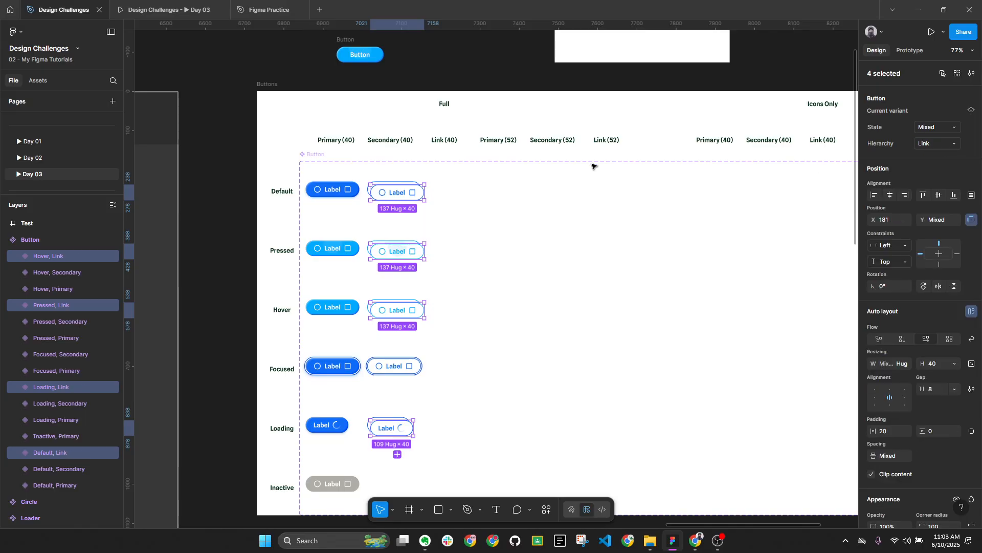
Move the four link variants into the Link (40) column at X 333, level with their state rows
key("shift+Up")
key("shift+Right")
key("shift+Right")
key("shift+Right")
key("shift+Right")
key("shift+Right")
key("shift+Right")
key("shift+Right")
key("shift+Right")
key("shift+Right")
key("shift+Right")
key("shift+Right")
key("shift+Right")
key("shift+Right")
key("shift+Right")
key("shift+Right")
key("shift+Right")
key("shift+Right")
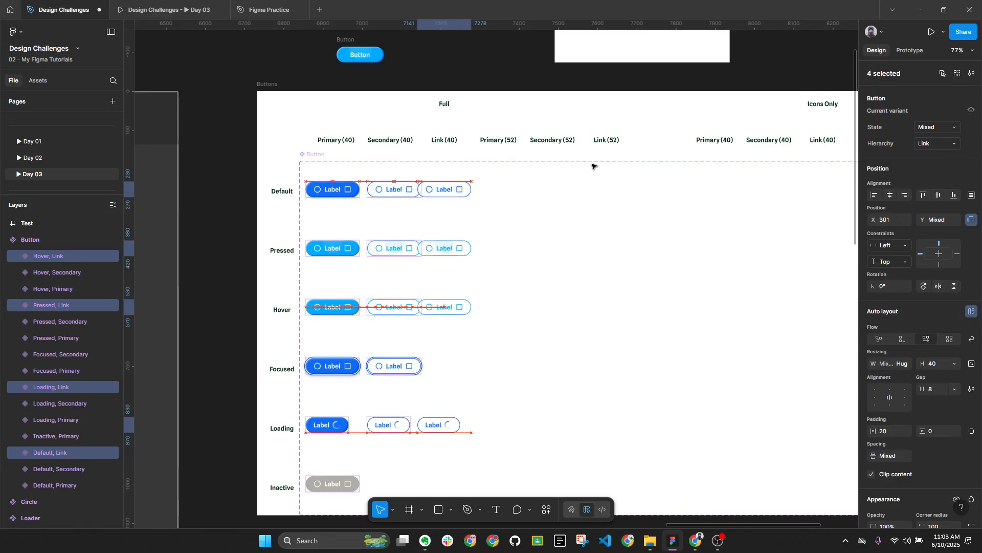
key("shift+Right")
key("Right")
key("Right")
key("Right")
key("Right")
key("Right")
key("Right")
scroll(476, 324, "down", 3)
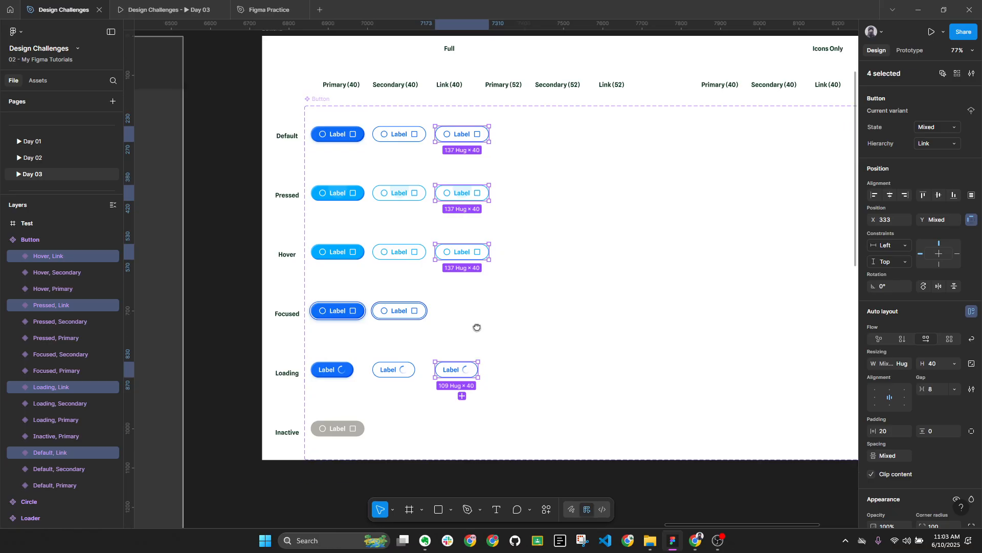
Duplicate the focused secondary button and set the copy's Hierarchy property to Link
left_click(413, 310)
scroll(413, 309, "up", 3)
key("ctrl+d")
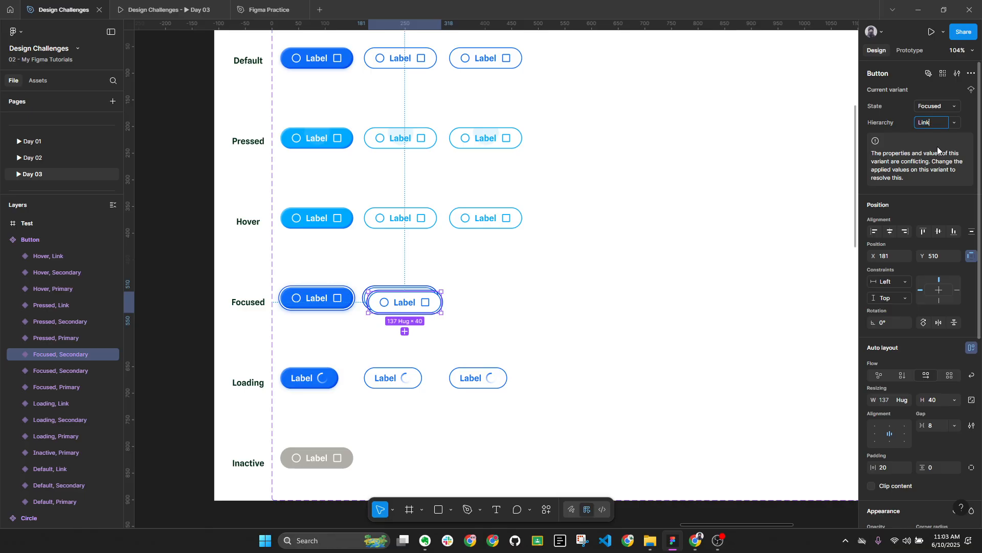
type("Link")
key("Return")
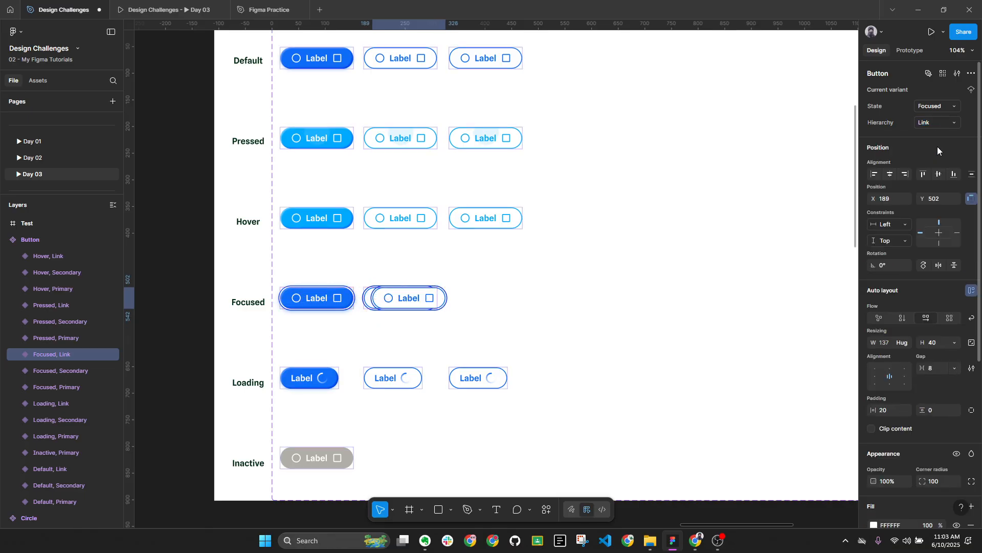
Move the focused link variant to X 333 and Y 502, in line with the other link buttons
key("shift+Right")
key("shift+Right")
key("shift+Right")
key("shift+Right")
key("shift+Right")
key("shift+Right")
key("shift+Right")
key("shift+Right")
key("shift+Right")
key("shift+Right")
key("shift+Right")
key("shift+Right")
key("shift+Right")
key("shift+Right")
key("Right")
key("Right")
key("Right")
key("Right")
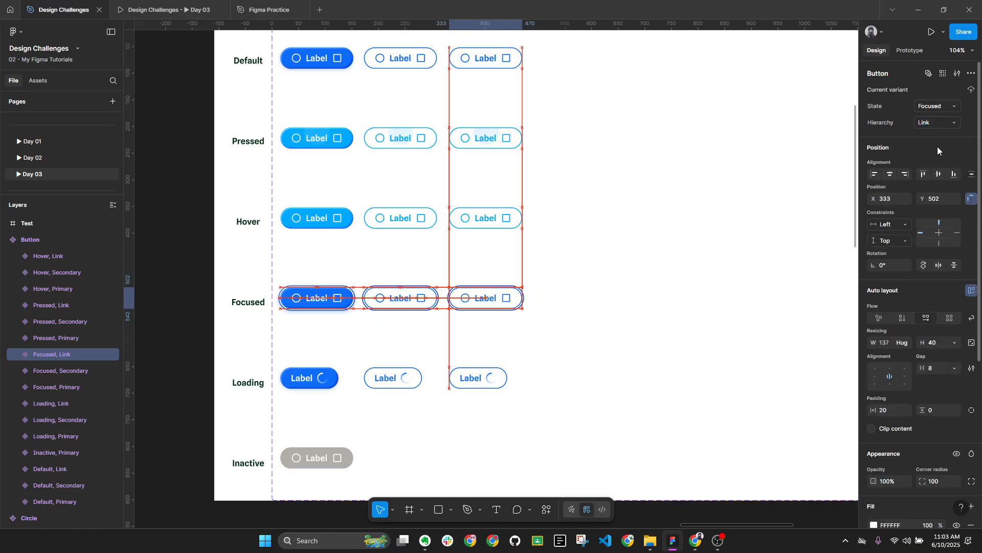
scroll(568, 259, "down", 1)
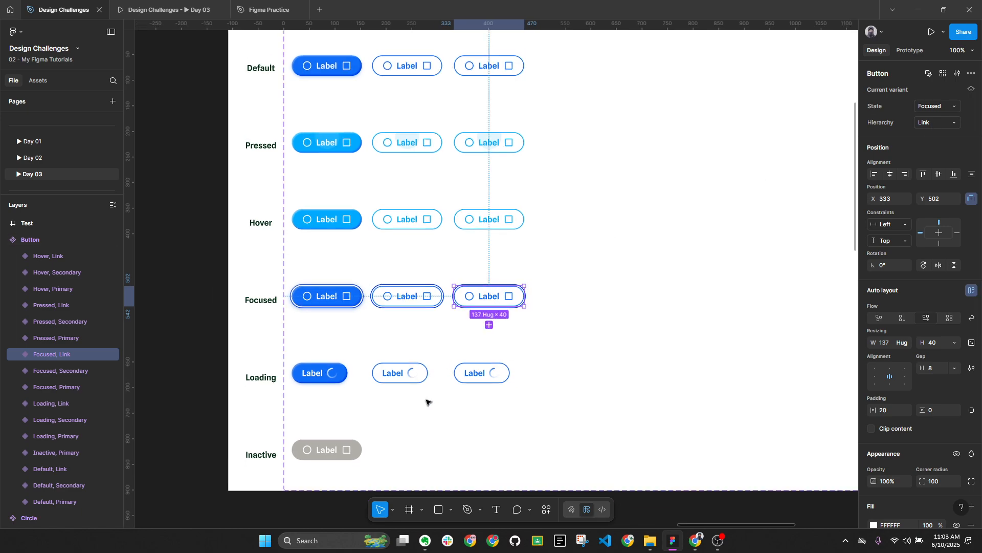
Review the content notes on button hierarchy, especially the Link / Text Only / Ghost button entry, and return to the Button component
left_click(351, 455)
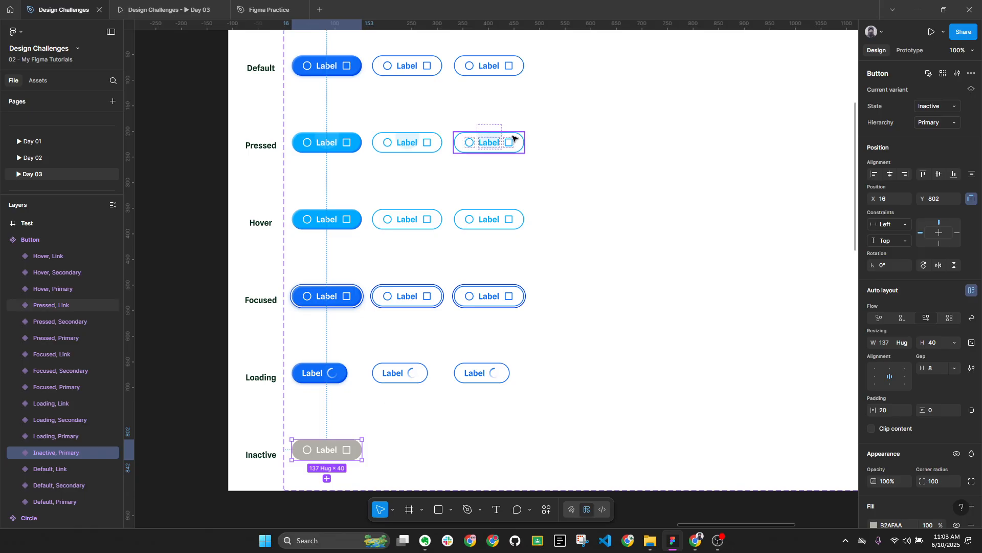
key("alt+l")
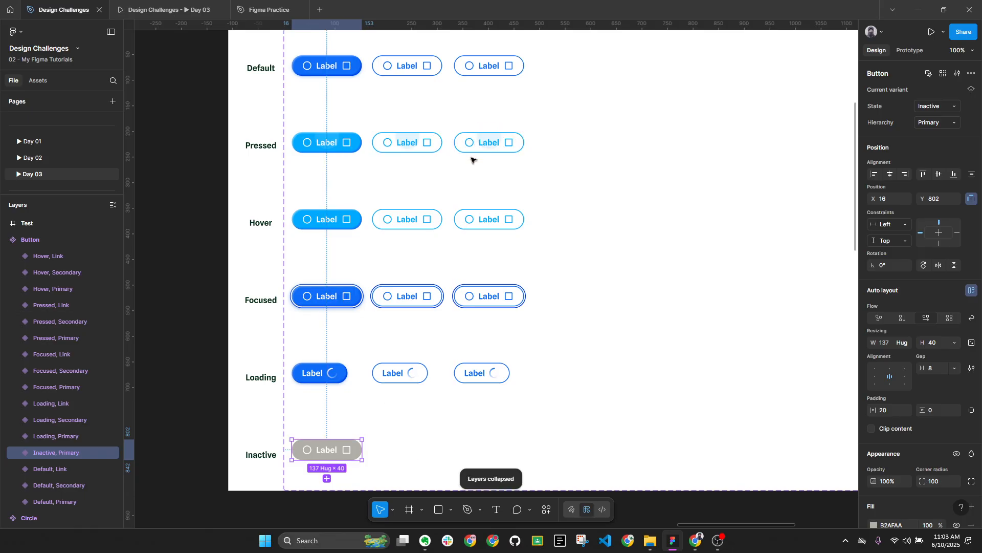
scroll(473, 291, "down", 3)
left_click_drag(302, 269, 789, 209)
scroll(789, 208, "left", 20)
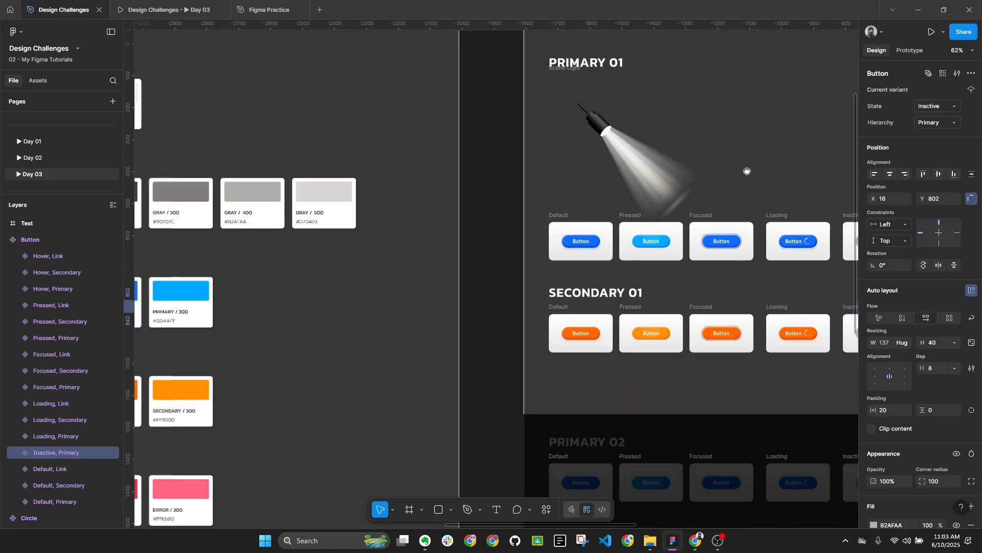
scroll(506, 283, "left", 2)
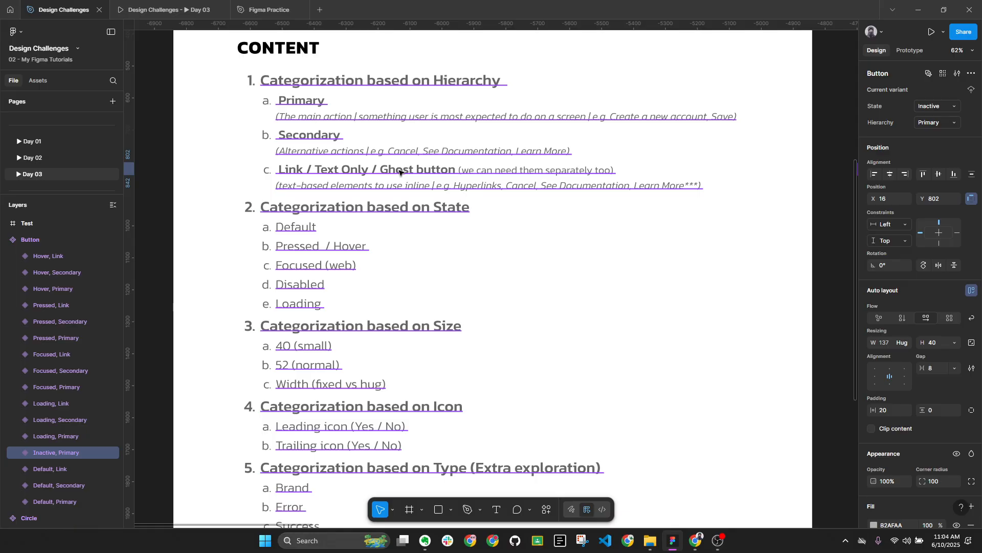
scroll(409, 184, "down", 5)
left_click_drag(543, 223, 322, 245)
left_click_drag(695, 244, 358, 277)
scroll(625, 230, "up", 3)
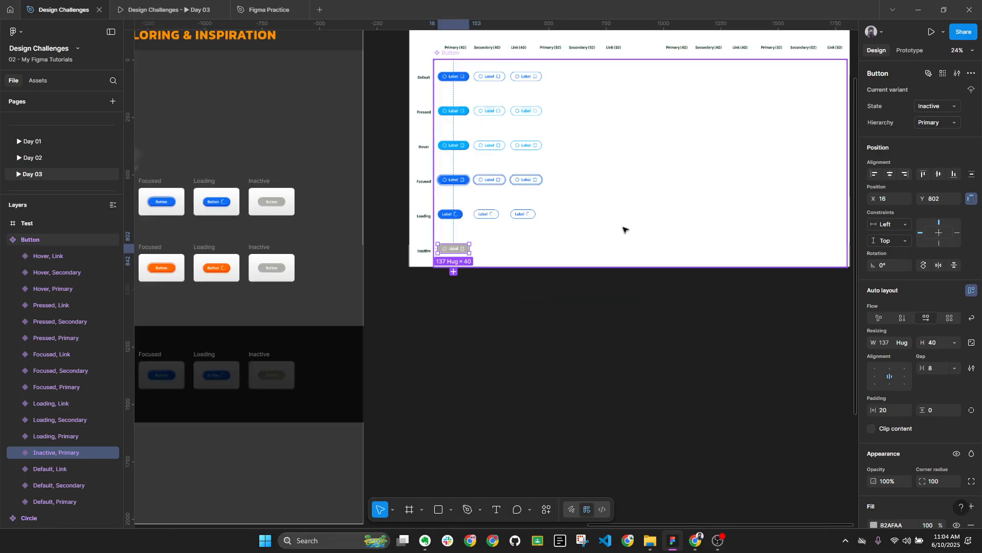
scroll(623, 229, "up", 5)
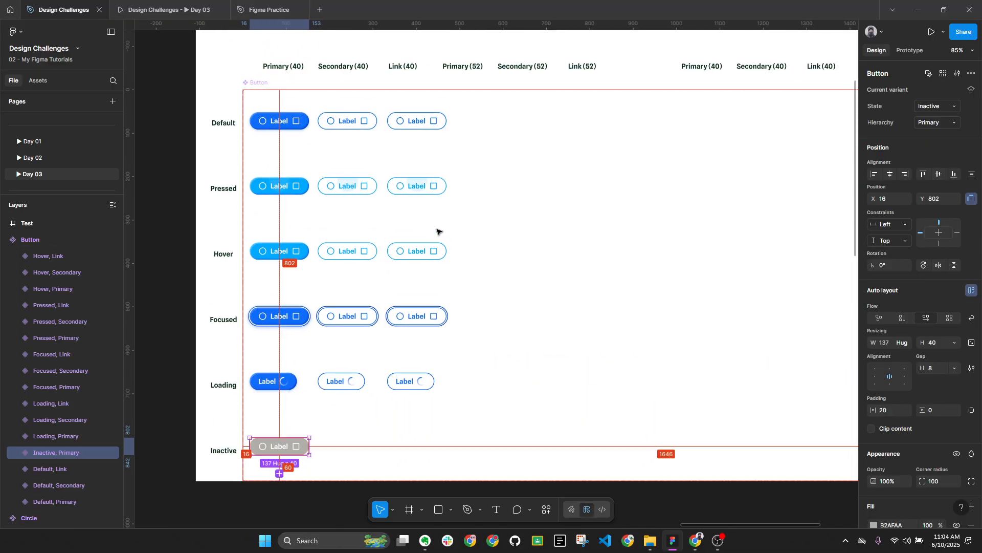
key("alt+l")
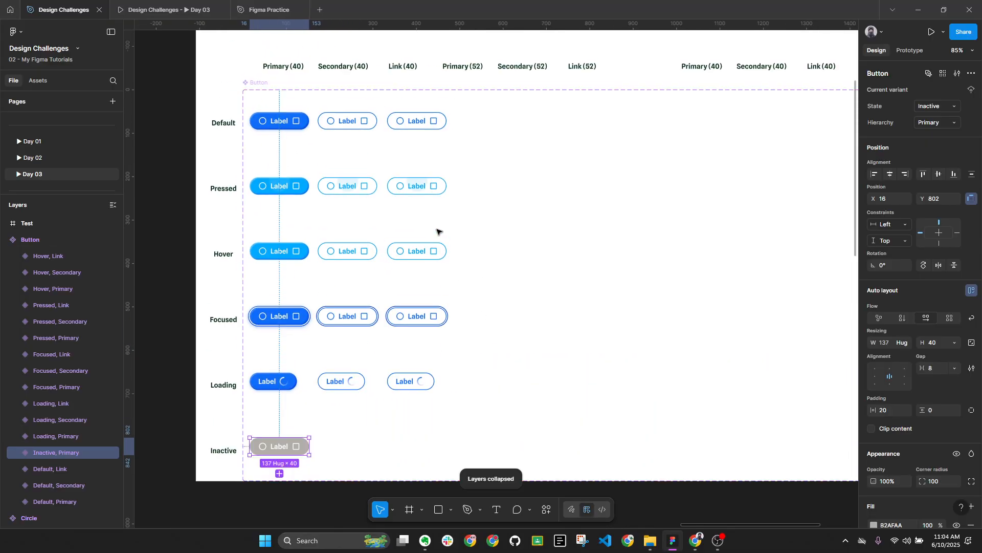
Remove the stroke from the default, pressed, hover, focused and loading link variants
left_click(438, 128)
left_click(435, 192, "shift")
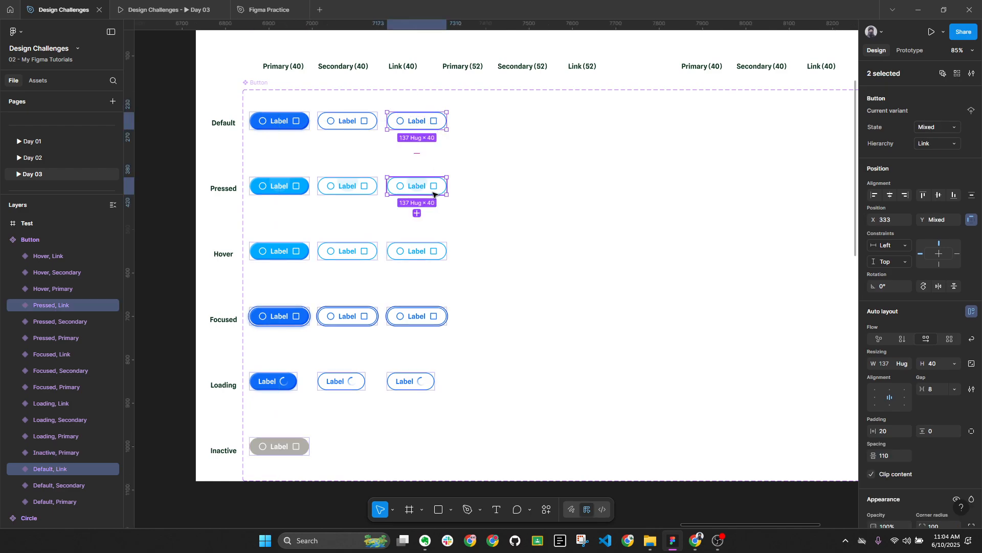
left_click(440, 254, "shift")
left_click(438, 323, "shift")
left_click(429, 382, "shift")
scroll(964, 408, "down", 4)
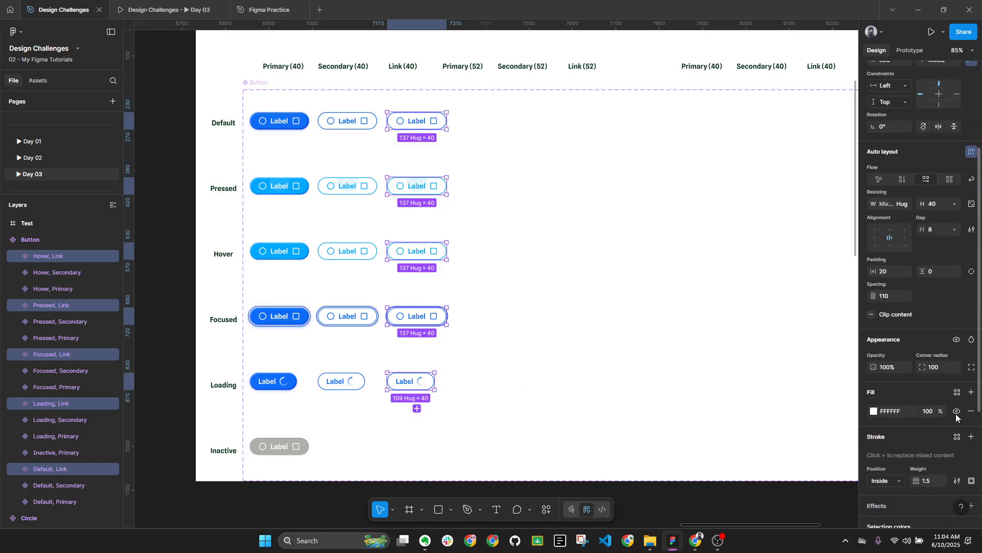
scroll(962, 450, "down", 4)
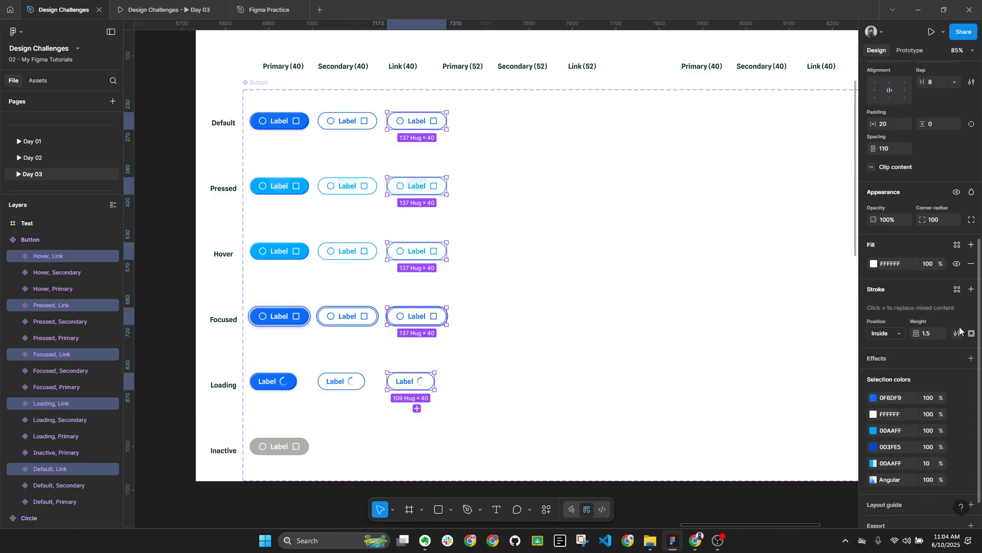
left_click(972, 290)
left_click(973, 308)
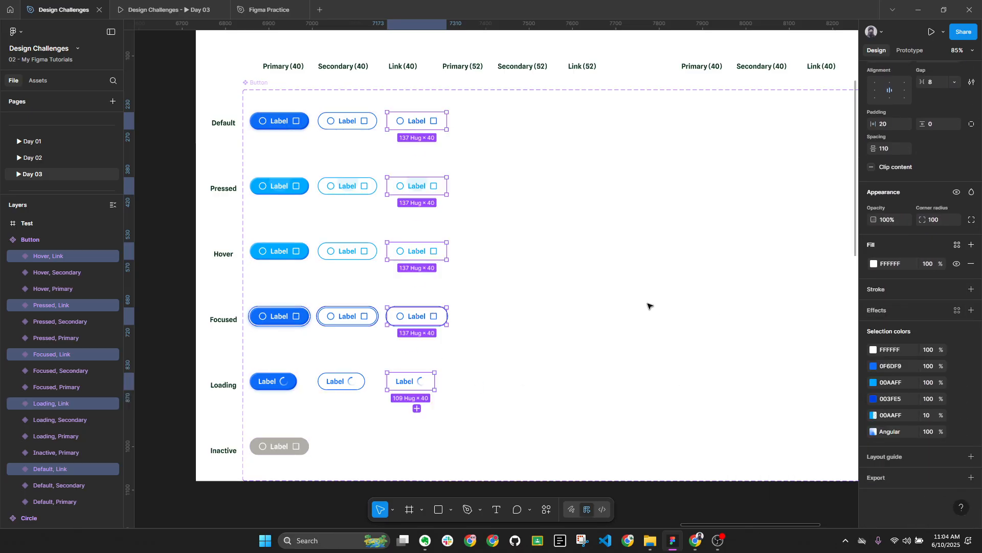
left_click(570, 279)
scroll(367, 318, "up", 6)
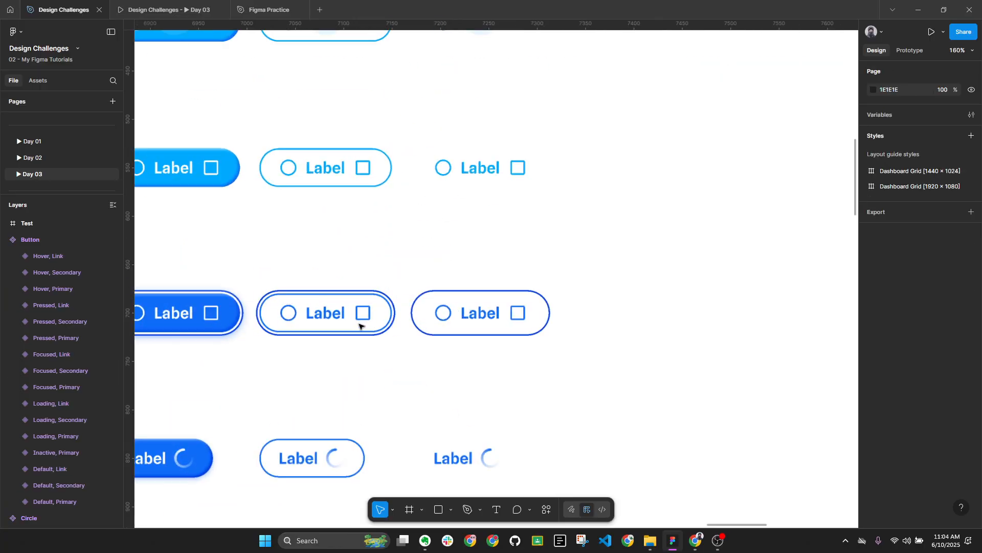
Shrink the Focused outline frame inside the focused link button to a height of 28 and center it vertically at Y 6
left_click(455, 284)
left_click(455, 284)
scroll(483, 311, "down", 5)
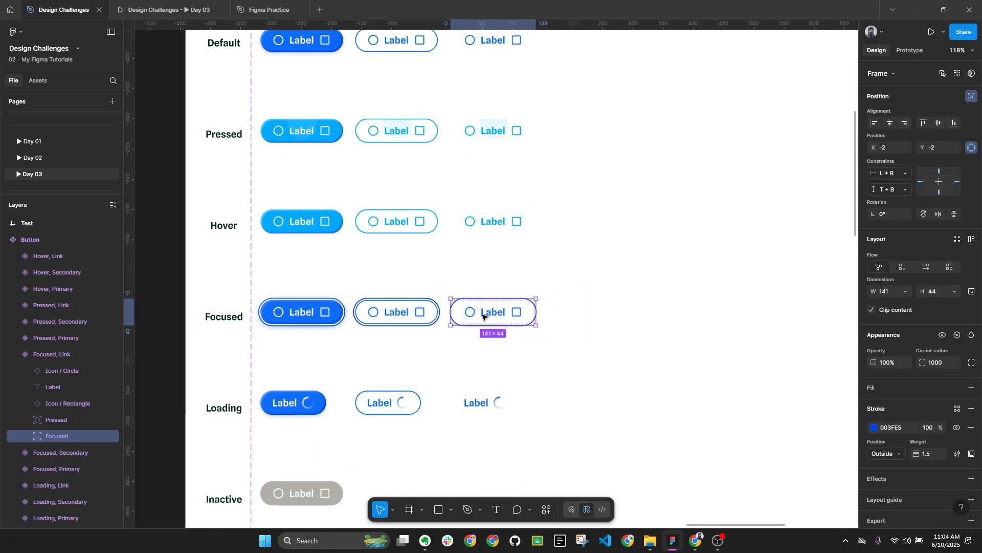
scroll(481, 478, "down", 2)
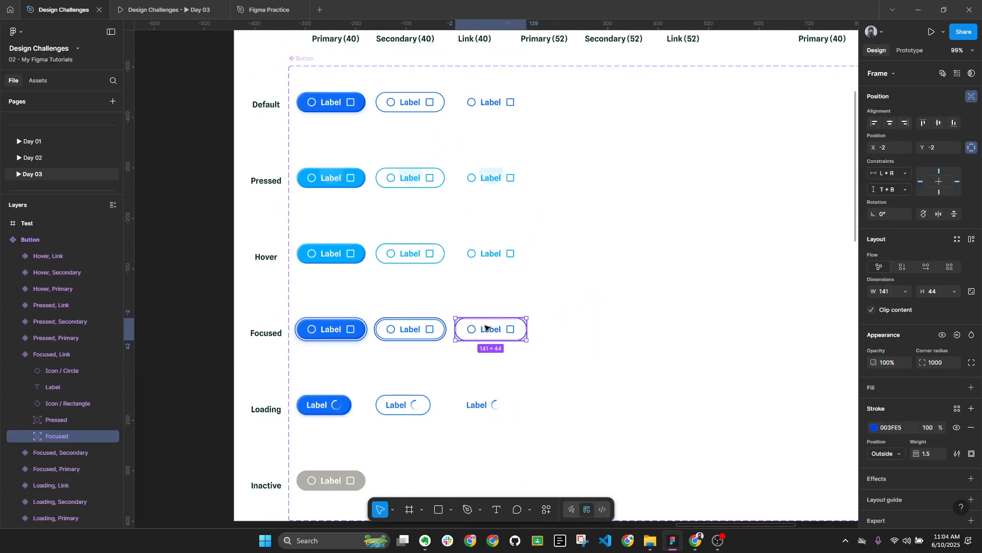
scroll(485, 329, "up", 5)
left_click(66, 423)
scroll(500, 323, "up", 4)
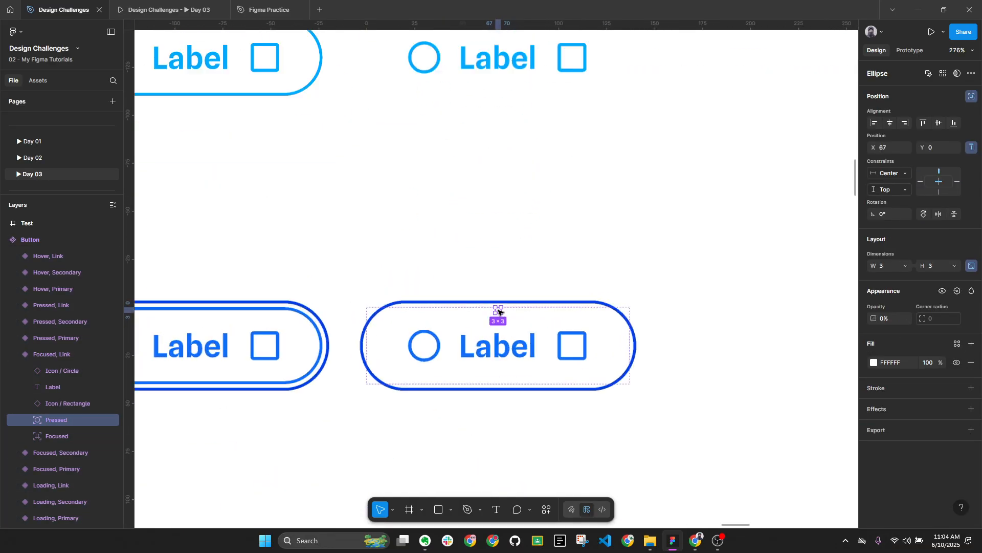
left_click(57, 436)
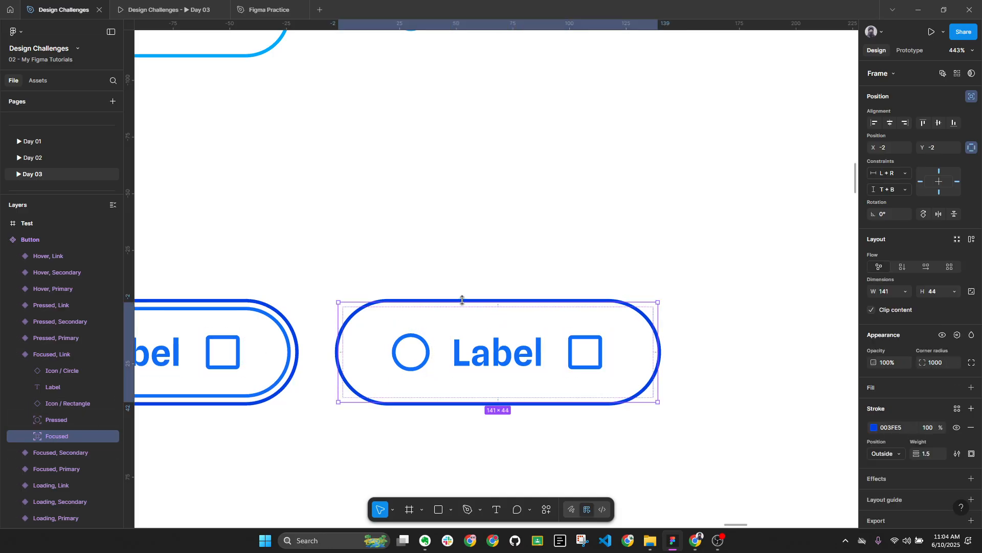
left_click_drag(467, 307, 468, 318)
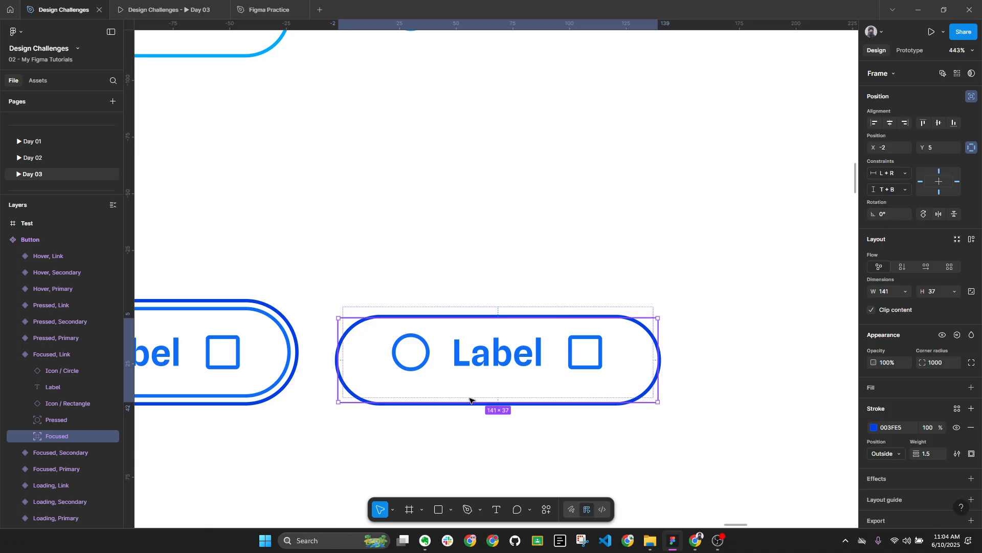
left_click_drag(469, 402, 469, 381)
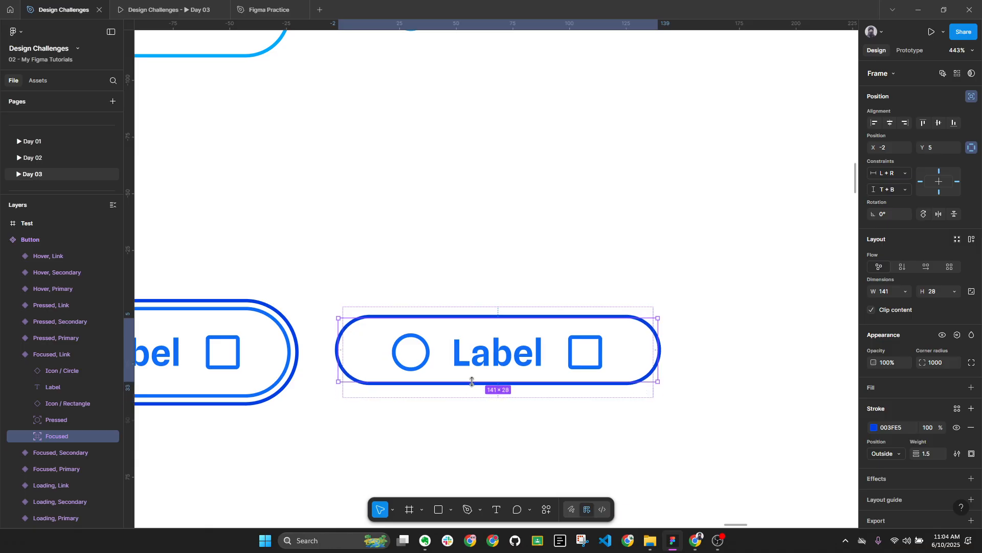
left_click_drag(472, 381, 472, 381)
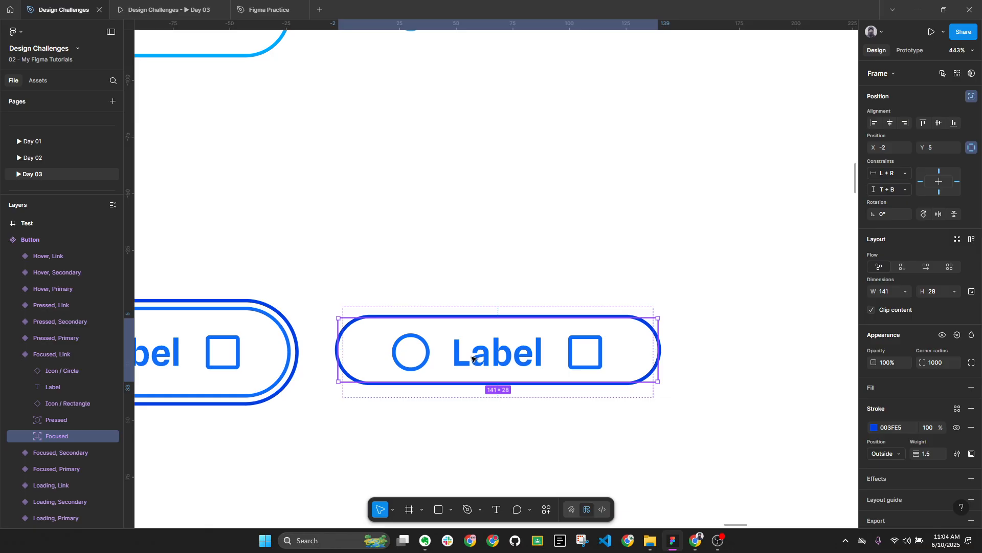
left_click(907, 189)
left_click(901, 214)
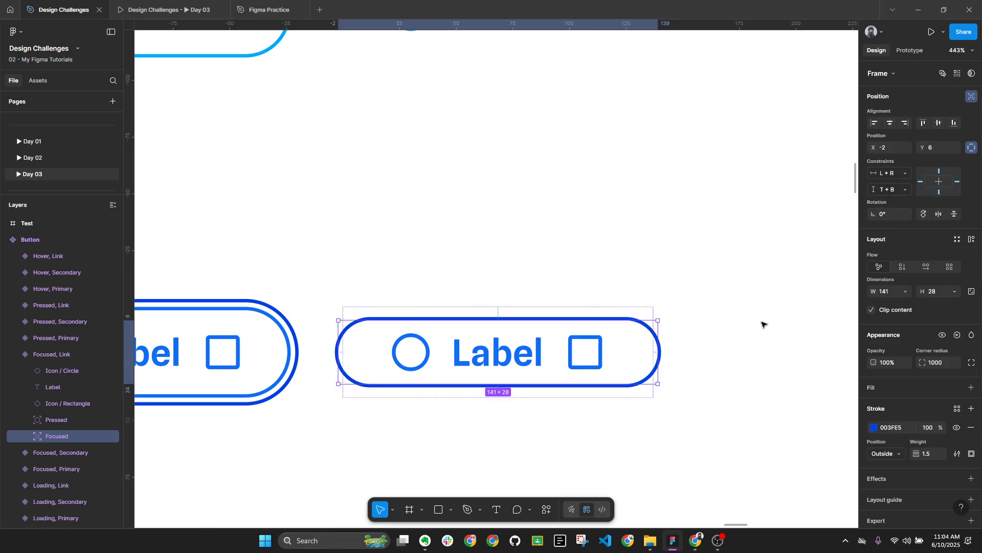
left_click(744, 347)
Delete the Focused outline frame from the focused link variant and collapse the layers list
left_click(660, 348)
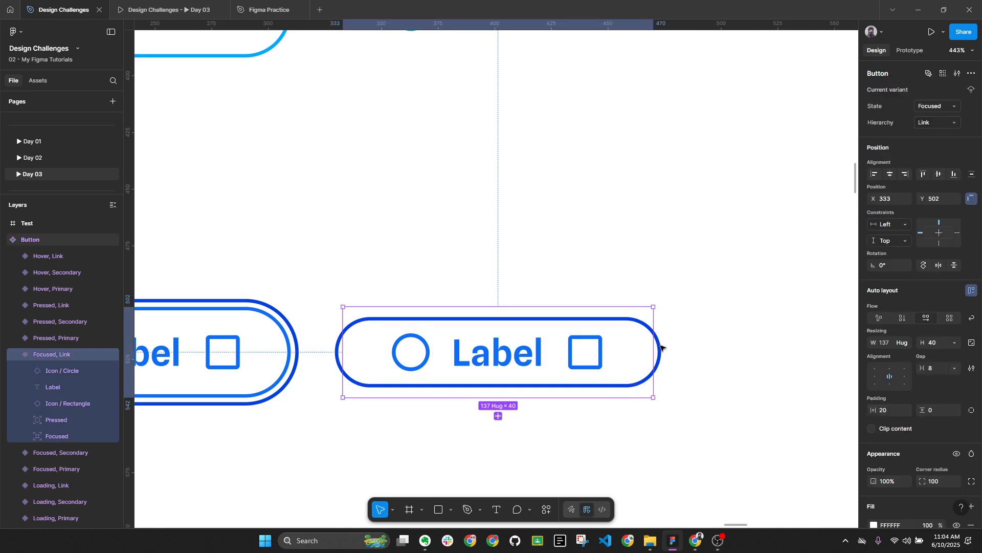
key("Escape")
left_click(426, 350)
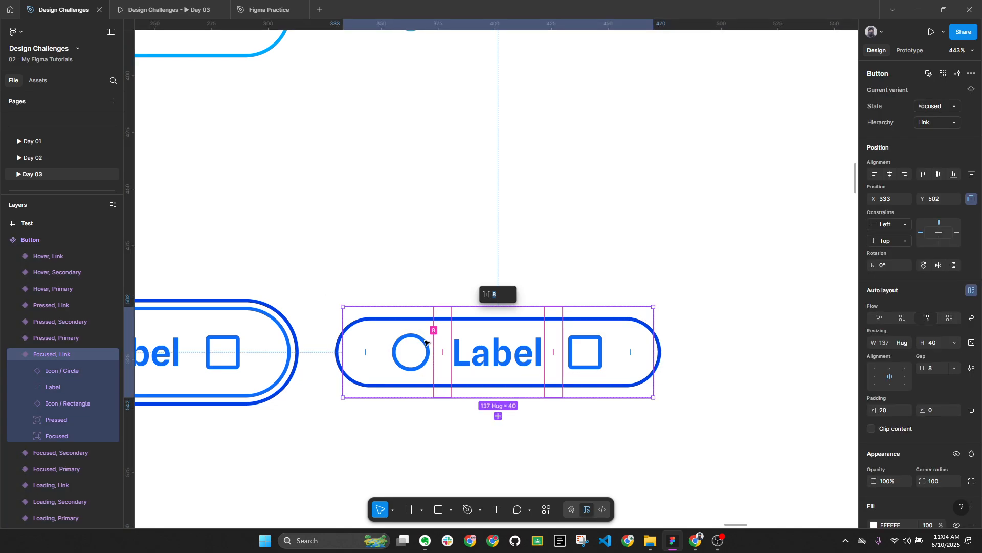
left_click(397, 349)
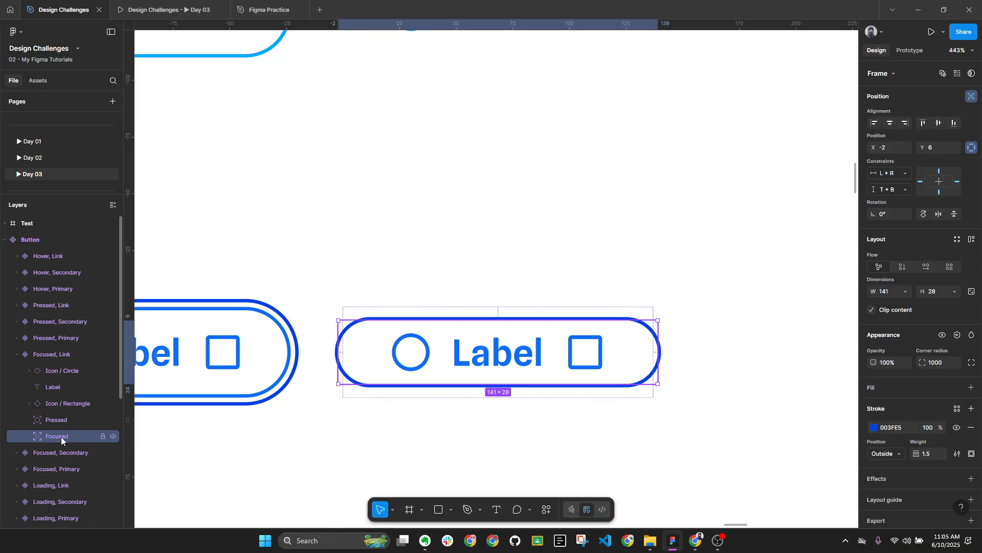
key("Escape")
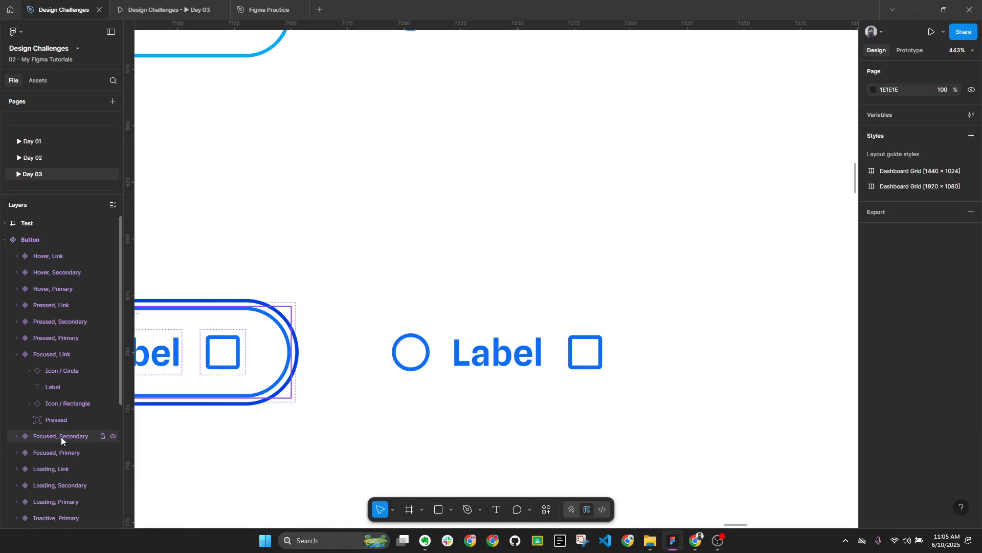
key("alt+l")
scroll(200, 407, "down", 5)
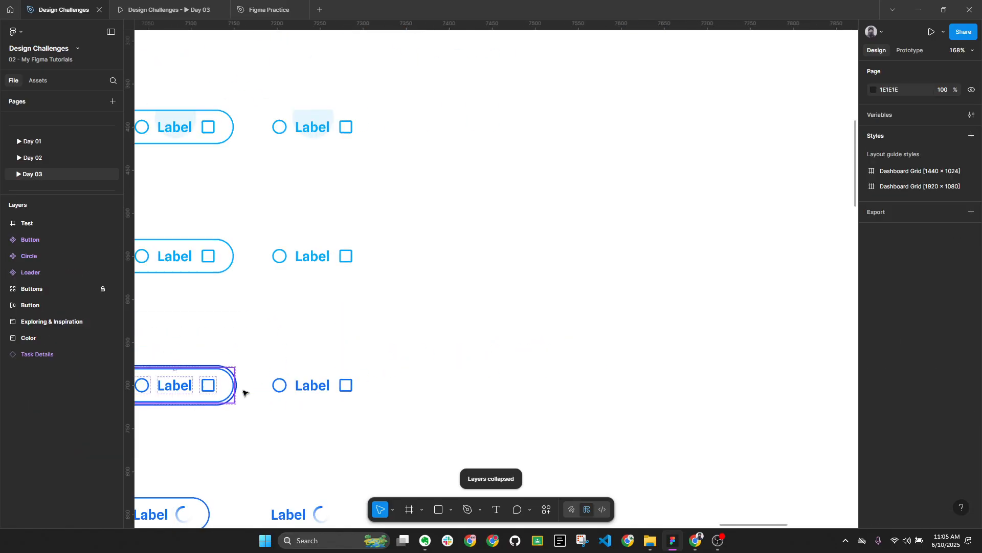
left_click_drag(285, 324, 492, 300)
key("alt+l")
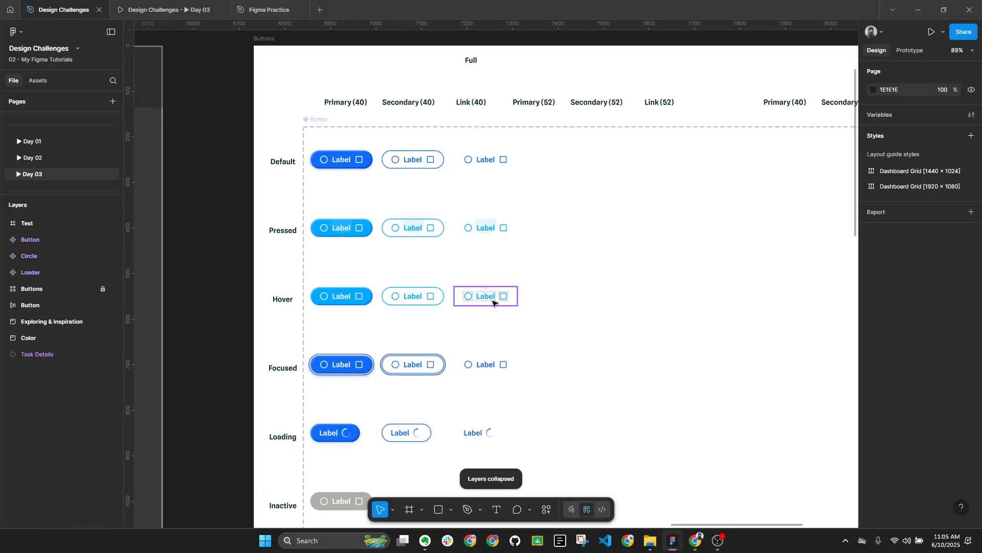
scroll(472, 169, "down", 2)
scroll(542, 125, "left", 1)
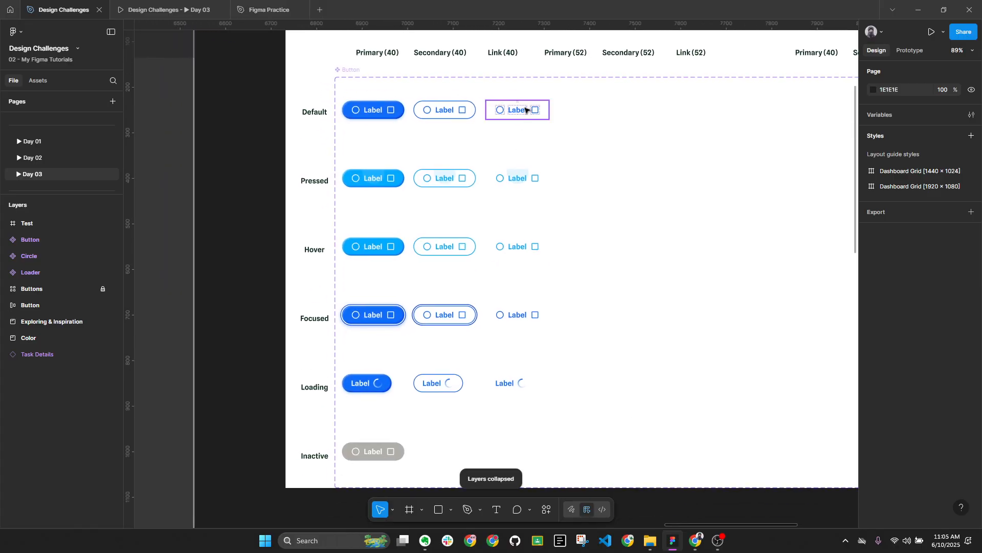
scroll(524, 105, "up", 3)
left_click_drag(531, 91, 547, 182)
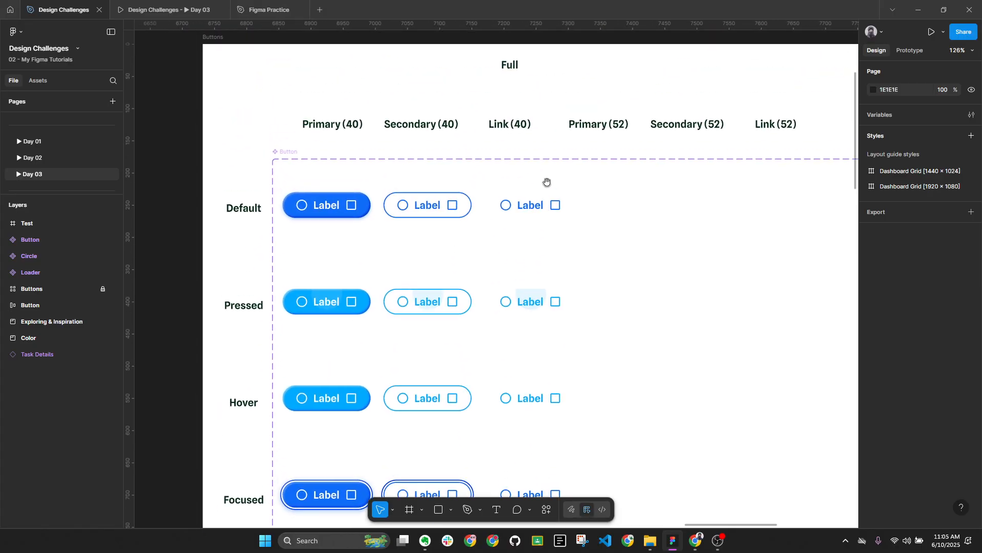
left_click(522, 215, "ctrl")
left_click(532, 304, "ctrl+shift")
left_click(534, 404, "ctrl+shift")
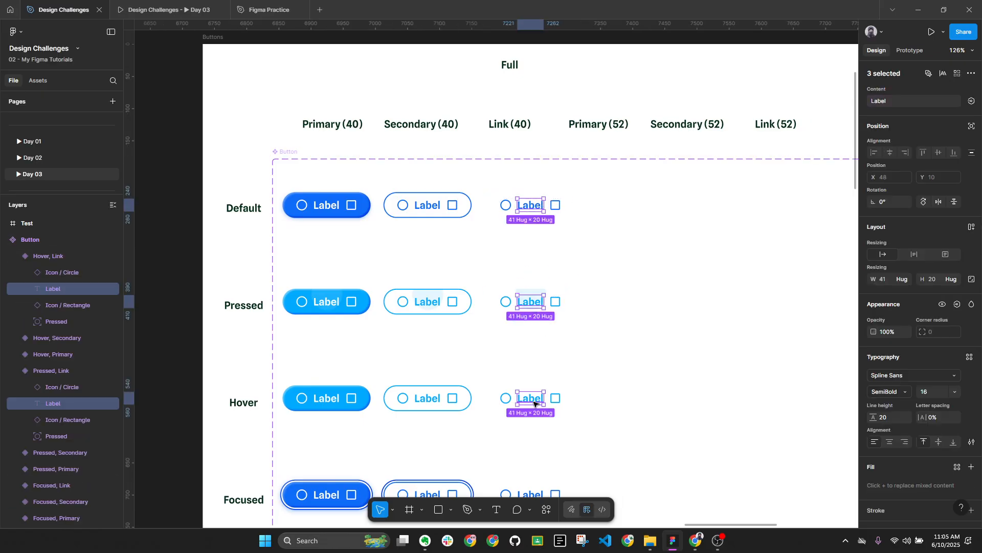
scroll(553, 374, "down", 1)
scroll(552, 373, "right", 1)
left_click(603, 244)
Underline the Label text of the default link button
scroll(509, 167, "up", 3)
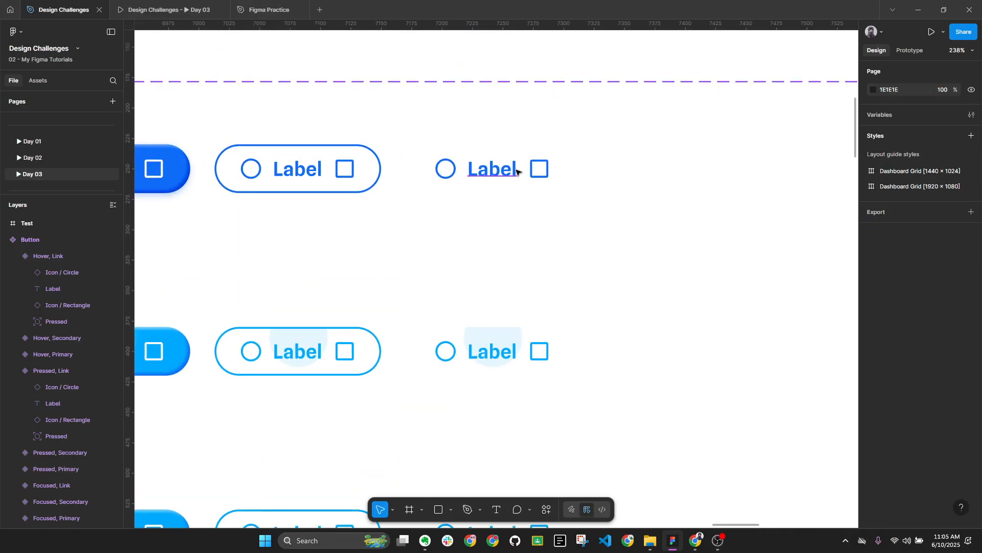
scroll(508, 182, "down", 1)
scroll(548, 211, "up", 2)
scroll(548, 211, "left", 1)
left_click(545, 210, "ctrl")
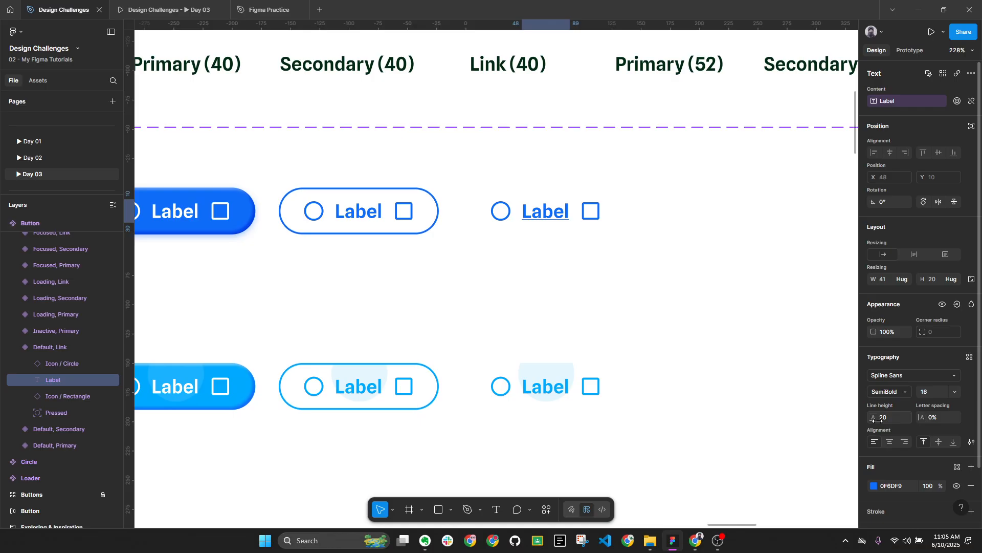
scroll(509, 173, "up", 2)
scroll(601, 270, "up", 3)
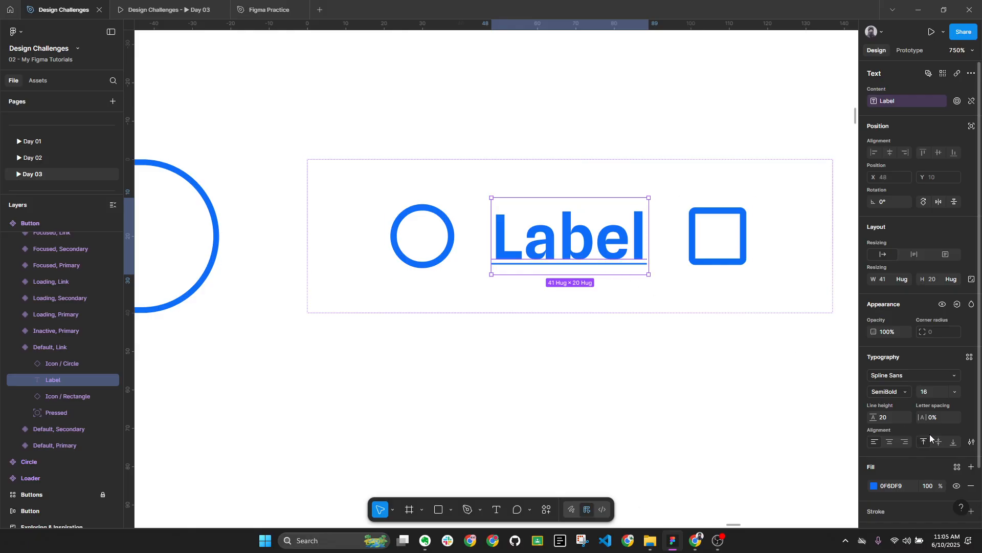
Set the default link label's underline offset to 12% and its thickness to 10.5%
left_click(972, 442)
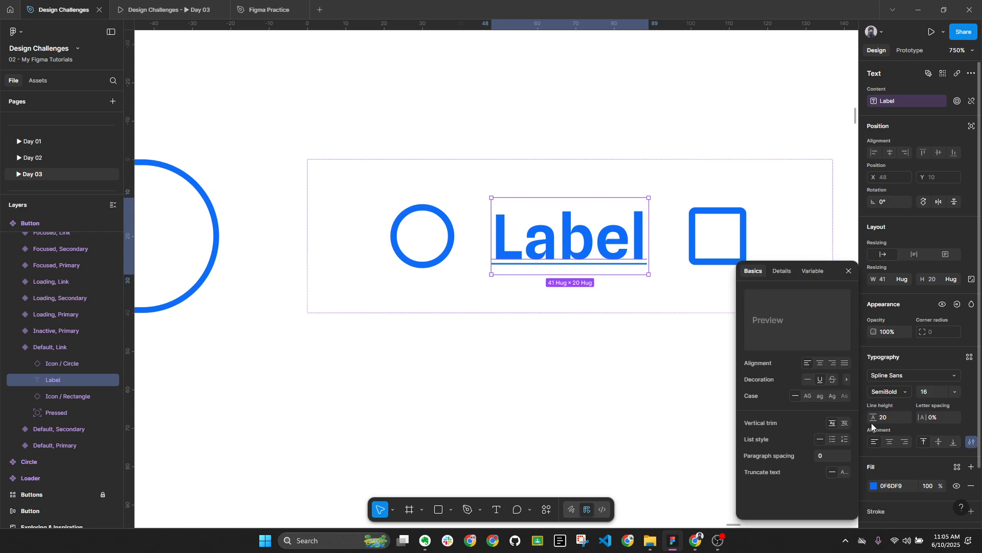
left_click(847, 379)
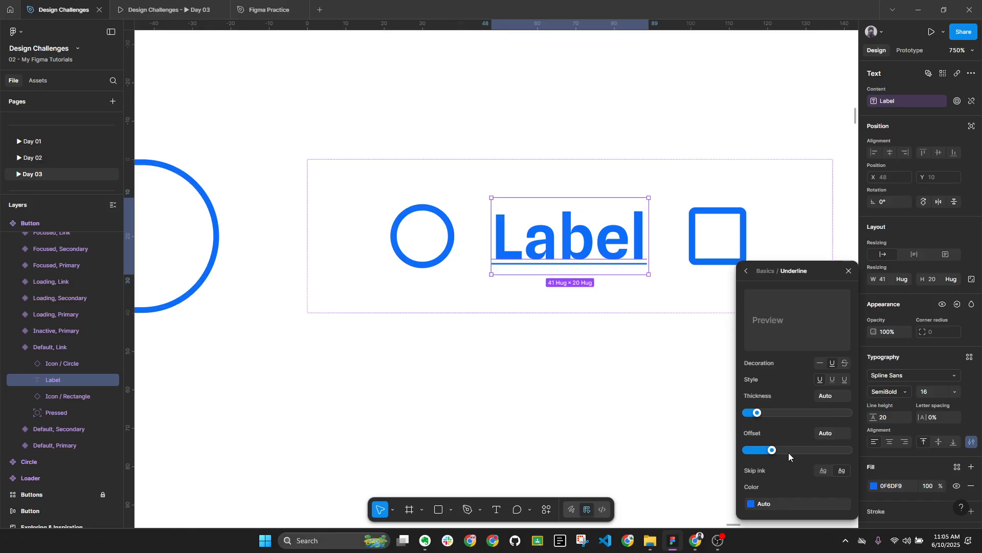
left_click_drag(774, 452, 796, 457)
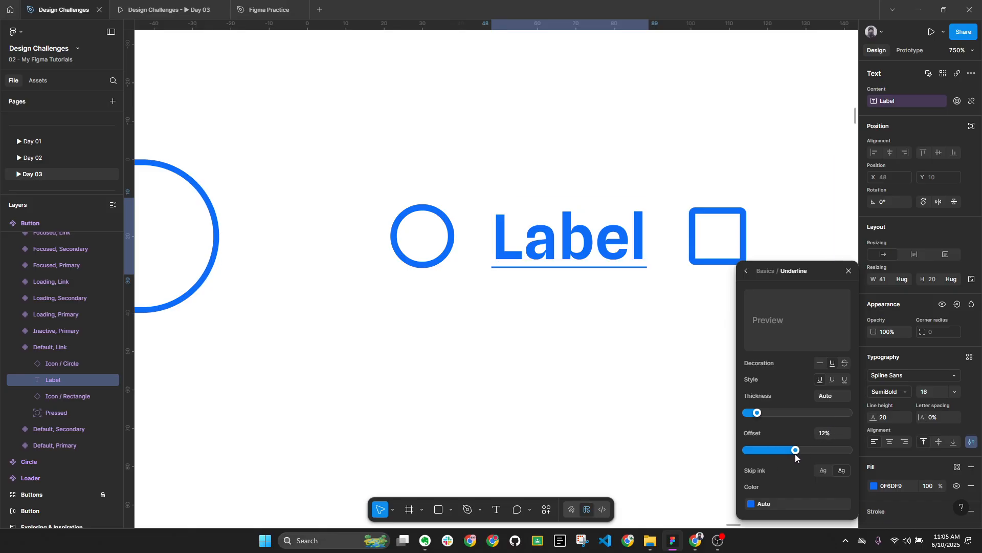
left_click_drag(759, 415, 794, 414)
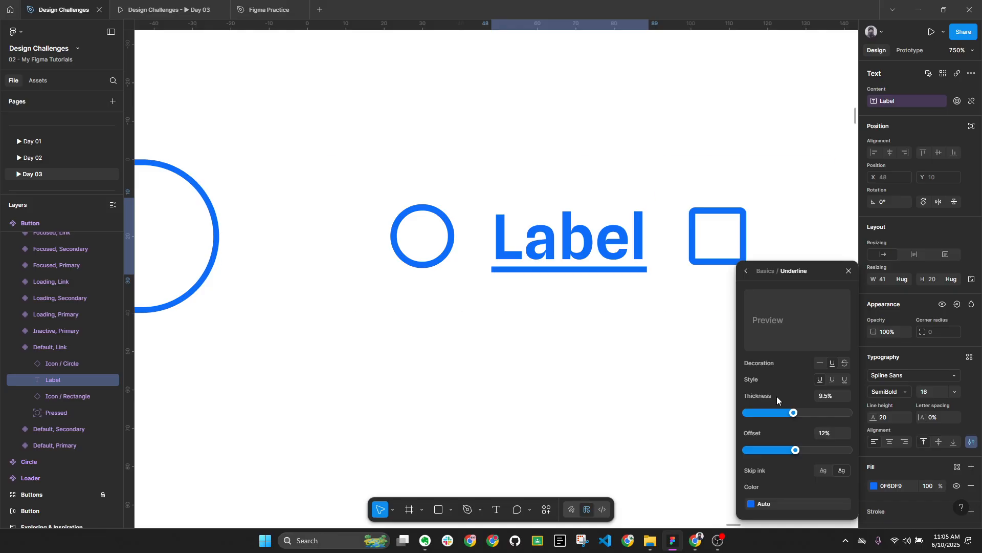
scroll(638, 271, "up", 5)
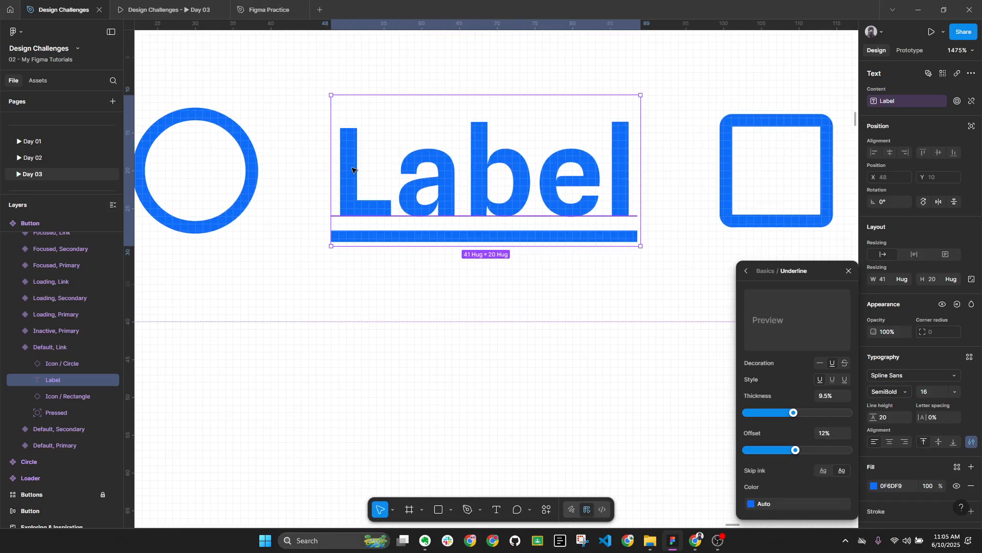
left_click_drag(794, 415, 800, 417)
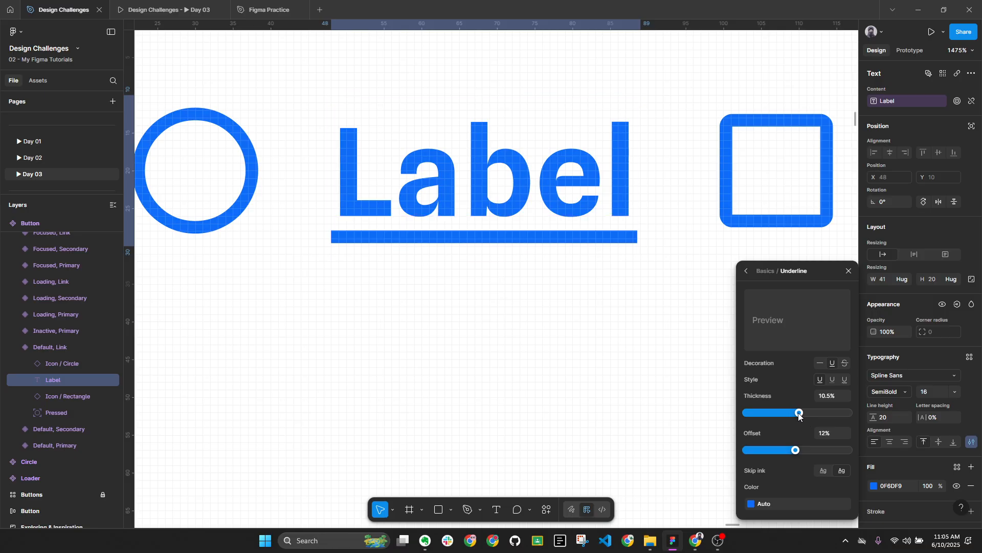
left_click(849, 270)
Copy the properties of the underlined Label text in the default link button
right_click(451, 181, "ctrl")
left_click(450, 160)
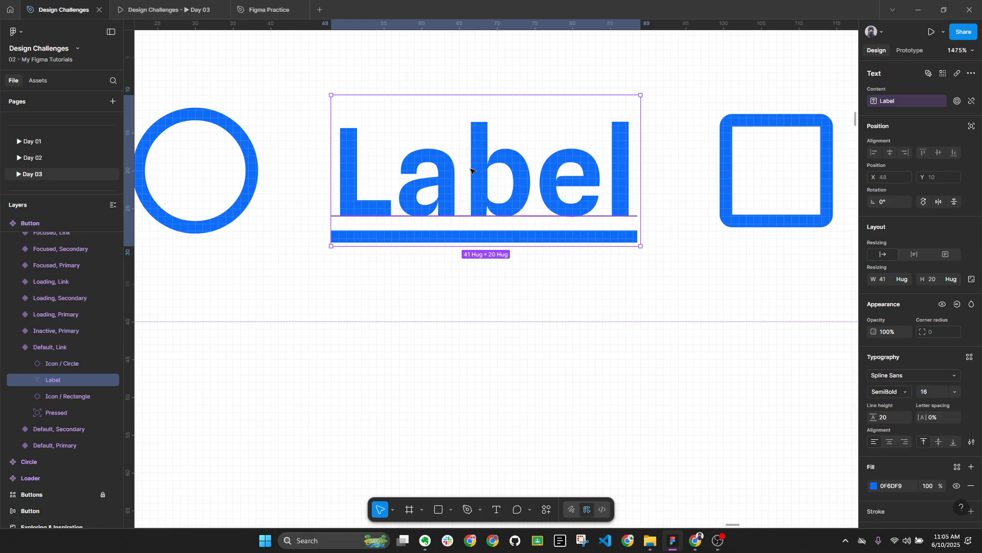
right_click(473, 166)
mouse_move(496, 213)
left_click(609, 271)
scroll(513, 221, "down", 5, "ctrl")
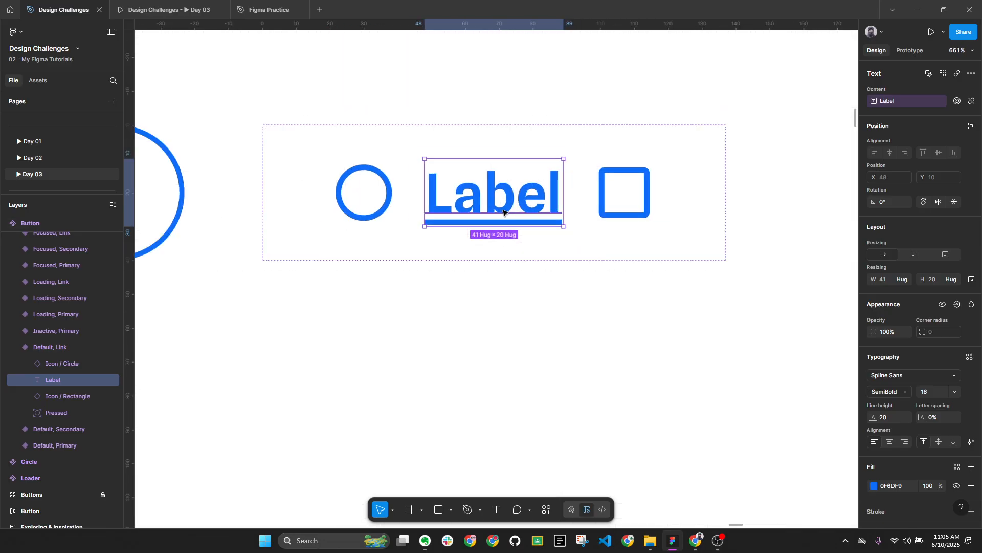
Paste the copied text properties onto the Label layer of the pressed link variant
scroll(514, 246, "down", 3)
left_click(520, 327)
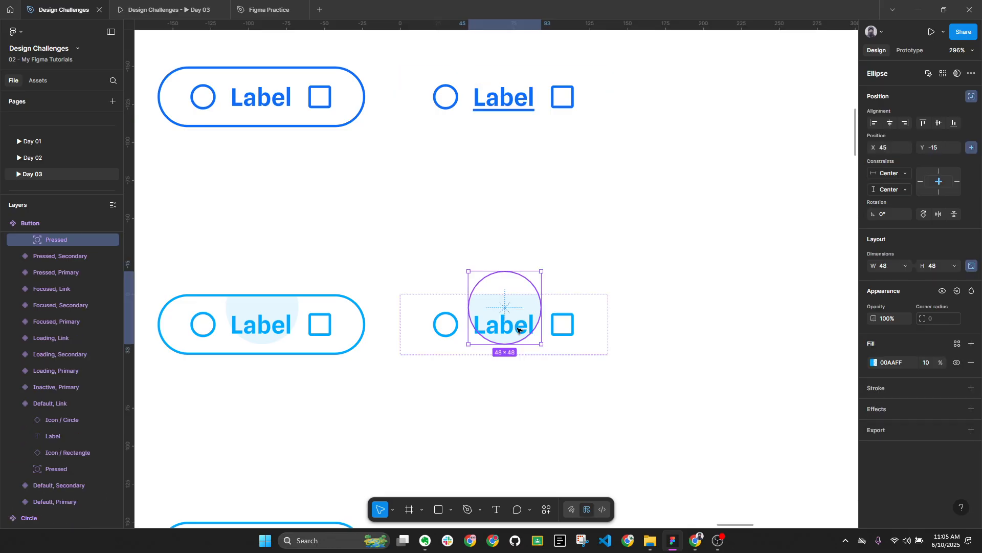
scroll(547, 183, "down", 1, "ctrl")
key("Escape")
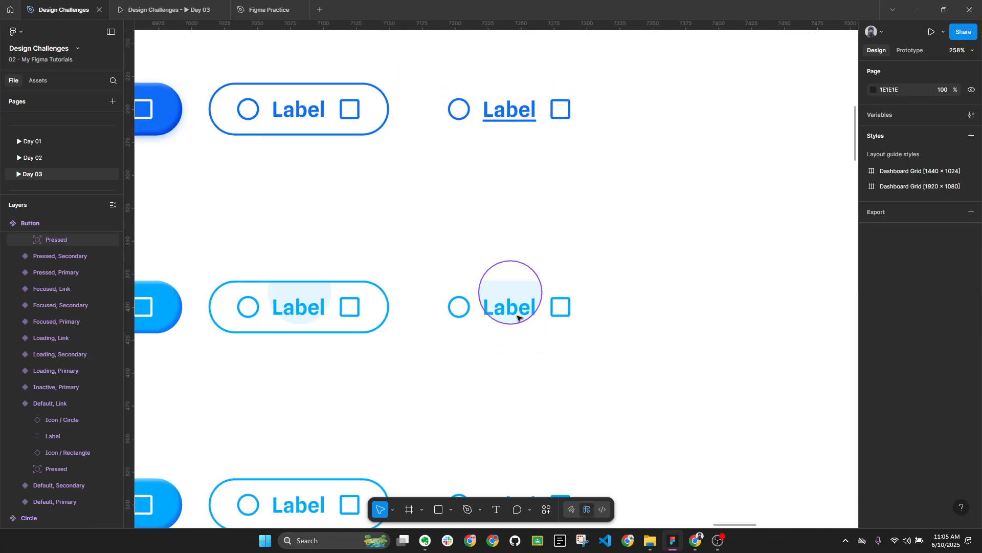
left_click(519, 314)
left_click(553, 313)
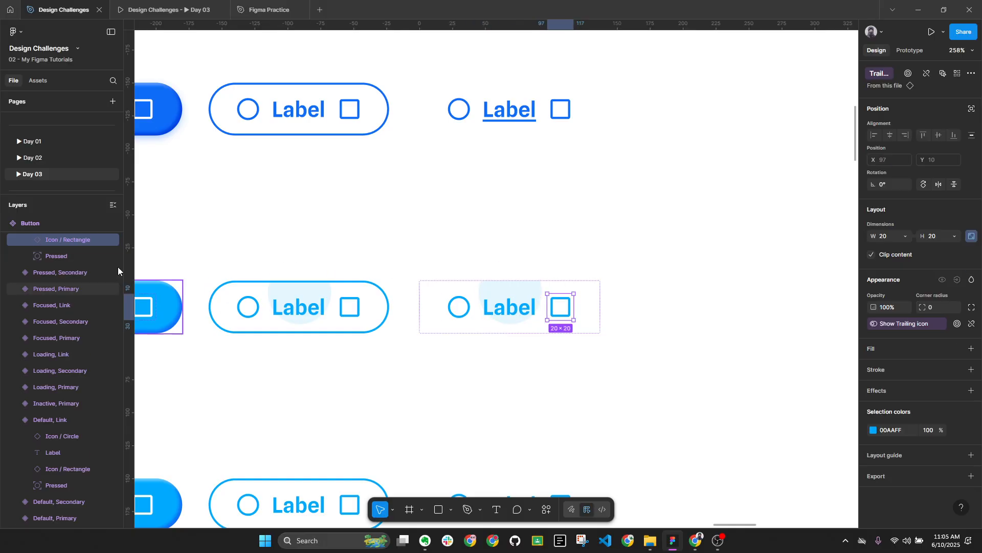
scroll(67, 267, "up", 1)
left_click(90, 274)
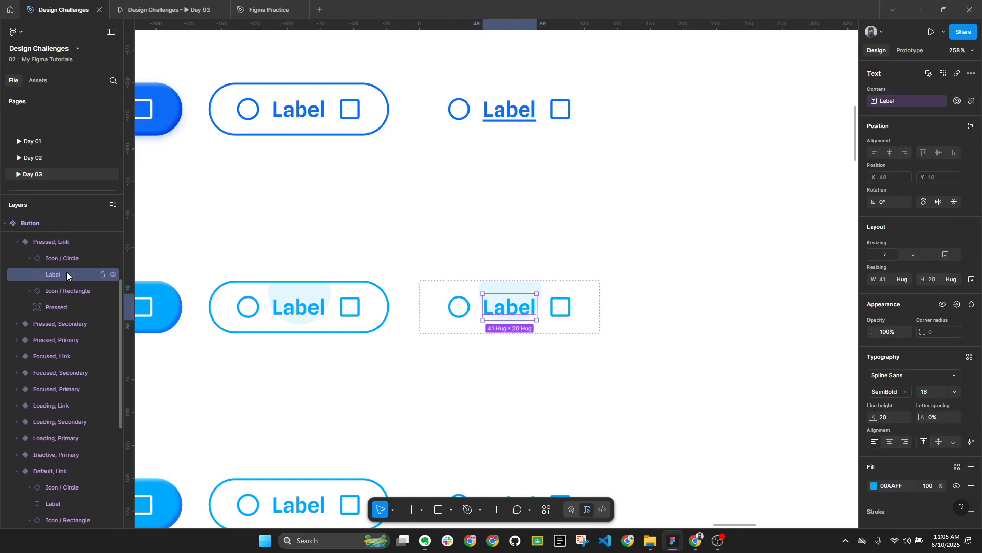
right_click(66, 275)
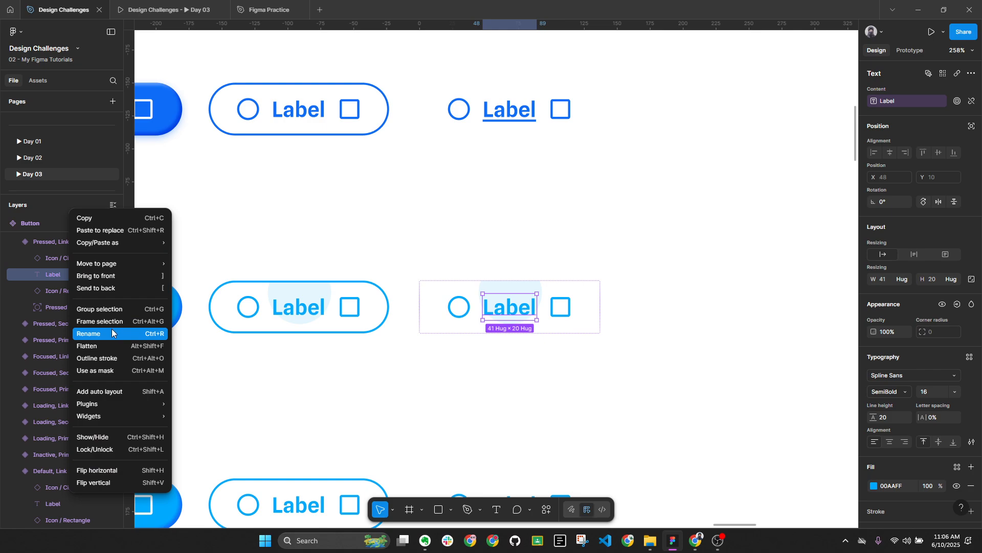
left_click(210, 313)
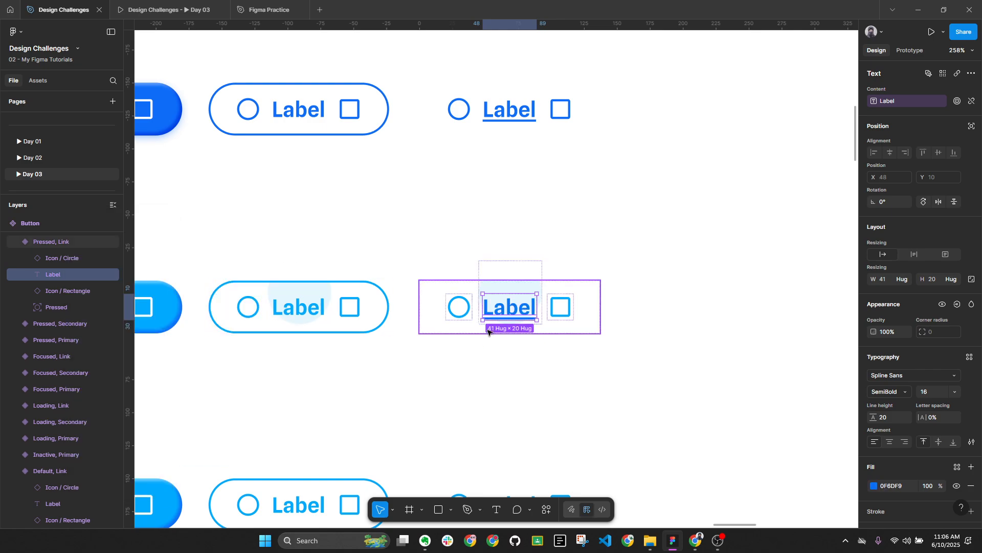
Recolor the pressed link label to 00AAFF by sampling the label of the pressed secondary button
key("i")
scroll(317, 328, "up", 5)
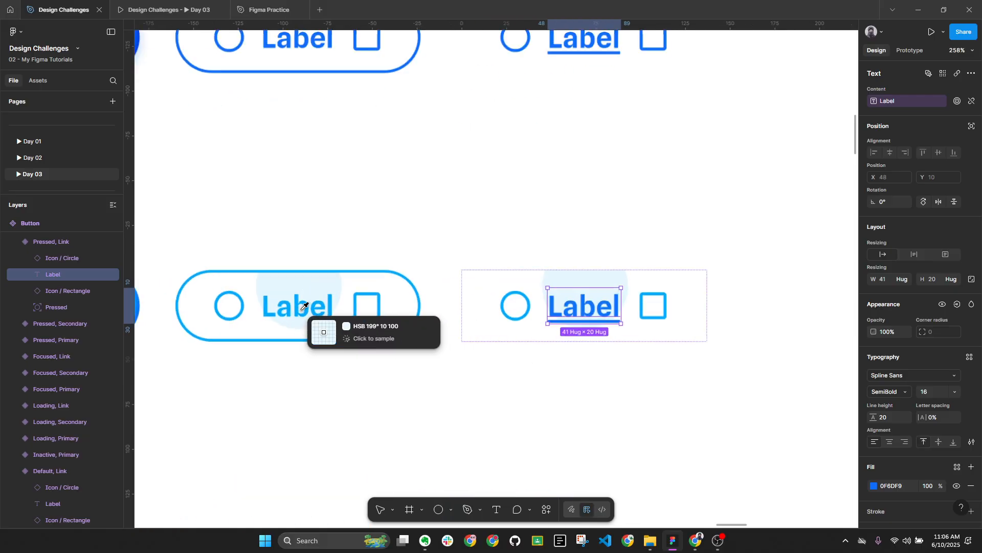
left_click(310, 302)
scroll(372, 266, "down", 4)
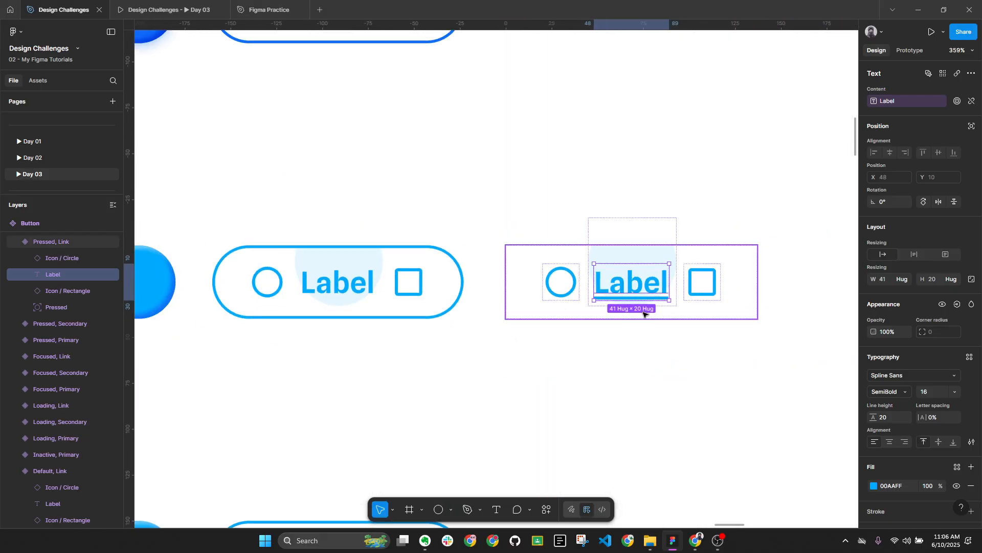
Copy the pressed link label's properties and paste them onto the label of the hover link variant
right_click(59, 275)
mouse_move(130, 243)
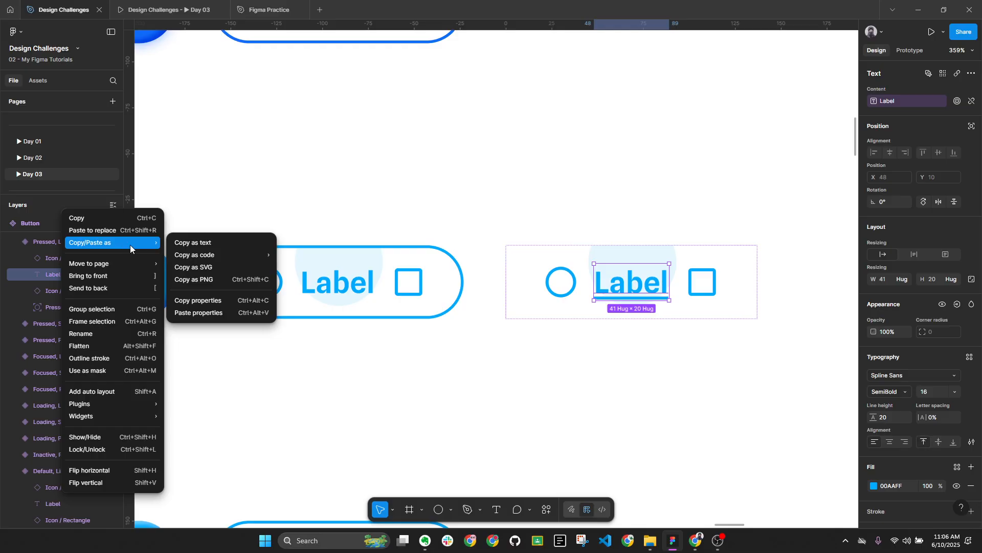
left_click(219, 300)
scroll(570, 323, "down", 5)
left_click(542, 351)
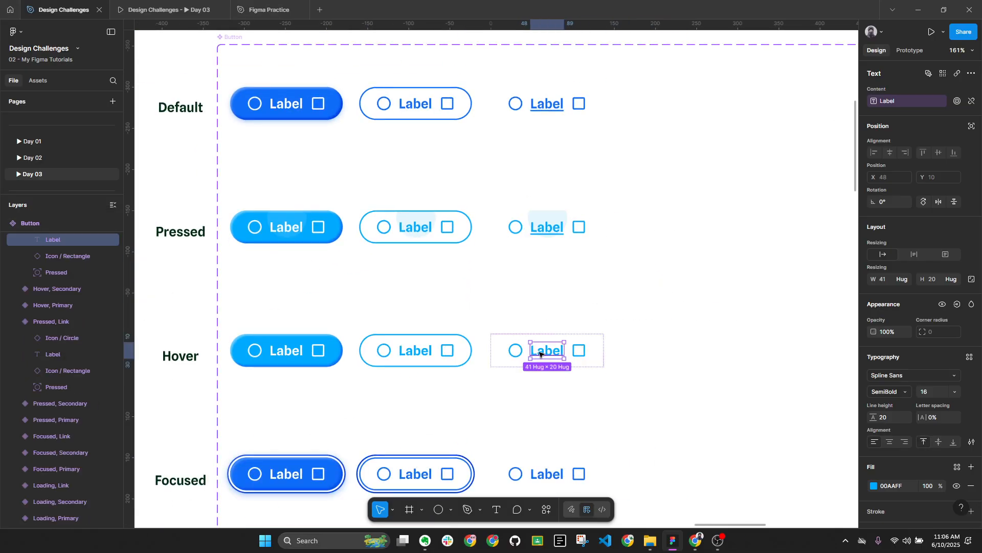
right_click(551, 351)
mouse_move(589, 242)
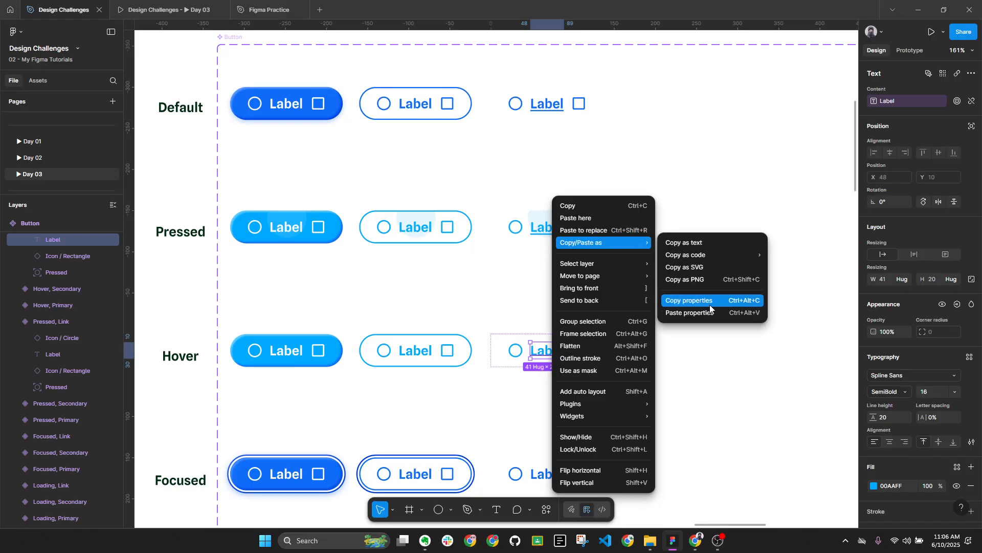
left_click(696, 313)
Copy the text properties of the default link button's label again for reuse on the other dark blue link labels
scroll(645, 209, "down", 2)
scroll(653, 300, "up", 2)
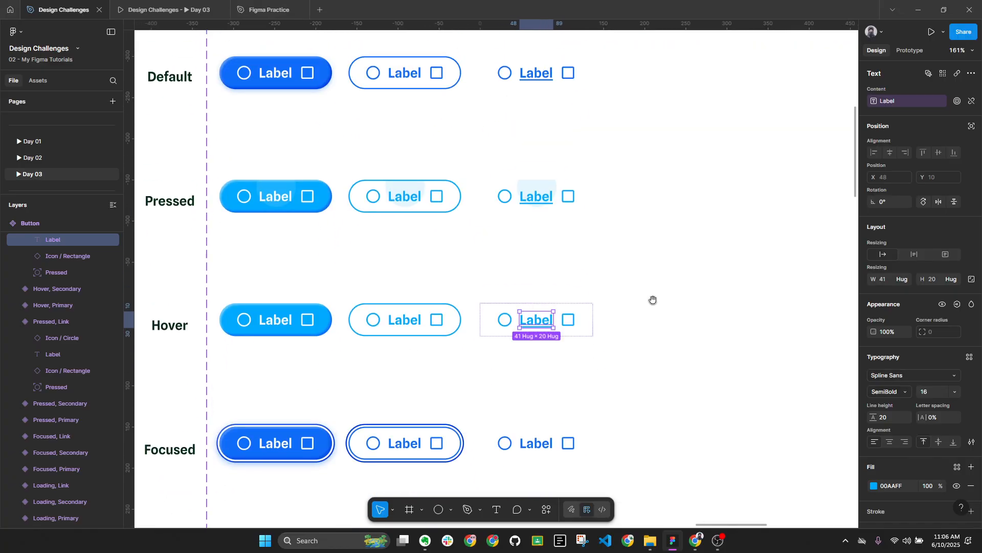
left_click(537, 74)
right_click(537, 74)
mouse_move(589, 114)
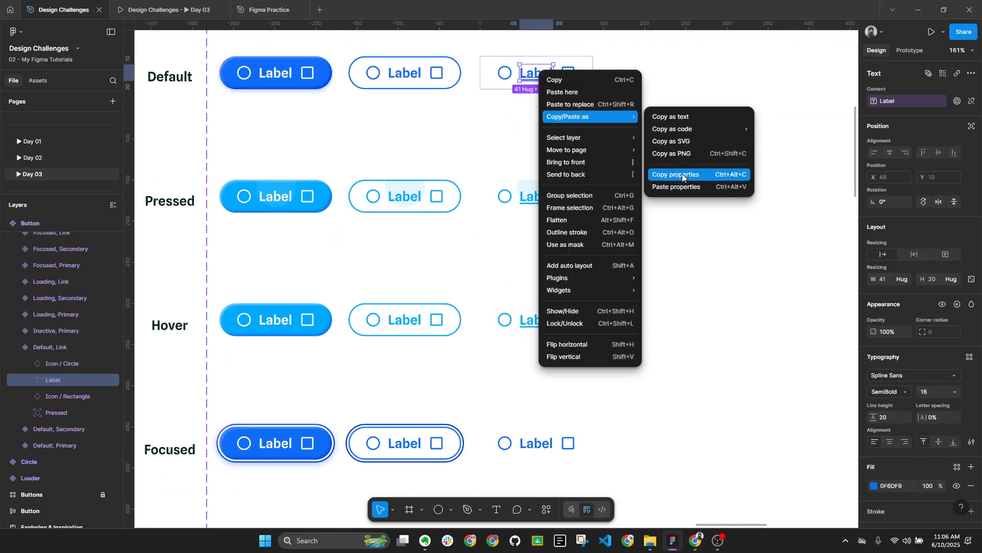
left_click(683, 174)
Paste the copied text properties onto the labels of the focused and loading link variants
scroll(615, 255, "down", 3)
left_click(509, 277)
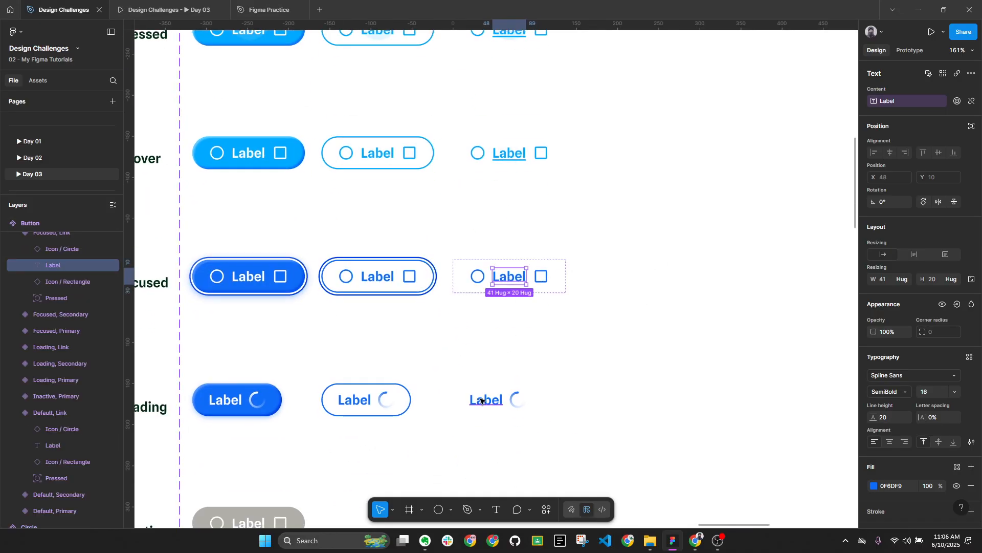
left_click(486, 400, "shift")
scroll(592, 349, "down", 3)
right_click(493, 234)
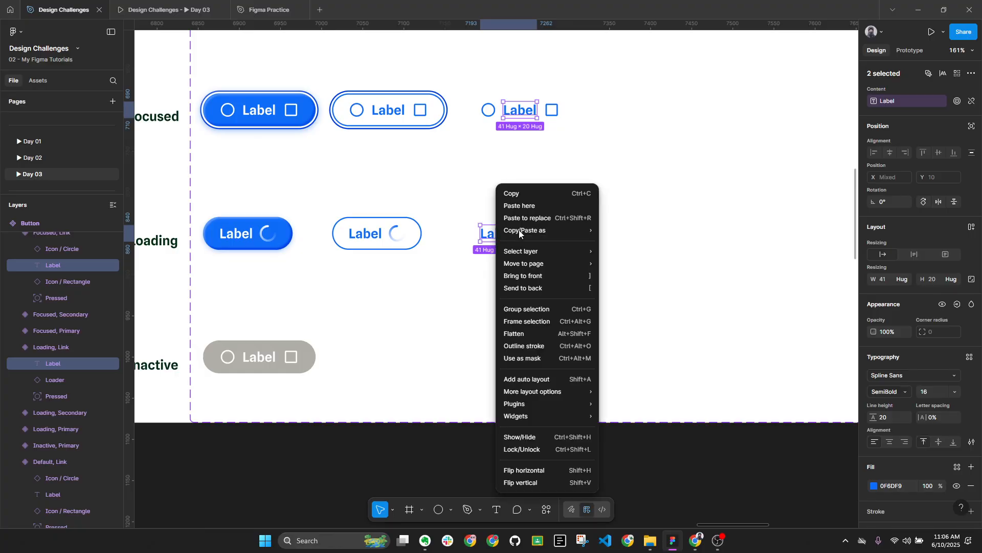
mouse_move(533, 233)
left_click(629, 287)
left_click(641, 160)
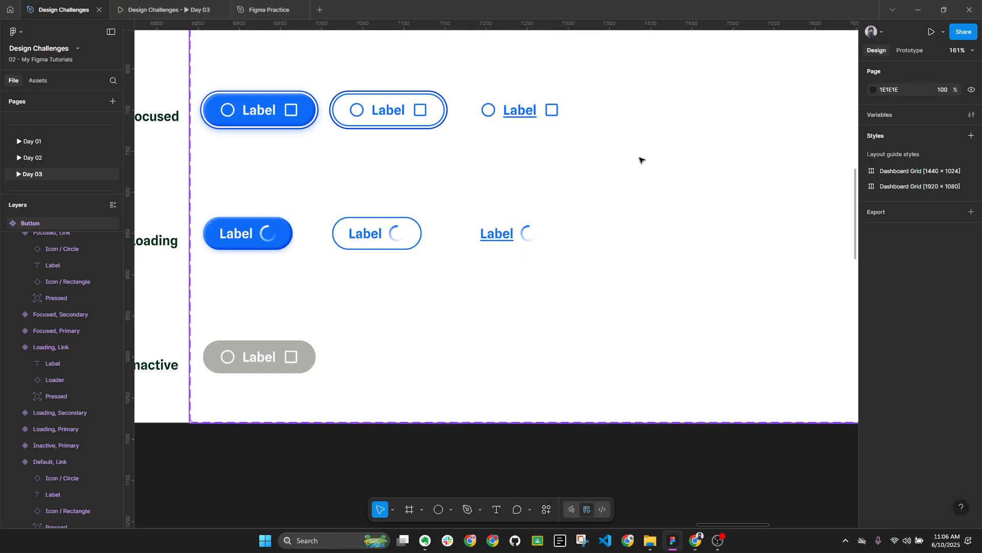
Set the hierarchy of the Button instance in the Test frame to Link
scroll(616, 242, "down", 3)
left_click_drag(622, 141, 577, 392)
scroll(495, 200, "up", 4)
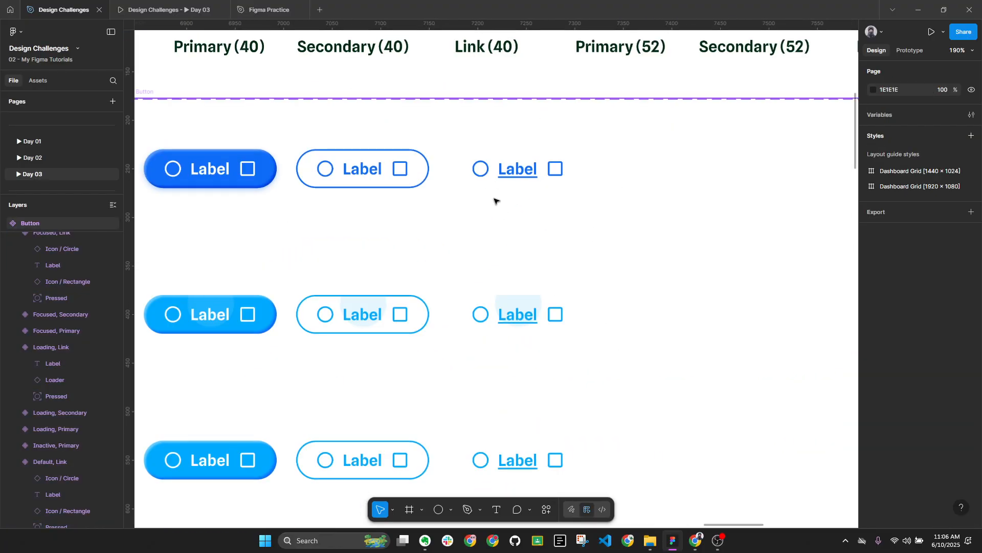
scroll(514, 212, "down", 1)
scroll(536, 154, "down", 3)
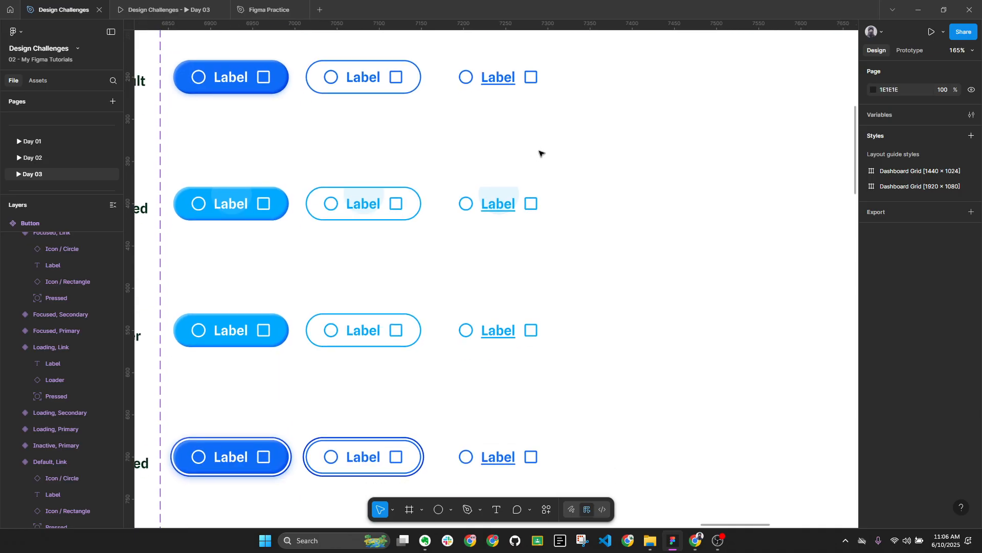
scroll(596, 253, "down", 2)
left_click(524, 116)
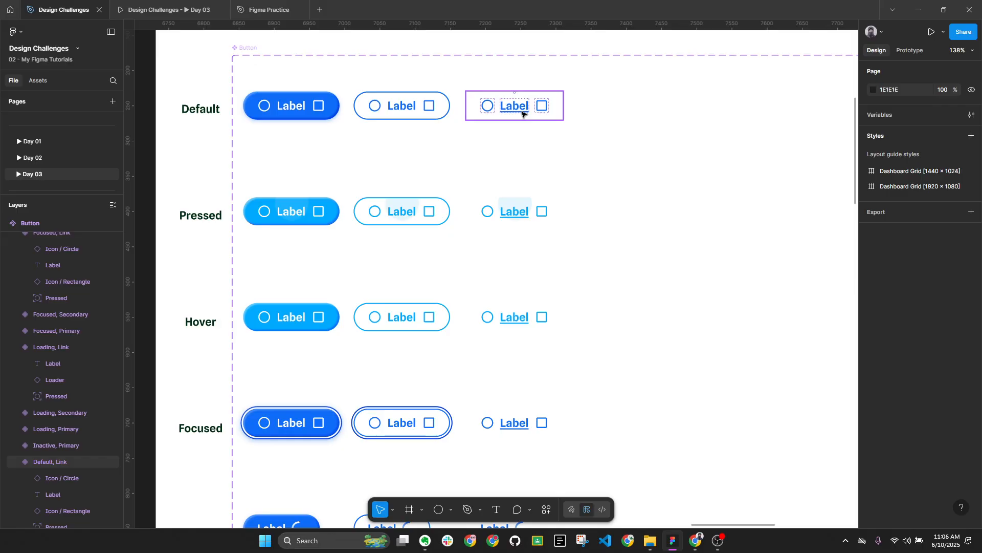
scroll(523, 118, "down", 5)
left_click_drag(603, 90, 530, 325)
scroll(588, 239, "up", 4)
left_click(581, 227)
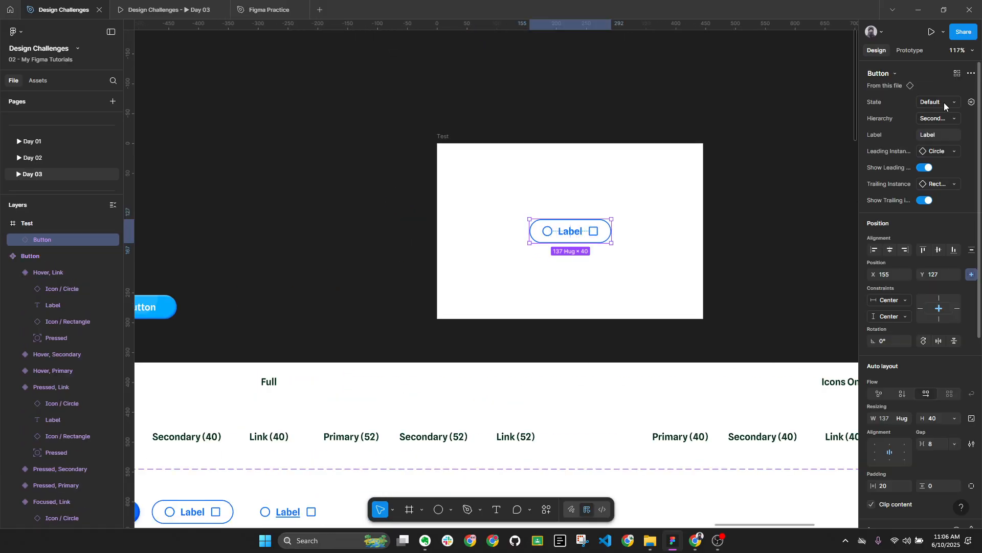
left_click(936, 101)
key("Escape")
left_click(945, 122)
left_click(923, 131)
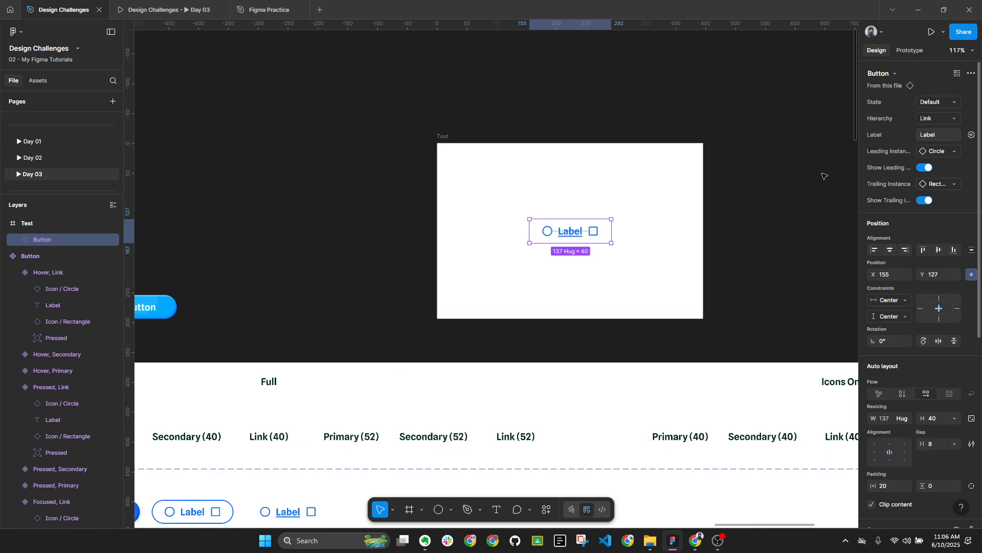
Remove the underline from the label of the default link variant
scroll(558, 235, "up", 5)
scroll(600, 233, "down", 5)
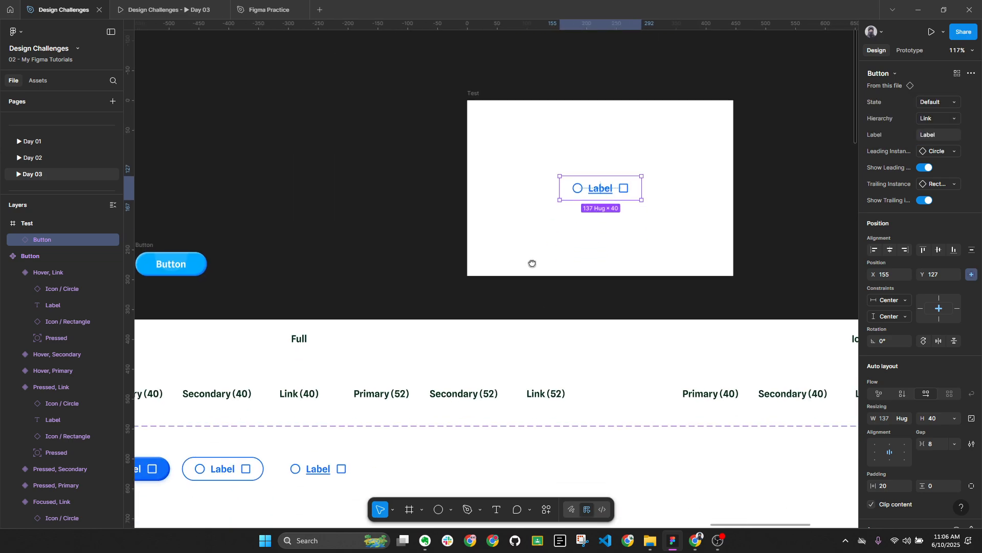
scroll(399, 369, "down", 2)
left_click(325, 449, "ctrl")
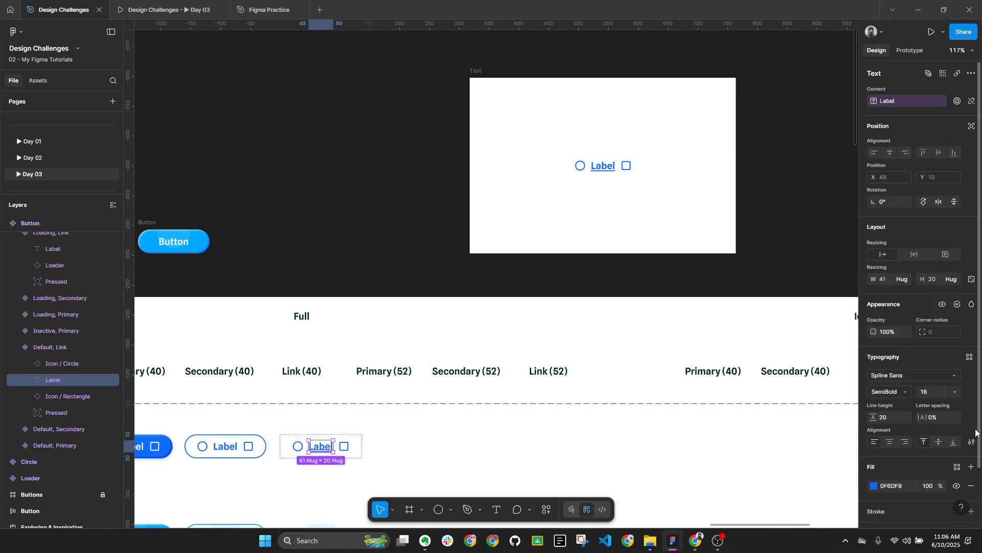
scroll(976, 432, "down", 2)
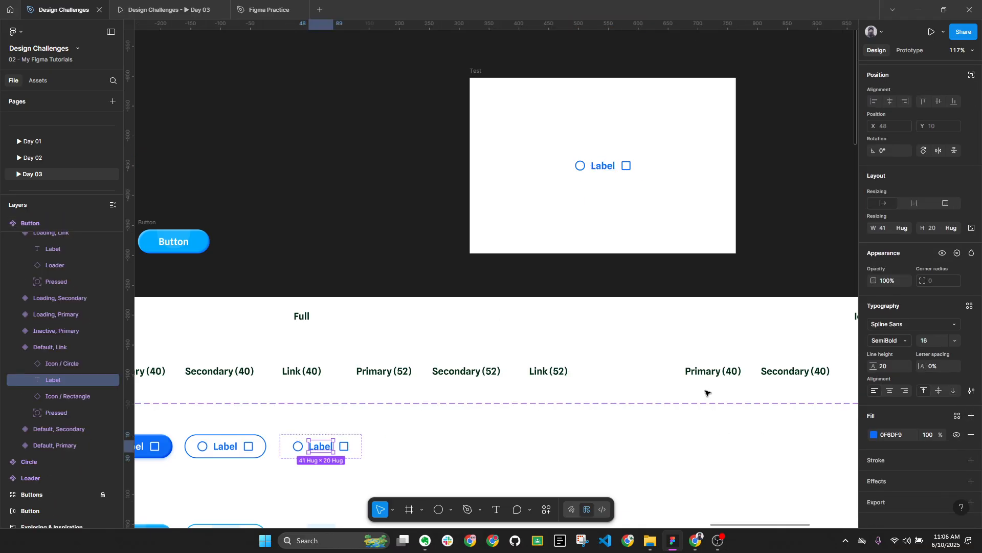
Reopen the prototype preview from the Test frame and check the link button in it
left_click(141, 3)
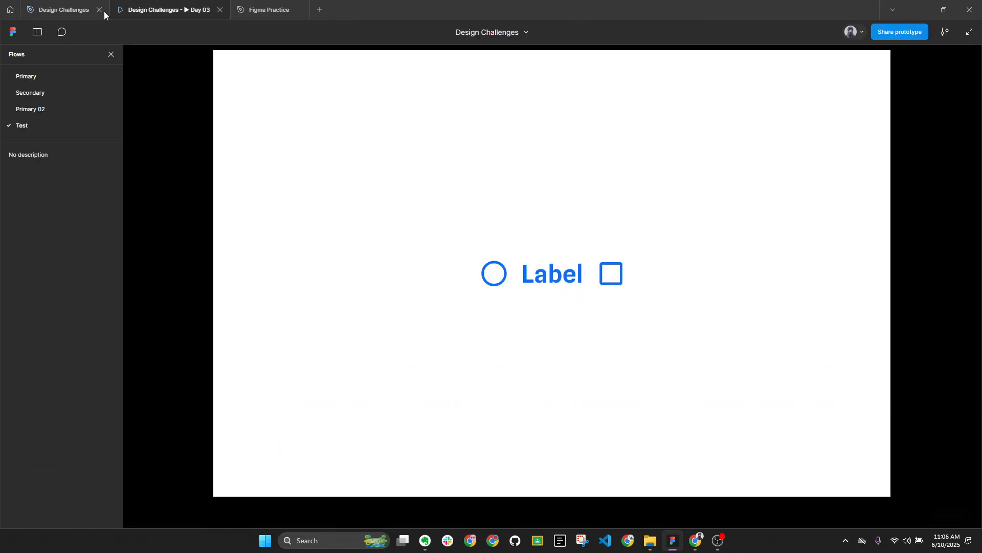
left_click(220, 9)
left_click(532, 172)
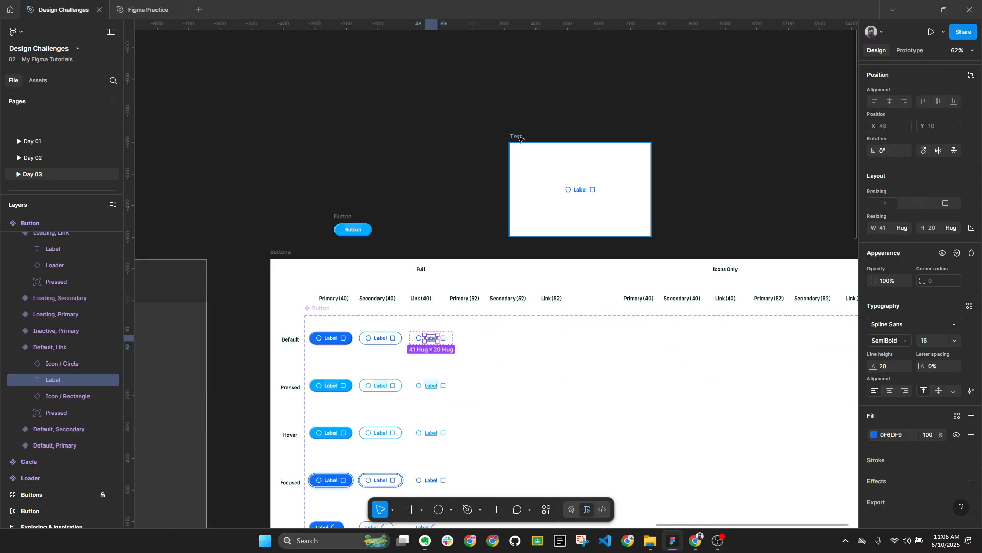
left_click(932, 32)
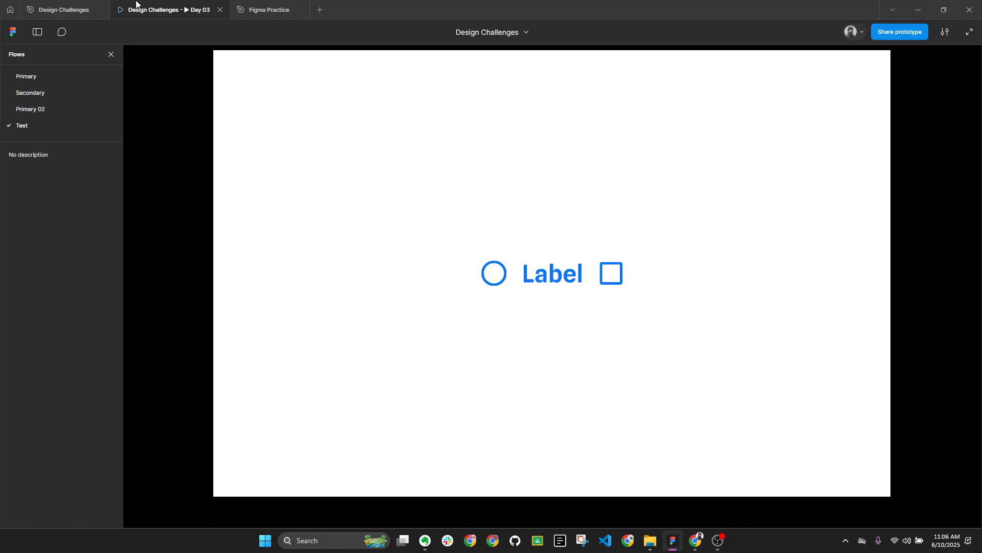
left_click(69, 6)
Delete the Pressed ellipse from all five link variants and check the link button in the prototype preview
scroll(452, 293, "up", 5, "ctrl")
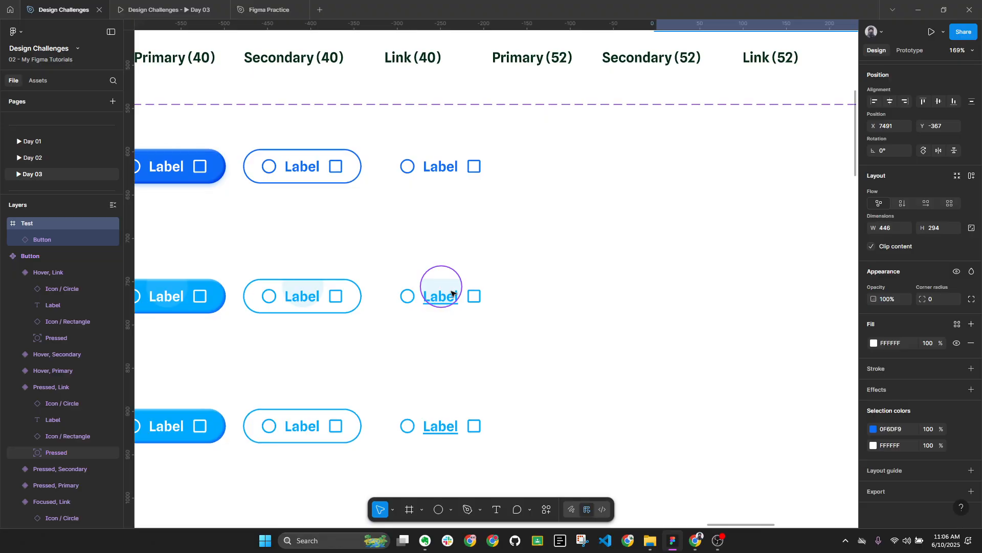
left_click(457, 287)
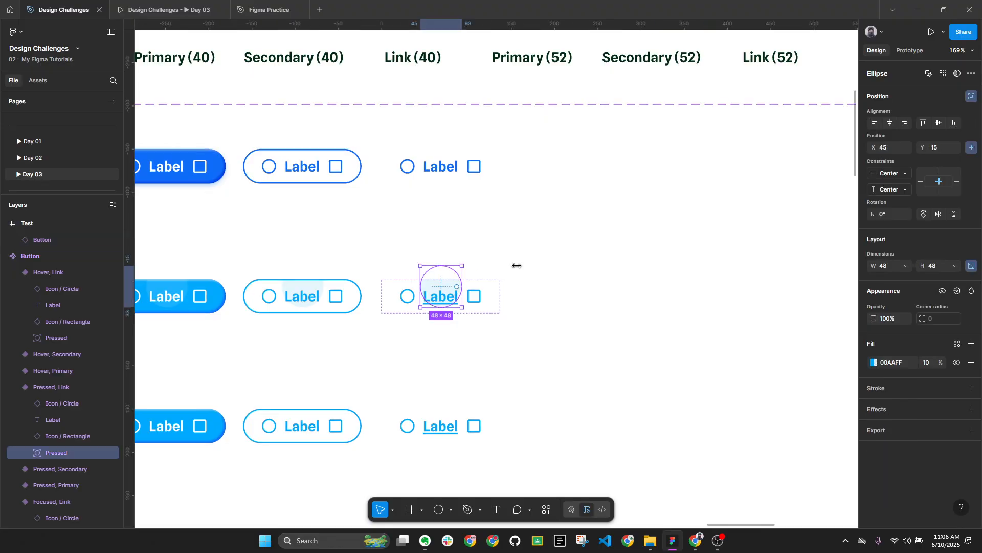
left_click(943, 73)
scroll(504, 202, "down", 6, "ctrl")
scroll(445, 317, "up", 3, "ctrl")
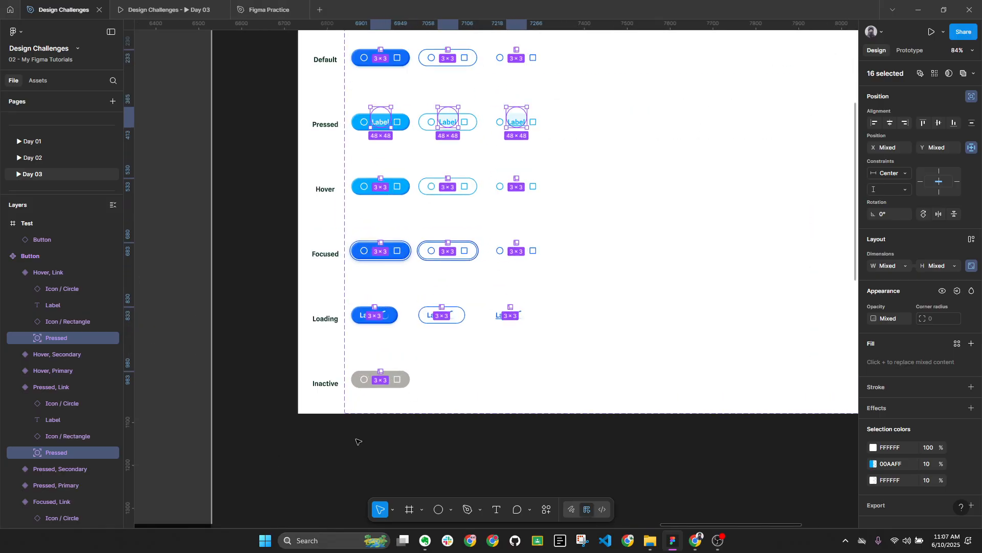
scroll(636, 283, "up", 2)
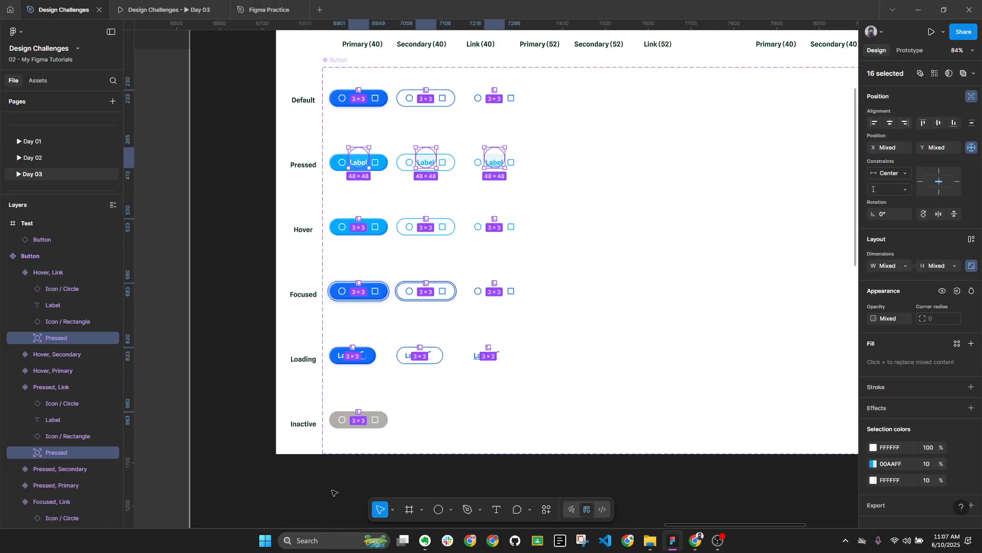
left_click_drag(333, 493, 437, 83)
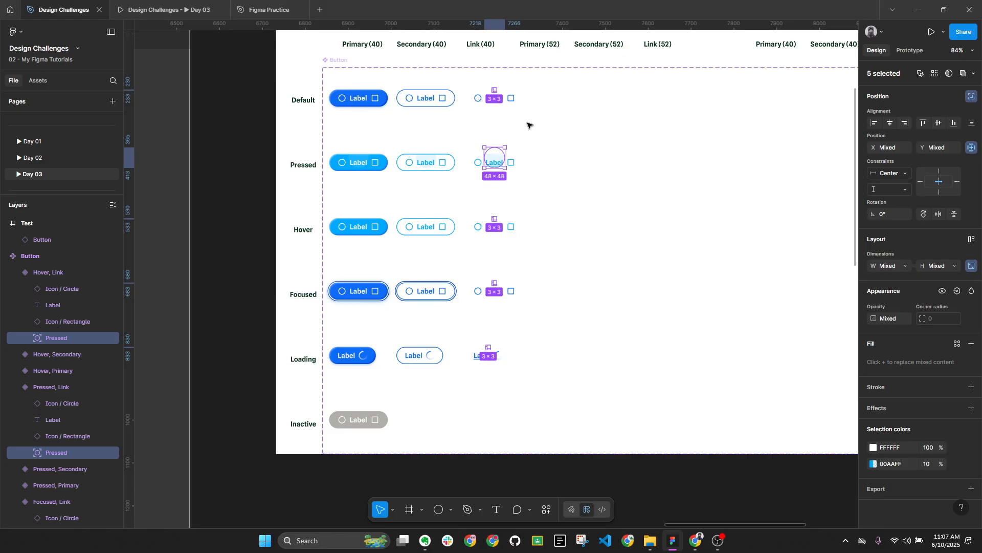
key("Escape")
left_click(168, 8)
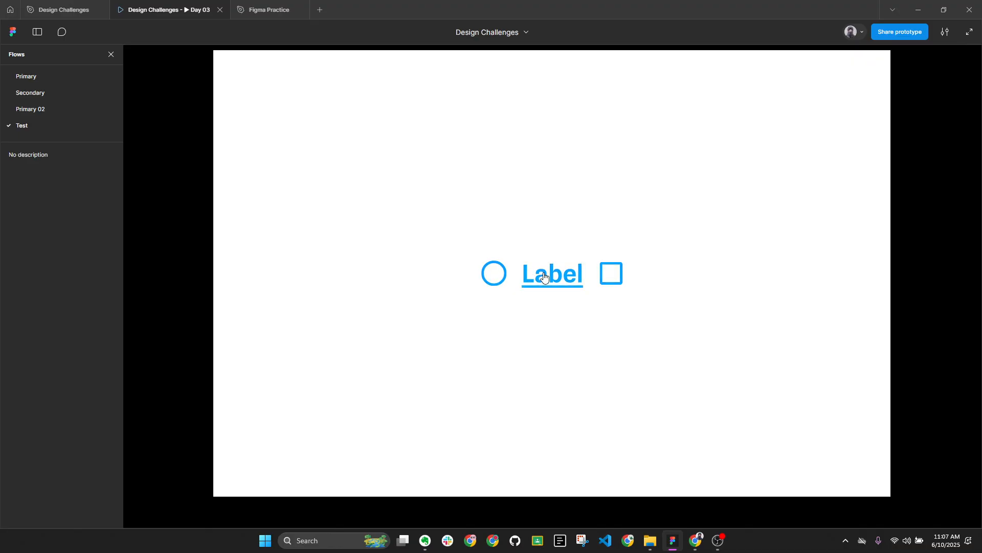
left_click(80, 5)
Copy the fill hex code FF6700 from the Secondary / 200 swatch in the Color section
scroll(532, 283, "down", 4)
left_click_drag(309, 285, 460, 220)
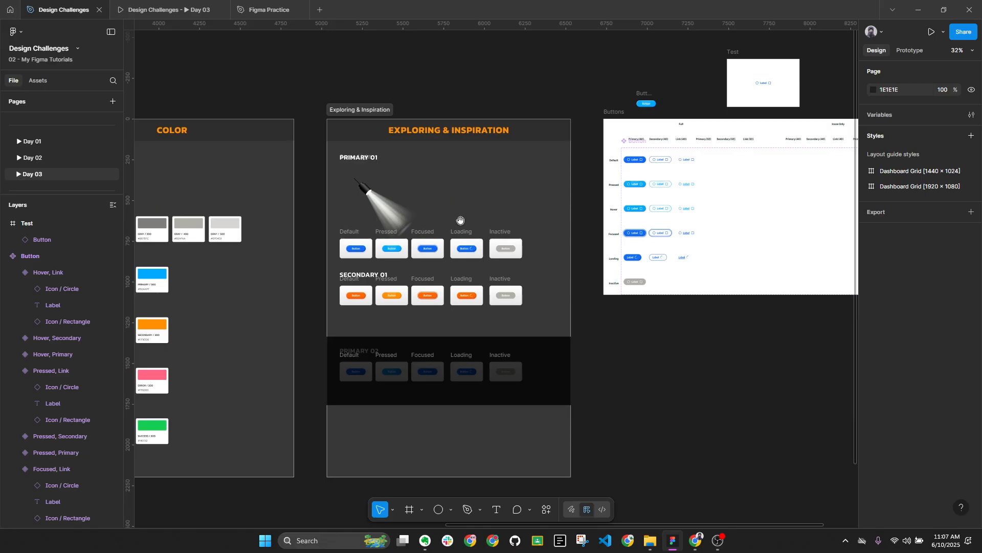
scroll(404, 290, "up", 6)
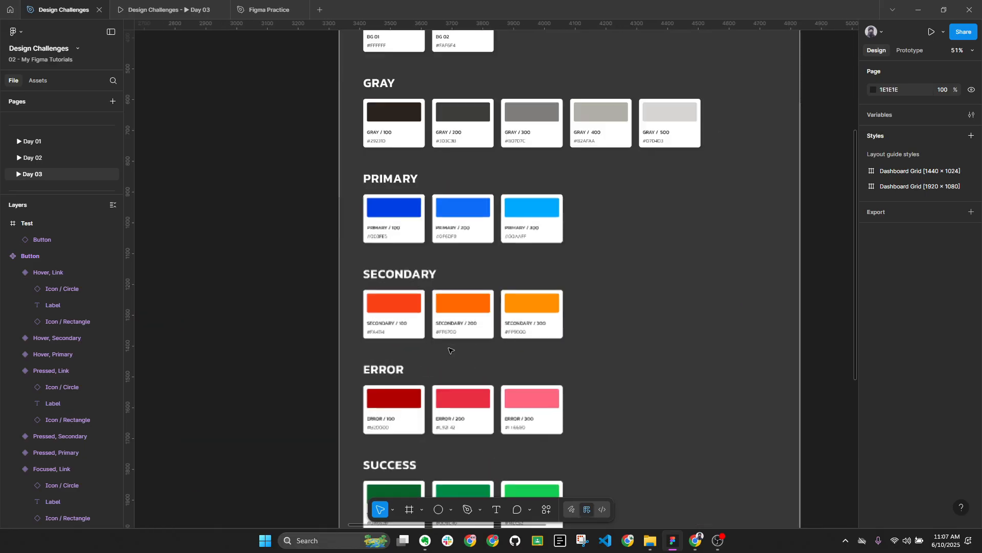
left_click(488, 295, "ctrl")
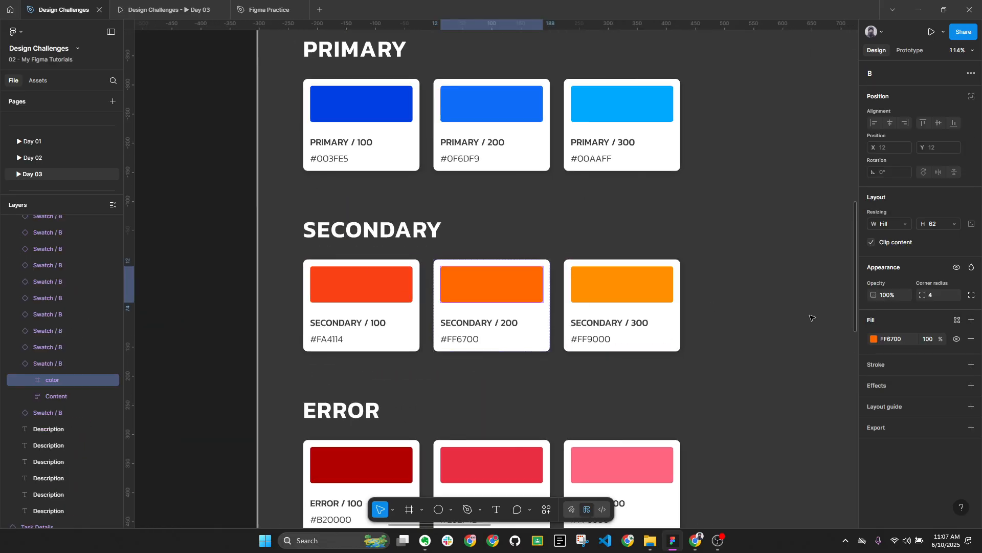
left_click(900, 340)
left_click(557, 255)
Replace the darker blue in all five link variants with FF6700 through their shared selection colors
scroll(356, 261, "down", 7)
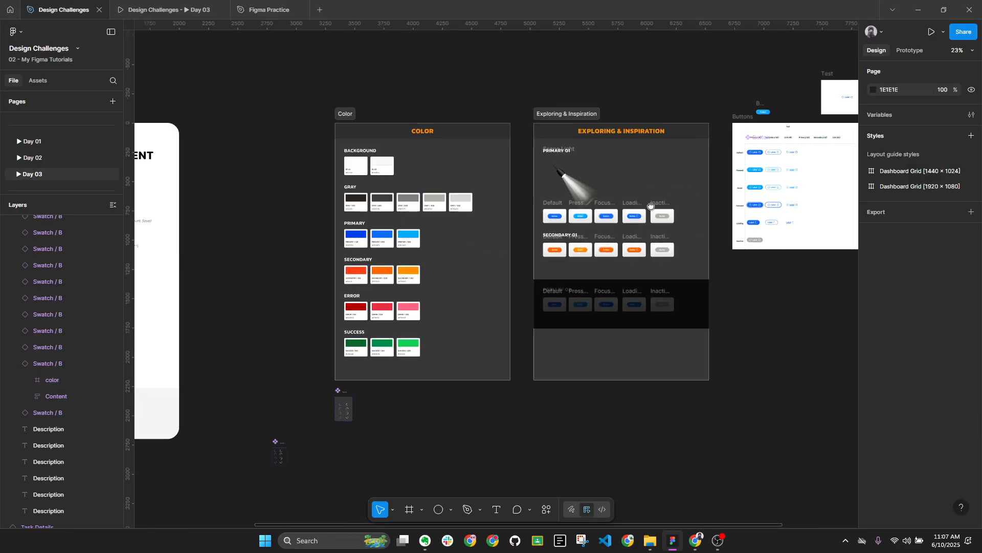
left_click_drag(651, 206, 276, 247)
scroll(364, 223, "up", 6)
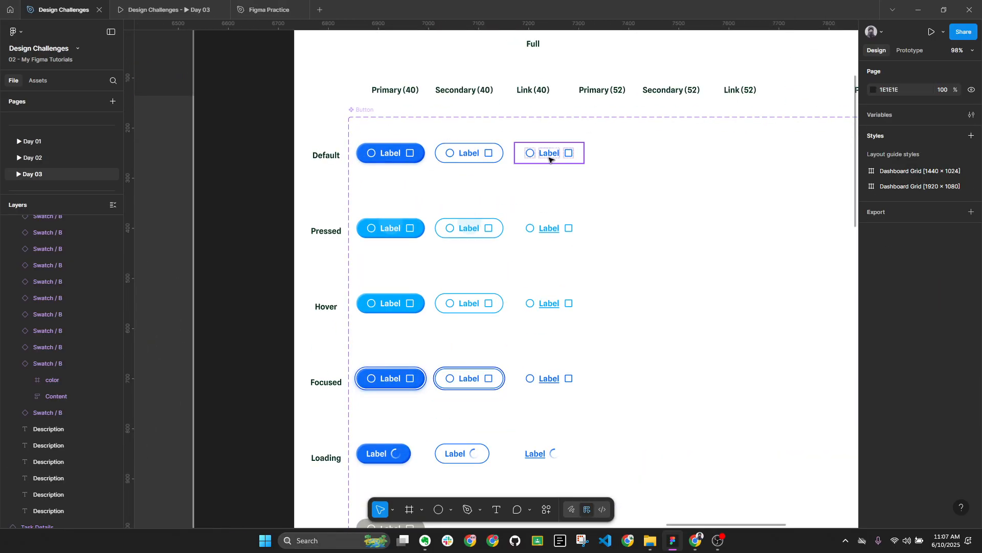
left_click(549, 156)
left_click(552, 228, "shift")
left_click(569, 304, "shift")
left_click(568, 379, "shift")
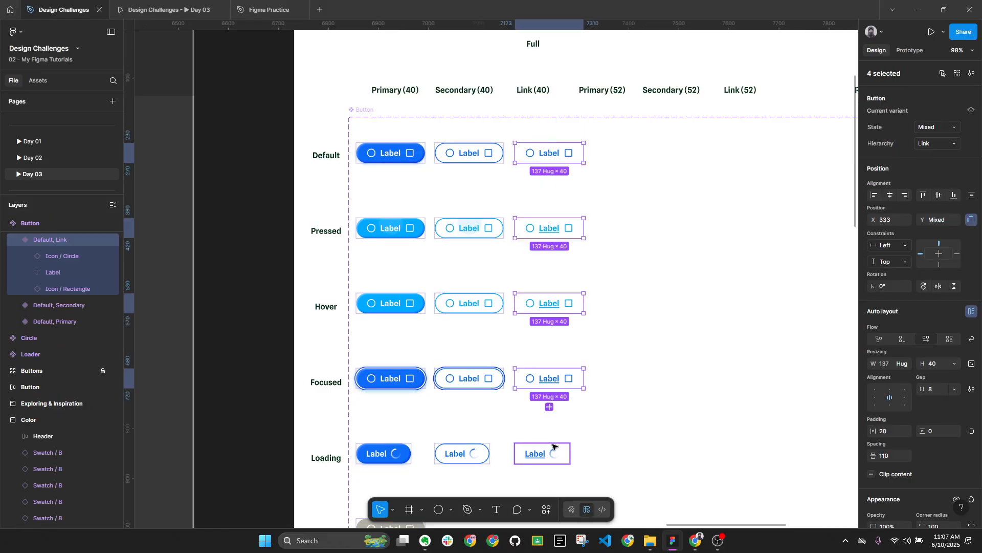
left_click(554, 446, "shift")
scroll(438, 214, "down", 2)
key("alt+l")
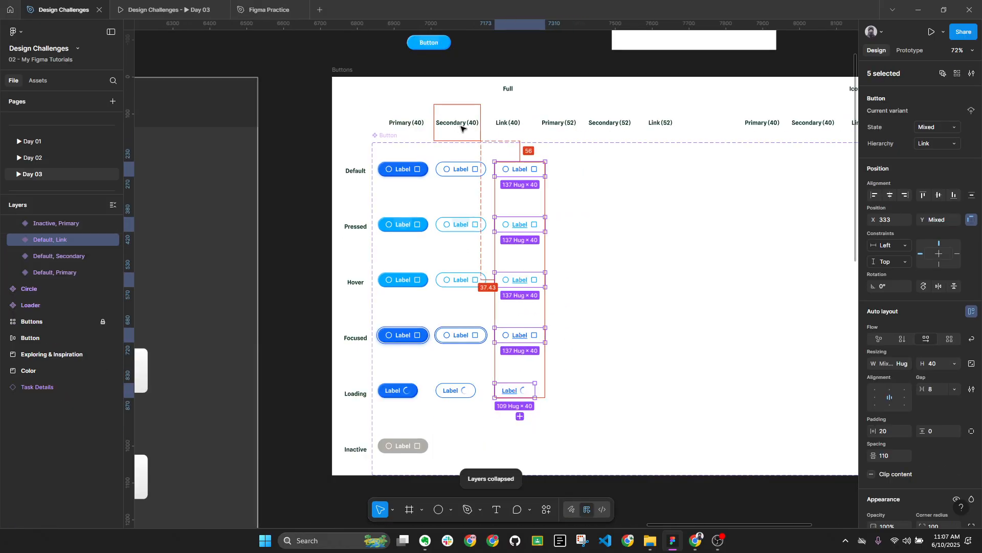
scroll(909, 421, "down", 5)
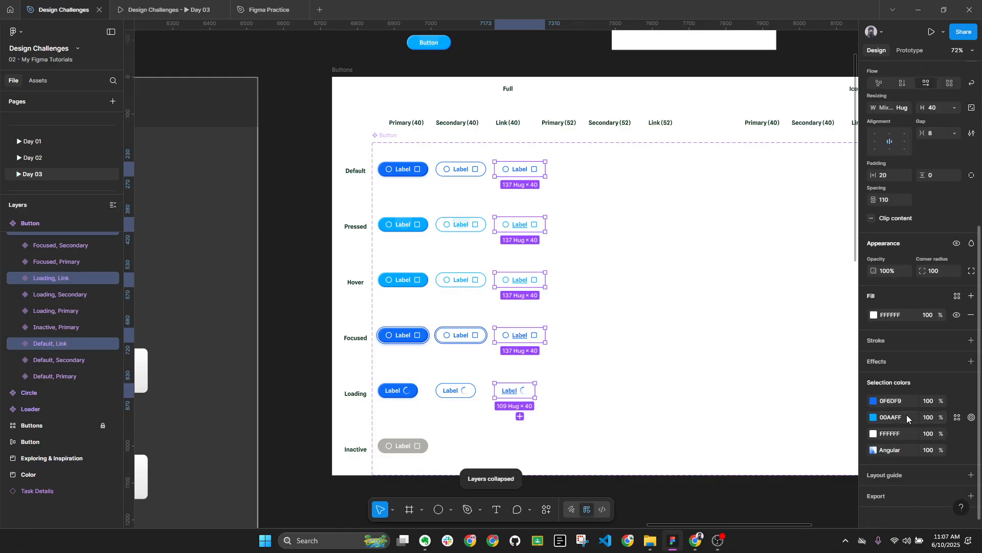
left_click(905, 404)
type("FF6700")
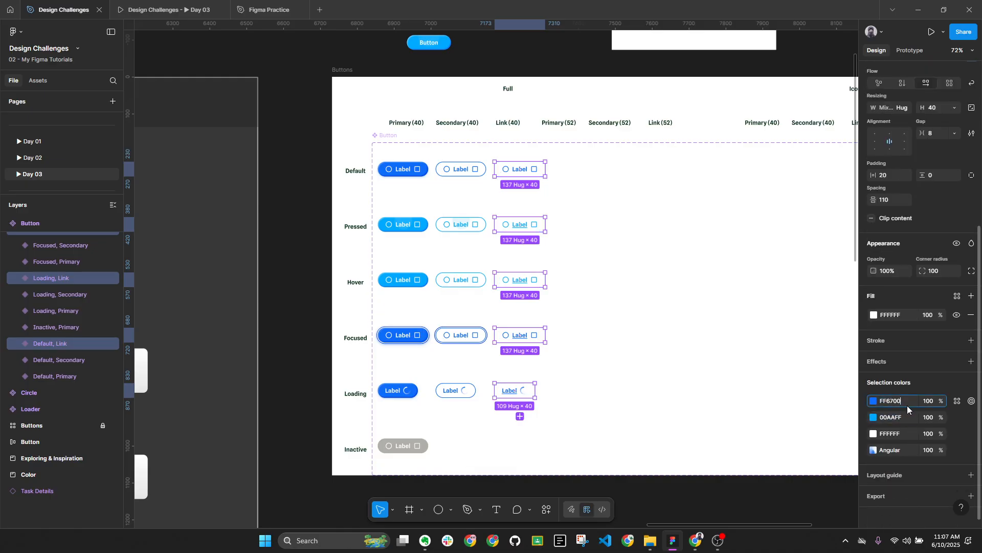
key("Return")
left_click(725, 377)
Copy the fill hex code FF9000 from the Secondary / 300 swatch in the Color section
scroll(725, 378, "down", 3)
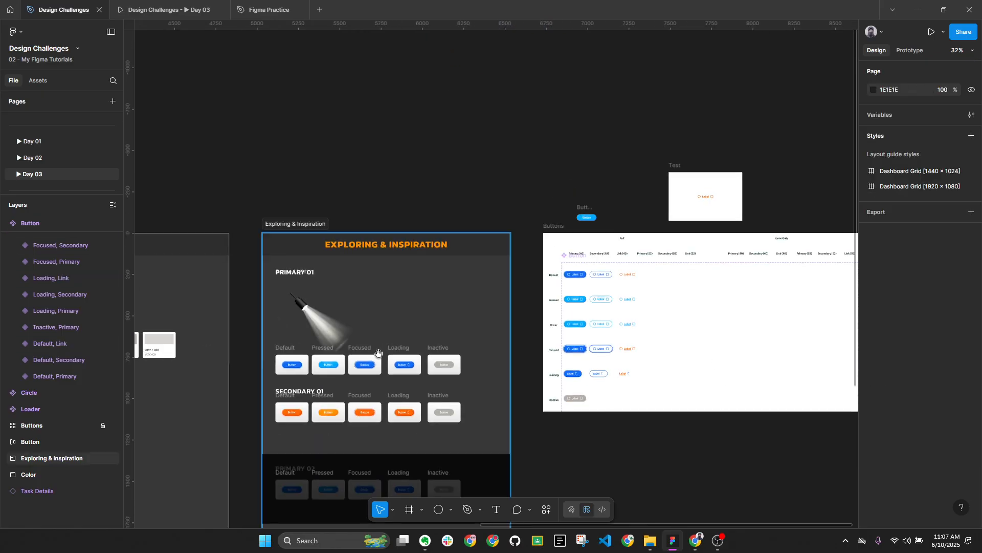
left_click_drag(288, 357, 665, 251)
scroll(428, 269, "up", 3)
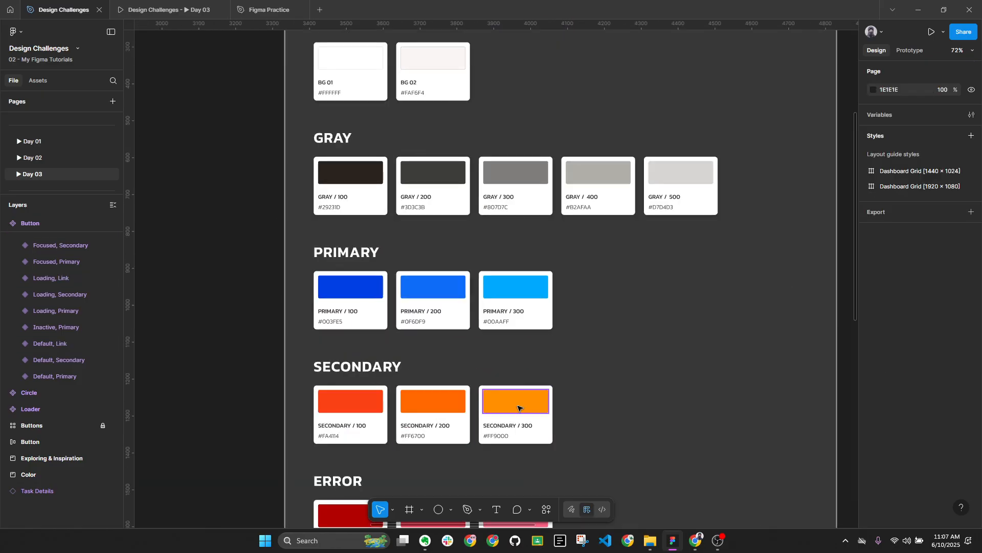
left_click(901, 340)
left_click(684, 319)
Replace the light blue in all five link variants with FF9000 through their shared selection colors
scroll(529, 327, "down", 4)
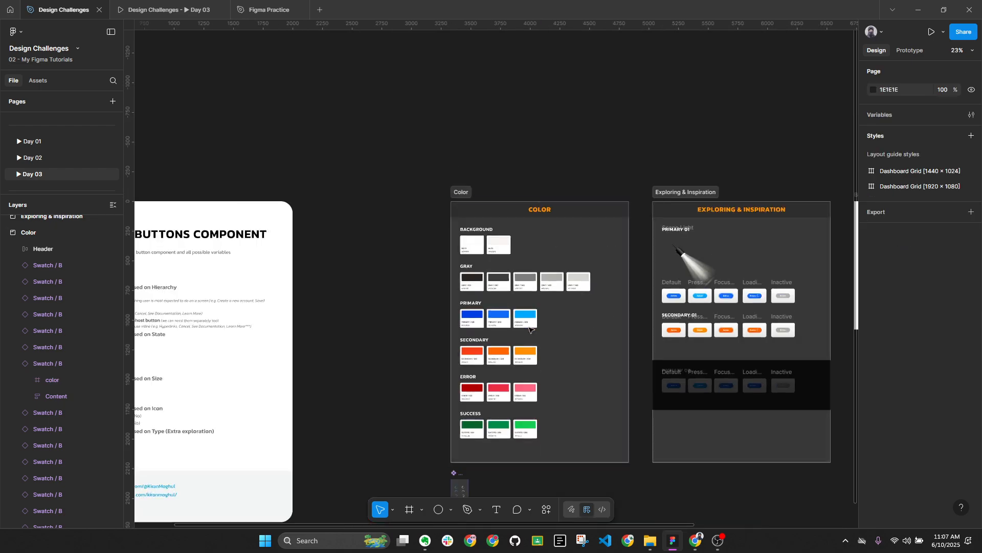
left_click_drag(772, 277, 318, 231)
scroll(451, 288, "up", 5)
scroll(406, 266, "up", 3)
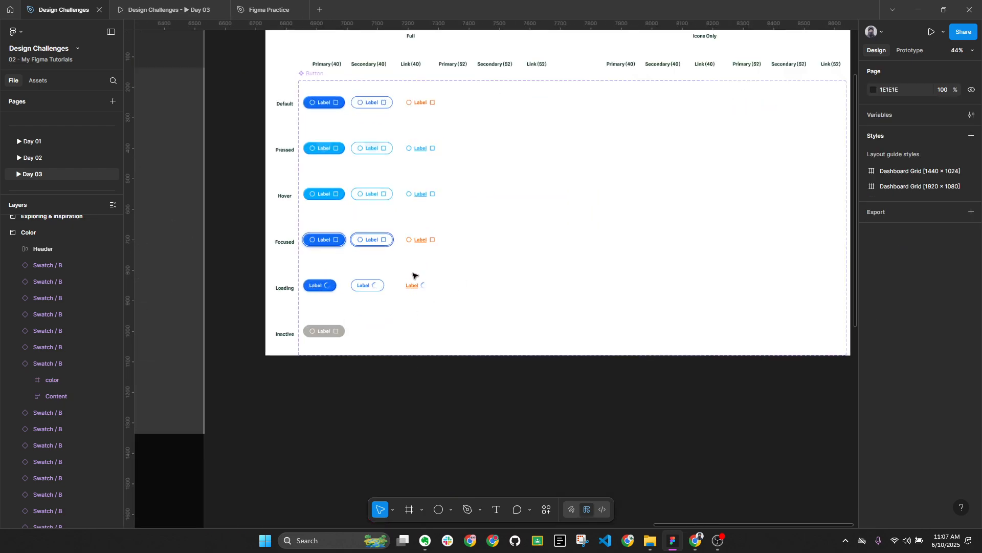
left_click(413, 289)
left_click(424, 242, "shift")
left_click(429, 183, "shift")
left_click(431, 129, "shift")
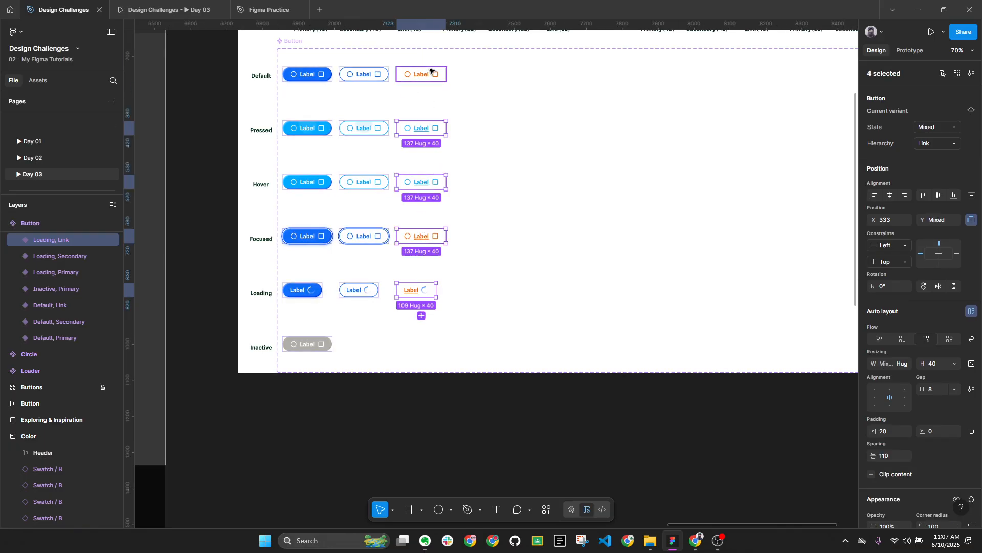
left_click(430, 71, "shift")
scroll(918, 396, "down", 4)
scroll(910, 409, "down", 2)
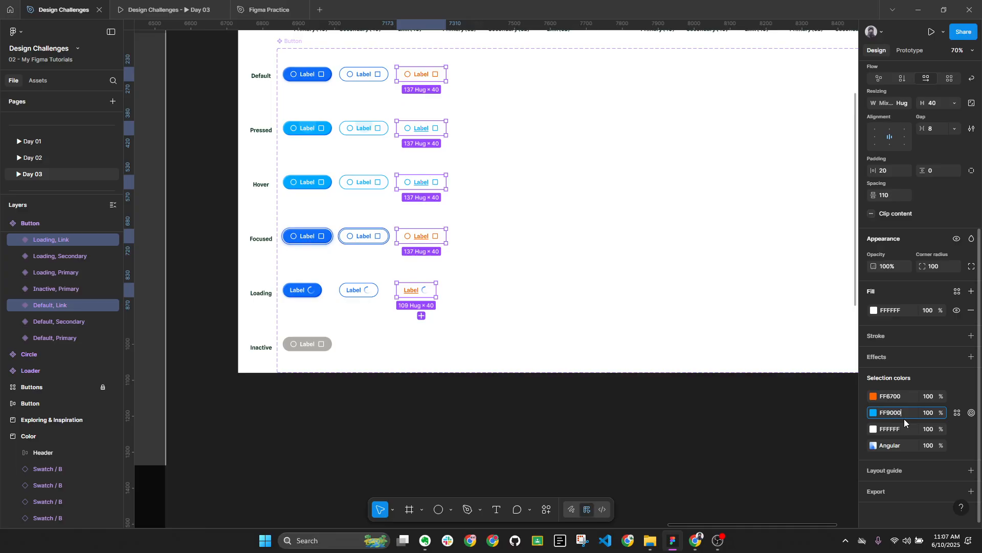
key("Return")
key("Escape")
Copy the loading link label's FF6700 fill and apply it to the blue stop of the adjacent loader ellipse's angular gradient
scroll(421, 292, "up", 5)
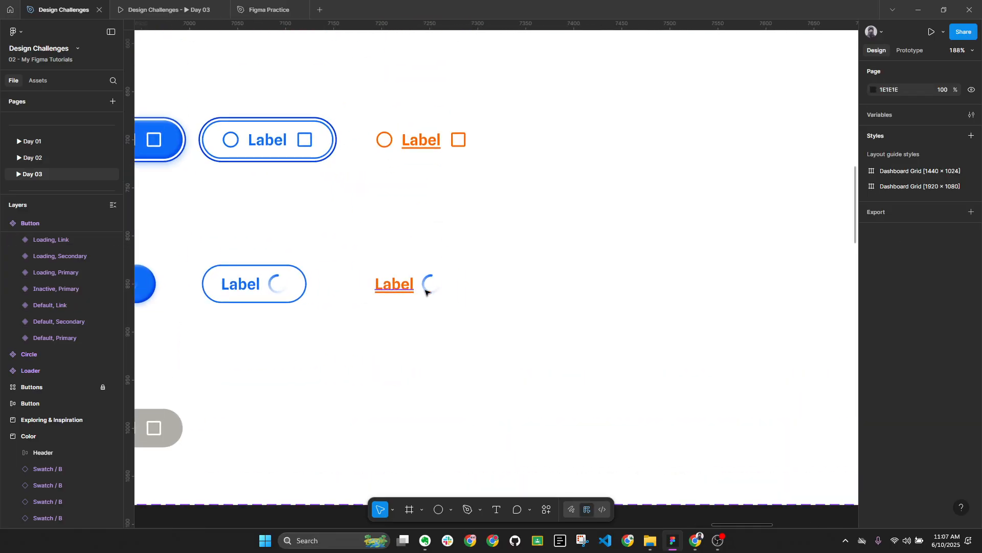
double_click(401, 286)
left_click(895, 487)
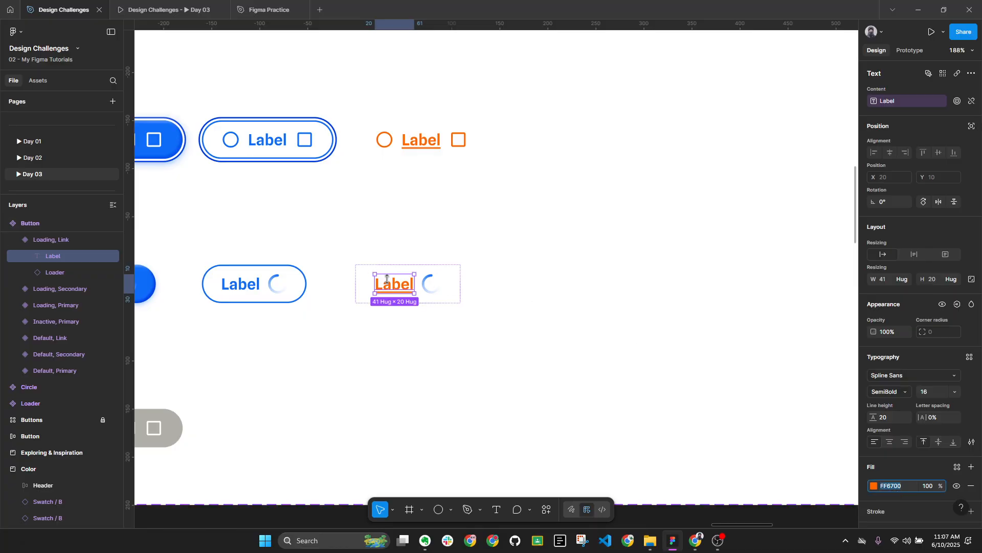
double_click(425, 283)
scroll(430, 284, "up", 3)
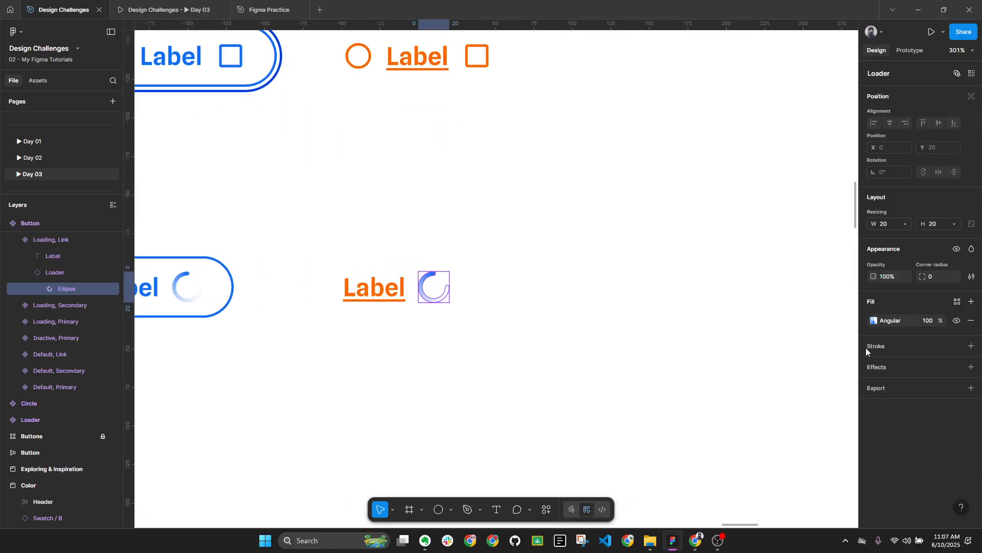
left_click(873, 321)
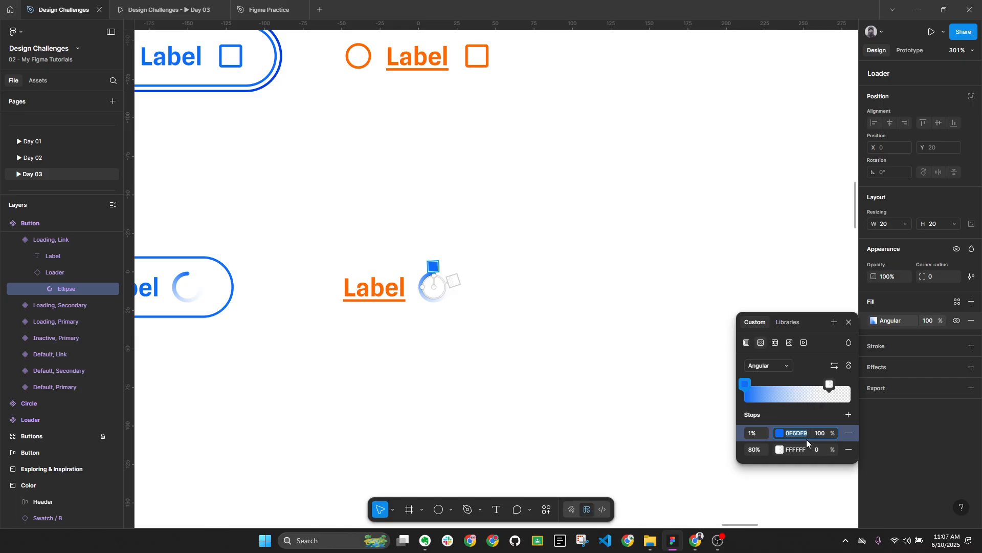
key("Return")
key("Escape")
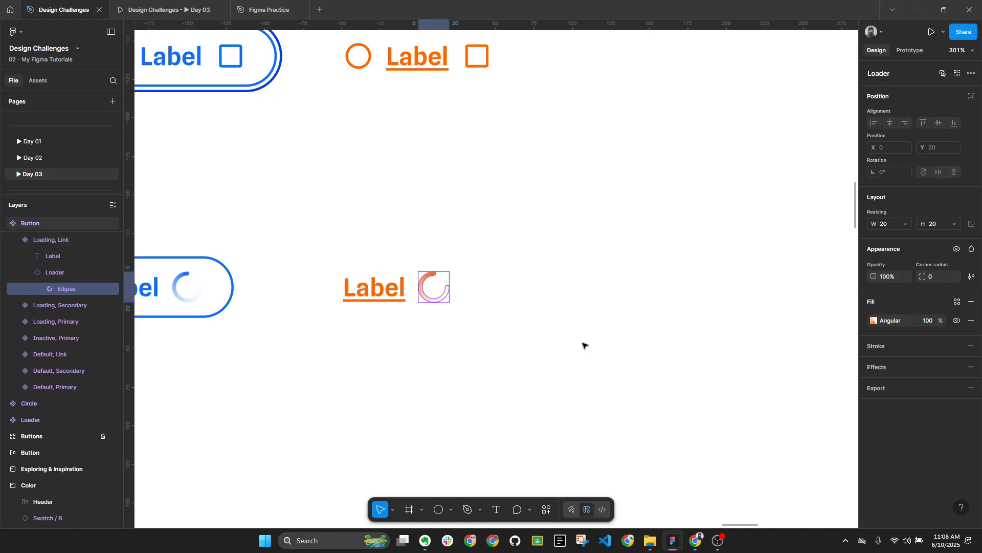
scroll(589, 348, "down", 5)
left_click(607, 361)
scroll(518, 378, "up", 3)
scroll(492, 380, "up", 2)
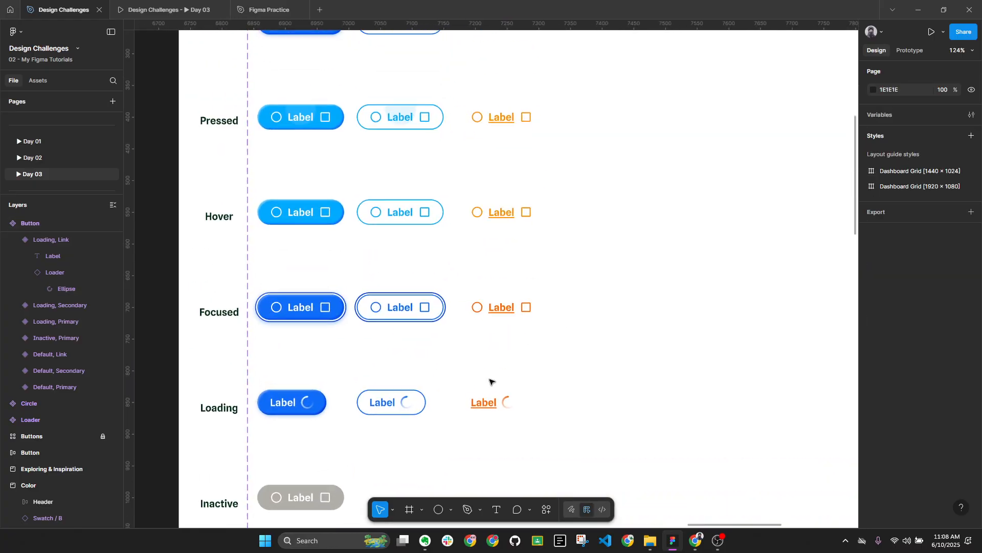
Select all variants in the Button component set and collapse their nested layers
left_click(496, 409)
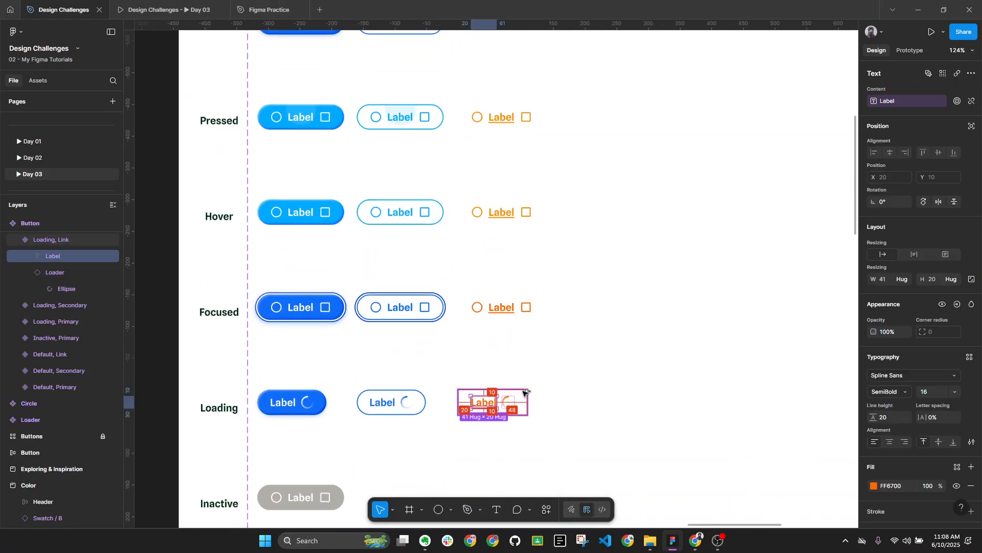
key("alt+l")
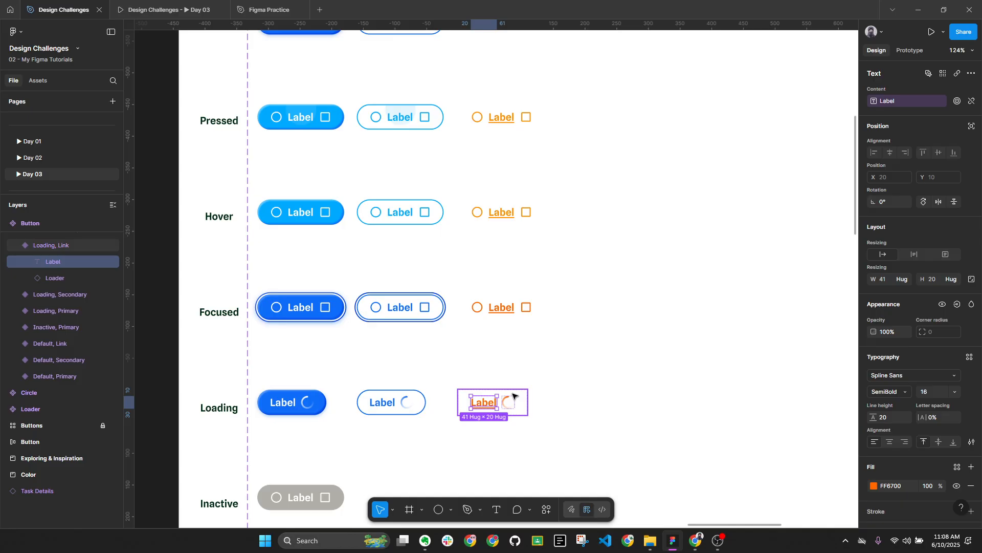
left_click(497, 316)
scroll(566, 343, "down", 3)
left_click_drag(595, 300, 510, 312)
scroll(469, 228, "up", 1)
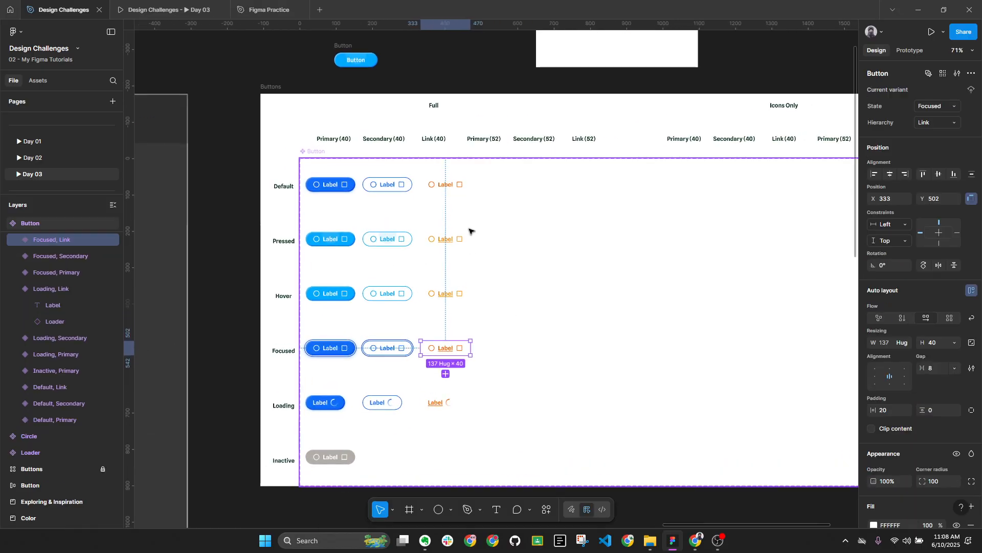
left_click(372, 417)
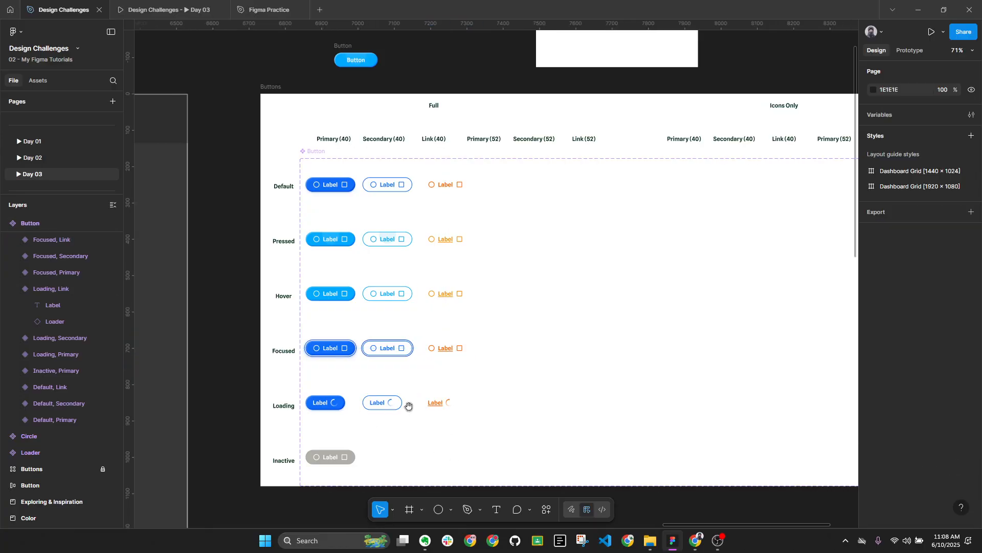
scroll(405, 406, "down", 1)
left_click(348, 429)
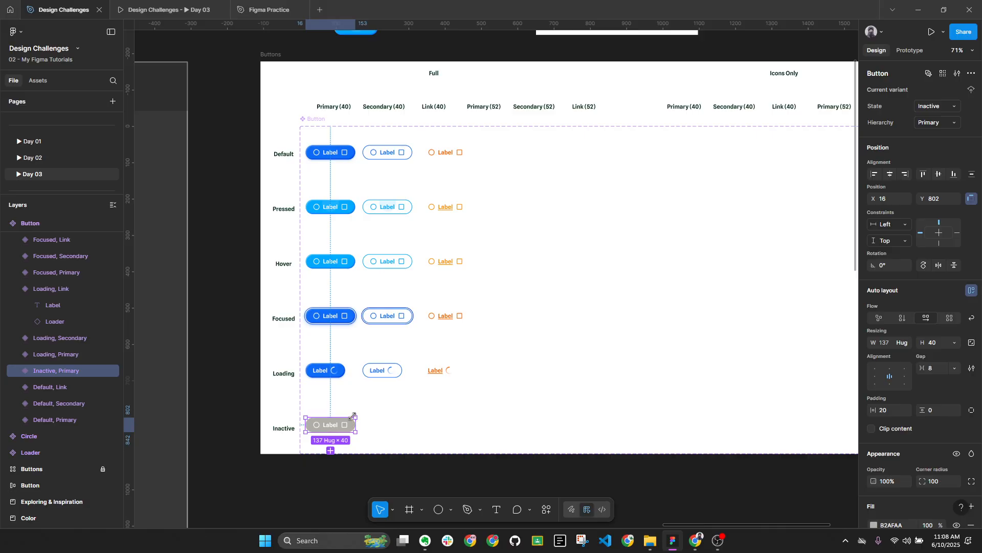
key("ctrl+a")
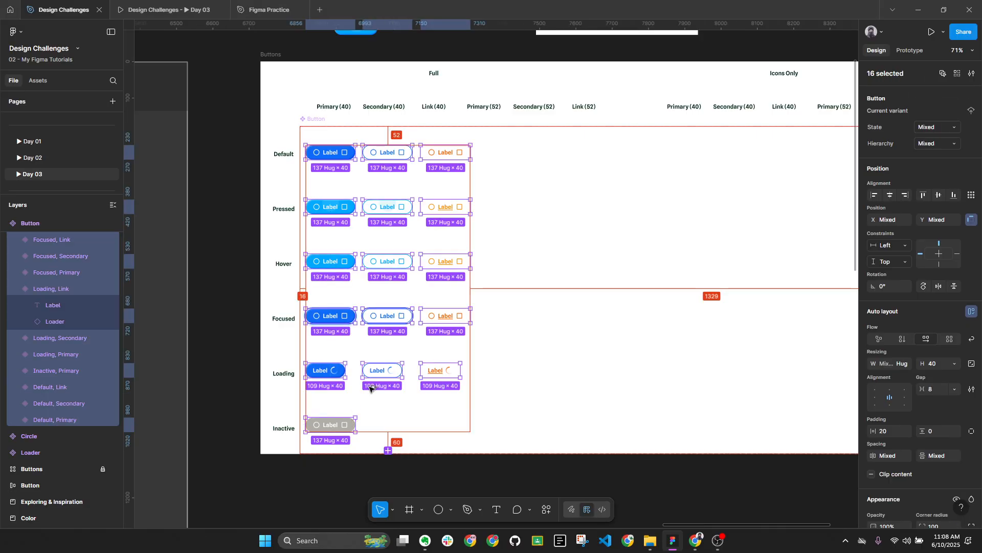
key("alt+l")
left_click(454, 374)
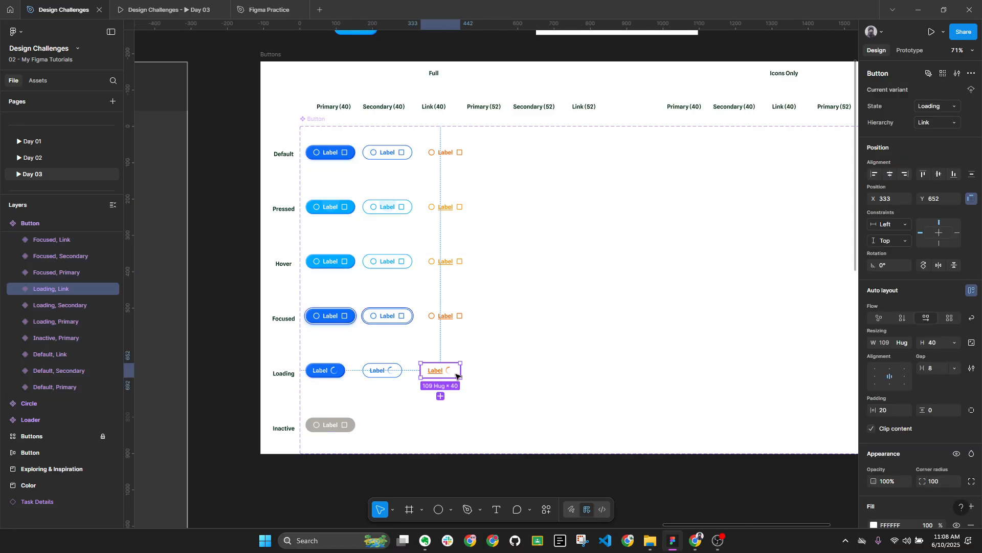
key("ctrl+a")
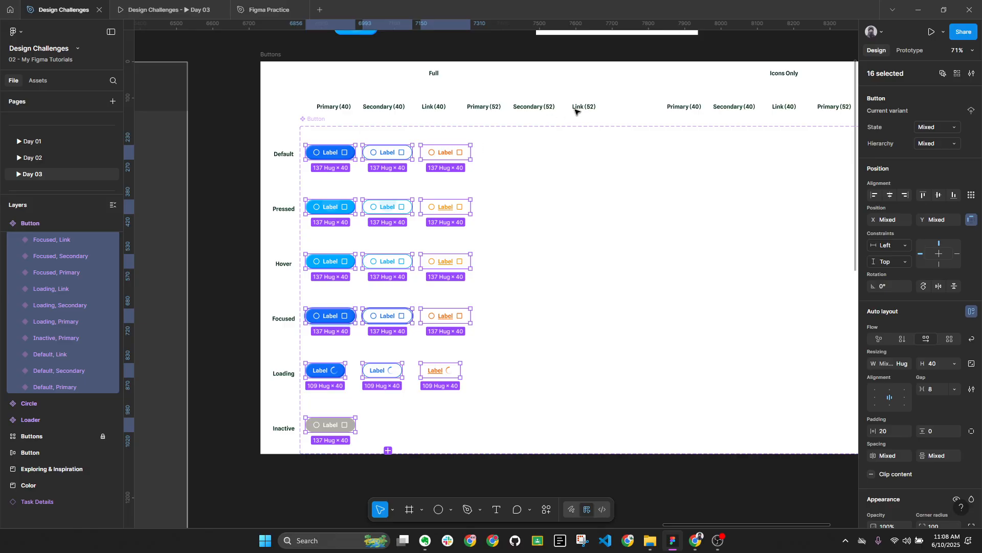
key("alt+l")
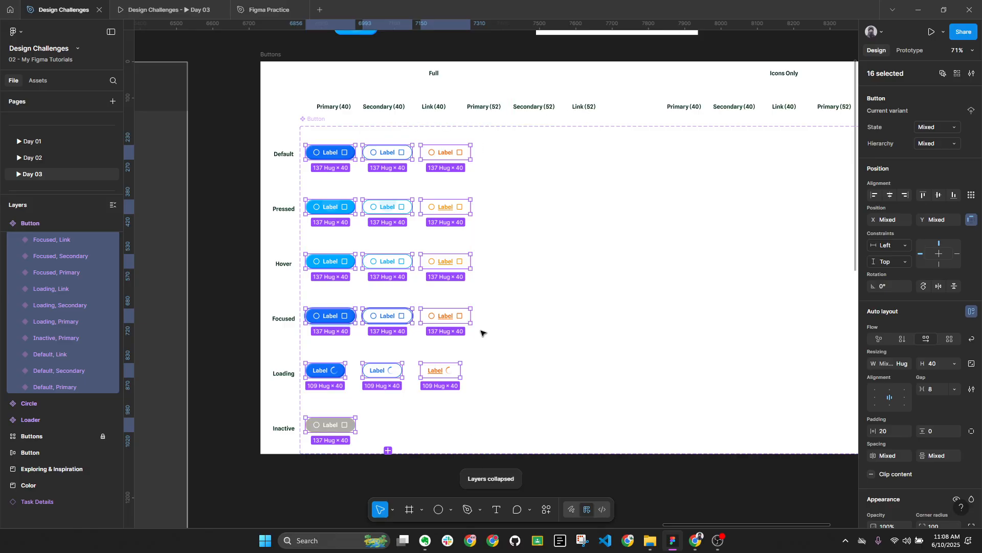
Reorder the Button component set's properties so that Hierarchy comes before State
left_click(316, 127)
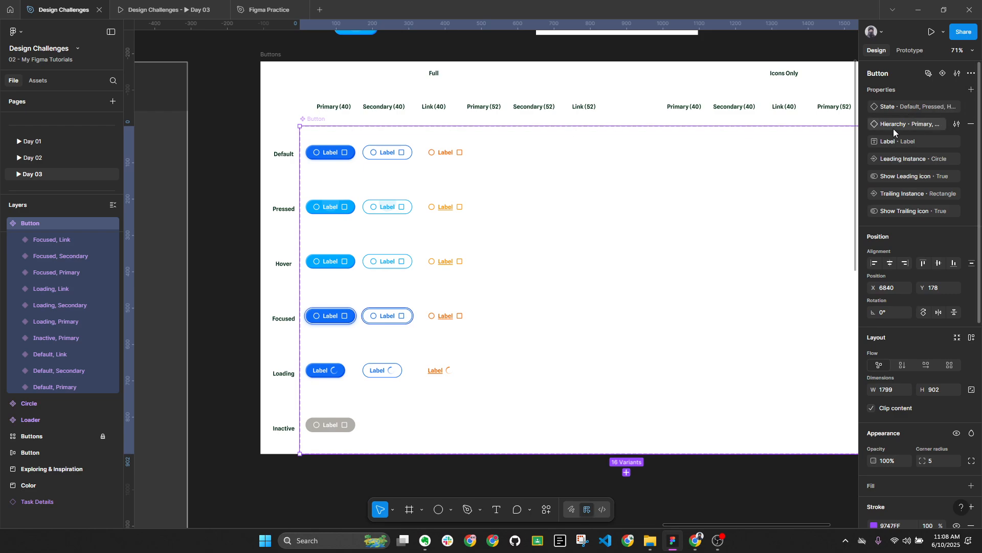
left_click(862, 126)
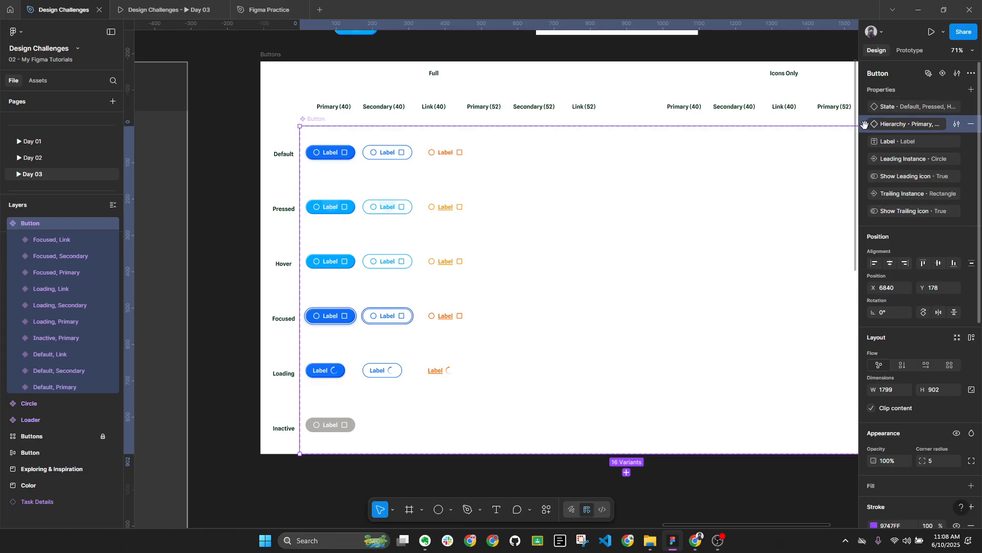
mouse_move(864, 124)
left_mouse_down()
mouse_move(869, 95)
mouse_move(876, 123)
mouse_move(868, 125)
mouse_move(869, 108)
mouse_move(865, 127)
left_mouse_up()
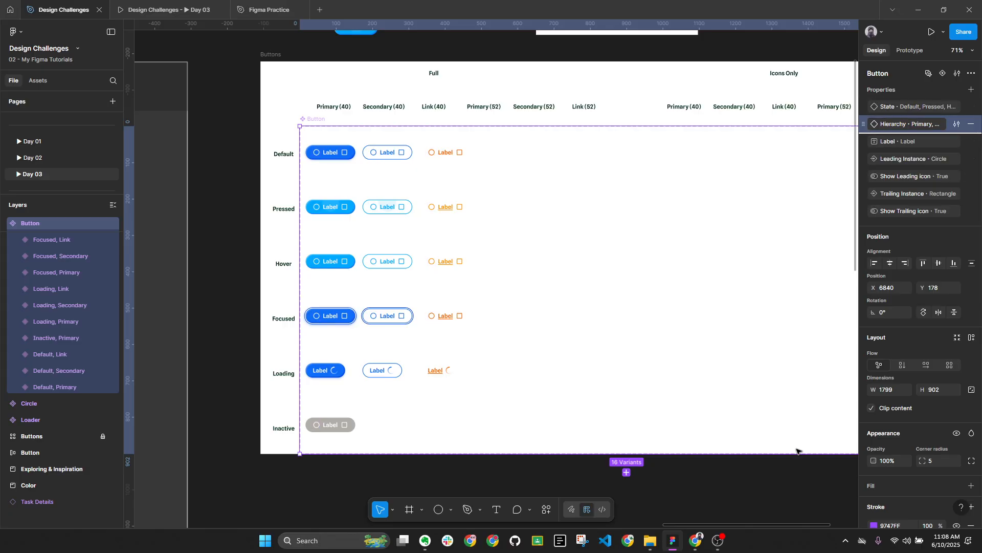
left_click(731, 486)
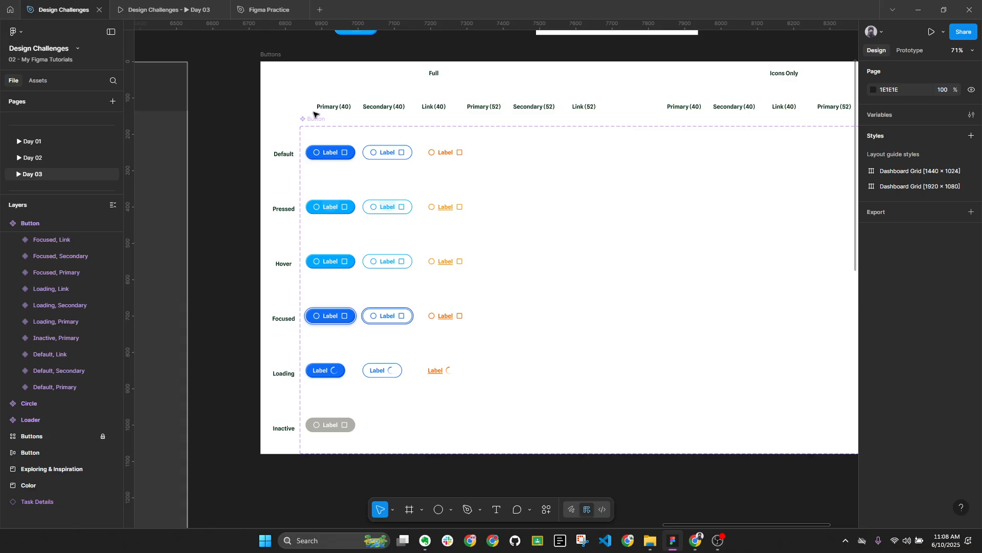
left_click(582, 121)
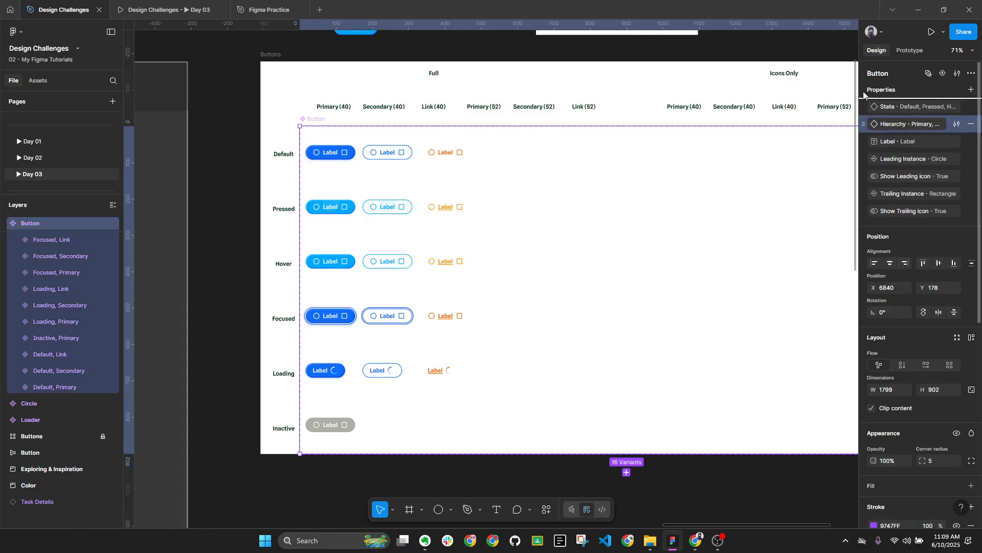
Create a variant property named Size with the value 40 on the Button component set
left_click(971, 90)
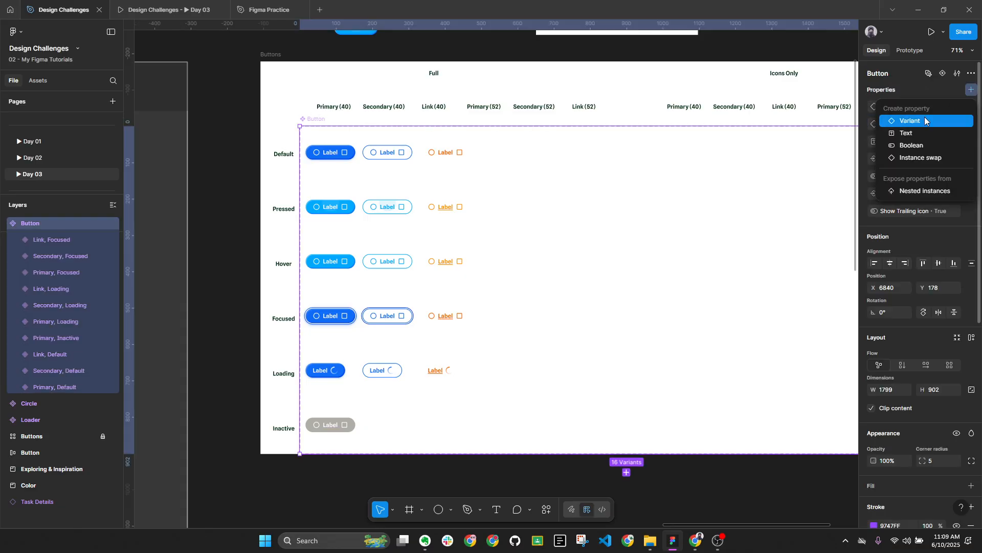
left_click(925, 116)
type("Size")
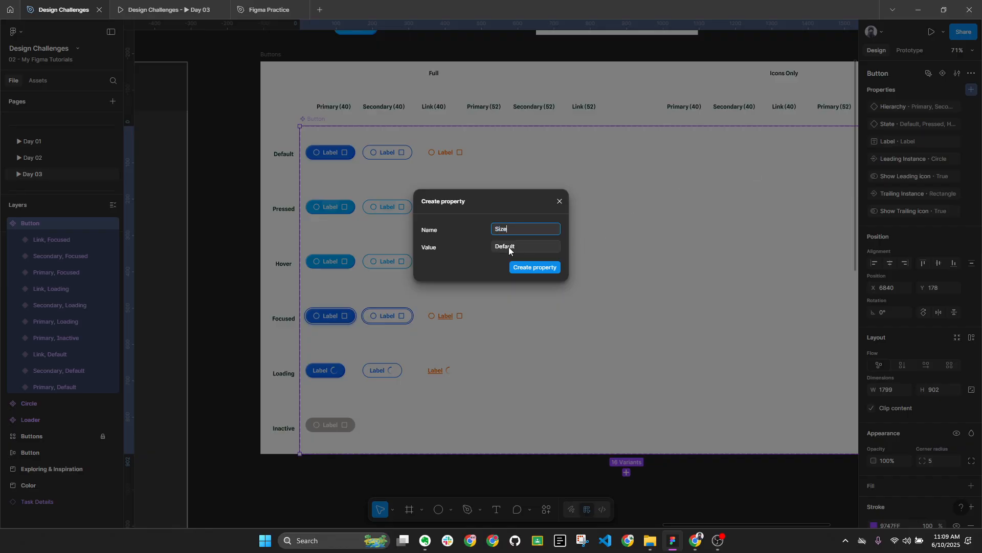
left_click(509, 247)
key("Return")
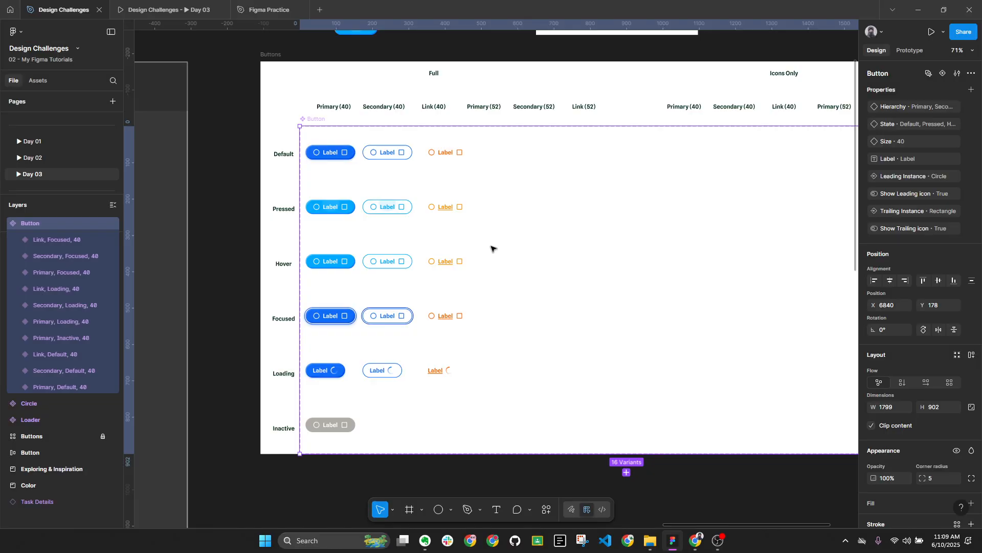
Duplicate all sixteen Button variants, set the copies' Size property to 52, and place them beside the Link (40) column
left_click(441, 160)
key("ctrl+a")
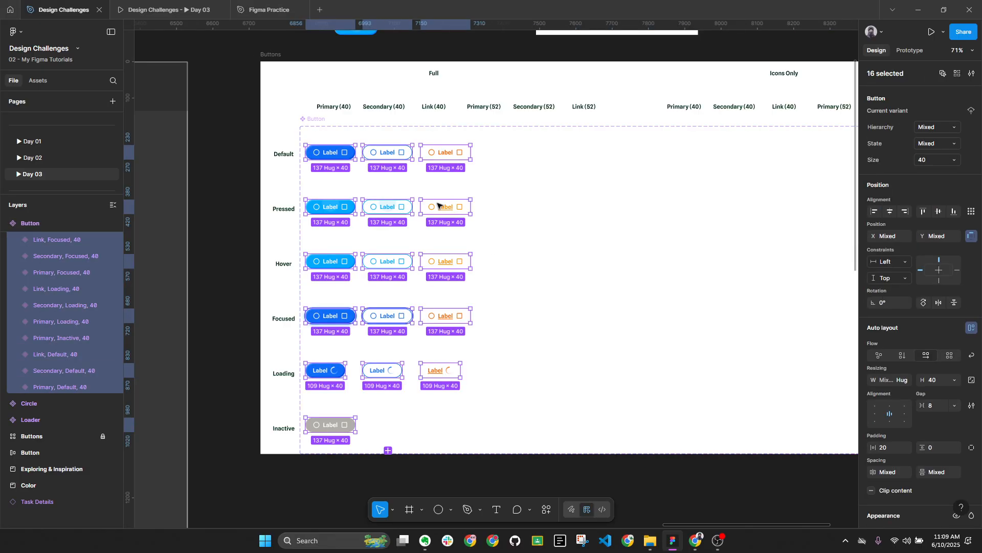
left_click(390, 450)
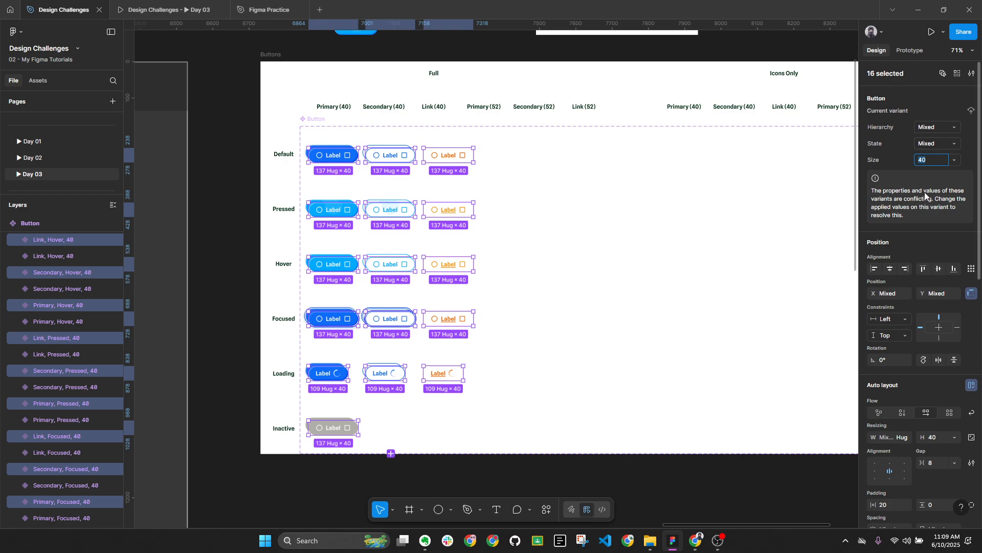
key("Return")
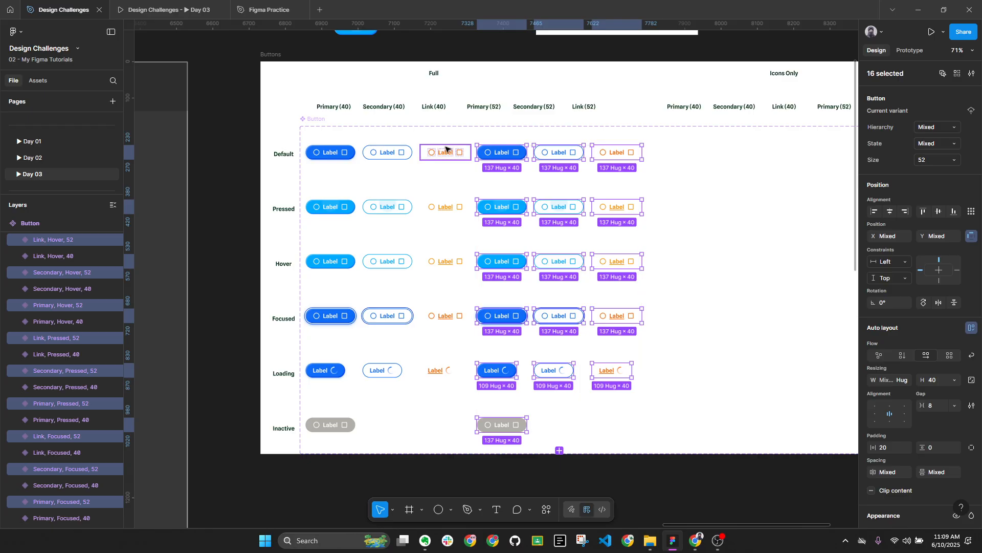
Nudge the size 52 variants left under their column headings, and collapse the layer list
key("shift+Left")
key("shift+Left")
key("shift+Right")
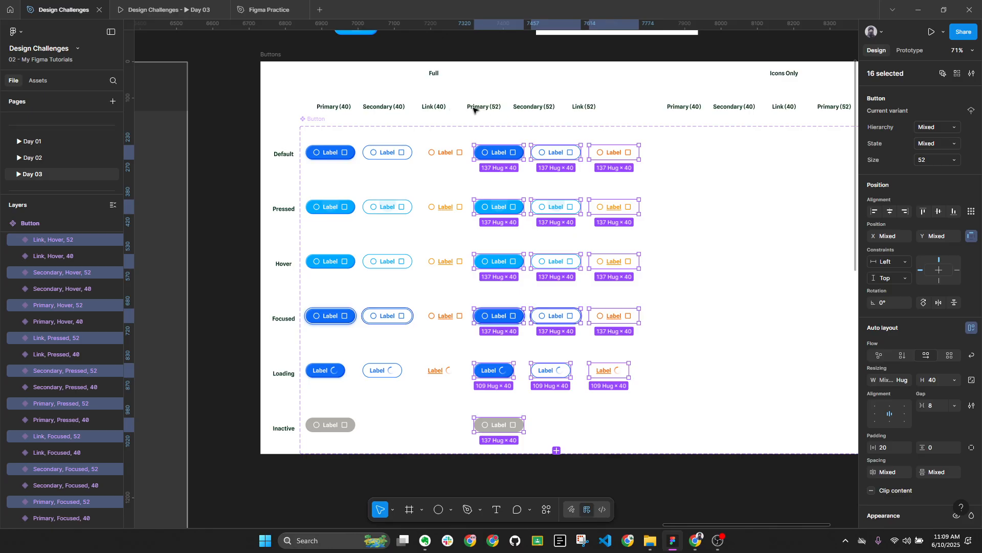
left_click(285, 65)
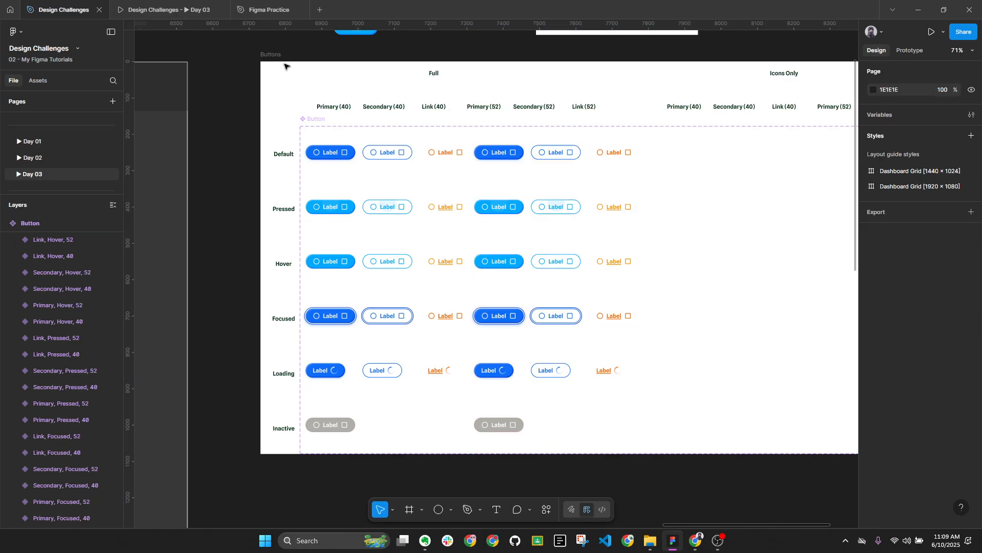
key("alt+l")
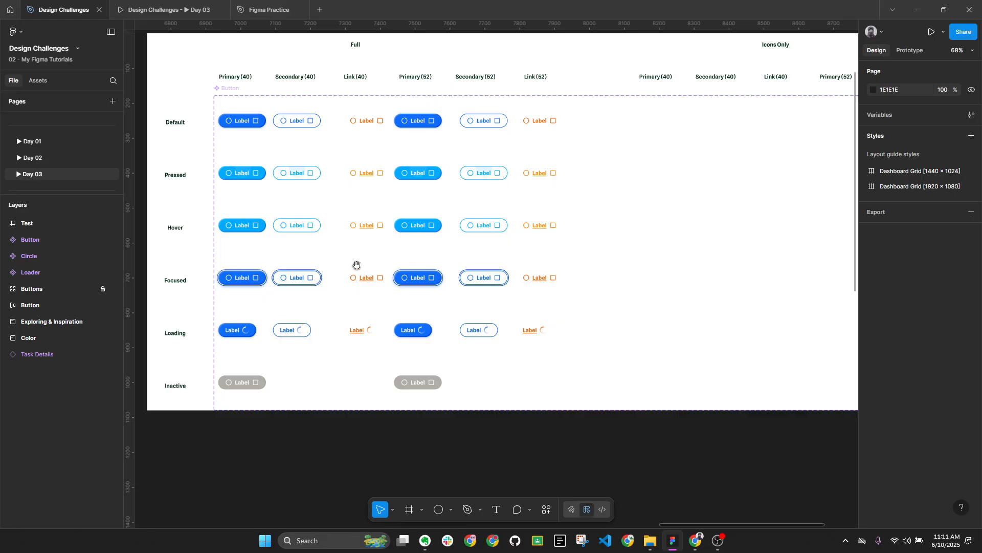
Set the height of all sixteen size 52 Button variants to 52
left_click_drag(391, 226, 400, 252)
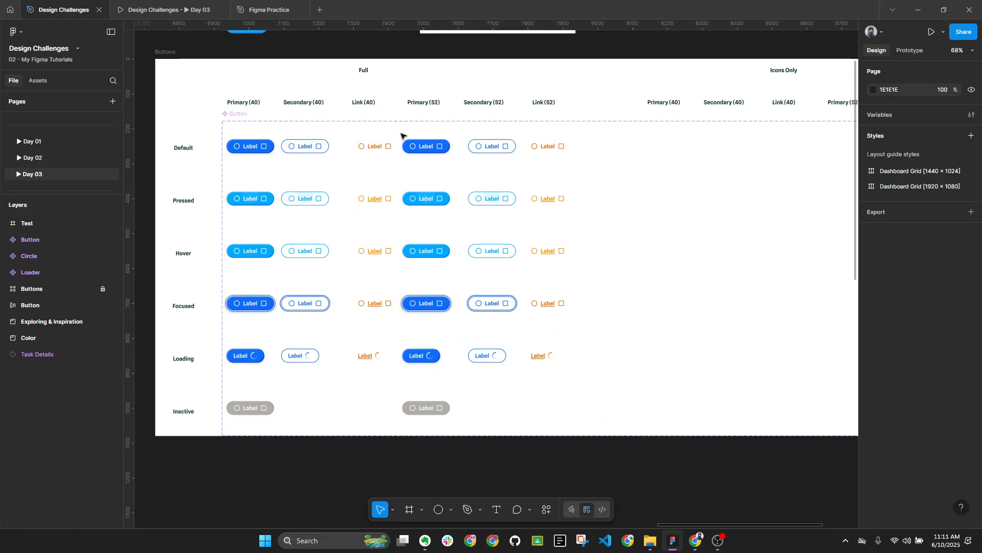
scroll(404, 137, "up", 1)
left_click(427, 147)
left_click(506, 152, "shift")
left_click(563, 147, "shift")
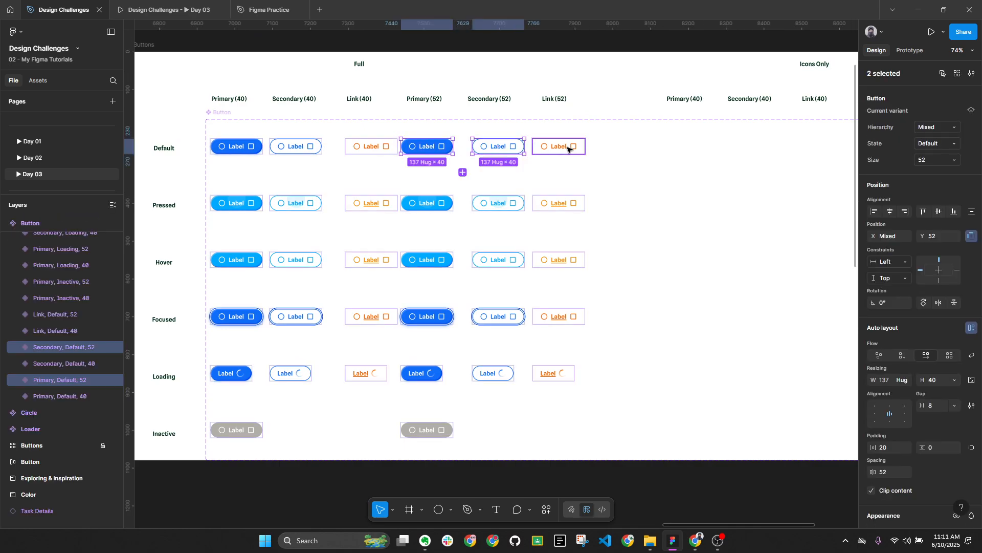
left_click(546, 203, "shift")
left_click(499, 203, "shift")
left_click(427, 203, "shift")
left_click(436, 265, "shift")
left_click(499, 260, "shift")
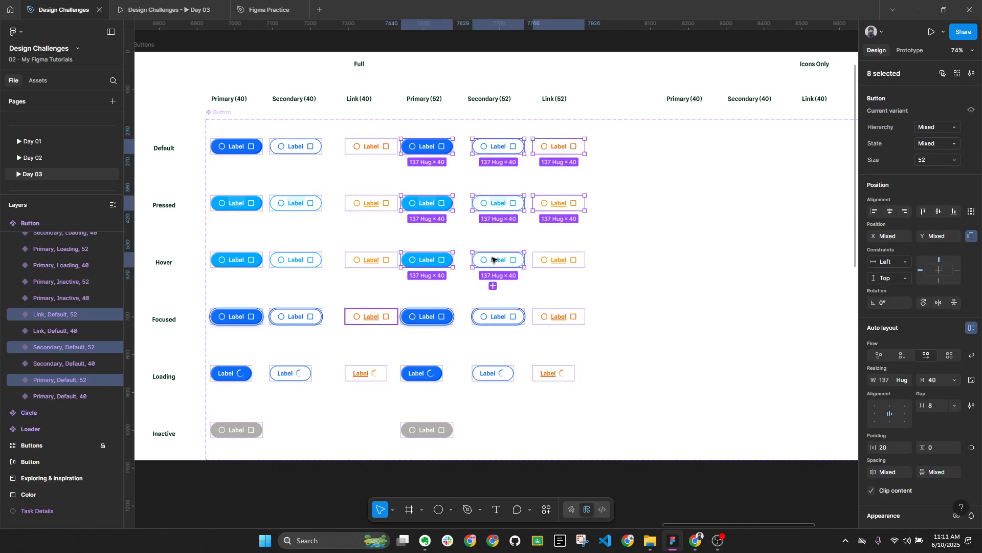
left_click(558, 260, "shift")
scroll(517, 218, "down", 2)
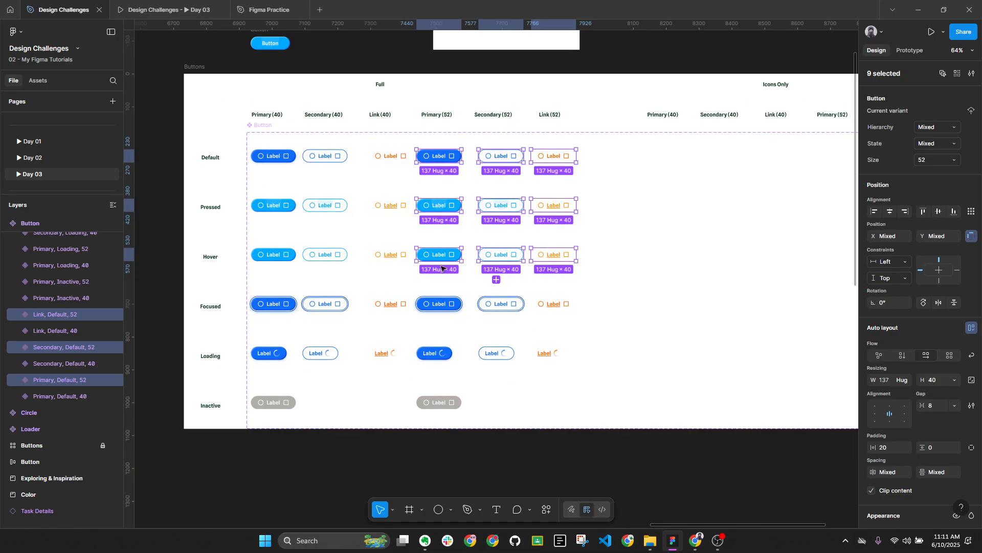
left_click_drag(441, 441, 562, 142)
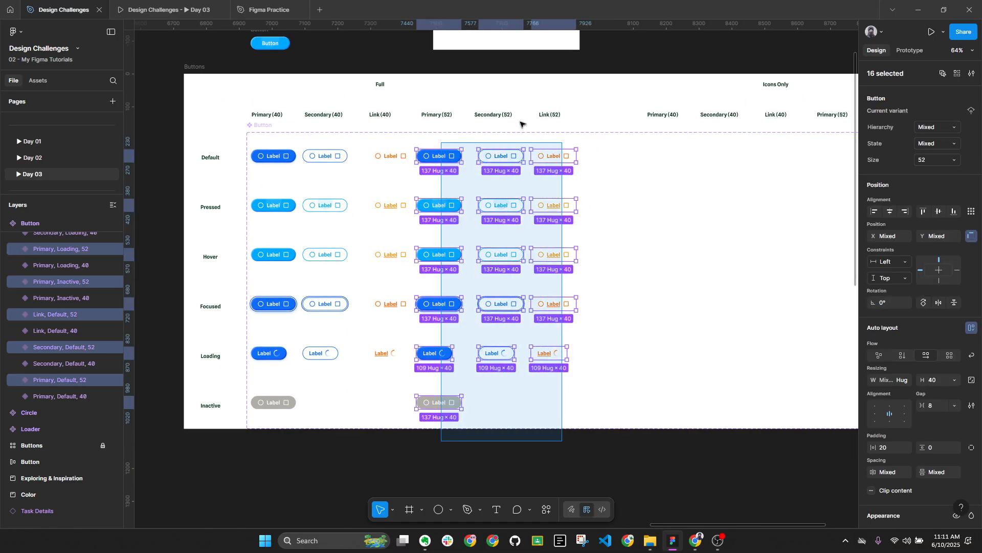
key("alt")
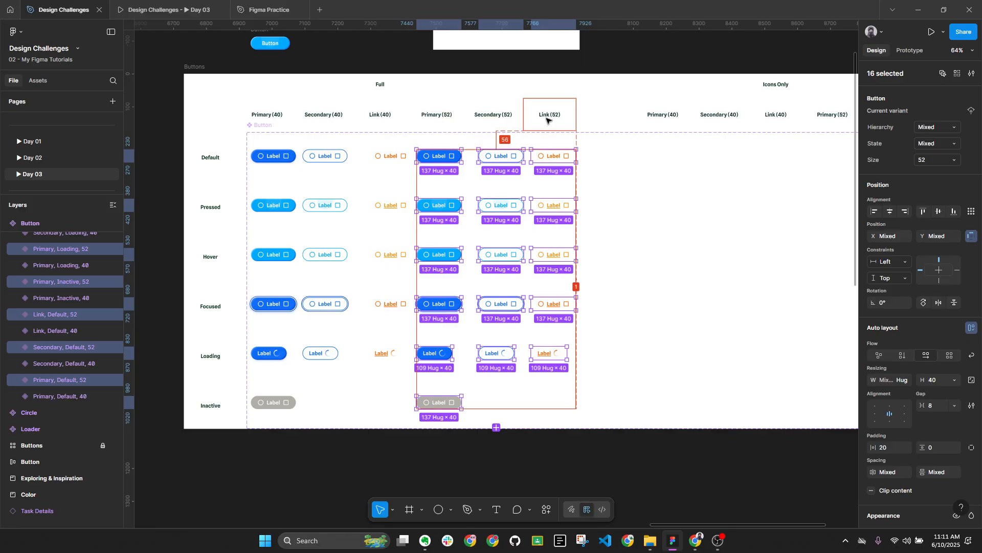
key("alt+l")
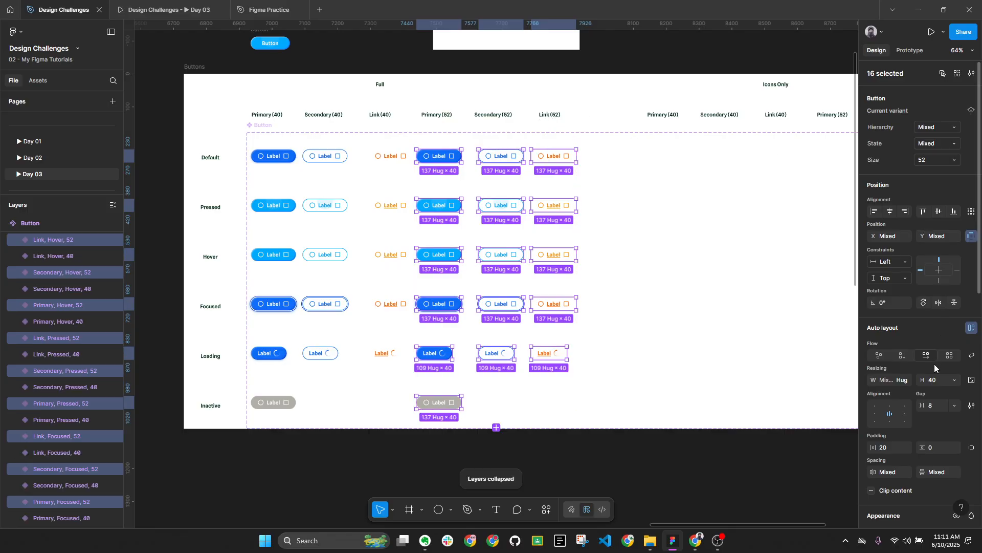
left_click(936, 382)
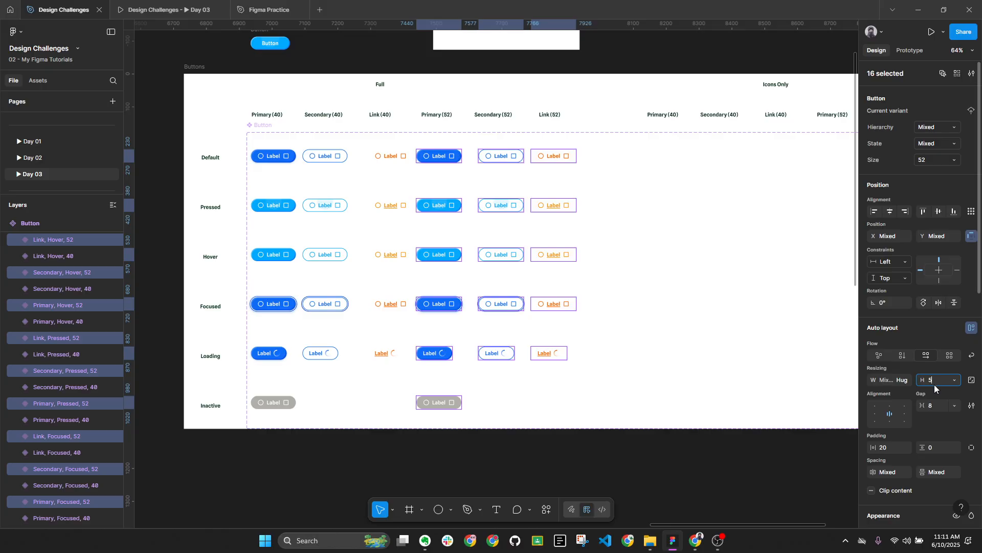
key("Return")
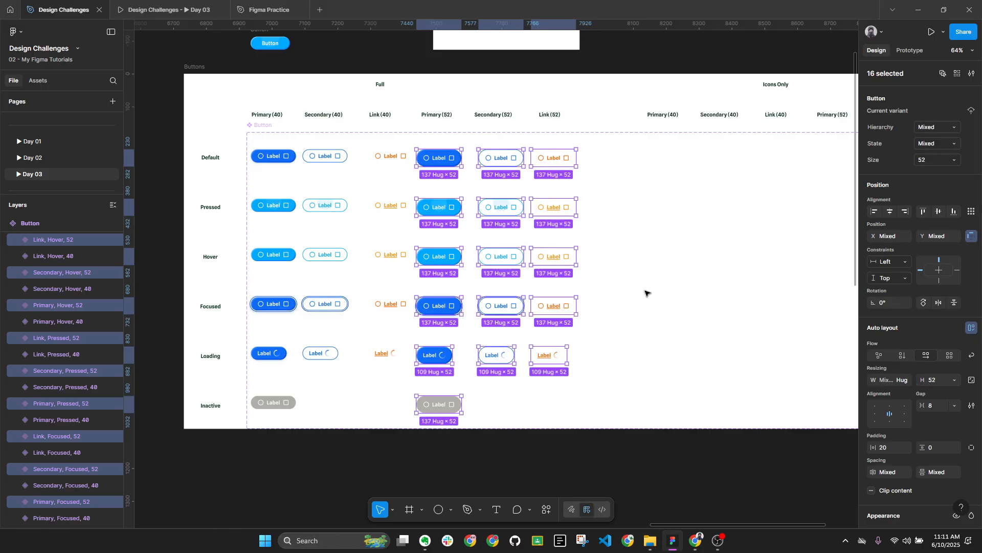
Set the horizontal padding of the size 52 Button variants to 28
scroll(449, 139, "up", 10)
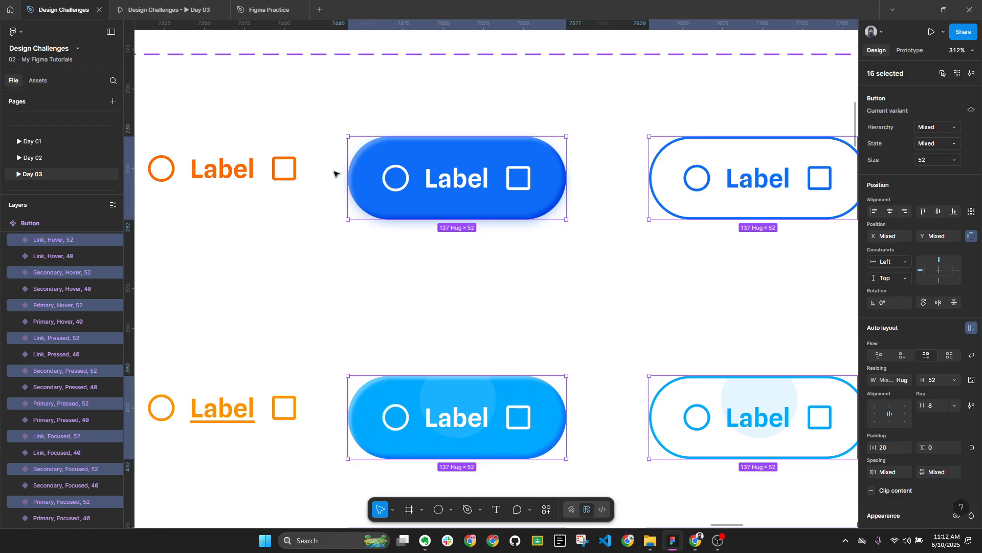
scroll(363, 182, "down", 2)
scroll(368, 191, "down", 4)
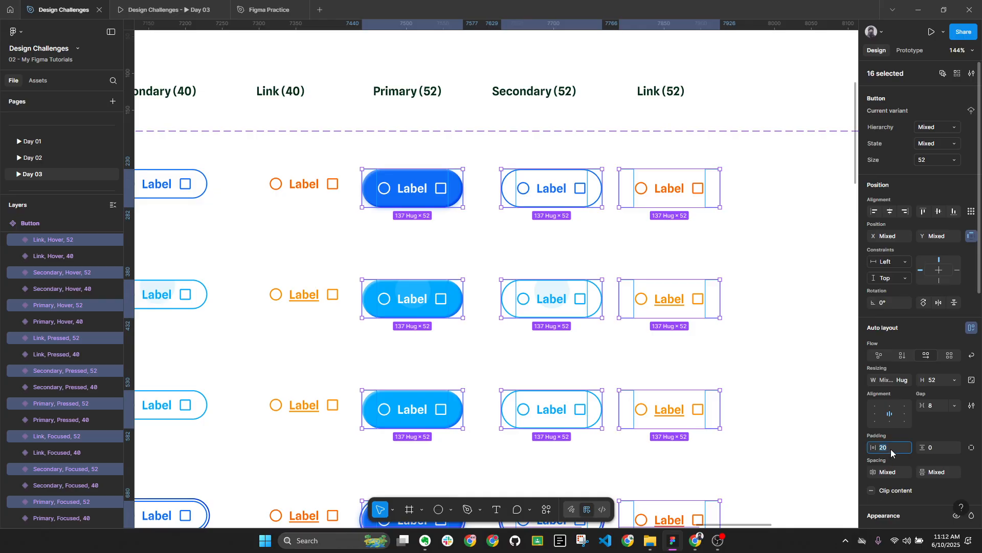
key("Return")
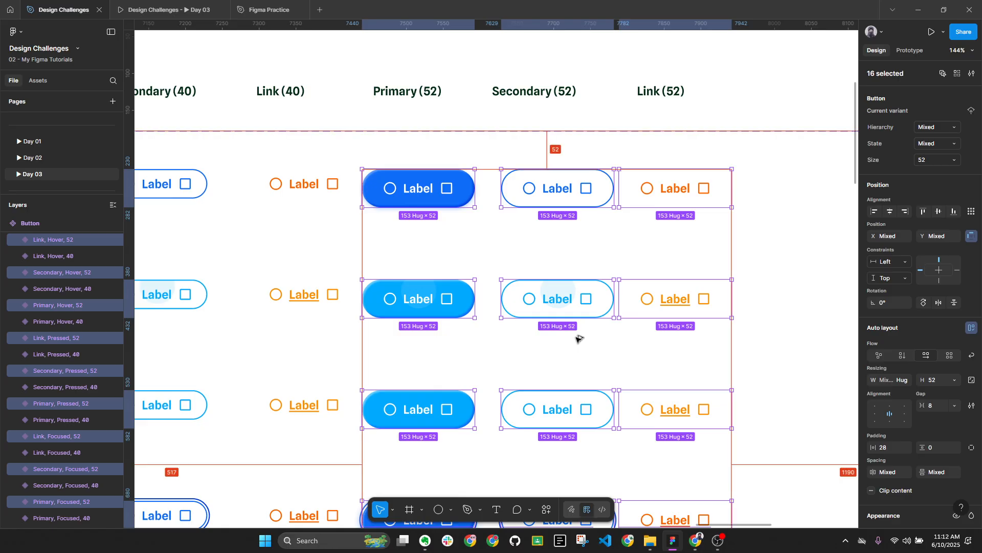
Try a horizontal padding of 32 on the size 52 variants, restore it to 28, and deselect them
key("alt+l")
type("32")
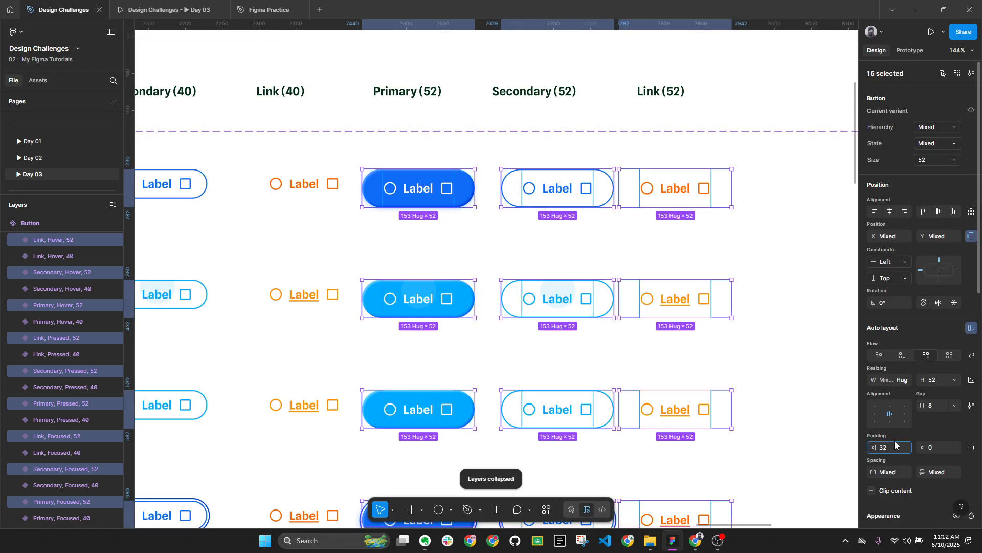
key("Return")
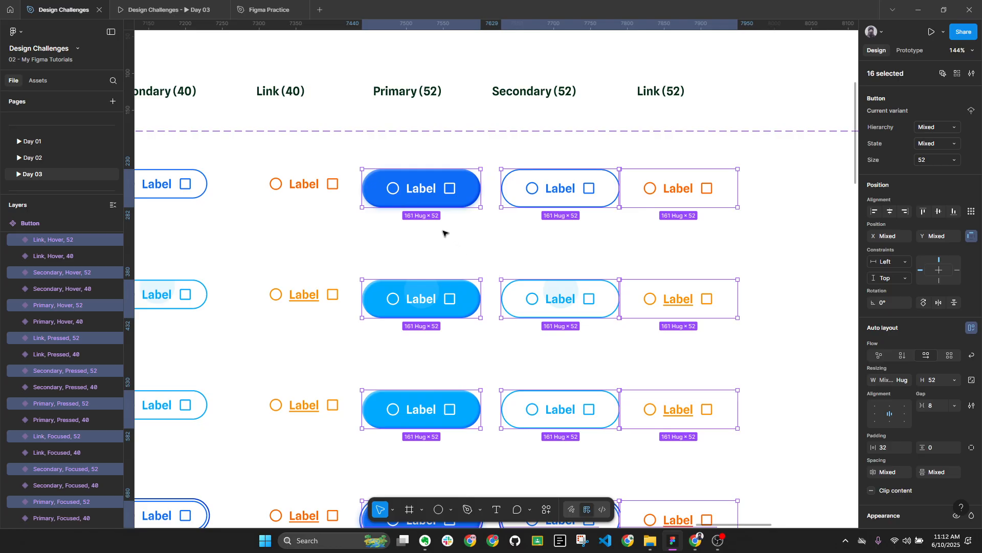
left_click(892, 450)
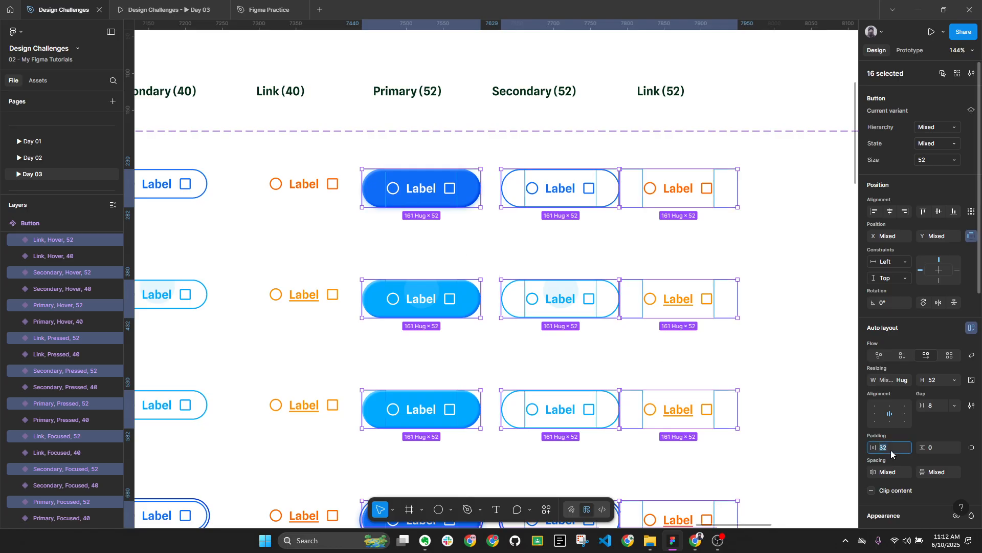
type("28")
key("Return")
scroll(487, 231, "down", 5)
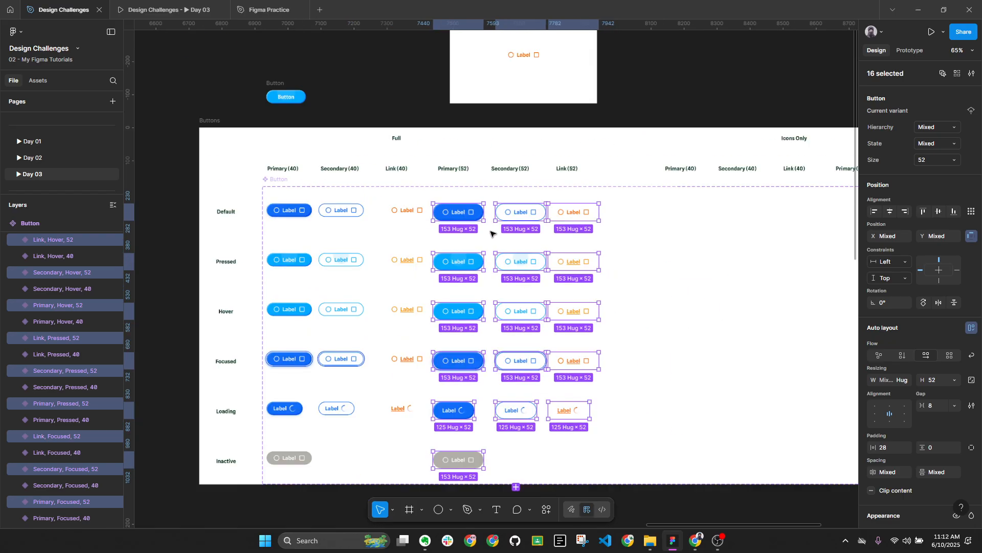
left_click(683, 494)
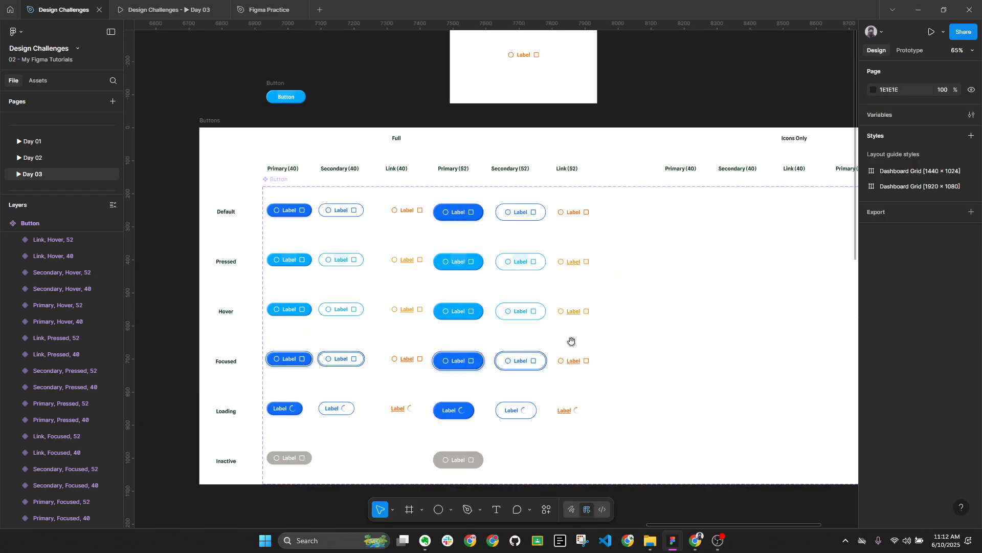
Try making all ten Link variants, in sizes 40 and 52, hug their contents in height
left_click_drag(571, 342, 606, 323)
scroll(412, 180, "up", 3)
left_click(438, 198)
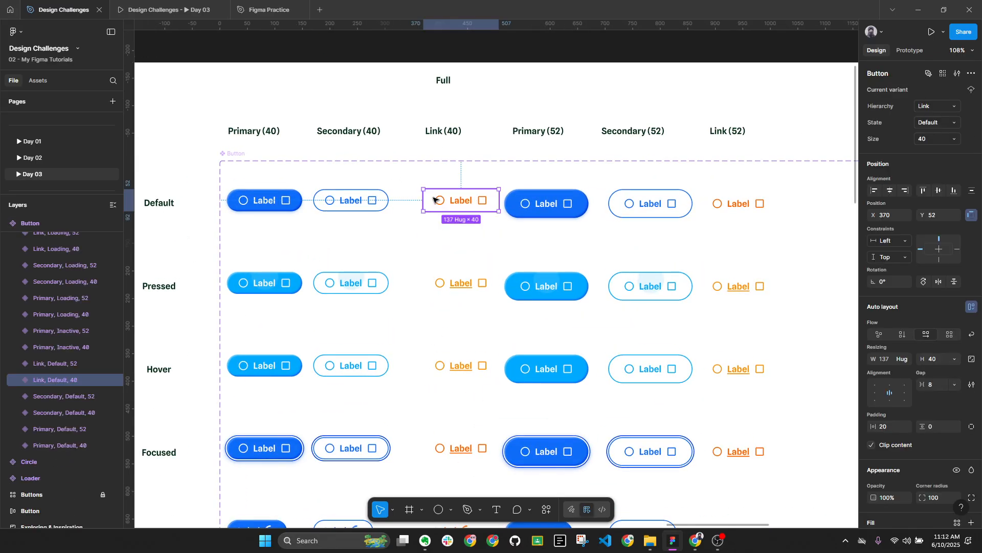
scroll(438, 199, "up", 3)
key("alt+l")
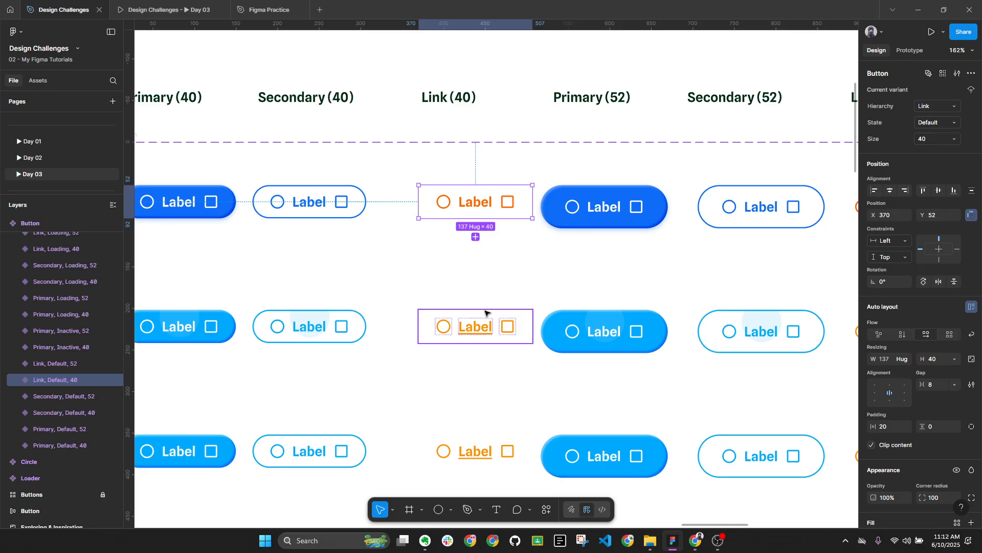
left_click(502, 325, "shift")
scroll(502, 324, "down", 3)
left_click(478, 415, "shift")
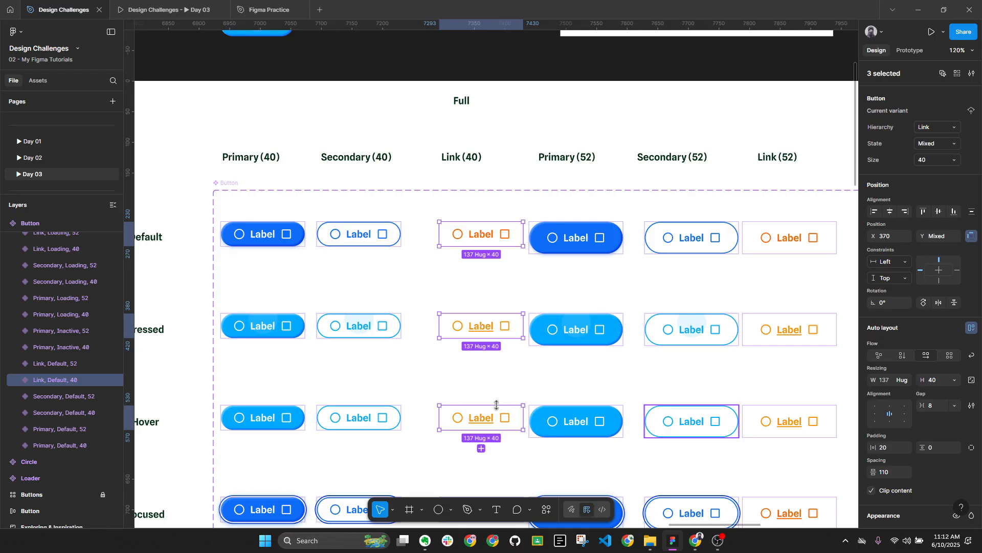
scroll(476, 358, "down", 3)
left_click(454, 368, "shift")
left_click(463, 459, "shift")
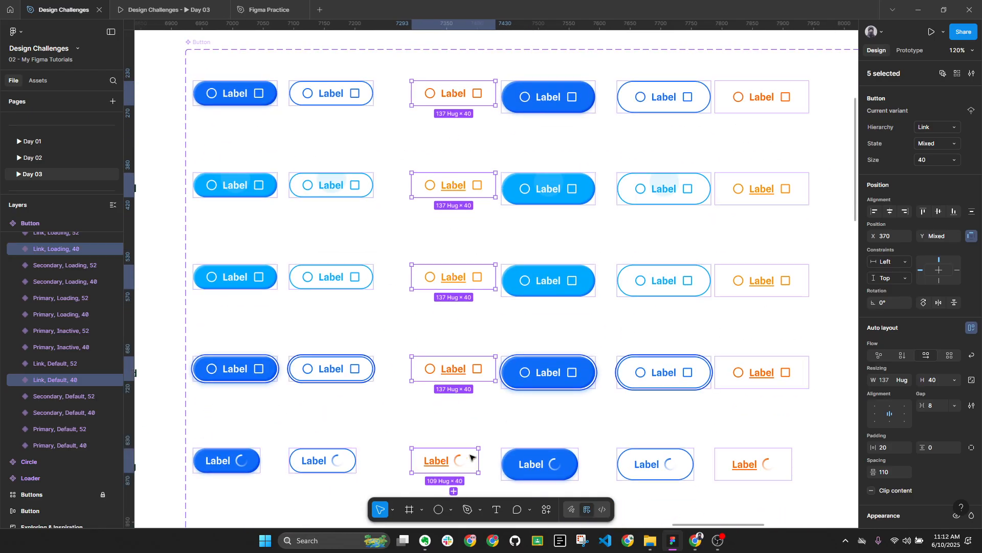
left_click(747, 465, "shift")
left_click(759, 373, "shift")
left_click(766, 281, "shift")
left_click(768, 199, "shift")
left_click(768, 102, "shift")
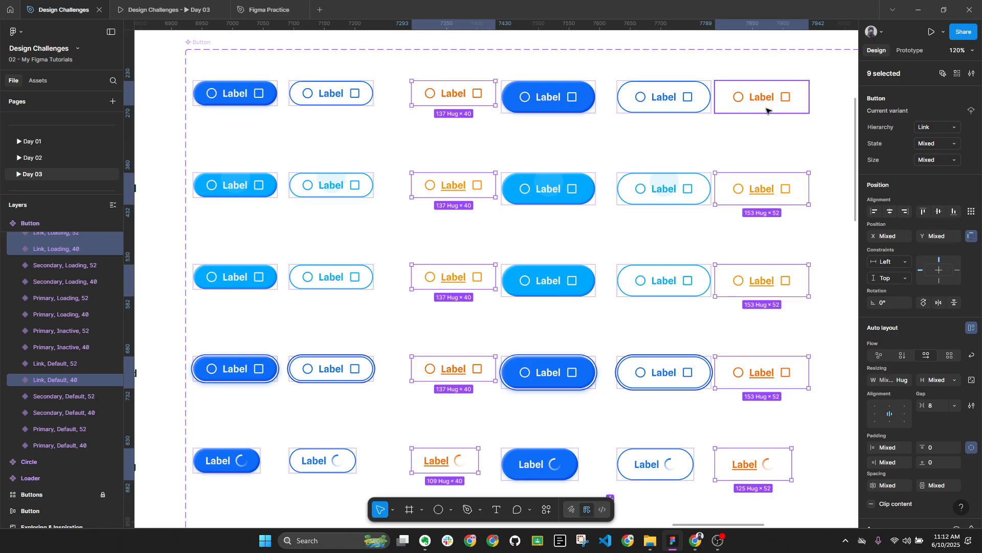
scroll(509, 309, "down", 5)
scroll(472, 253, "up", 5)
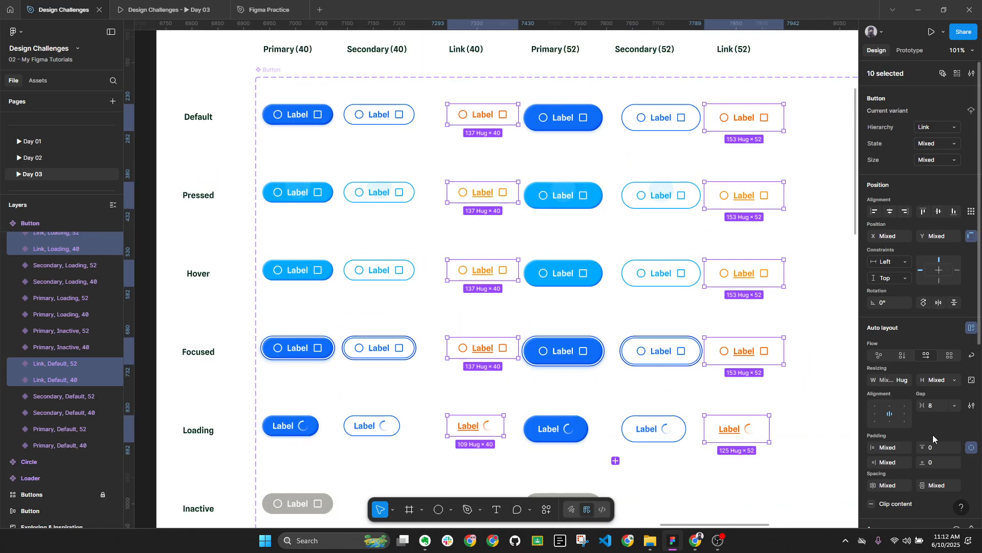
left_click(940, 382)
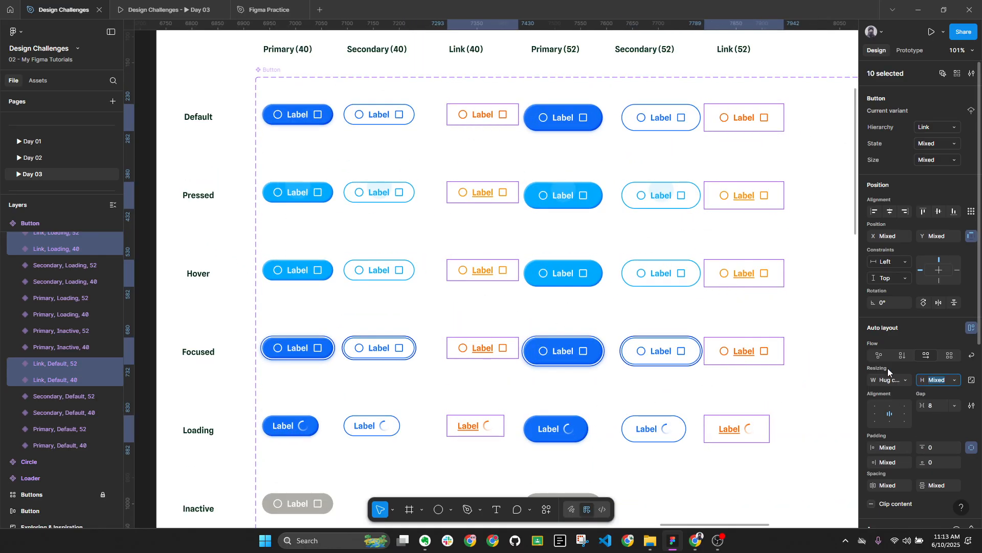
left_click(955, 380)
left_click(947, 392)
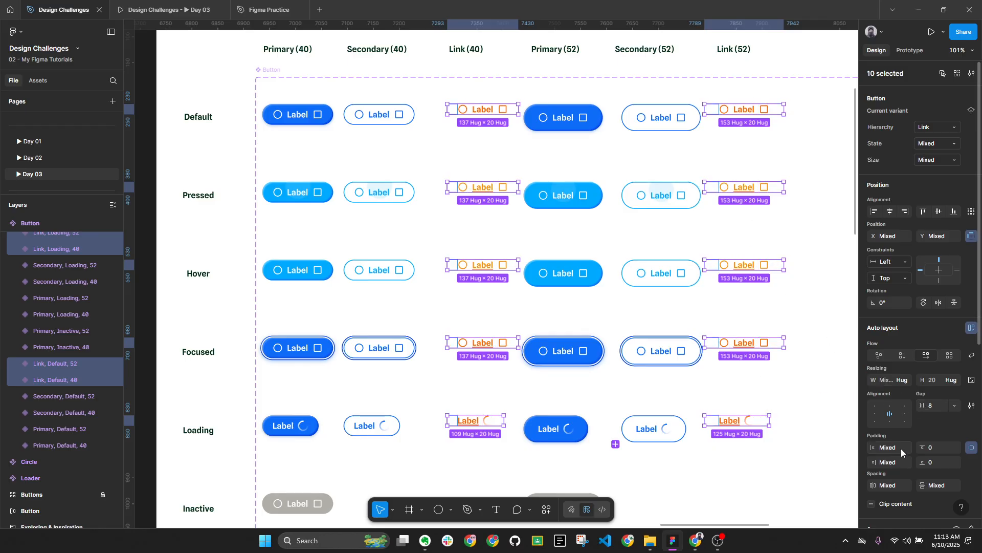
Try a uniform horizontal padding of 0 on the ten Link variants
left_click(971, 447)
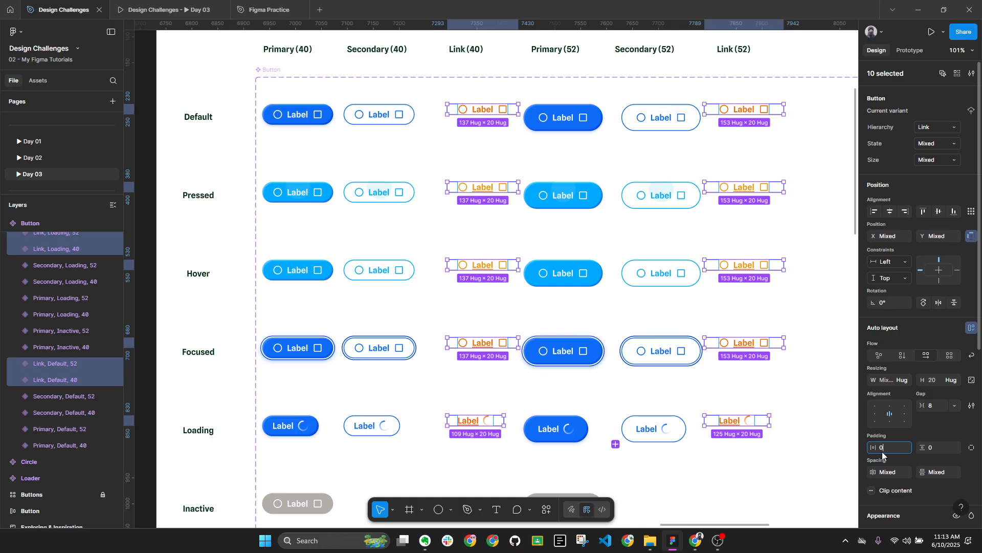
type("0")
key("Return")
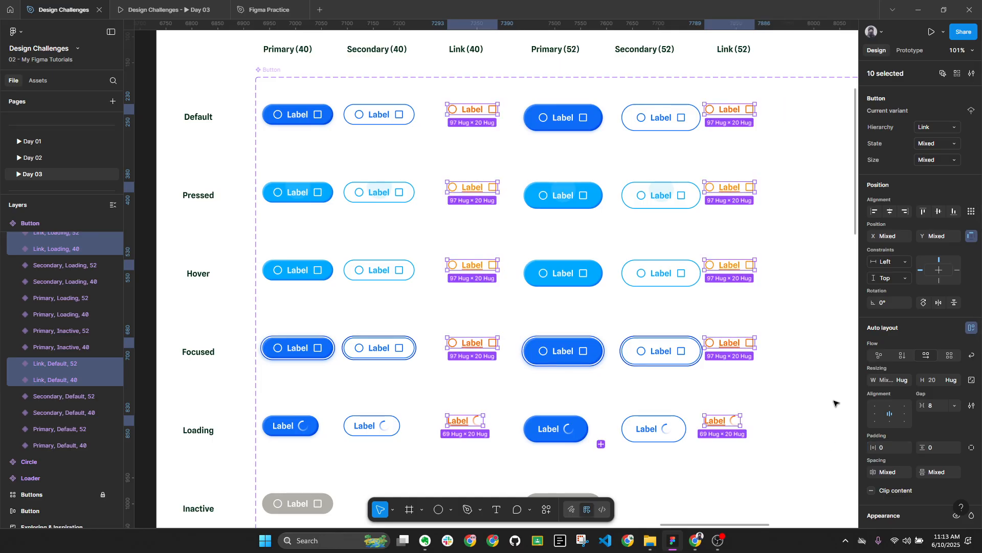
left_click(901, 381)
left_click(904, 383)
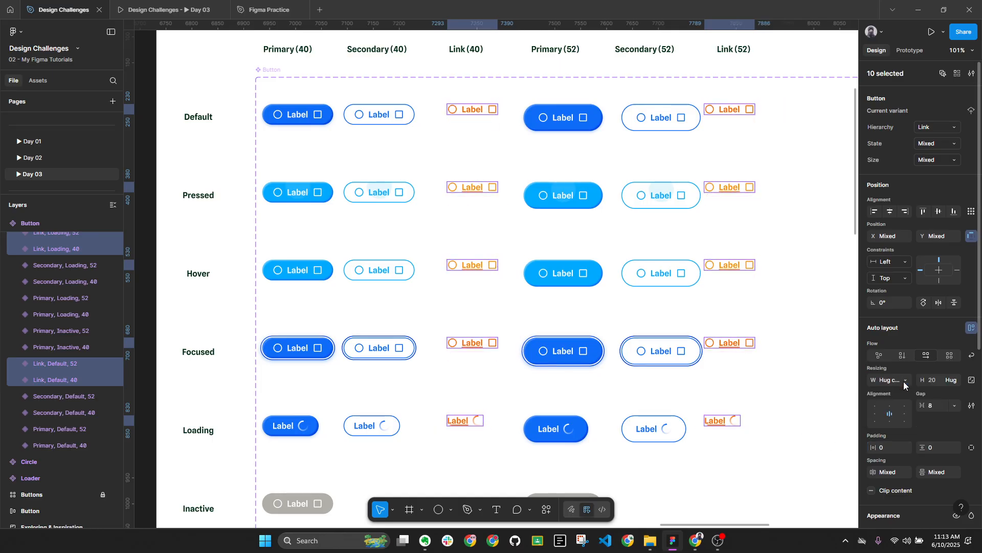
key("alt+l")
Undo the padding and height changes on the Link variants, clear the selection, and collapse the layer list
key("ctrl+z")
key("ctrl+z")
key("ctrl+z")
key("ctrl+z")
key("ctrl+z")
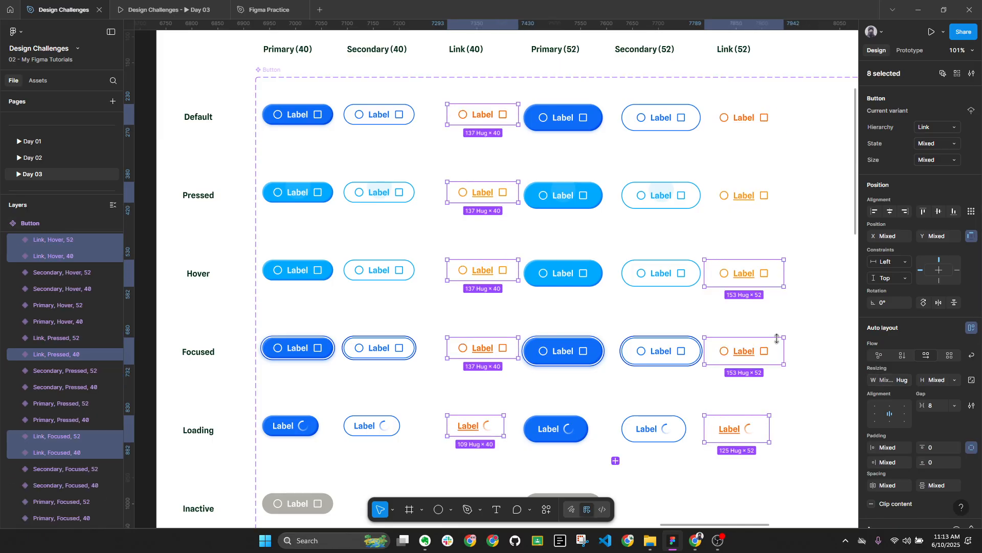
key("alt+l")
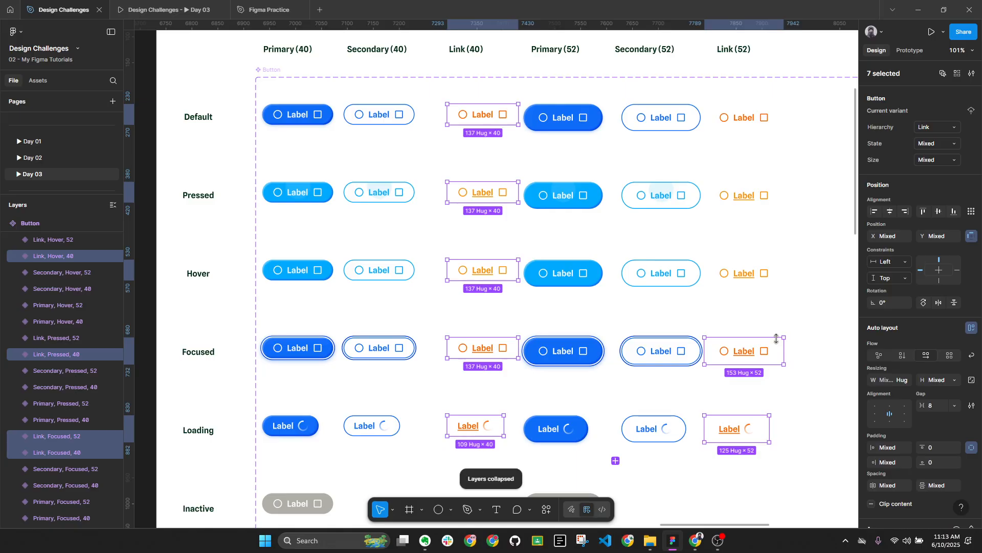
scroll(609, 223, "down", 2)
left_click(721, 471)
left_click_drag(742, 461, 687, 461)
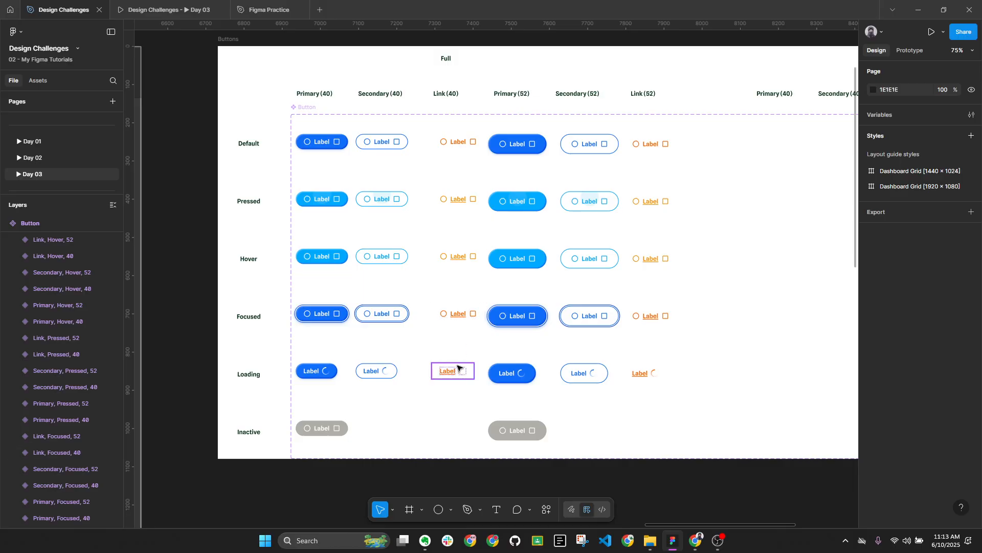
key("alt+l")
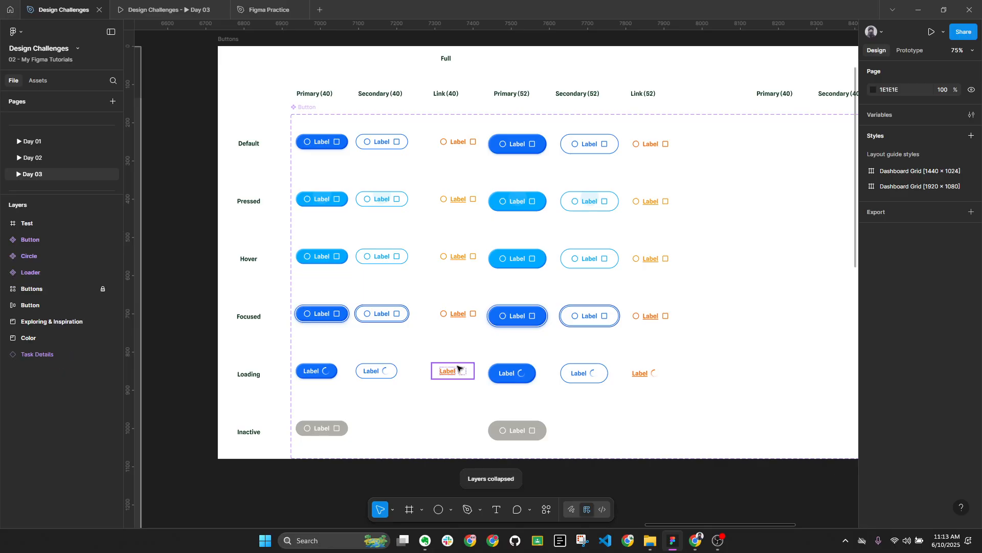
Add a variant property named Icon only with the value No to the Button component set
scroll(483, 256, "down", 1)
left_click_drag(573, 272, 446, 269)
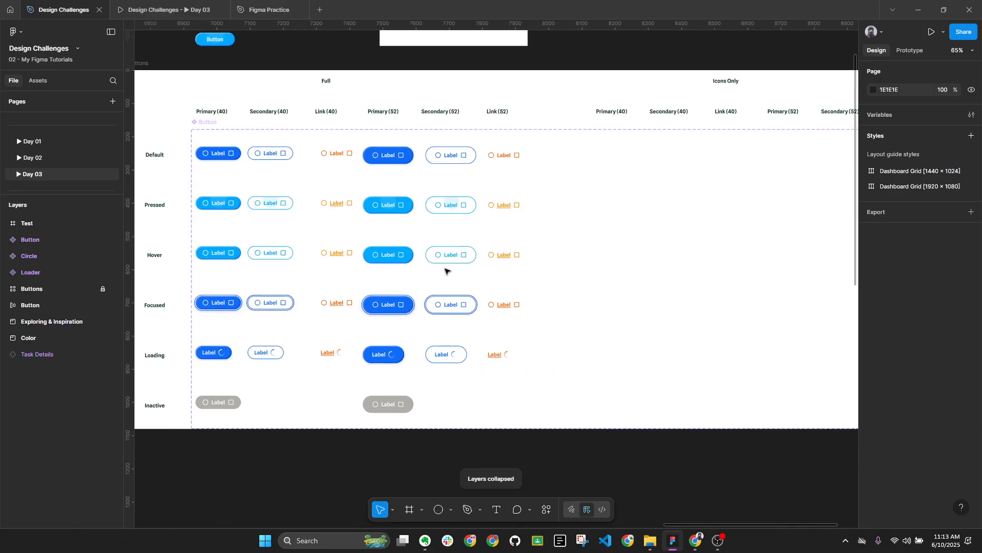
scroll(445, 270, "down", 1)
left_click(262, 148)
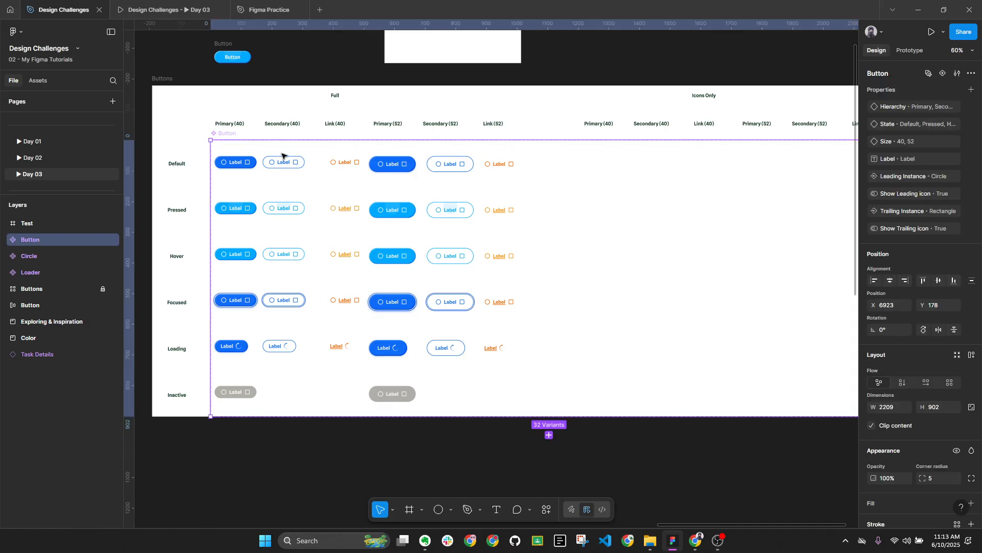
left_click(970, 90)
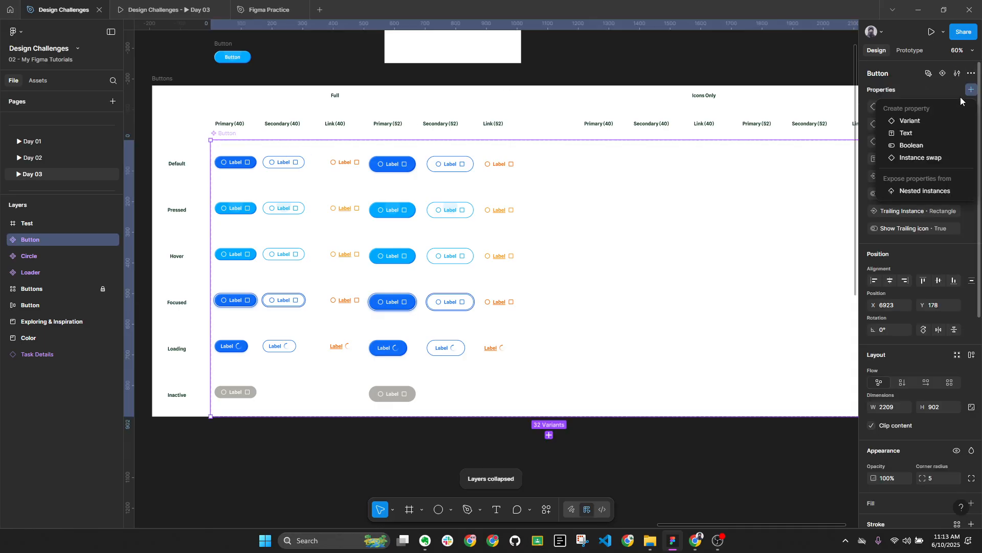
left_click(916, 121)
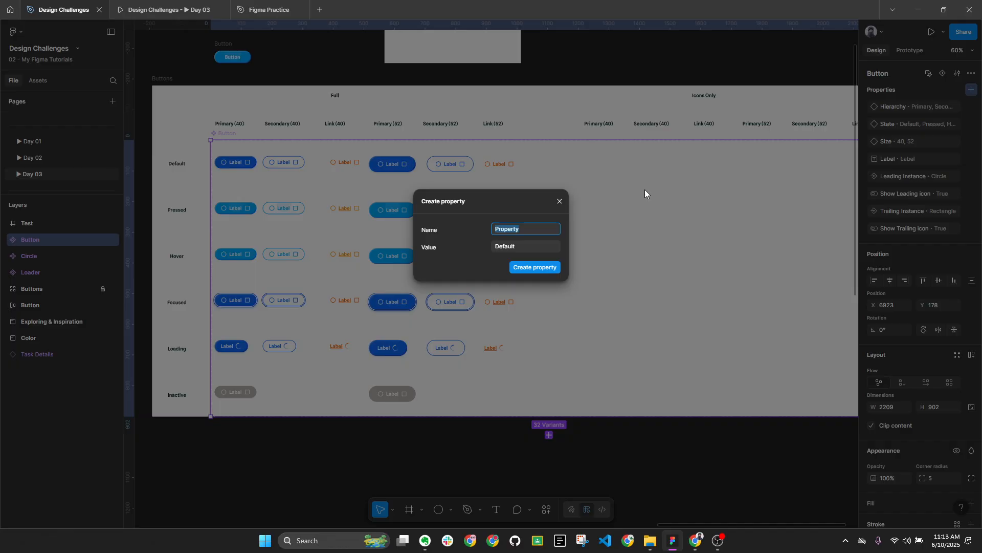
type("icon")
left_click(513, 248)
left_click(517, 229)
type("s")
key("BackSpace")
type("Icon only")
left_click(516, 245)
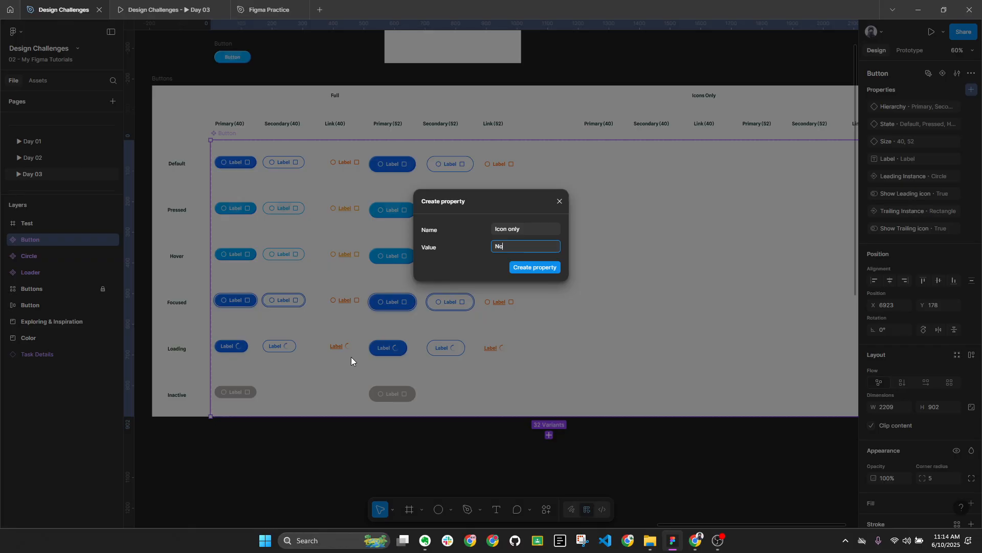
key("Return")
Duplicate all the Button variants and set the copies' Icon only property to Yes
left_click(382, 353)
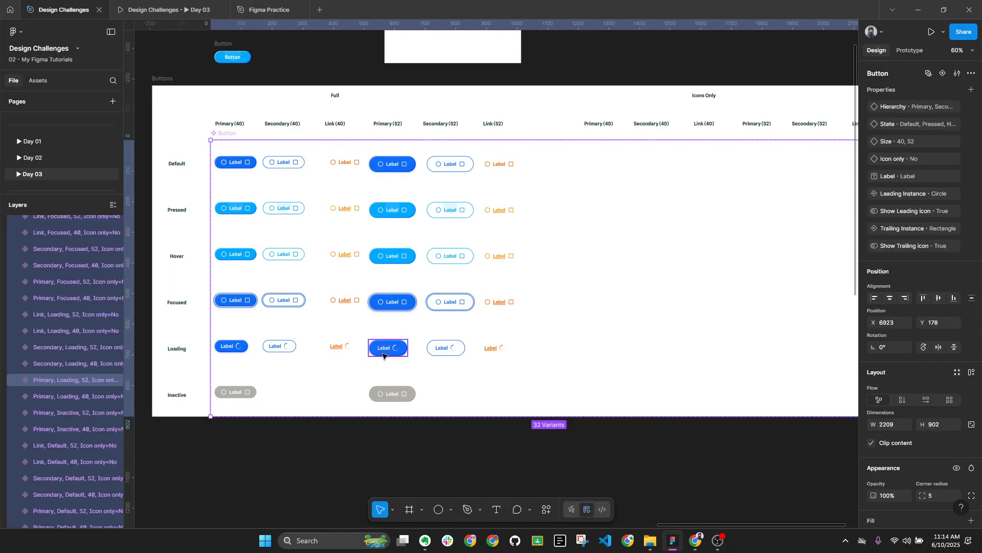
key("ctrl+a")
key("ctrl+d")
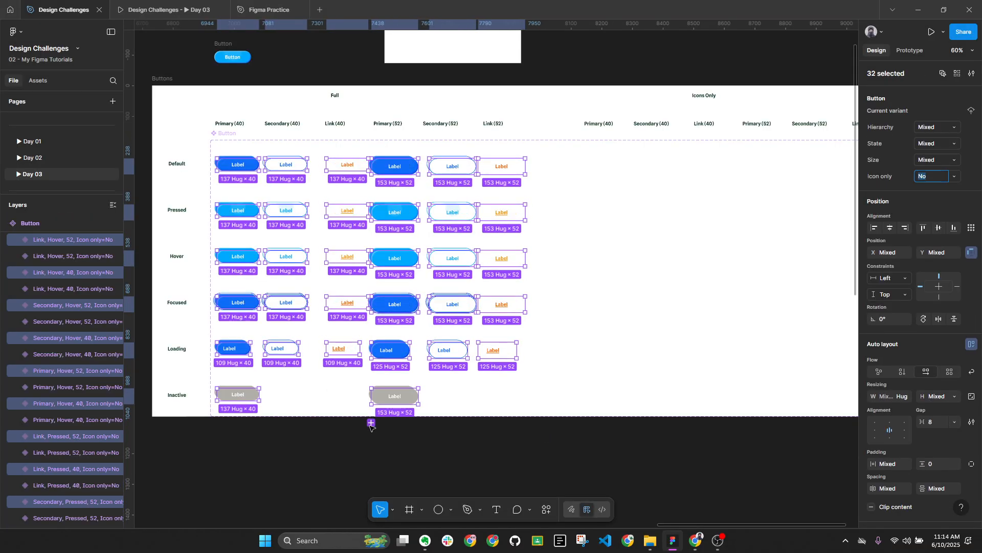
left_click(938, 176)
type("Yes")
key("Return")
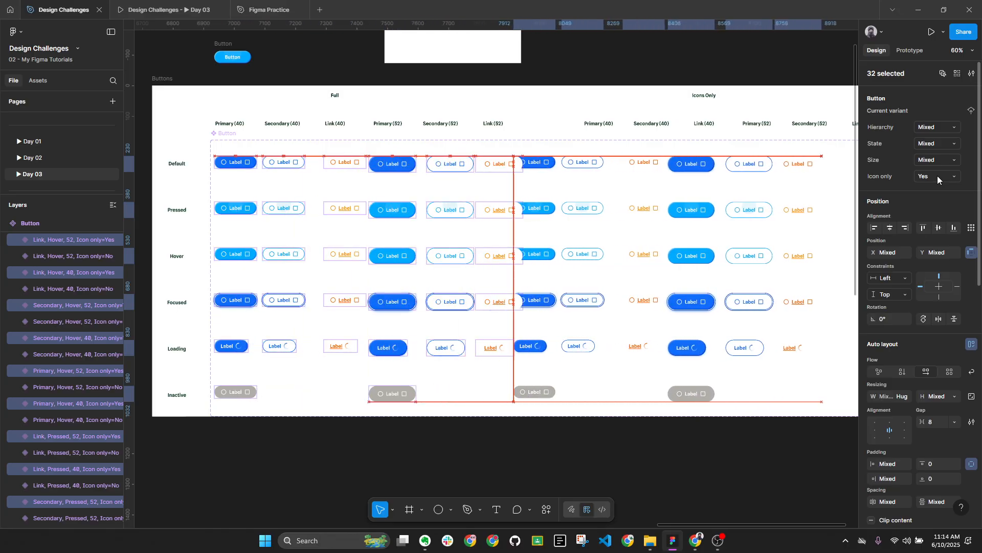
Move the duplicated variants horizontally until they sit beneath the Icons Only column headings
key("shift+Right")
key("shift+Right")
key("shift+Right")
key("shift+Right")
key("shift+Right")
key("shift+Right")
key("shift+Right")
key("shift+Right")
key("shift+Right")
key("shift+Right")
key("shift+Right")
key("shift+Right")
key("shift+Right")
key("shift+Right")
left_click_drag(689, 250, 570, 256)
key("shift+Right")
key("shift+Right")
key("shift+Right")
key("shift+Right")
key("shift+Right")
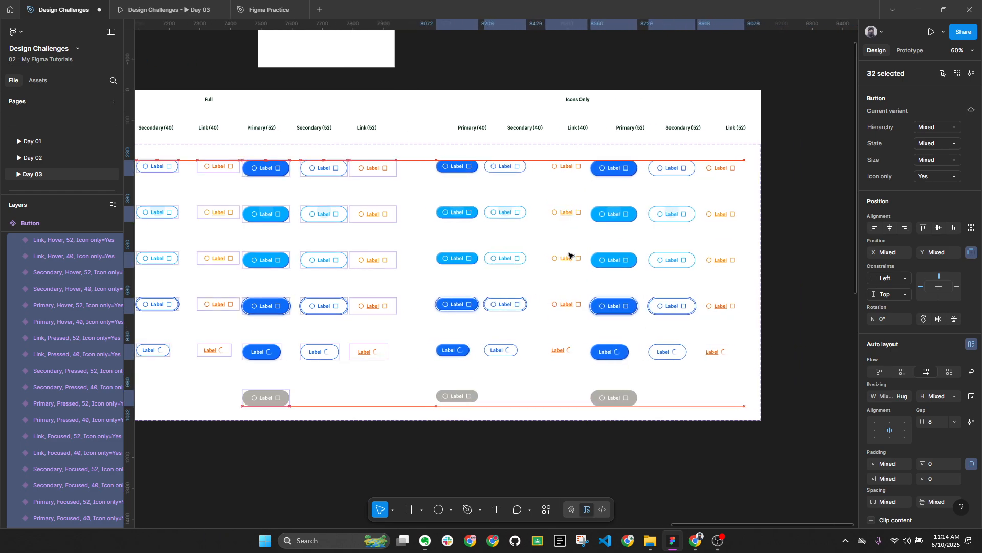
key("shift+Right")
key("shift+Right")
key("shift+Right")
key("shift+Right")
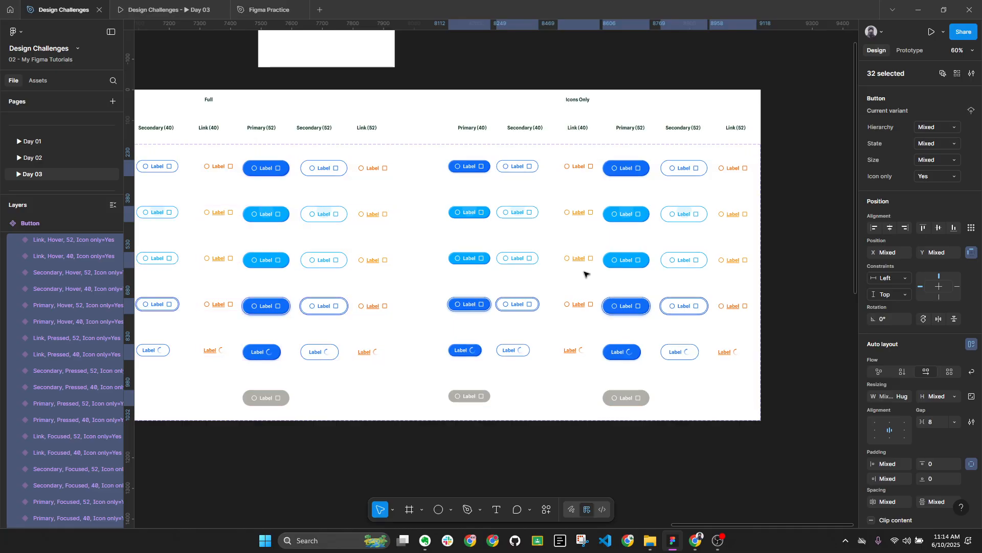
Delete the Label text from all Icon only=Yes variants, leaving the labels of the Full variants out of the selection
scroll(506, 156, "up", 3)
left_click(453, 171, "ctrl")
scroll(451, 172, "down", 3)
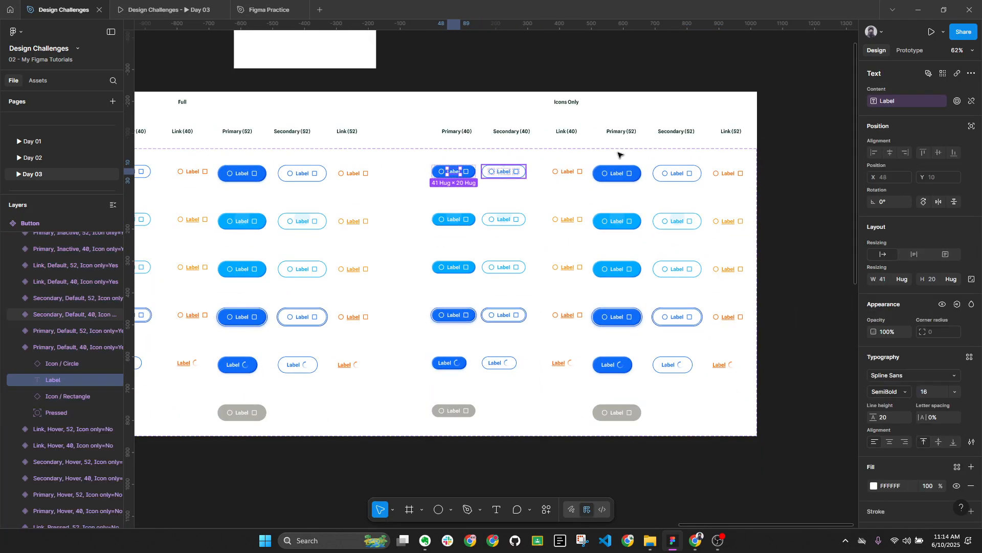
left_click(943, 73)
scroll(656, 187, "down", 3)
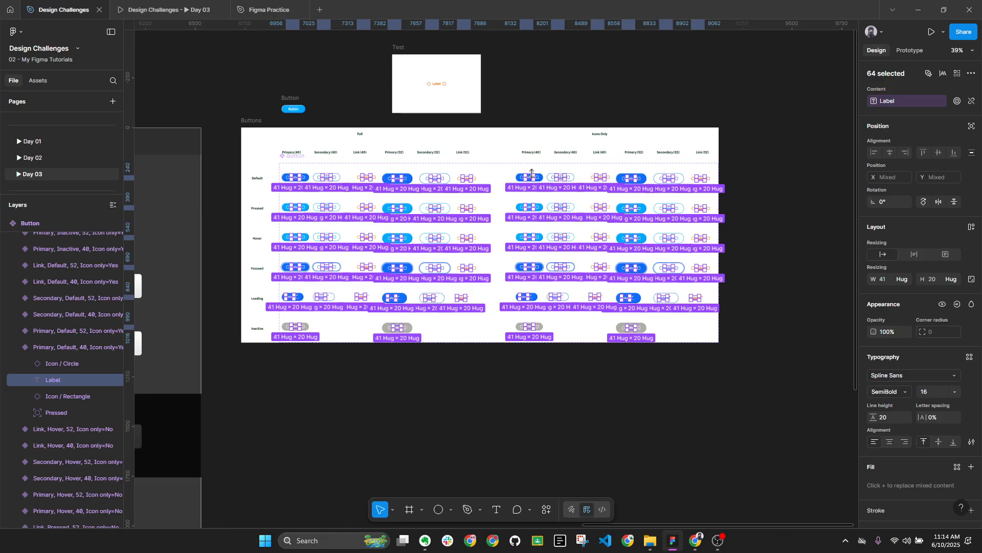
scroll(533, 174, "up", 1)
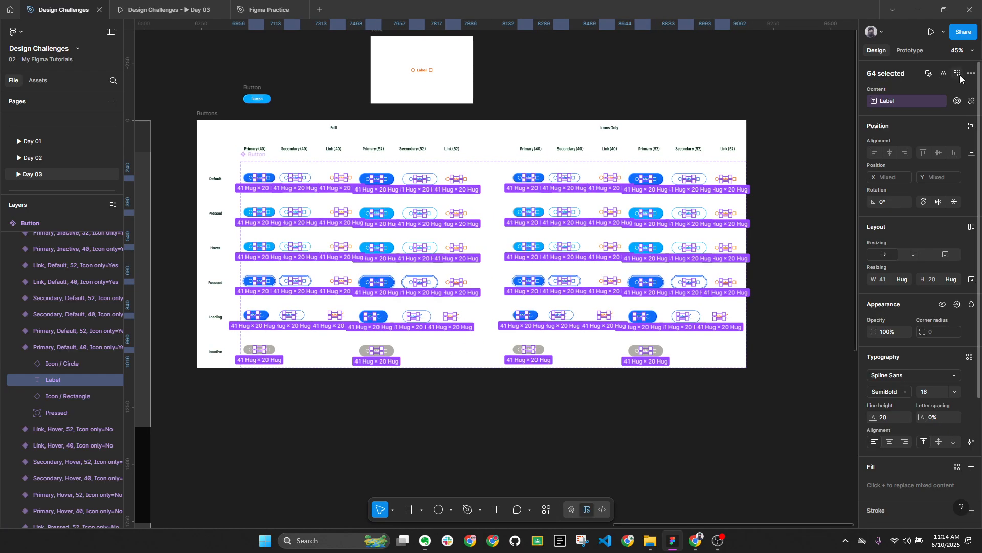
left_click_drag(245, 451, 467, 180)
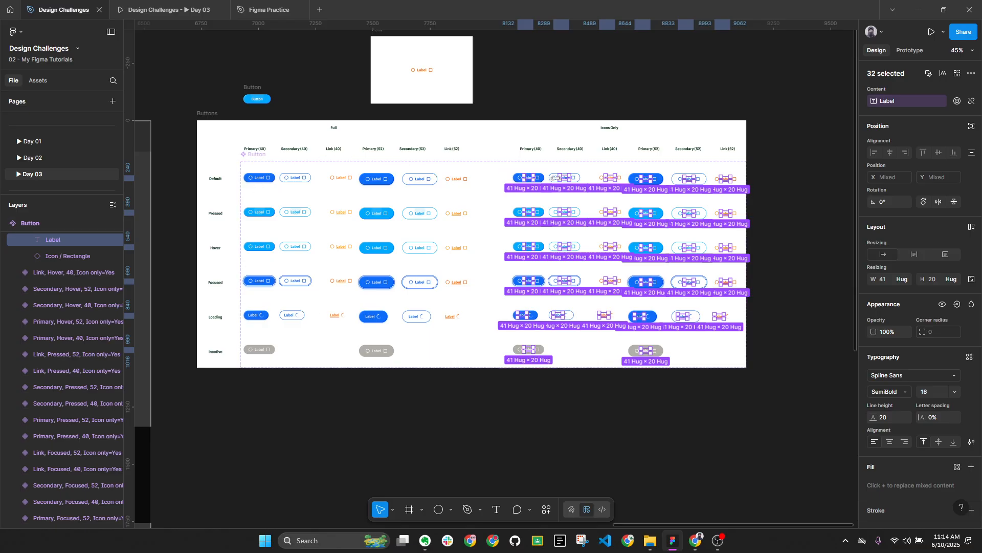
scroll(596, 186, "up", 3)
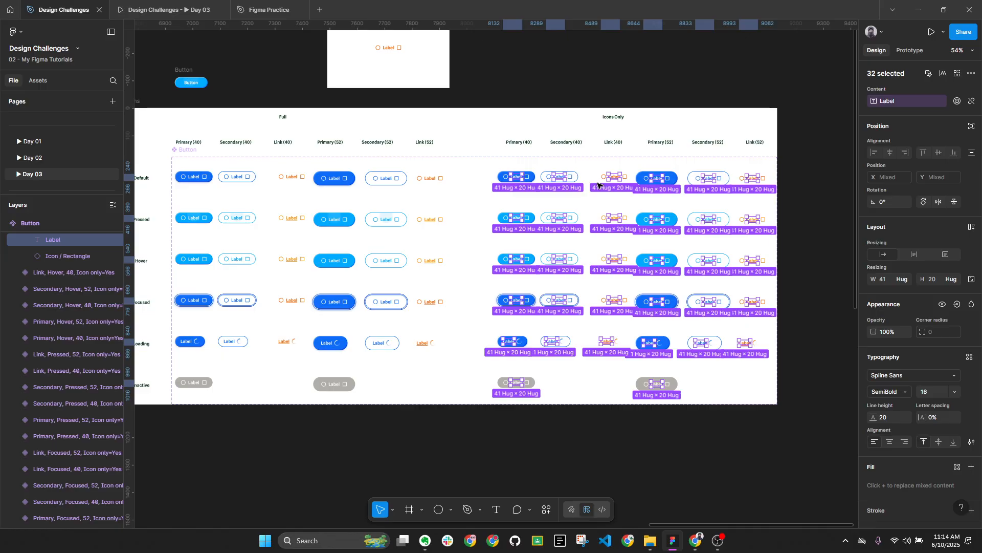
key("Escape")
scroll(554, 180, "up", 5)
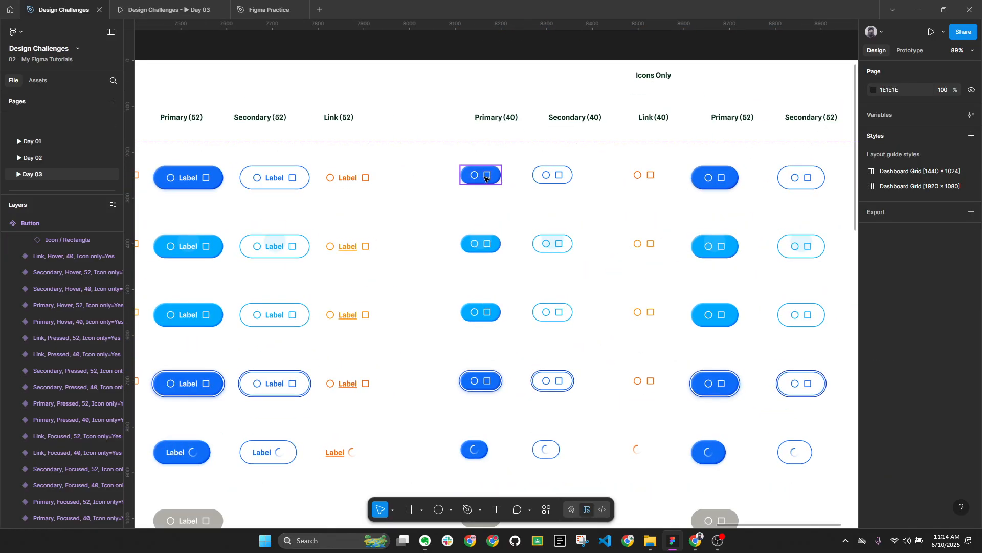
Delete the trailing rectangle icon from all Icon only=Yes variants, keeping the ones in the Full variants
double_click(485, 177)
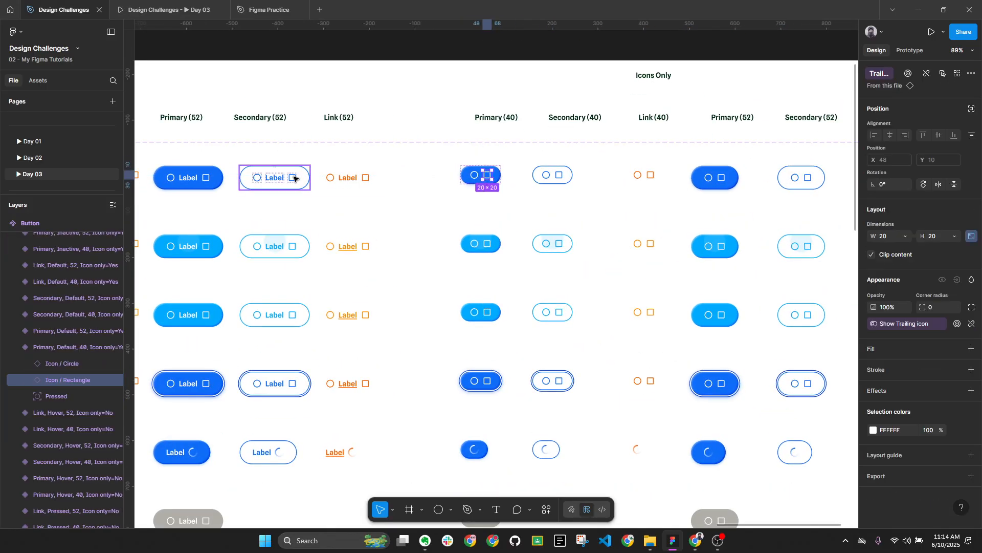
scroll(679, 177, "down", 3)
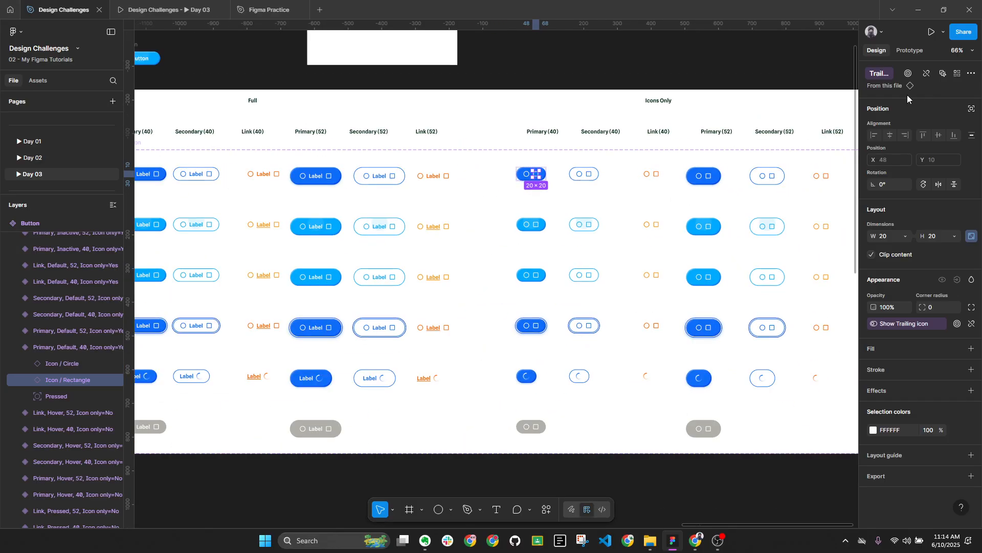
left_click(956, 74)
key("shift+2")
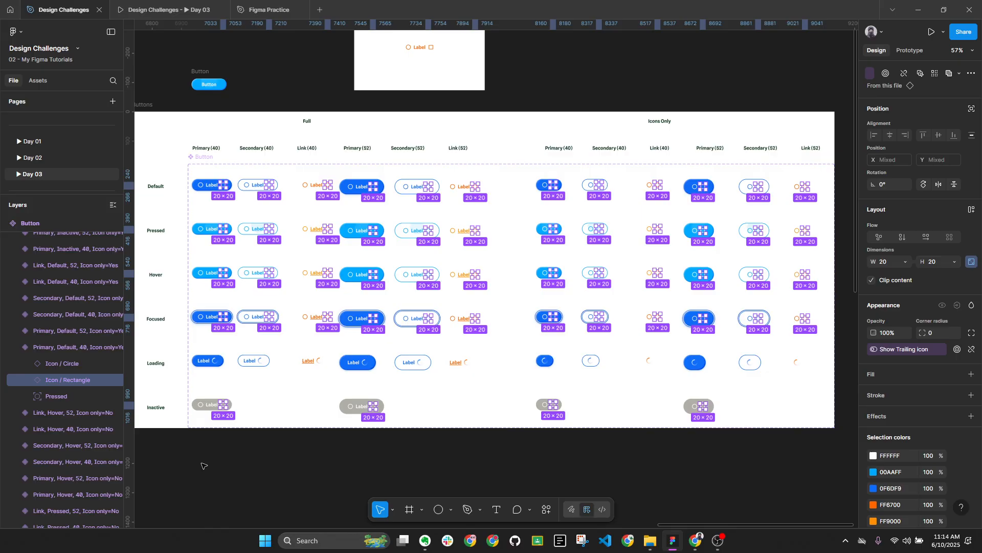
left_click_drag(206, 464, 271, 265)
key("ctrl+z")
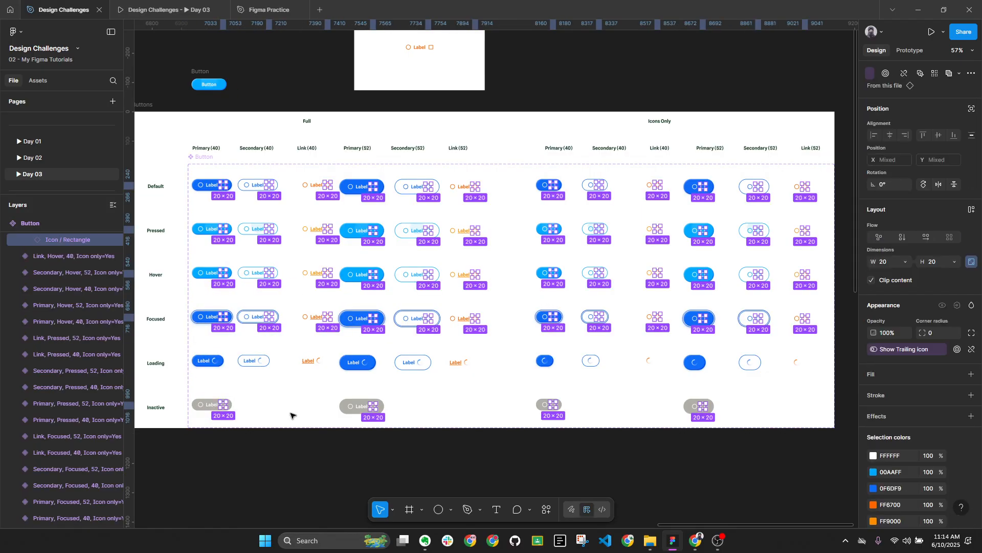
left_click_drag(221, 450, 494, 169)
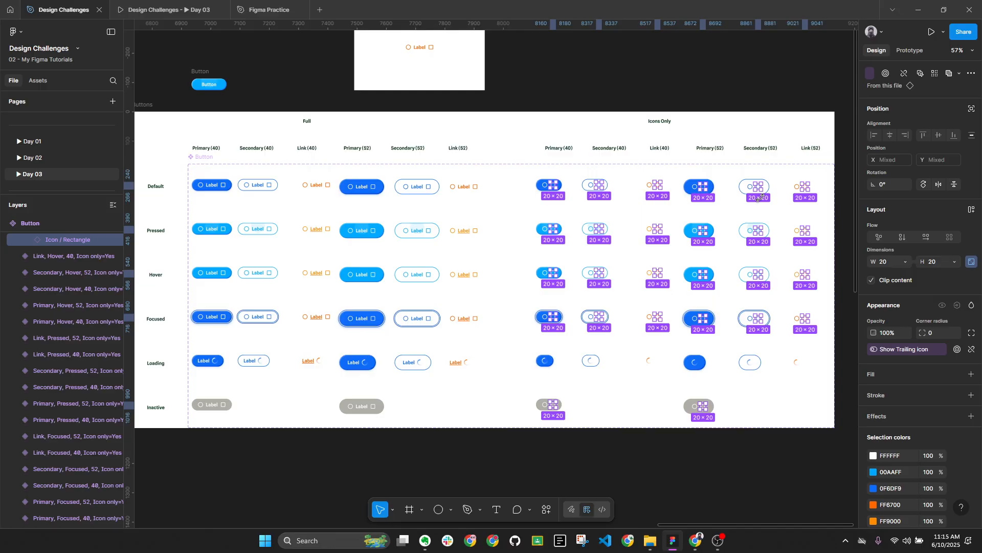
key("Delete")
scroll(704, 195, "up", 2)
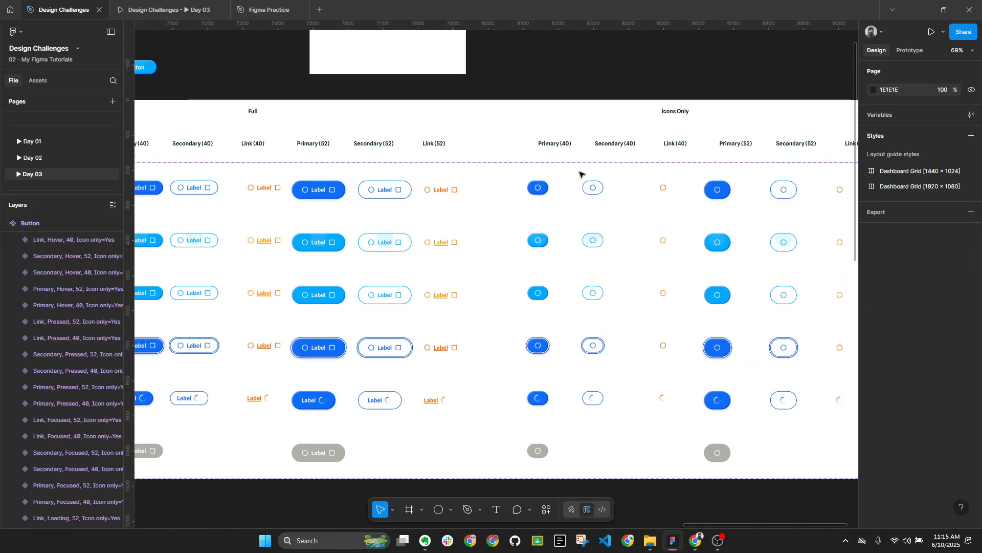
Set the width of all size 40 Icon only=Yes variants to 40
left_click(540, 187)
scroll(516, 188, "down", 2)
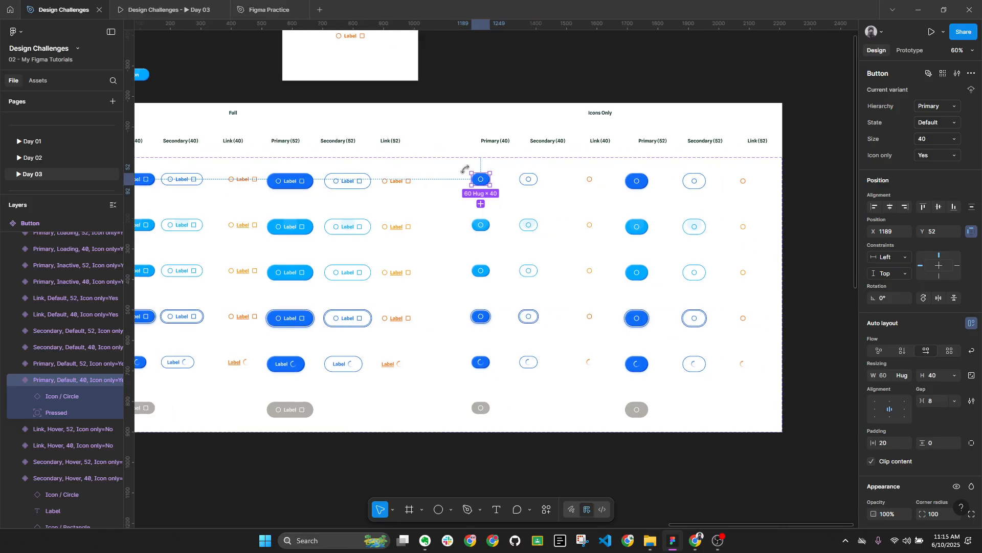
left_click_drag(478, 457, 587, 174)
scroll(586, 174, "up", 3)
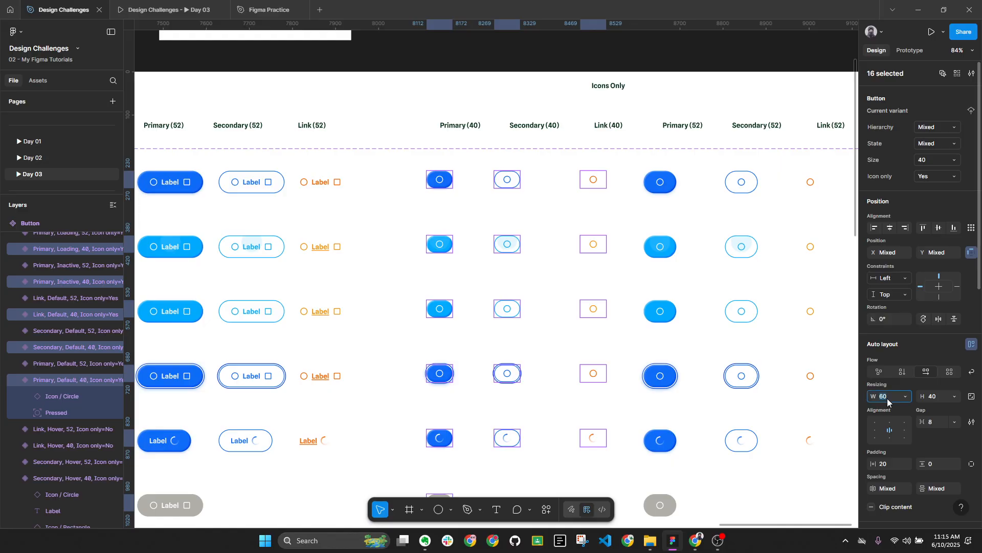
key("Return")
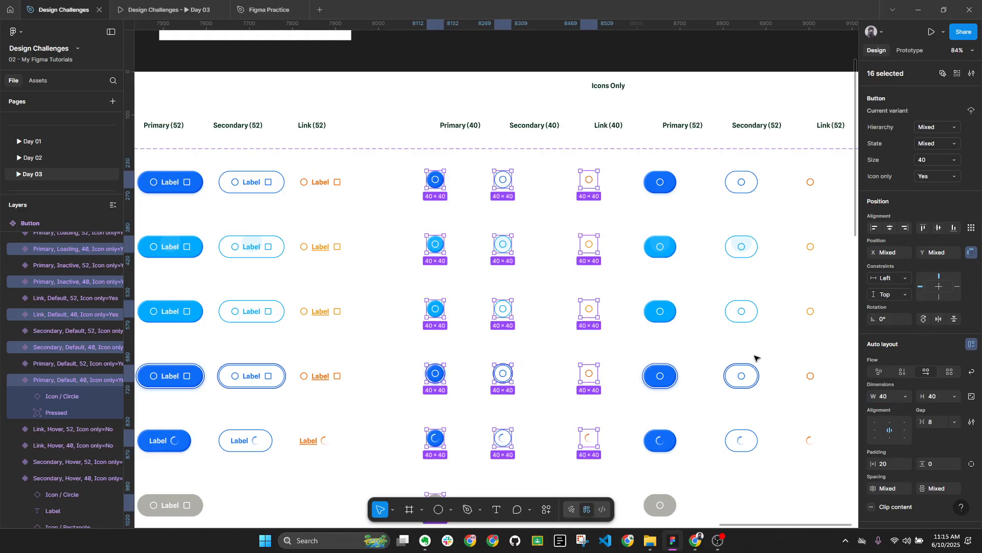
Set the width of all size 52 Icon only=Yes variants to 52
scroll(498, 295, "down", 1)
left_click_drag(695, 451, 617, 399)
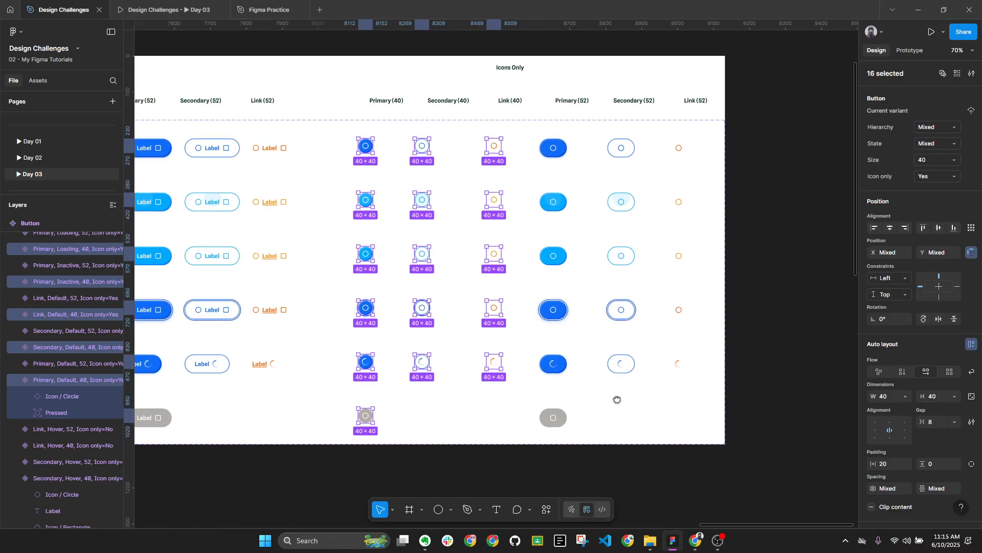
left_click(586, 181)
left_click_drag(534, 460, 698, 133)
left_click(887, 400)
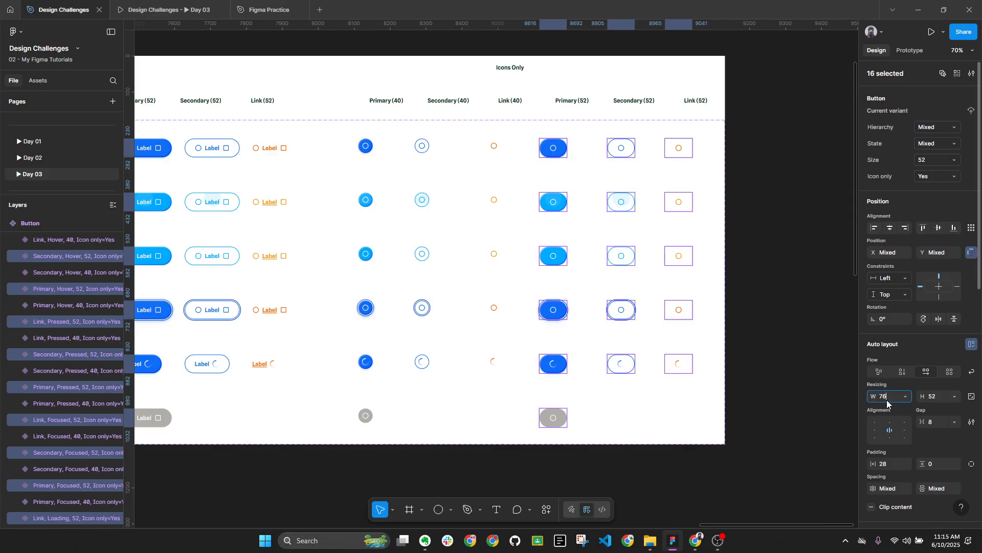
type("52")
key("Return")
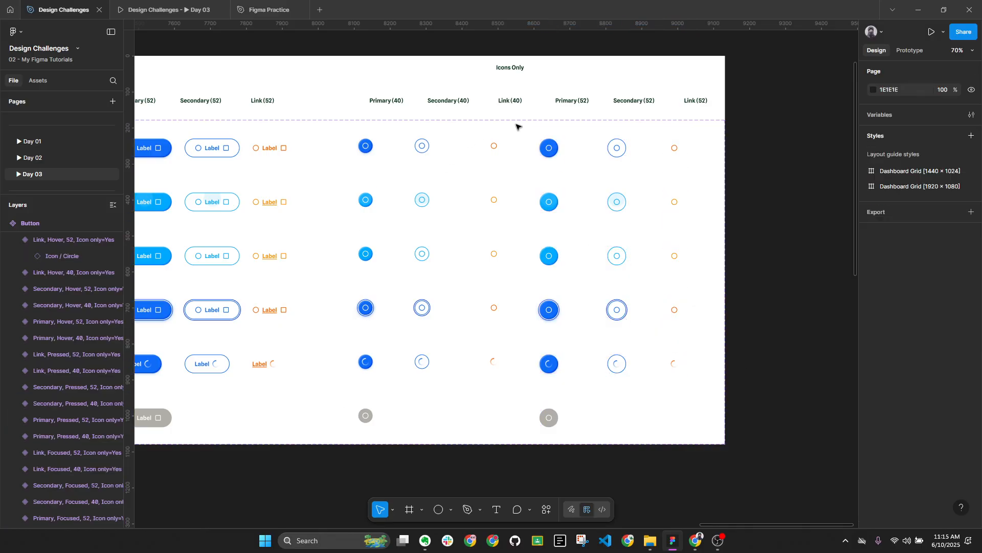
Nudge all the Icon only=Yes variants further right to centre them under their column headings, and deselect them
left_click_drag(358, 459, 705, 140)
key("shift+Right")
key("shift+Right")
key("shift+Right")
key("shift+Right")
key("shift+Right")
key("shift+Right")
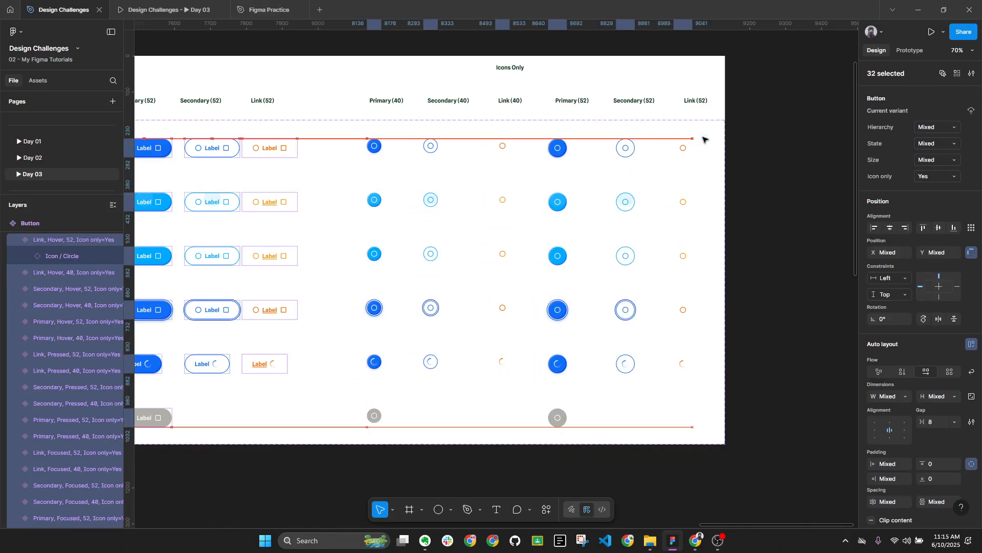
scroll(702, 136, "down", 2)
left_click_drag(742, 169, 831, 193)
left_click(561, 405)
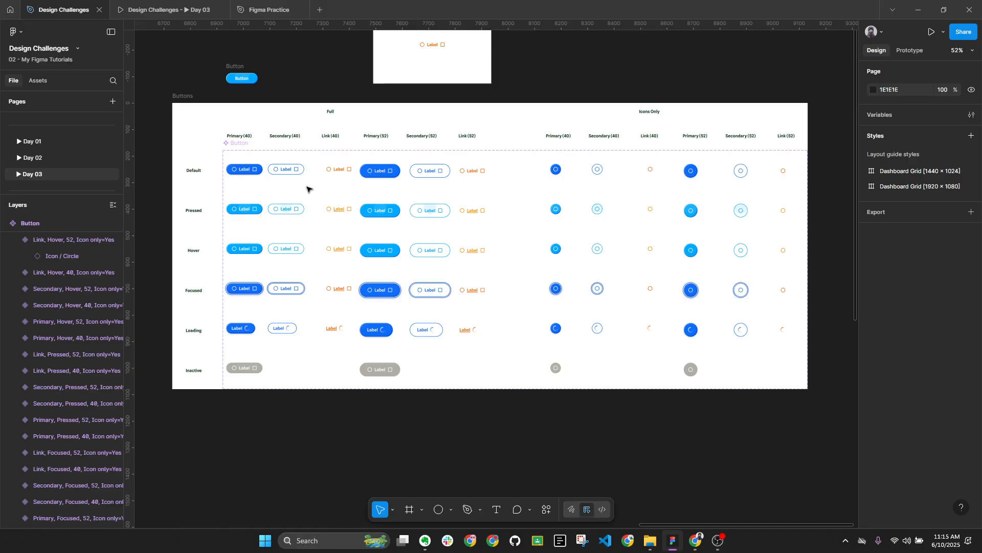
Check the prototype interactions across the Button variants, return to the design settings, and collapse the layer list
left_click(910, 51)
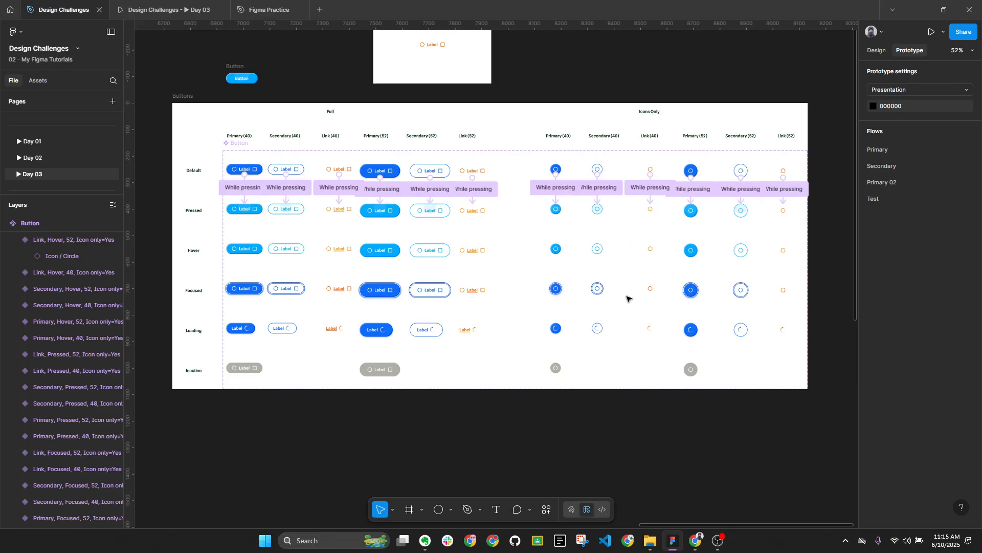
left_click(878, 51)
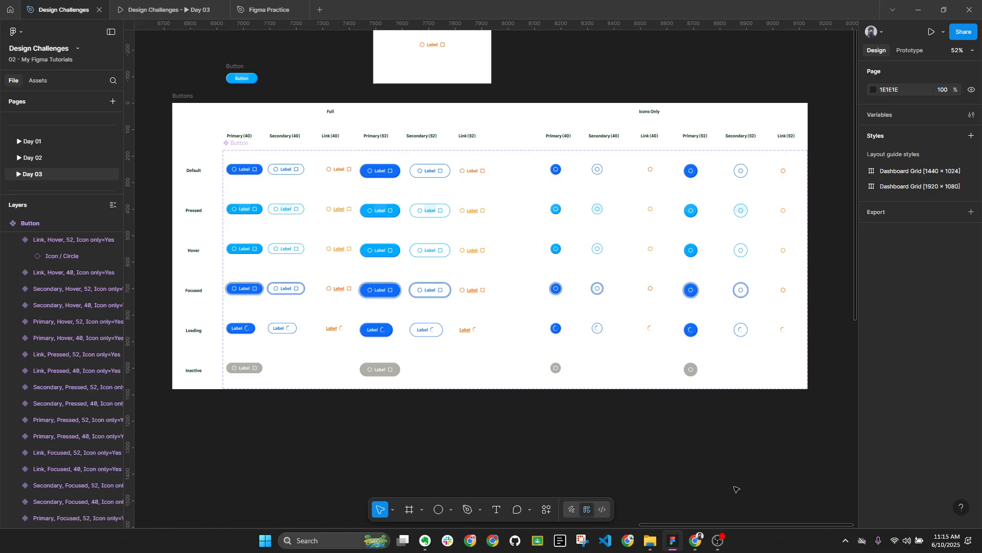
key("alt+l")
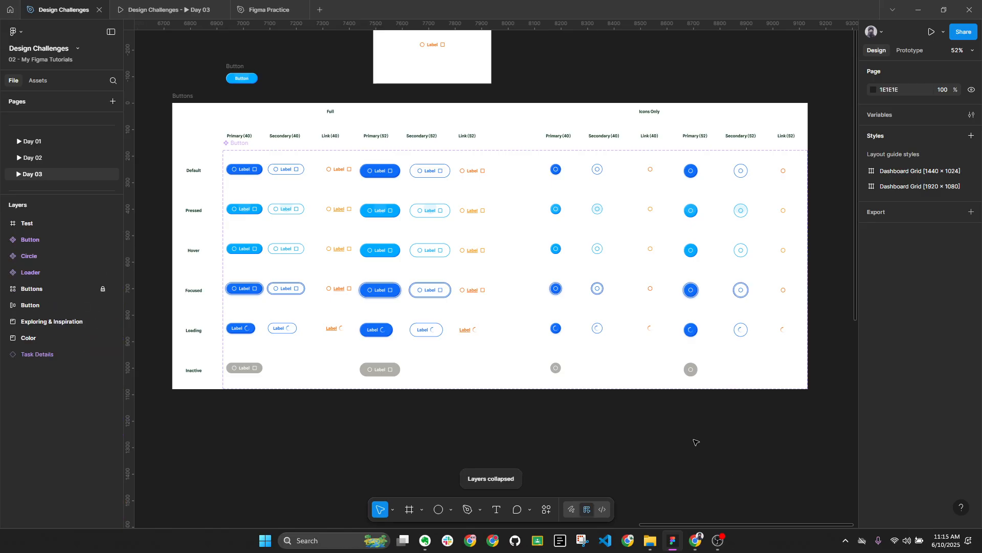
scroll(318, 215, "up", 10)
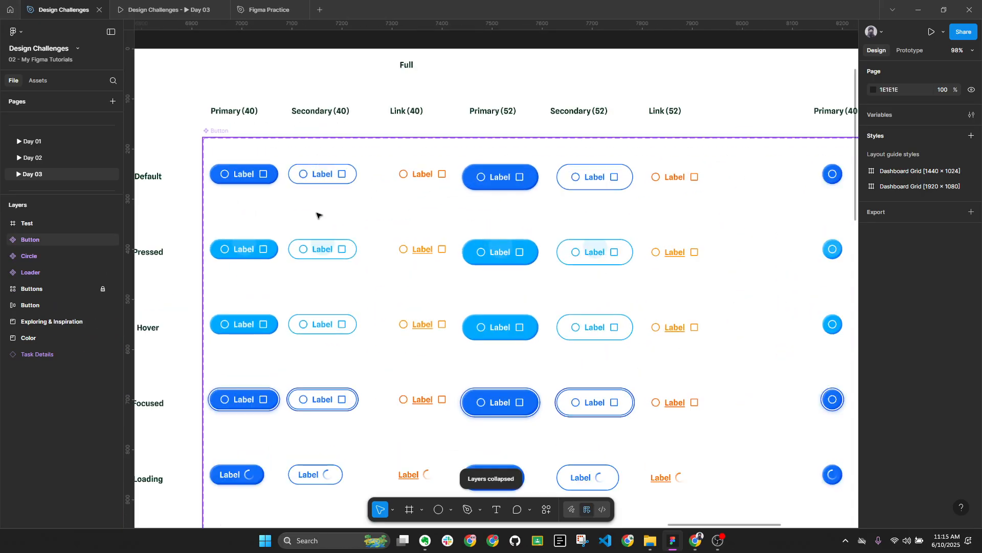
scroll(362, 193, "down", 6)
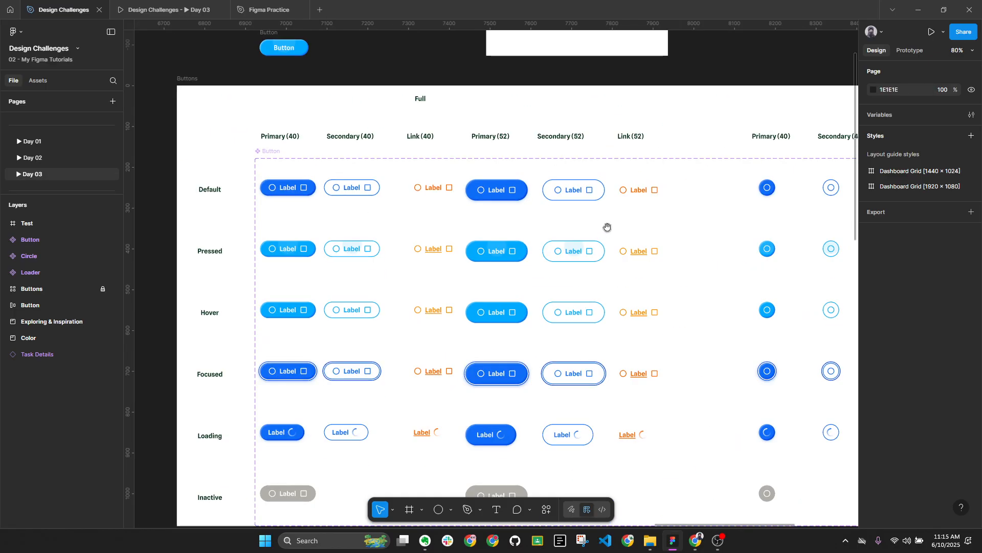
Compare the Error and Success swatches in the colour palette with the Button variants
left_click_drag(608, 228, 576, 227)
scroll(577, 225, "down", 8)
left_click_drag(299, 315, 694, 192)
scroll(353, 260, "up", 6)
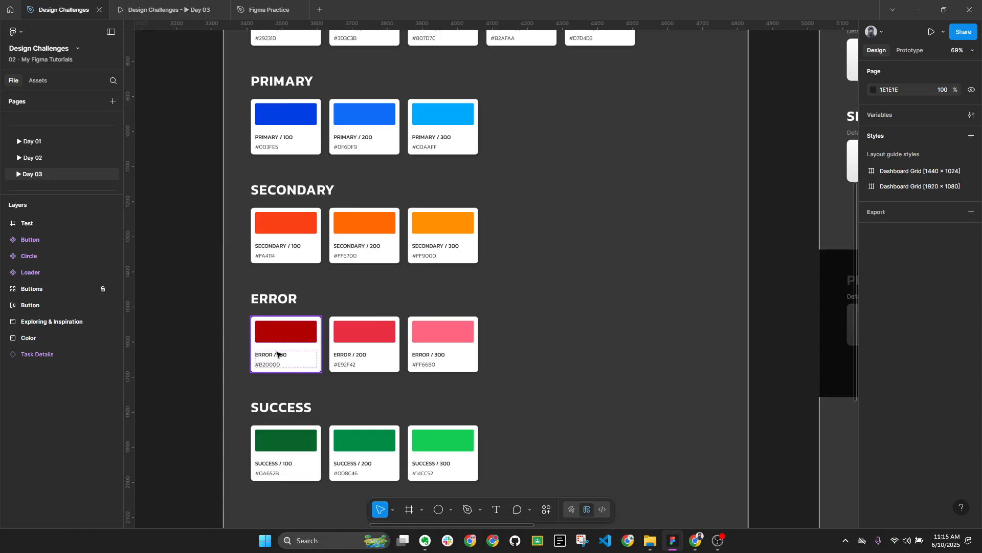
scroll(301, 412, "down", 3)
scroll(285, 401, "down", 3)
left_click_drag(691, 331, 296, 417)
left_click_drag(661, 317, 411, 470)
scroll(451, 302, "up", 3)
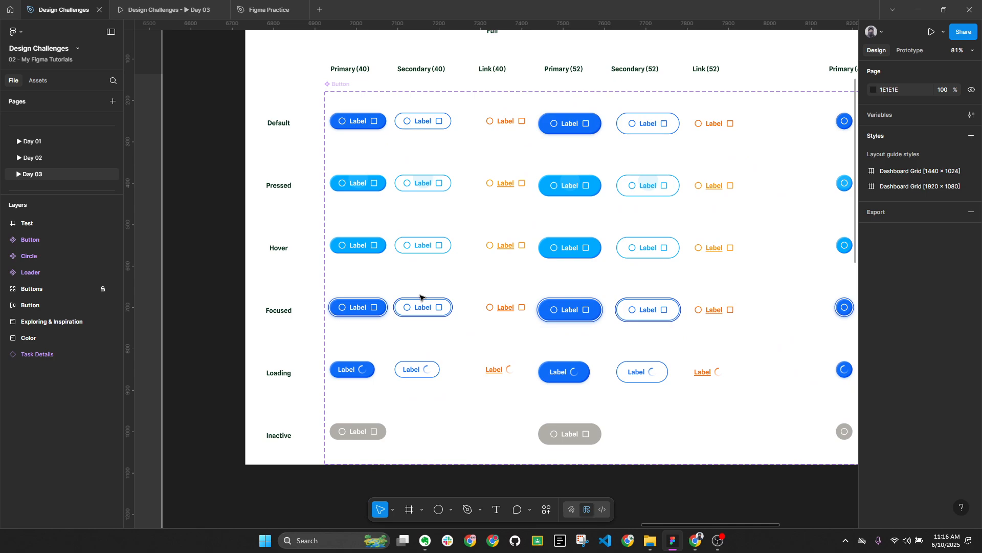
Review the Color board and the Day 03 task's categorization requirements, and return to the Button variants
scroll(483, 275, "down", 5)
left_click_drag(359, 302, 770, 194)
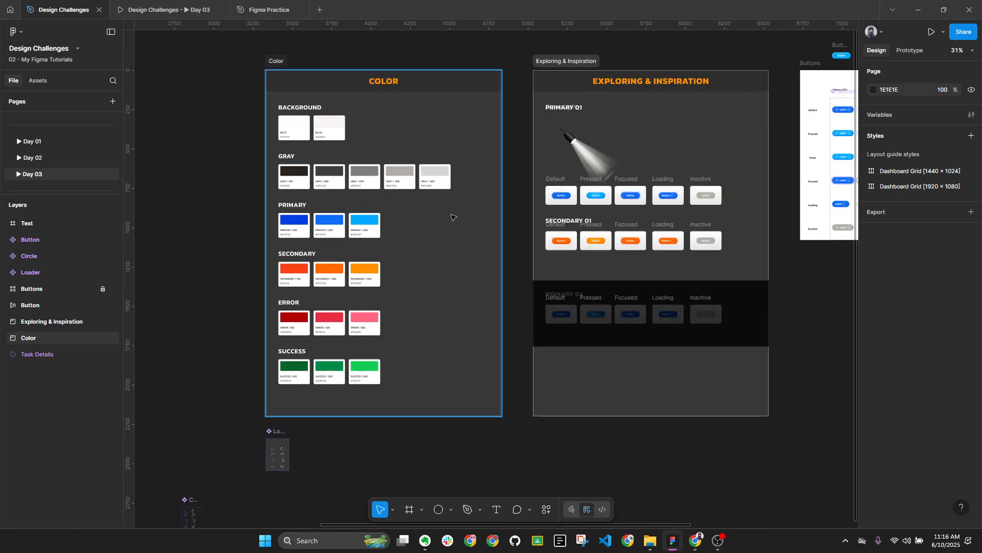
left_click_drag(350, 245, 438, 246)
scroll(389, 287, "left", 10)
scroll(193, 325, "up", 3)
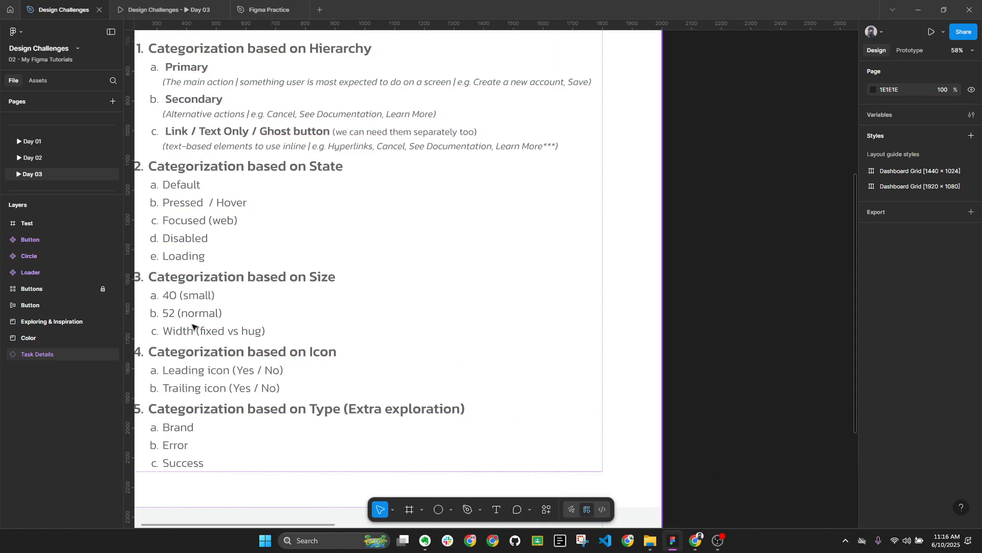
scroll(177, 332, "down", 5)
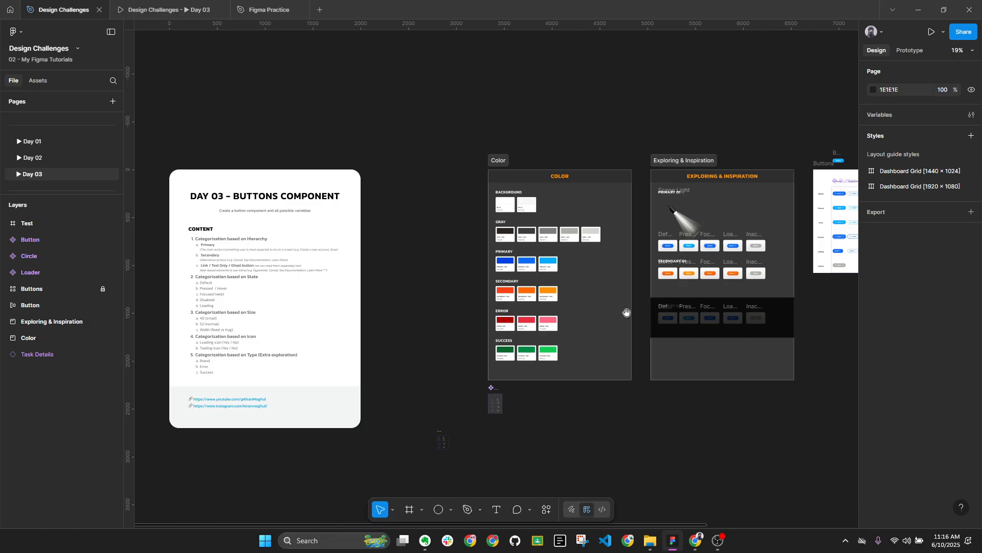
scroll(505, 278, "right", 10)
scroll(306, 188, "up", 2)
Copy the Primary Default size 40 button, and duplicate the Sign Up screen onto empty canvas on the Day 02 page
left_click(296, 199)
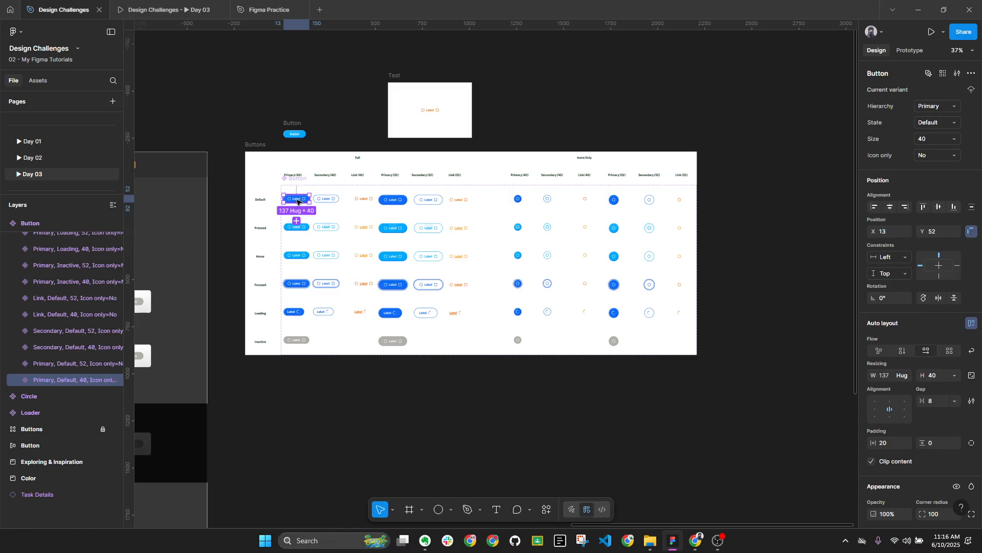
left_click(54, 159)
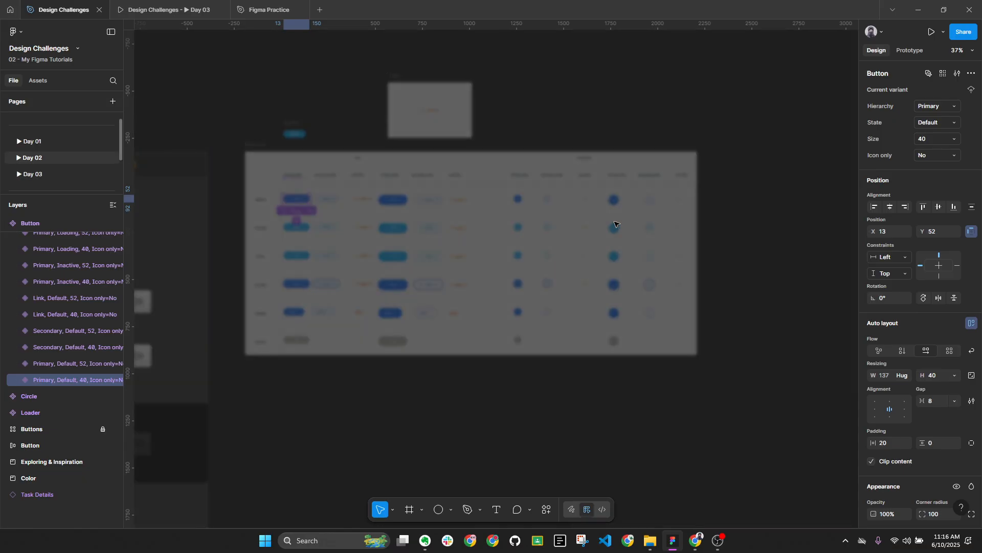
scroll(532, 136, "down", 3)
scroll(529, 138, "down", 4)
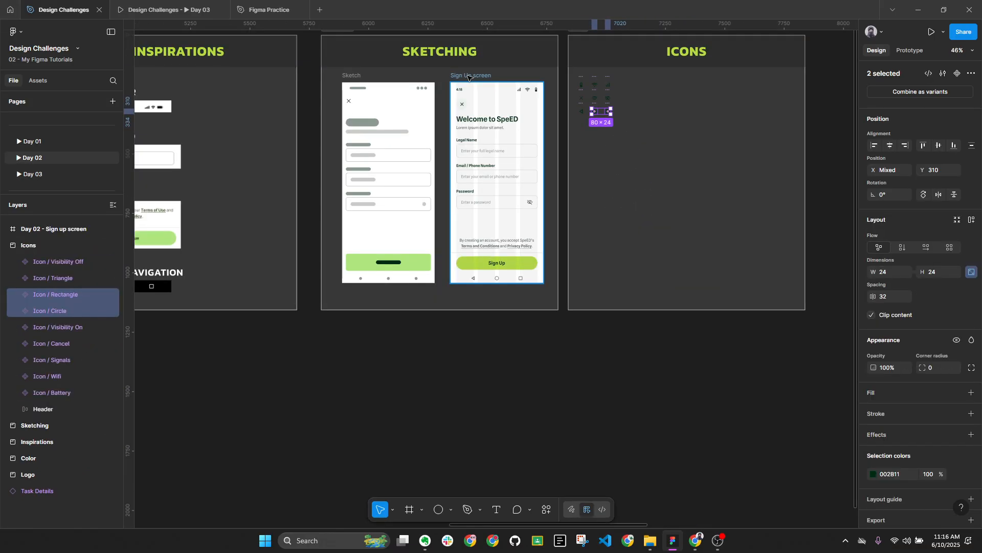
left_click_drag(469, 77, 475, 231, "alt")
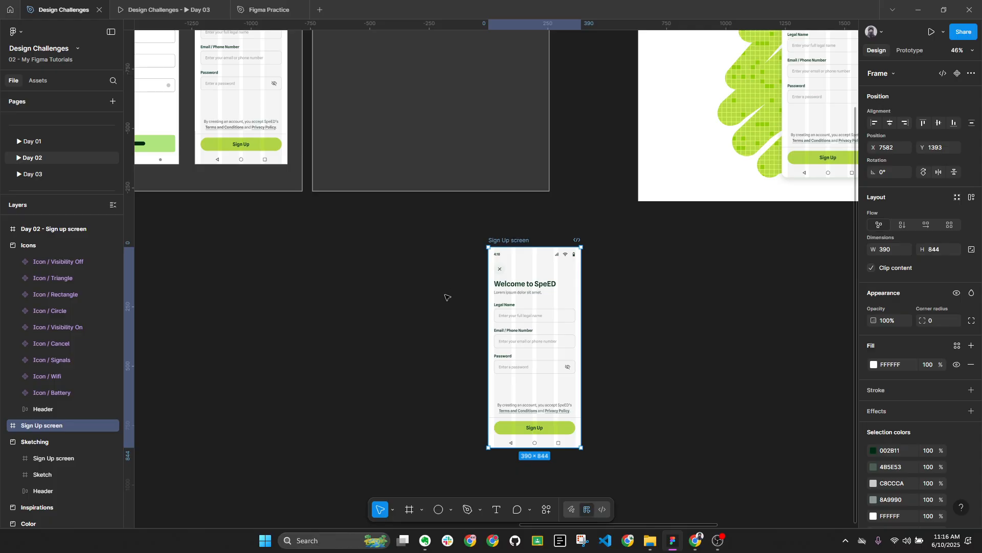
scroll(450, 302, "up", 4)
scroll(605, 432, "down", 3)
Replace the green Sign Up button on the duplicated screen with the copied Button component
left_click(600, 413, "ctrl")
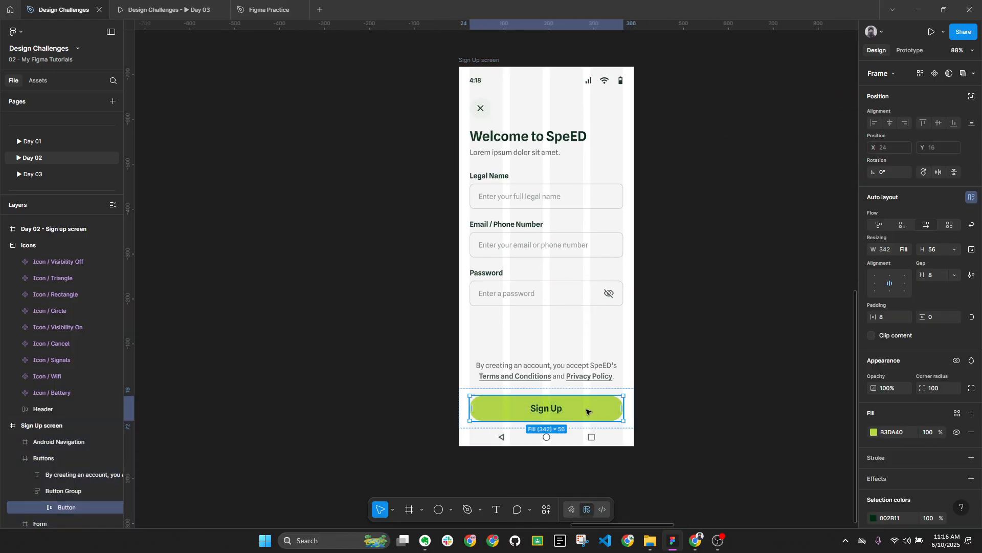
right_click(587, 411)
left_click(616, 183)
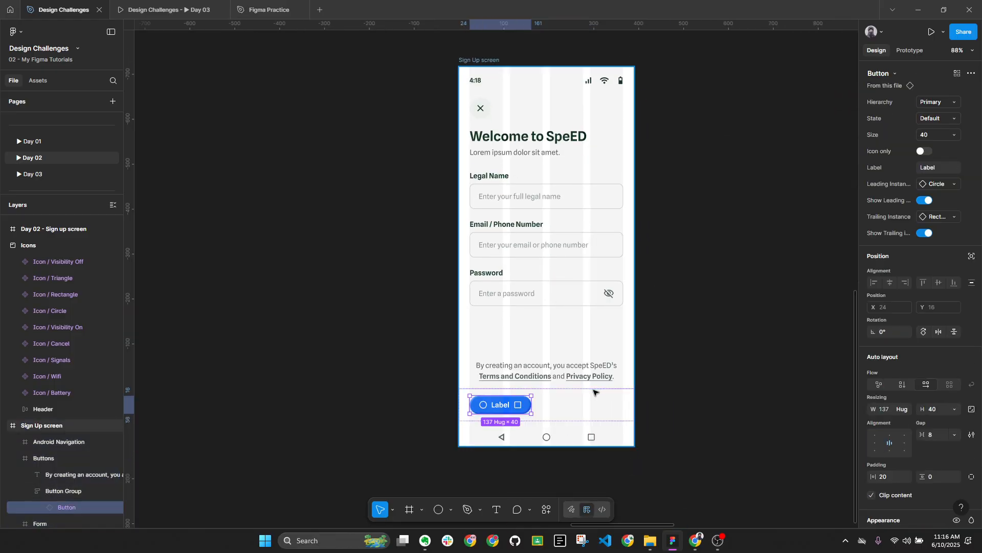
scroll(594, 392, "up", 2)
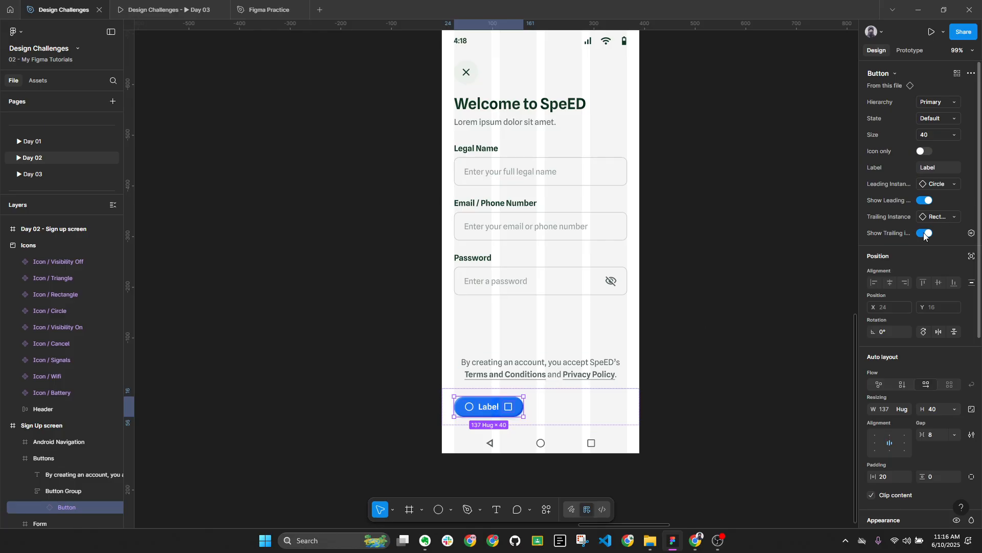
Hide the button's leading and trailing icons and set its label to Continue
left_click(925, 233)
left_click(925, 200)
left_click(933, 168)
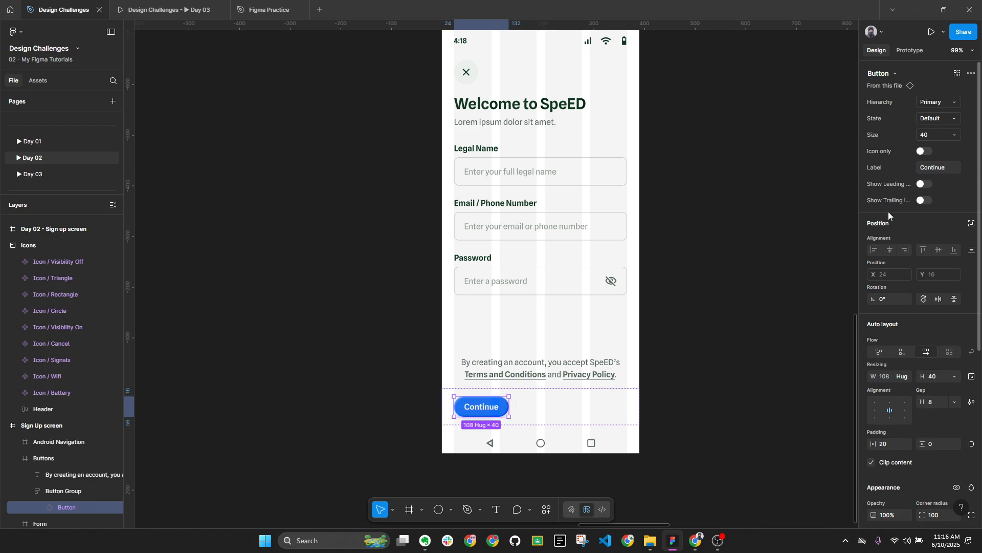
scroll(493, 413, "up", 3)
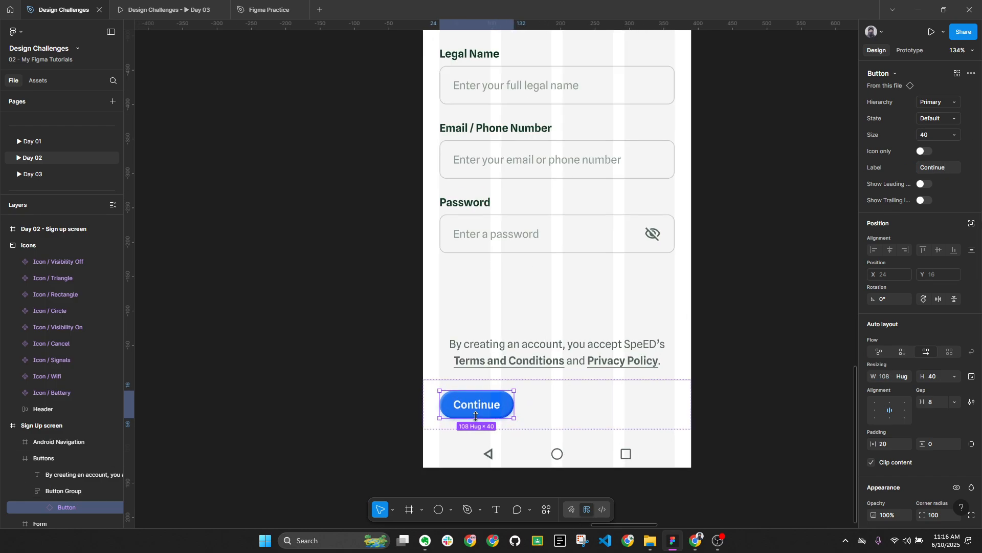
Centre the contents of the Button Group frame, and reselect the Continue button with the layer list collapsed
left_click(575, 404)
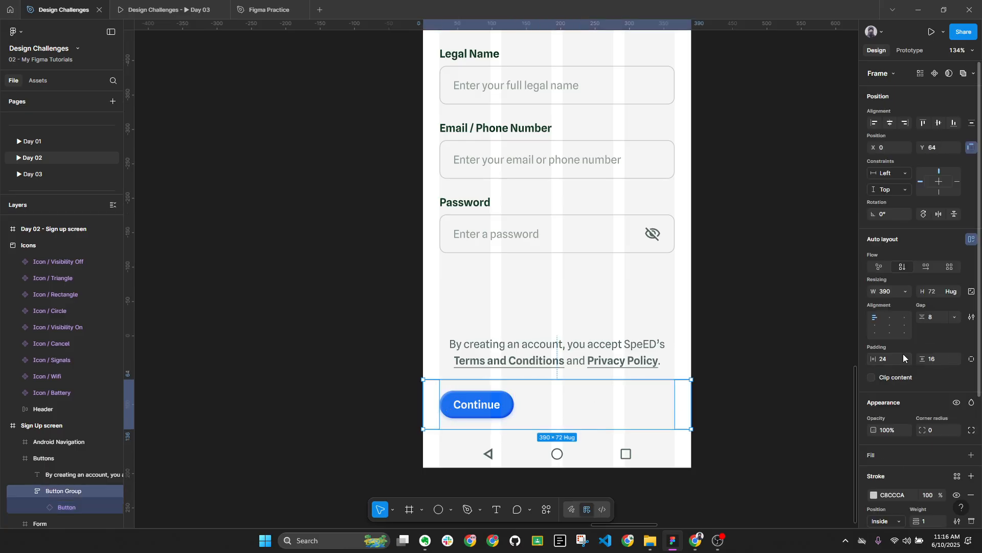
left_click(891, 324)
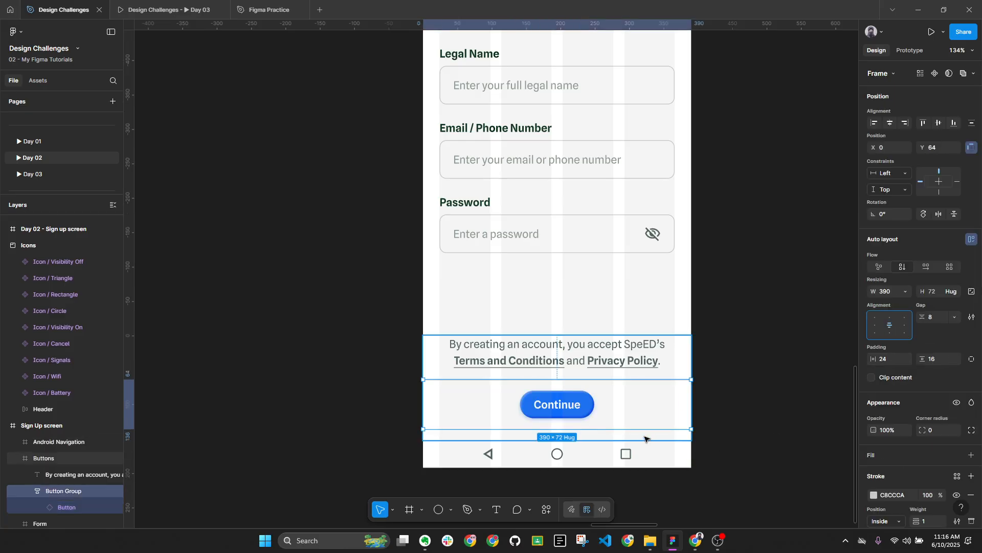
left_click(589, 409)
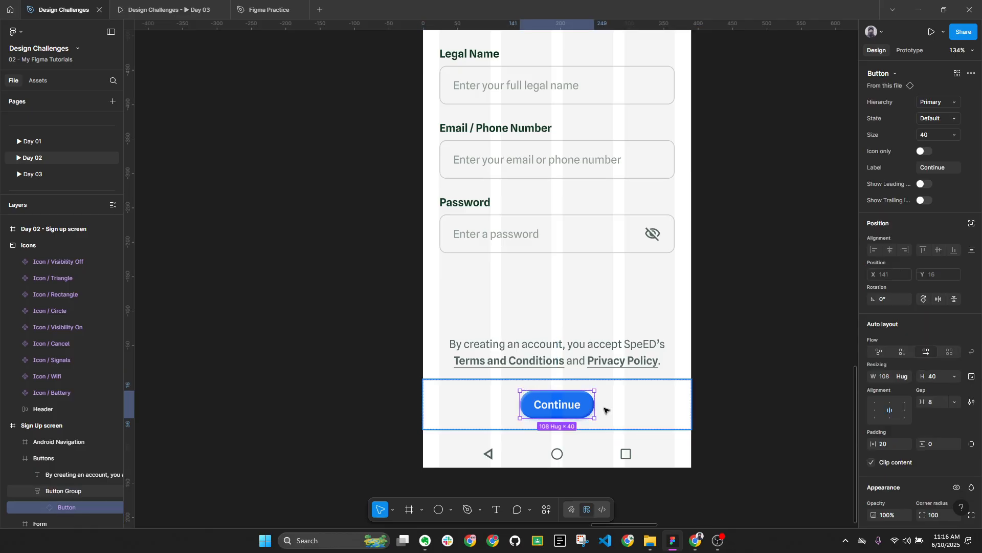
key("alt+l")
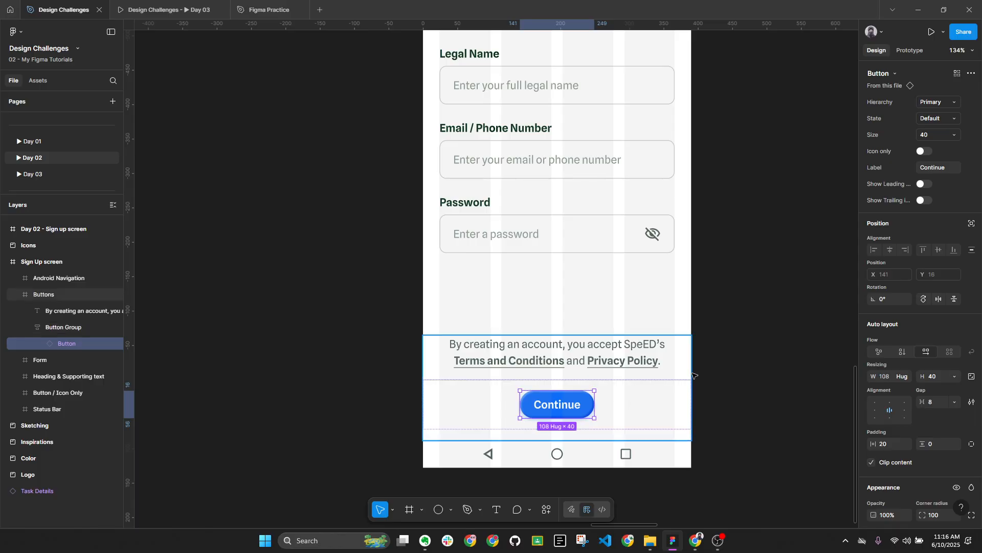
Set the Continue button's width to Fill container and its size to 52, and deselect it
left_click(902, 376)
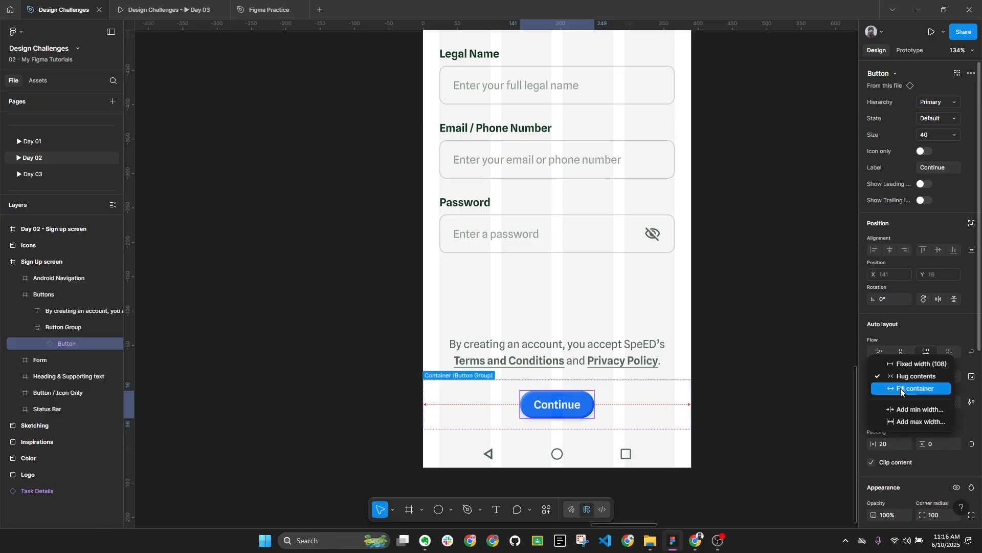
left_click(901, 389)
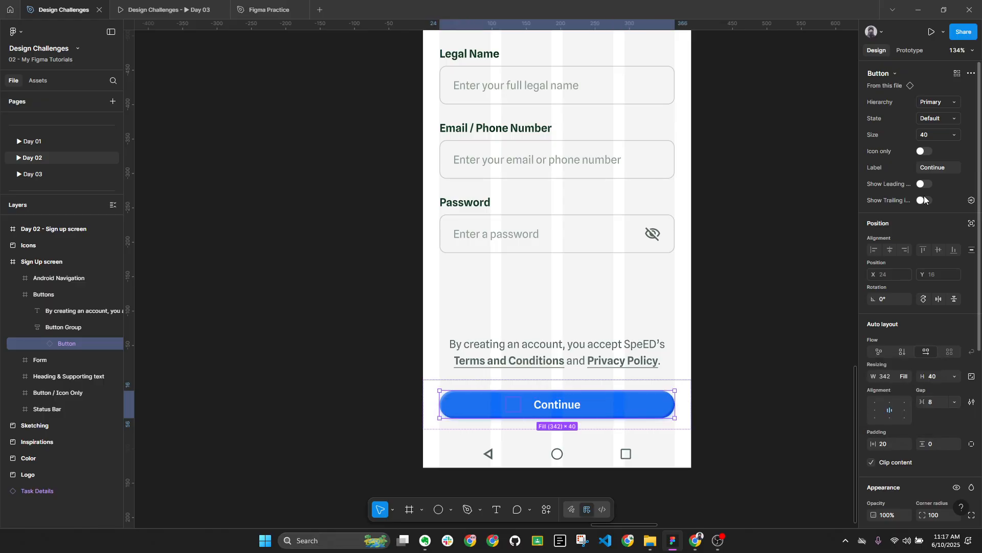
left_click(944, 136)
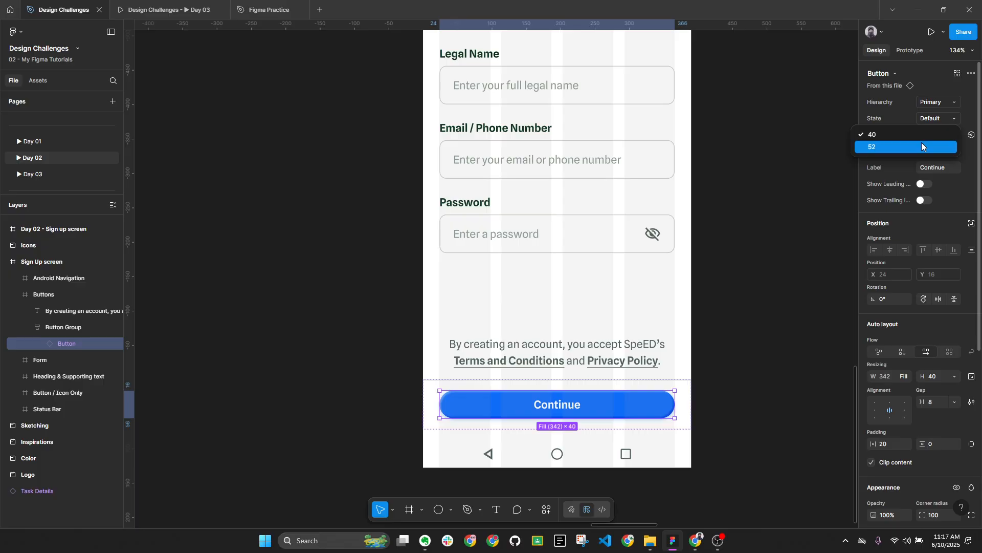
left_click(922, 144)
key("Escape")
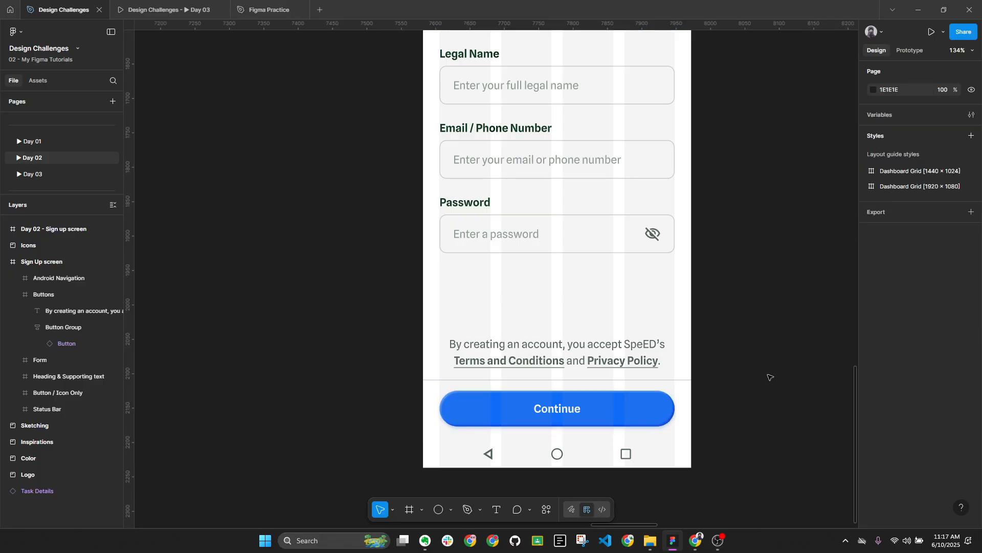
left_click(651, 415)
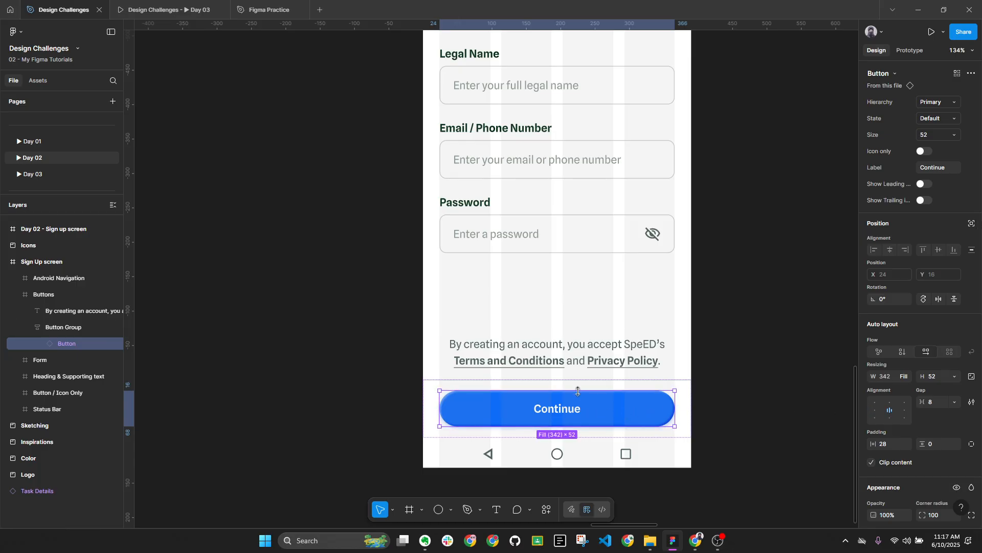
key("alt+l")
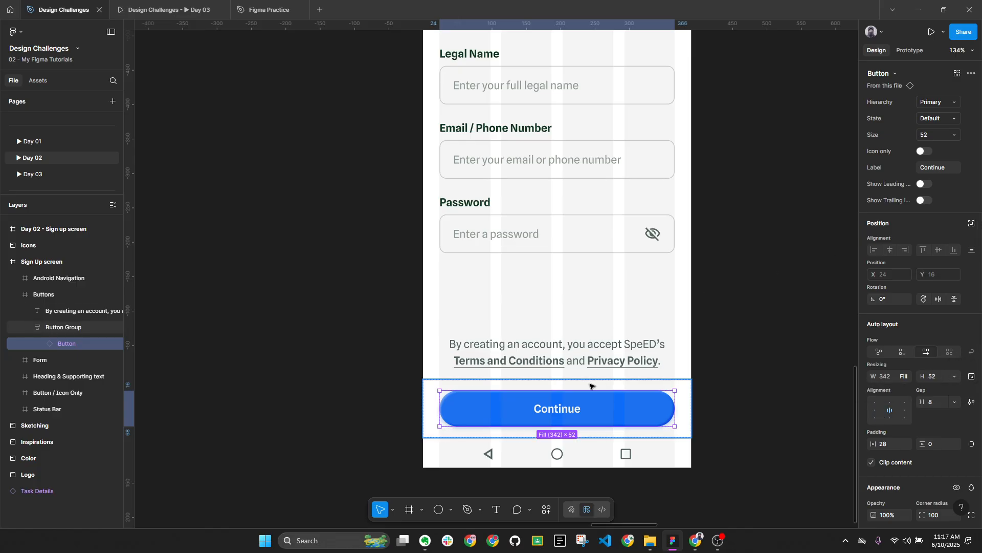
key("alt+l")
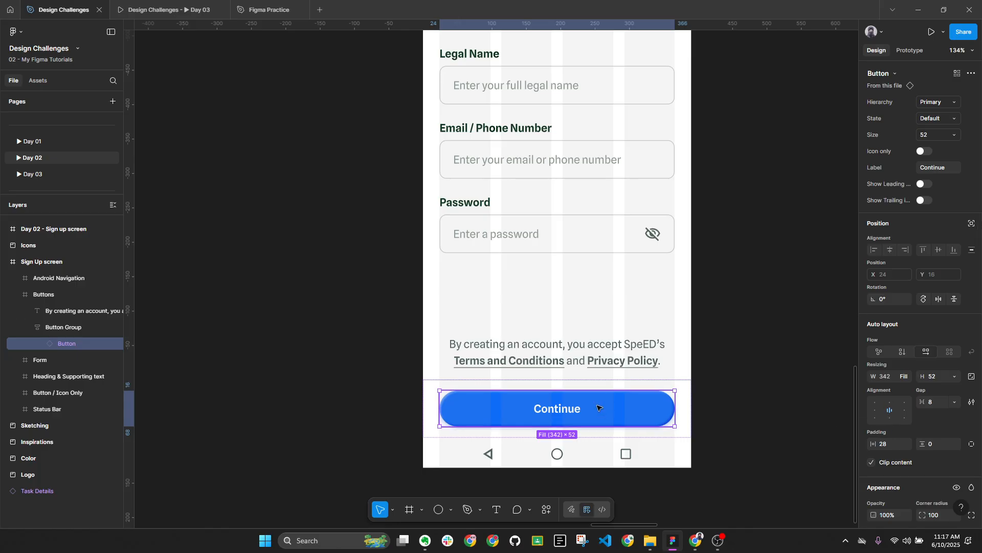
Return to the Day 03 page, deselect the variant, and collapse the layer list
left_click(82, 176)
scroll(559, 263, "down", 3)
scroll(431, 204, "up", 5)
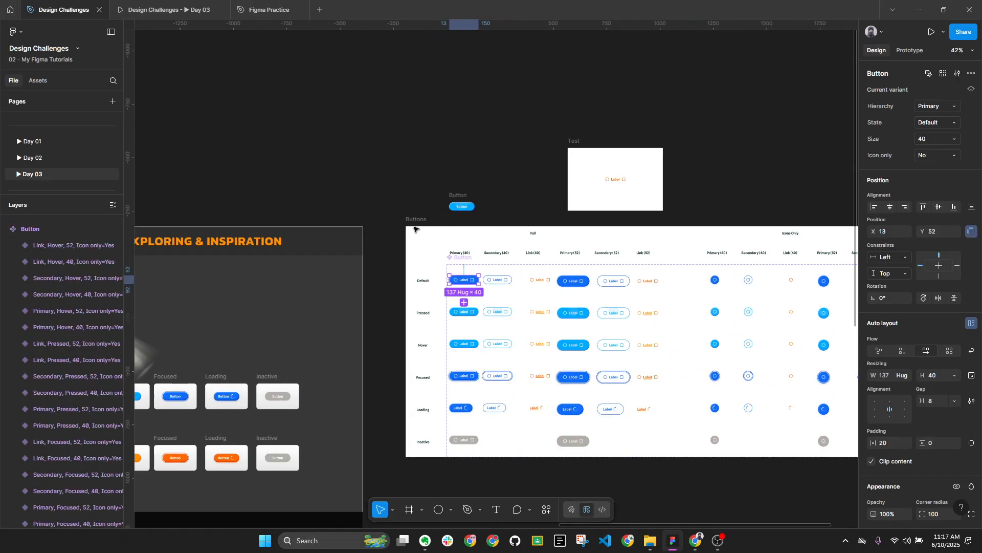
left_click(425, 205)
left_click_drag(426, 205, 314, 155)
scroll(307, 176, "up", 2)
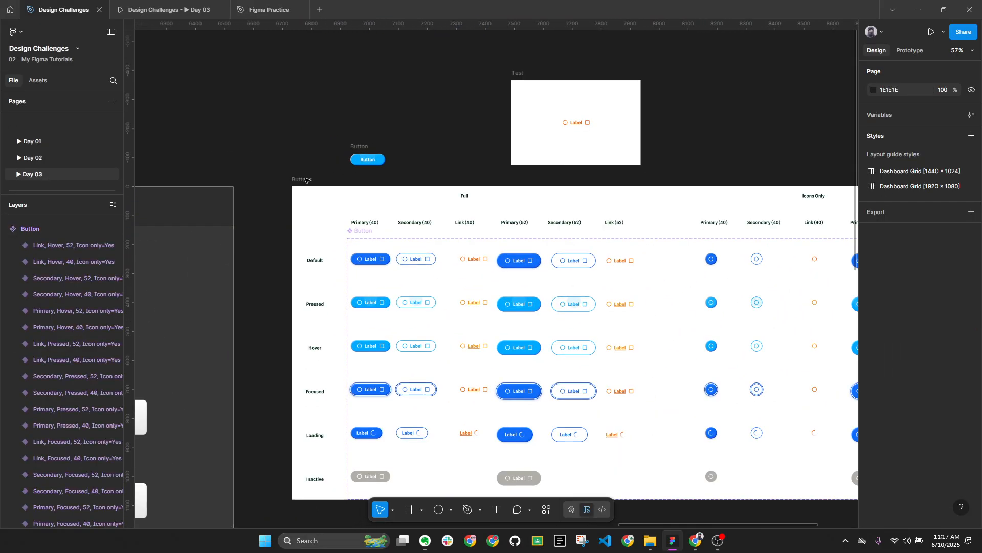
key("alt+l")
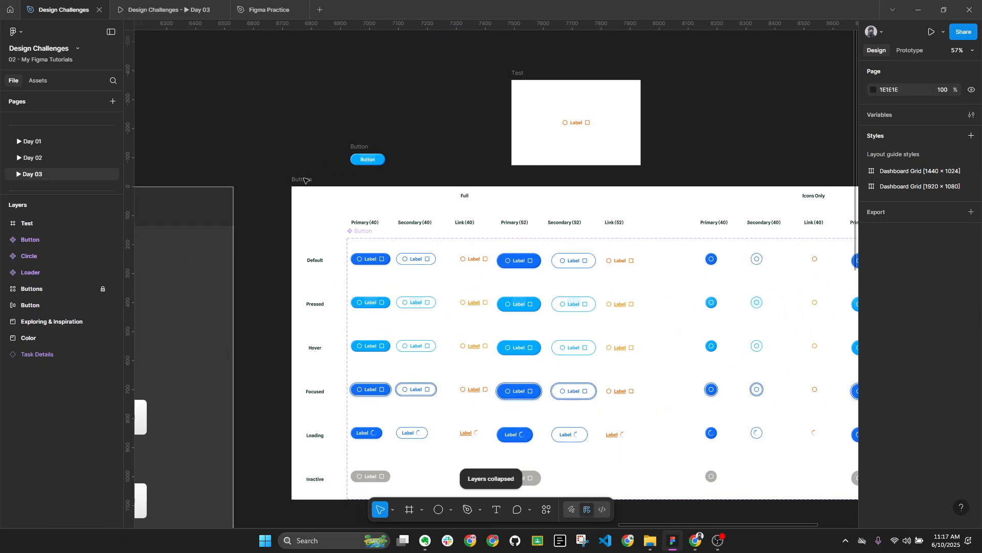
Switch to Chrome to examine the Dribbble references for button systems and states, and return to the Figma file
left_click(696, 541)
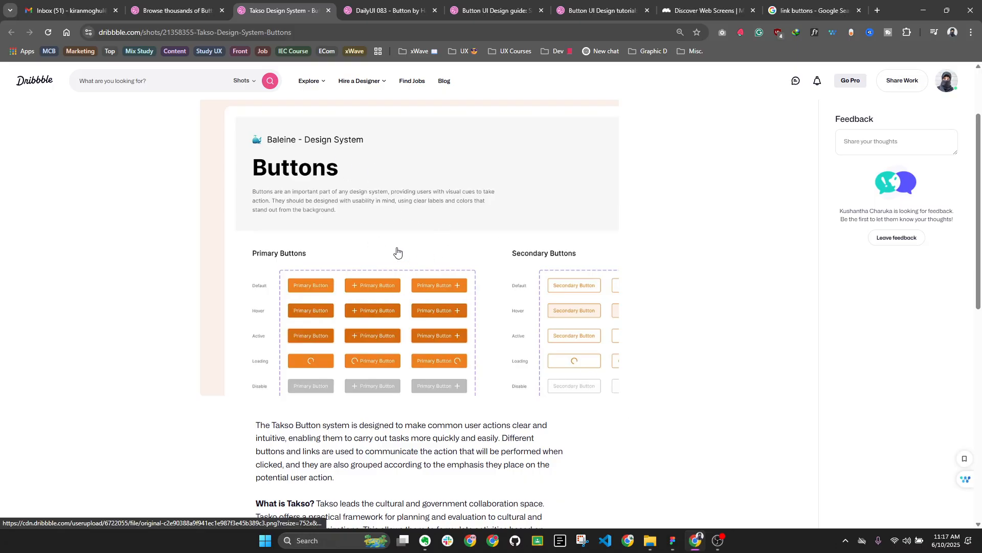
scroll(320, 241, "down", 5)
scroll(324, 248, "up", 5)
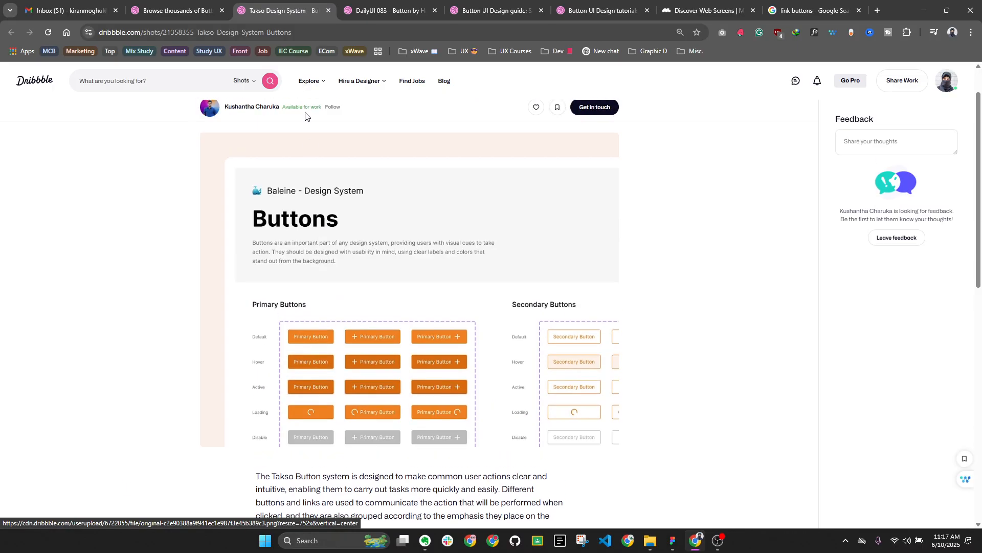
left_click(389, 10)
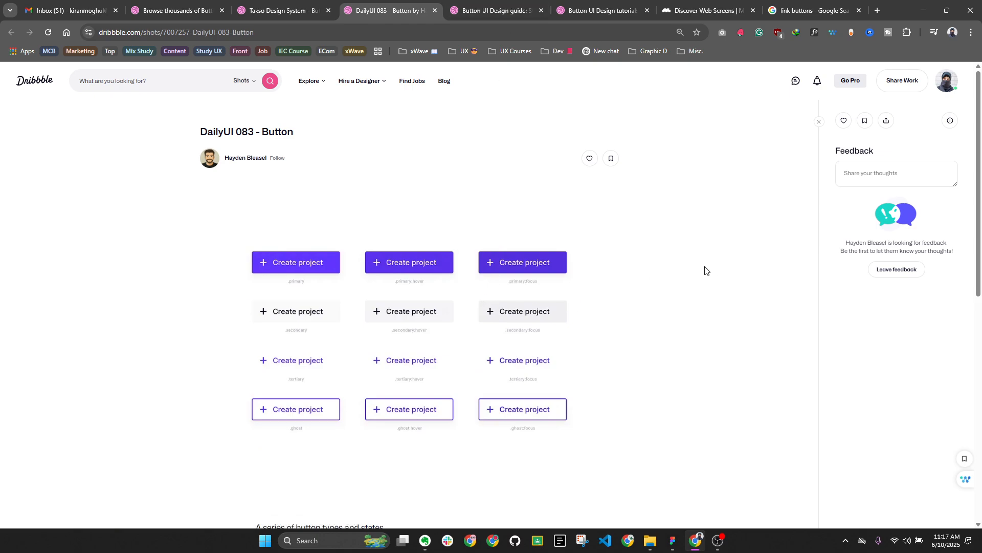
left_click(673, 541)
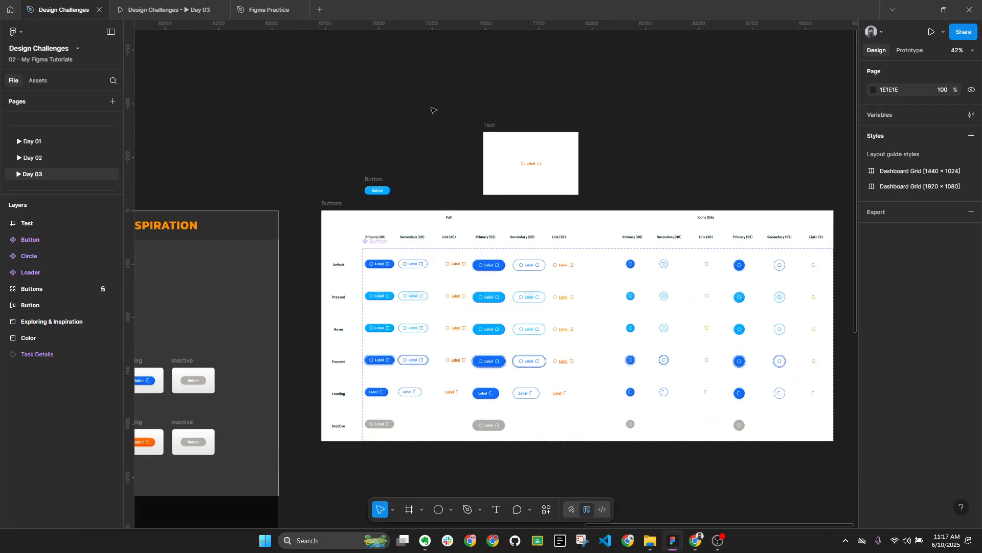
key("alt+l")
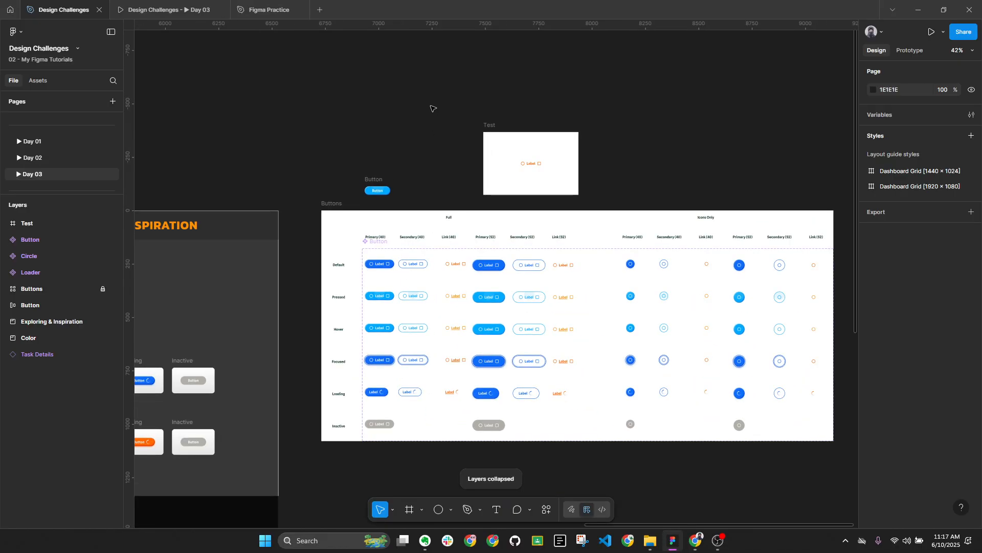
key("ctrl+k")
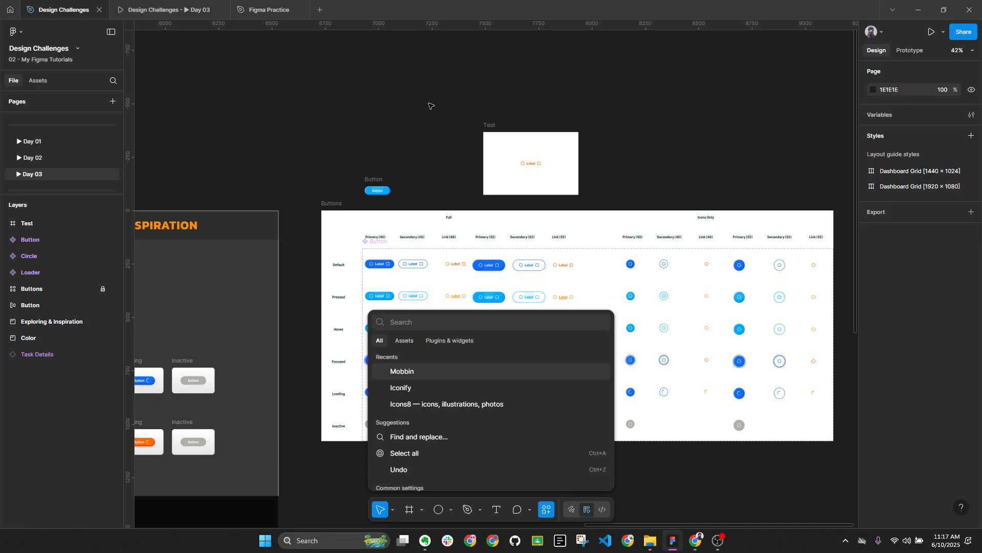
key("Escape")
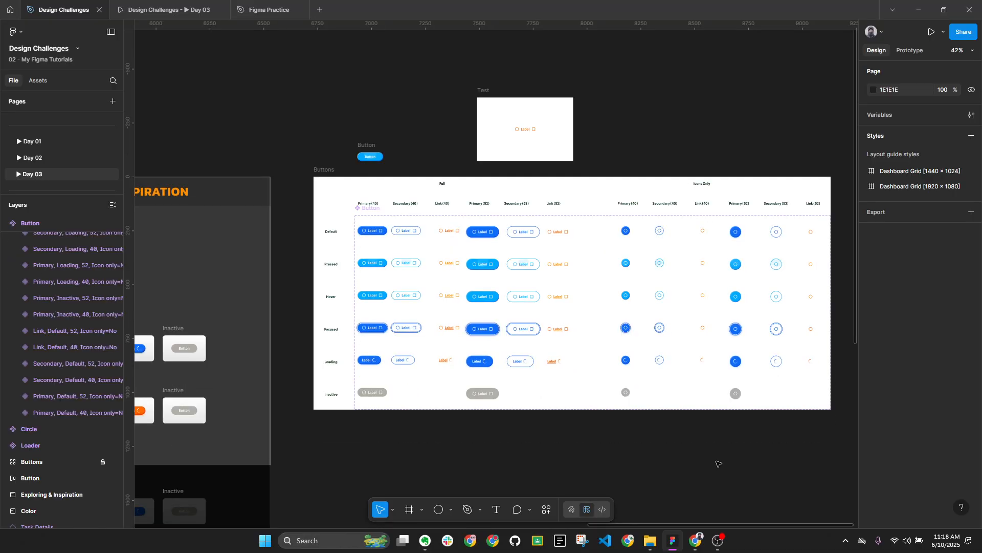